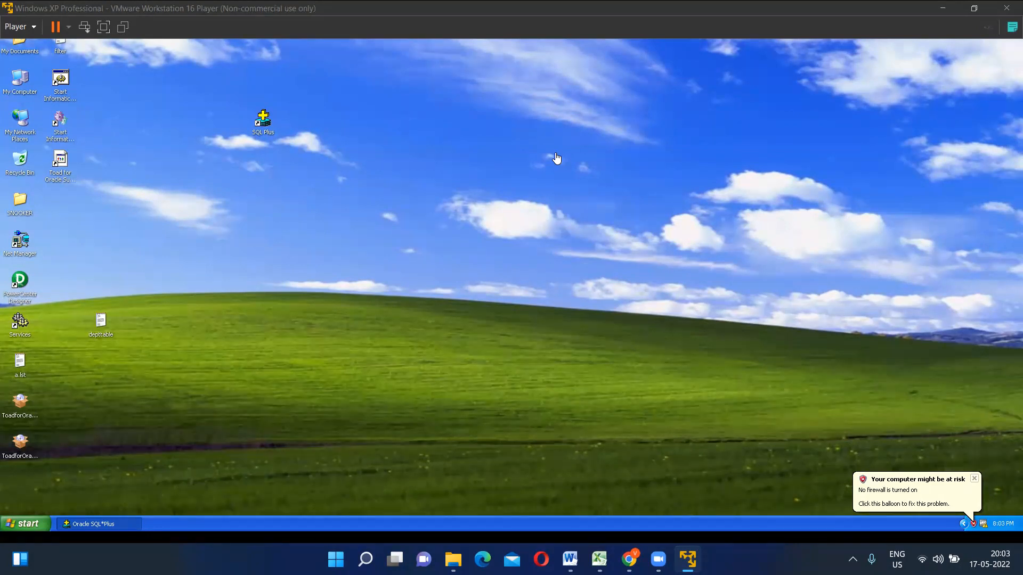
Launch PowerCenter Designer from its desktop icon and wait for the Start Page.
double_click(23, 284)
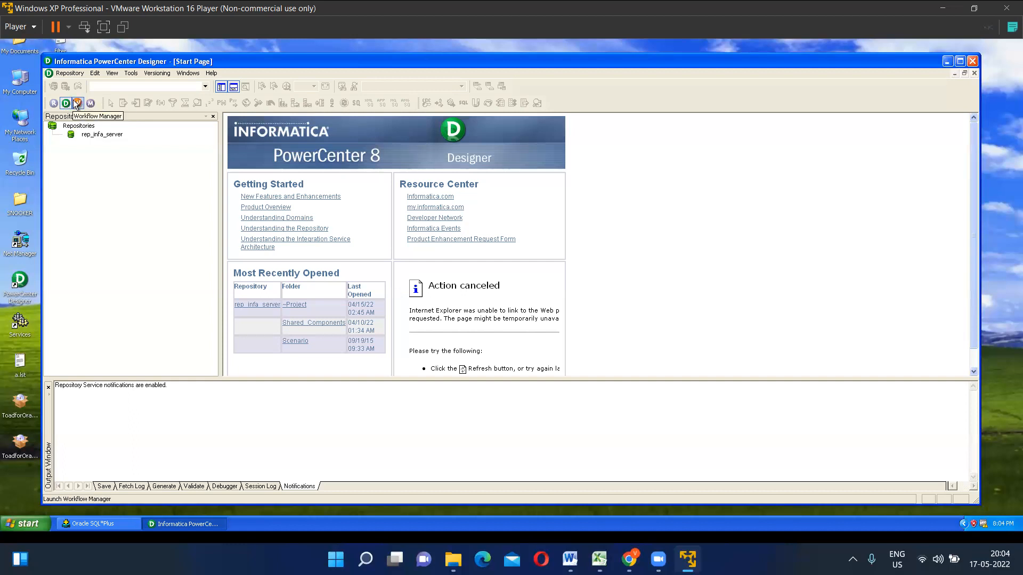
click(78, 103)
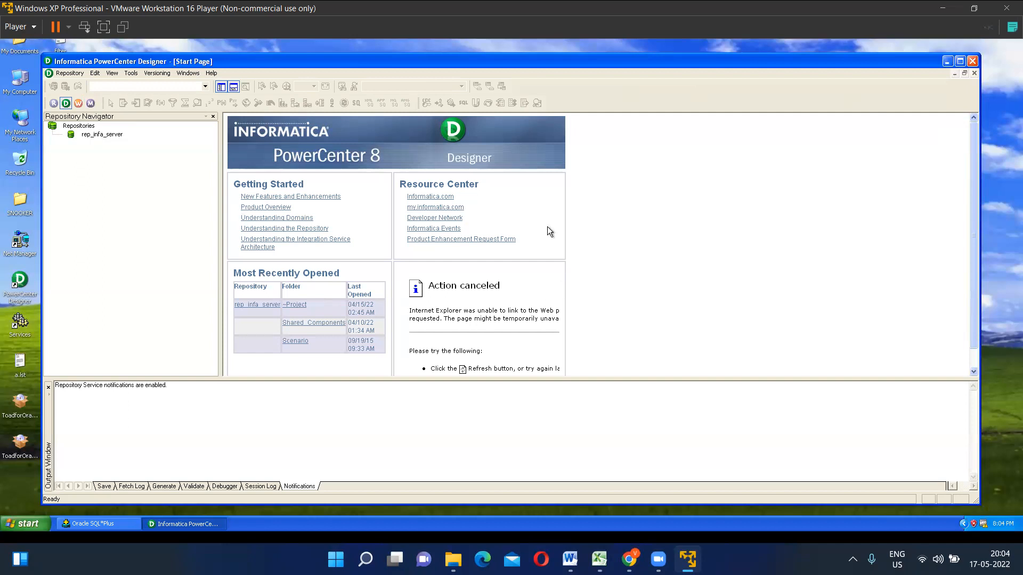
Try connecting to rep_infa_server, dismiss the domain lookup error, and open the Services console.
right_click(113, 135)
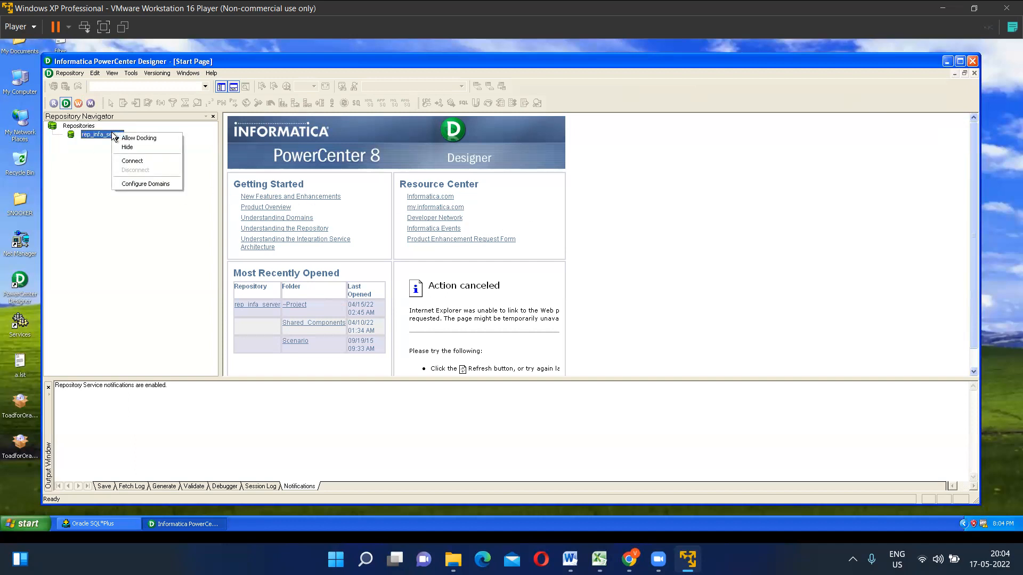
click(139, 164)
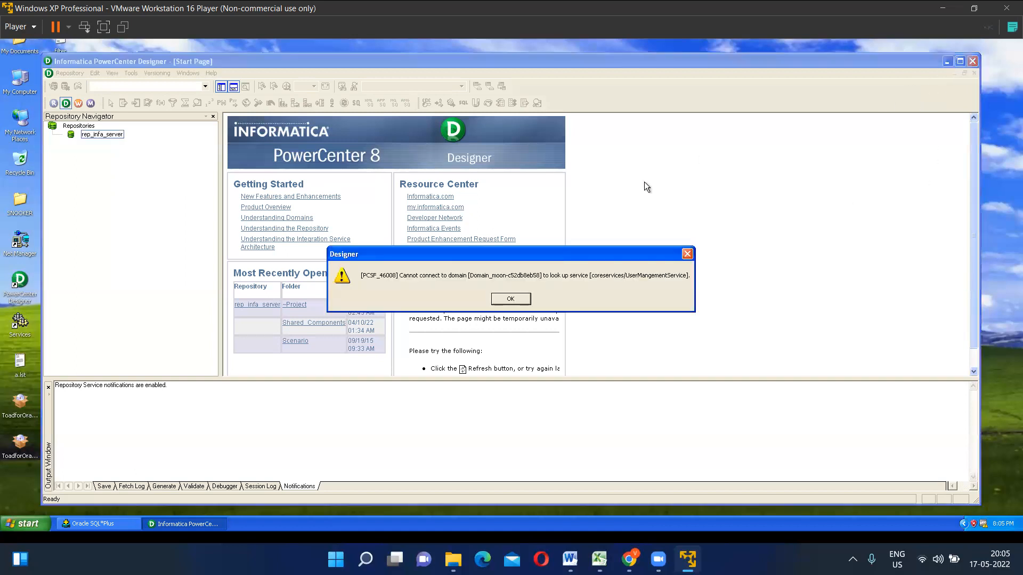
click(520, 301)
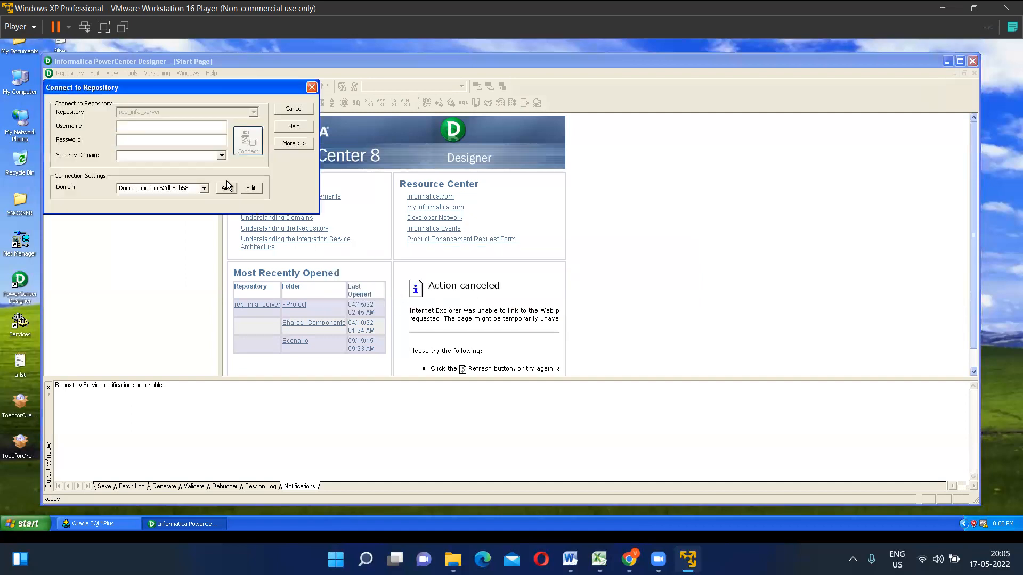
click(309, 89)
double_click(20, 325)
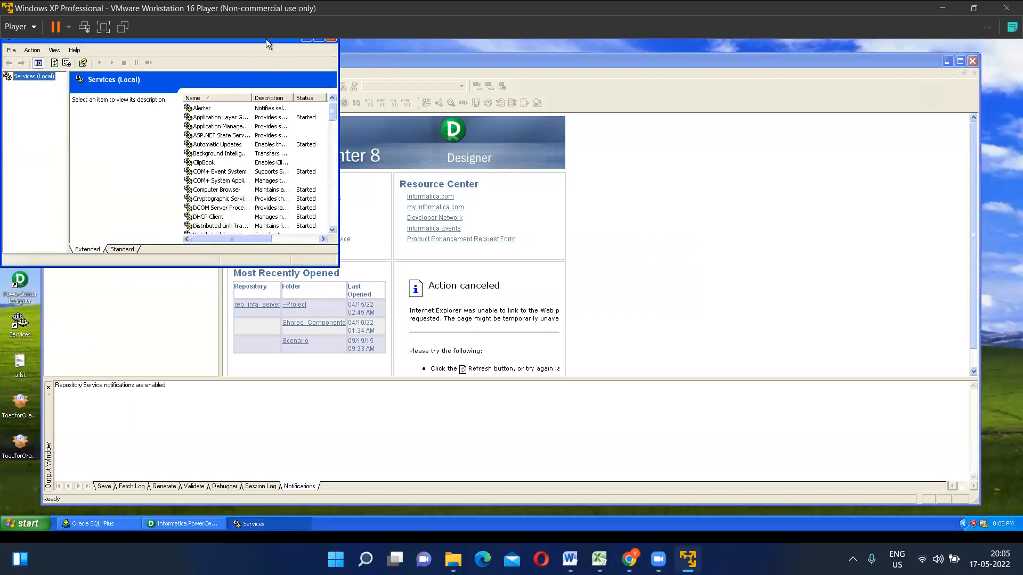
Maximize the Services window and move through the list toward the Informatica services.
drag(267, 42, 450, 73)
click(497, 68)
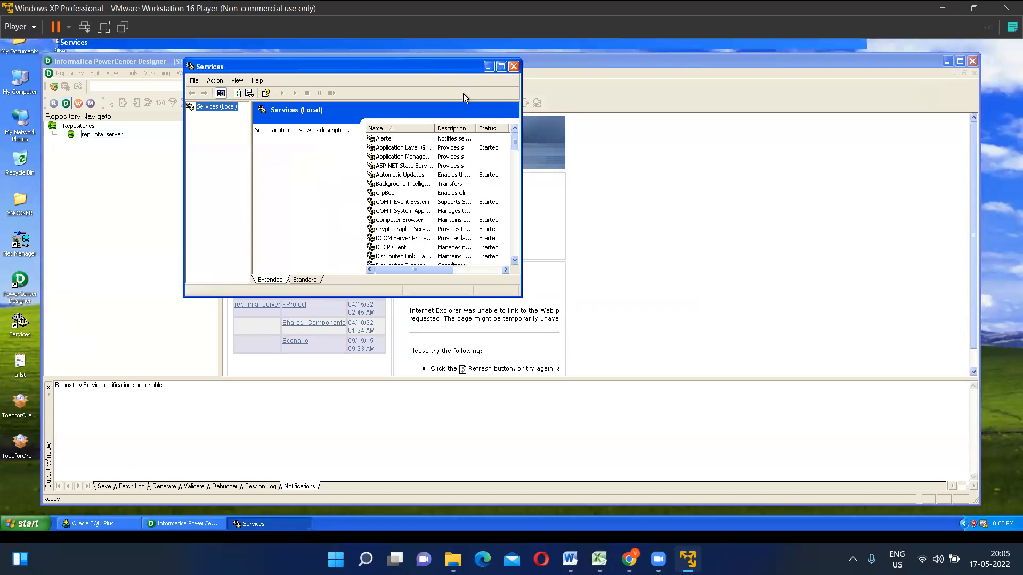
click(225, 226)
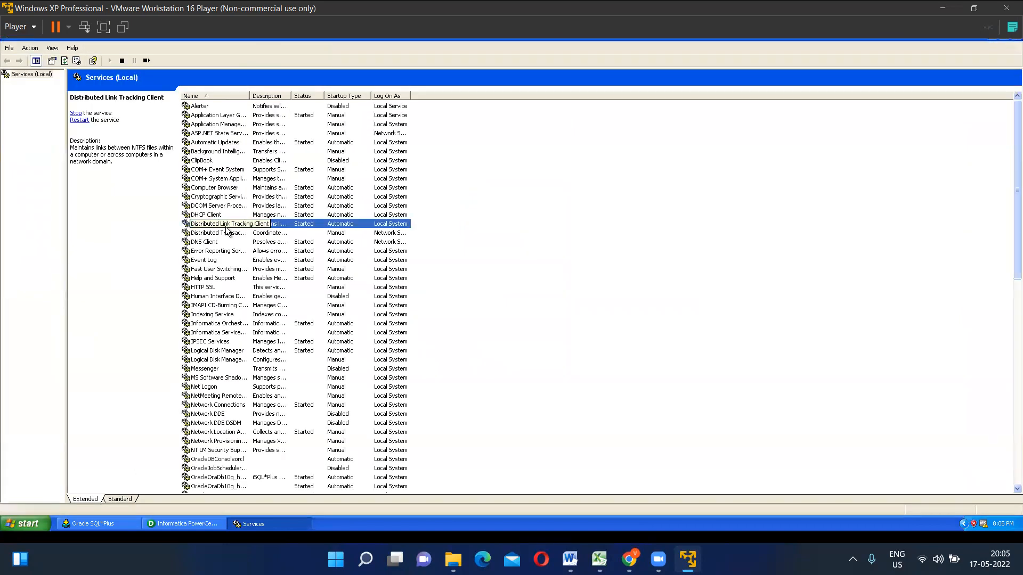
key(i)
key(n)
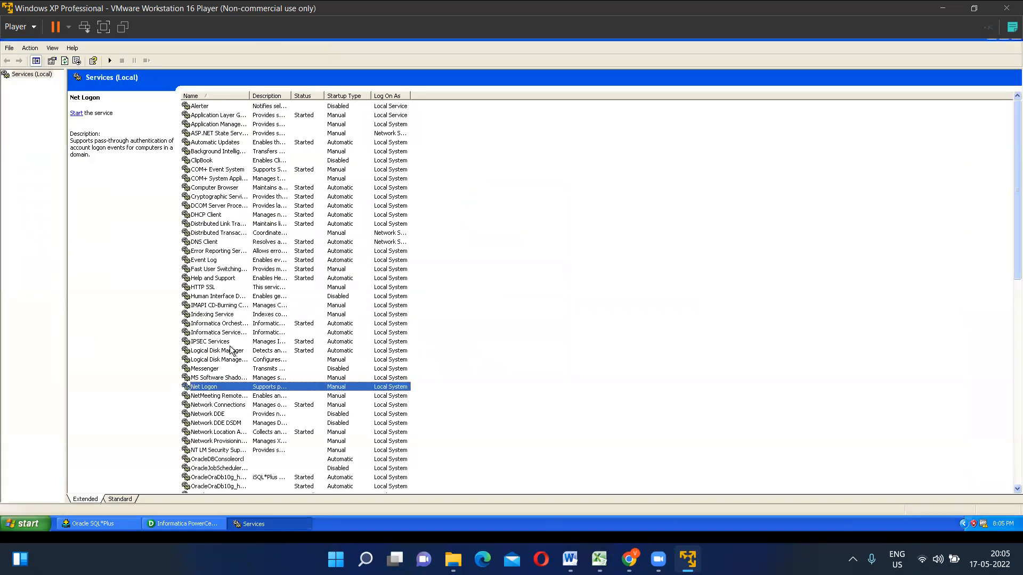
scroll(226, 392, down, 11)
key(p)
key(o)
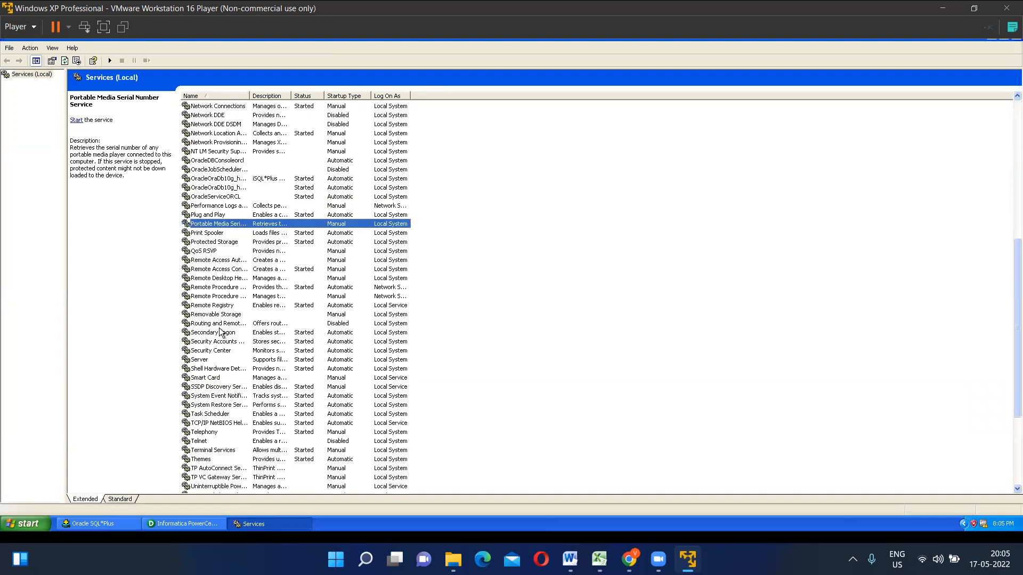
key(i)
key(n)
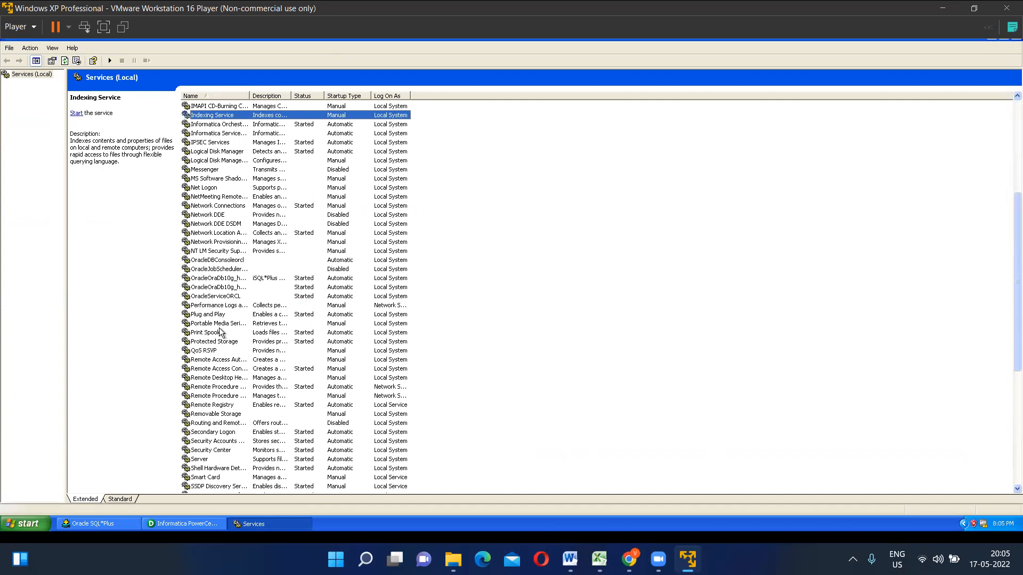
Select Informatica Services 8.6.0, widen the Name column, and start the service.
click(223, 127)
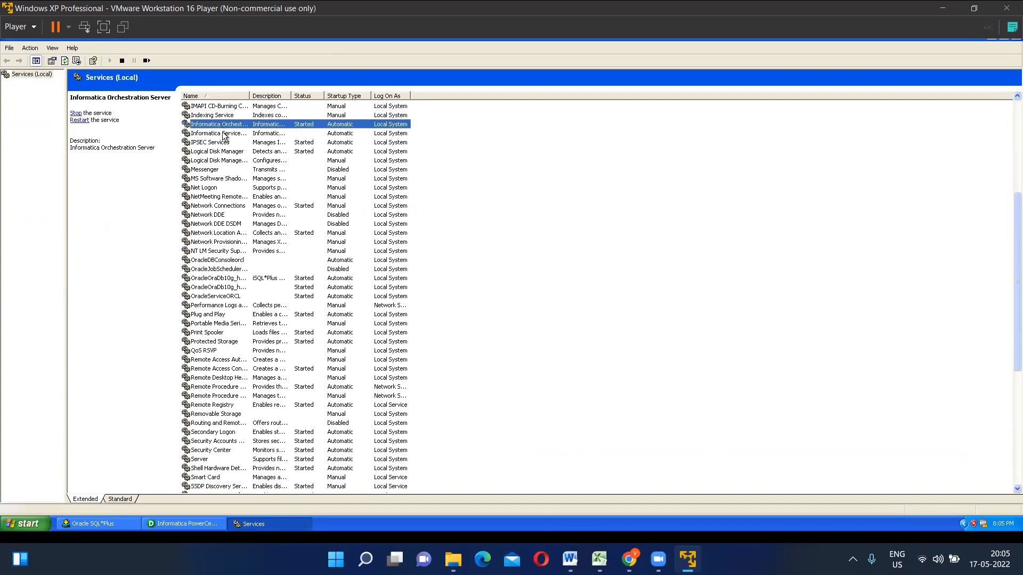
click(225, 133)
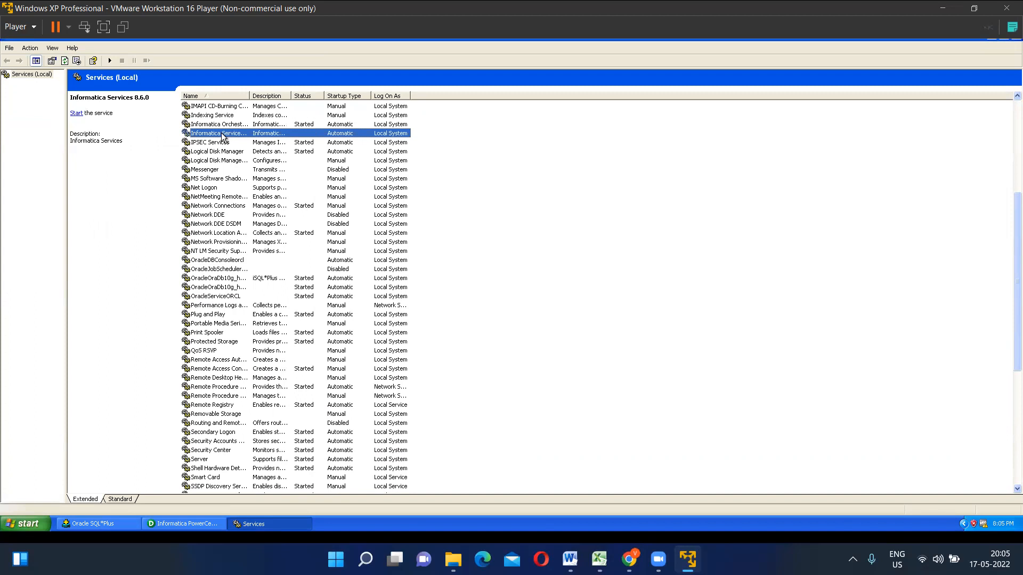
double_click(251, 95)
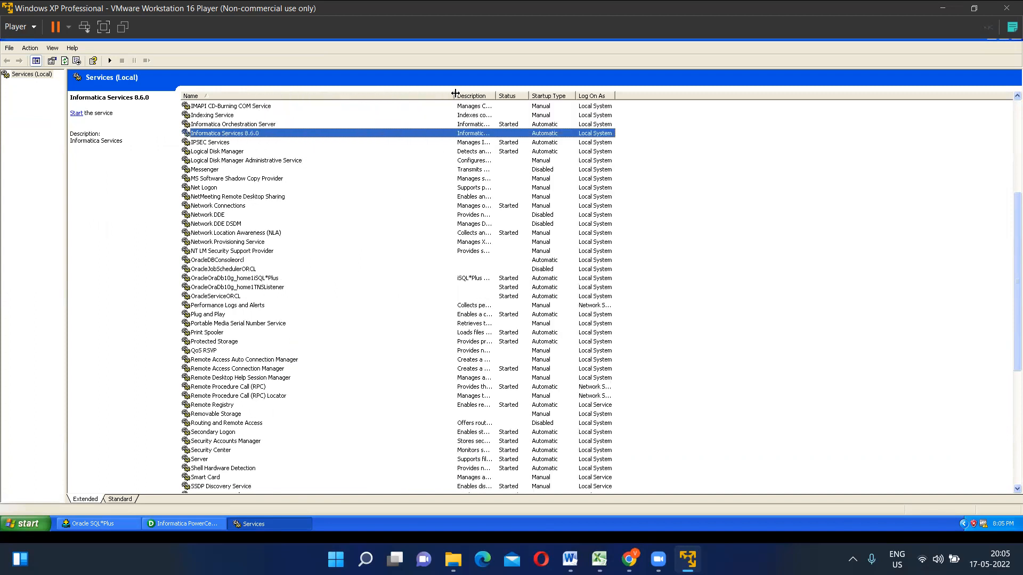
click(81, 113)
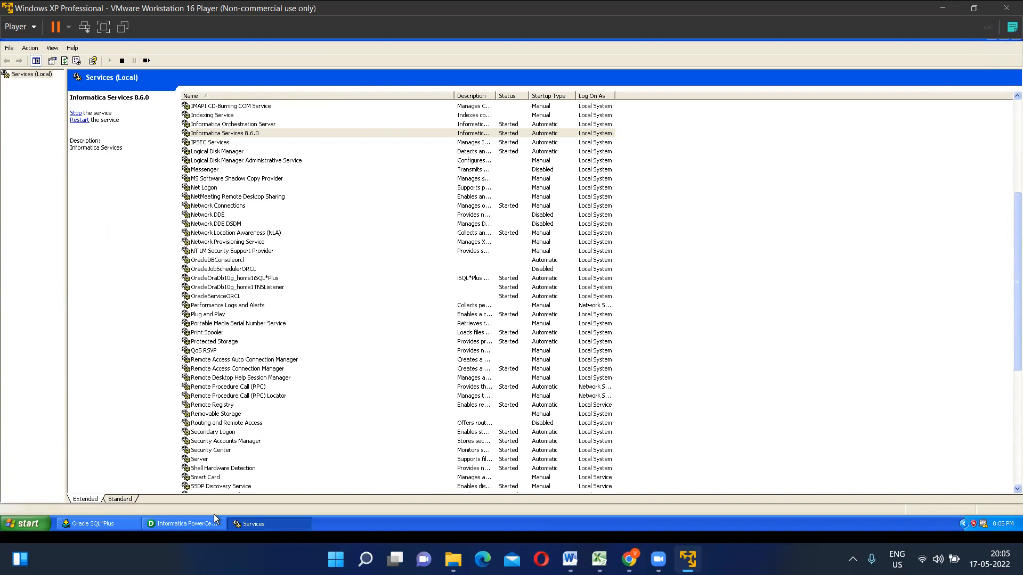
Log in to rep_infa_server with the administrator account and password, then expand ~Project.
click(184, 521)
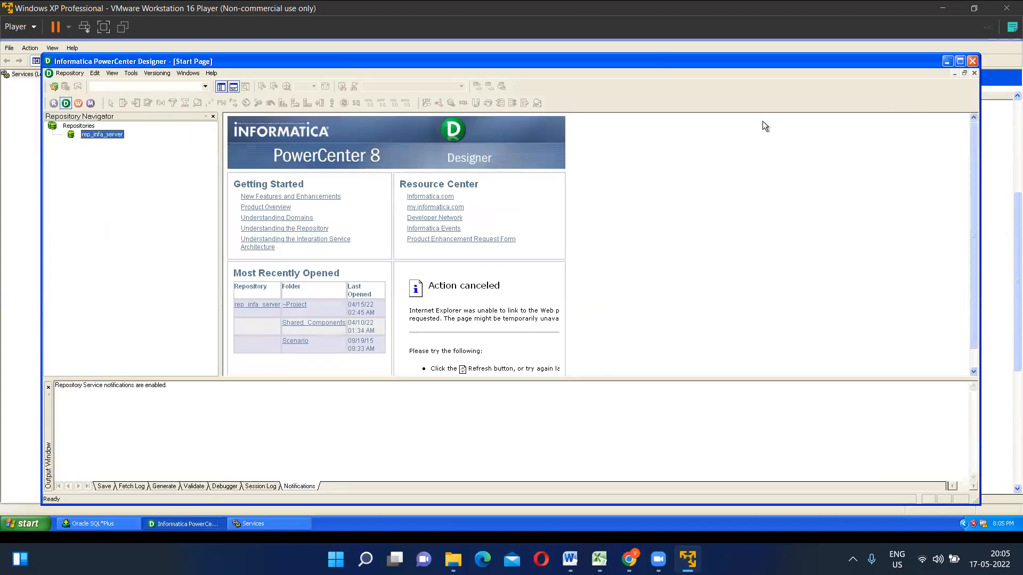
right_click(110, 136)
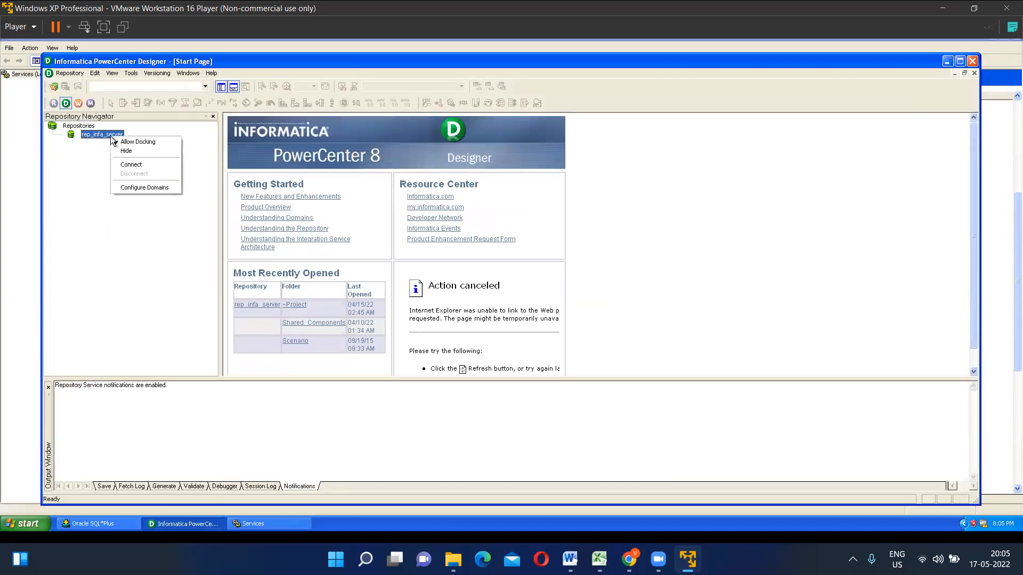
click(131, 165)
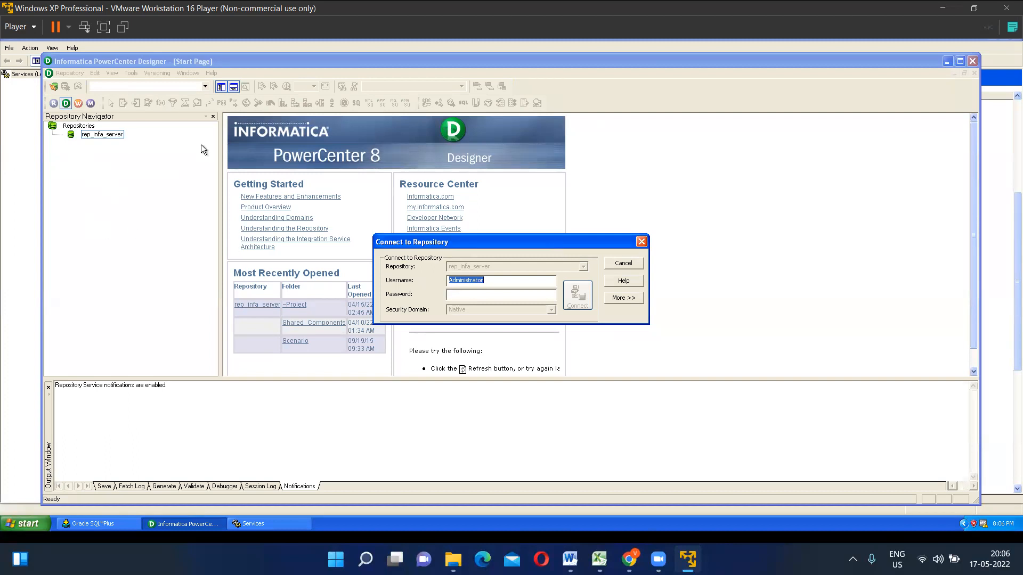
drag(486, 280, 445, 281)
key(ctrl+c)
key(Tab)
key(ctrl+v)
click(577, 295)
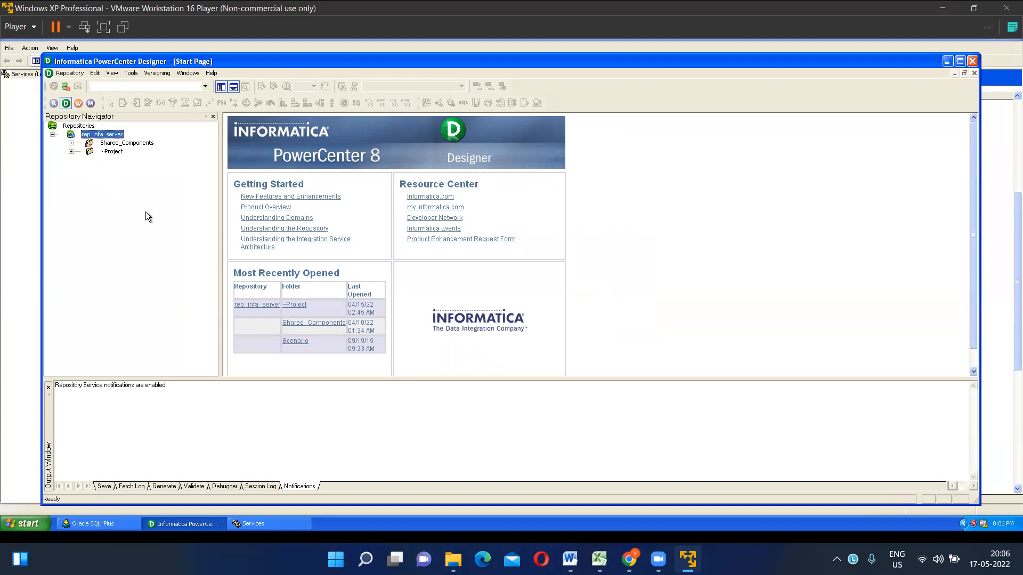
click(71, 152)
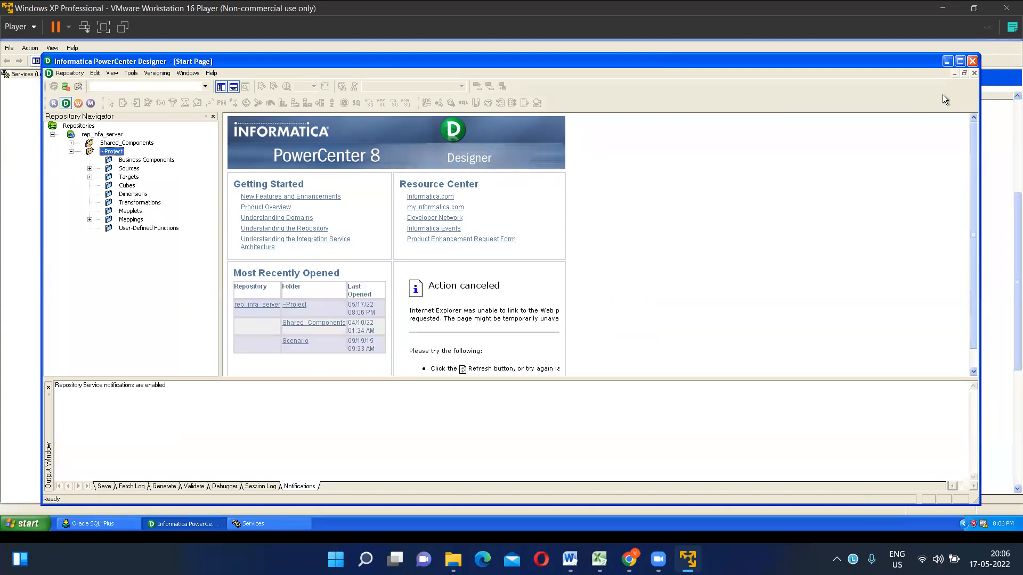
click(960, 61)
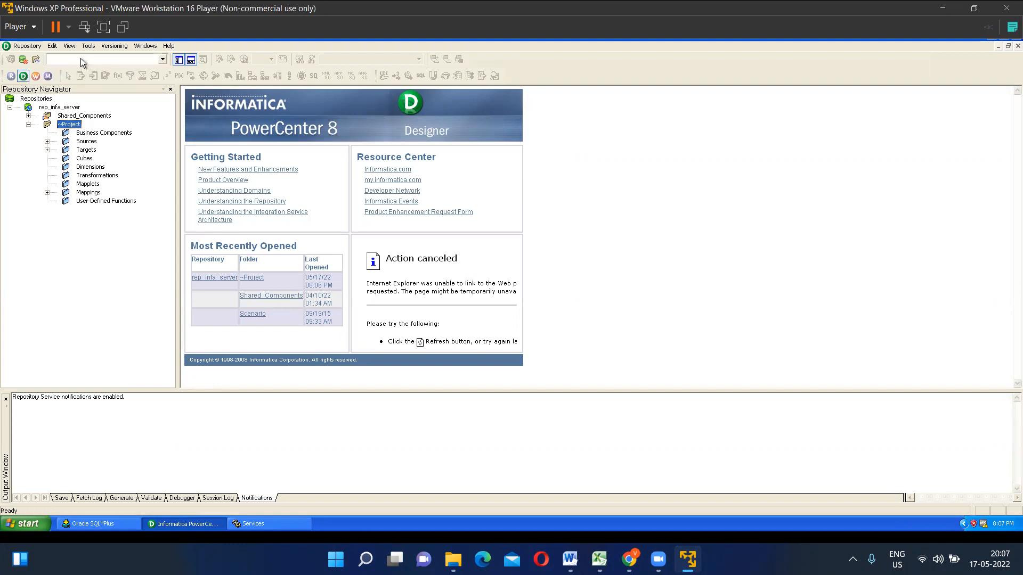
Open the Tools menu listing the Designer tools.
click(88, 46)
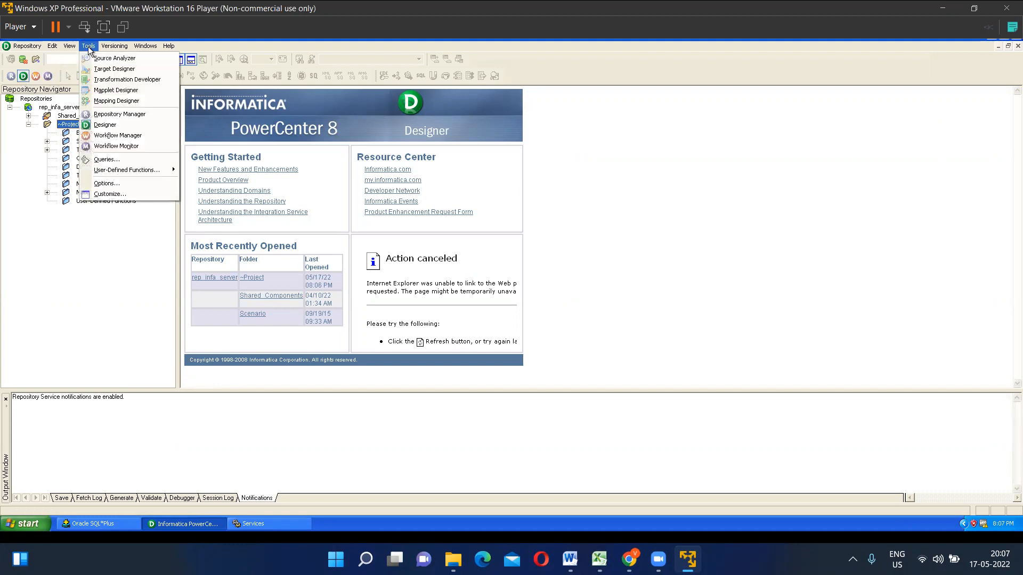
Switch the Designer workspace to the Source Analyzer.
click(94, 58)
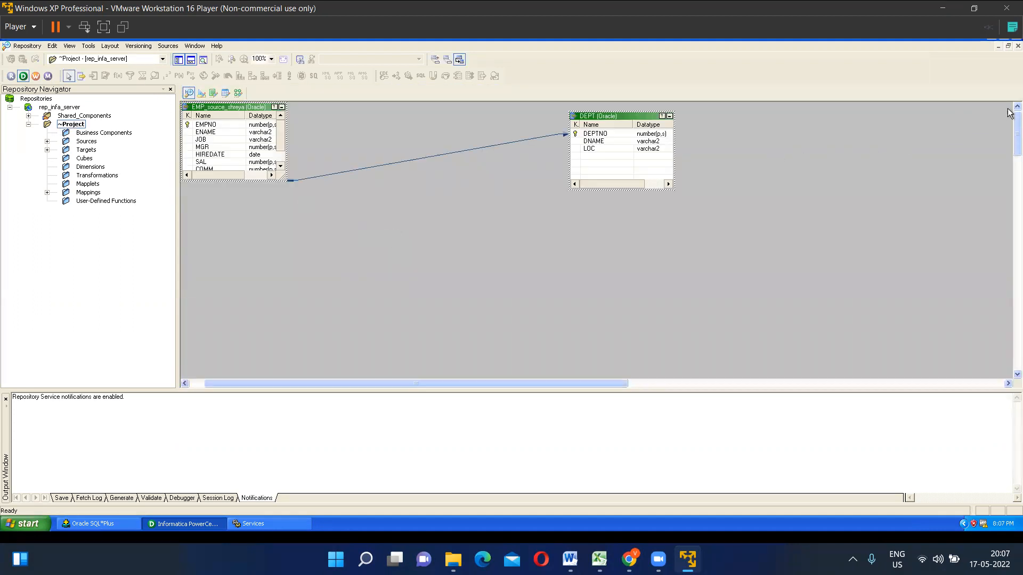
click(90, 46)
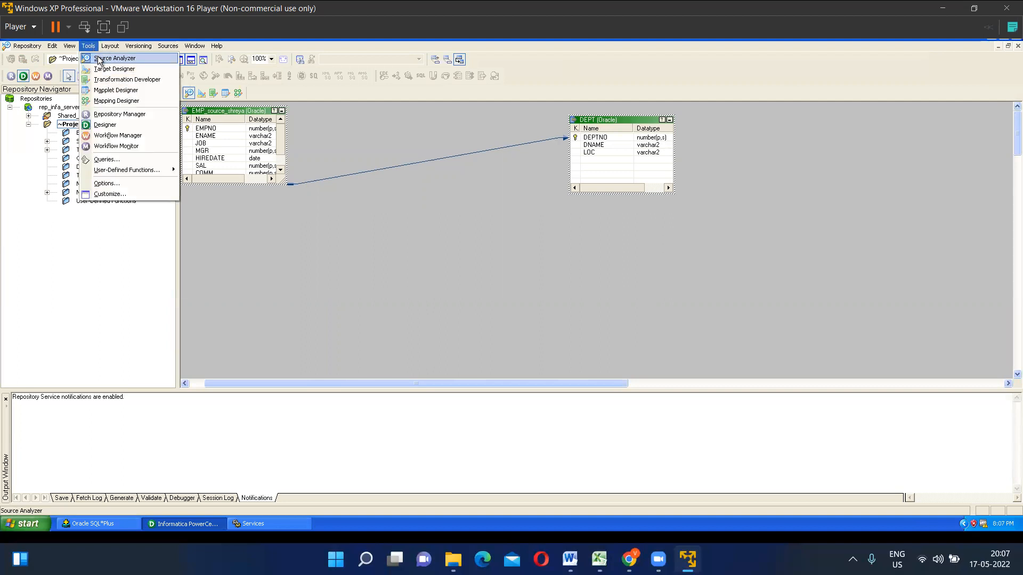
click(101, 59)
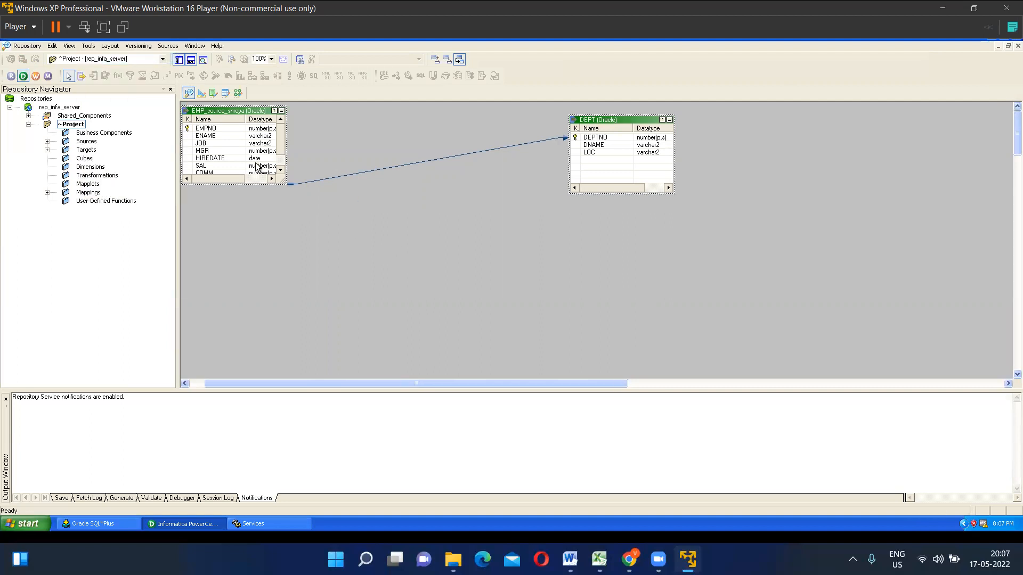
Close the Services console and maximize the Designer window again.
click(972, 10)
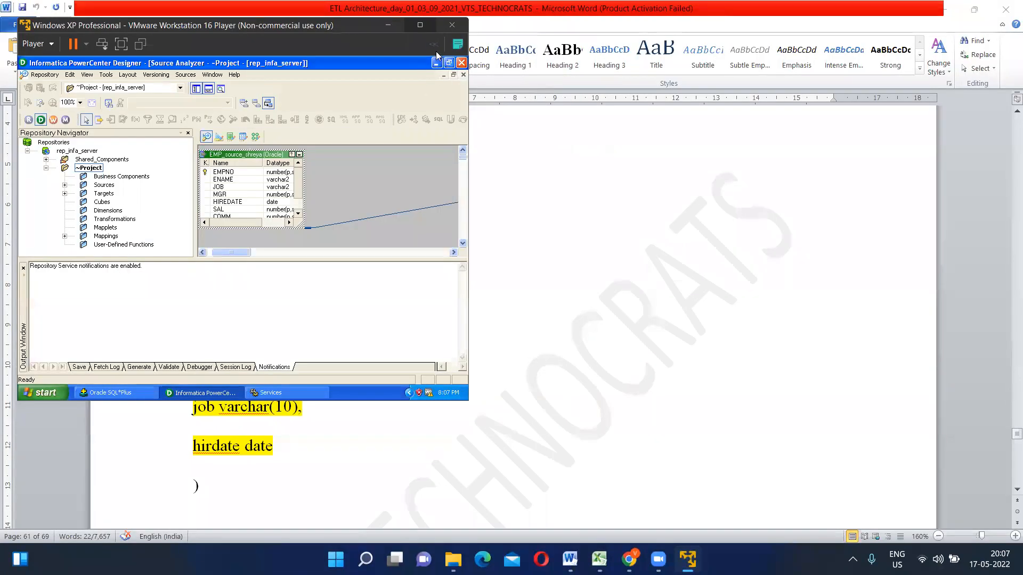
click(420, 25)
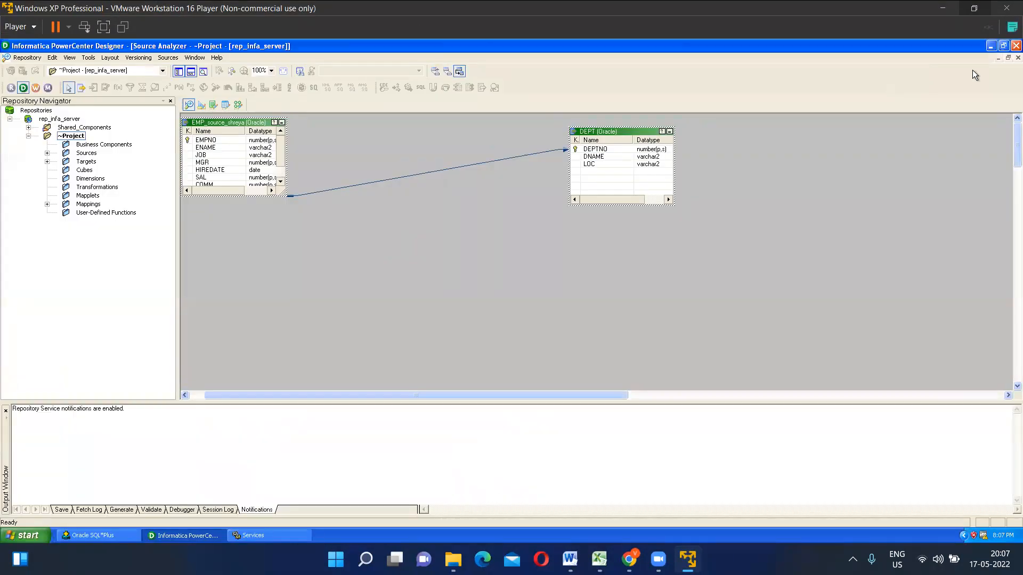
click(1003, 45)
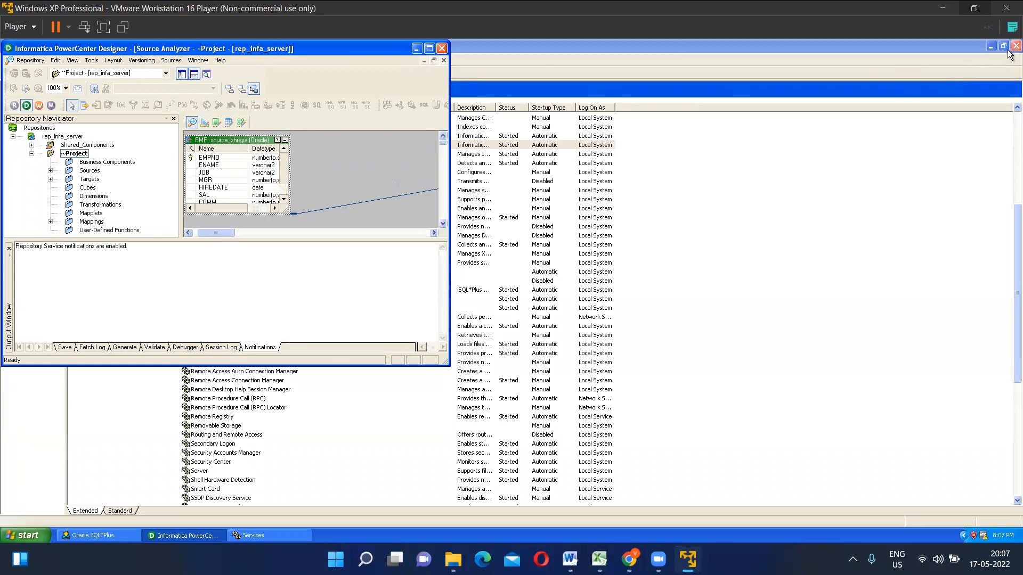
click(1016, 46)
click(429, 48)
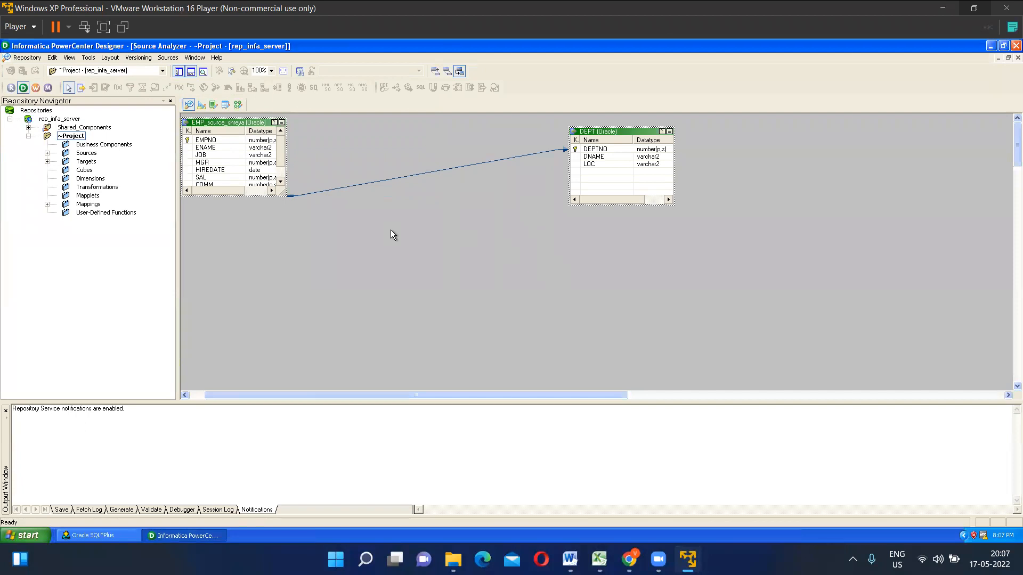
click(171, 59)
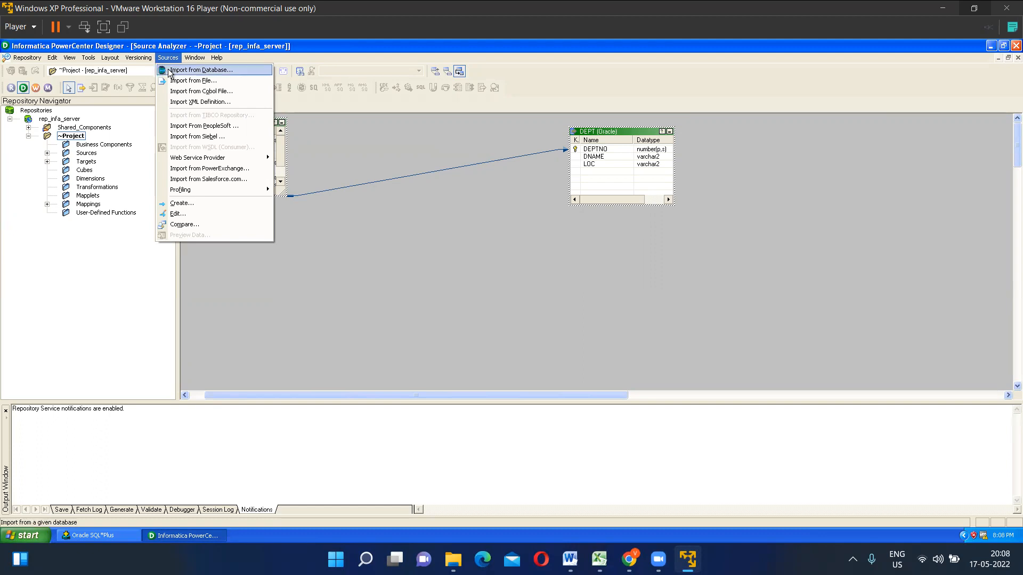
Start Import from Database and connect to the Oracle database with its password.
click(170, 72)
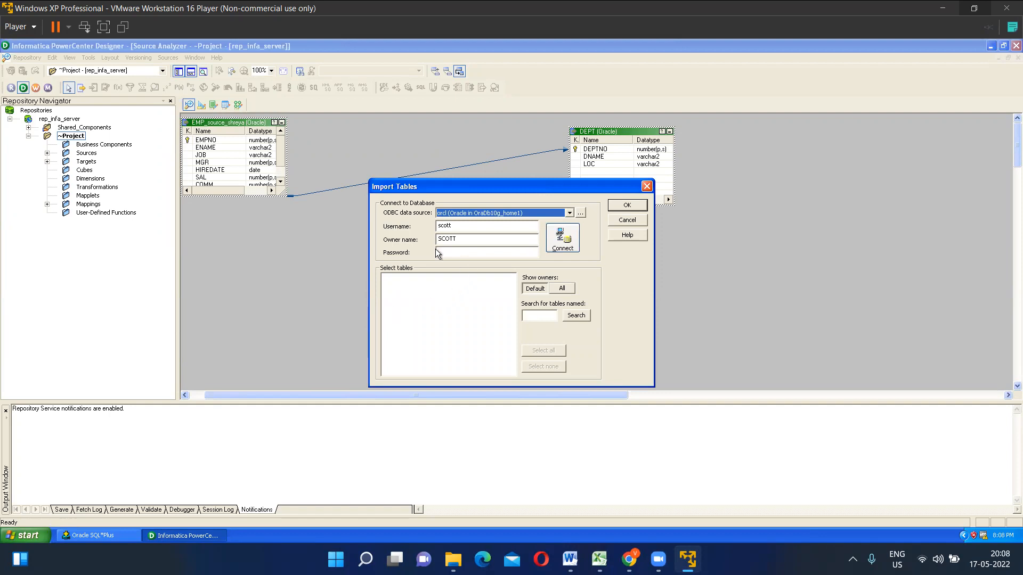
click(463, 251)
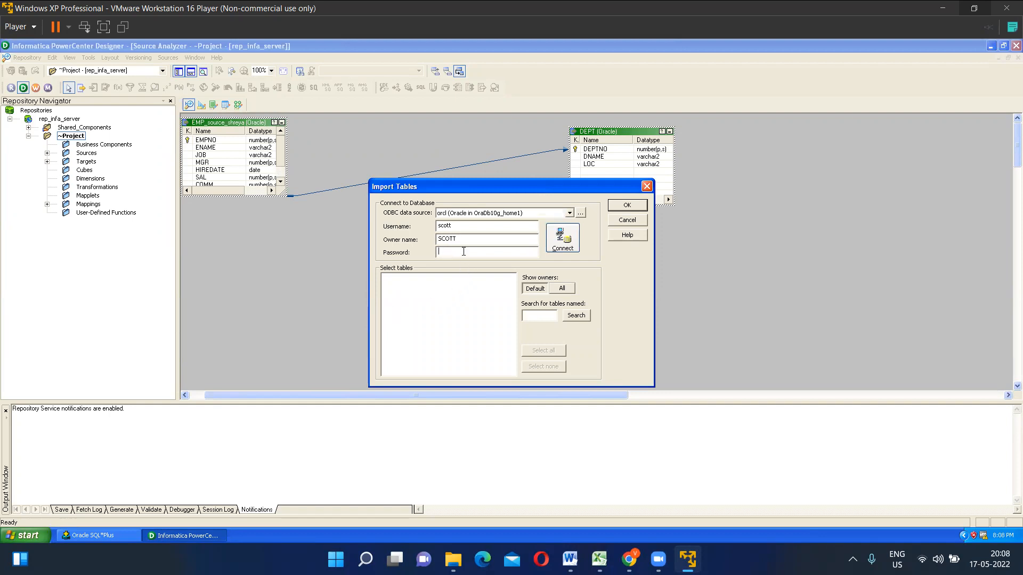
text(tige)
click(552, 237)
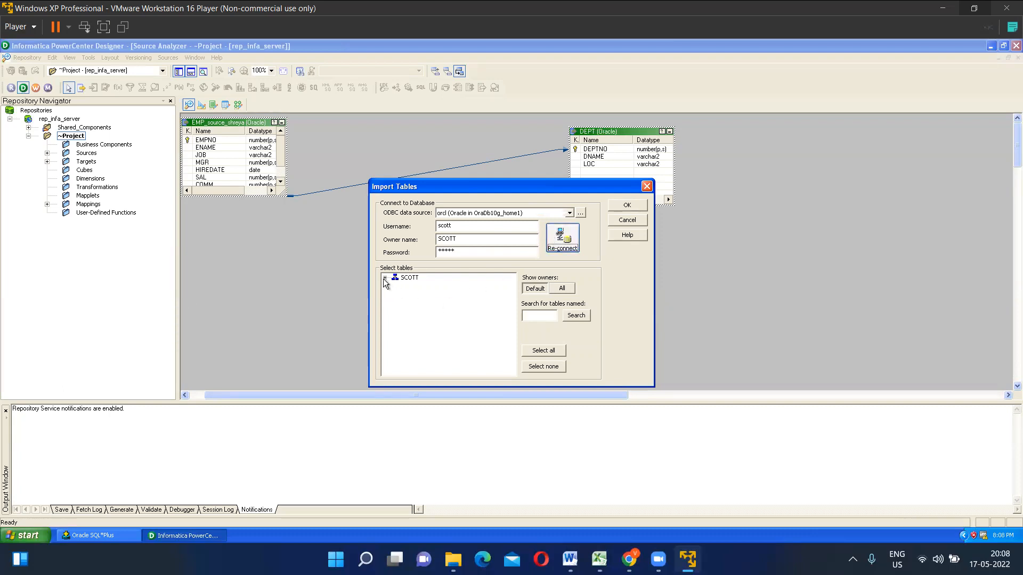
Expand SCOTT > TABLES, select the EMP table and import it.
click(384, 278)
click(395, 286)
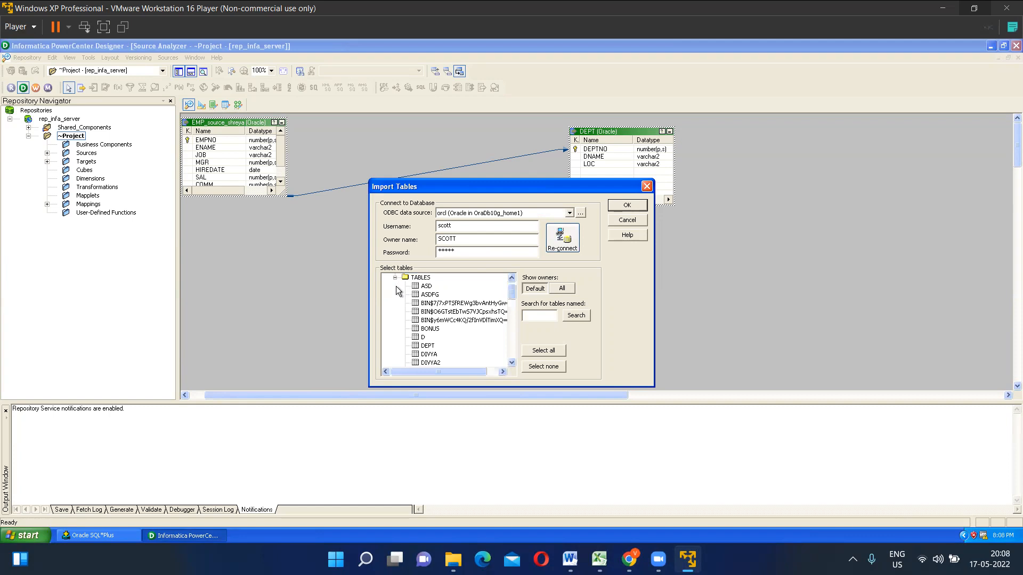
click(511, 362)
click(511, 361)
click(511, 362)
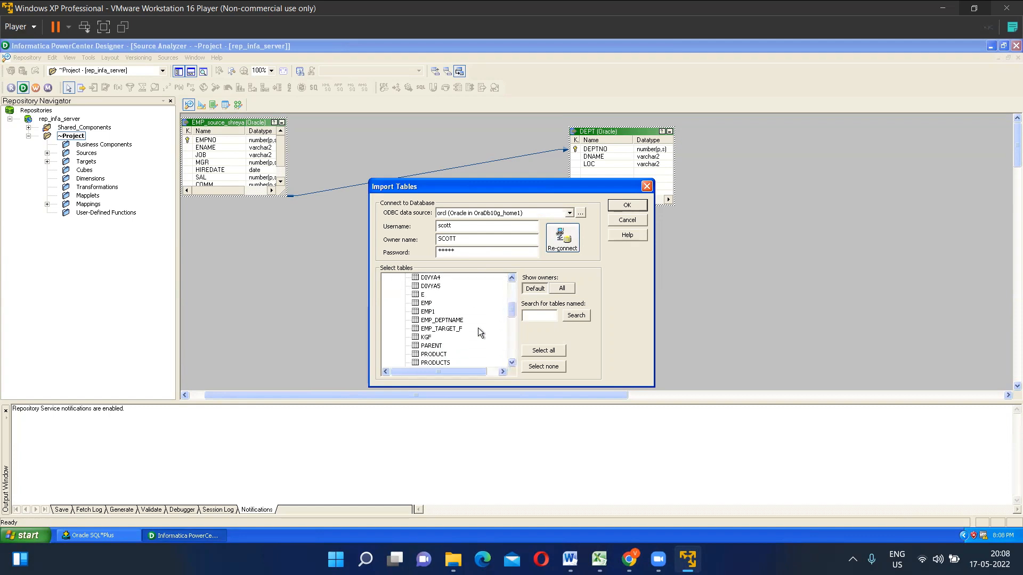
click(426, 304)
click(643, 206)
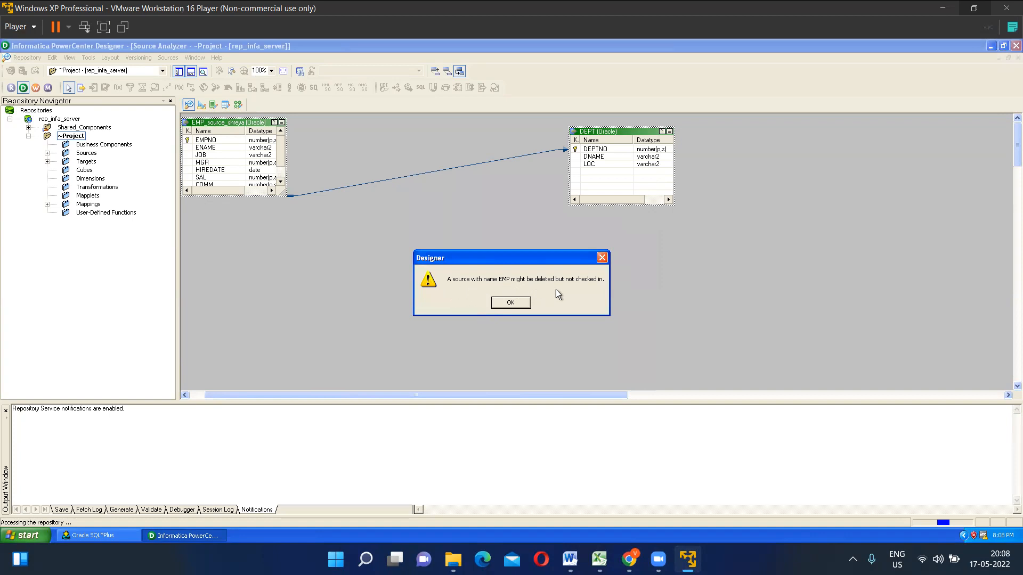
Accept the duplicate-source warning and rename the imported table to EMP_Mah.
click(510, 302)
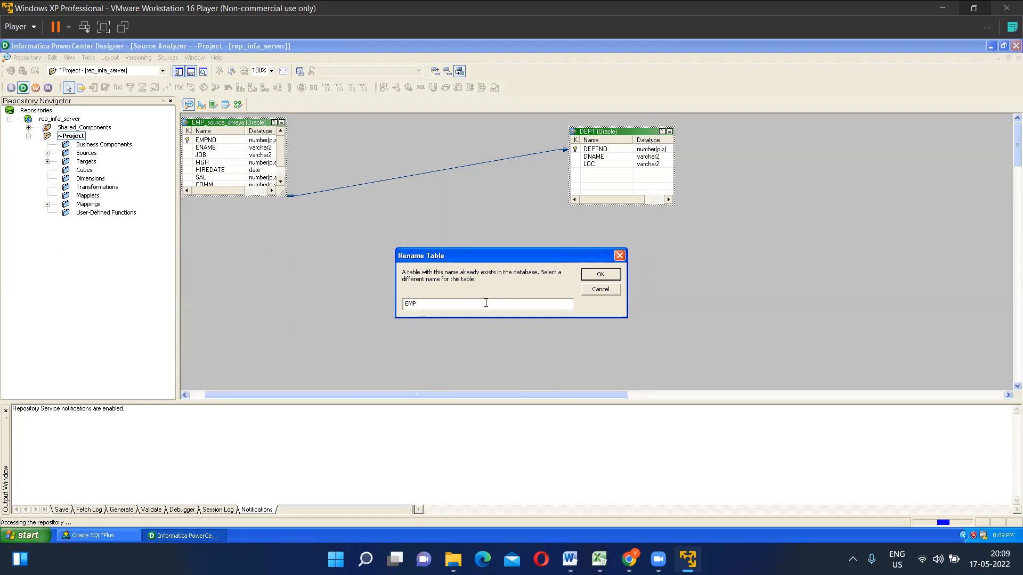
text(_Mah)
Confirm the EMP_Mah name, then delete the DEPT source from the folder.
click(594, 276)
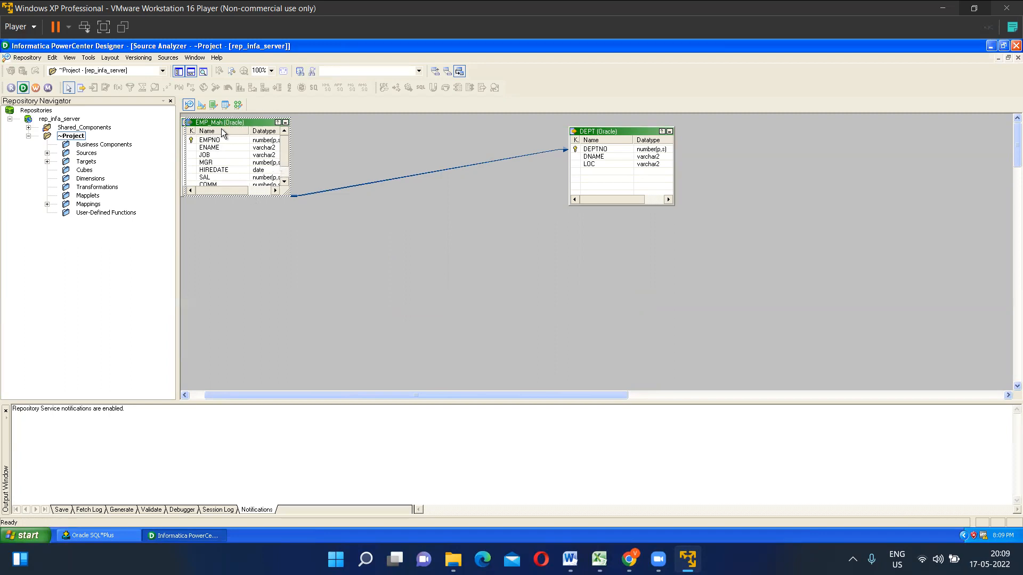
right_click(637, 132)
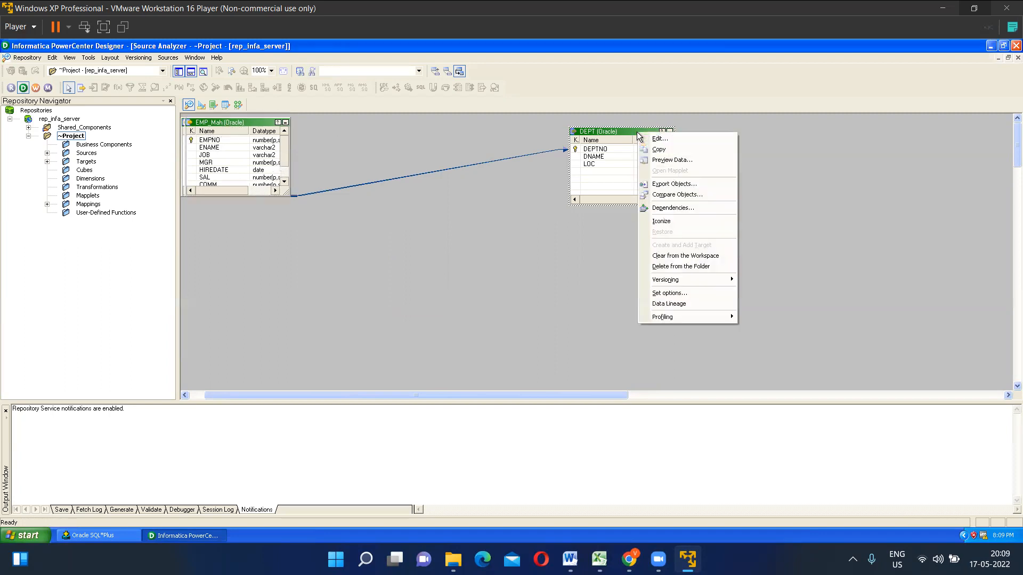
click(686, 266)
click(417, 309)
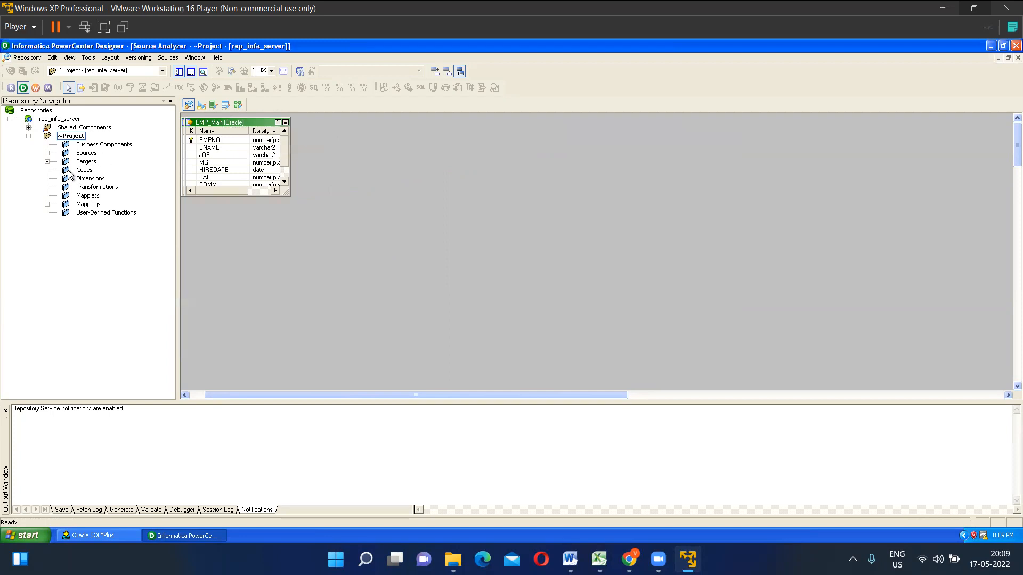
Expand Sources > orcl in the Repository Navigator and select EMP_Mah.
click(46, 153)
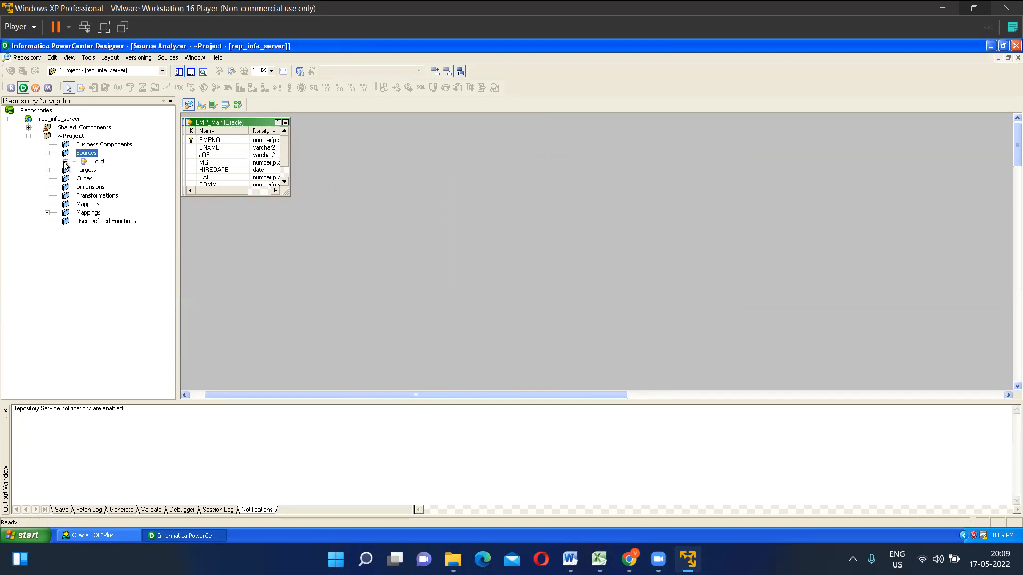
click(65, 162)
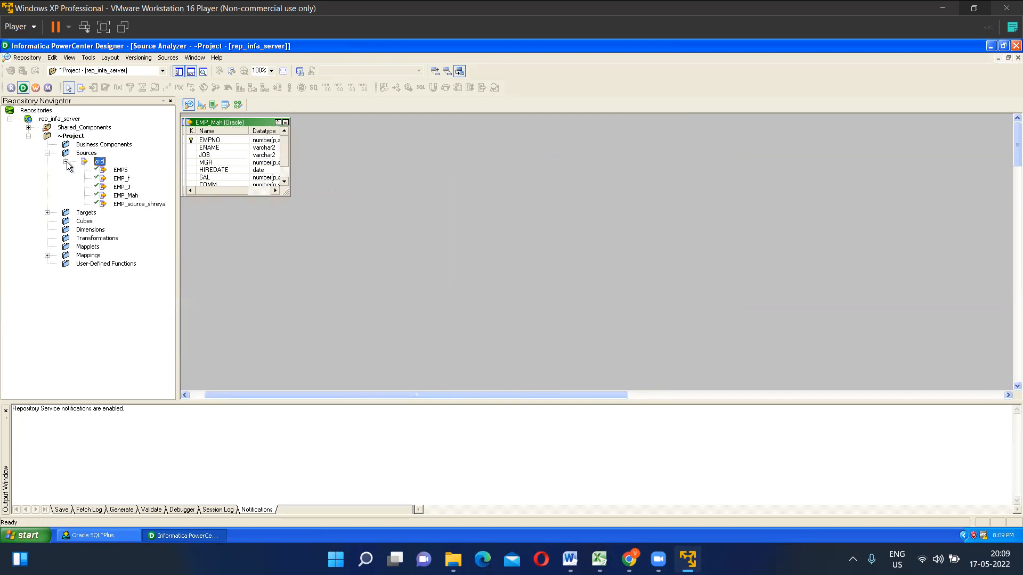
click(118, 198)
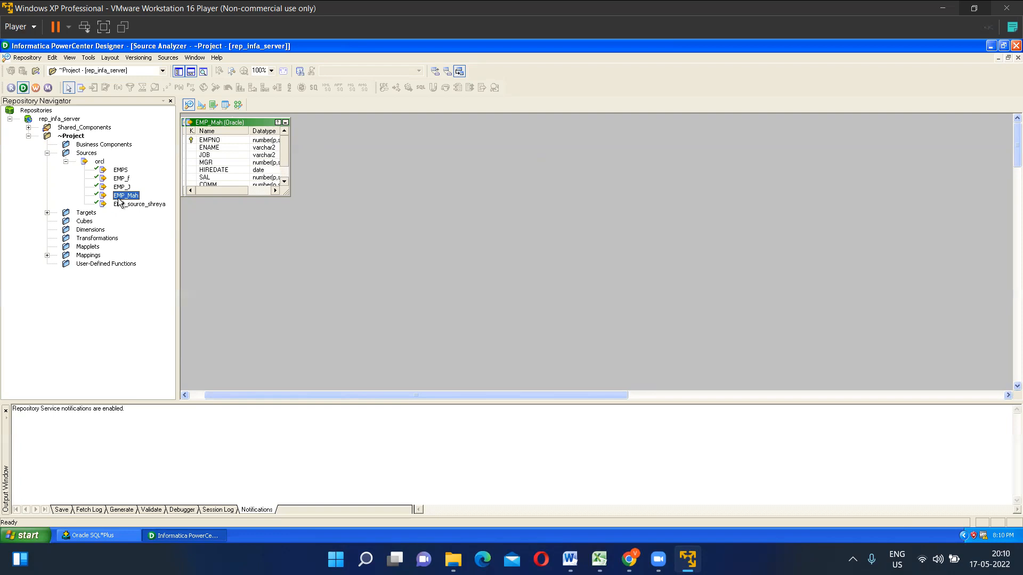
Switch PowerCenter Designer to the Target Designer, then bring the Oracle SQL*Plus session forward.
click(89, 58)
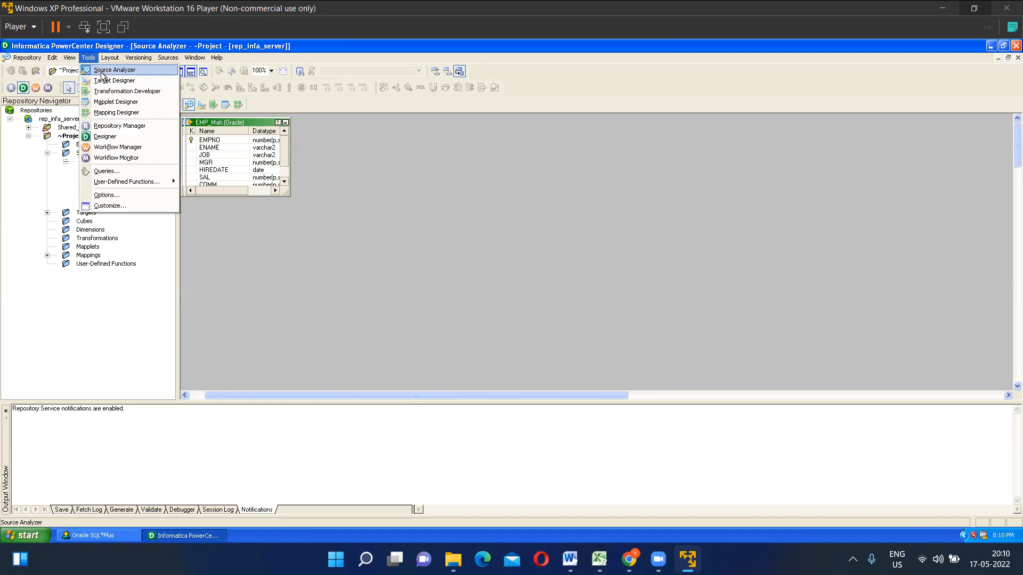
click(107, 80)
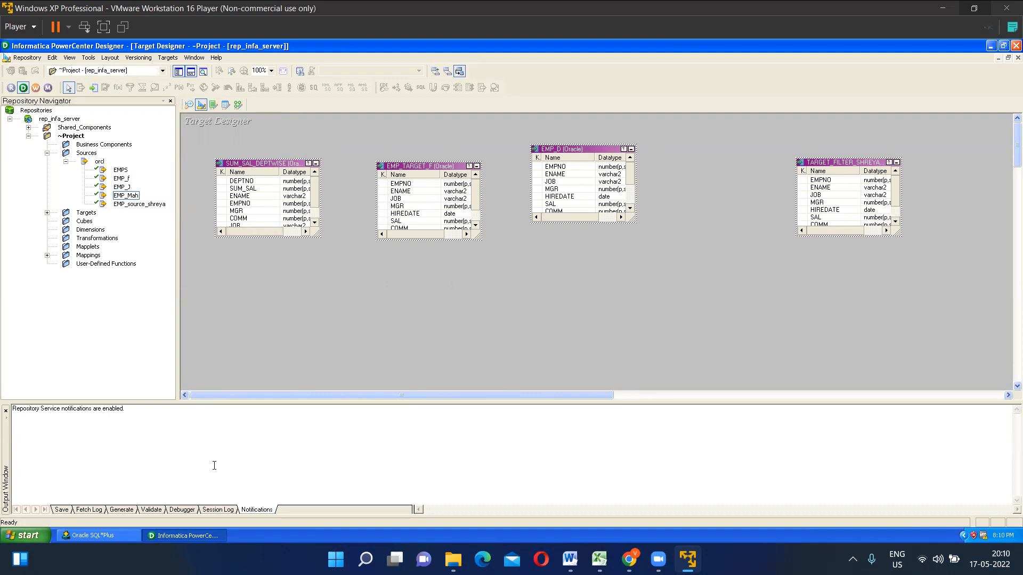
click(114, 534)
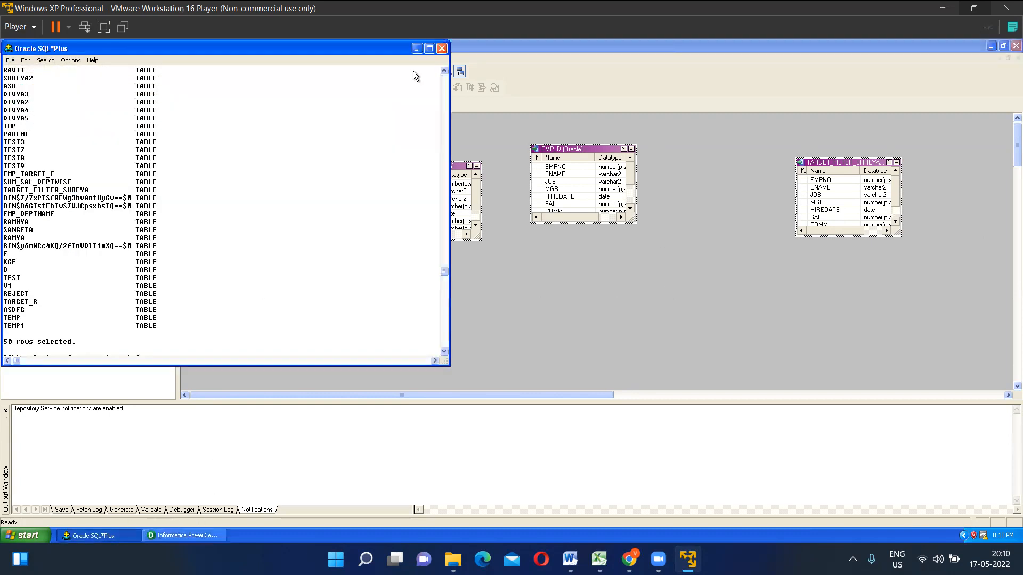
Maximize SQL*Plus, then select the CREATE TABLE sum_sal_deptwise statement in the Word notes.
click(431, 47)
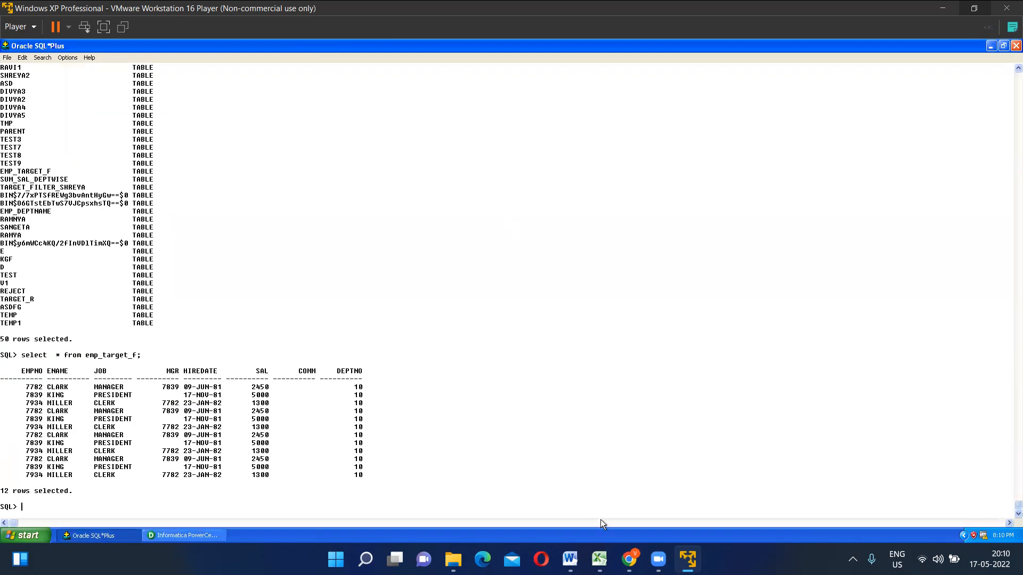
click(600, 560)
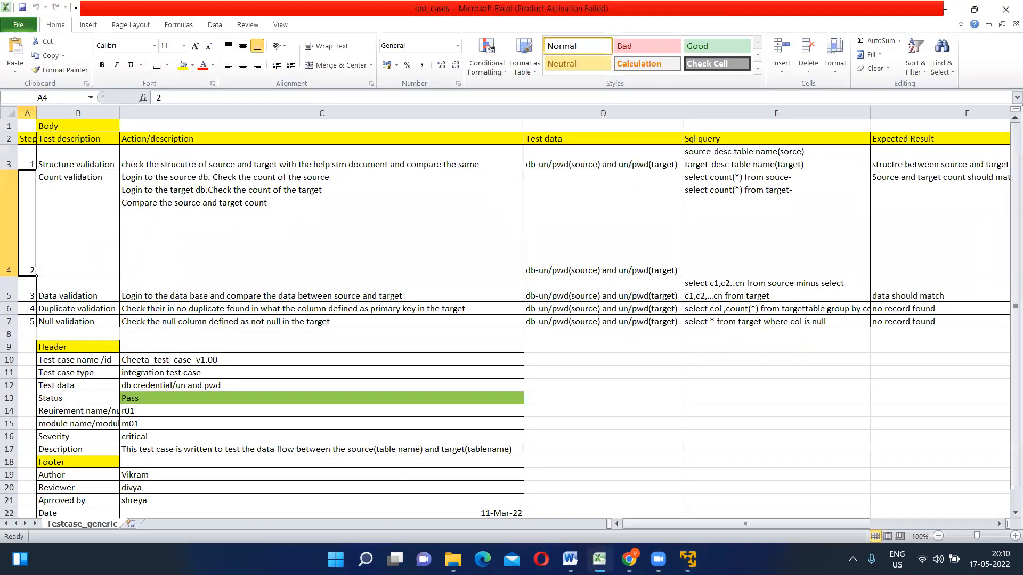
click(600, 559)
click(575, 506)
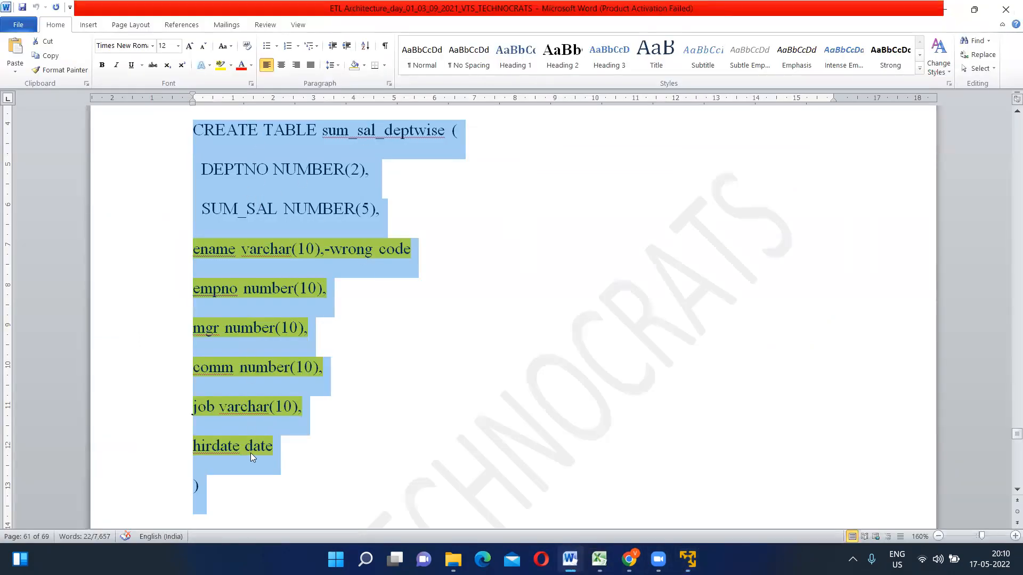
click(298, 458)
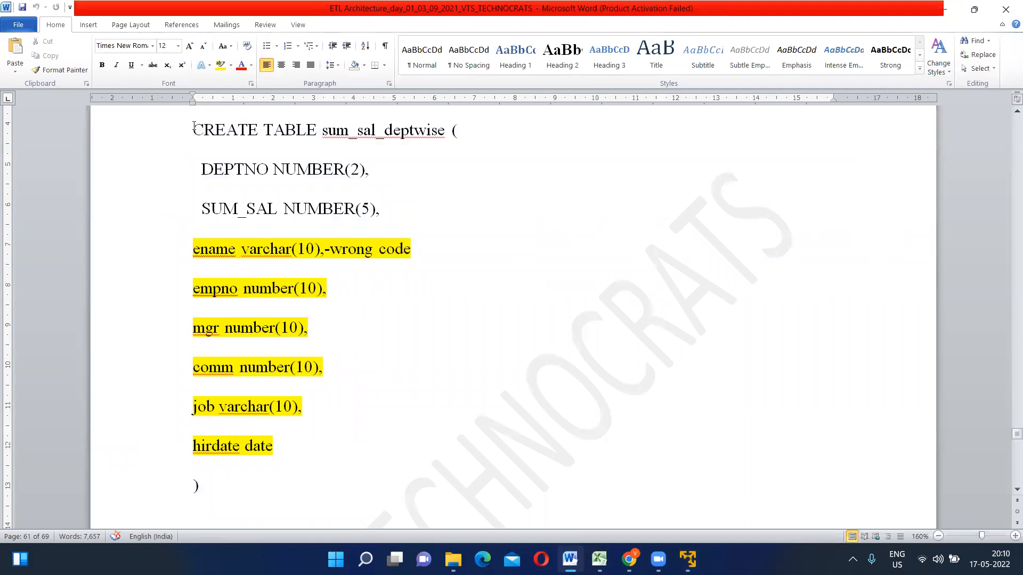
drag(194, 128, 294, 479)
key(ctrl+c)
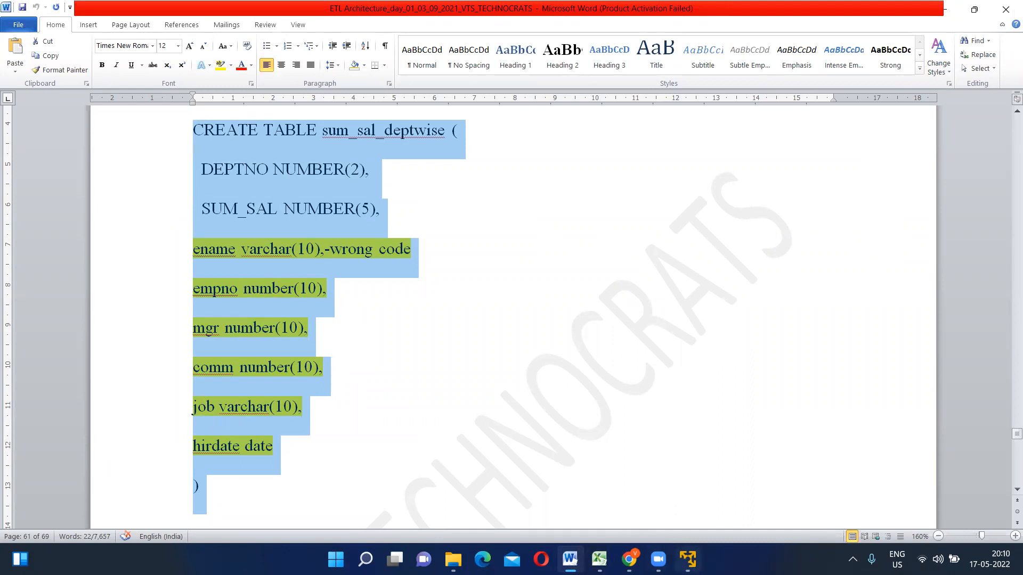
click(688, 559)
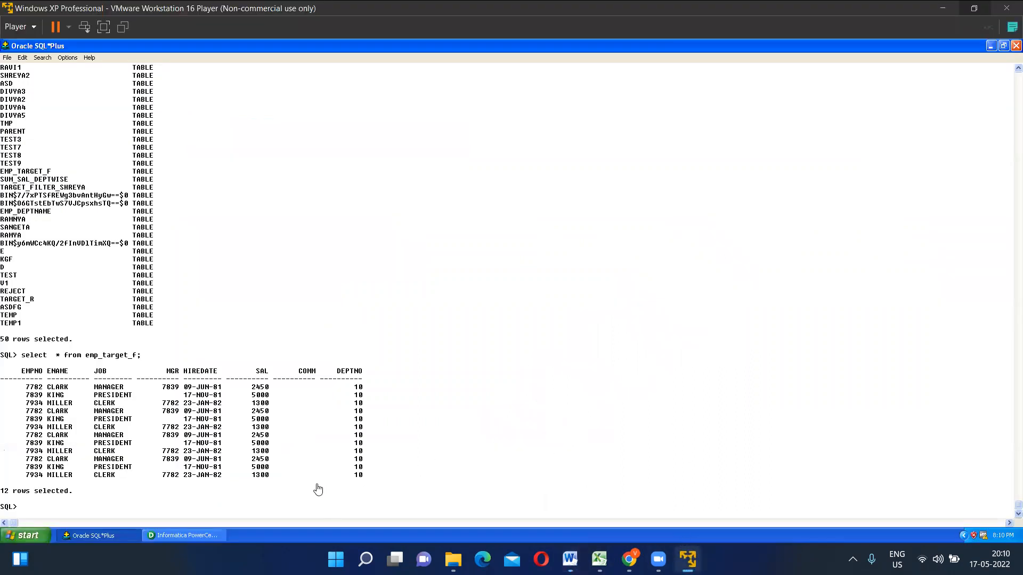
Paste the CREATE TABLE statement at the SQL*Plus prompt and run it.
key(ctrl+v)
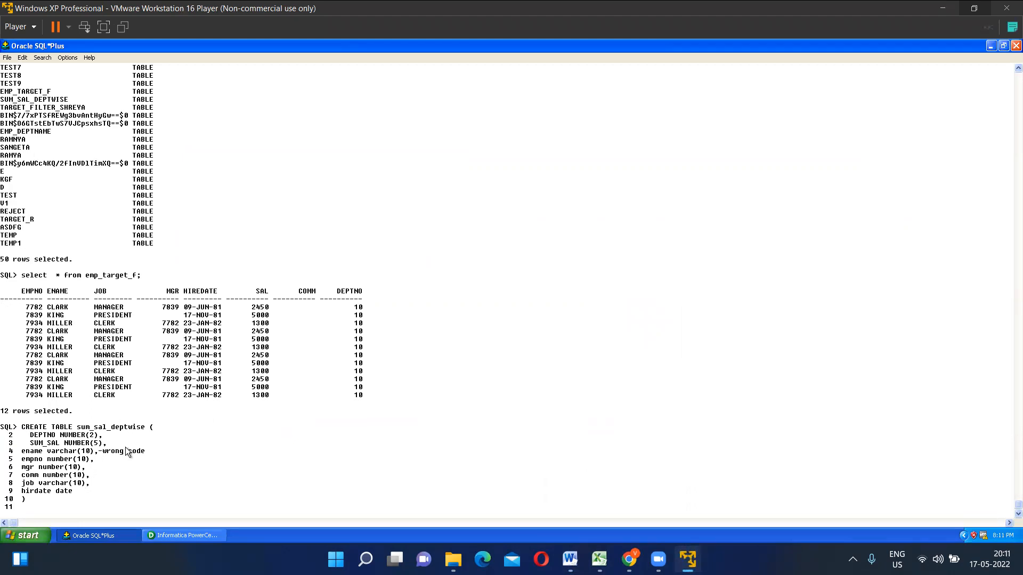
text(ed;)
key(Return)
Open the failed statement in afiedt.buf with ed and rename the table to target_f_m.
text(ed;)
key(Return)
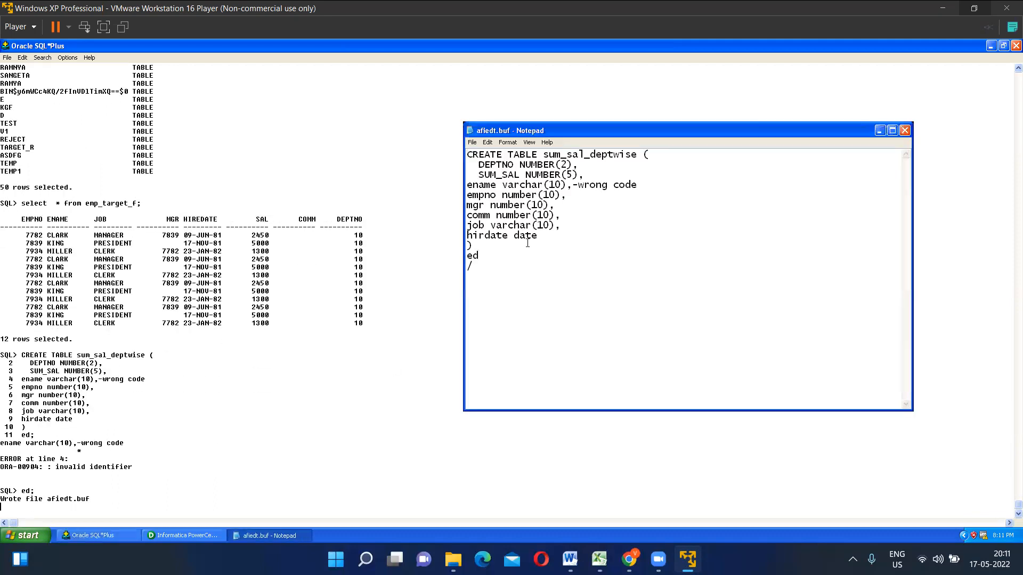
click(638, 155)
key(BackSpace)
key(BackSpace)
key(BackSpace)
key(BackSpace)
key(BackSpace)
key(BackSpace)
key(BackSpace)
key(BackSpace)
key(BackSpace)
key(BackSpace)
key(BackSpace)
key(BackSpace)
key(BackSpace)
key(BackSpace)
key(BackSpace)
key(BackSpace)
text(target_f_m)
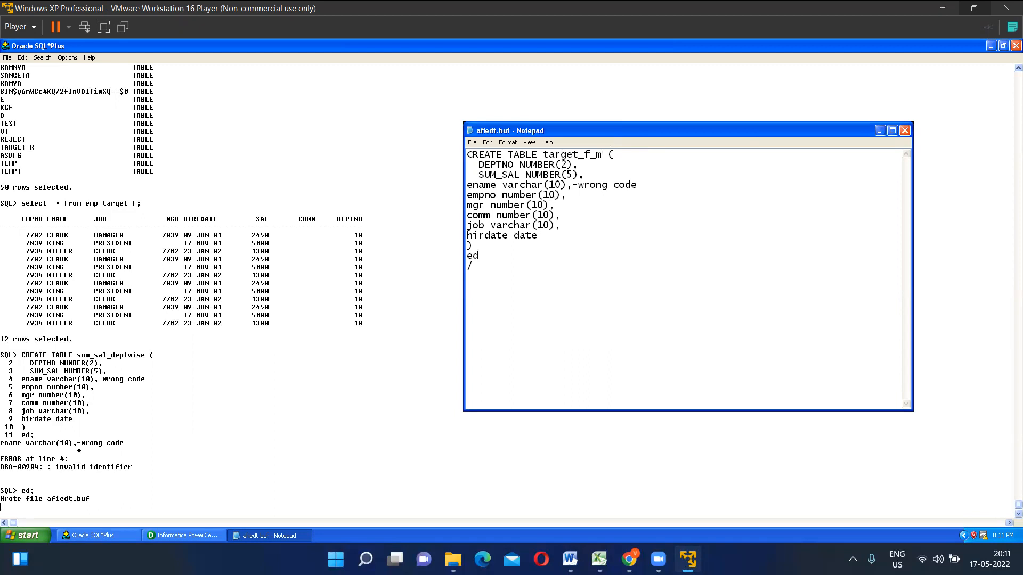
Force-close the frozen SQL*Plus window with End Now and relaunch SQL Plus from Start.
click(118, 489)
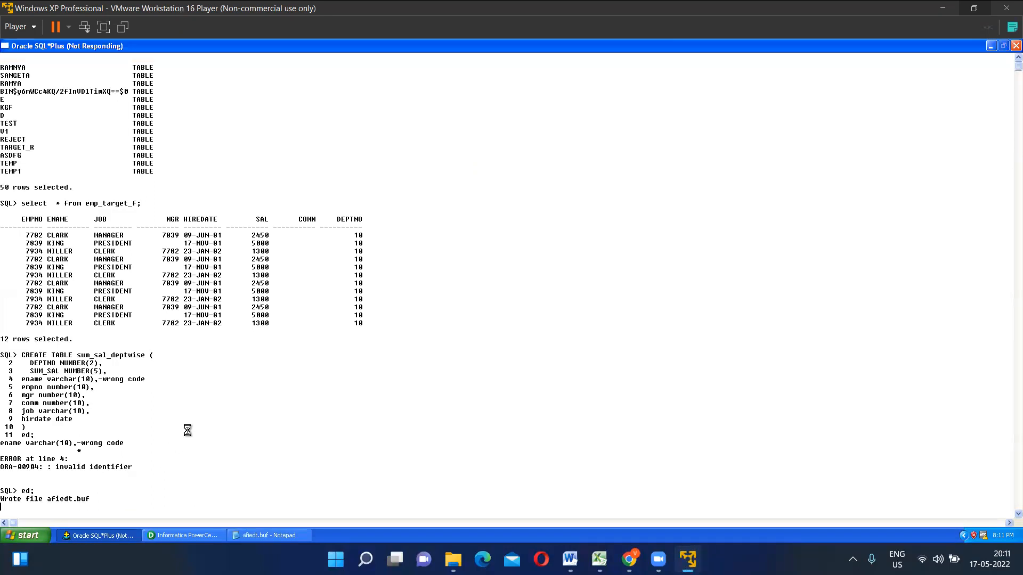
click(991, 46)
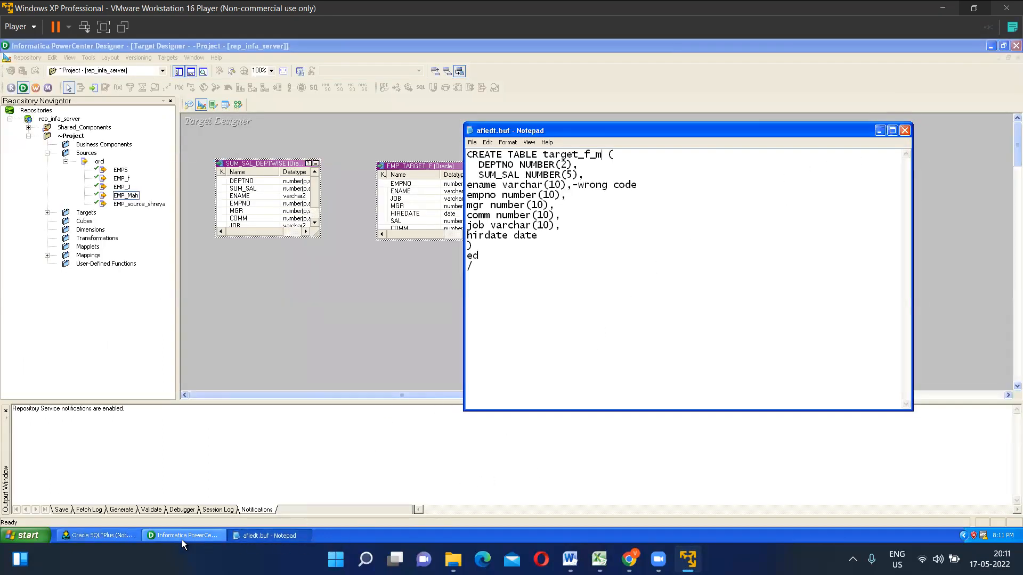
click(113, 536)
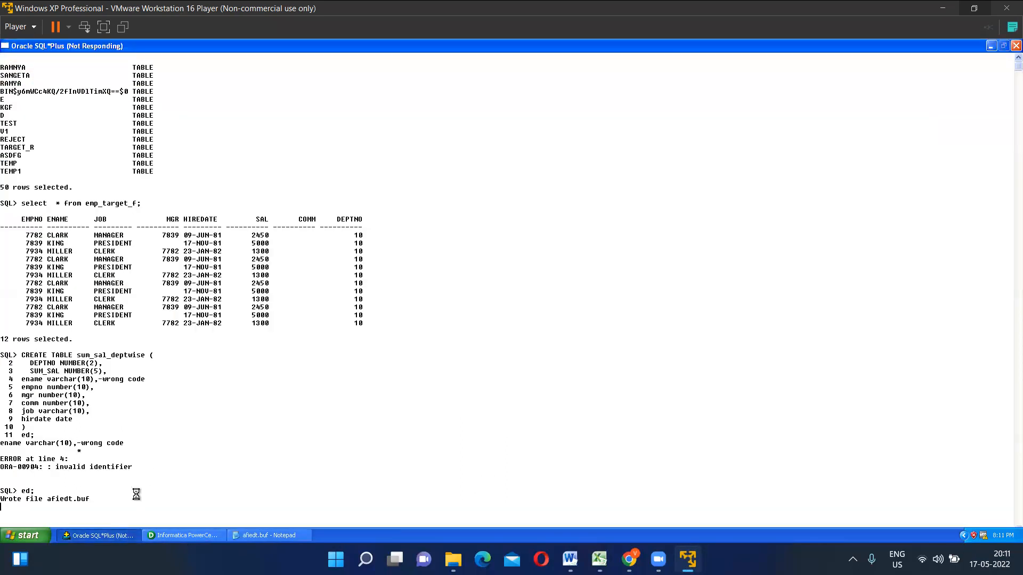
click(1011, 47)
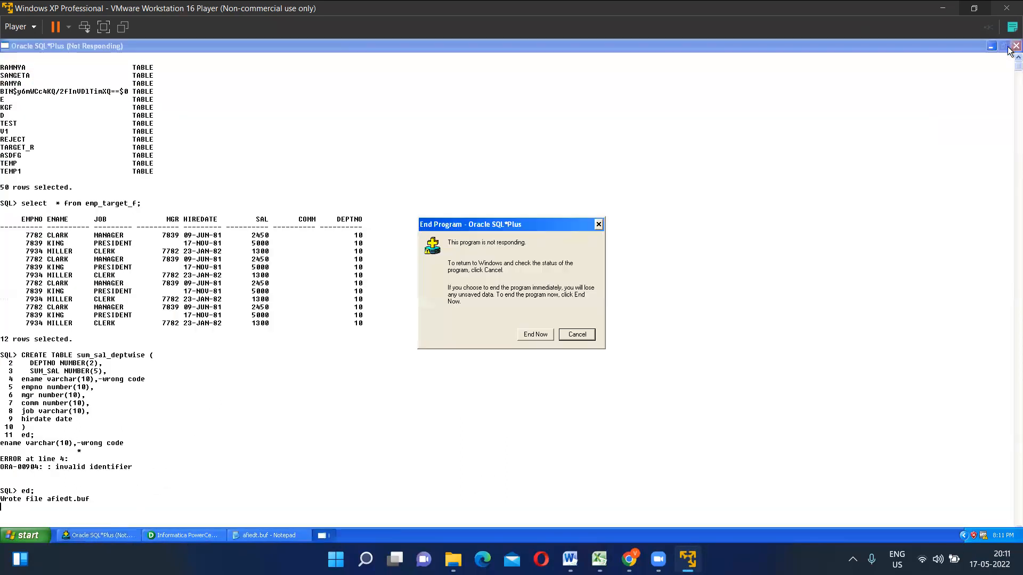
click(522, 334)
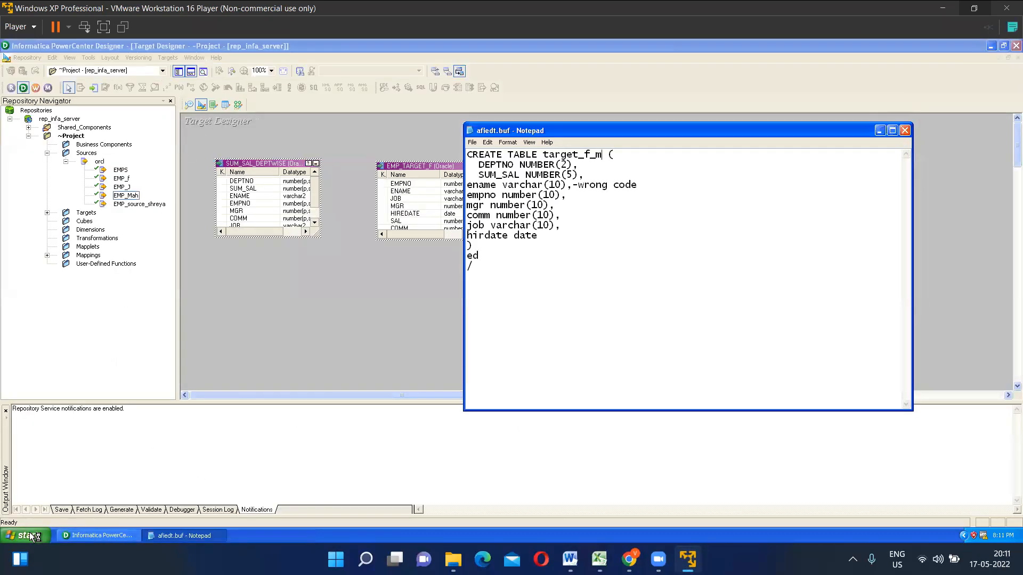
click(30, 533)
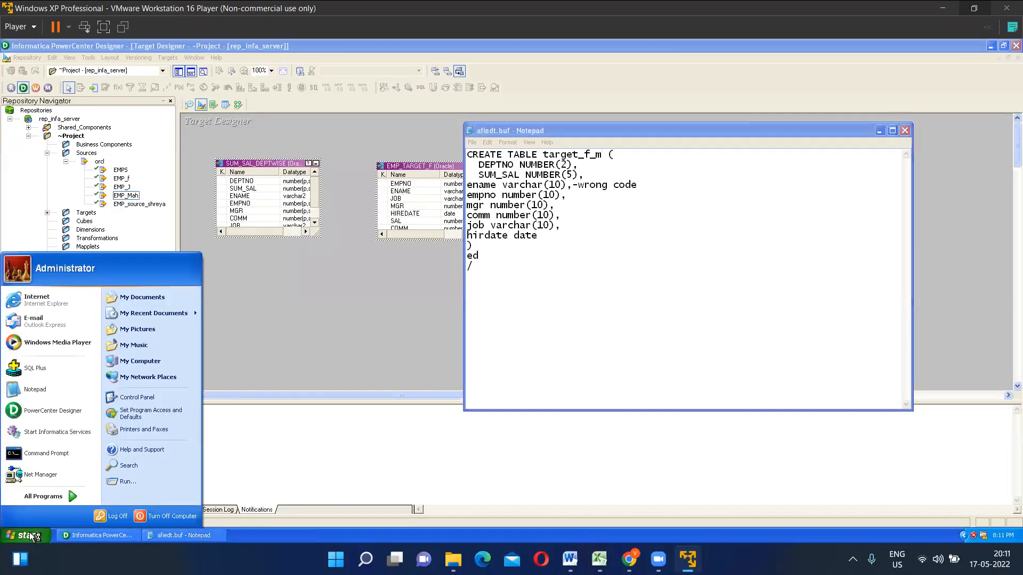
click(35, 368)
Dismiss the error report and log in to SQL*Plus with the database username and password.
text(s)
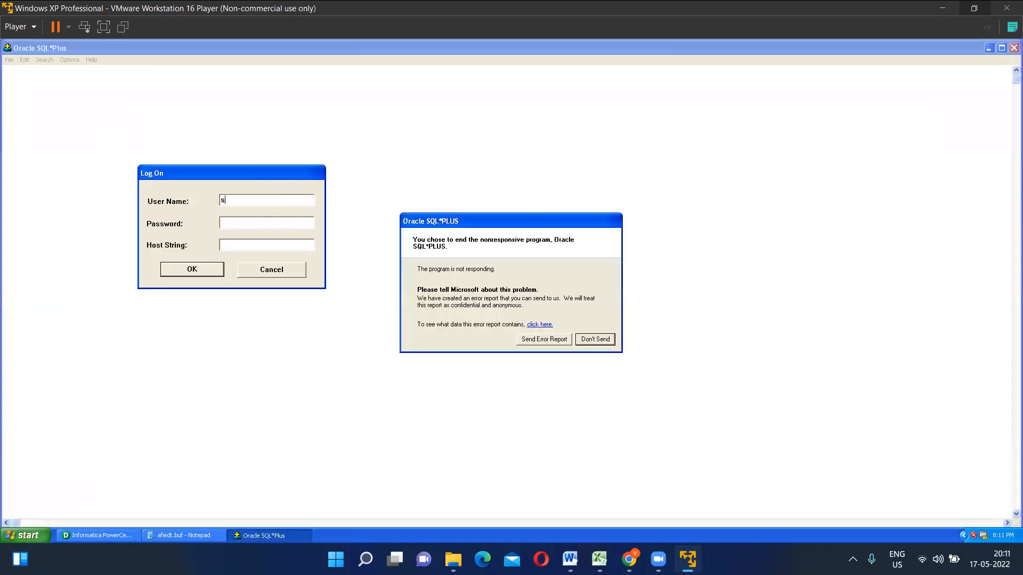
click(595, 341)
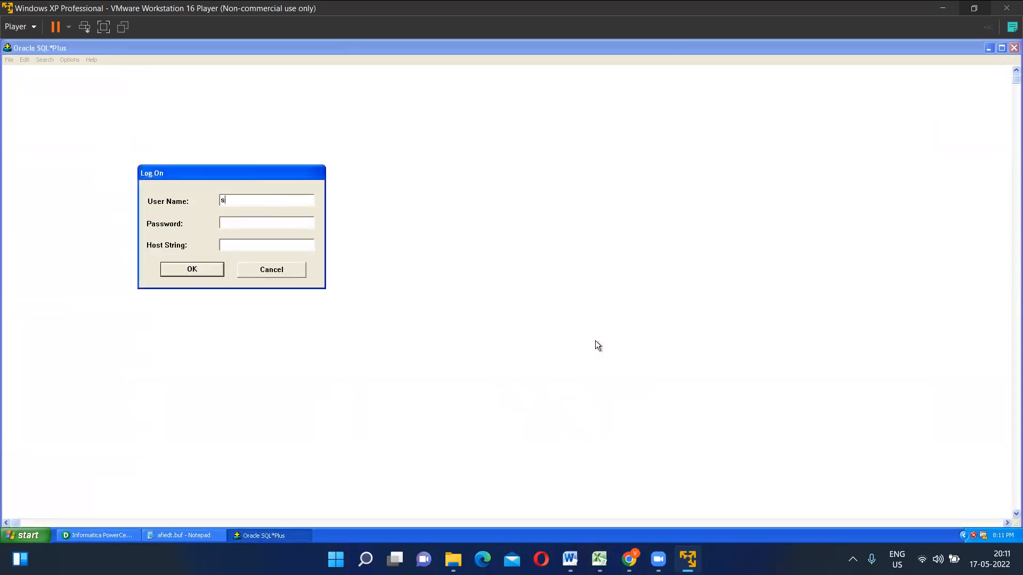
text(cott)
key(Tab)
text(tiger)
key(Return)
Set lines and pages to 1000, then list all 14 EMP rows with select * from emp.
text(set )
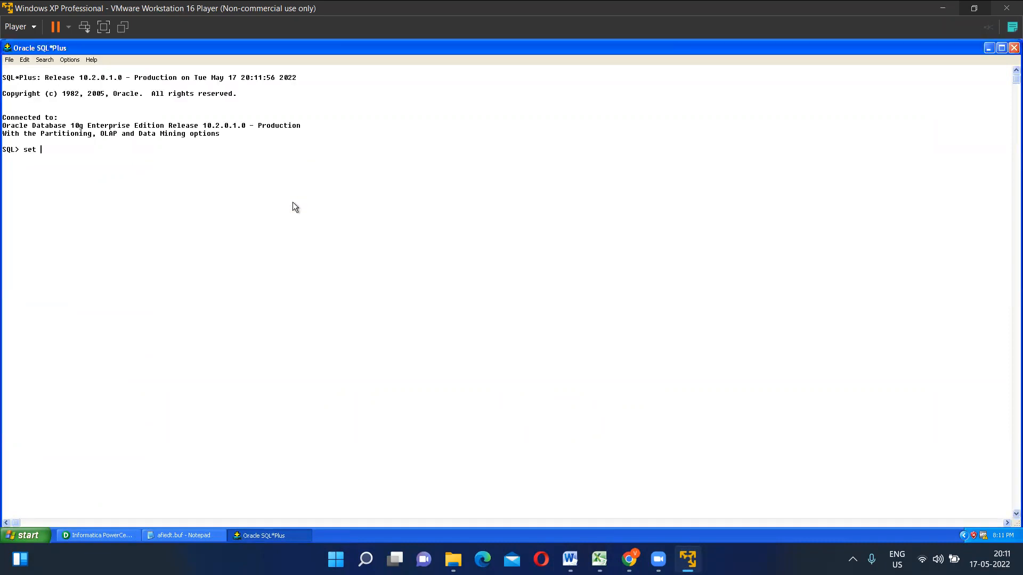
text(lines 1000;)
key(Return)
text(set pages 1000;)
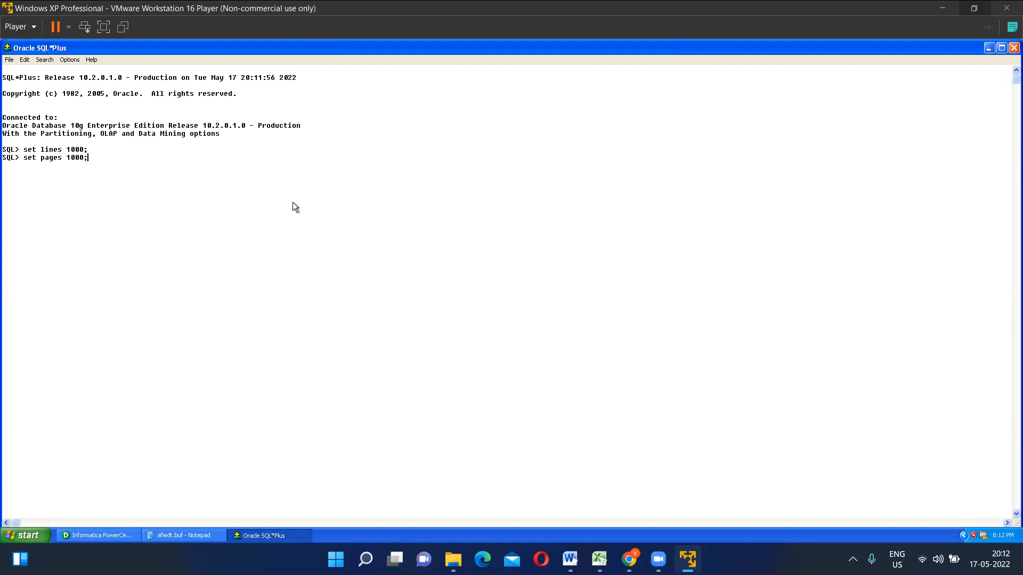
key(Return)
text(select * from emp;)
key(Return)
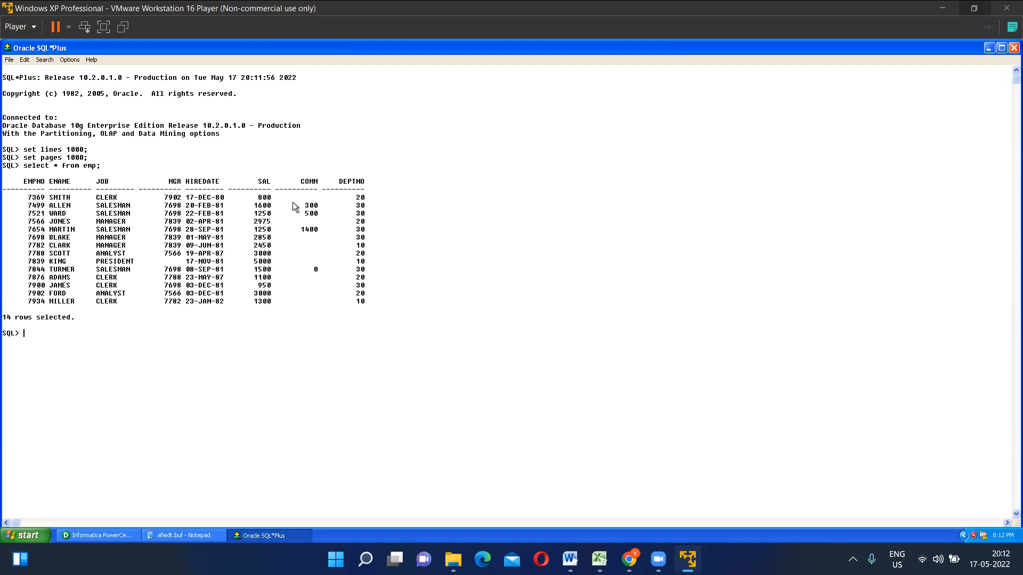
In afiedt.buf, move the job varchar(10) line up to follow empno.
click(196, 534)
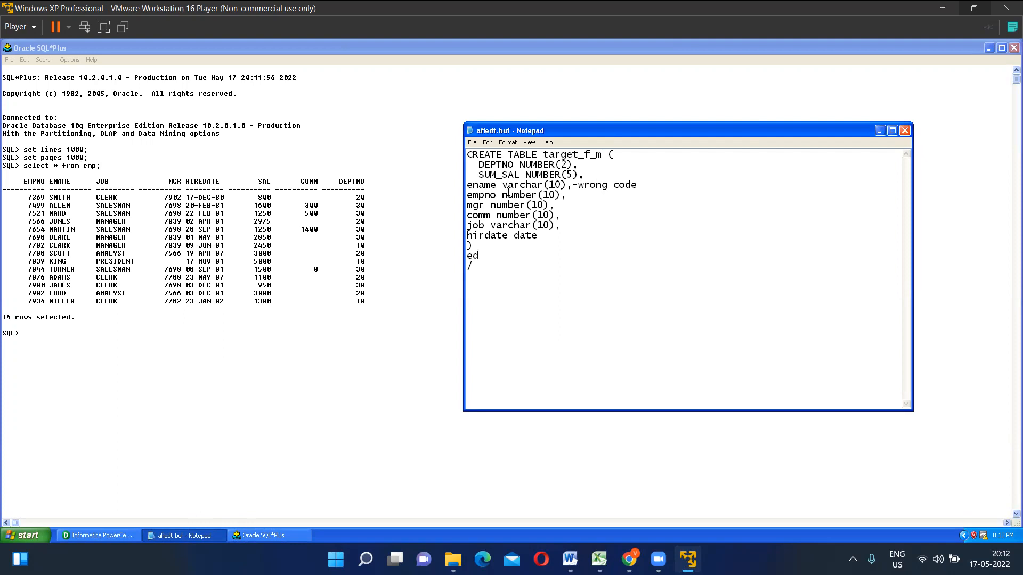
drag(560, 225, 462, 227)
key(ctrl+c)
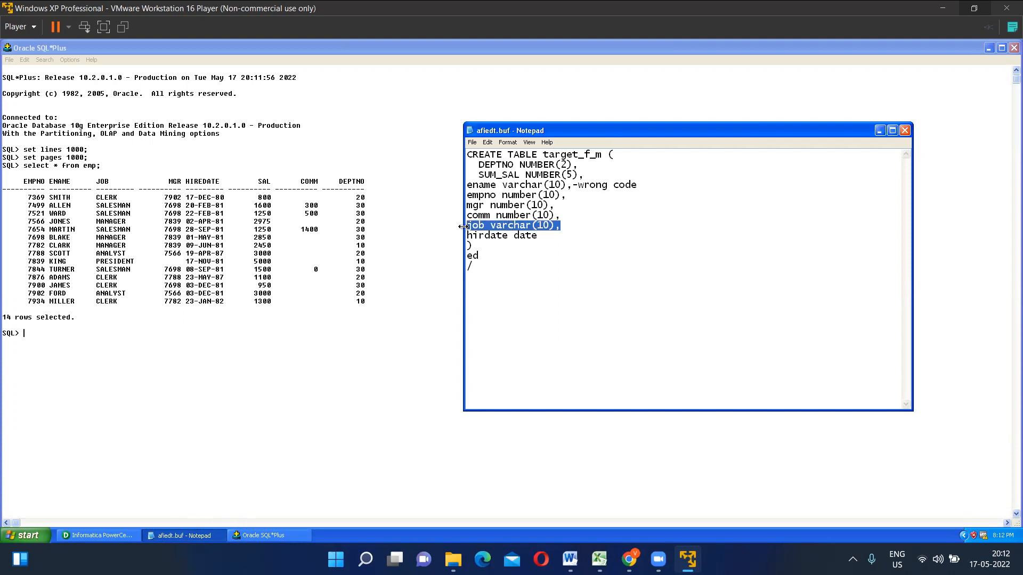
key(Delete)
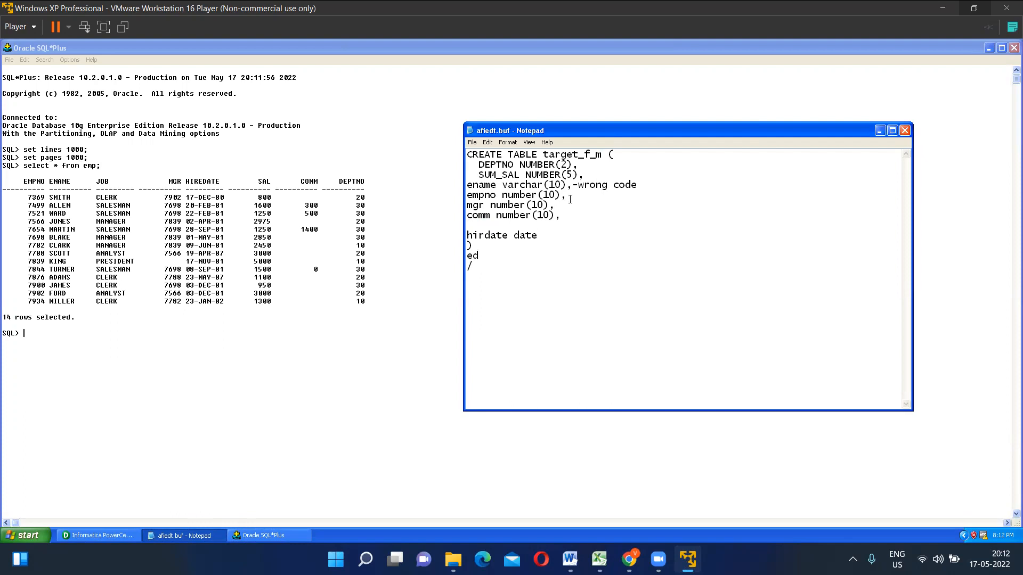
key(Return)
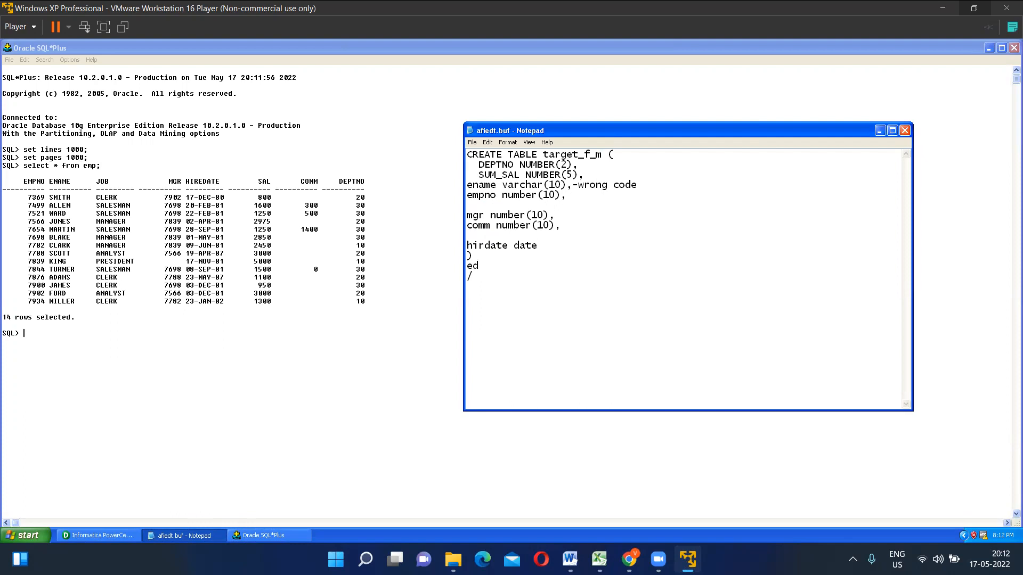
key(ctrl+v)
Move the hirdate date line below mgr and add its trailing comma.
click(550, 214)
drag(551, 247, 456, 244)
key(ctrl+c)
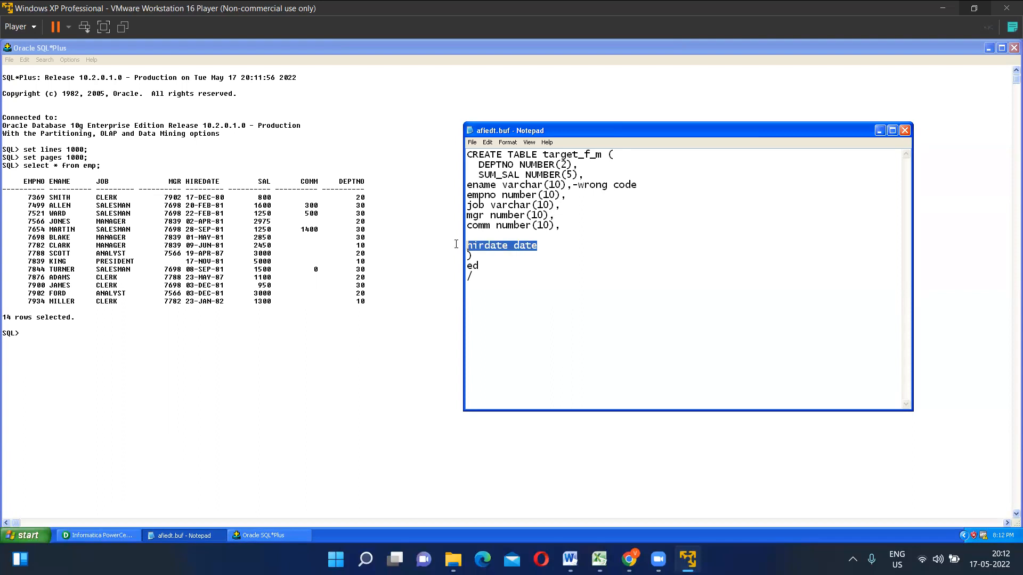
key(Delete)
click(561, 216)
key(Return)
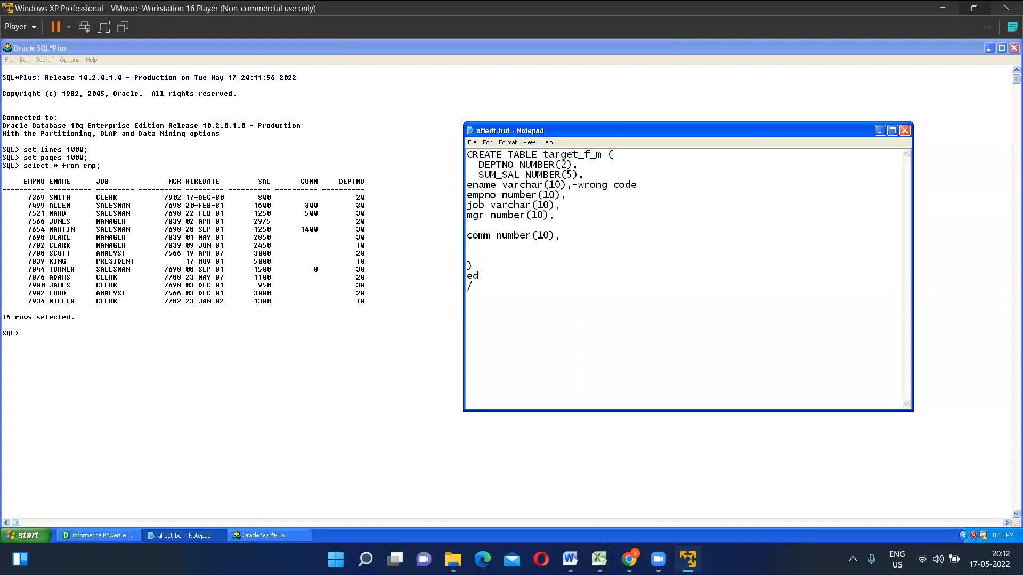
key(ctrl+v)
text(,)
Copy the SUM_SAL NUMBER(5) line below comm and shorten it to SAL.
drag(584, 175, 479, 176)
key(ctrl+c)
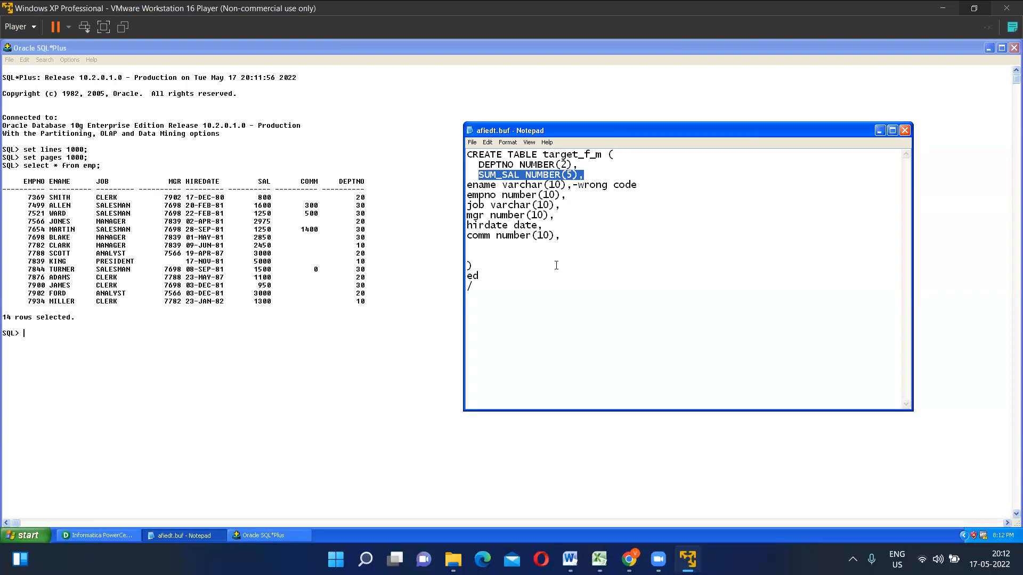
click(567, 235)
key(Return)
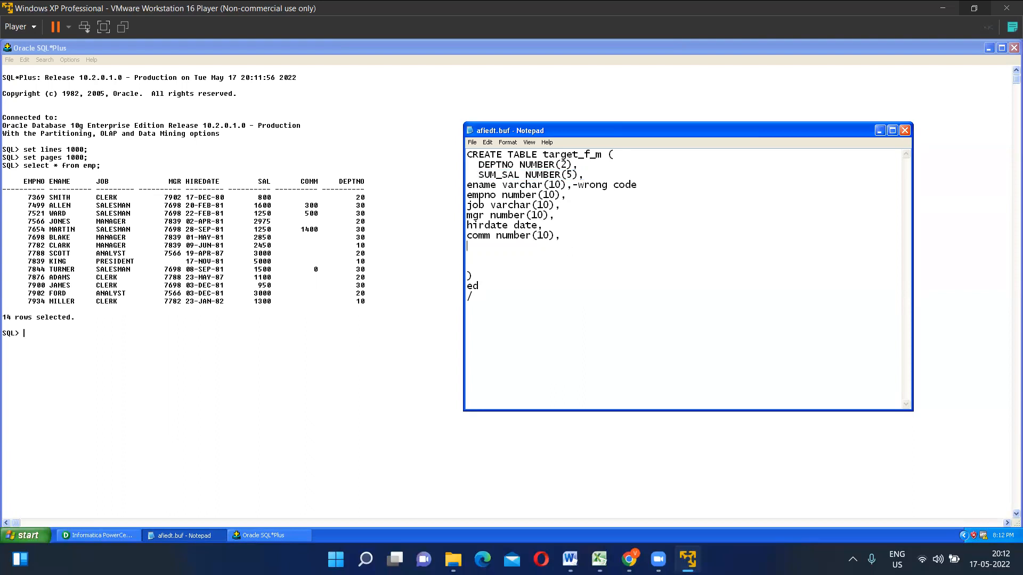
key(ctrl+v)
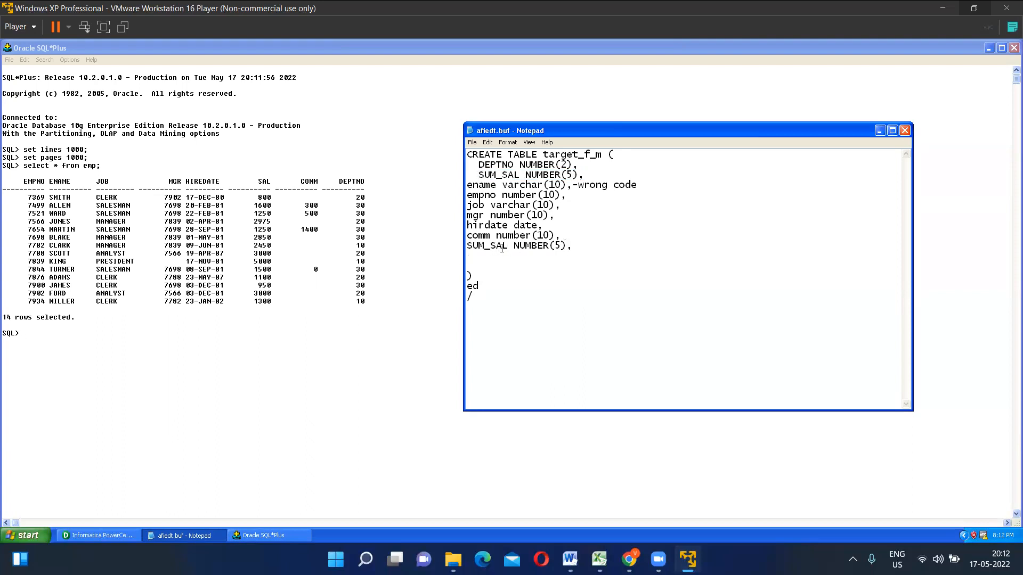
key(BackSpace)
key(BackSpace)
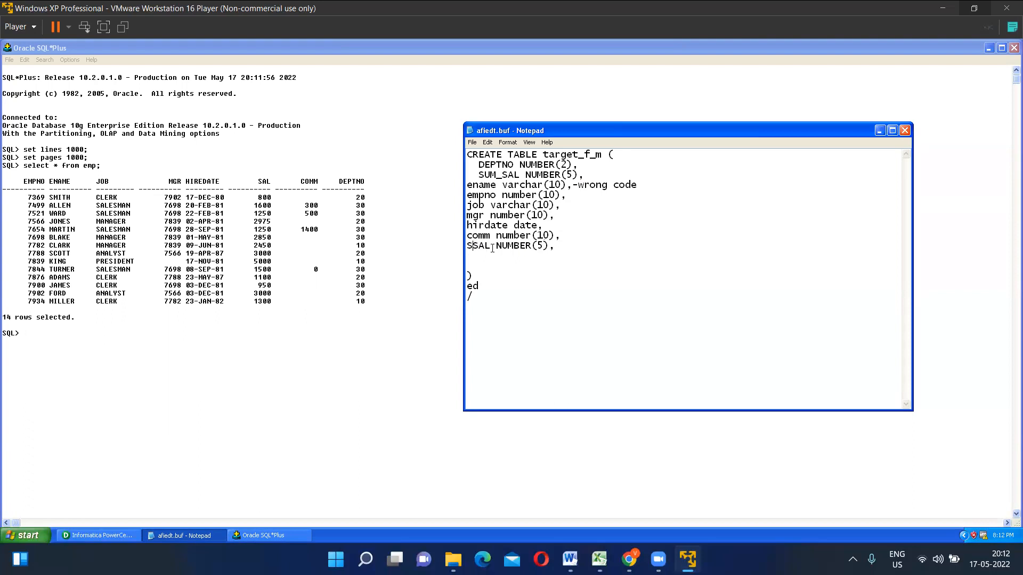
key(BackSpace)
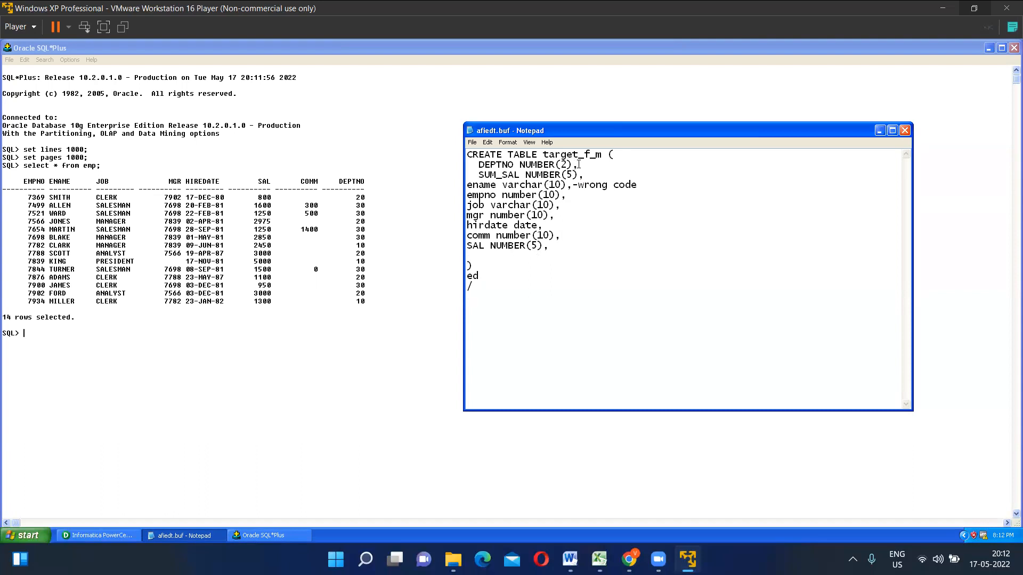
Move the comm number(10) line below the SAL line.
drag(571, 165, 491, 166)
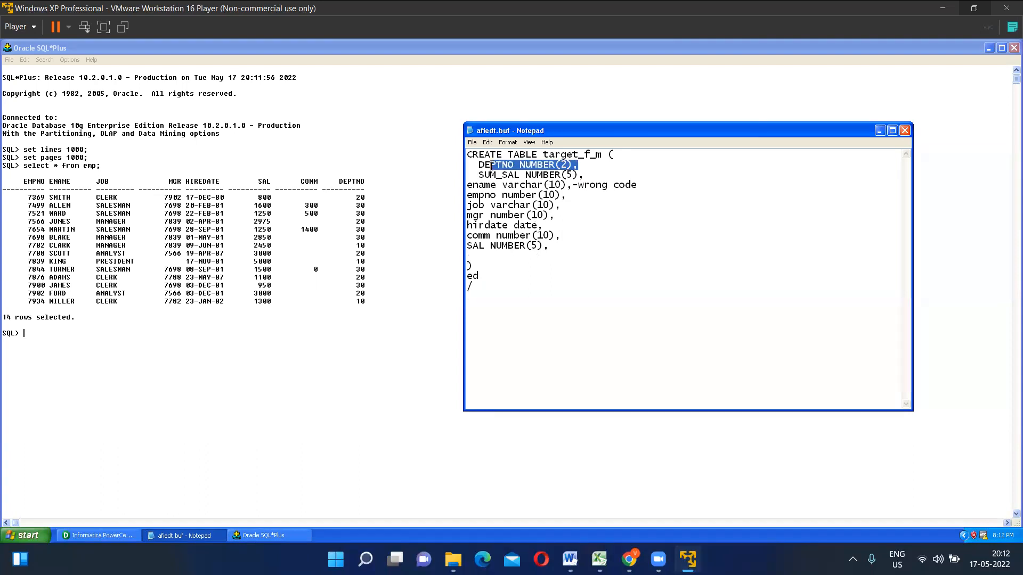
click(561, 236)
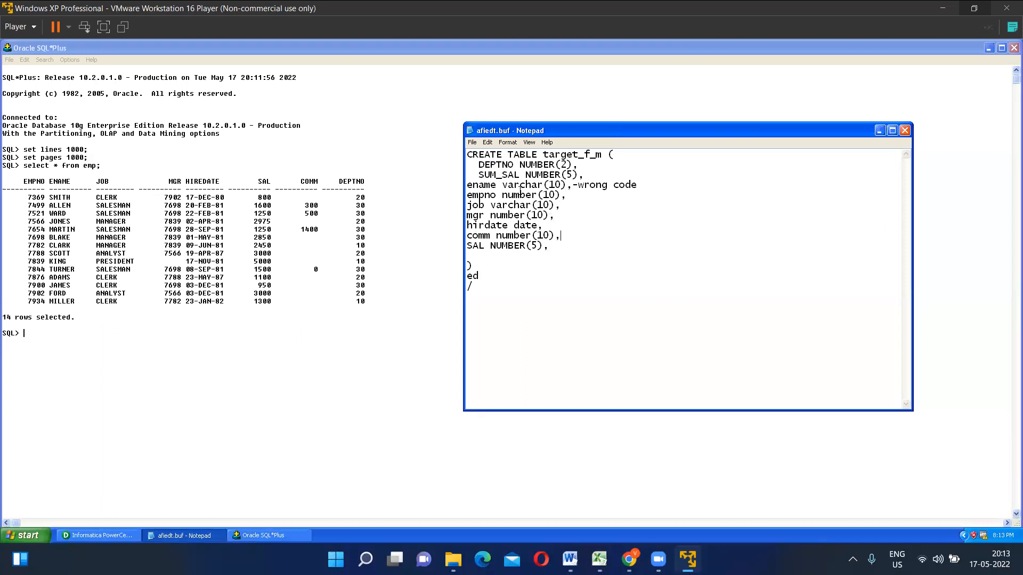
drag(562, 236, 462, 233)
key(ctrl+c)
key(Delete)
key(Delete)
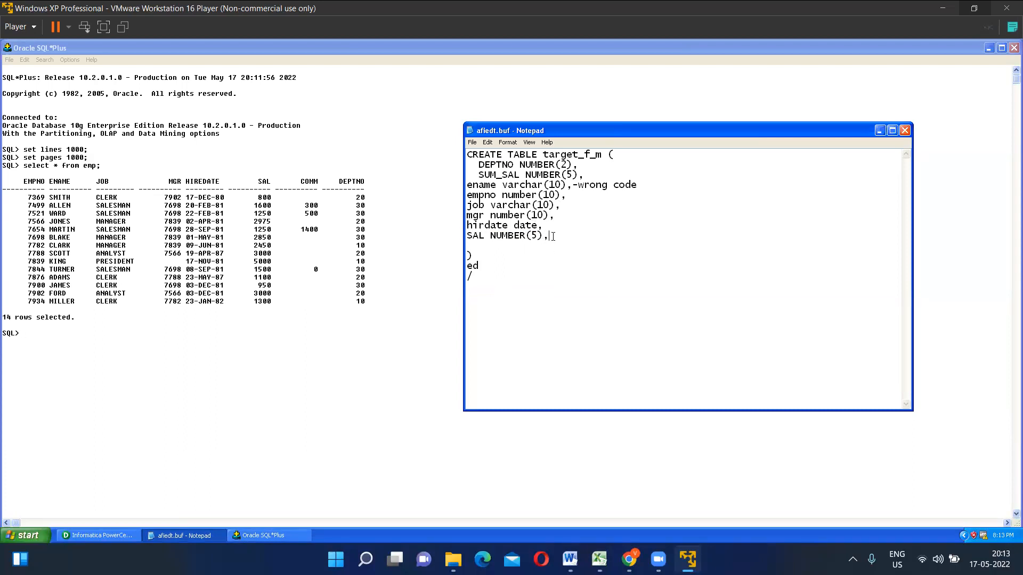
click(553, 237)
key(Return)
key(ctrl+v)
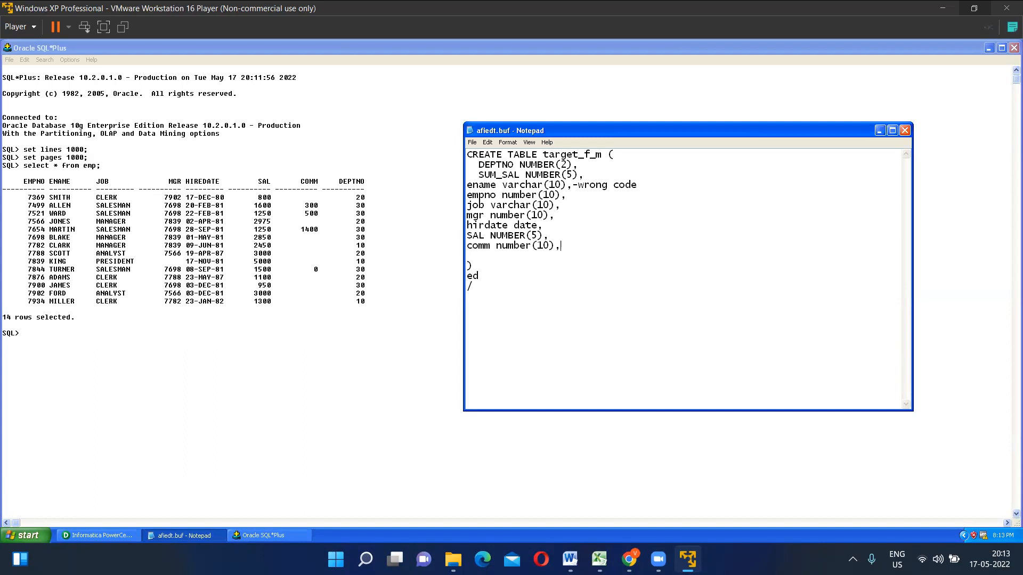
Delete the trailing ed and / lines, move DEPTNO NUMBER(2) last, and remove the original SUM_SAL line.
drag(473, 287, 467, 276)
key(BackSpace)
key(BackSpace)
drag(579, 167, 480, 165)
key(ctrl+c)
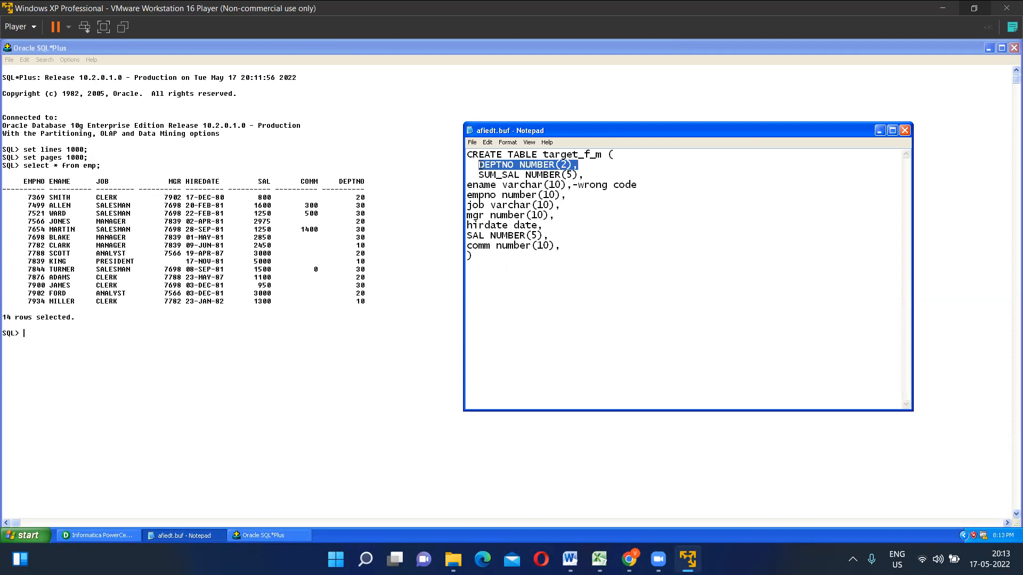
key(Delete)
key(Return)
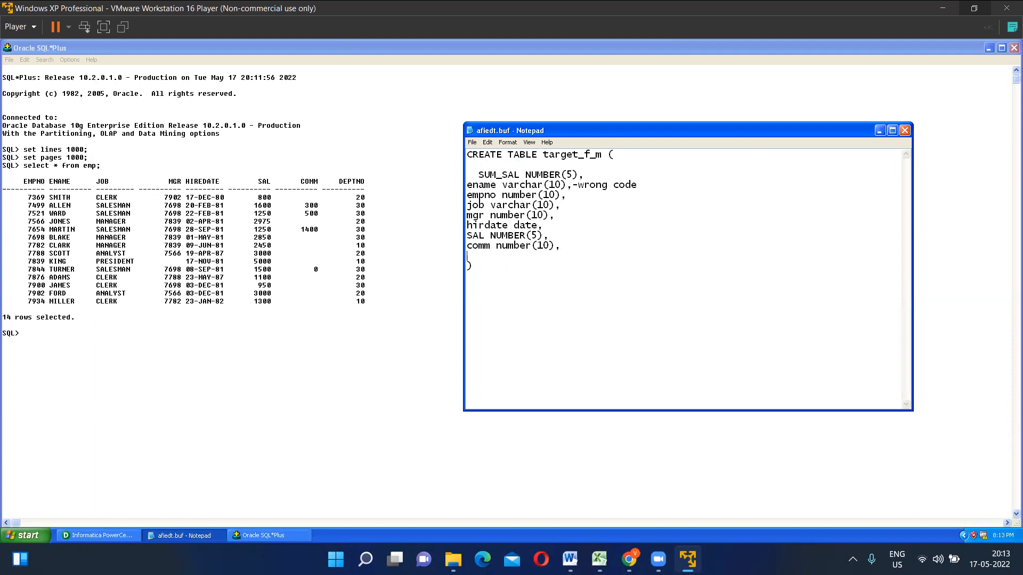
key(ctrl+v)
shift+click(478, 176)
key(ctrl+x)
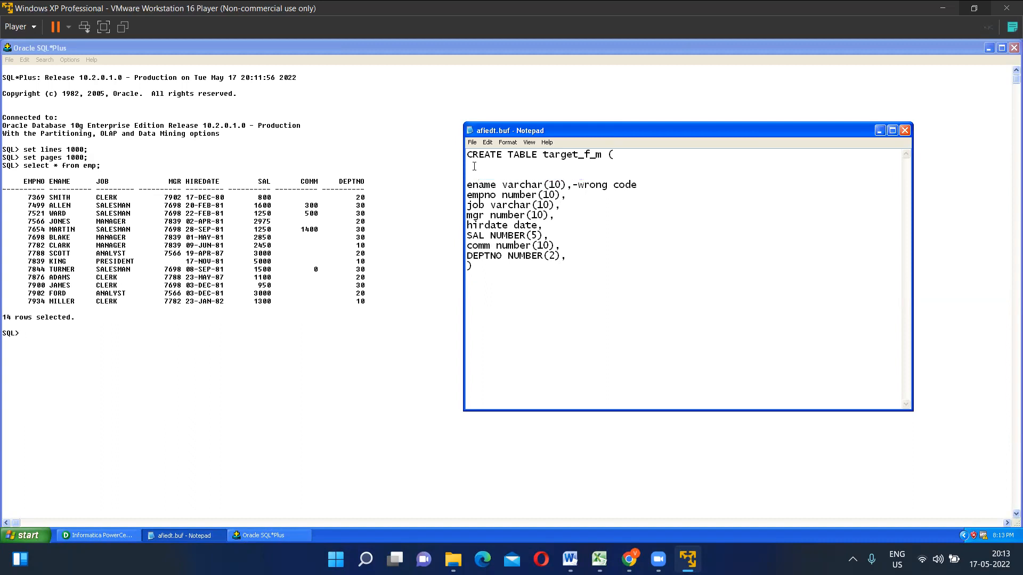
Make empno number(10) the first column and strip the -wrong code note from ename.
drag(570, 195, 468, 197)
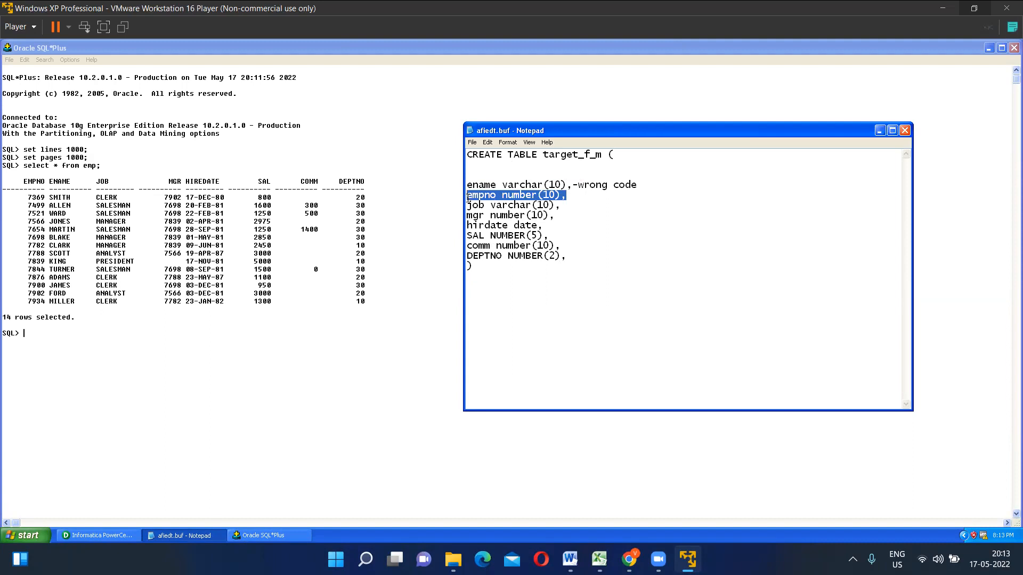
key(ctrl+x)
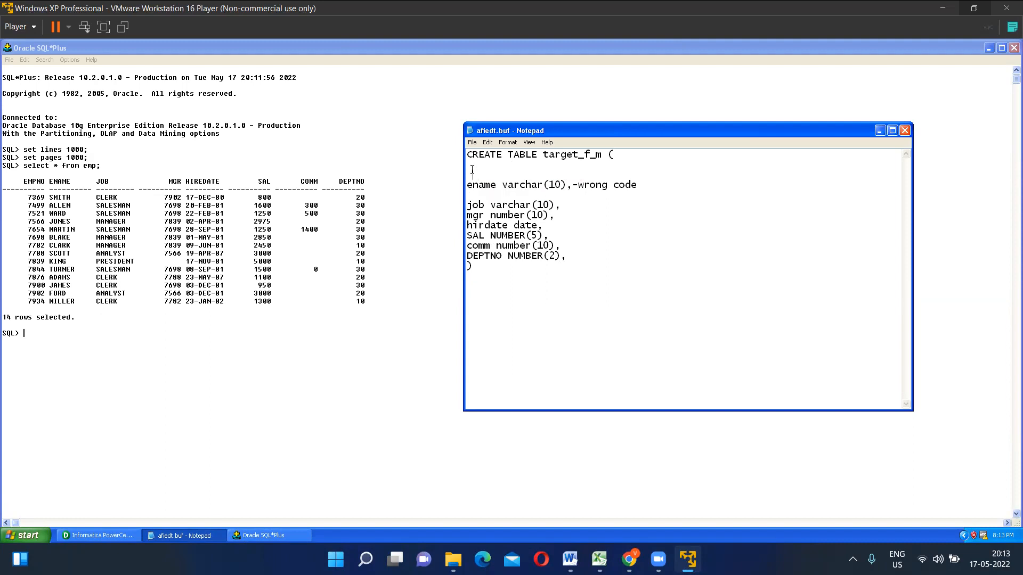
key(ctrl+v)
key(BackSpace)
key(BackSpace)
key(BackSpace)
key(BackSpace)
key(BackSpace)
key(BackSpace)
key(BackSpace)
key(BackSpace)
key(BackSpace)
key(BackSpace)
key(BackSpace)
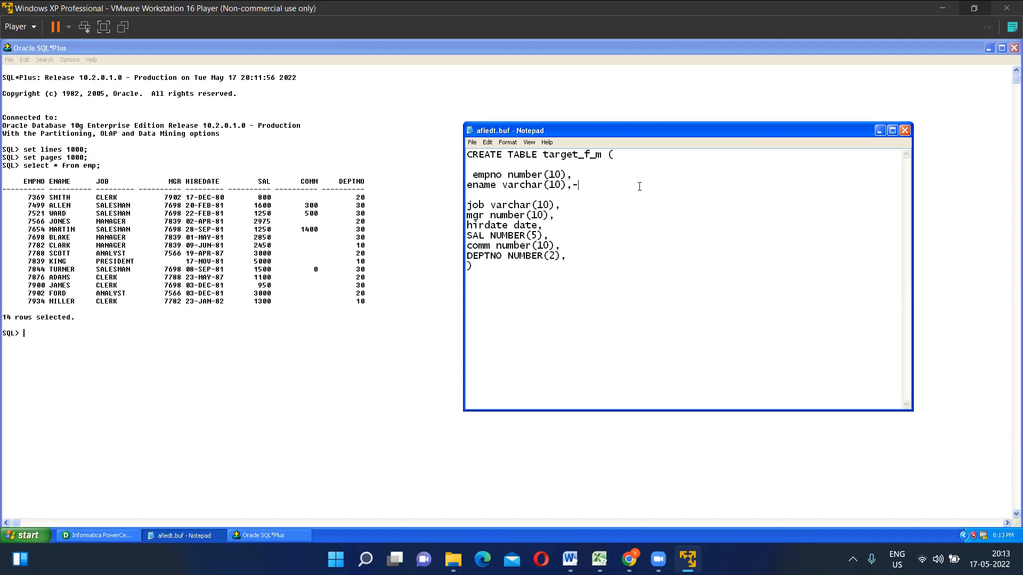
key(BackSpace)
text(,)
Remove the blank lines and leading space around the empno and ename lines.
click(476, 165)
key(Delete)
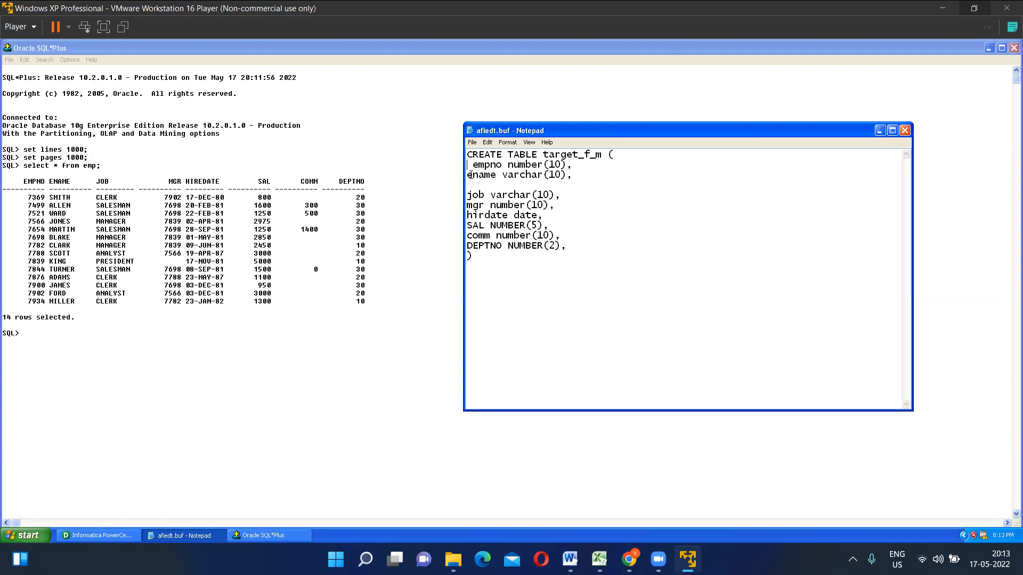
key(Delete)
key(Down)
key(Down)
key(Delete)
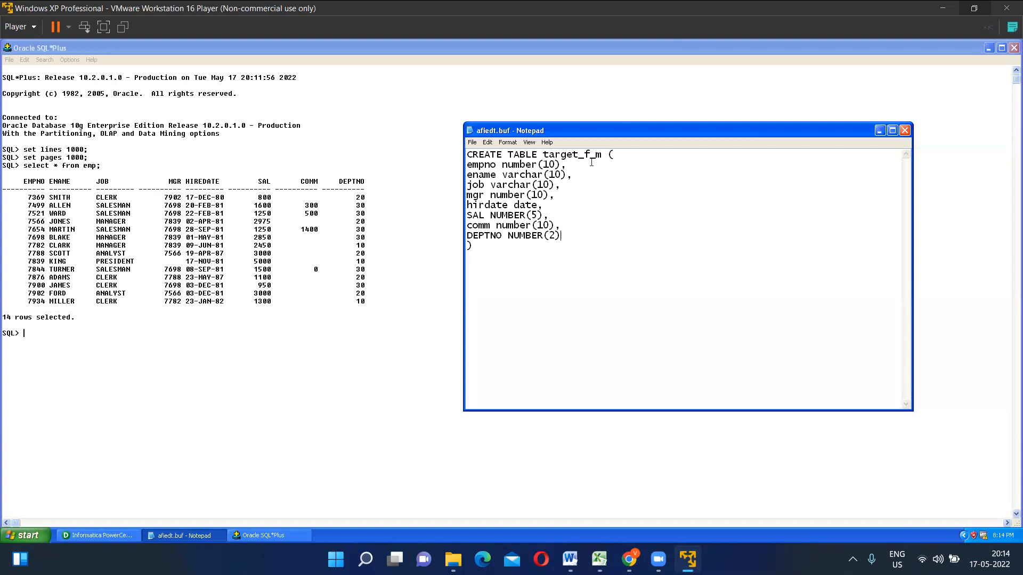
Save and close afiedt.buf, then rerun the buffered statement with /.
click(904, 131)
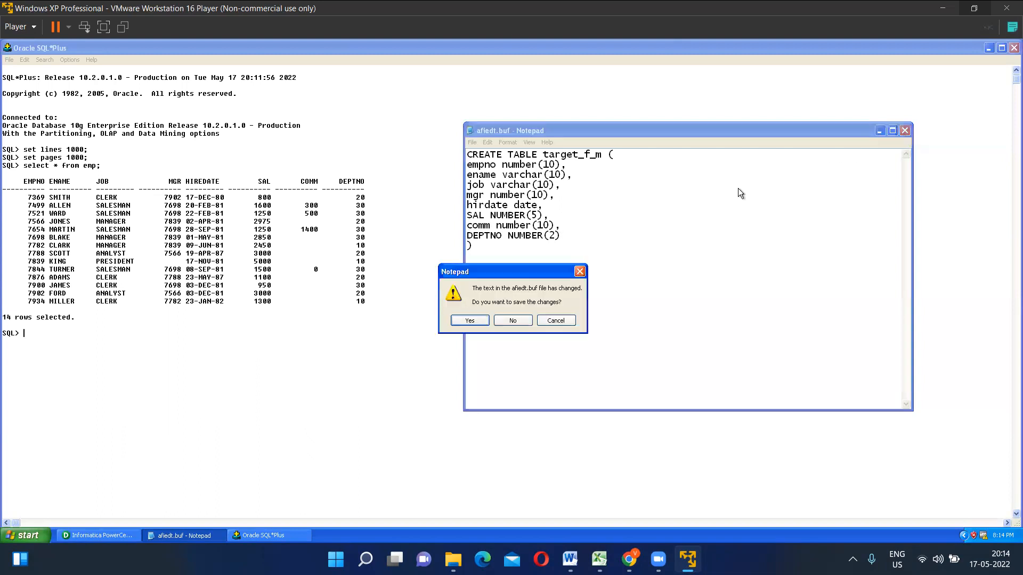
click(474, 320)
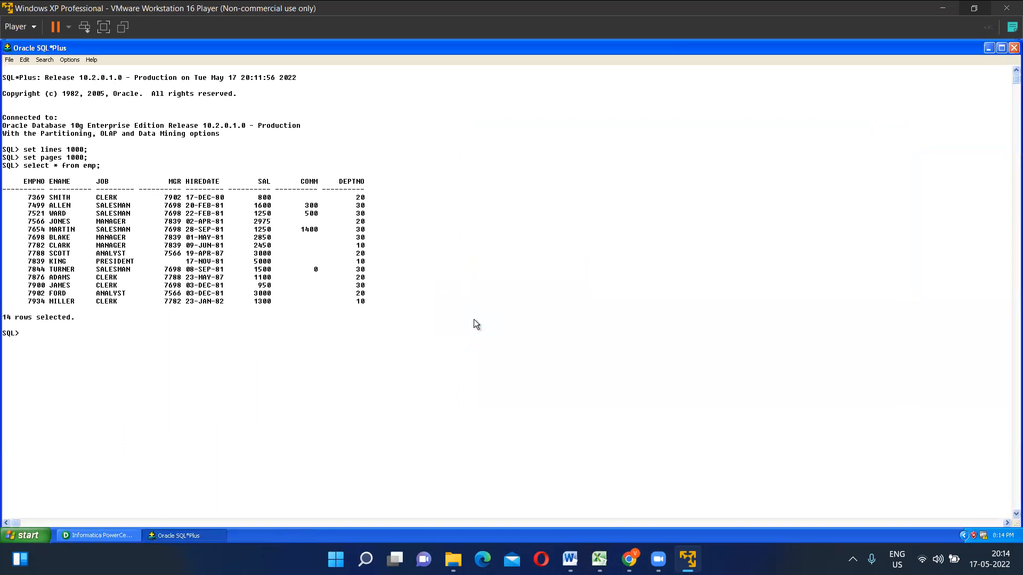
text(/)
key(Return)
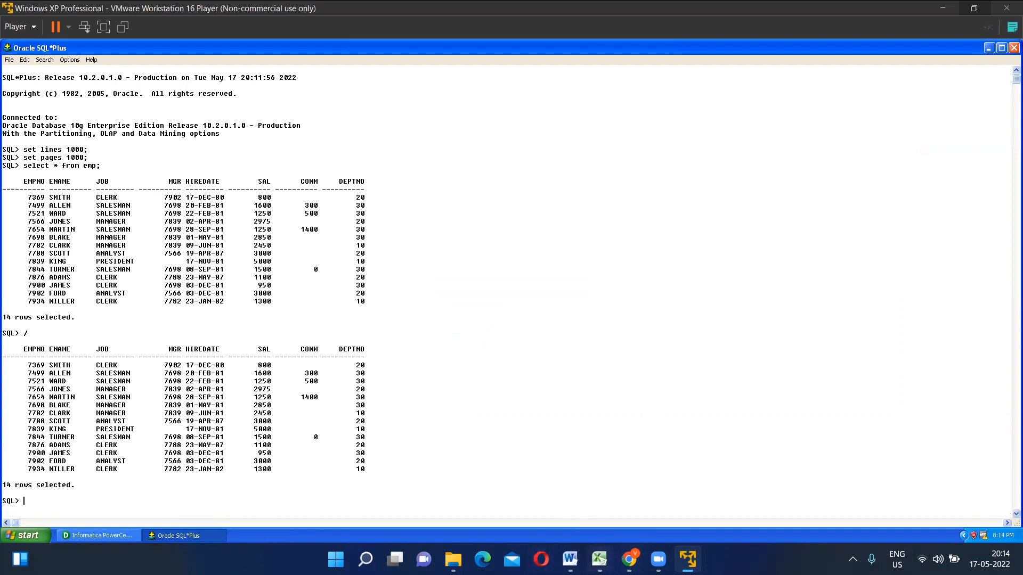
Bring up the Windows Run dialog with Win+R.
click(570, 559)
click(570, 559)
key(super+r)
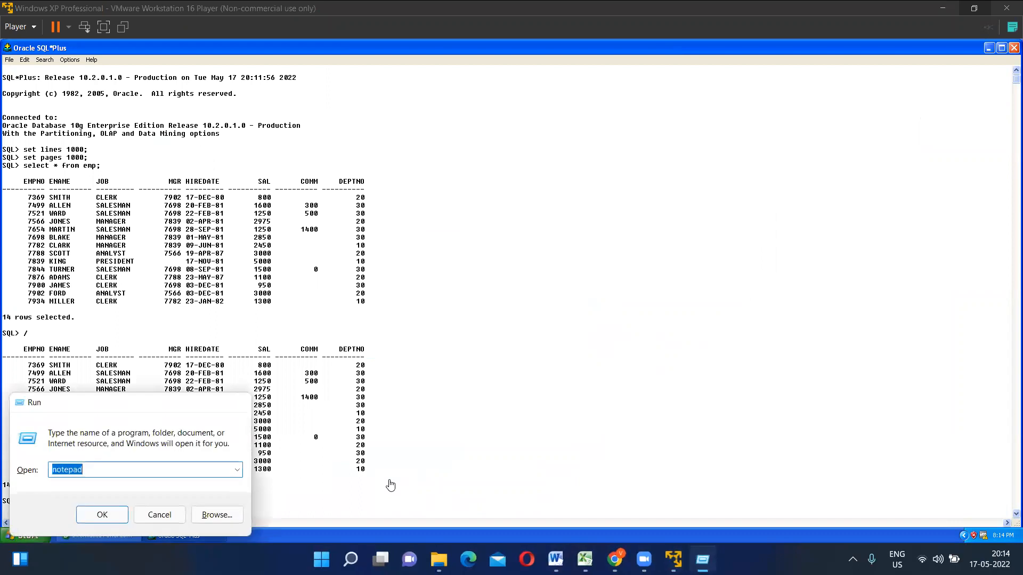
Copy the CREATE TABLE sum_sal_deptwise script from Word into a new blank Notepad.
key(Escape)
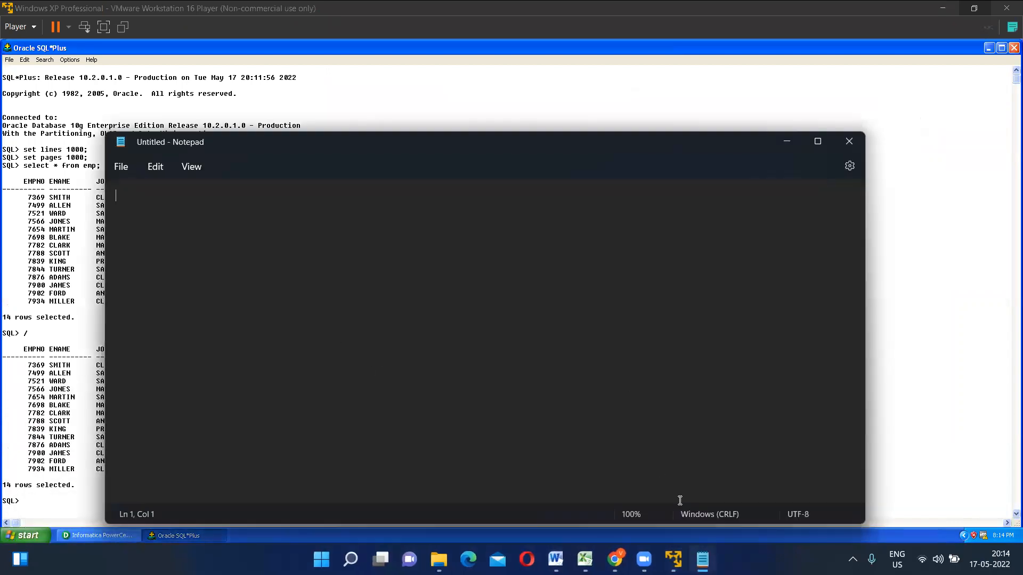
click(555, 559)
click(250, 475)
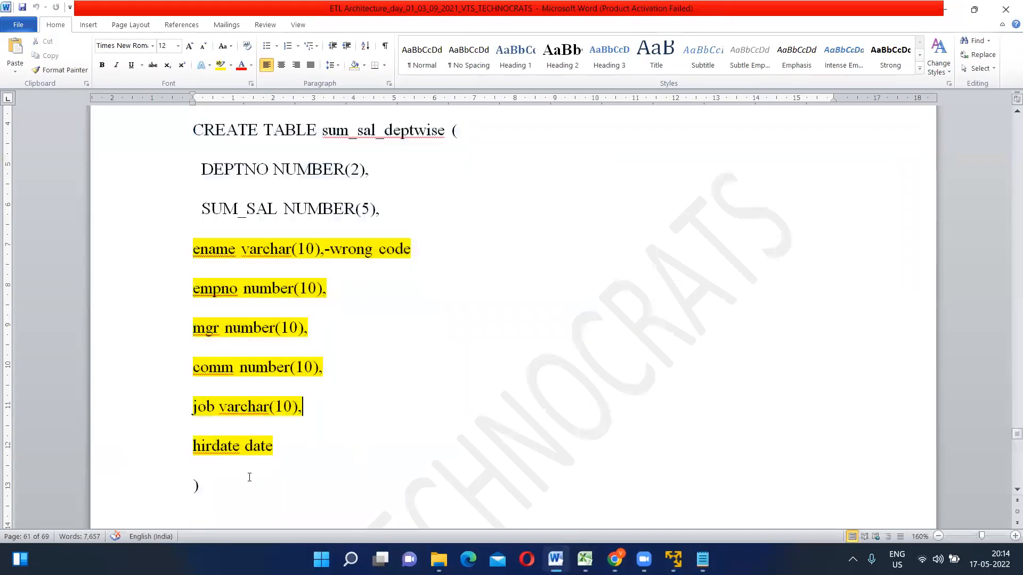
drag(212, 485, 183, 144)
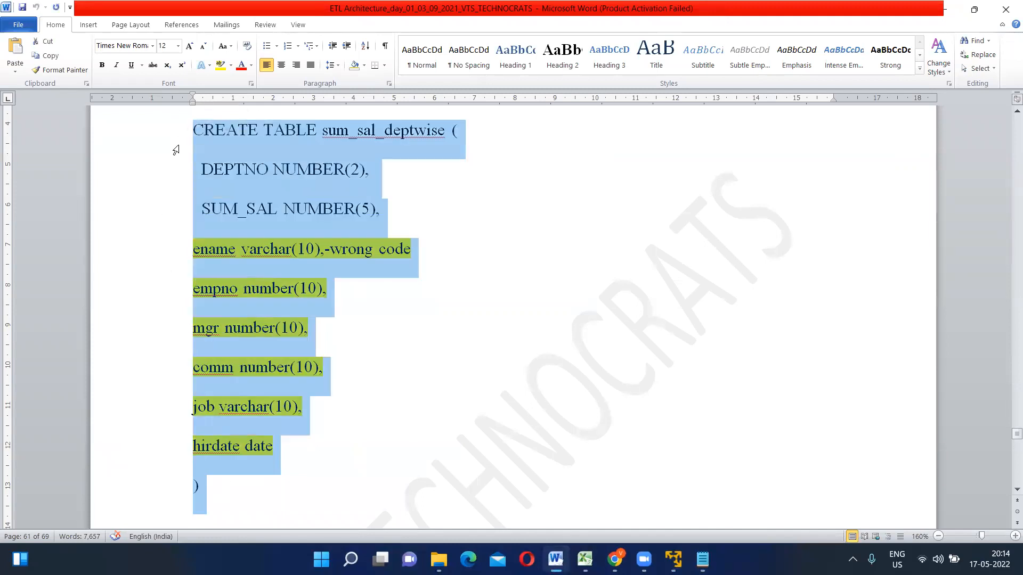
key(ctrl+c)
key(alt+Tab)
key(ctrl+v)
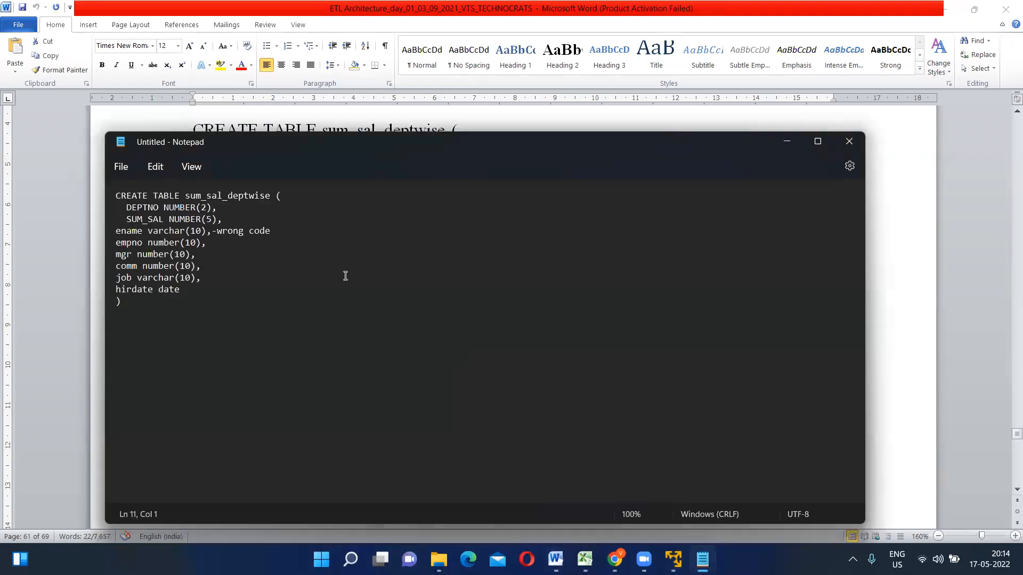
Open and close the SQL*Plus buffer, then place Notepad to the right of SQL*Plus output.
click(674, 559)
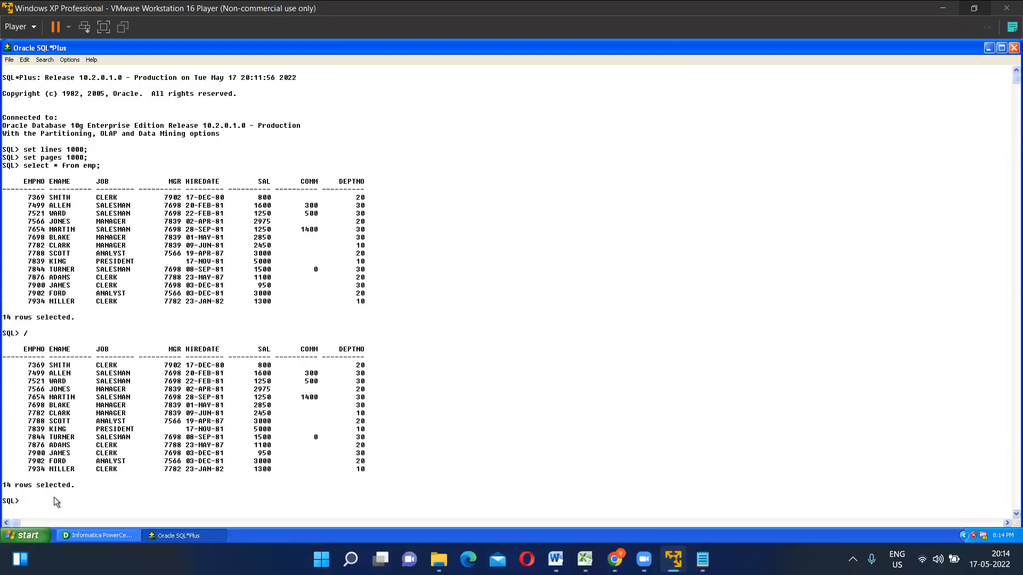
text(;)
key(Return)
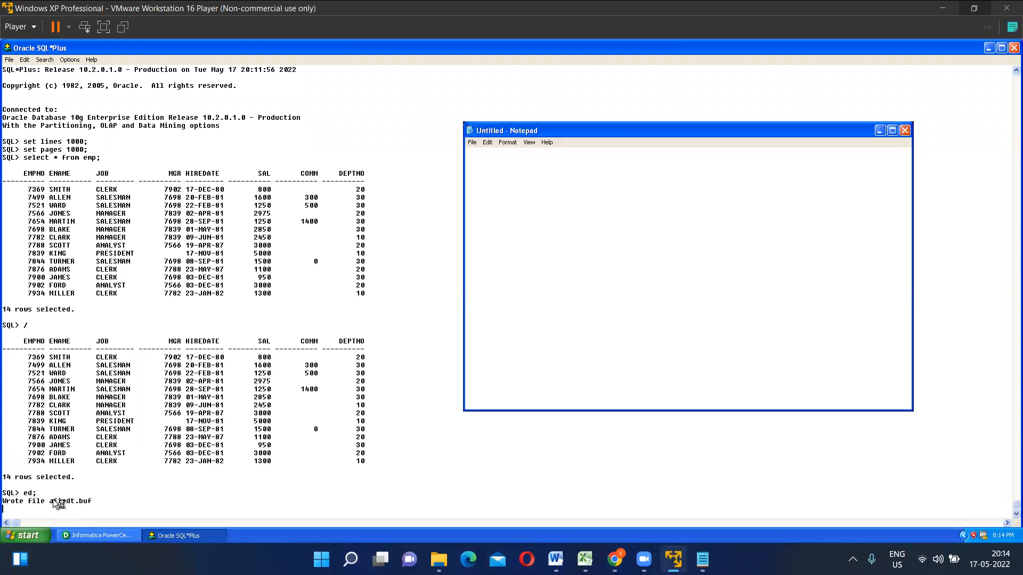
click(906, 131)
click(703, 559)
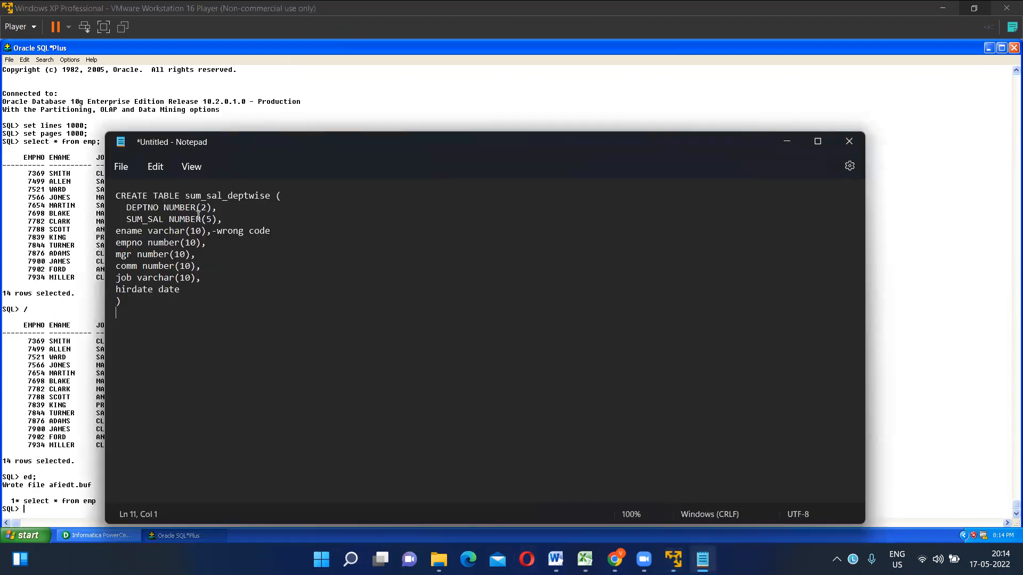
drag(421, 148, 662, 149)
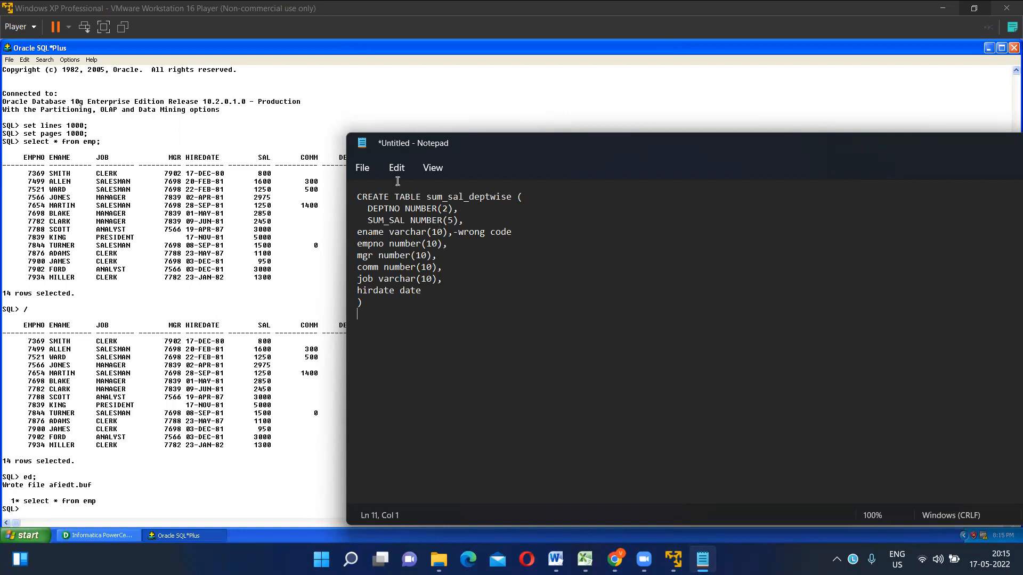
Rename the table from sum_sal_deptwise to target_f_m and delete the -wrong code remark.
click(512, 198)
key(BackSpace)
key(BackSpace)
key(BackSpace)
key(BackSpace)
key(BackSpace)
key(BackSpace)
key(BackSpace)
key(BackSpace)
key(BackSpace)
key(BackSpace)
key(BackSpace)
key(BackSpace)
key(BackSpace)
key(BackSpace)
key(BackSpace)
key(BackSpace)
text(target)
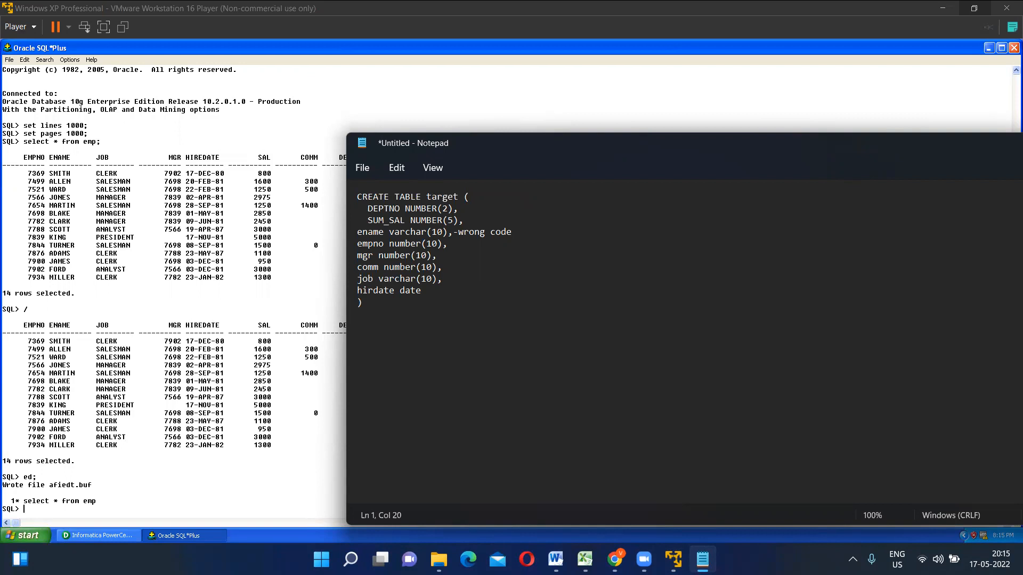
text(_f_m)
drag(512, 232, 449, 239)
key(BackSpace)
Move the job line below empno and the hirdate line below mgr.
drag(443, 278, 356, 279)
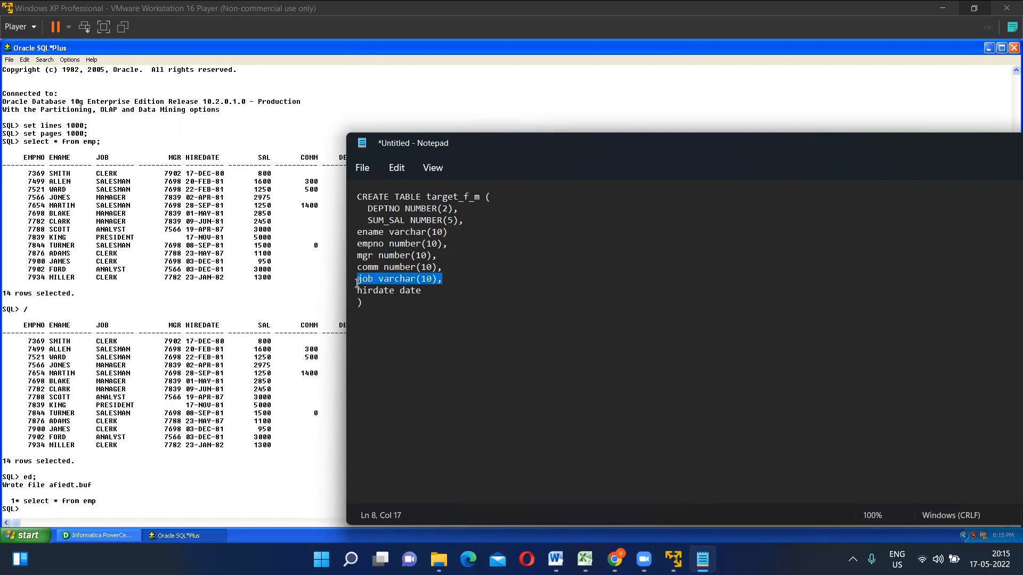
key(BackSpace)
click(452, 244)
key(Return)
key(ctrl+v)
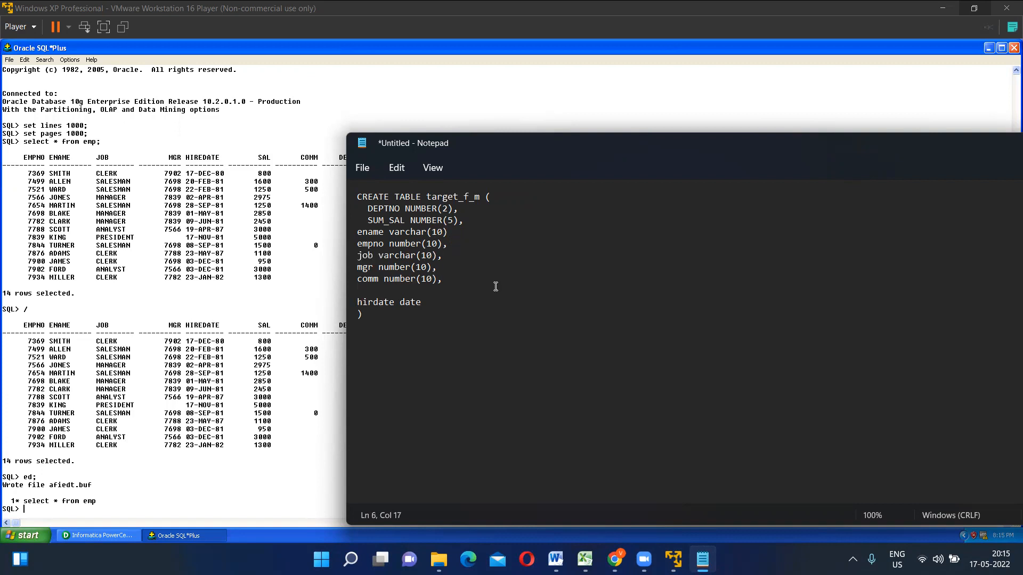
drag(421, 302, 339, 302)
key(ctrl+x)
click(441, 267)
key(Return)
key(ctrl+v)
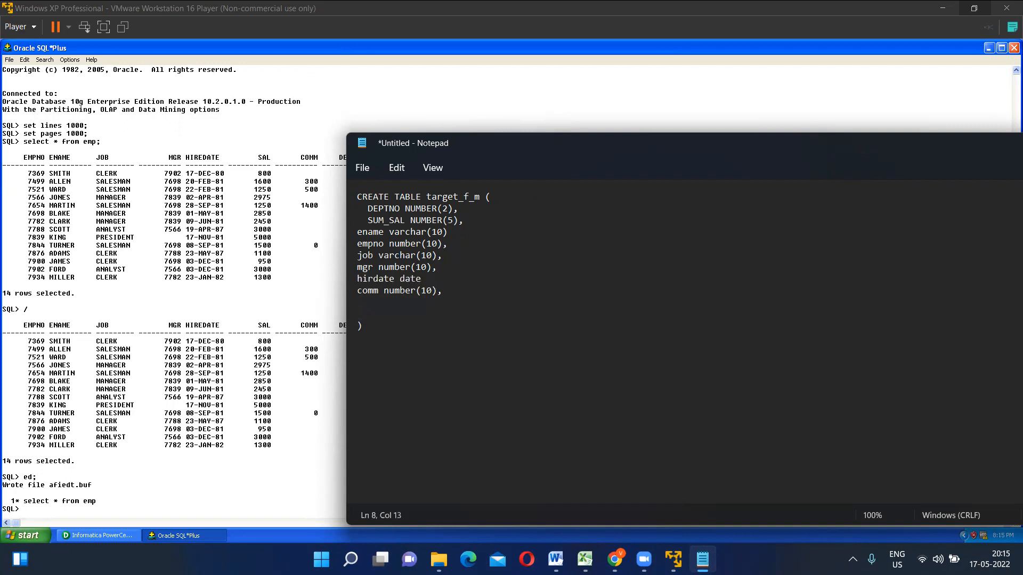
Move SUM_SAL NUMBER(5) below hirdate and DEPTNO NUMBER(2) to the end after comm.
drag(474, 219, 367, 221)
key(ctrl+x)
click(438, 279)
text(,)
key(Return)
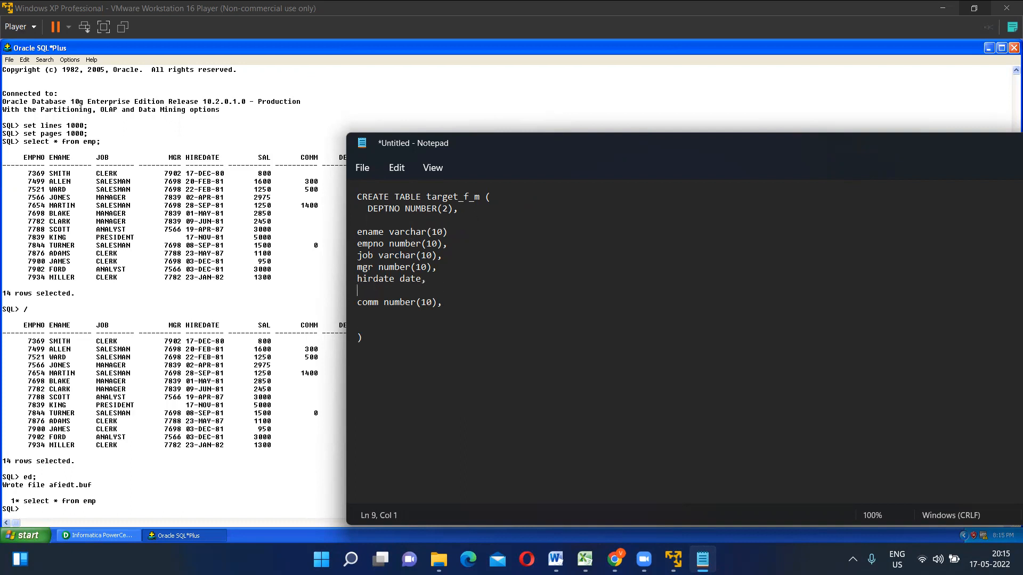
key(ctrl+v)
drag(465, 208, 357, 212)
key(ctrl+x)
click(452, 302)
key(Return)
key(ctrl+v)
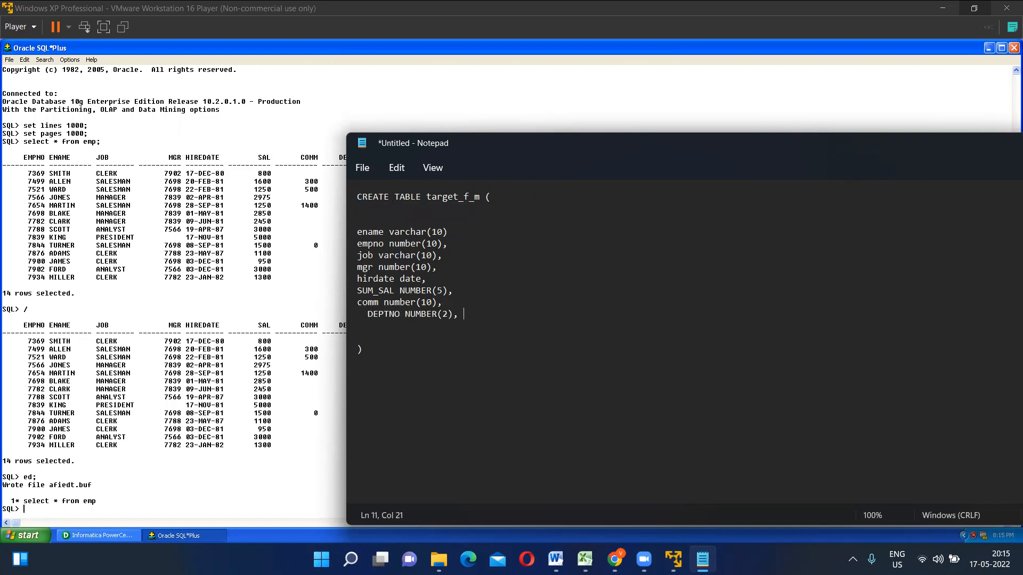
Move the empno line above ename, add the comma after ename, and remove the empty lines around them.
click(353, 248)
key(shift+End)
key(ctrl+x)
click(363, 220)
key(ctrl+v)
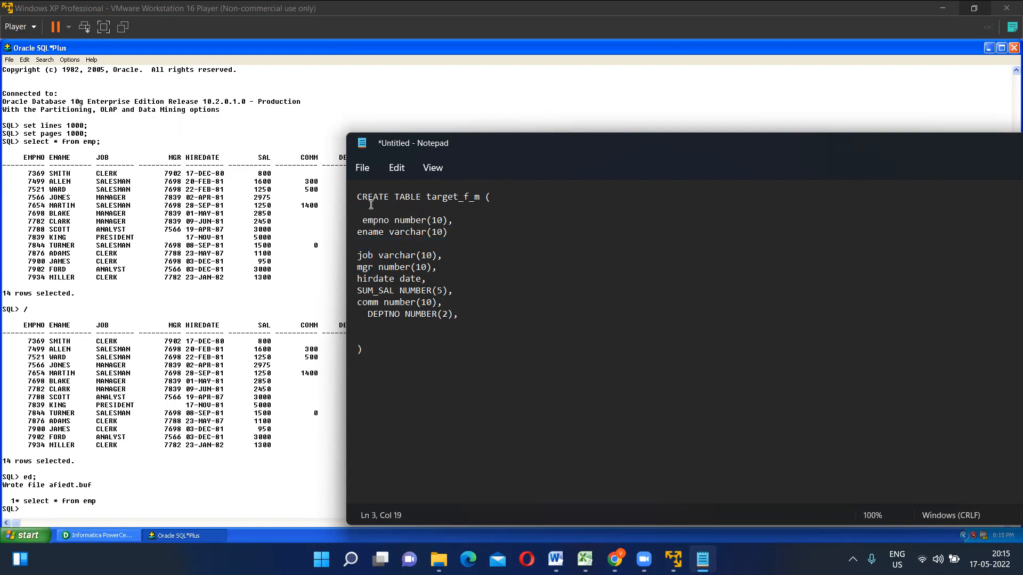
click(369, 208)
key(Delete)
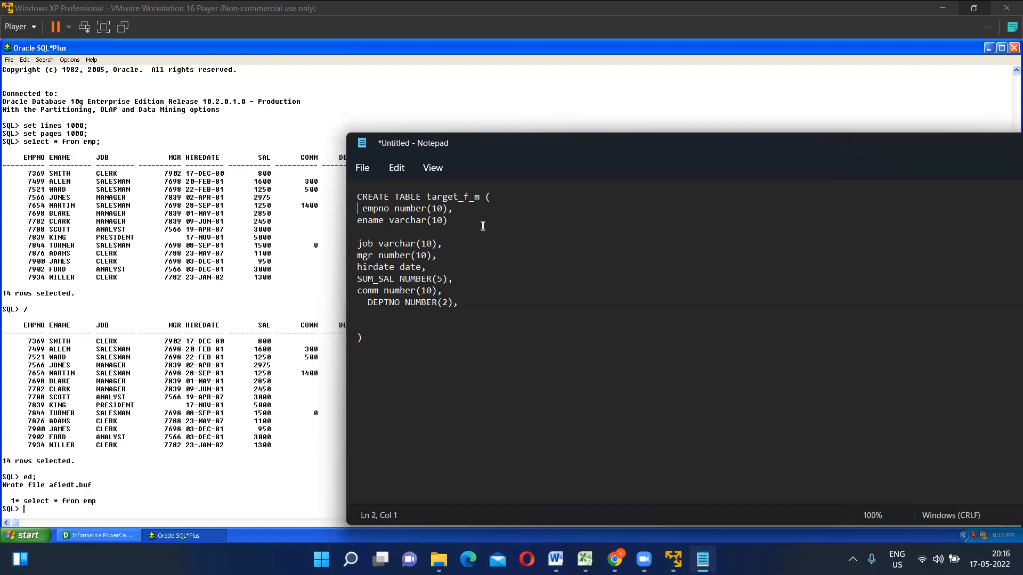
click(452, 222)
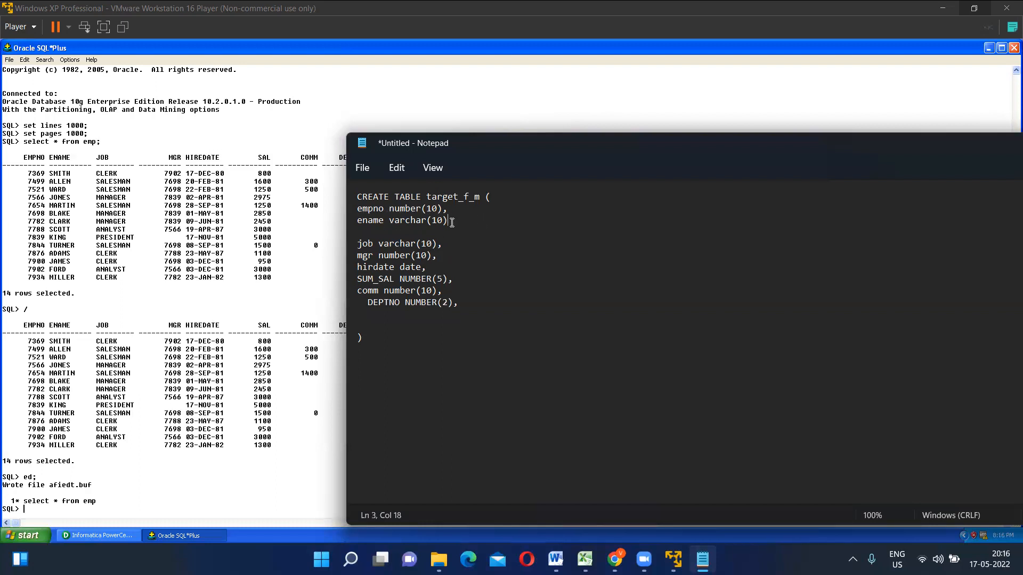
text(.)
text(,)
click(385, 234)
key(Delete)
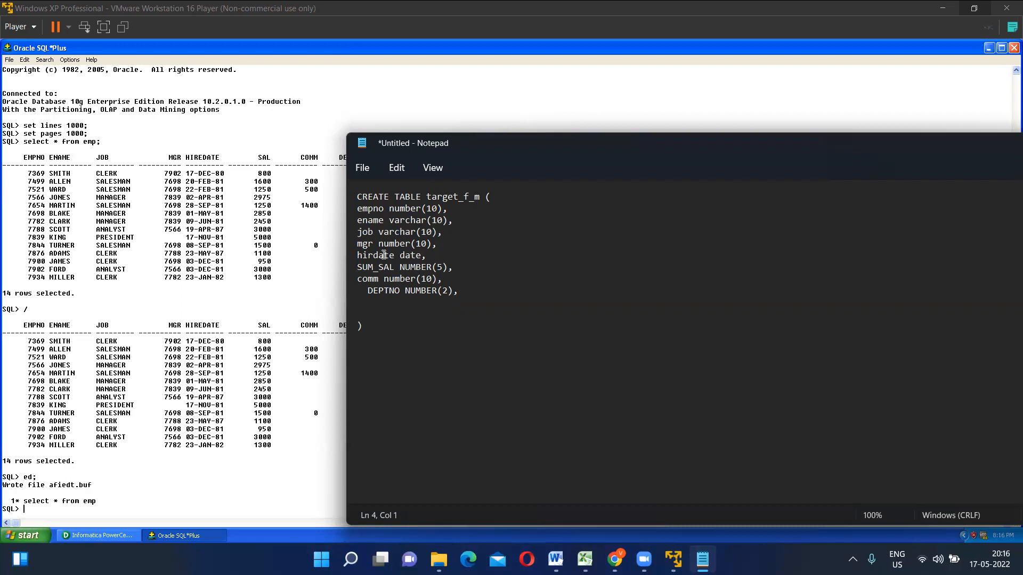
Rename SUM_SAL to SAL and correct hirdate to hiredate.
click(377, 268)
key(BackSpace)
key(BackSpace)
key(BackSpace)
key(BackSpace)
click(375, 256)
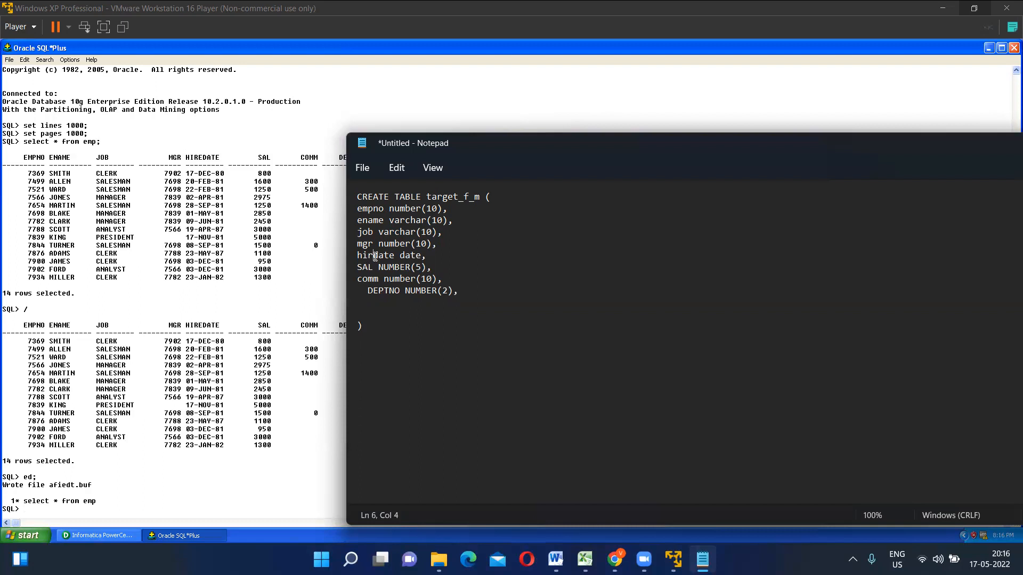
text(e)
Put DEPTNO NUMBER(2) on its own line without a trailing comma and delete the blank lines.
click(366, 292)
key(BackSpace)
key(BackSpace)
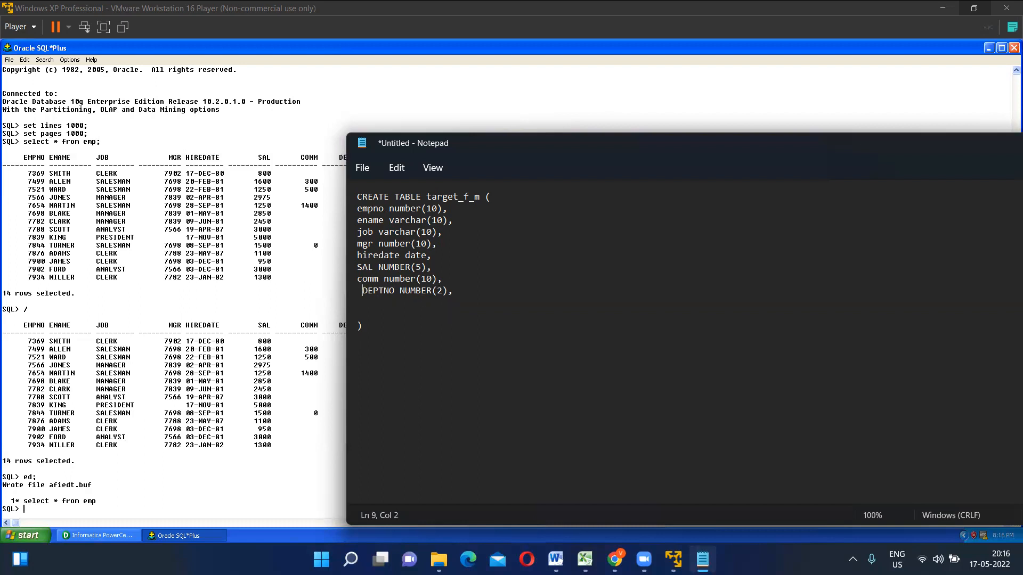
key(BackSpace)
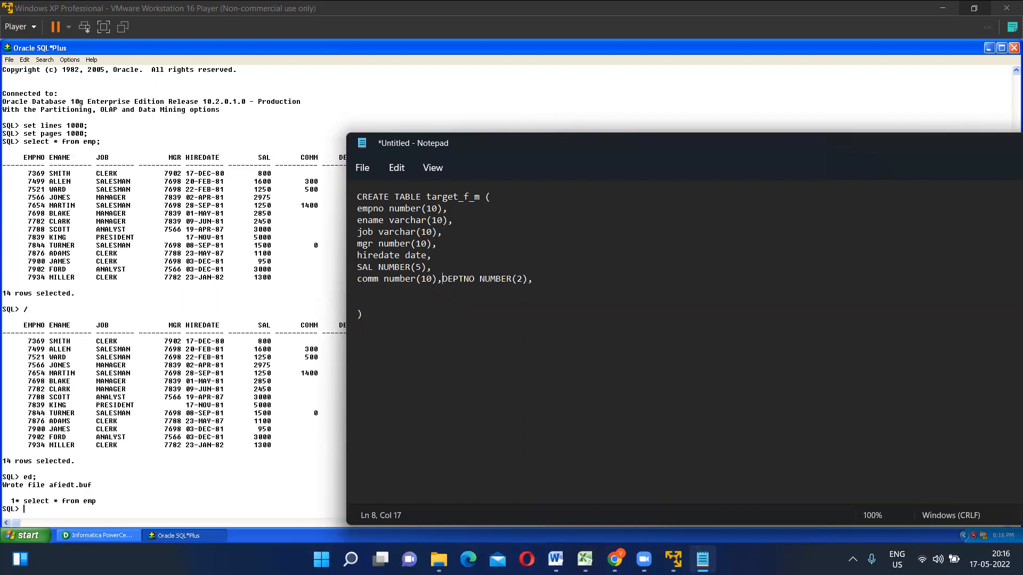
key(Return)
key(End)
key(BackSpace)
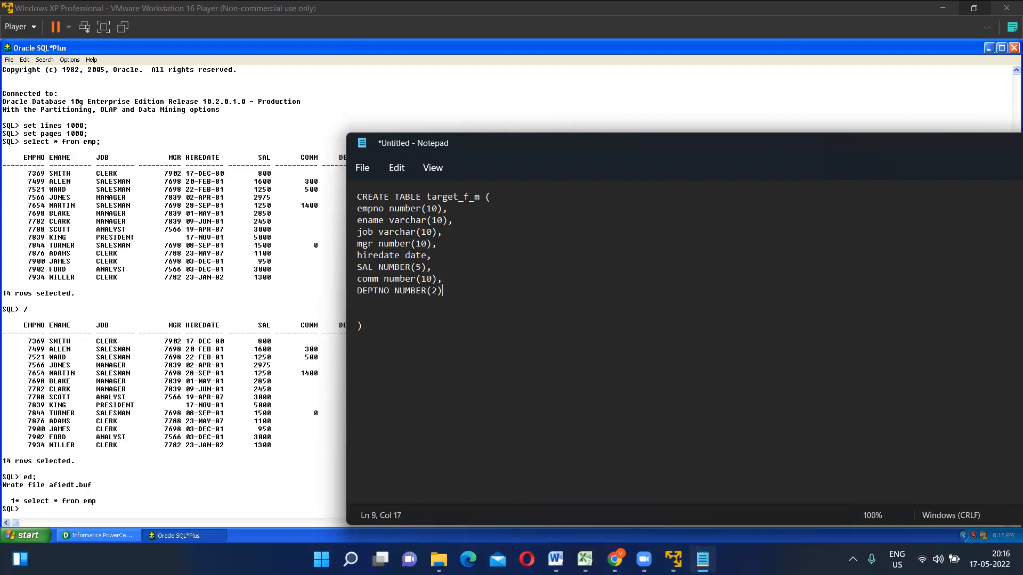
click(373, 302)
key(BackSpace)
click(375, 302)
key(BackSpace)
Select the whole CREATE TABLE script and return to SQL*Plus.
click(382, 301)
drag(381, 301, 332, 200)
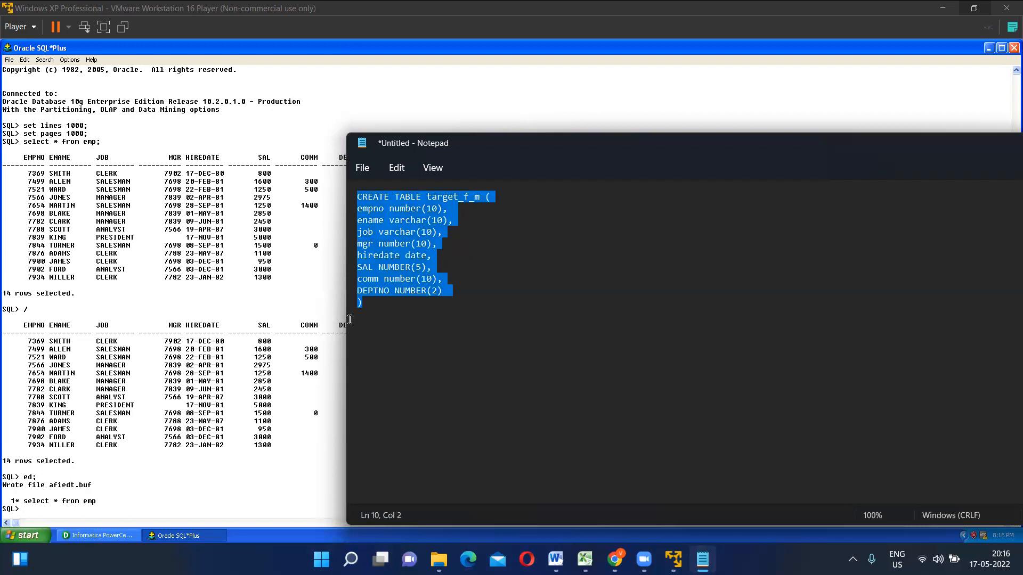
click(81, 510)
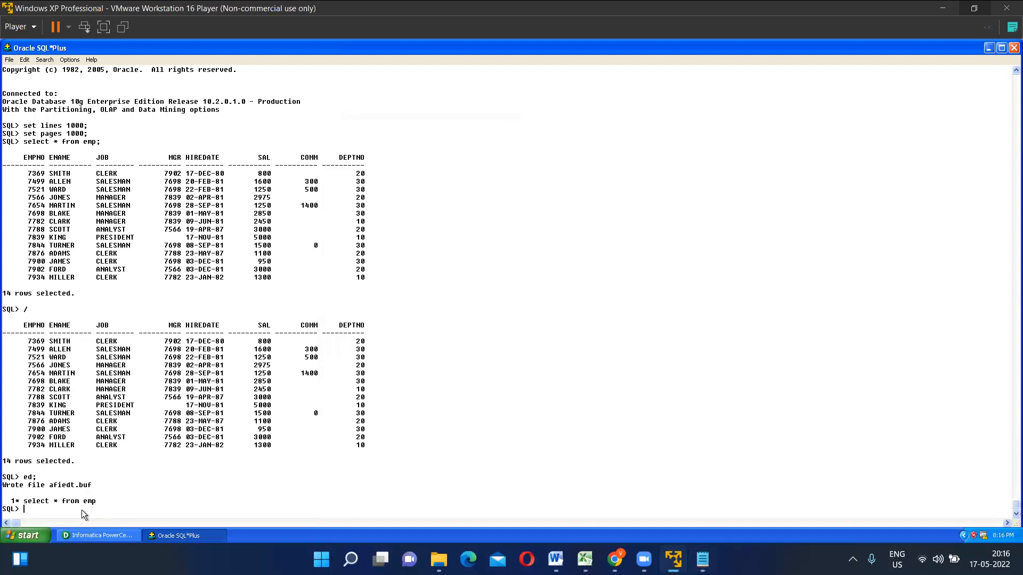
Run the pasted CREATE TABLE script ending with ; to create target_f_m, then type select * from target_f_m.
text(/)
key(Return)
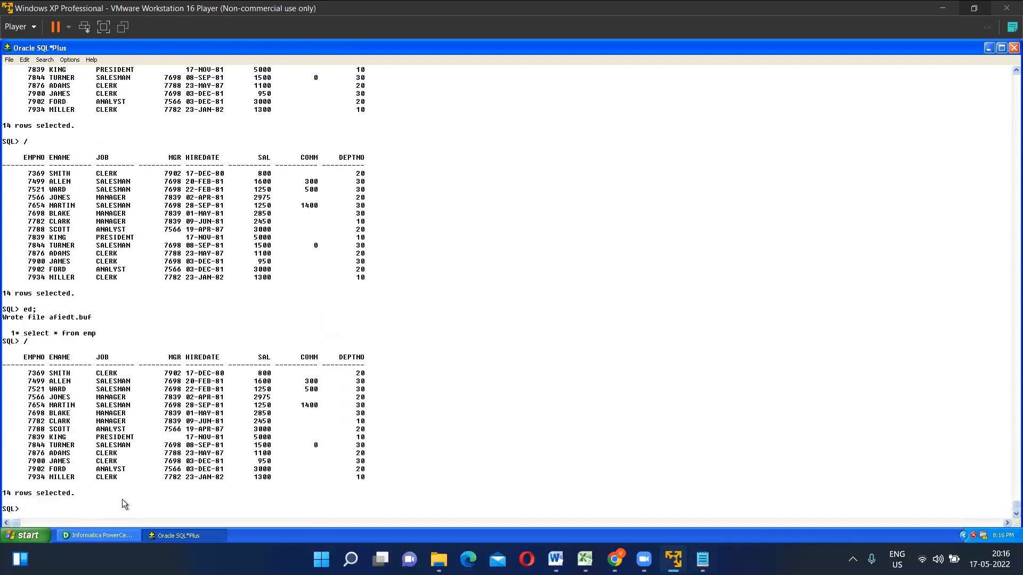
key(ctrl+v)
text(;)
key(Return)
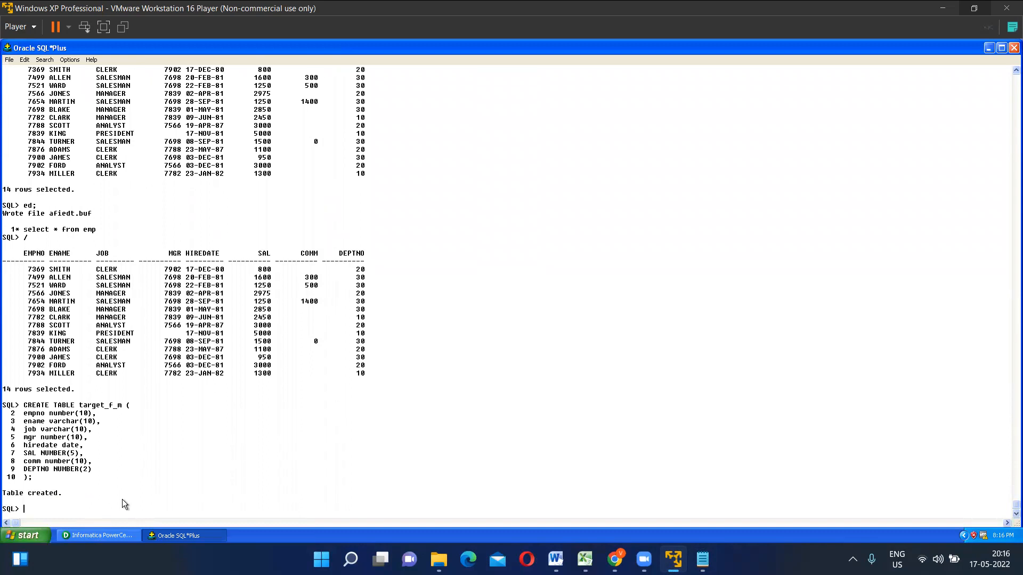
text(select * from target_f_m;)
Run the query on target_f_m, which returns no rows, and go back to PowerCenter Designer.
key(Return)
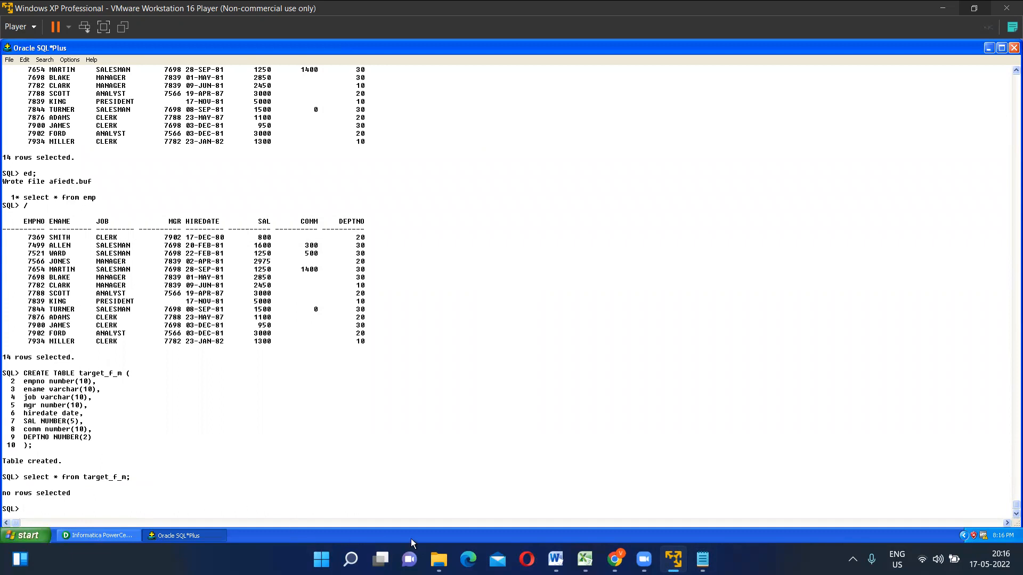
click(119, 536)
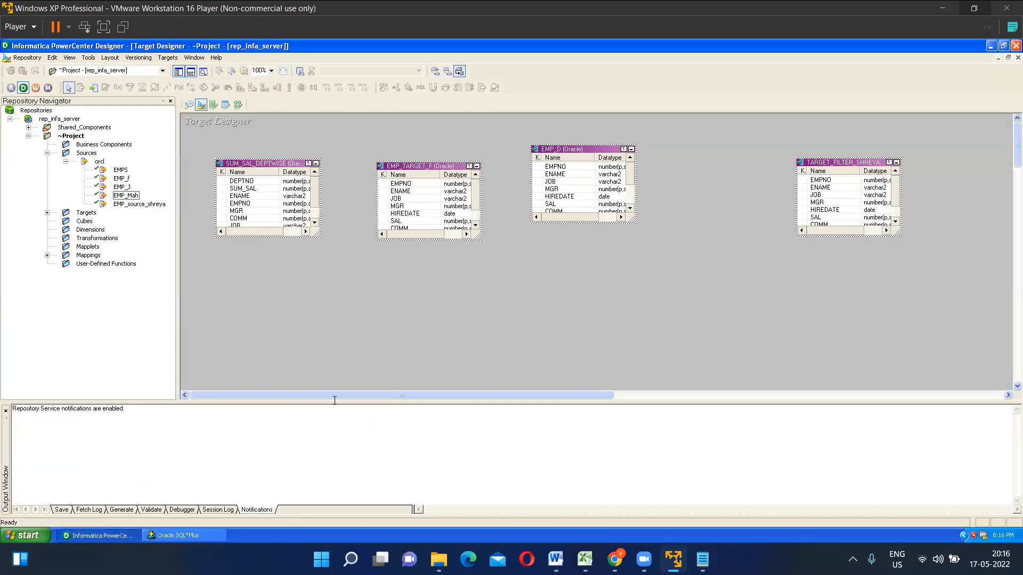
Import TARGET_F_M from the SCOTT schema's tables as a target, connecting with the schema password.
click(167, 58)
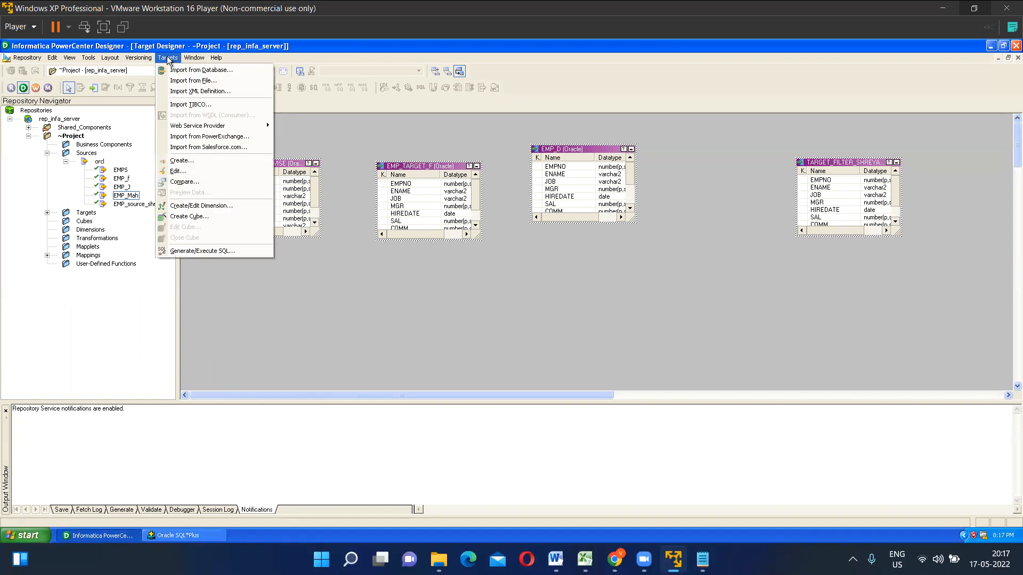
click(169, 70)
click(455, 251)
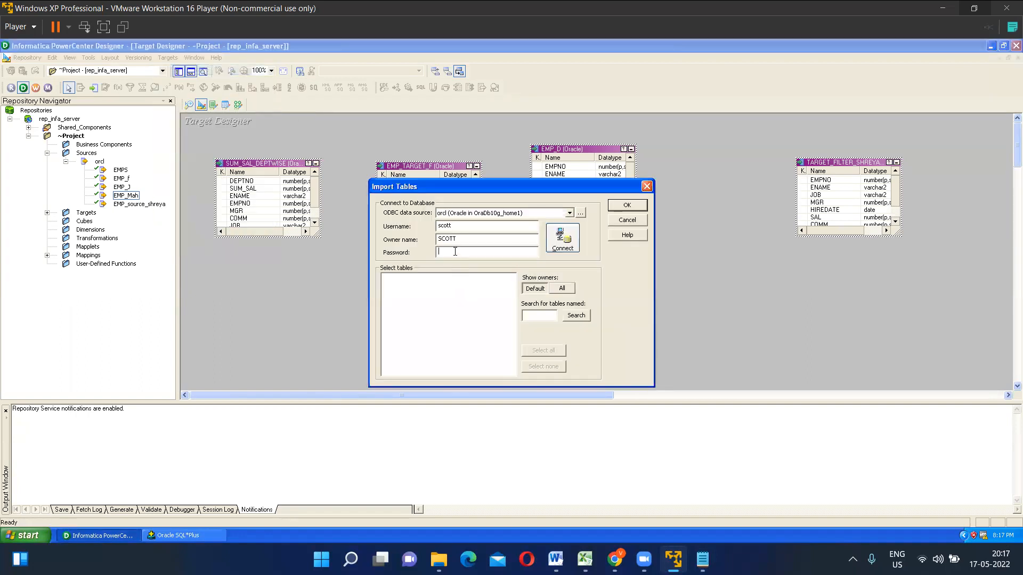
text(tiger)
key(Return)
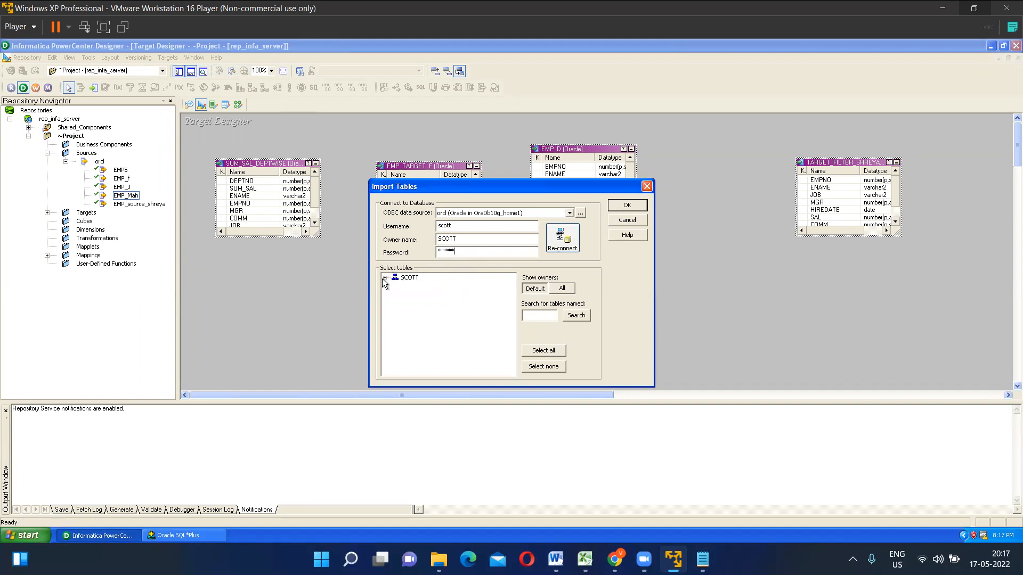
click(385, 279)
click(392, 286)
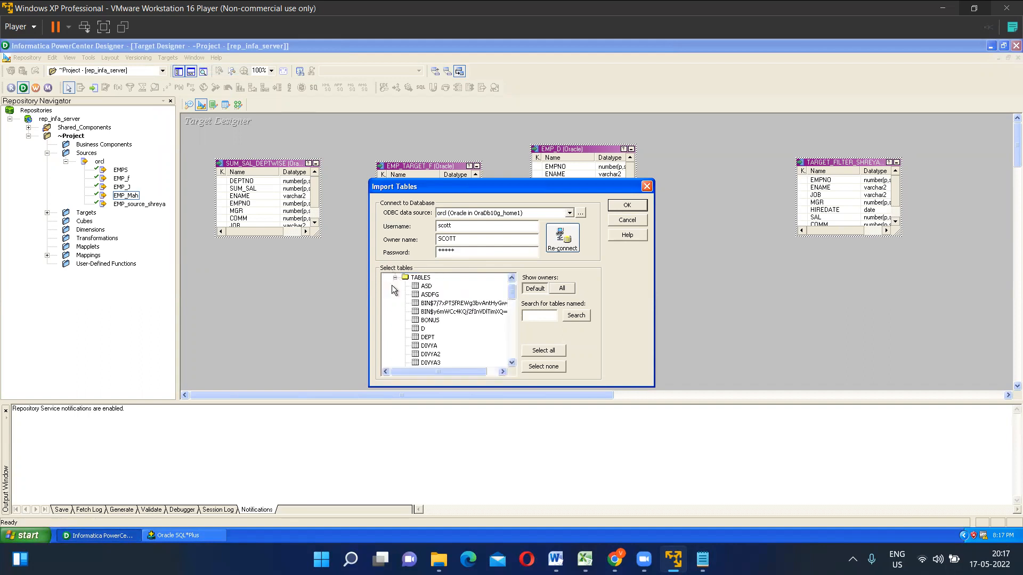
click(511, 308)
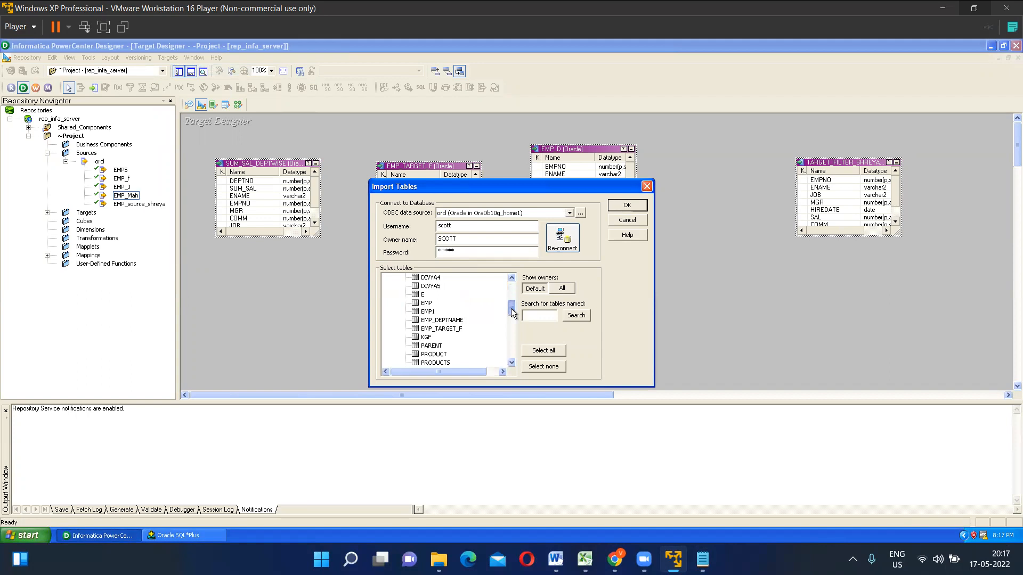
drag(510, 309, 511, 335)
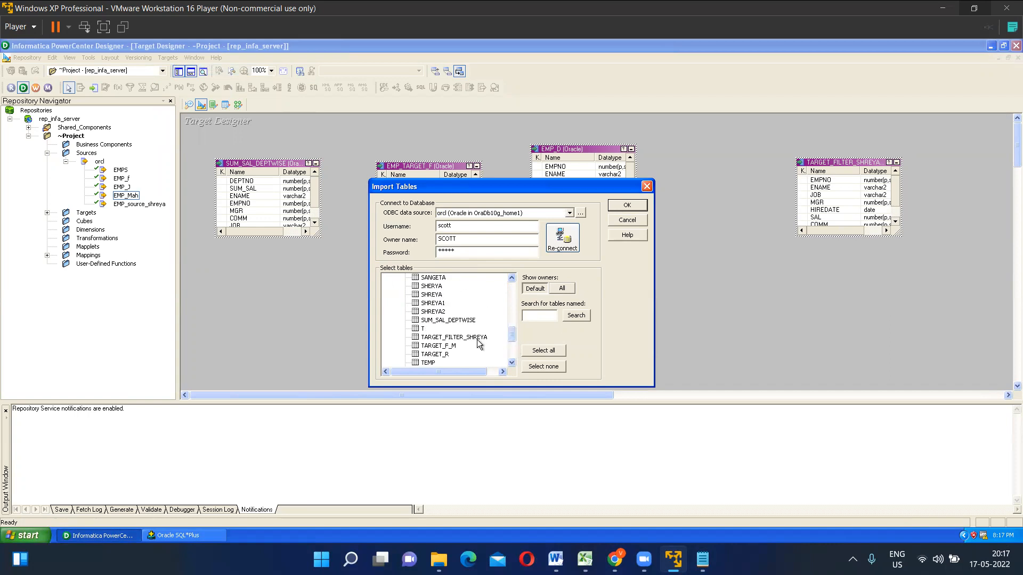
click(448, 347)
click(627, 206)
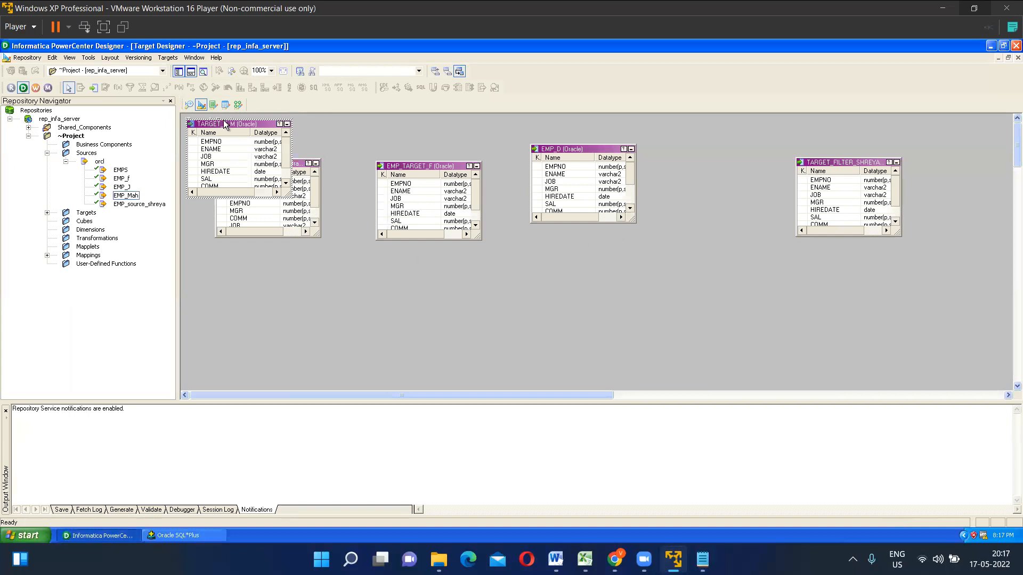
Move TARGET_F_M lower on the canvas, save it, and expand the repository Targets folder.
drag(224, 124, 676, 279)
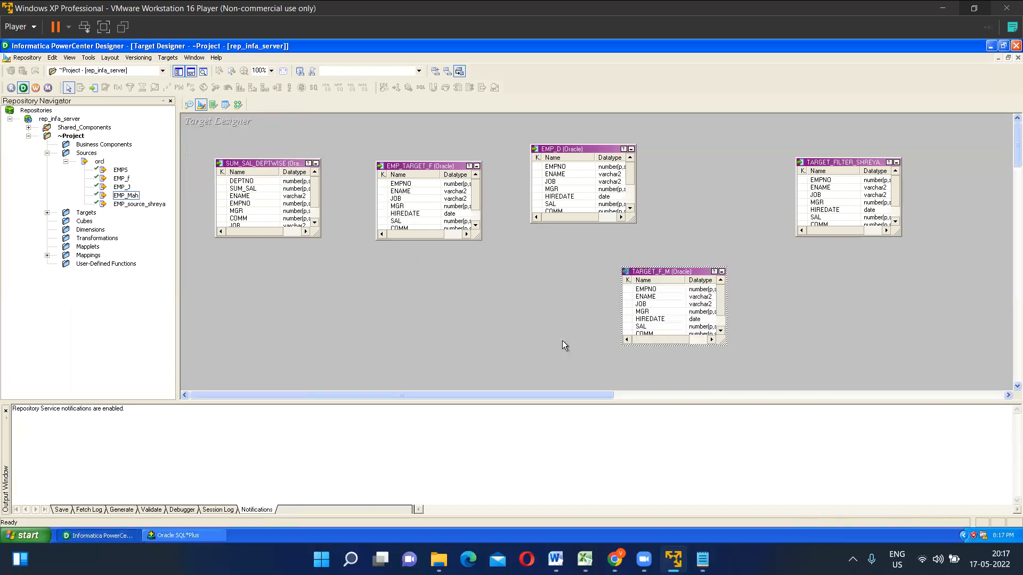
key(ctrl+s)
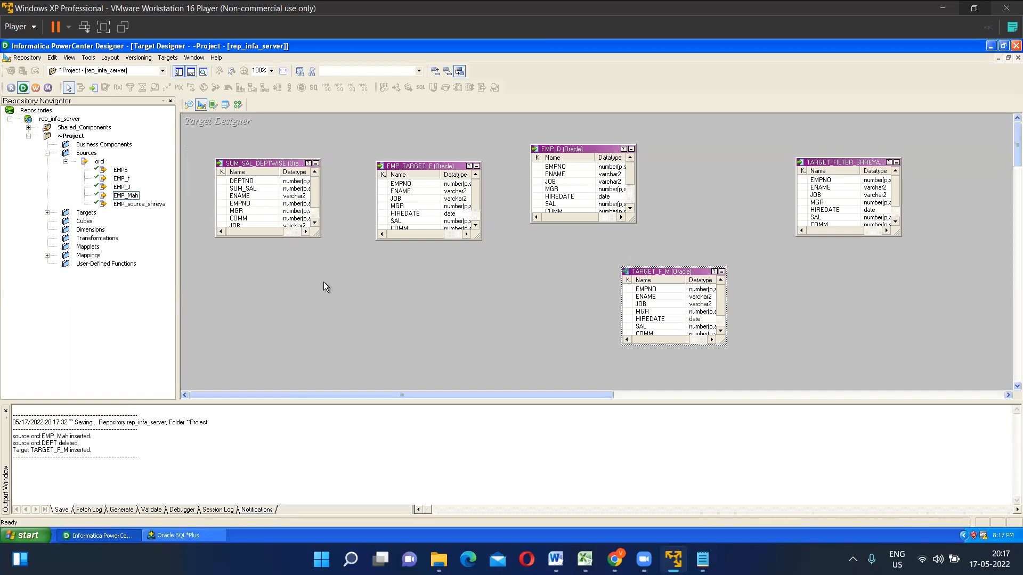
click(47, 213)
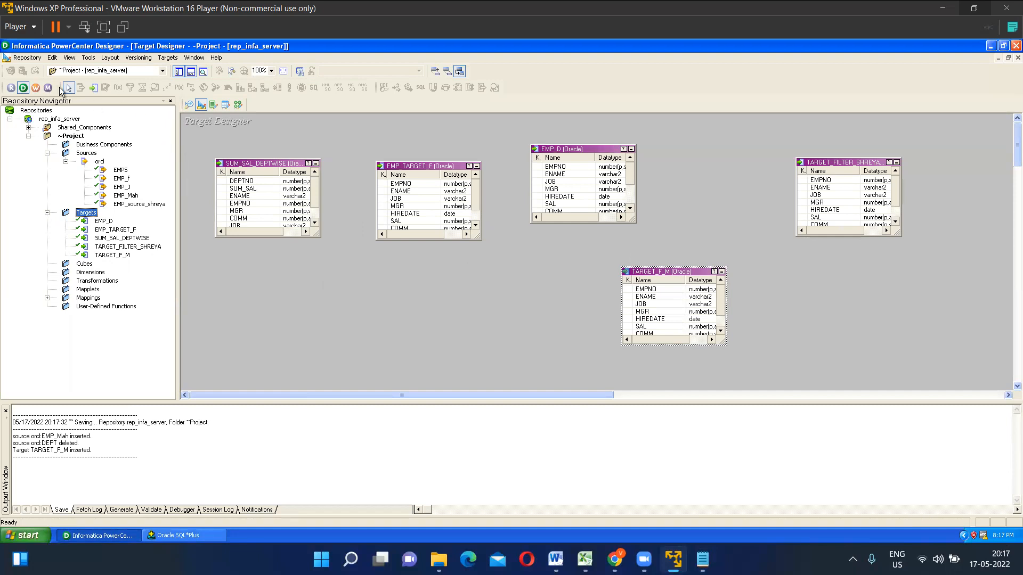
Switch via the Transformation Developer to the Mapping Designer and drag EMP_Mah onto the canvas.
click(88, 57)
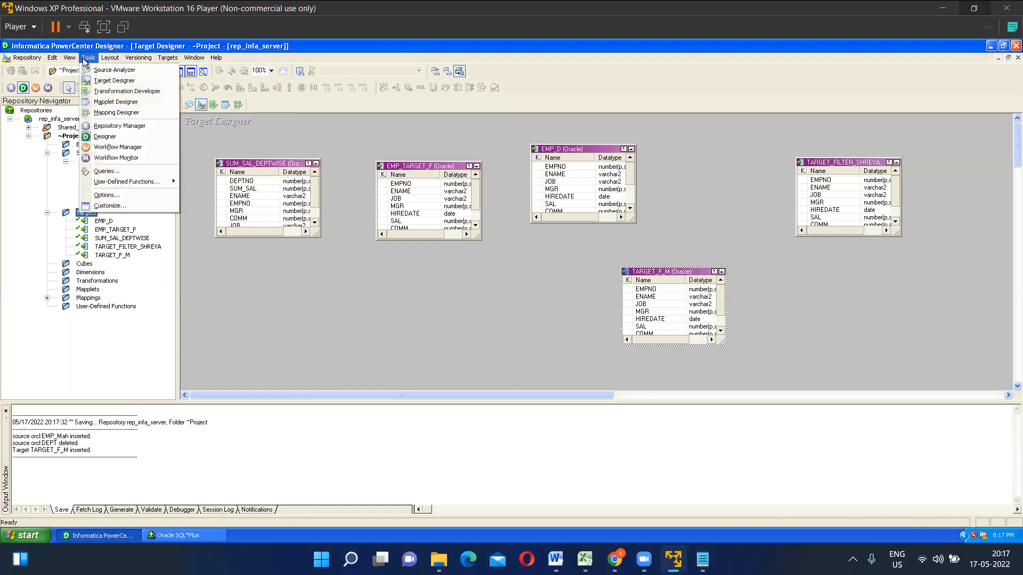
click(127, 91)
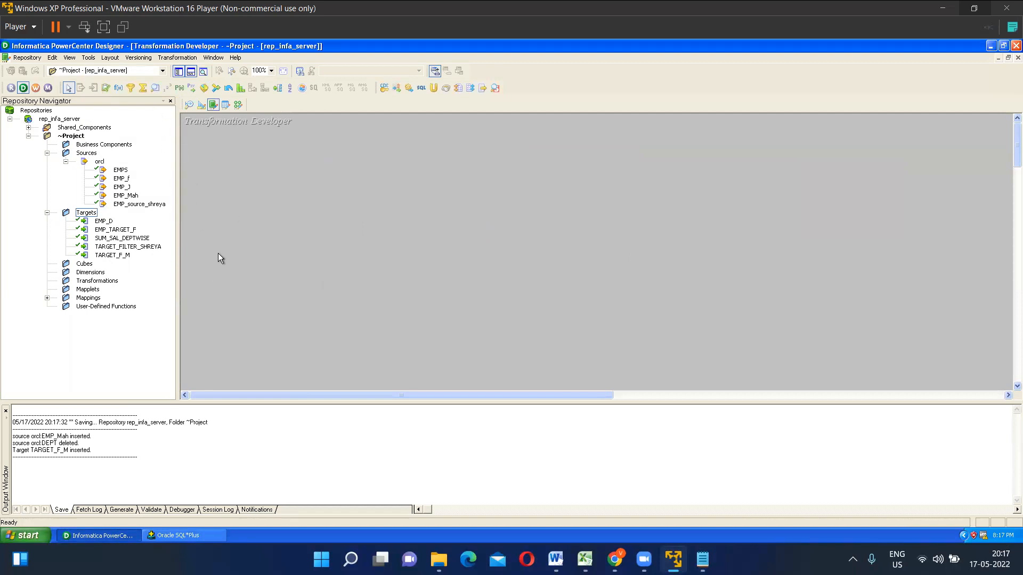
click(171, 58)
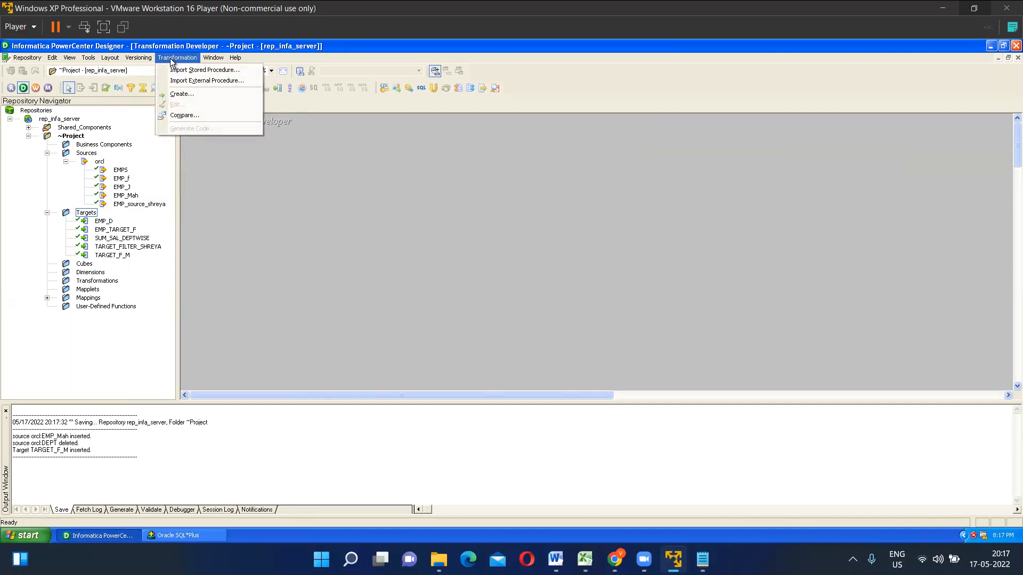
mouse_move(112, 61)
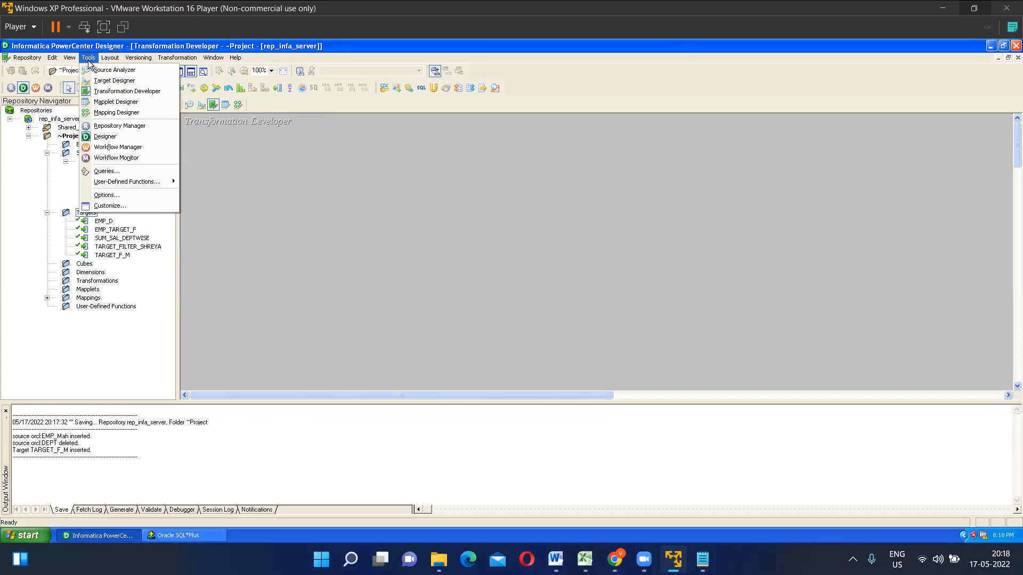
click(116, 112)
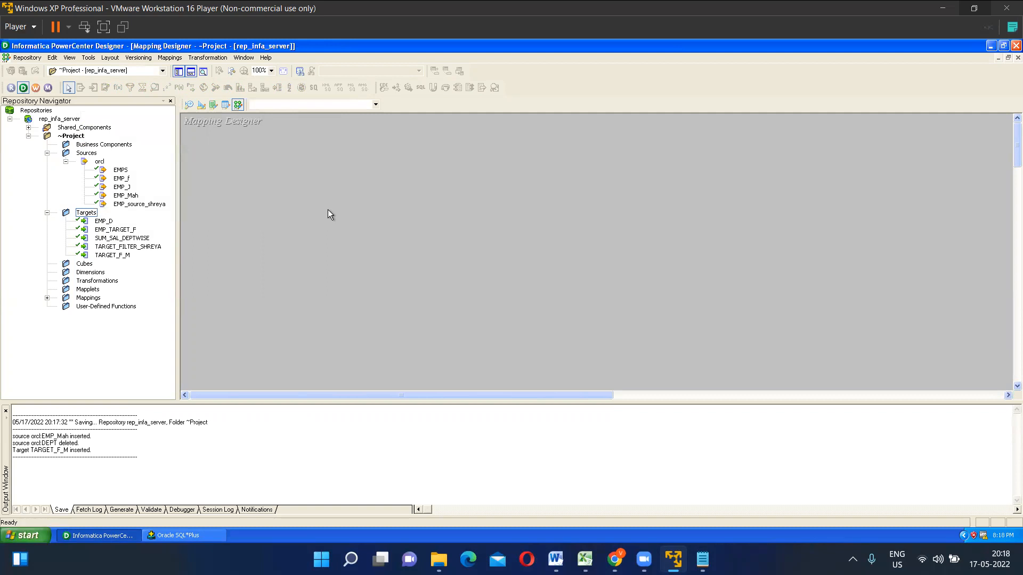
click(375, 106)
click(375, 106)
drag(126, 196, 220, 186)
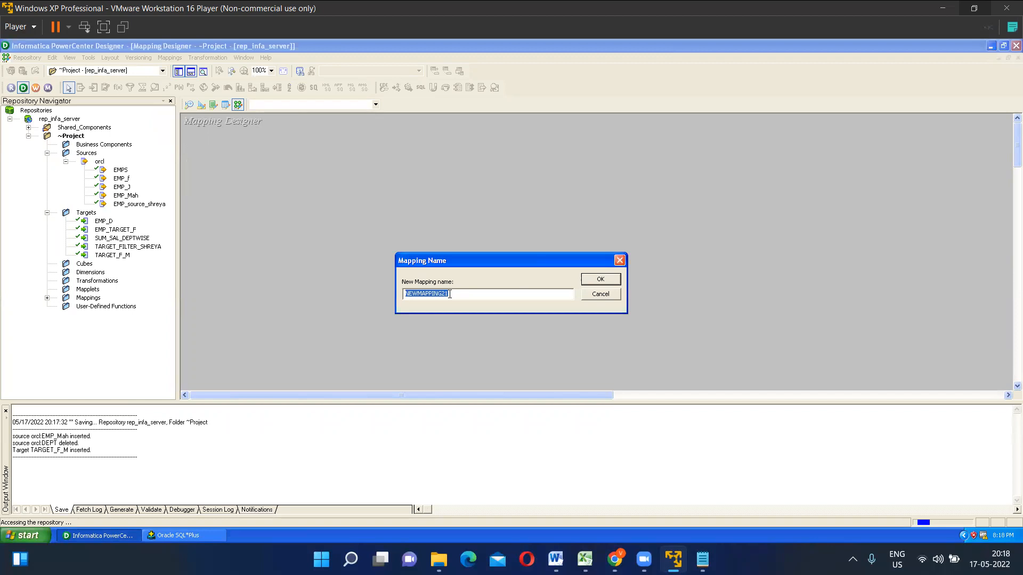
Dismiss the name prompt and create a new mapping named filter_tranformation_m.
click(601, 294)
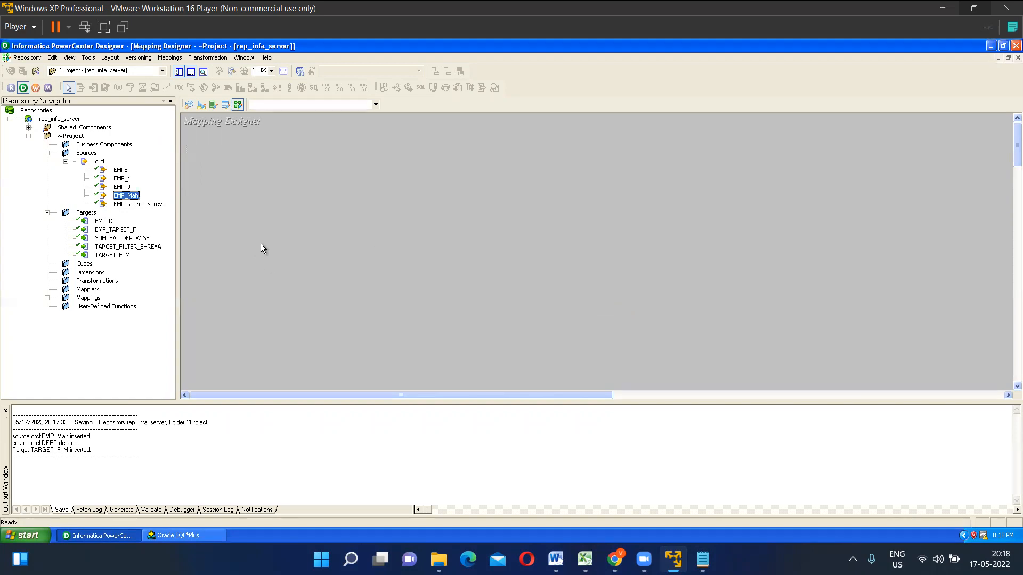
click(170, 59)
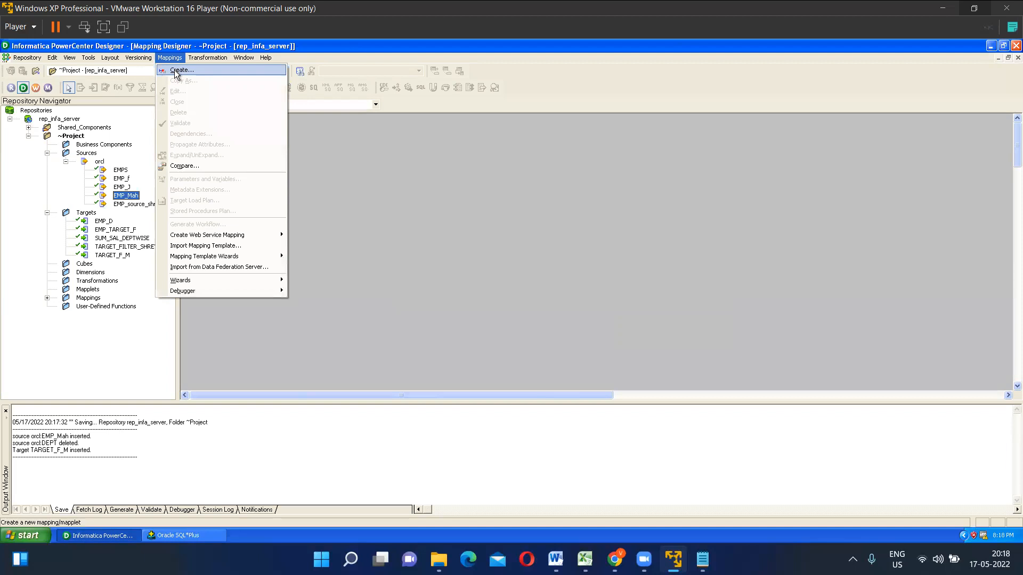
click(180, 70)
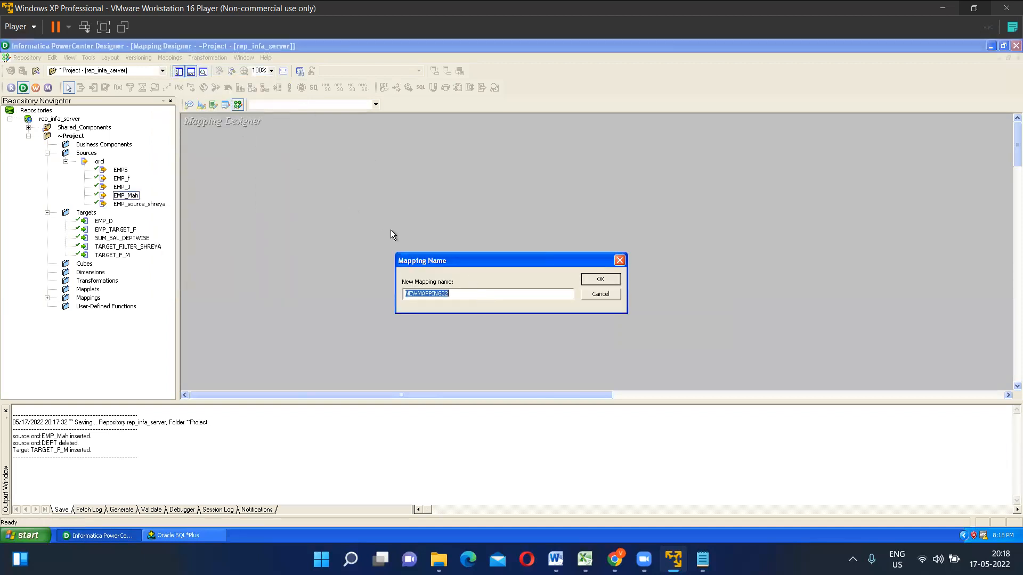
text(filter_tranformation_m)
click(603, 281)
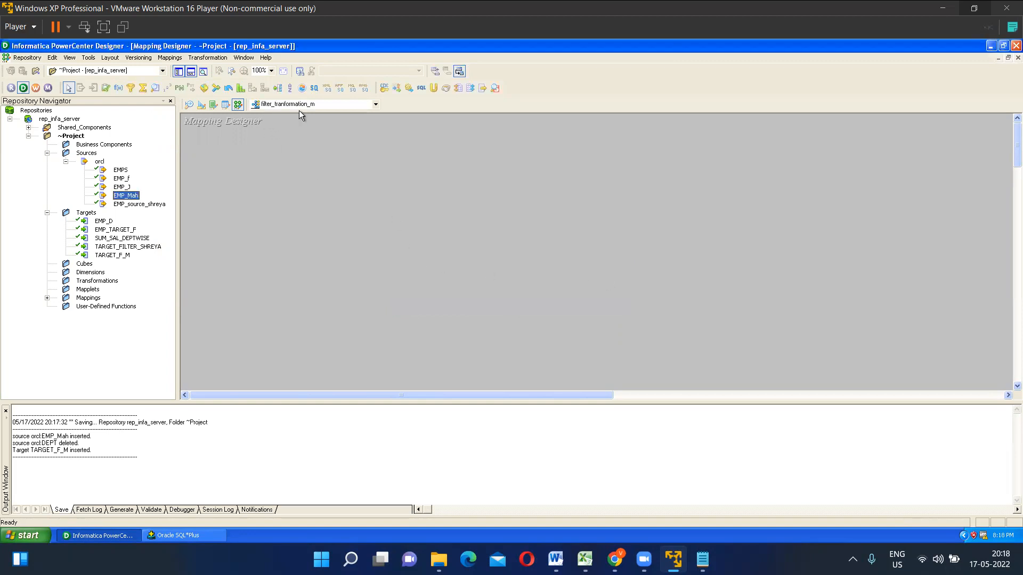
Add EMP_Mah with its SQ_EMP_Mah Source Qualifier to the mapping and reposition them.
drag(130, 200, 258, 187)
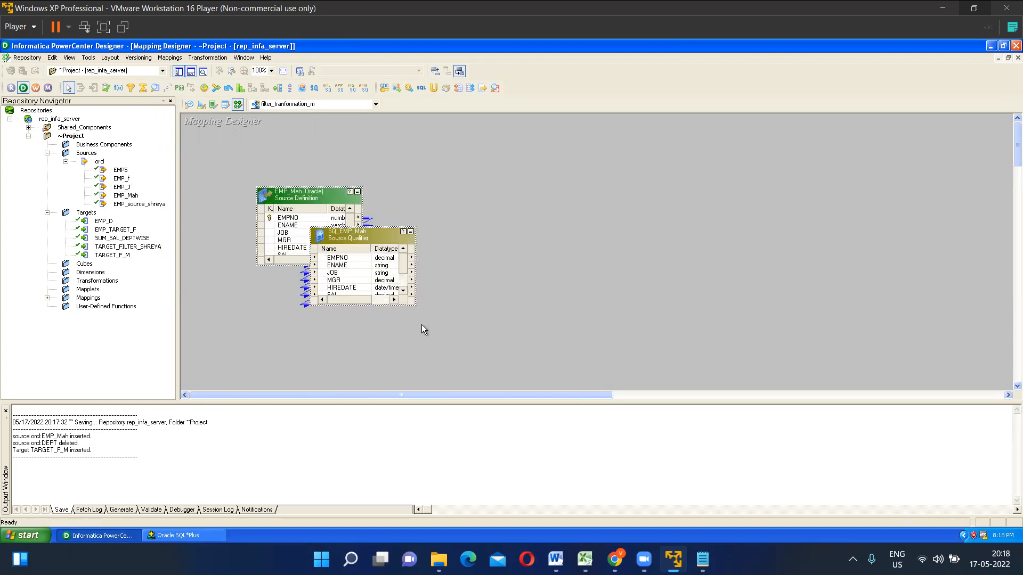
drag(328, 237, 322, 163)
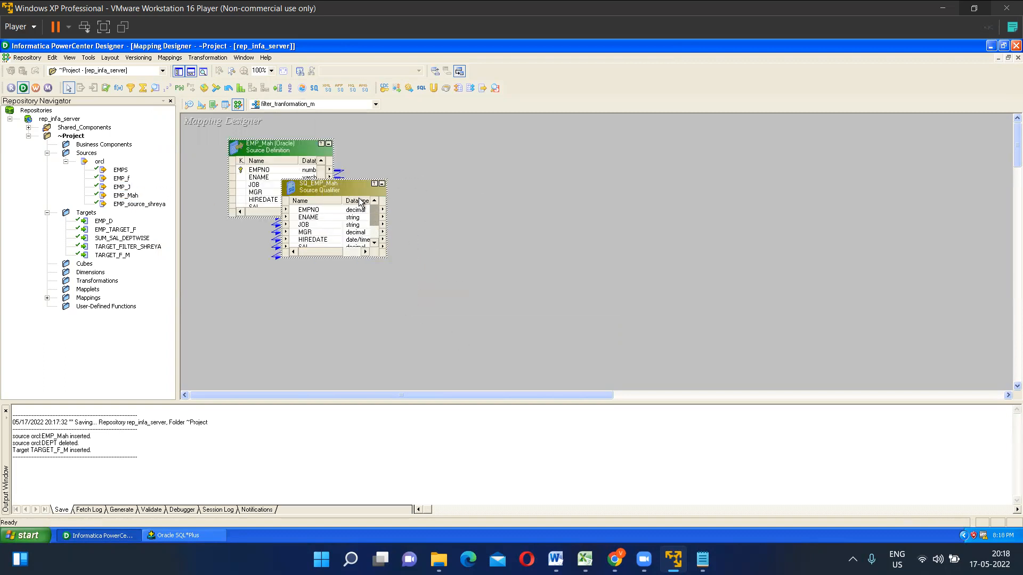
click(329, 143)
drag(357, 179, 385, 172)
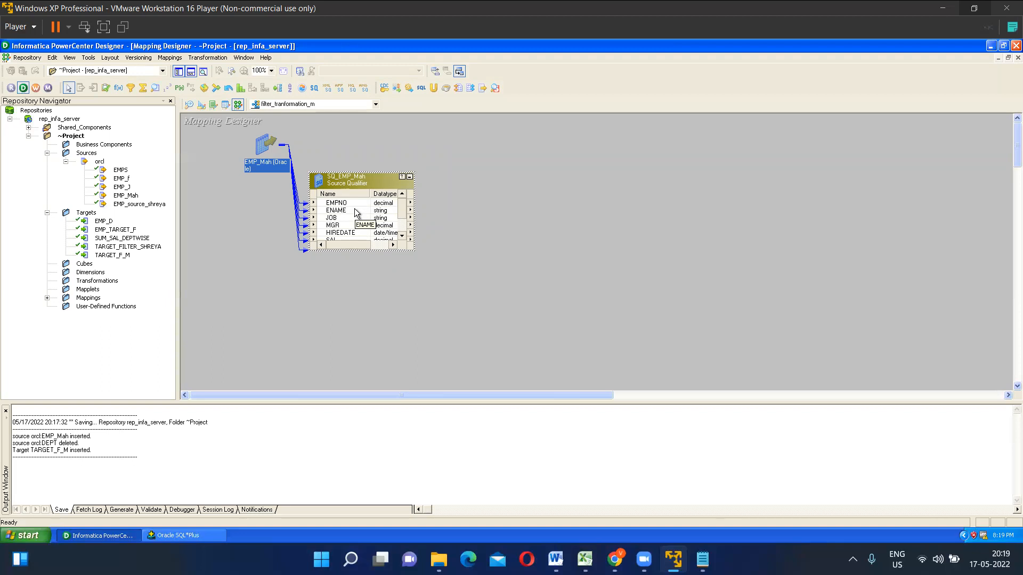
drag(260, 152, 227, 206)
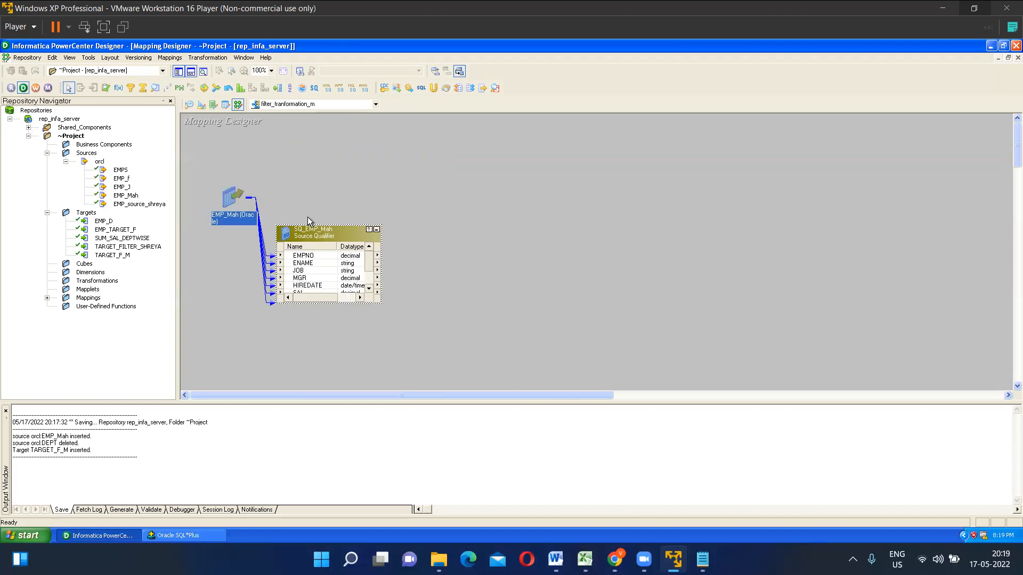
click(377, 230)
drag(290, 240, 326, 185)
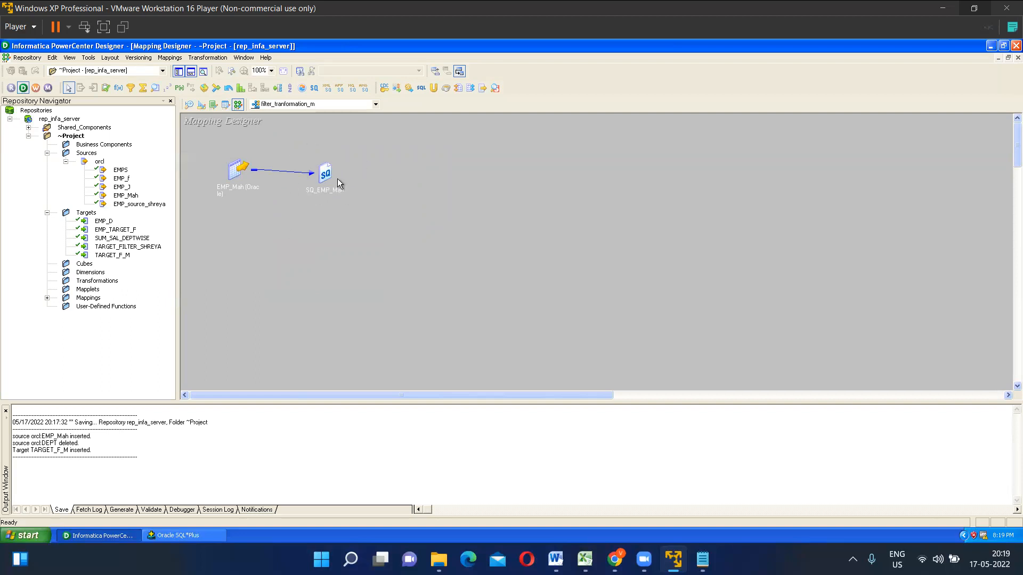
Expand both tables, place SQ_EMP_Mah right beside EMP_Mah, and save the mapping.
double_click(229, 180)
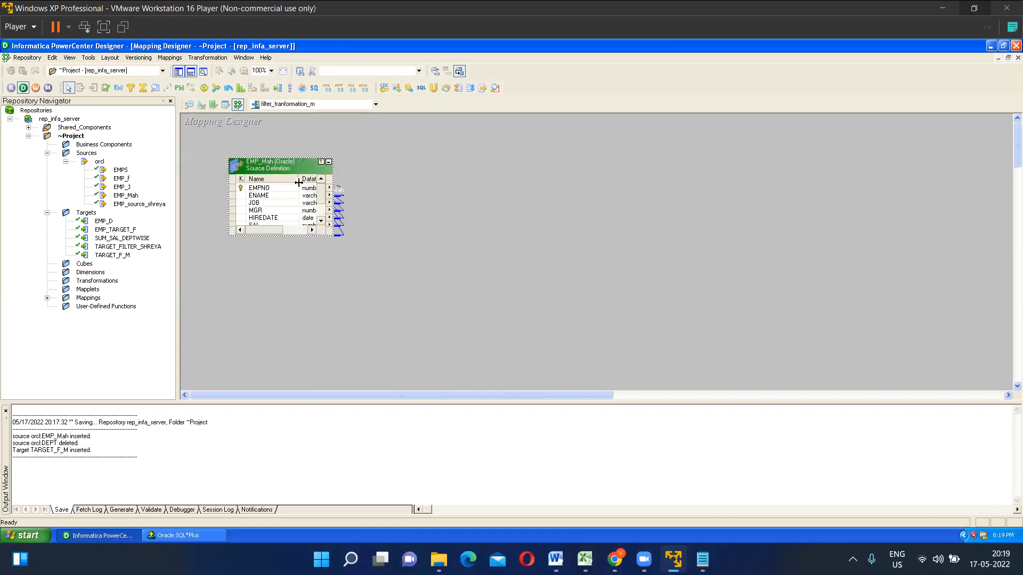
click(329, 162)
drag(331, 181, 459, 177)
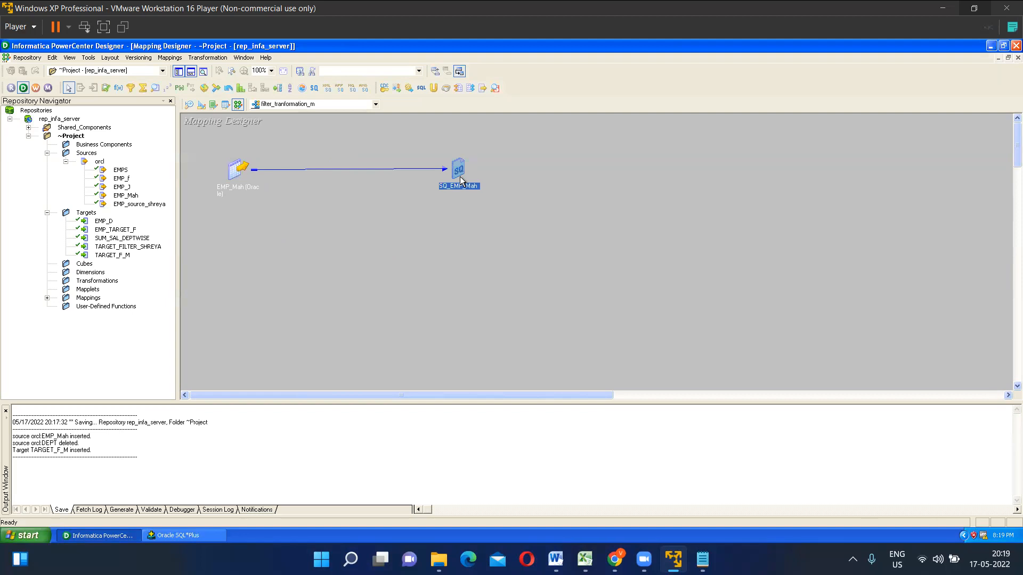
double_click(459, 177)
double_click(229, 173)
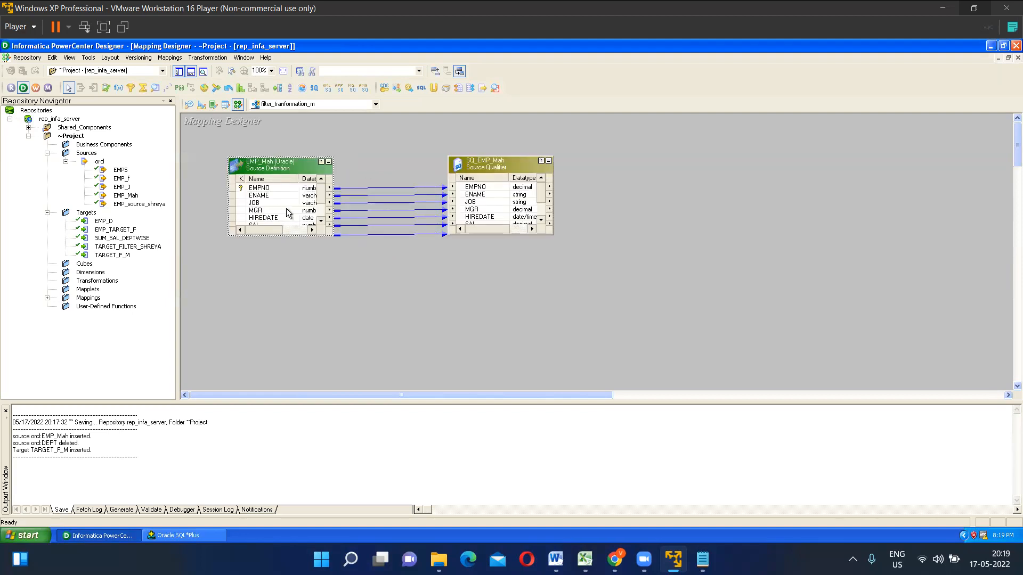
drag(267, 165, 251, 169)
drag(462, 164, 413, 174)
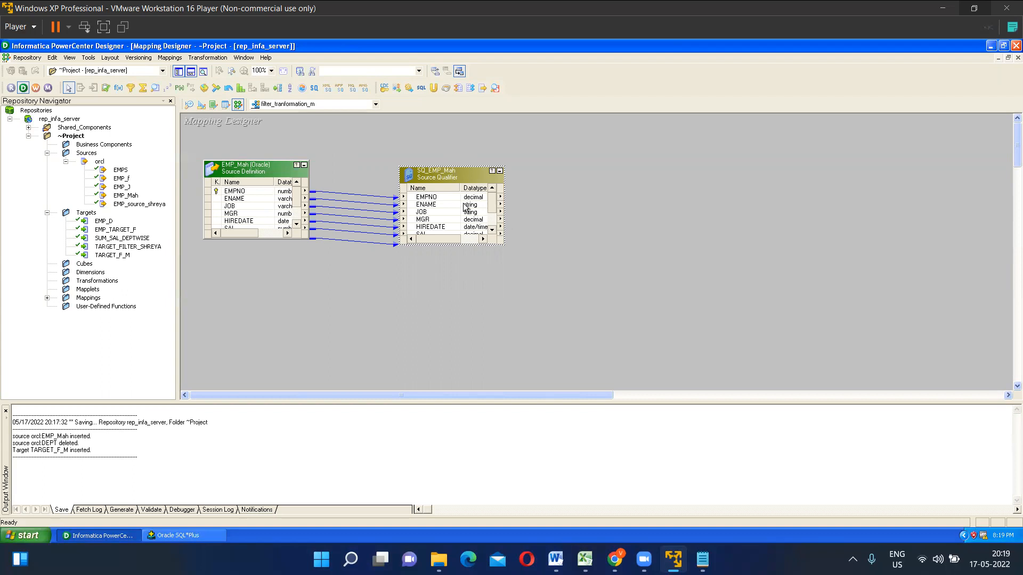
drag(448, 182, 425, 171)
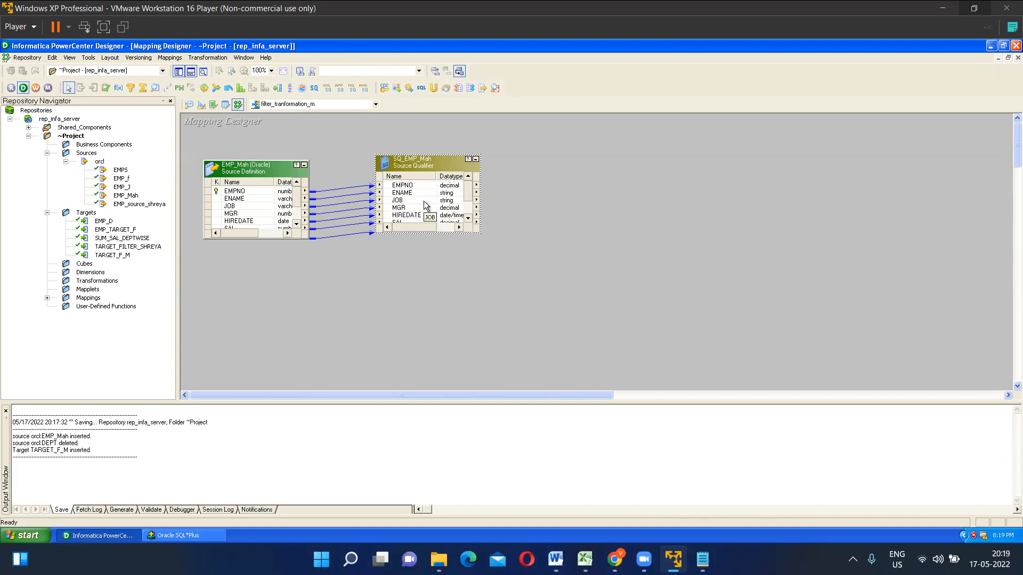
key(ctrl+s)
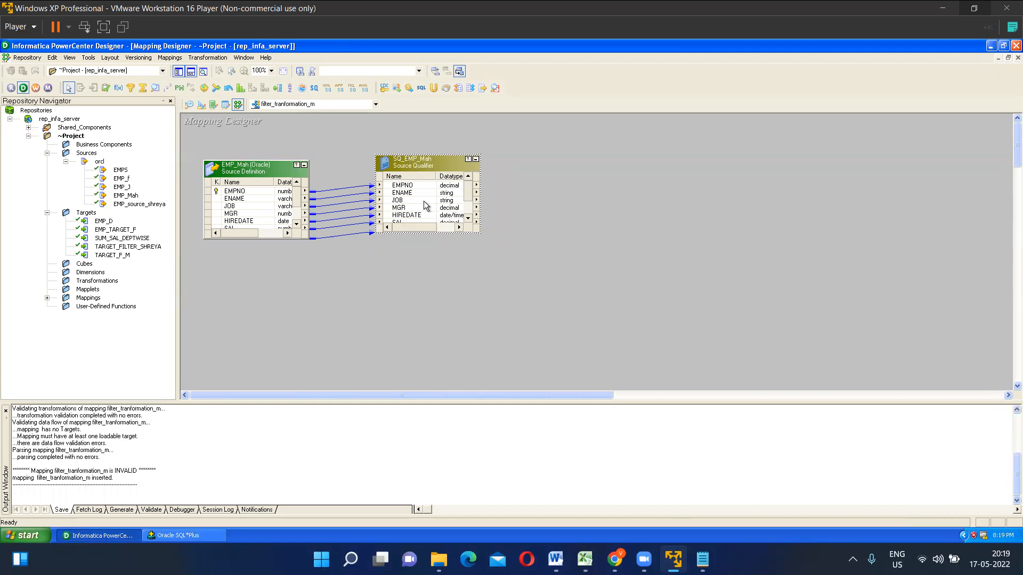
Create a Filter transformation named f_m and place it to the right of SQ_EMP_Mah.
click(227, 59)
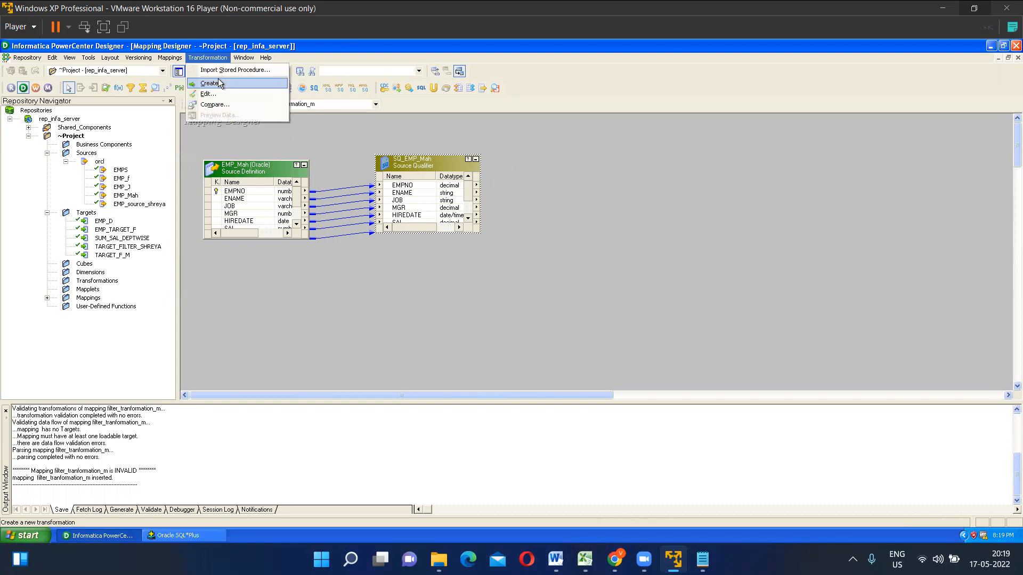
click(212, 84)
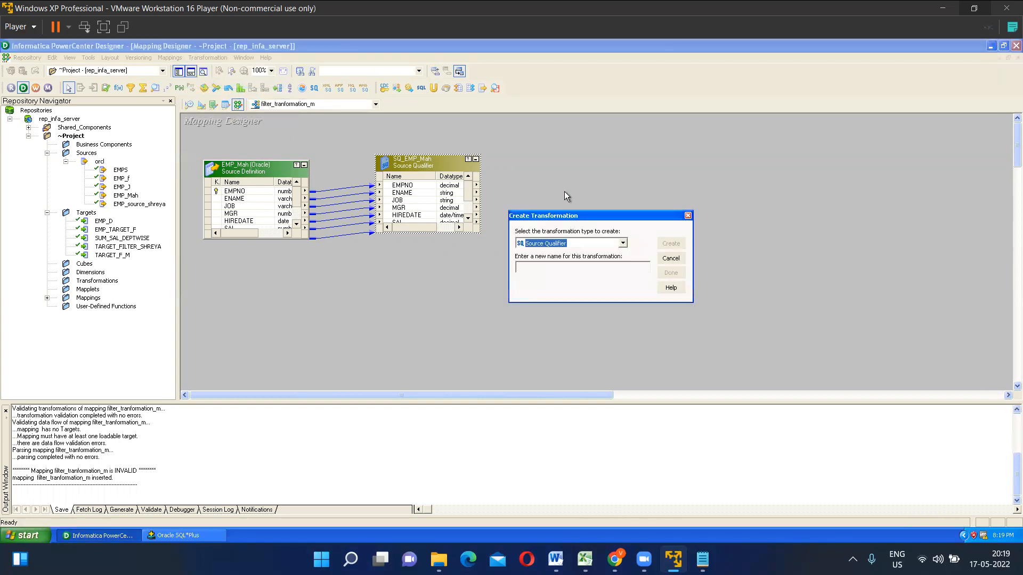
click(622, 244)
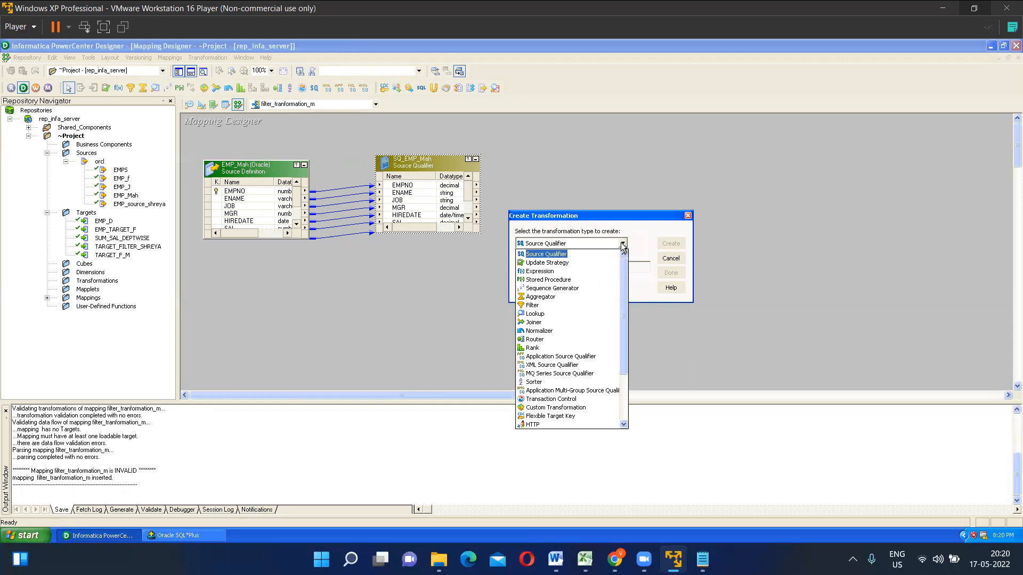
click(533, 306)
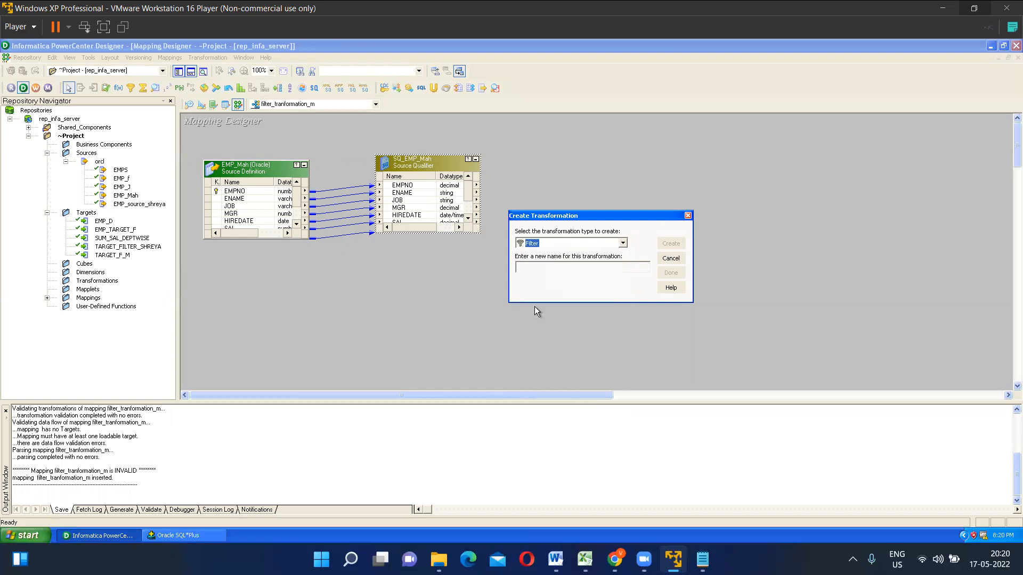
click(577, 270)
text(f_m)
click(671, 243)
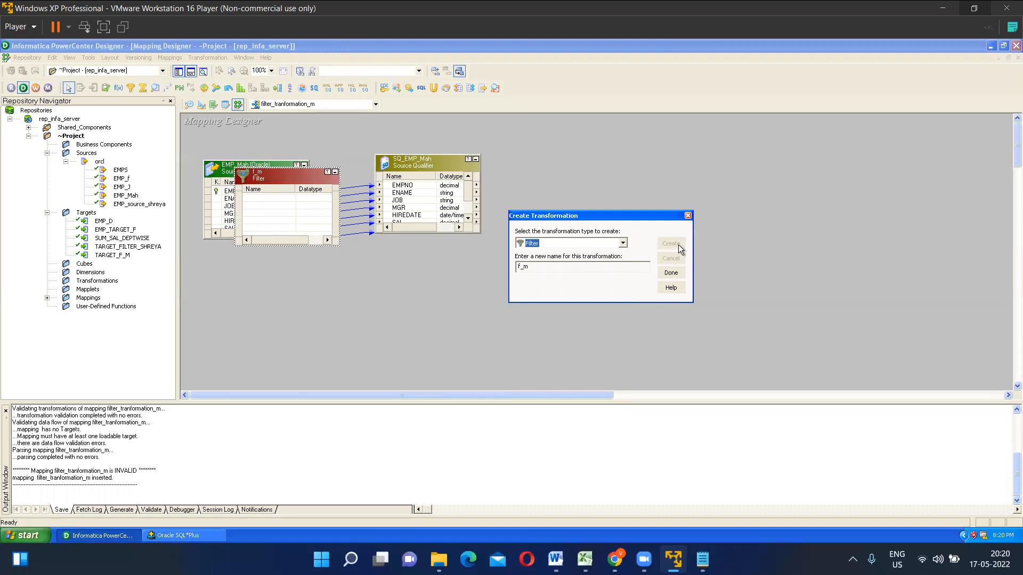
click(672, 273)
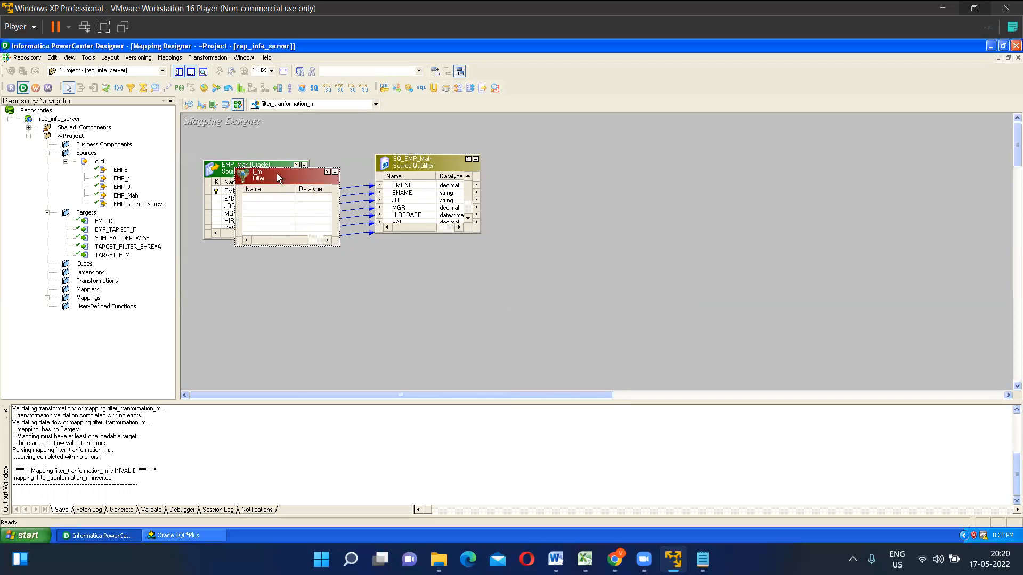
drag(292, 175, 589, 168)
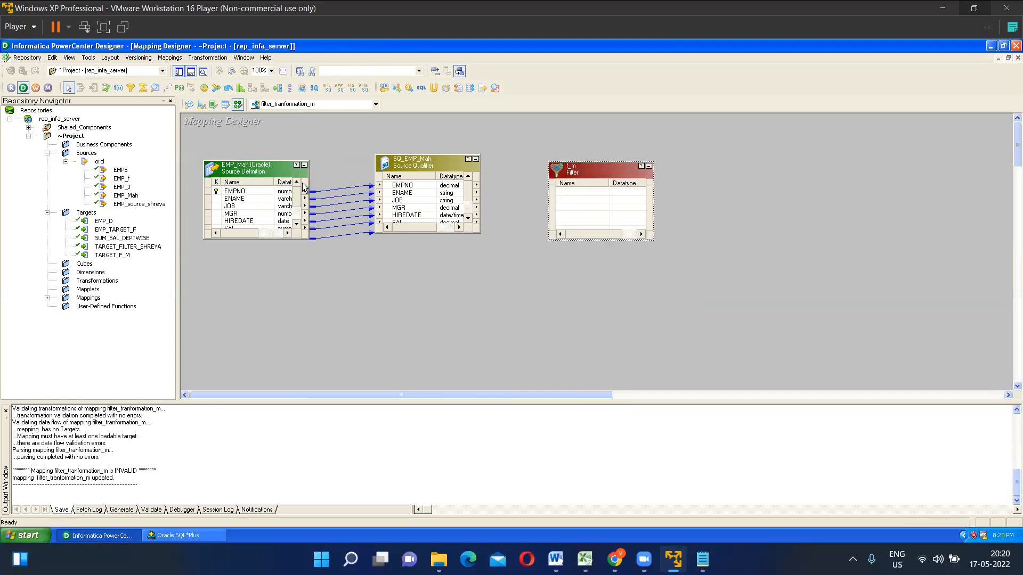
drag(598, 168, 584, 167)
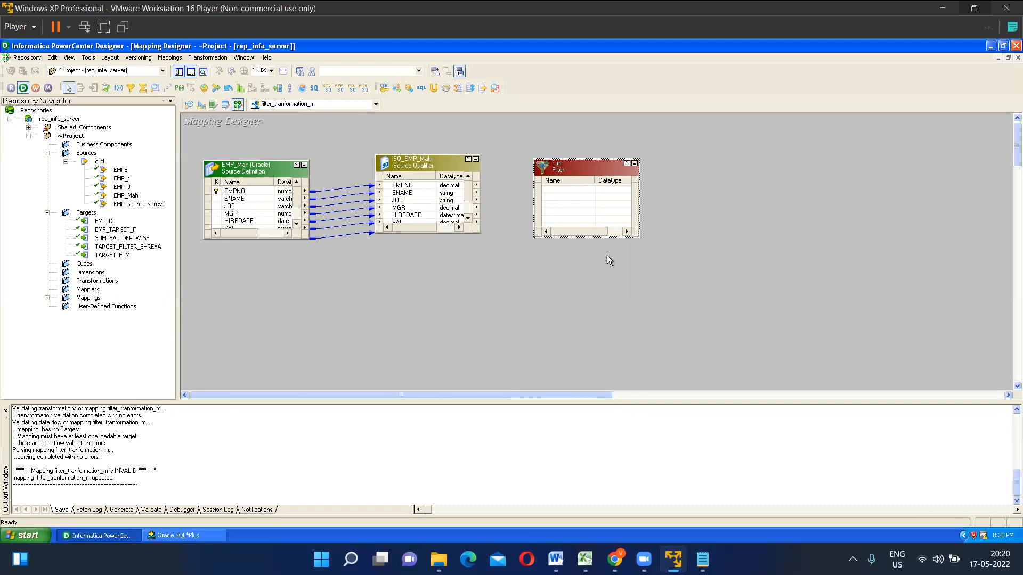
Drag TARGET_F_M from the Targets folder onto the canvas right of the f_m filter.
click(111, 257)
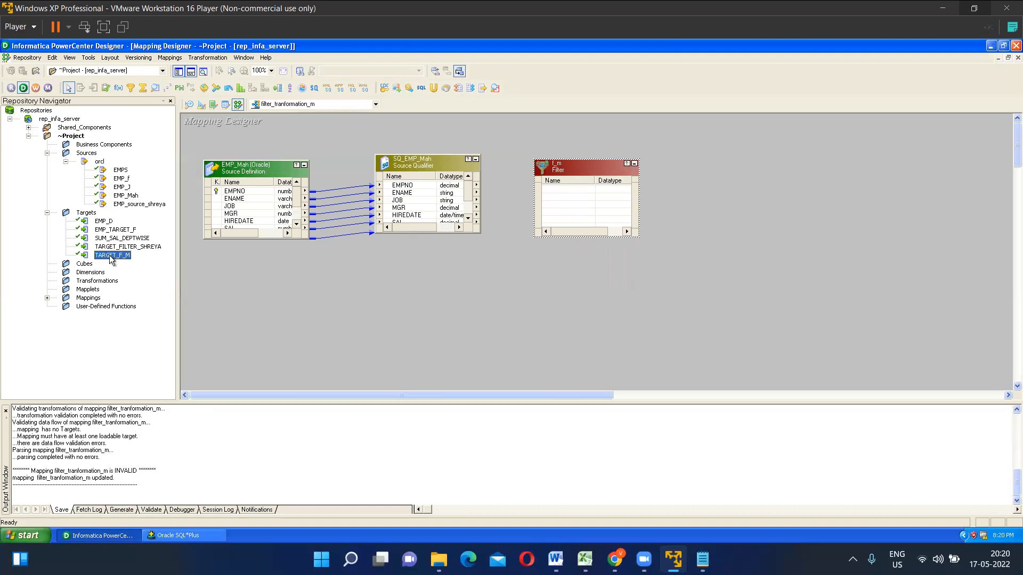
drag(111, 258, 795, 181)
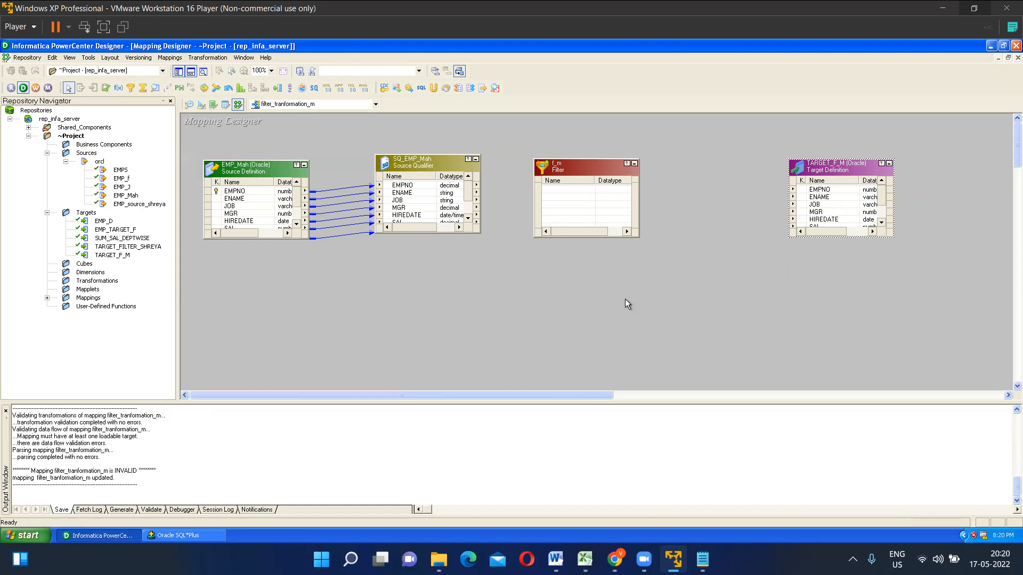
Open the f_m filter's settings and review its Properties, Ports and Transformation tabs.
double_click(580, 170)
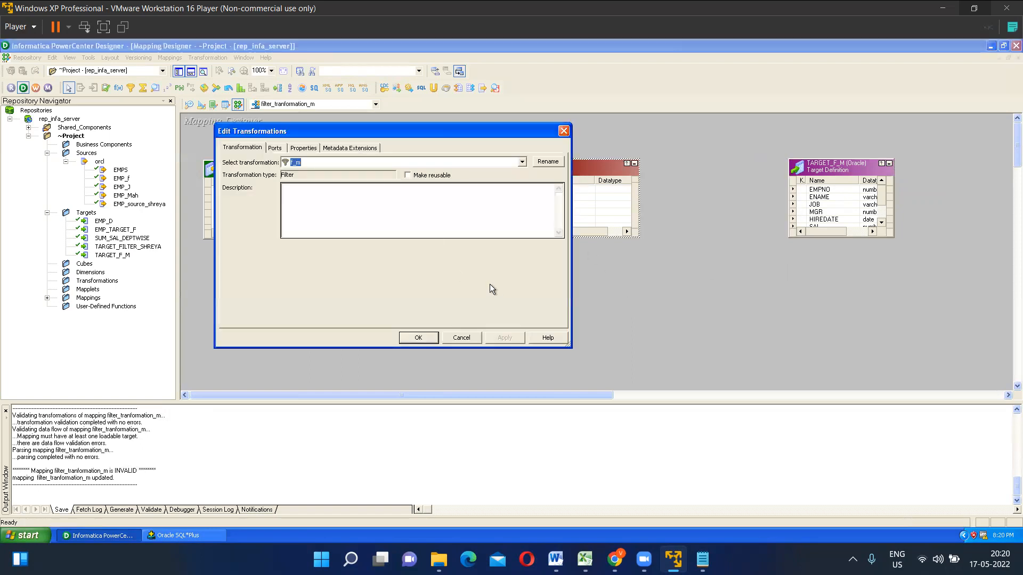
click(303, 148)
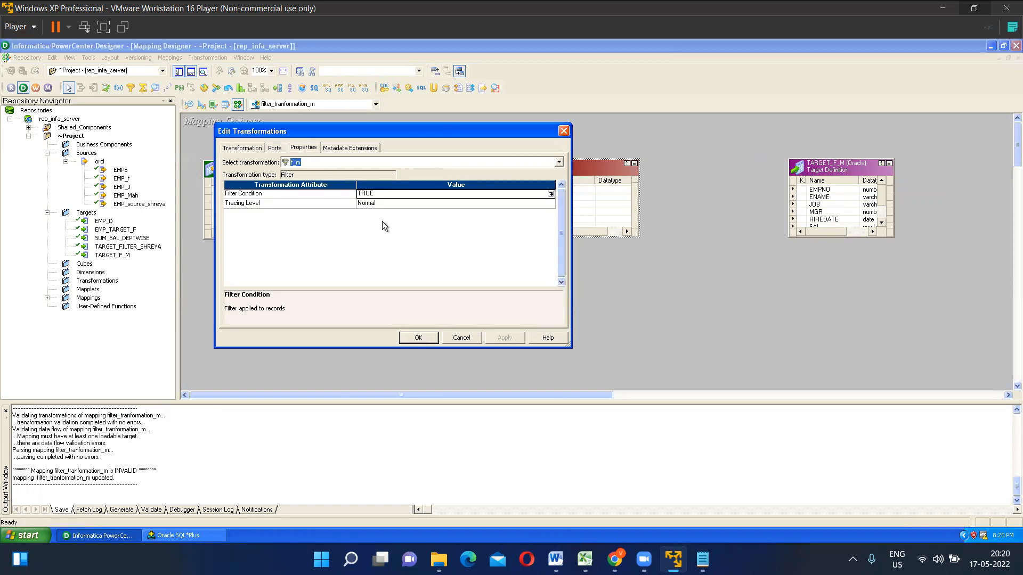
drag(447, 132, 584, 94)
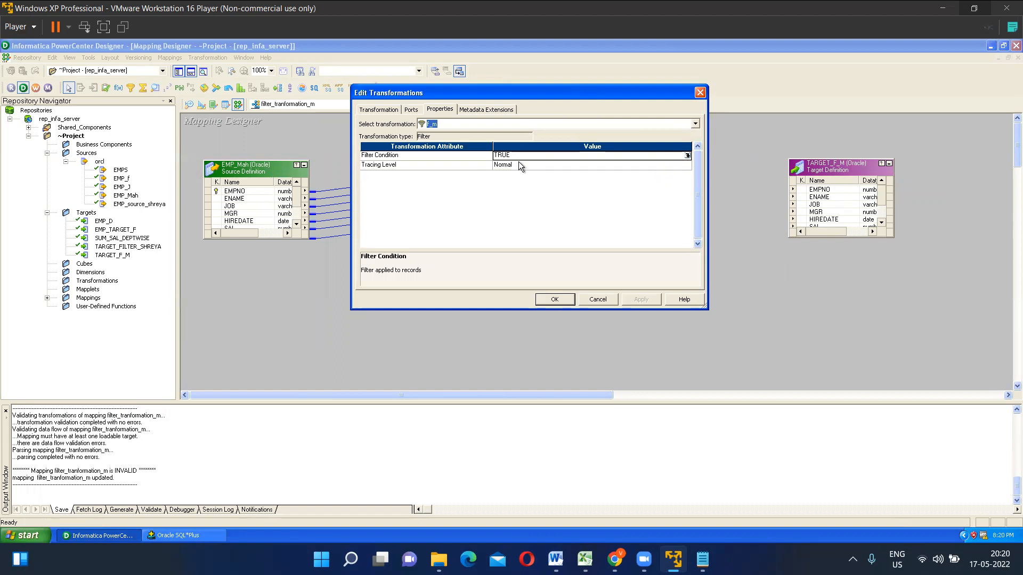
click(687, 156)
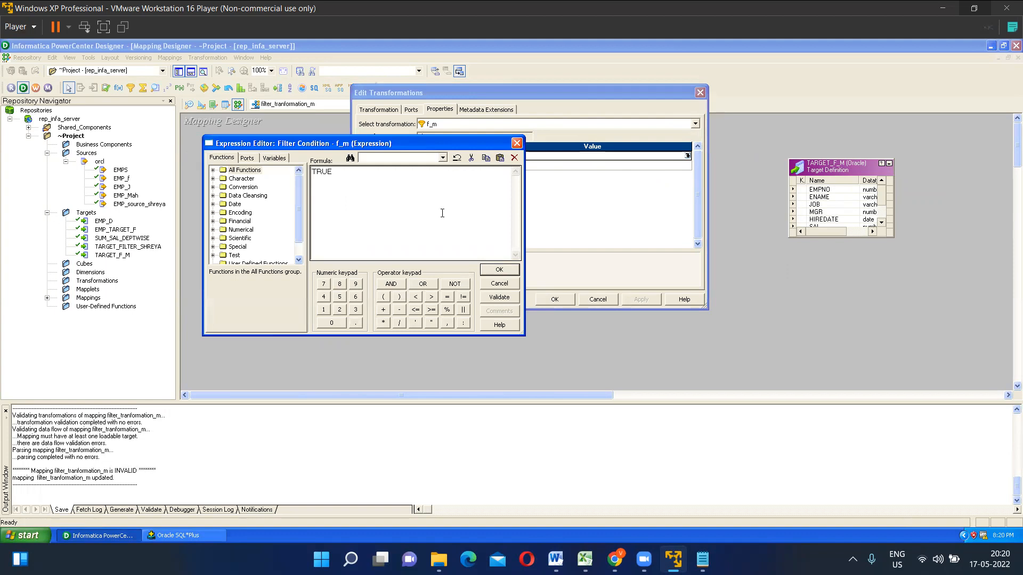
click(517, 143)
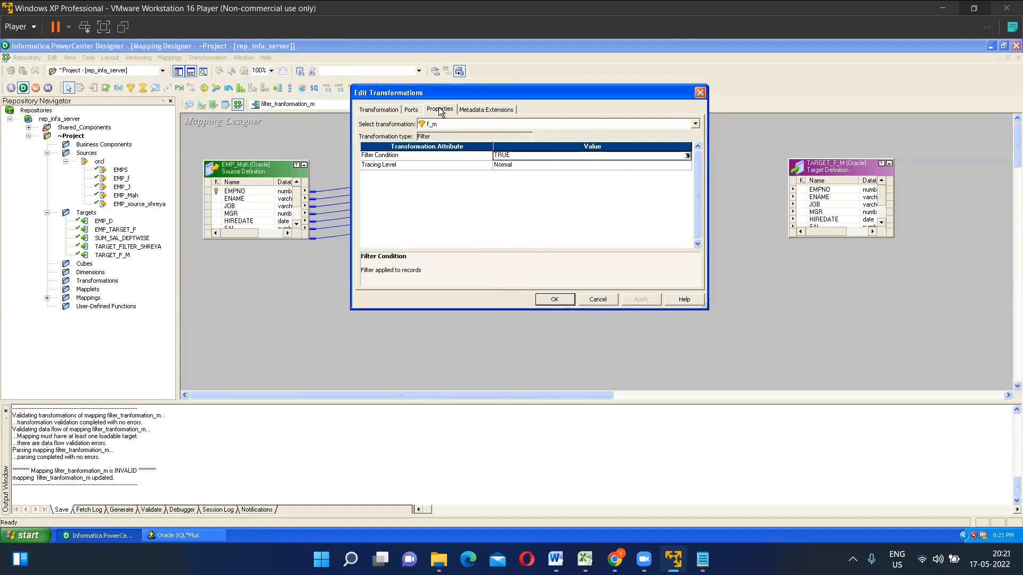
click(418, 111)
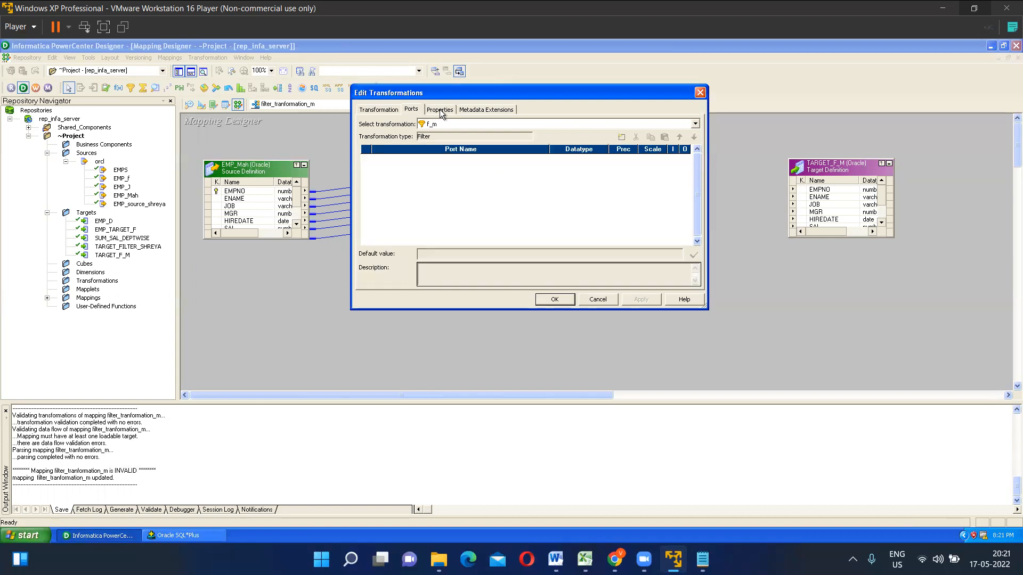
click(378, 109)
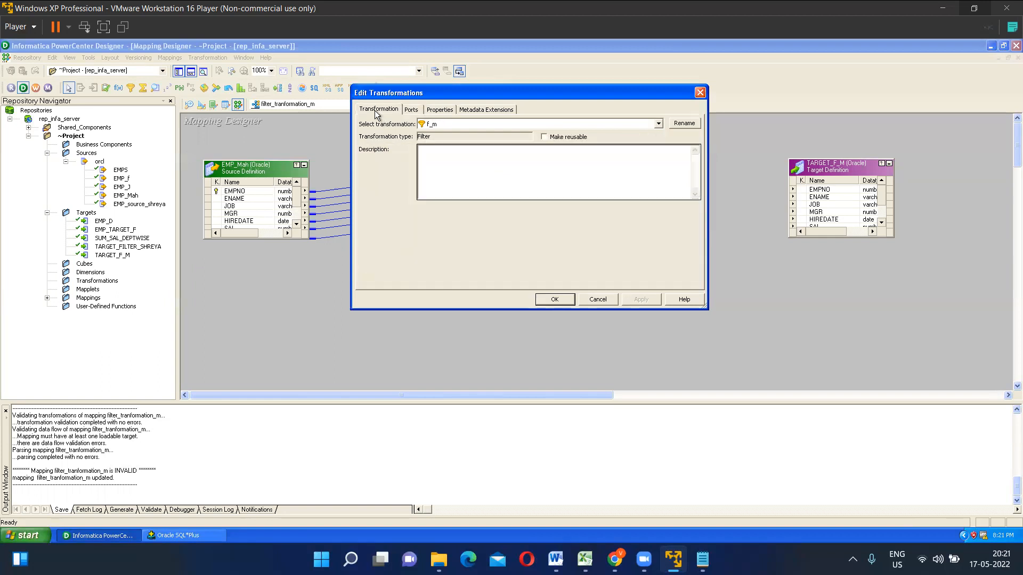
click(418, 111)
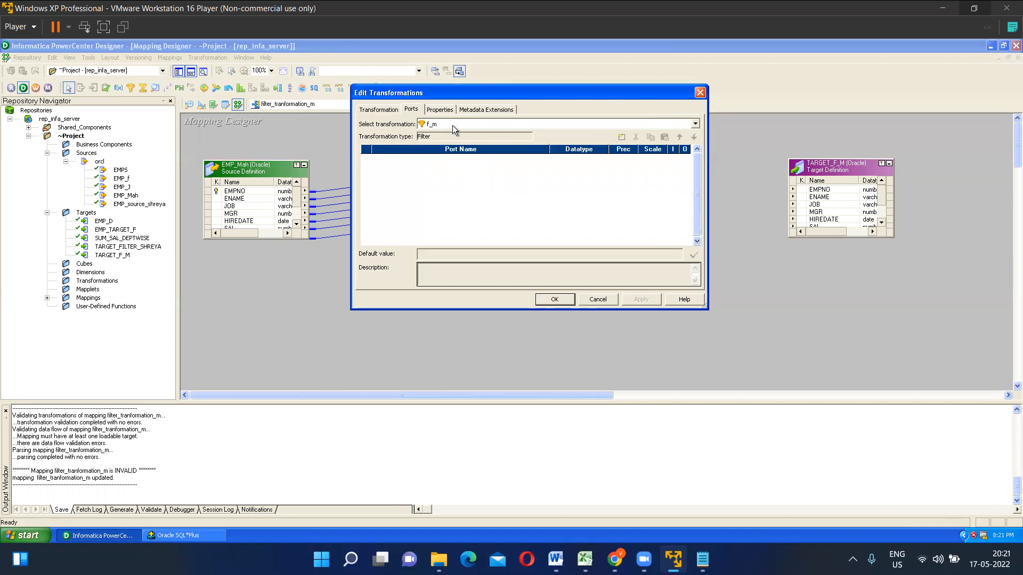
click(439, 110)
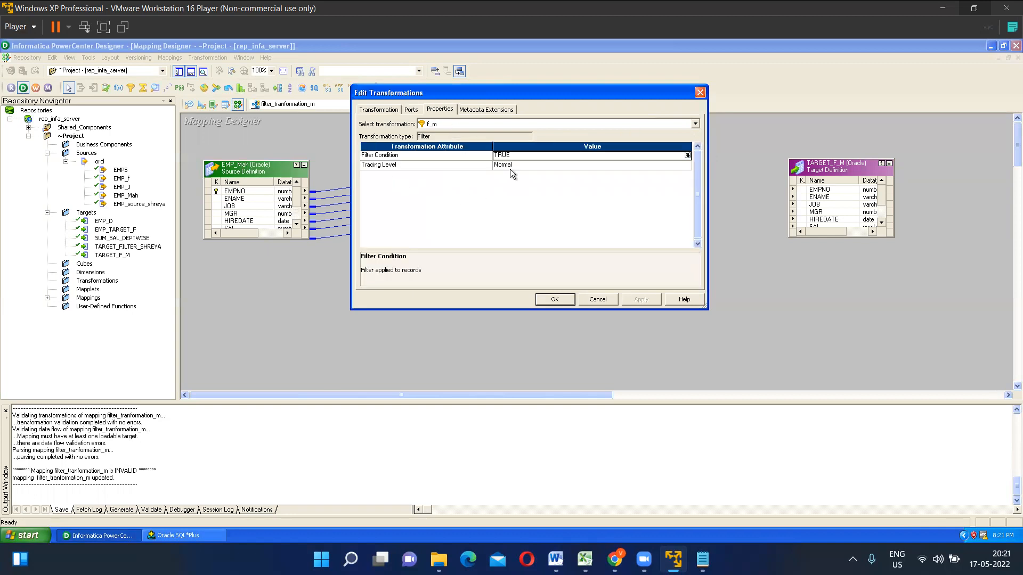
Replace the TRUE filter condition with deptno=10, validate it, and confirm the settings.
click(687, 156)
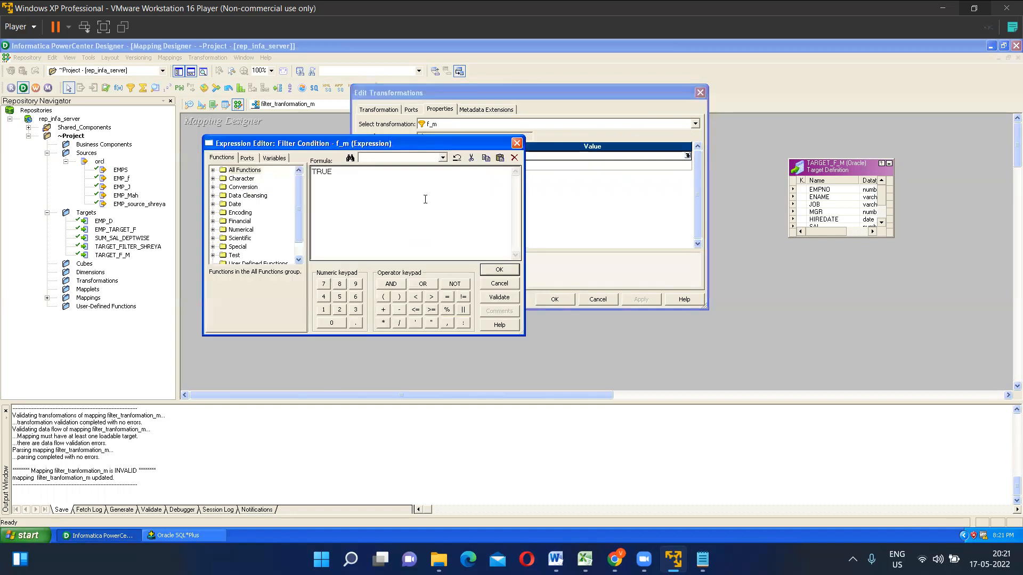
drag(334, 171, 271, 168)
text(deptno=10)
click(498, 270)
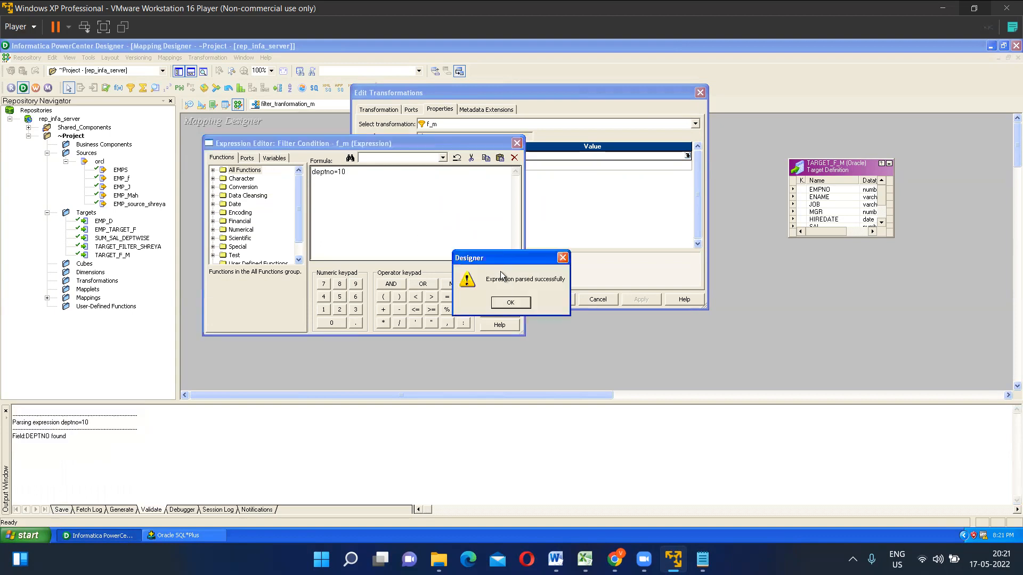
click(515, 301)
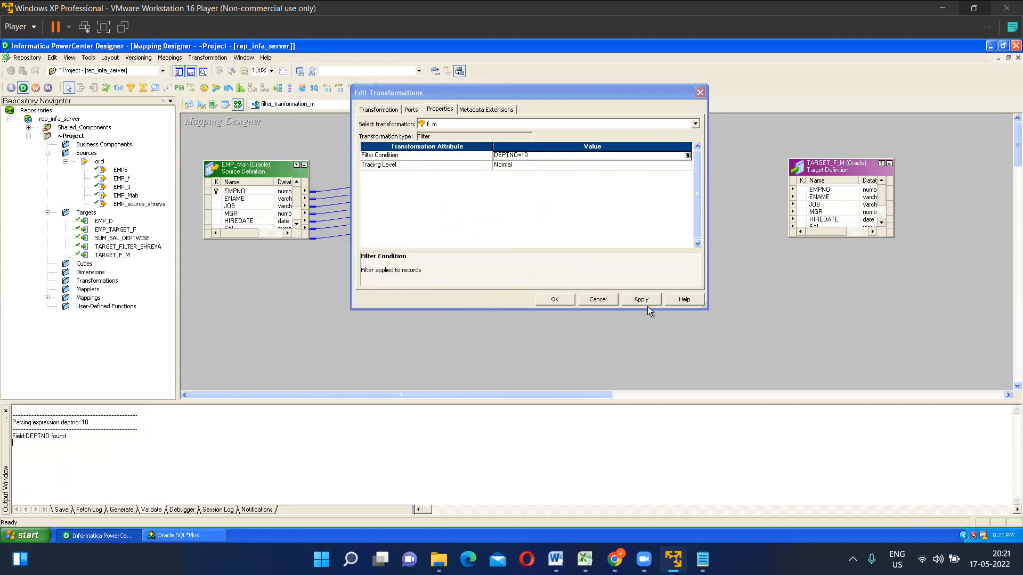
click(557, 300)
Drag the f_m filter further right, toward TARGET_F_M.
drag(578, 165, 646, 158)
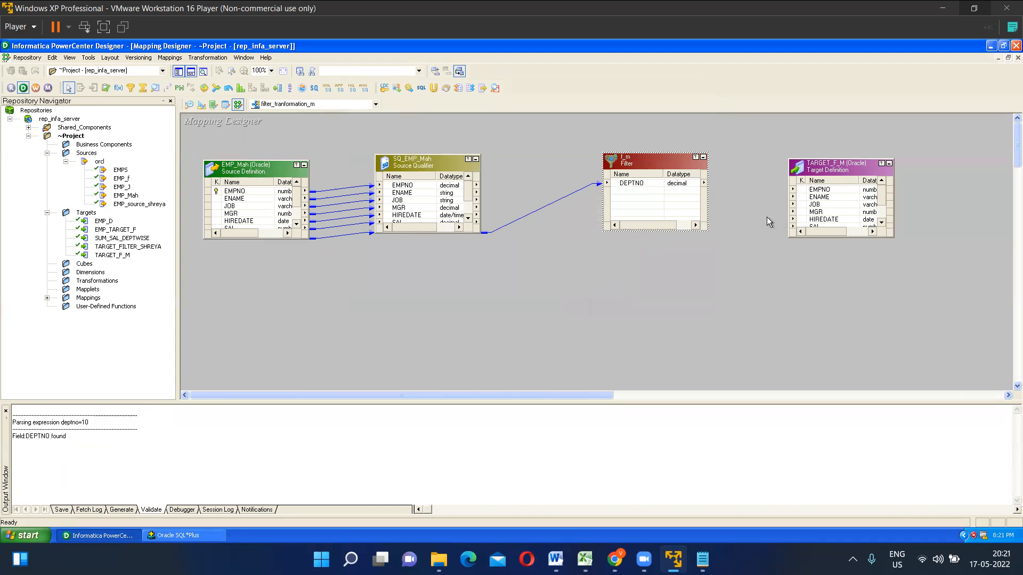
right_click(492, 309)
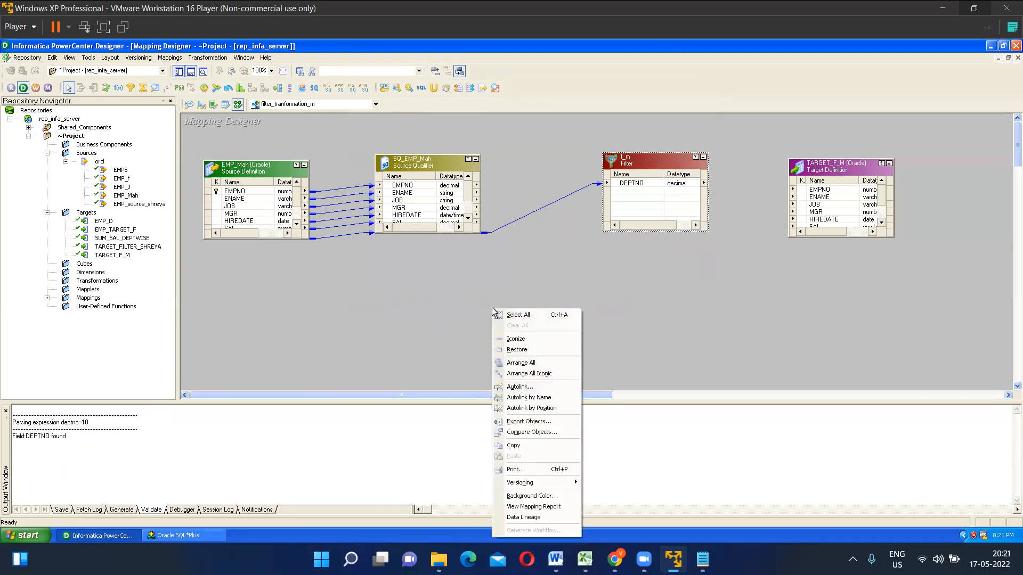
click(560, 262)
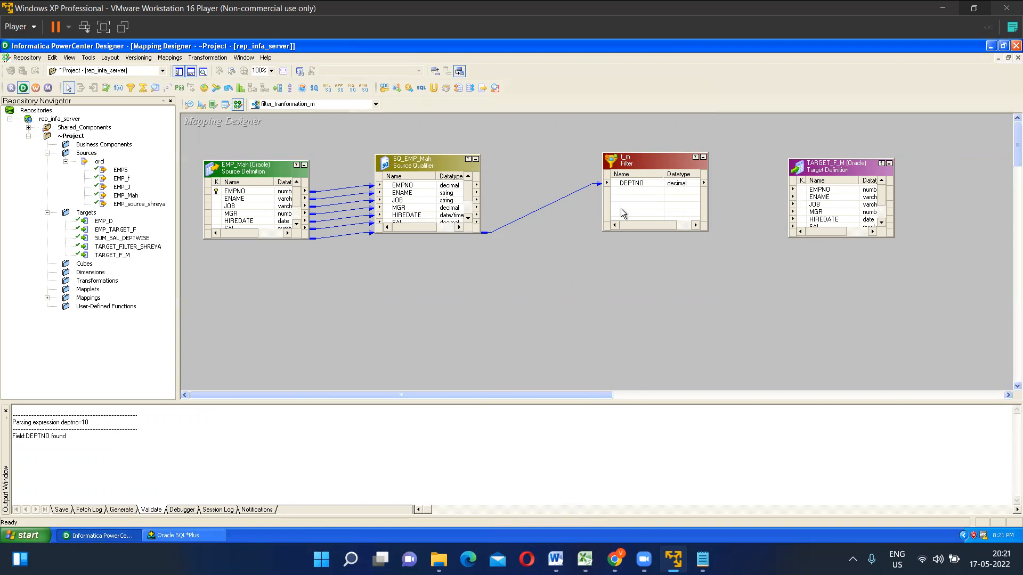
Reopen the f_m filter's properties and keep its tracing level at Normal.
double_click(657, 162)
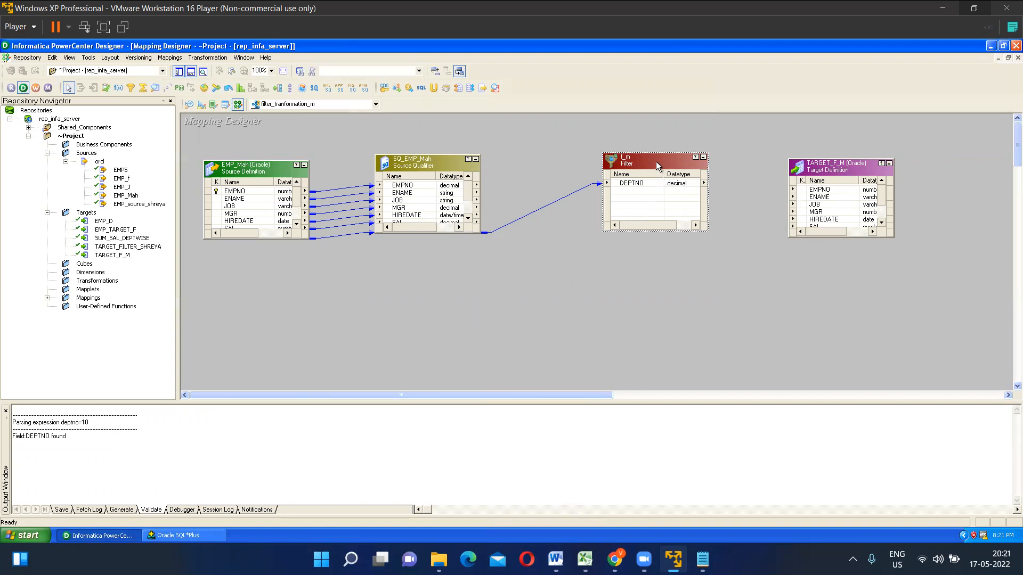
click(440, 109)
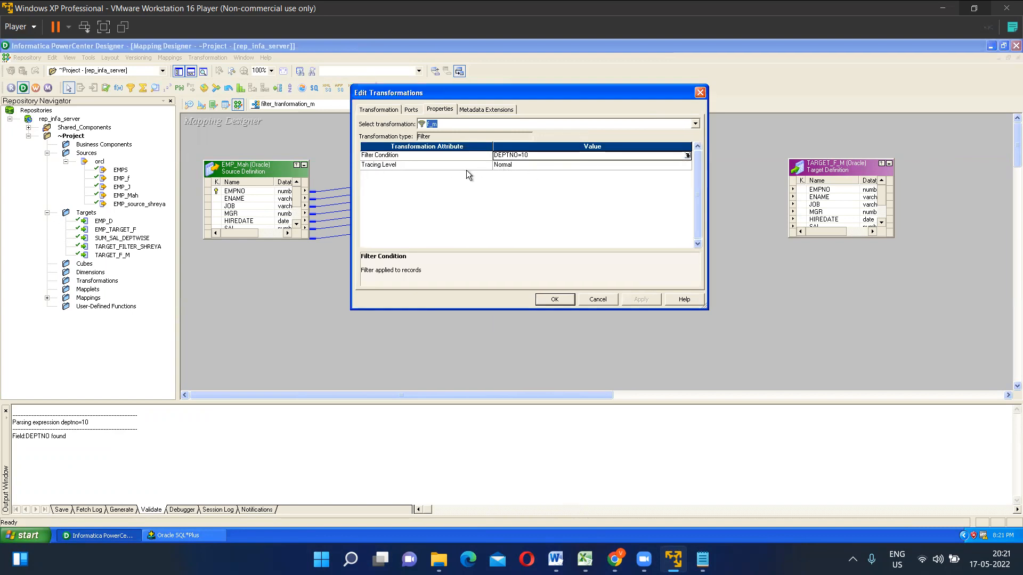
click(554, 164)
click(554, 164)
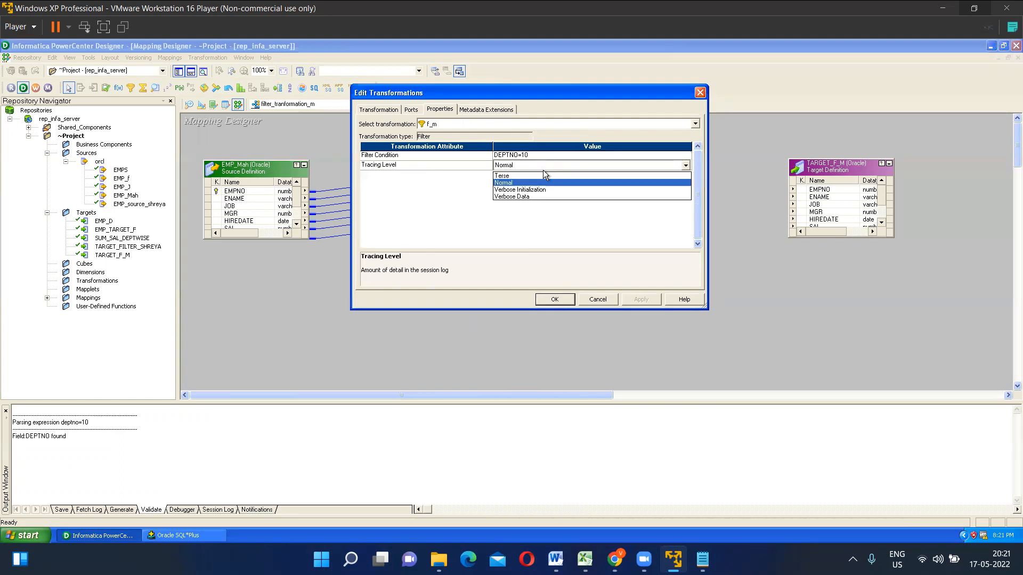
click(510, 182)
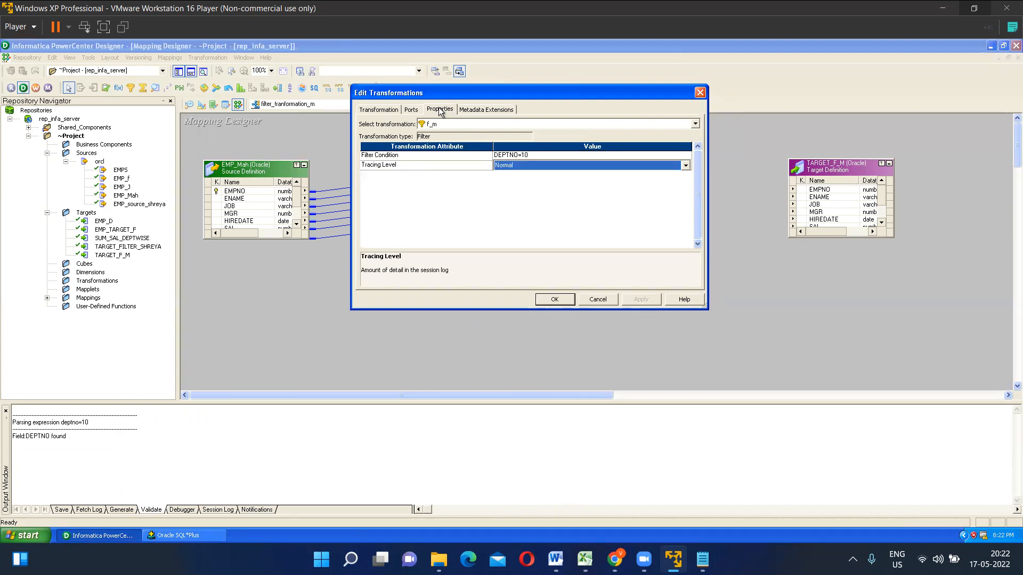
Browse the filter's Ports, Transformation and Metadata Extensions tabs, then close with OK.
click(411, 109)
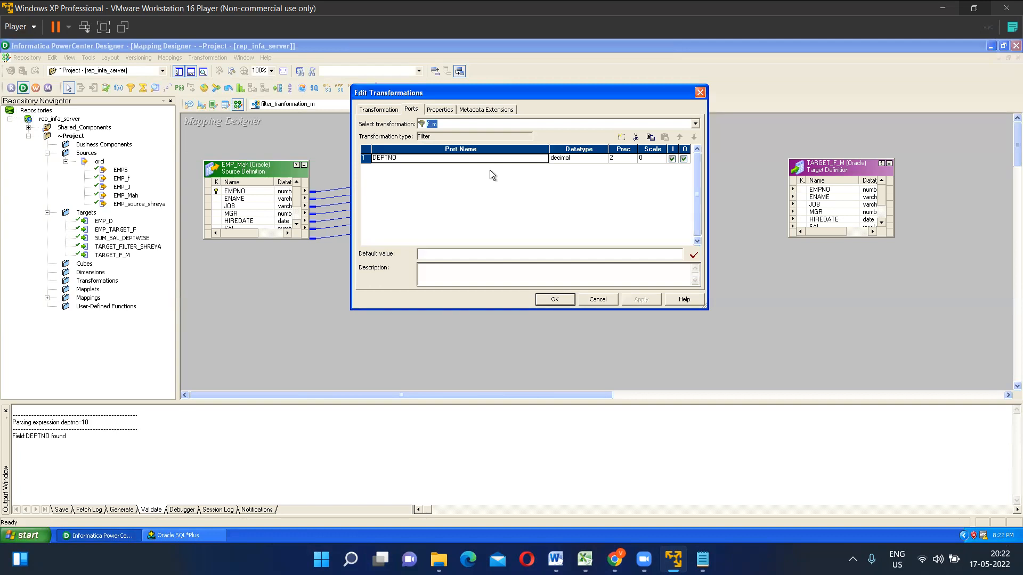
click(474, 158)
click(368, 112)
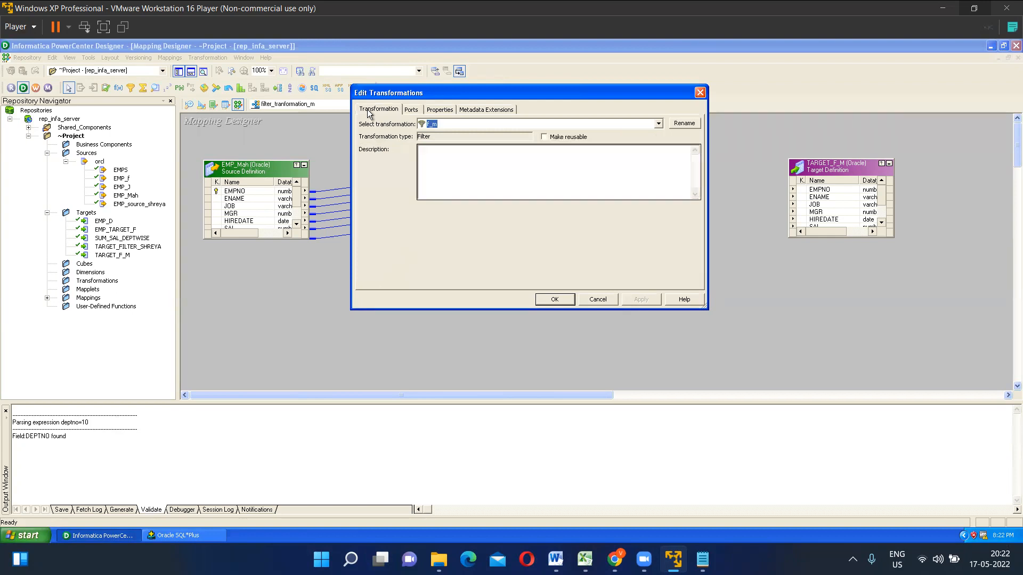
click(657, 124)
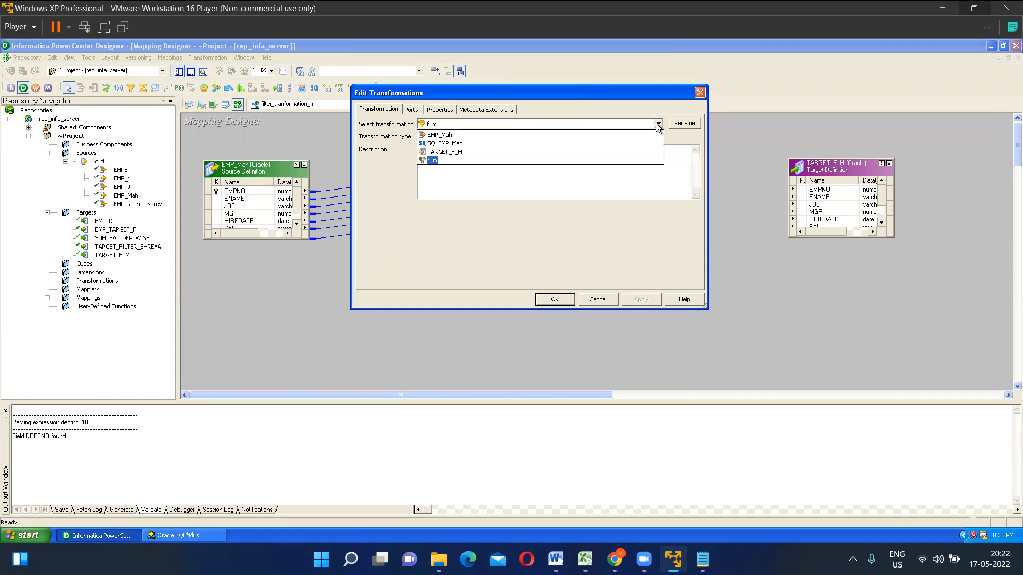
click(442, 160)
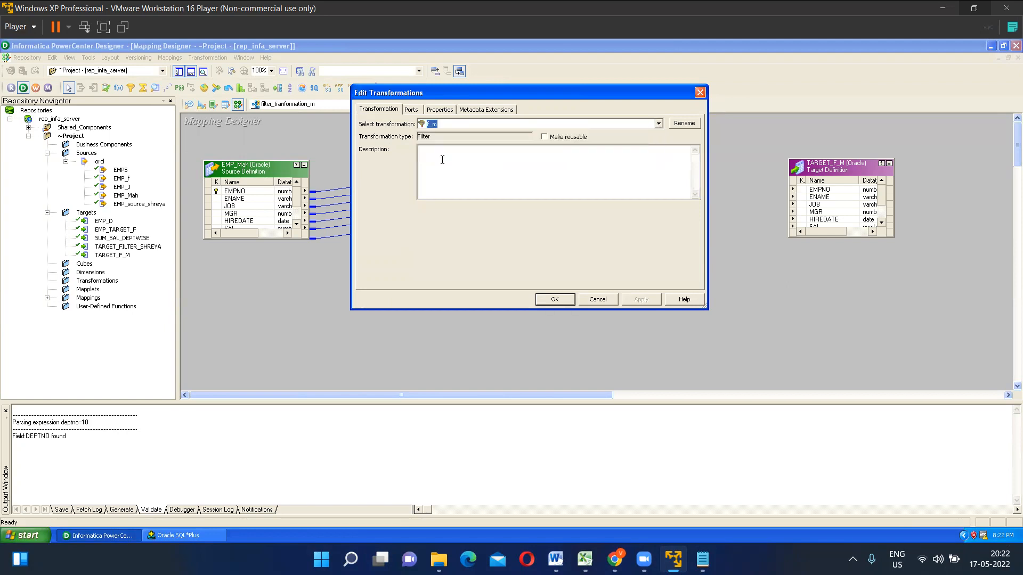
click(472, 111)
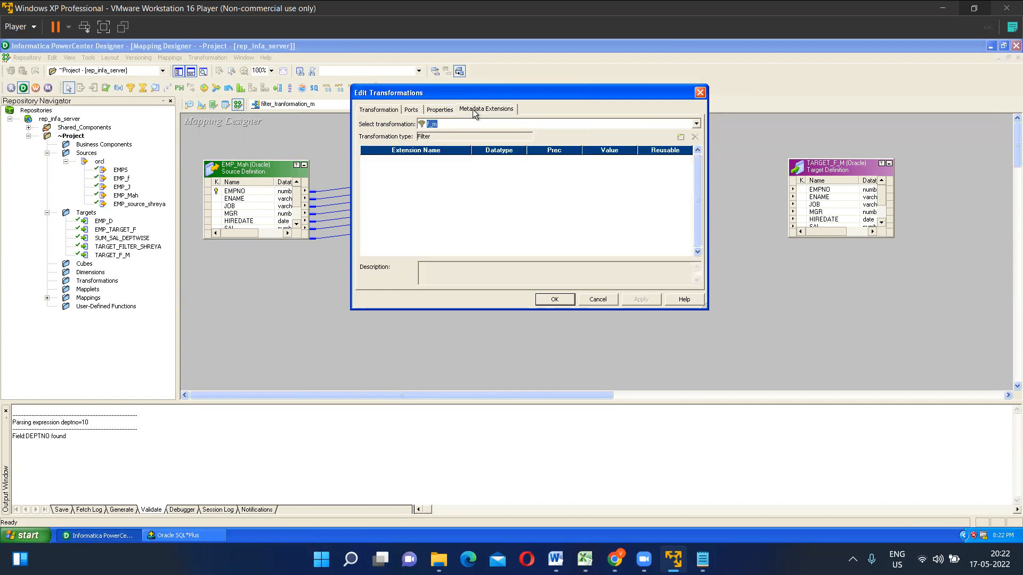
click(565, 299)
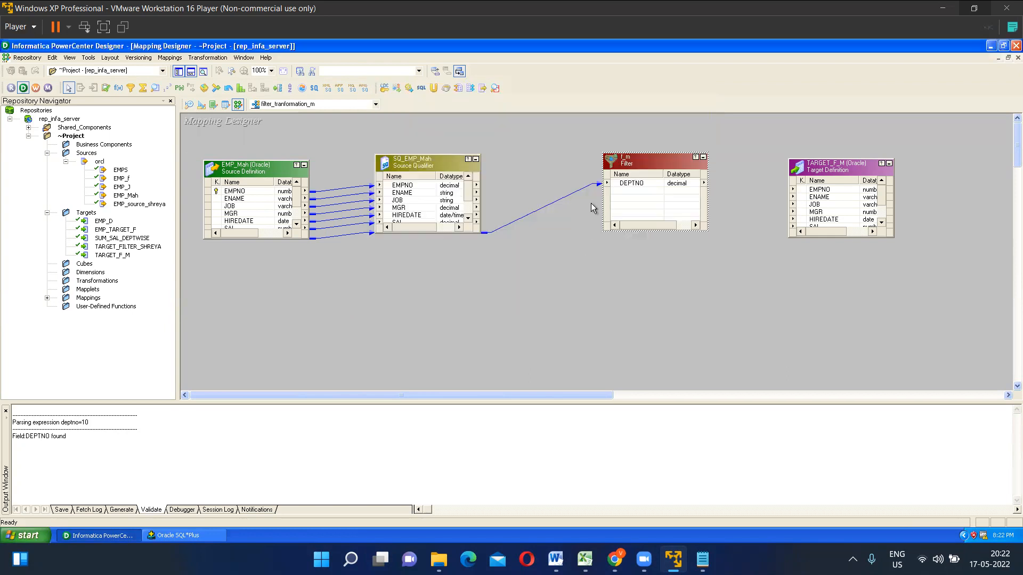
Drag the selected SQ_EMP_Mah ports onto f_m, replacing the existing DEPTNO link.
click(823, 170)
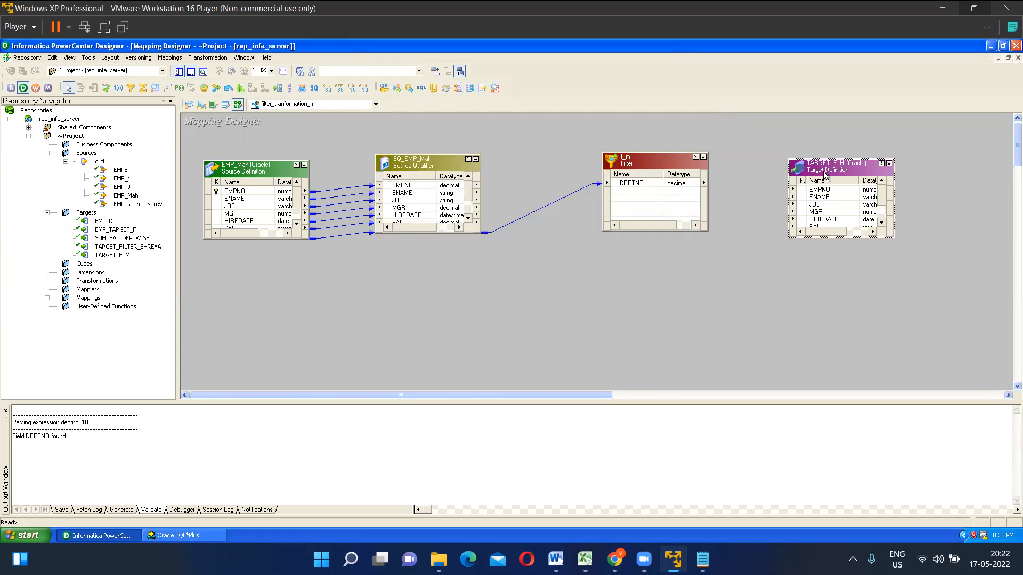
click(646, 184)
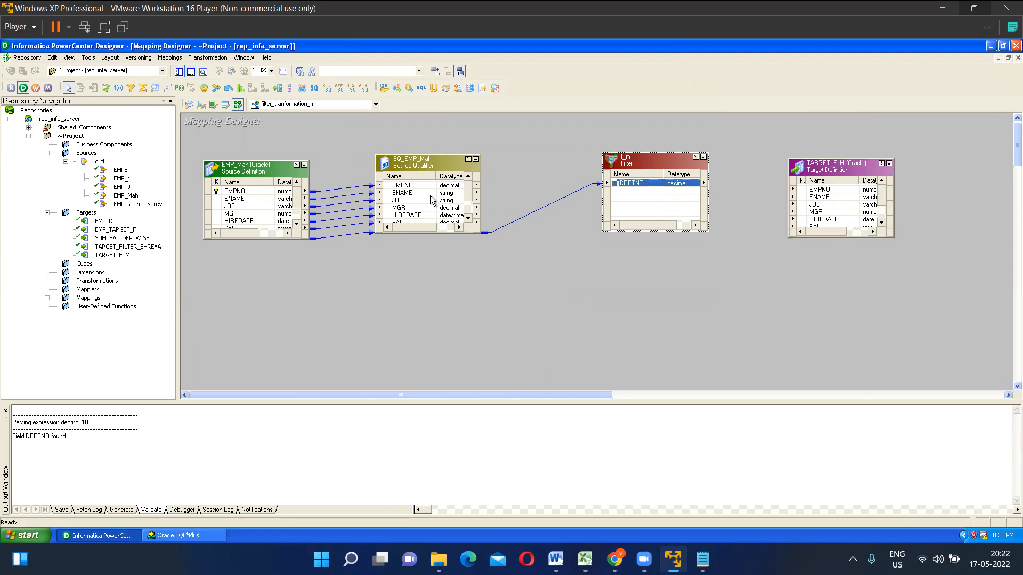
click(419, 186)
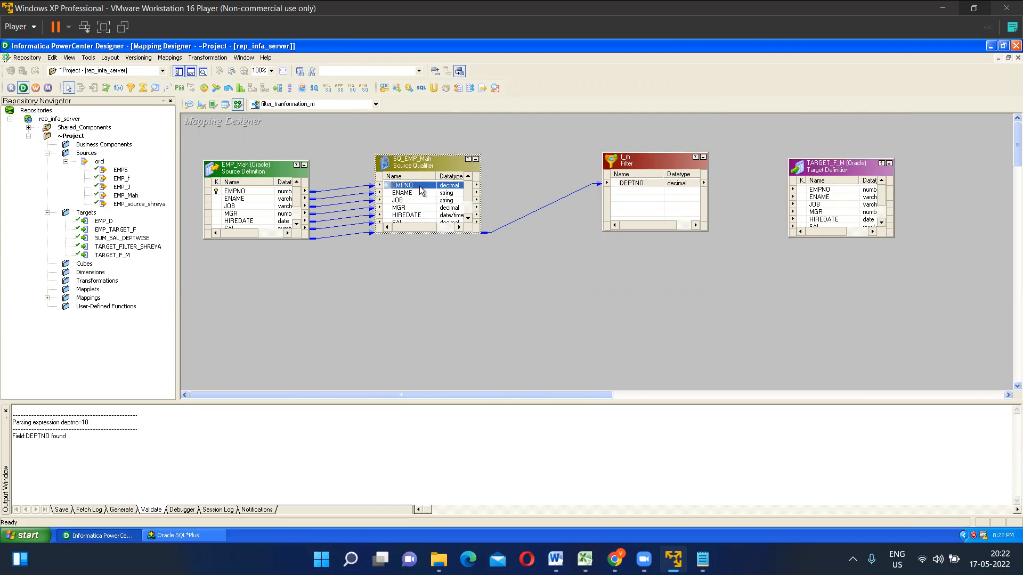
drag(420, 185, 611, 191)
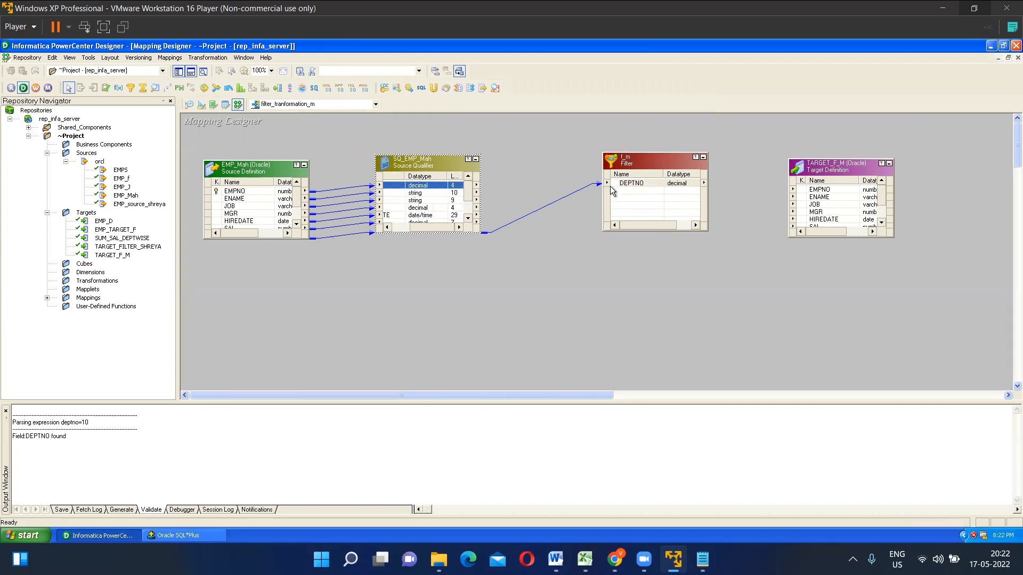
shift+click(438, 214)
drag(467, 187, 469, 215)
shift+click(448, 215)
drag(437, 184, 631, 189)
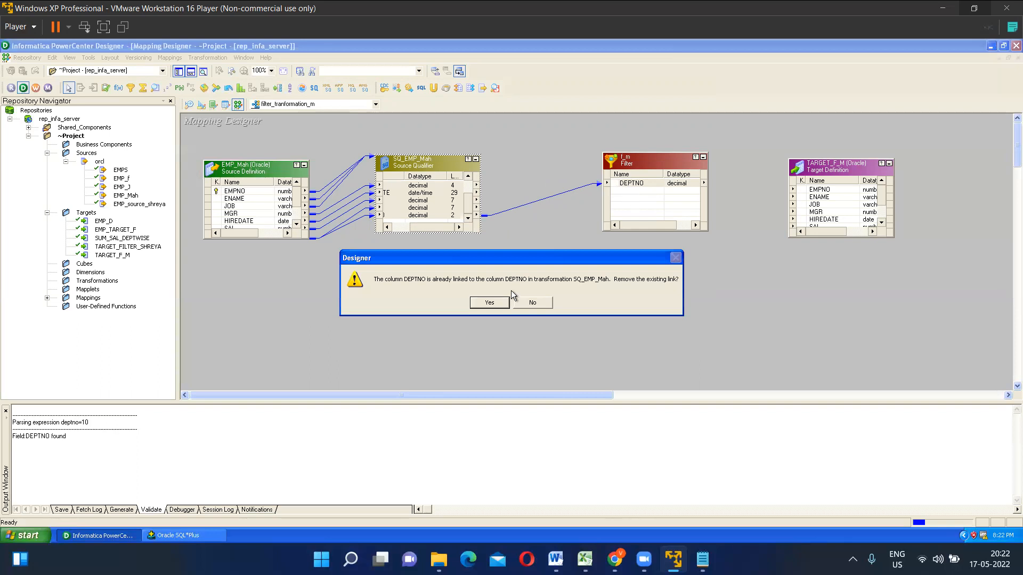
click(489, 302)
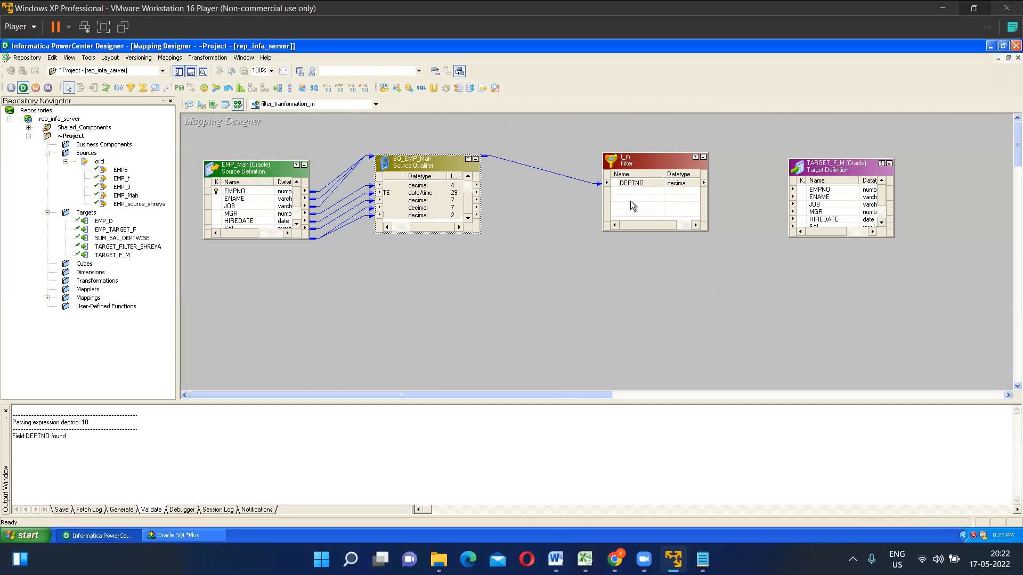
Change the f_m filter condition from DEPTNO=10 back to true and validate it.
click(641, 198)
double_click(641, 162)
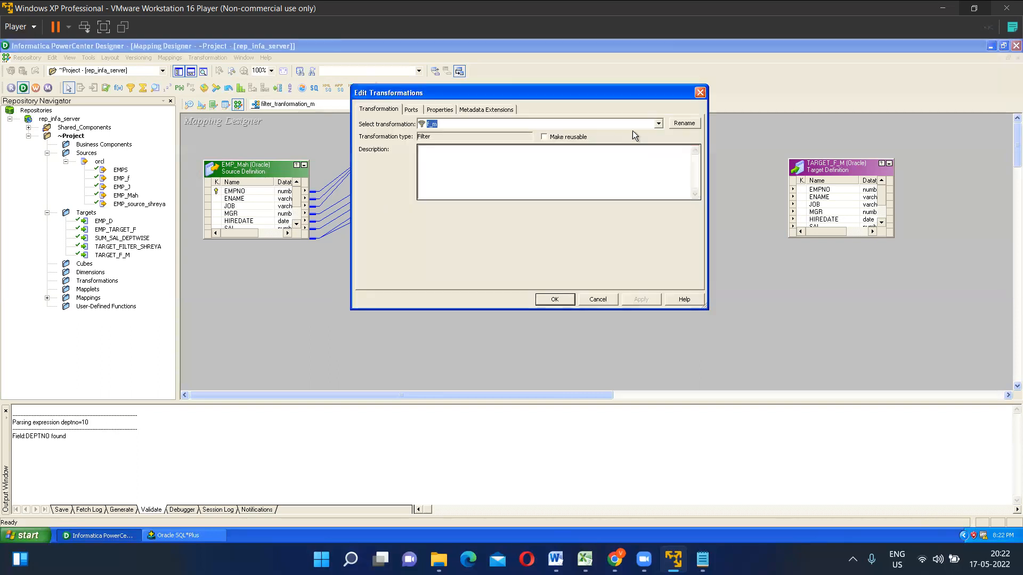
click(443, 109)
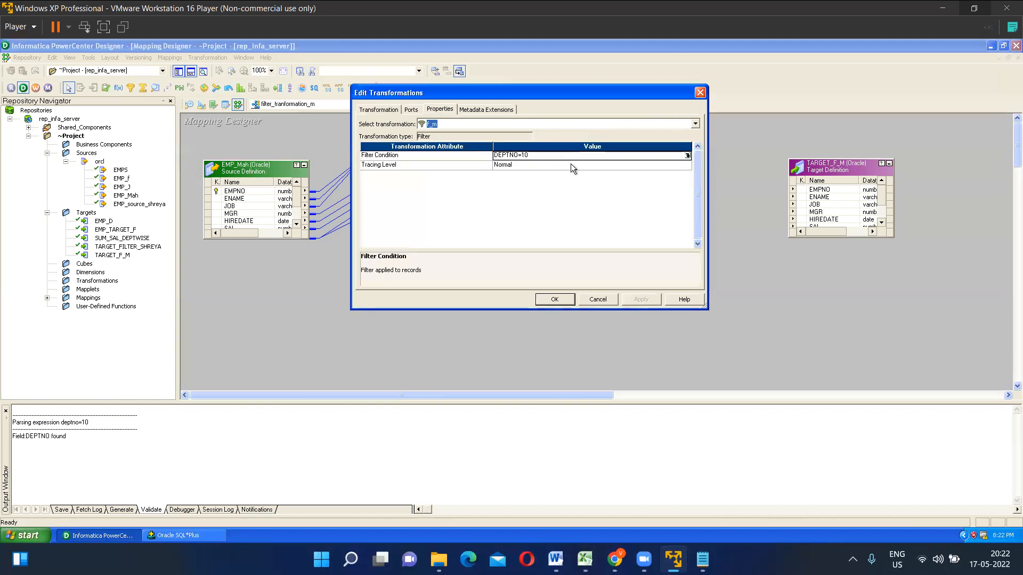
click(686, 156)
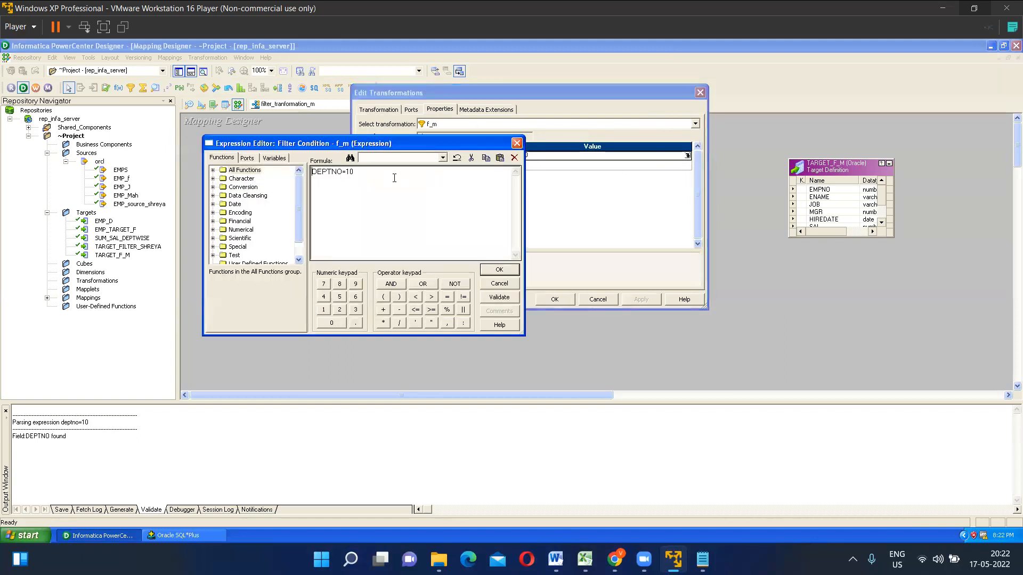
drag(393, 176, 274, 177)
text(tr)
click(501, 297)
click(362, 256)
click(499, 270)
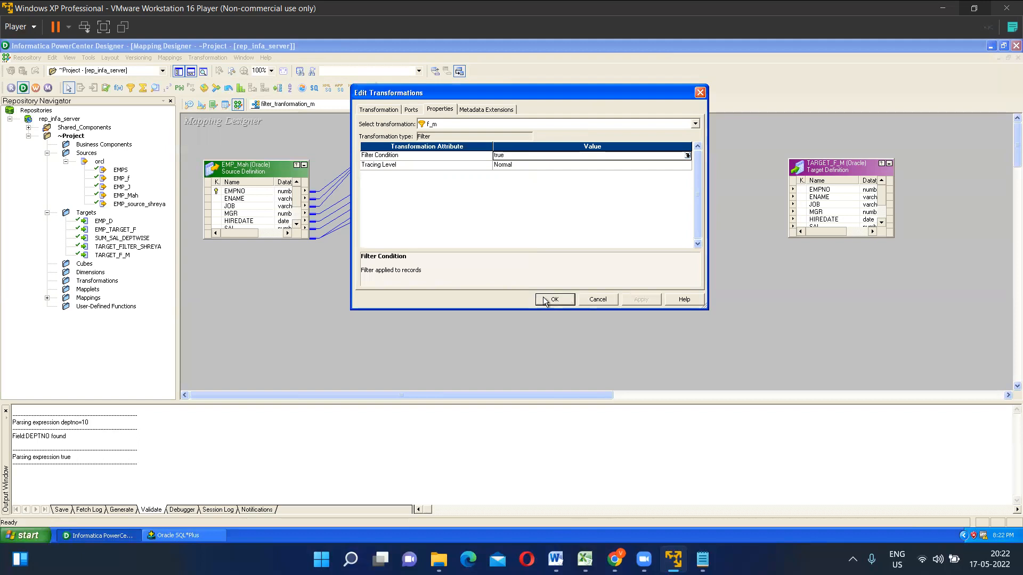
click(543, 298)
Delete the f_m filter from the mapping, confirming with Yes.
right_click(651, 160)
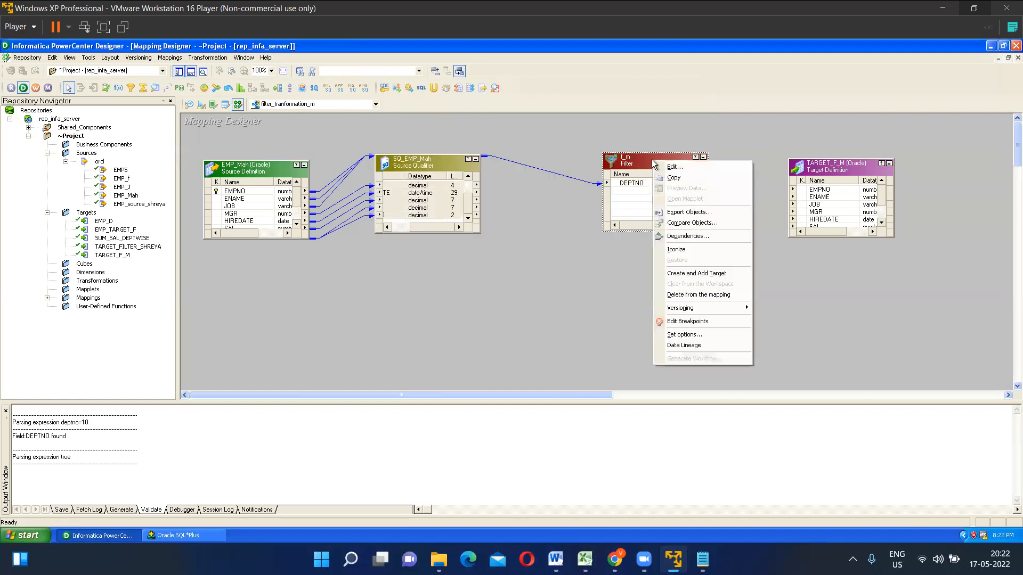
click(698, 296)
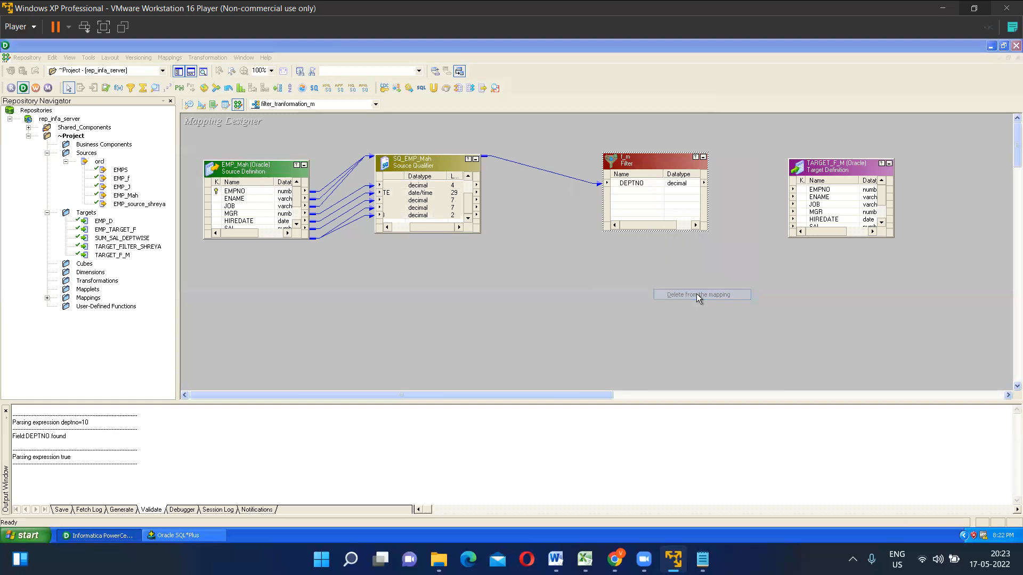
click(500, 305)
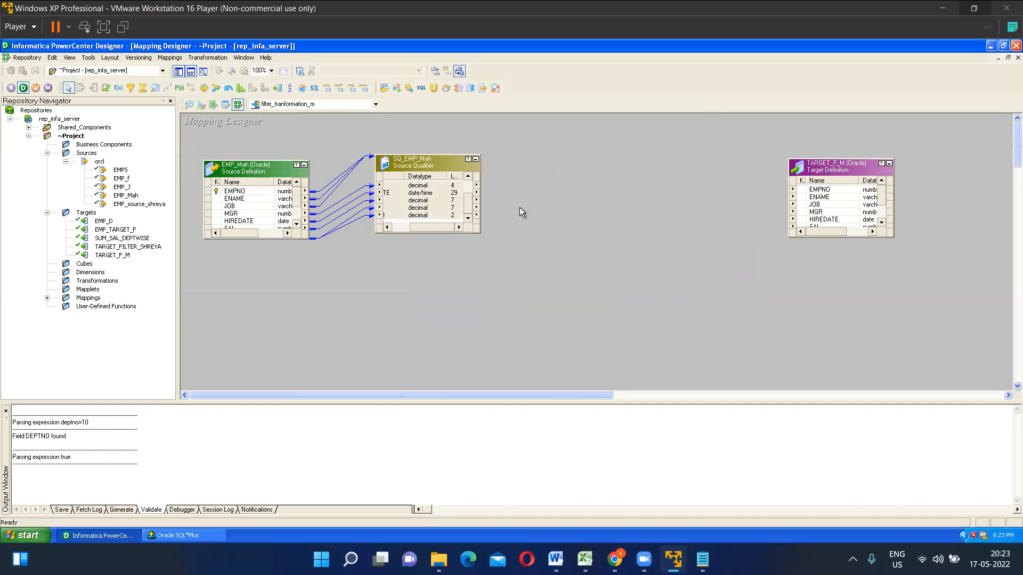
Arrange All, then place EMP_Mah left, SQ_EMP_Mah middle and TARGET_F_M right.
right_click(519, 281)
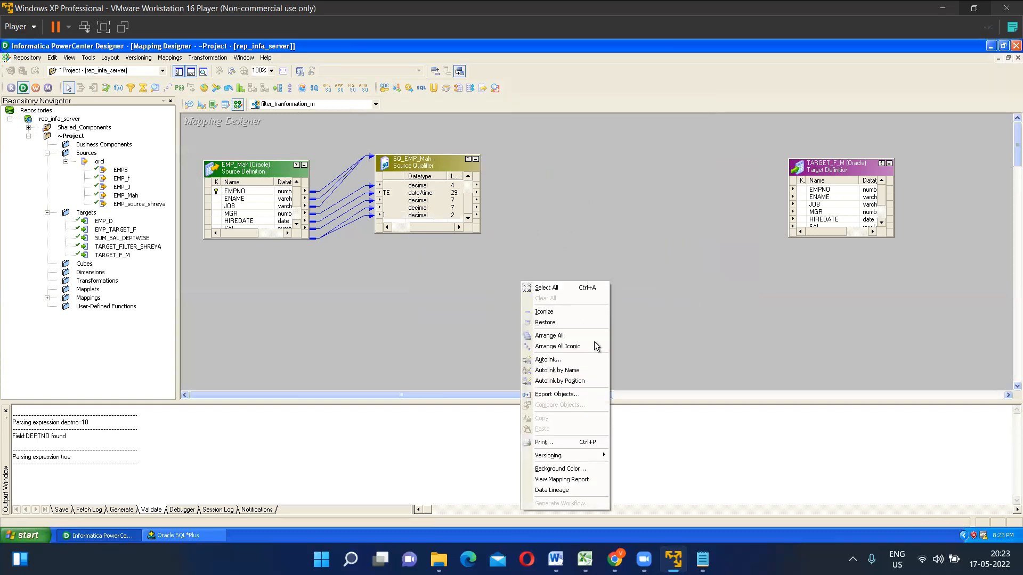
click(577, 336)
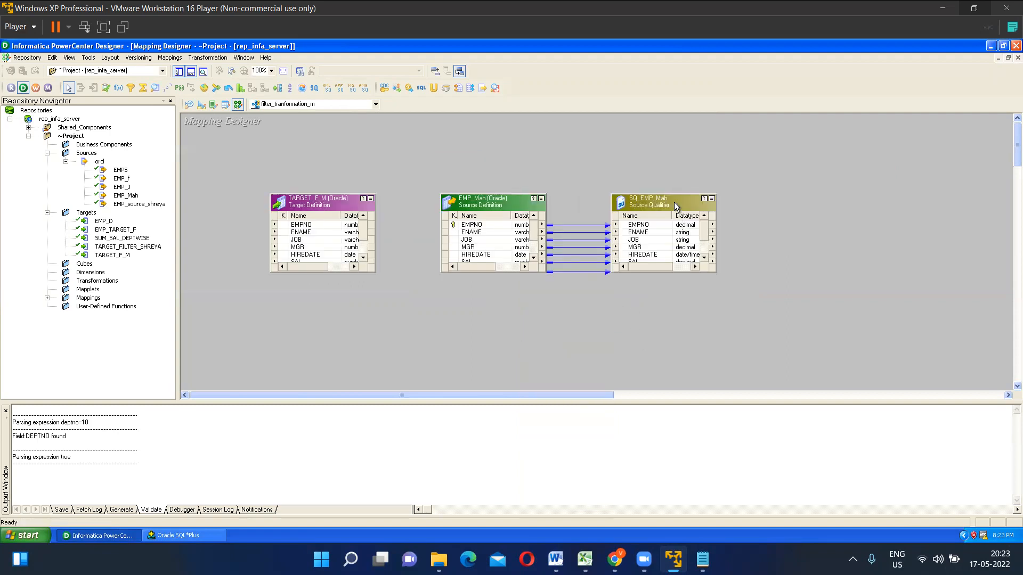
drag(361, 211, 945, 201)
drag(469, 207, 255, 181)
drag(653, 200, 482, 180)
drag(908, 225, 912, 210)
Create a Filter transformation named f_m_1 through Transformation > Create.
click(219, 58)
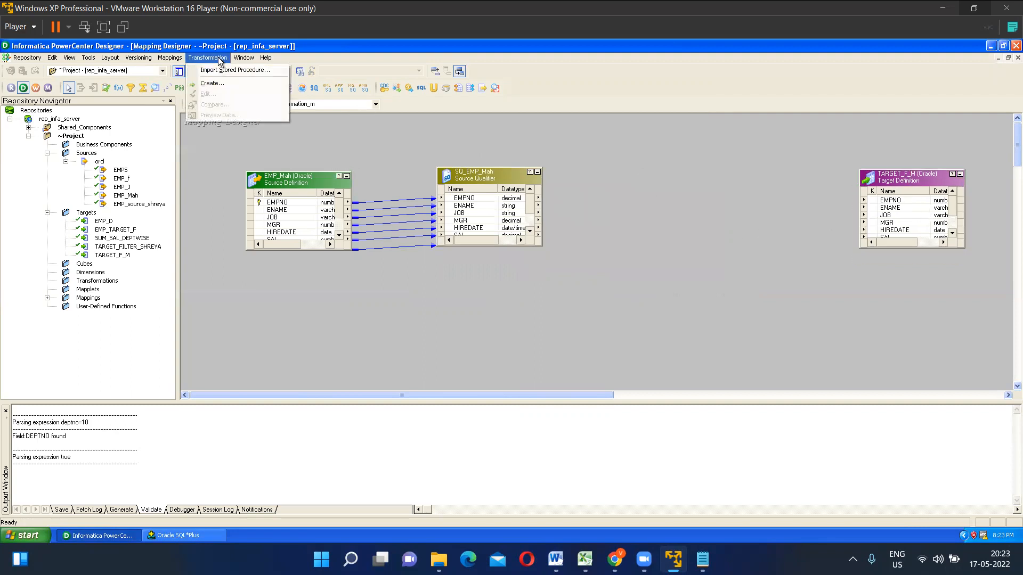
click(212, 83)
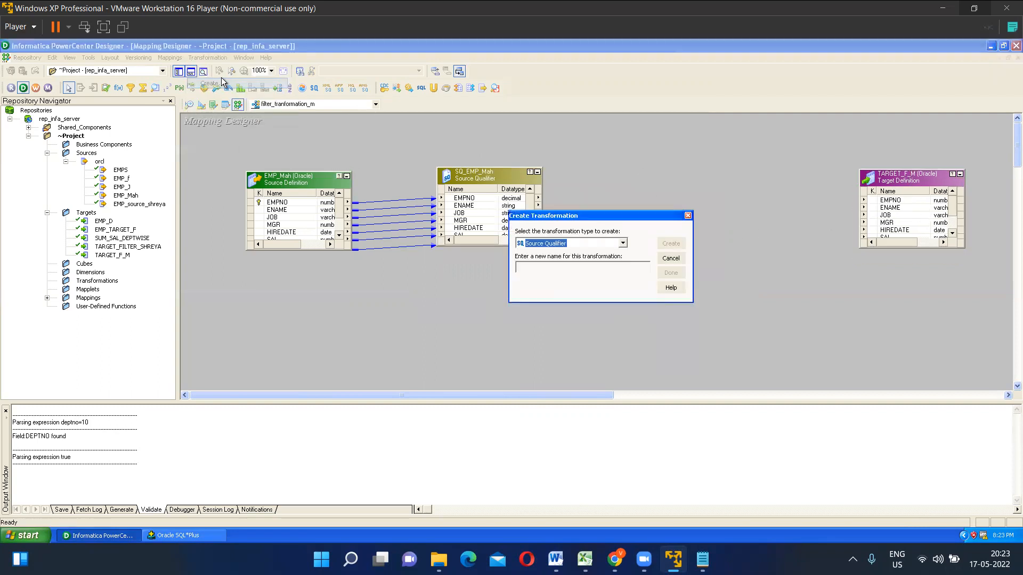
click(619, 244)
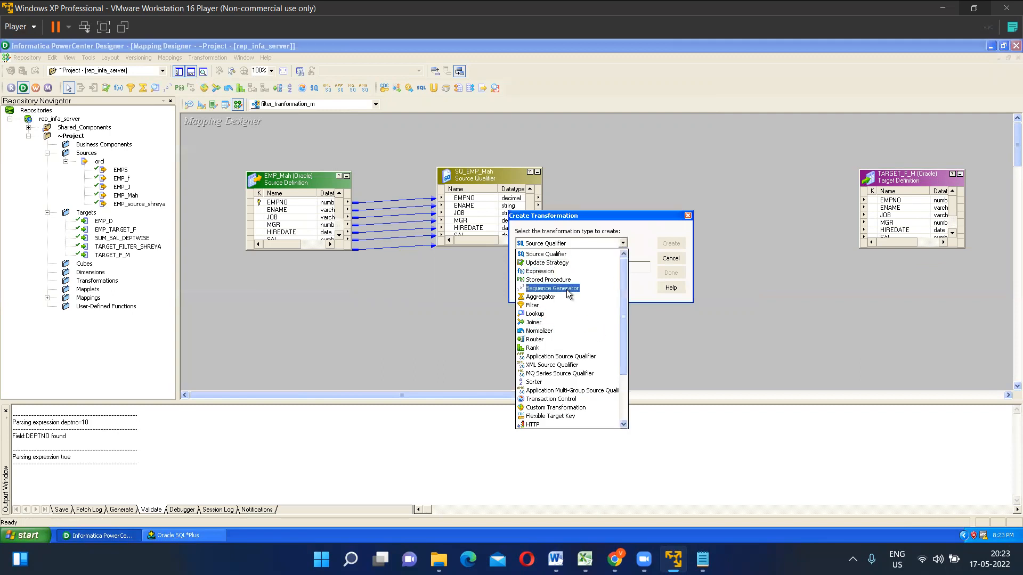
click(541, 304)
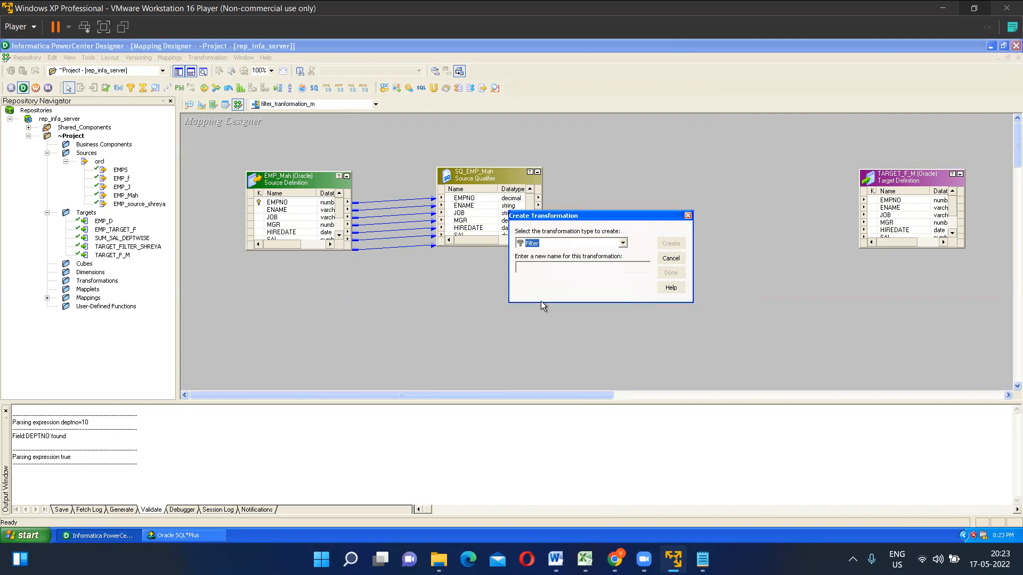
click(603, 267)
text(f_m_1)
click(671, 244)
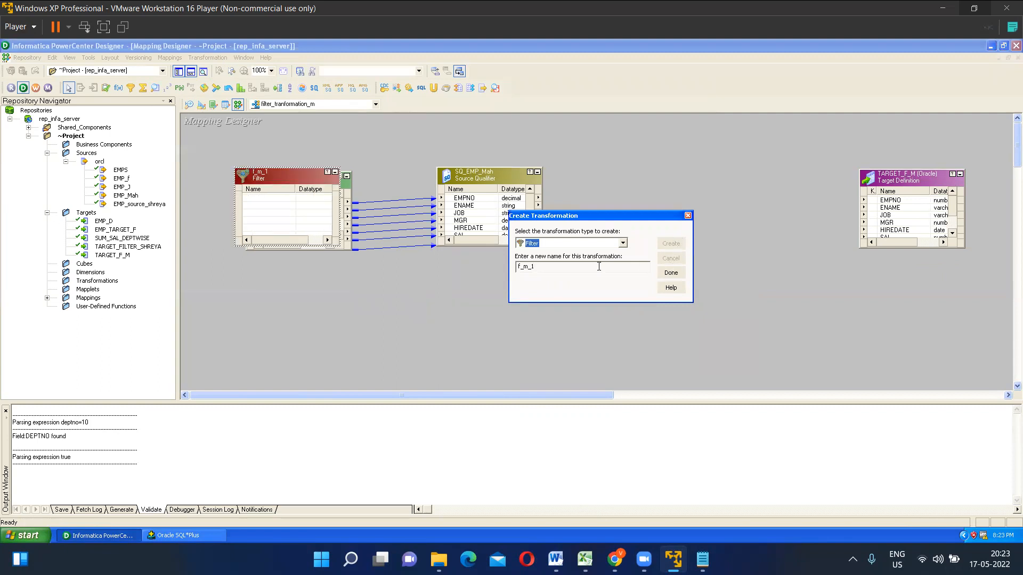
Place f_m_1 right of SQ_EMP_Mah and link all SQ_EMP_Mah ports through DEPTNO into it.
click(671, 272)
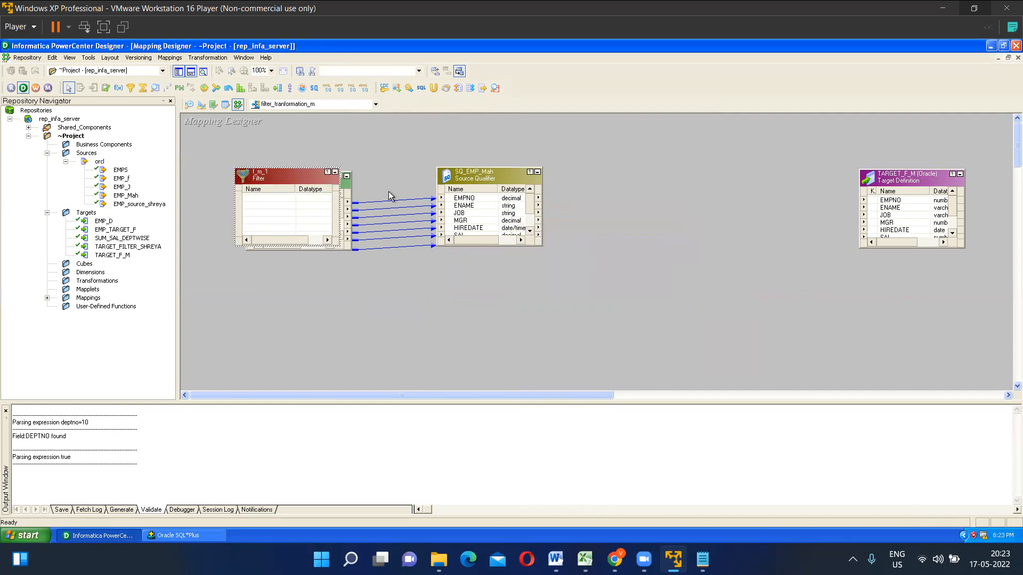
drag(283, 174, 657, 174)
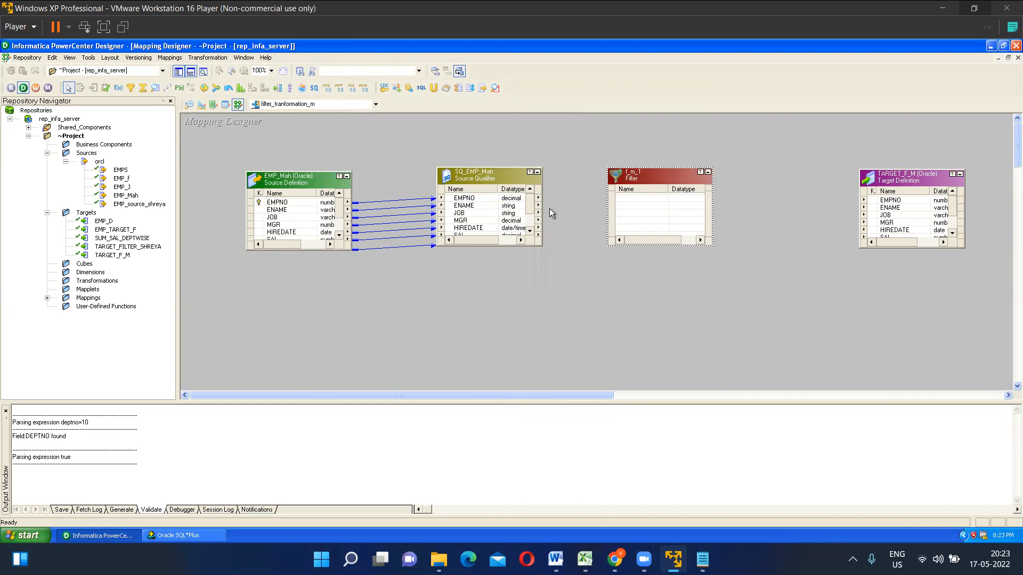
click(481, 199)
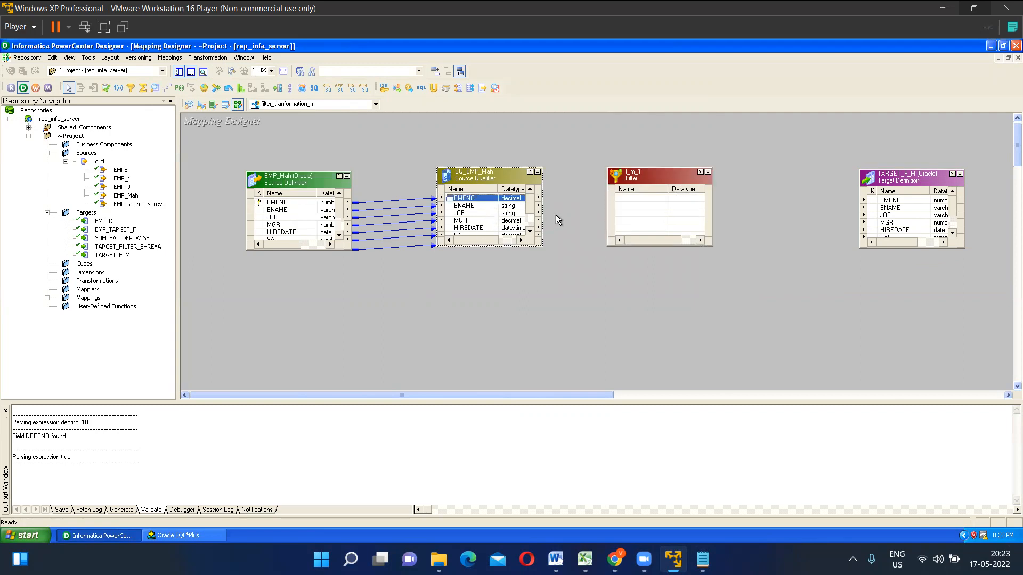
drag(530, 200, 588, 200)
shift+click(489, 228)
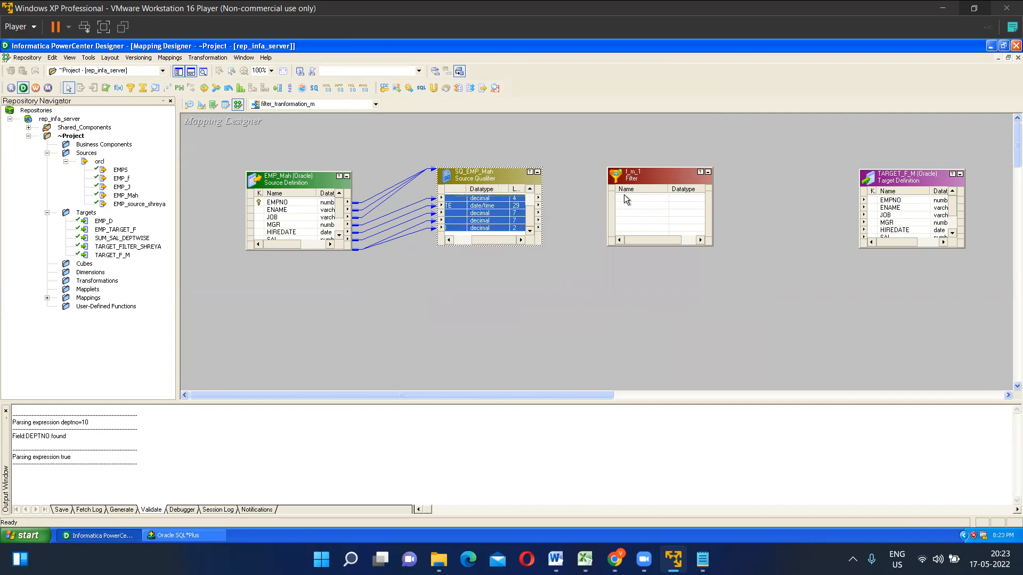
drag(513, 201, 634, 205)
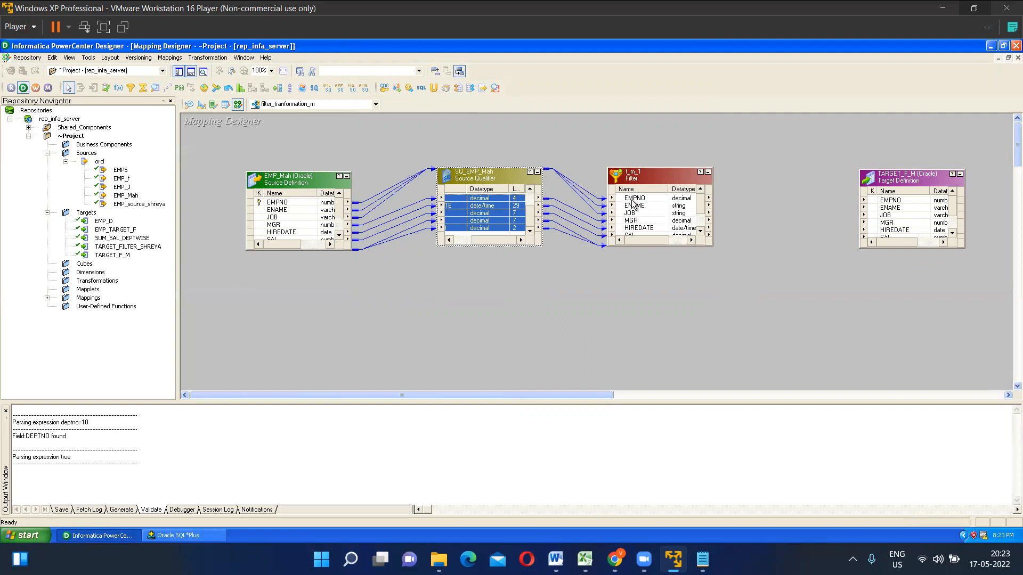
Lay out EMP_Mah, SQ_EMP_Mah, f_m_1 and TARGET_F_M in a left-to-right row.
right_click(475, 303)
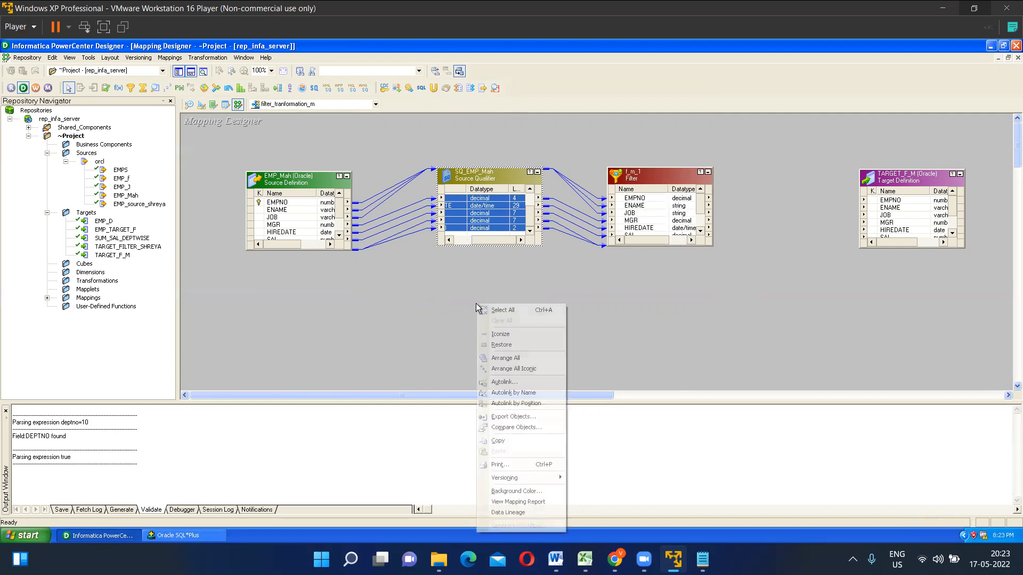
click(529, 359)
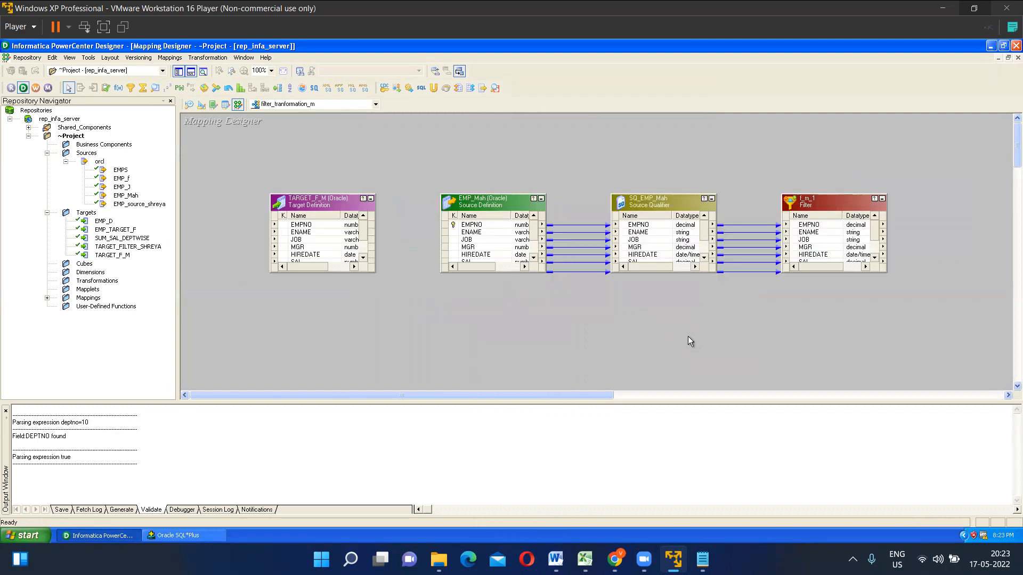
drag(318, 208, 963, 211)
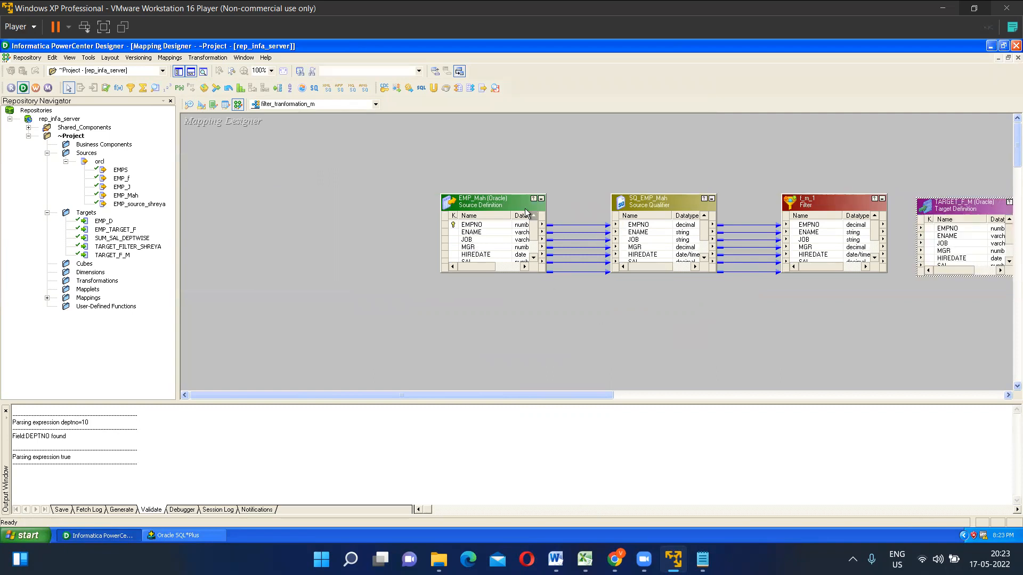
drag(454, 199, 276, 193)
drag(656, 203, 448, 203)
drag(805, 207, 634, 200)
click(940, 209)
drag(941, 209, 831, 206)
Link f_m_1's ports EMPNO through DEPTNO to TARGET_F_M, rearrange, and save with Ctrl+S.
drag(641, 222, 839, 229)
shift+click(655, 247)
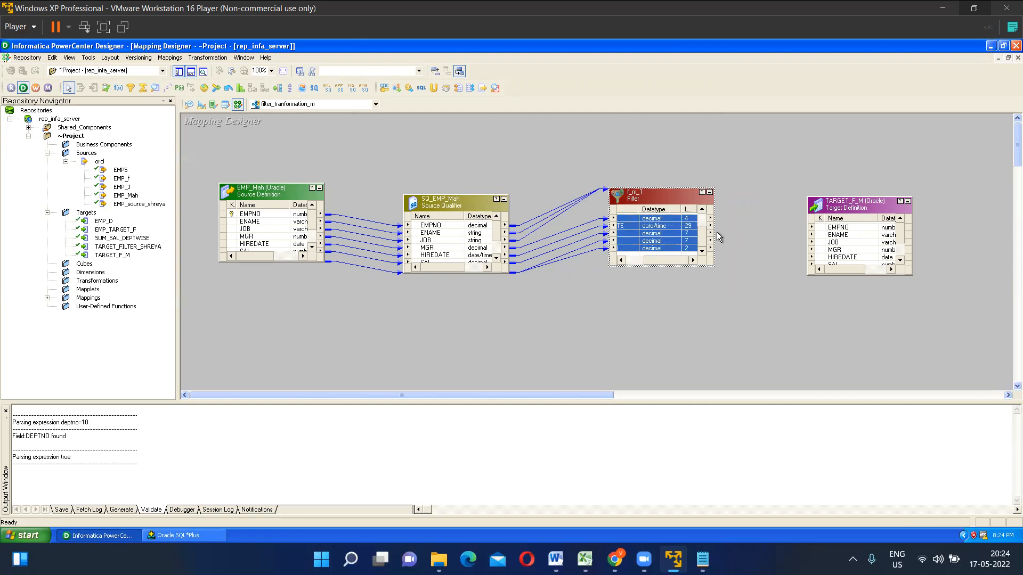
drag(689, 223, 844, 234)
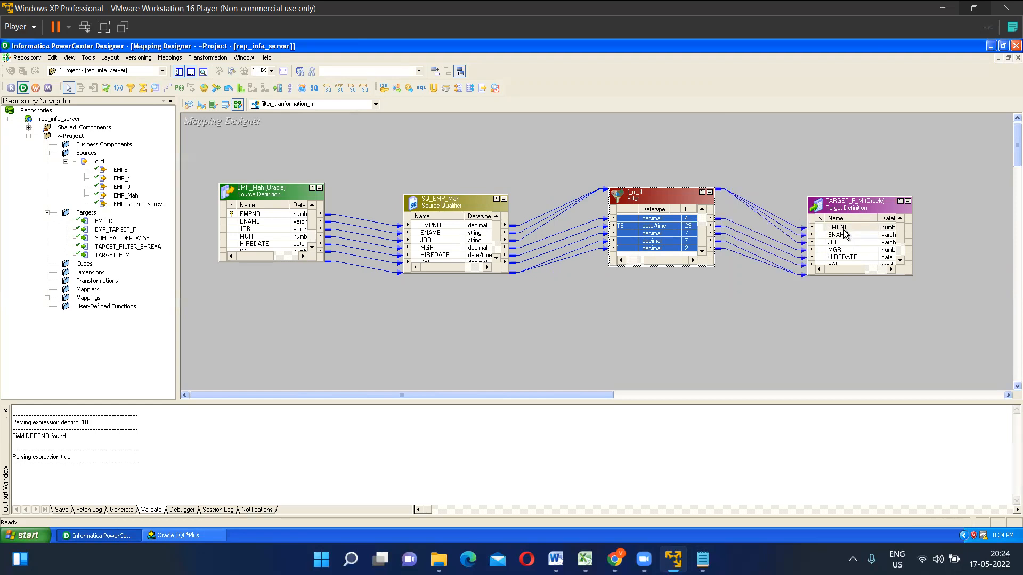
right_click(664, 328)
click(710, 154)
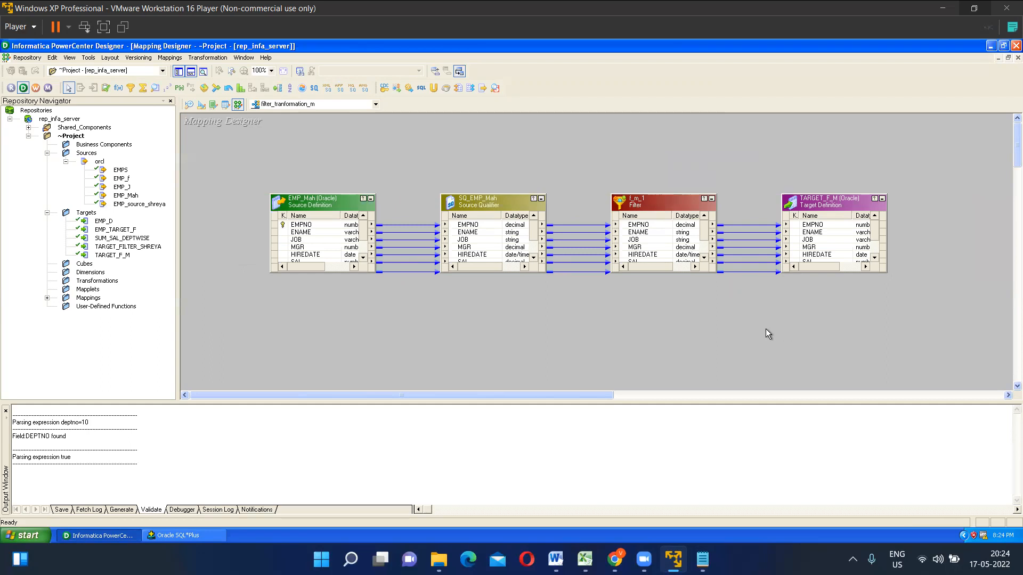
key(ctrl+s)
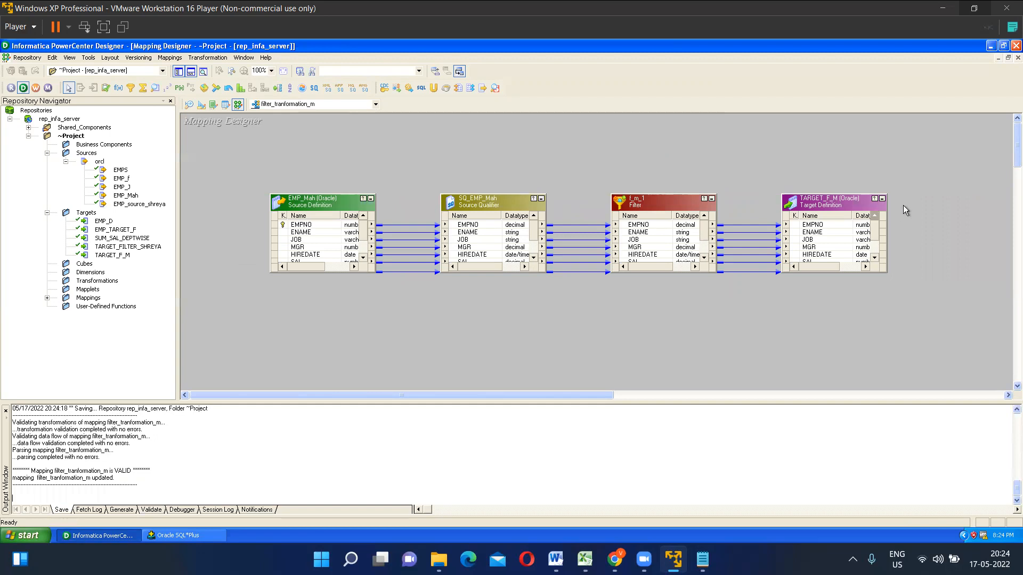
Set the f_m_1 filter condition to deptno=10 in the Expression Editor and validate it.
double_click(673, 204)
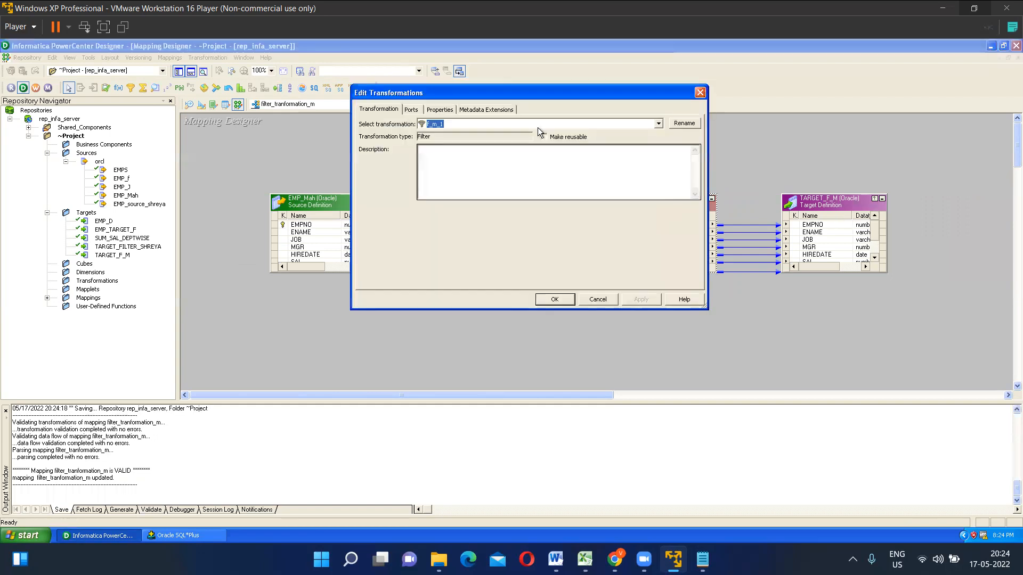
click(440, 109)
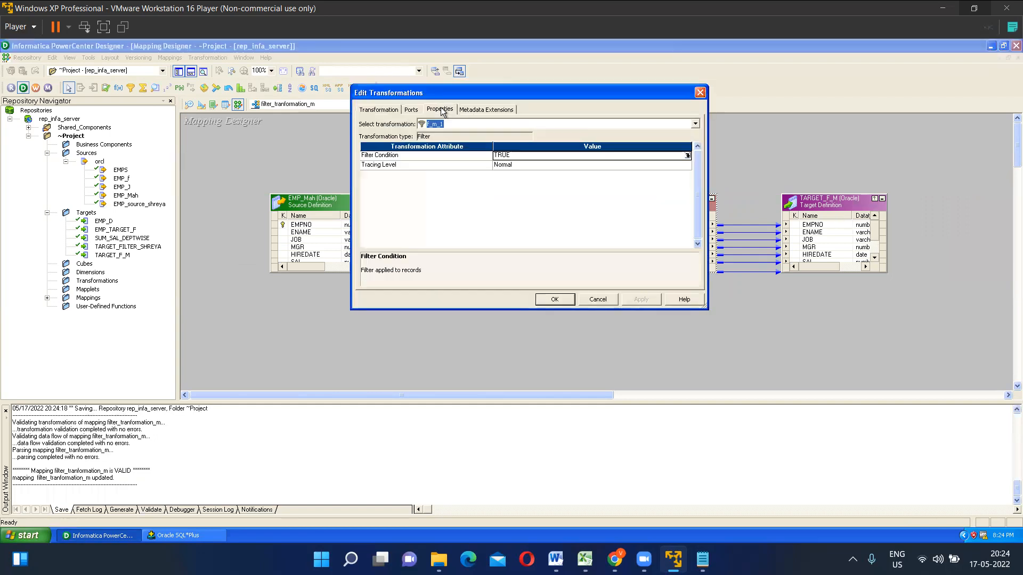
click(687, 157)
click(687, 156)
double_click(365, 177)
text(deptno=10)
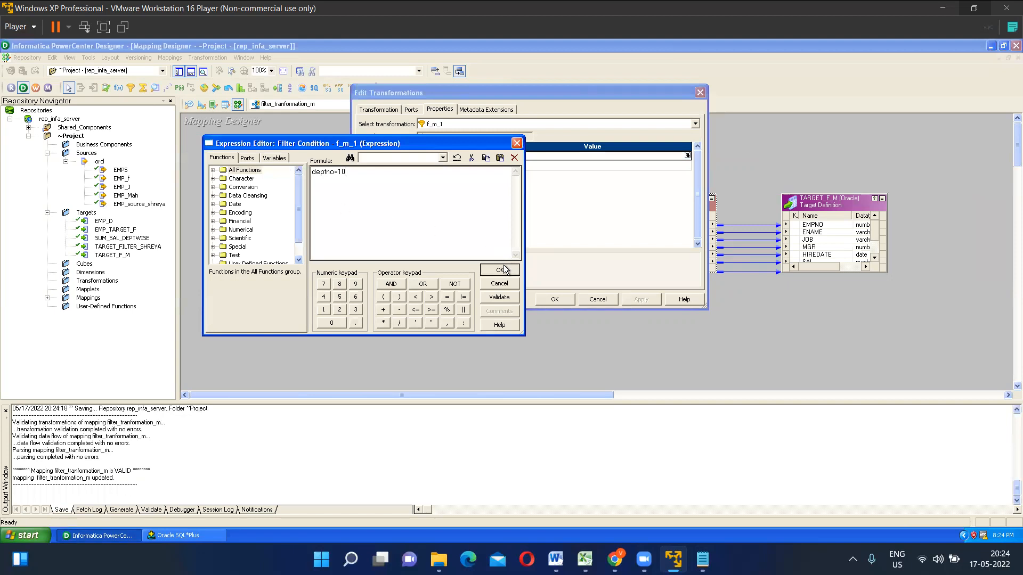
click(499, 296)
click(502, 302)
click(554, 299)
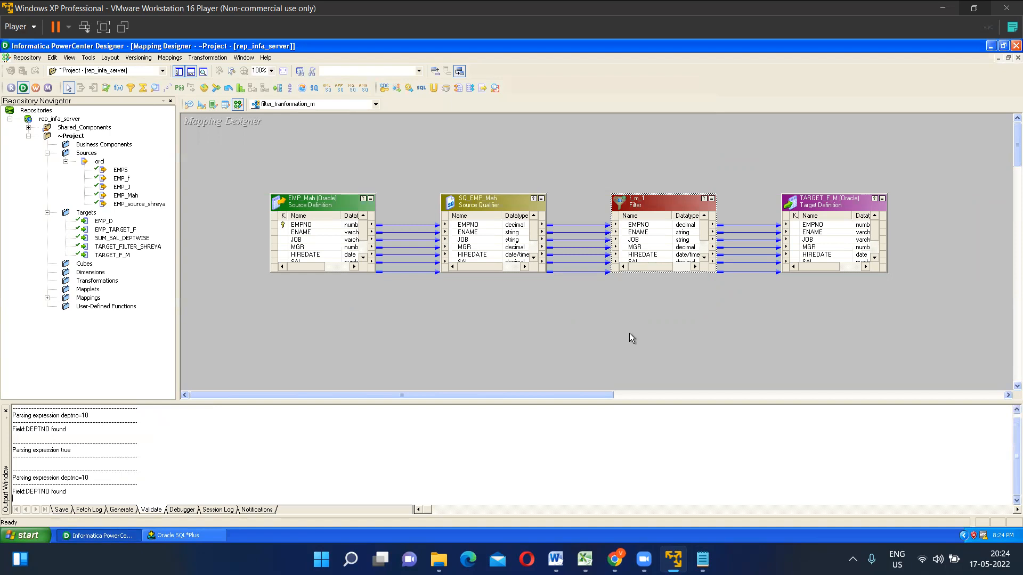
Save the mapping with Ctrl+S, dismissing the no-changes notice on the second save.
key(ctrl+s)
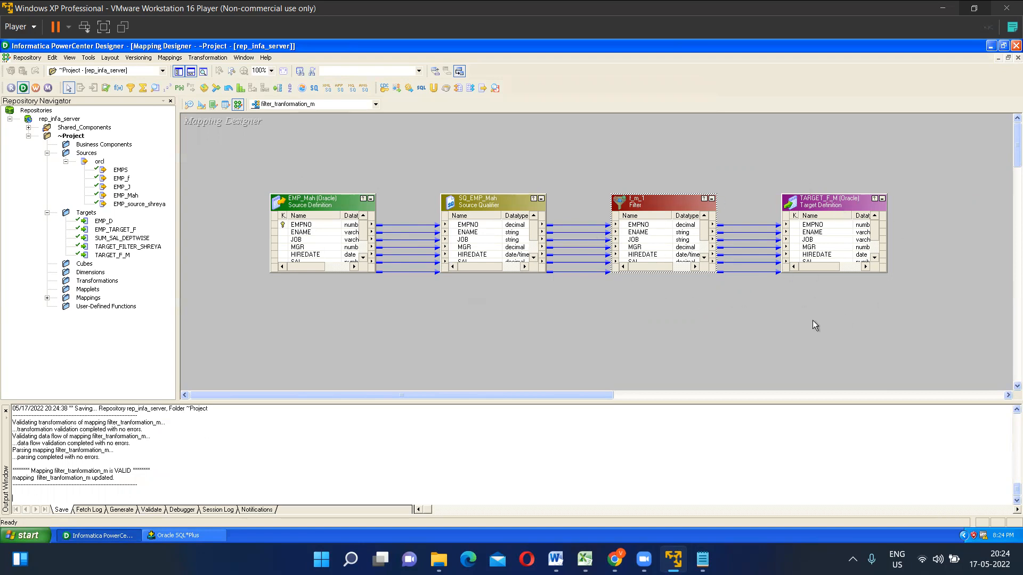
key(ctrl+s)
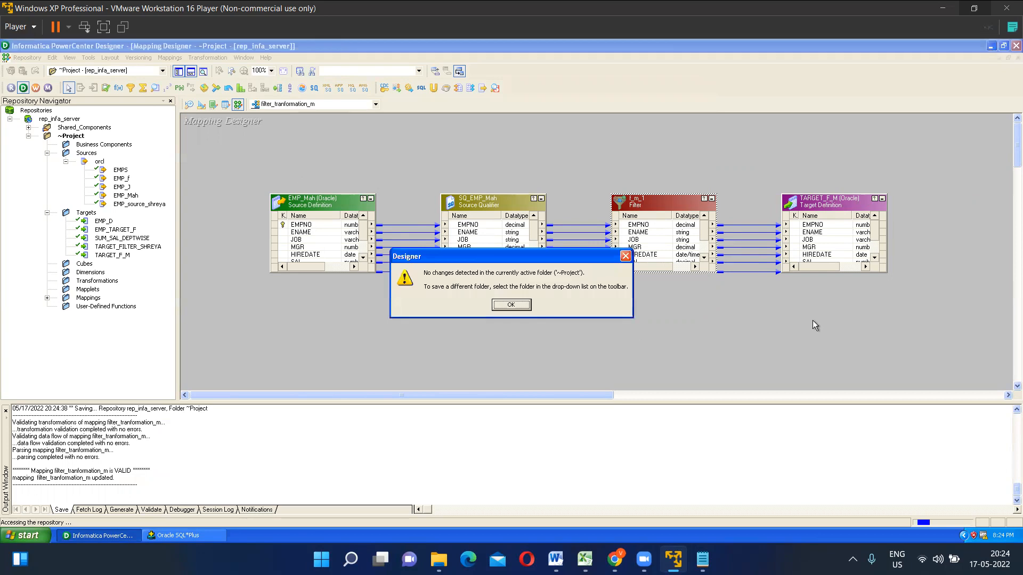
click(511, 305)
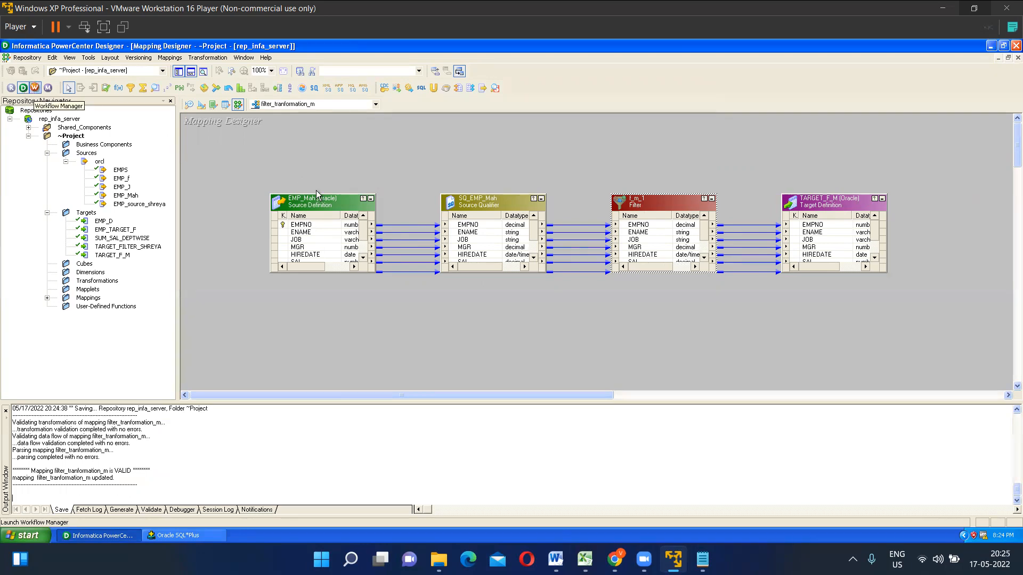
Start Generate Workflow with a non-reusable session and the wf_m name prefix.
right_click(539, 315)
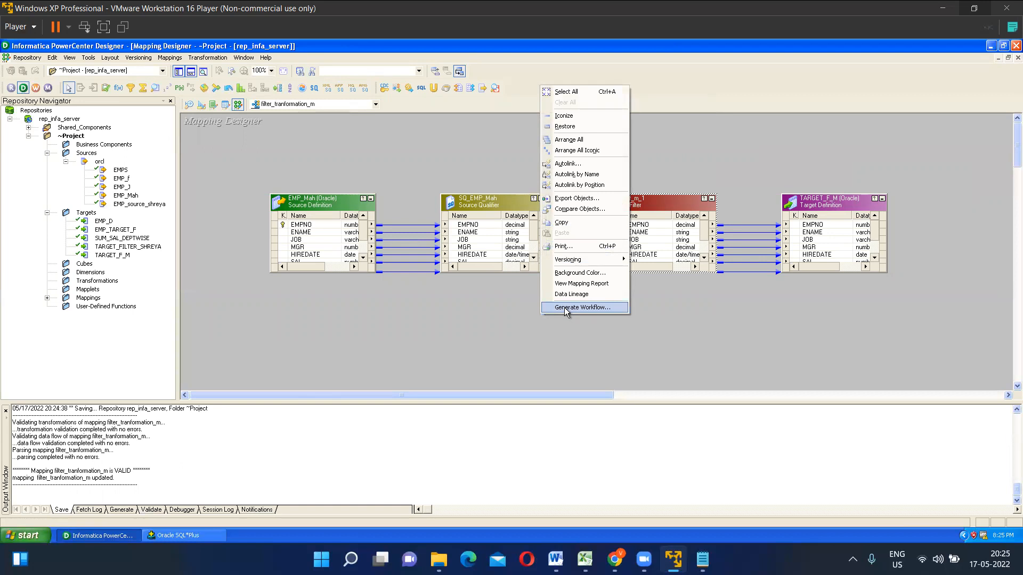
click(566, 309)
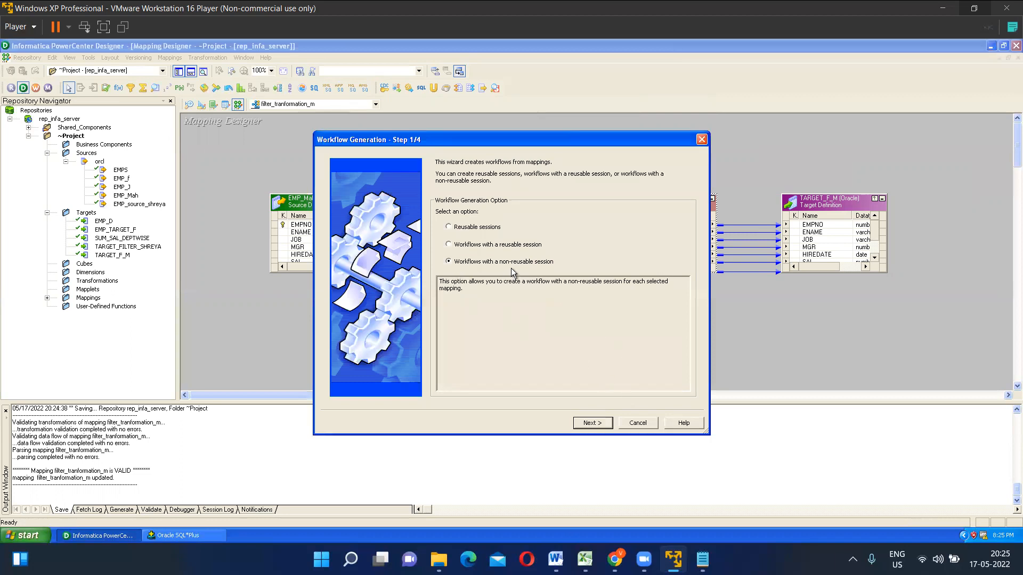
click(592, 423)
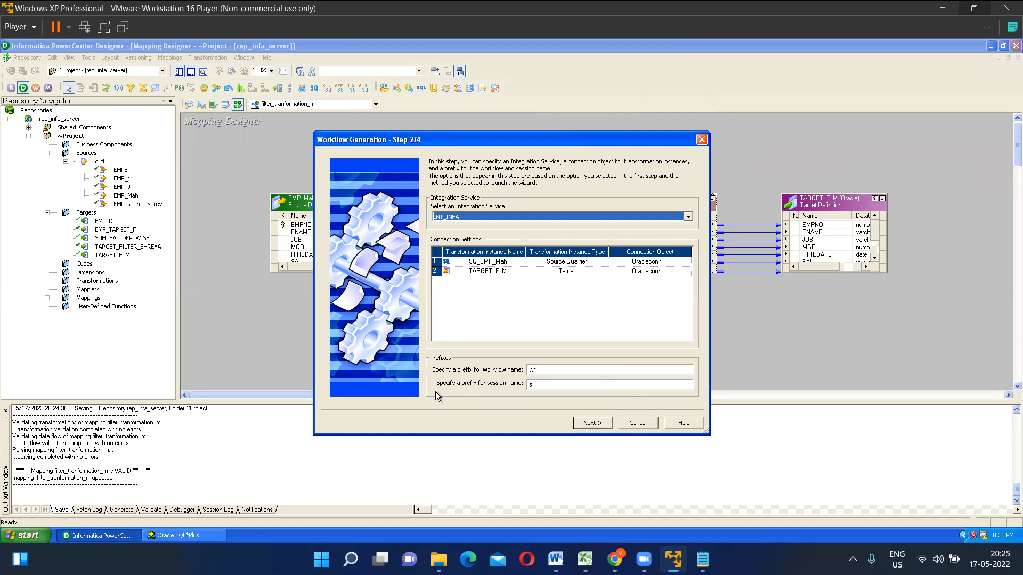
click(551, 370)
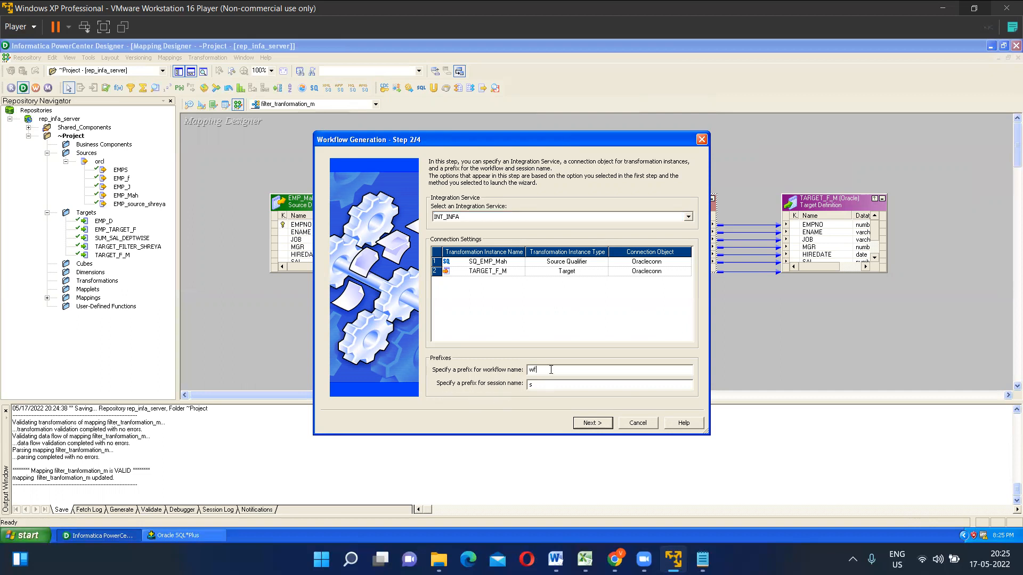
text(mm)
Finish generating wf_m_filter_tranformation_m, then launch Workflow Manager.
click(593, 423)
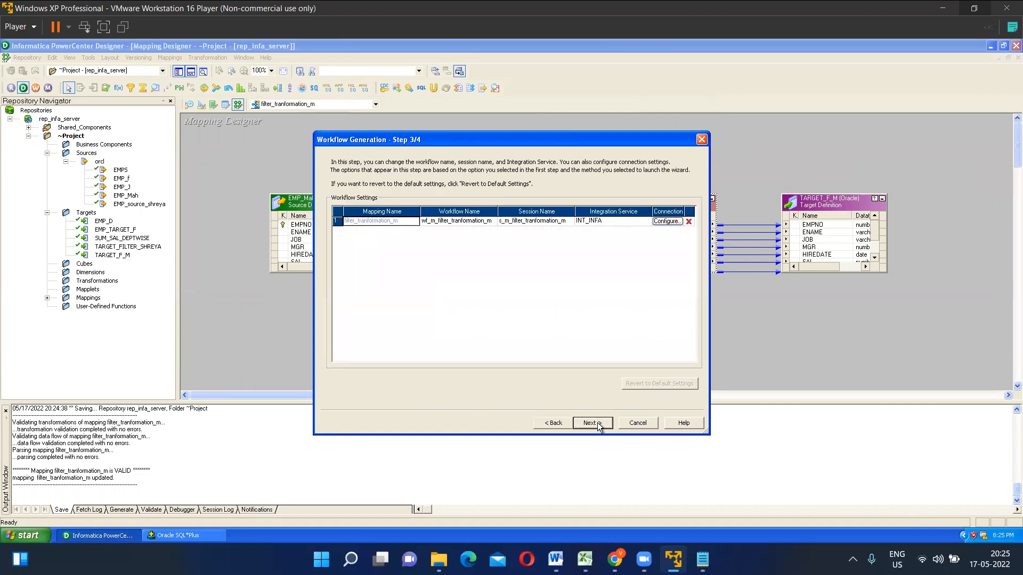
click(592, 423)
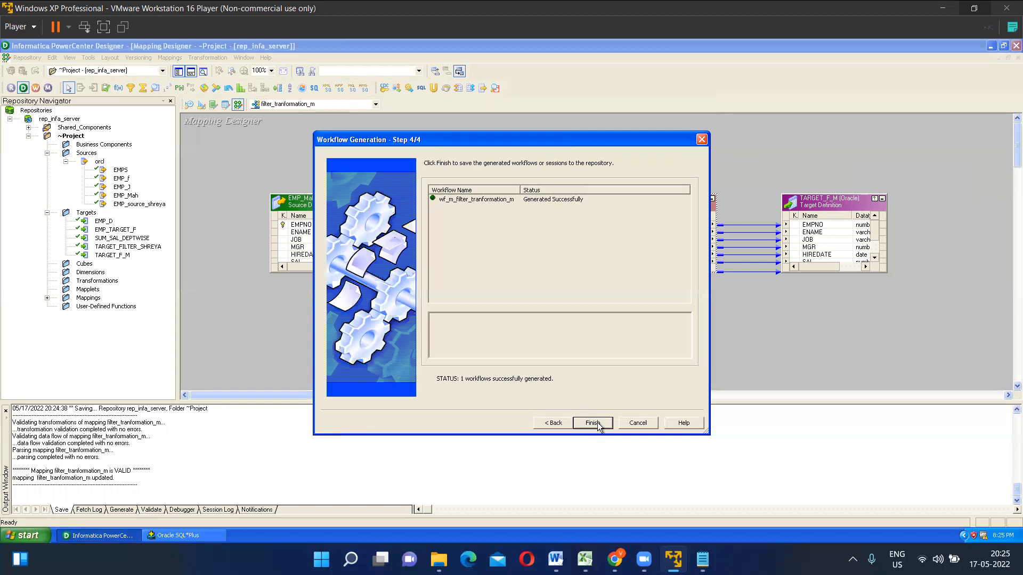
click(593, 423)
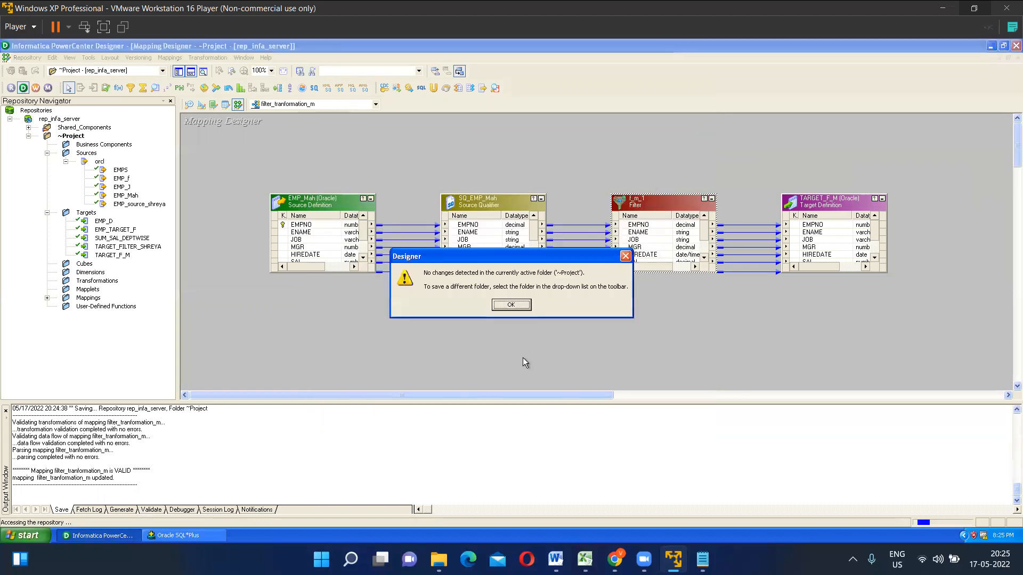
click(517, 314)
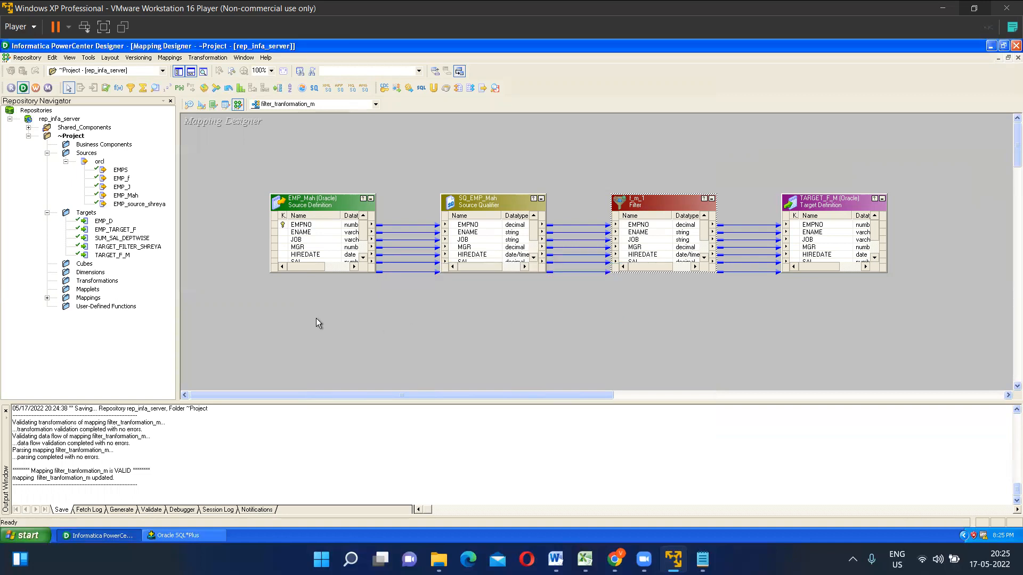
click(35, 88)
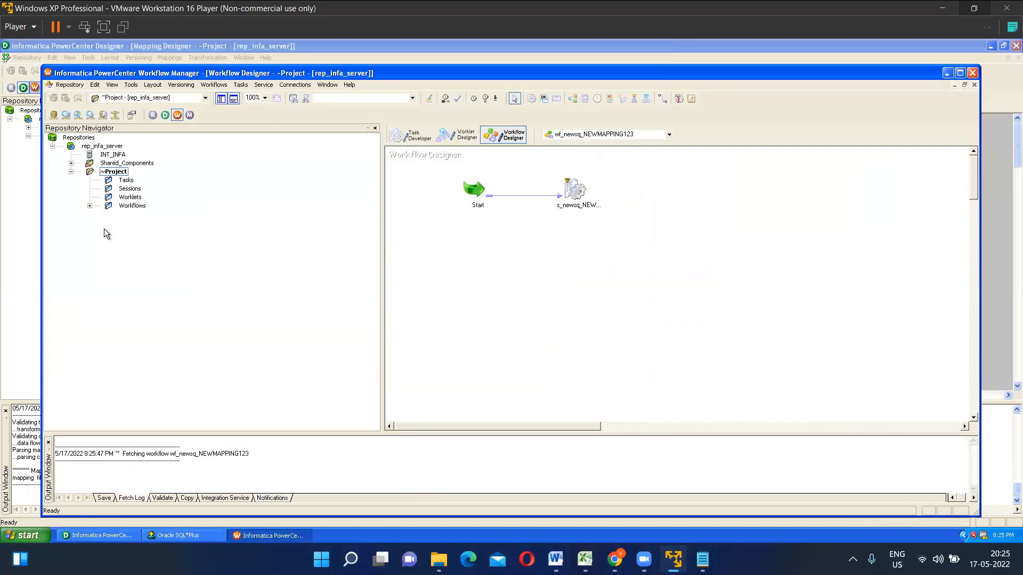
Expand the ~Project Workflows folder in the Repository Navigator to show wf_m_filter_tranformation_m.
click(90, 206)
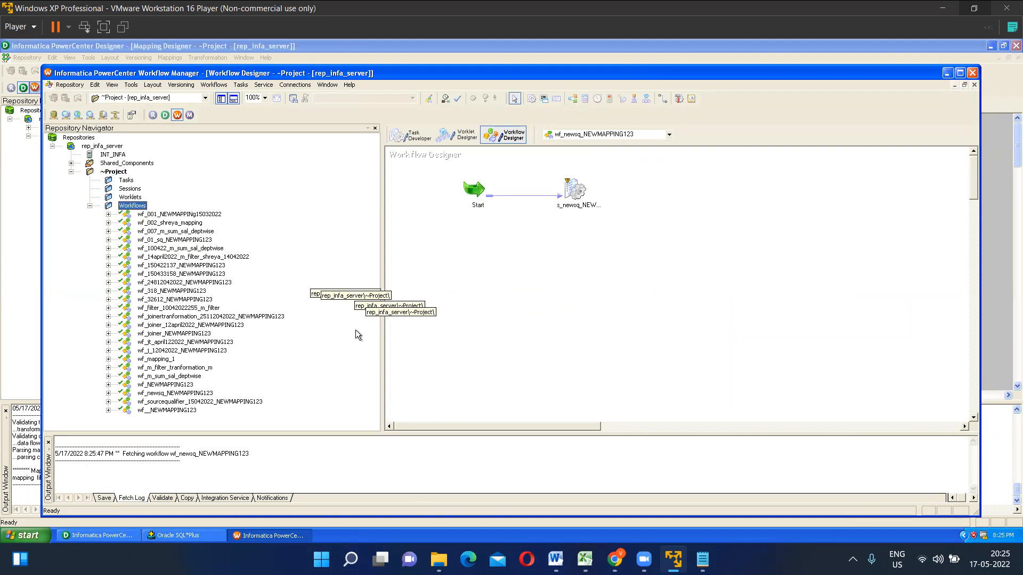
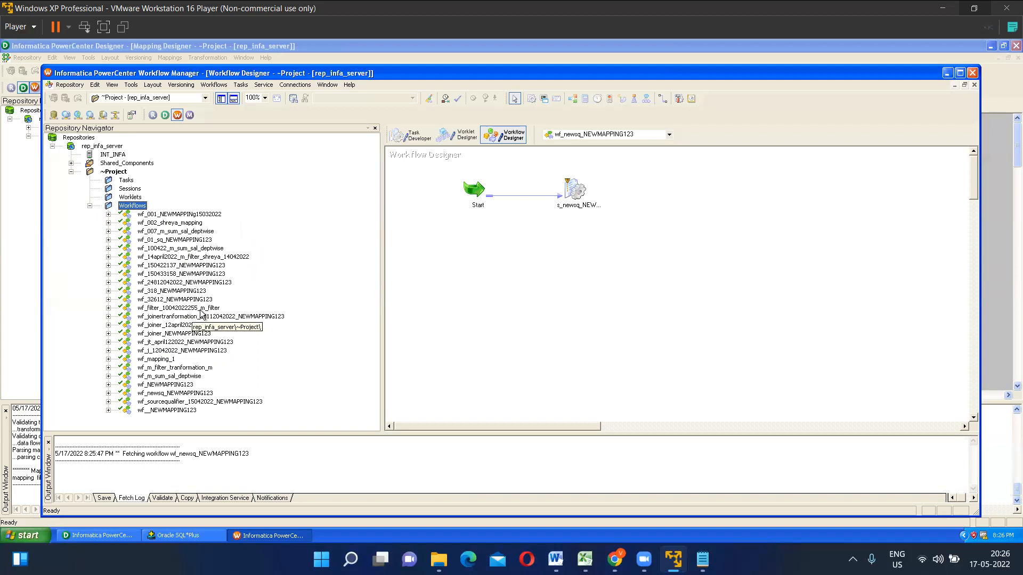
Browse the Repository Navigator workflows and select wf_m_filter_tranformation_m.
click(108, 308)
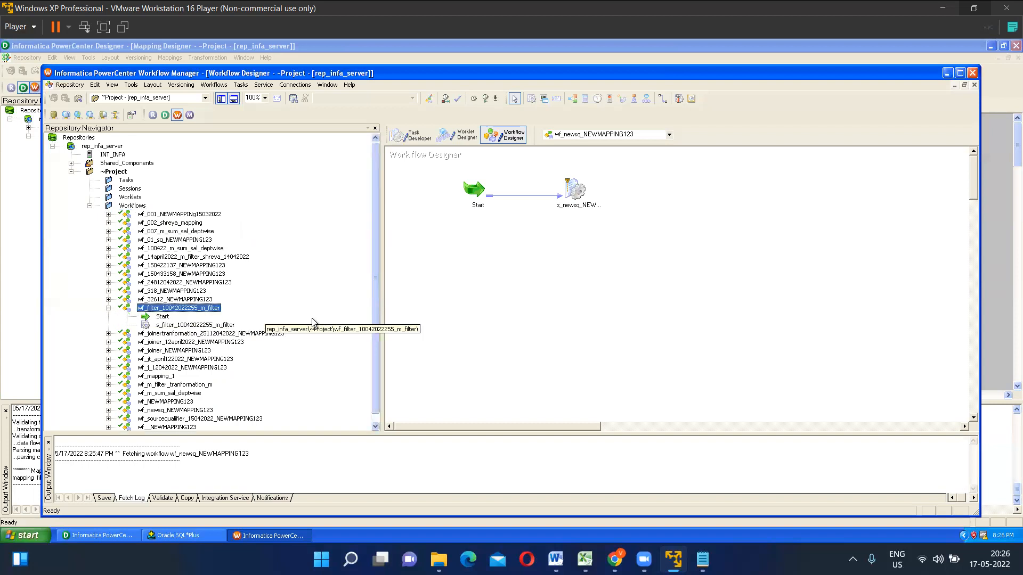
drag(376, 276, 373, 305)
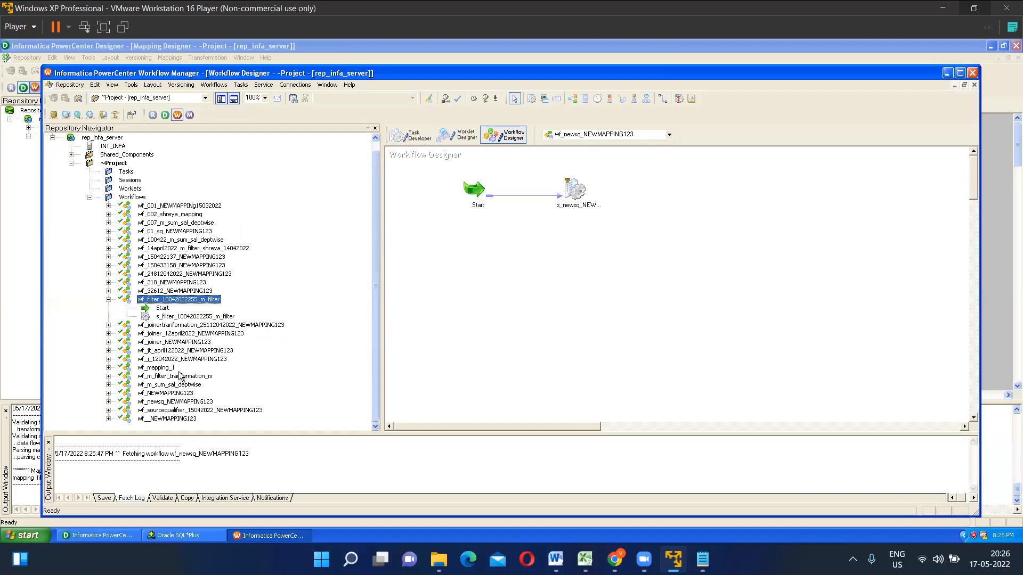
click(174, 376)
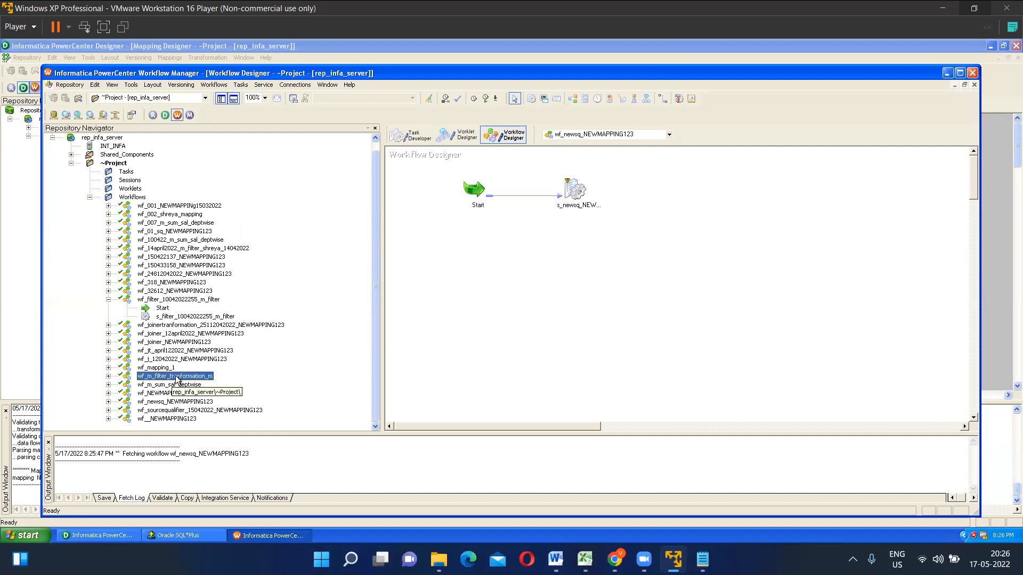
click(109, 300)
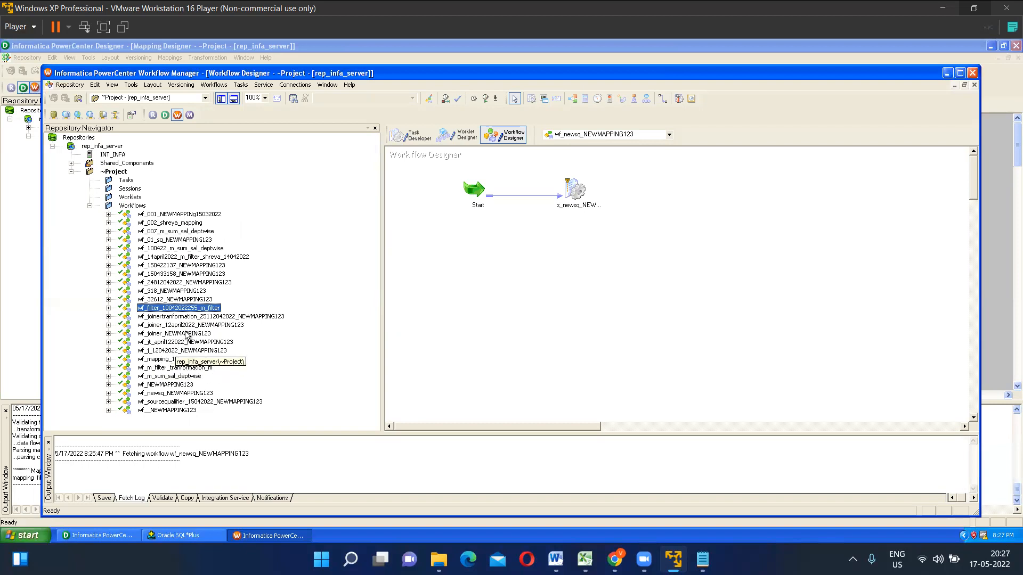
click(151, 360)
click(174, 368)
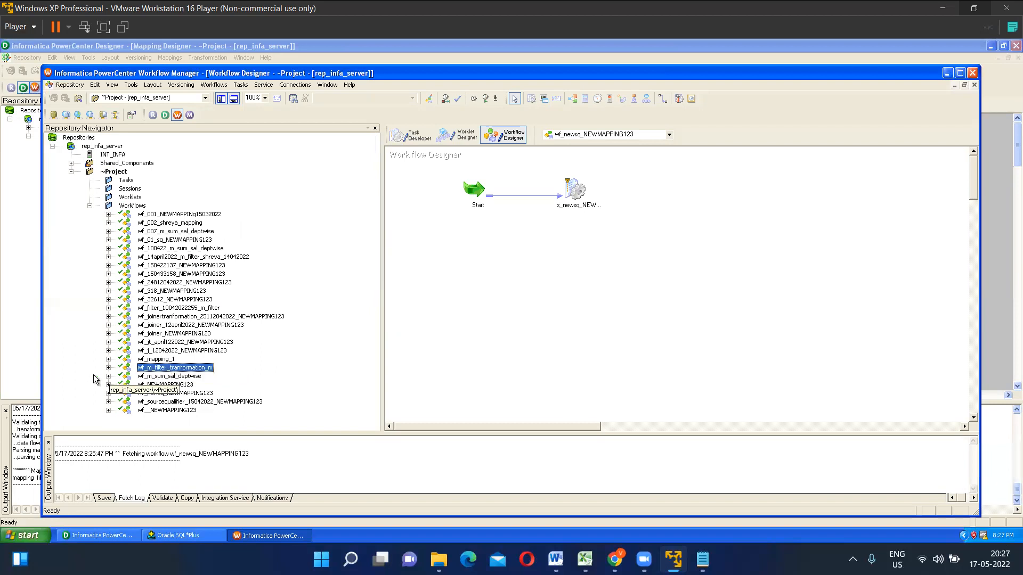
Drag wf_m_filter_tranformation_m onto the Workflow Designer canvas and open its session task.
click(108, 368)
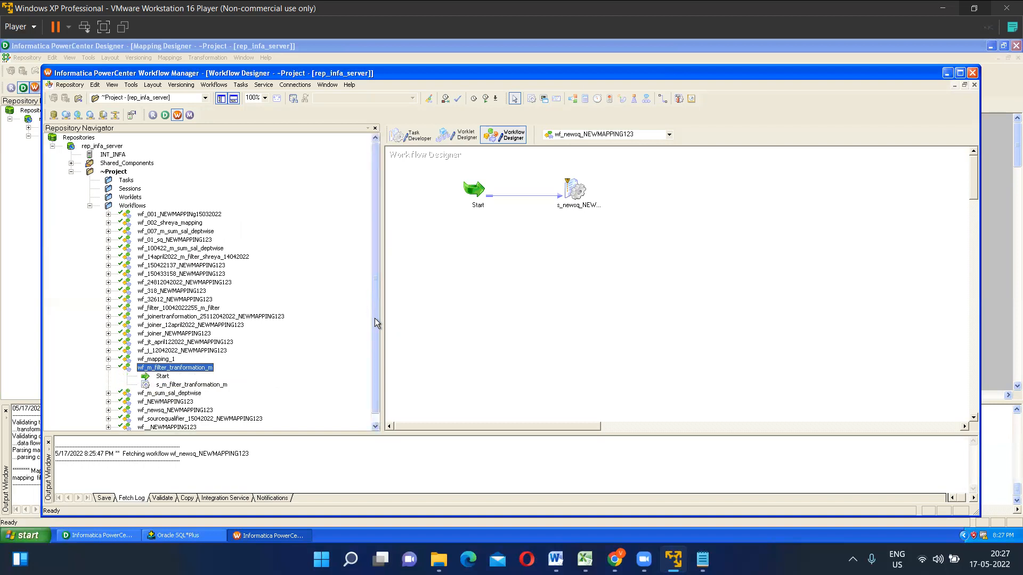
drag(375, 318, 376, 359)
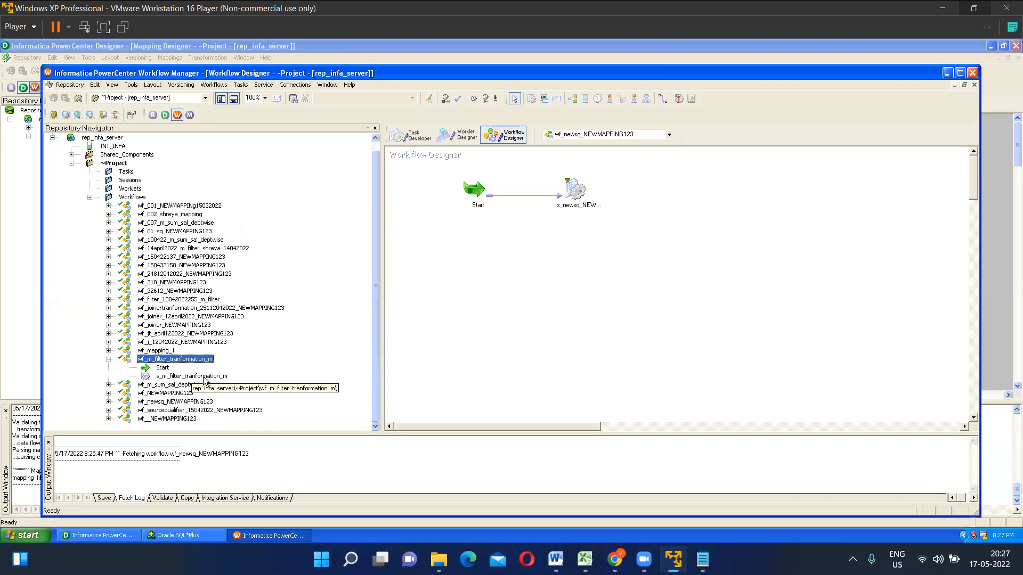
drag(204, 378, 527, 254)
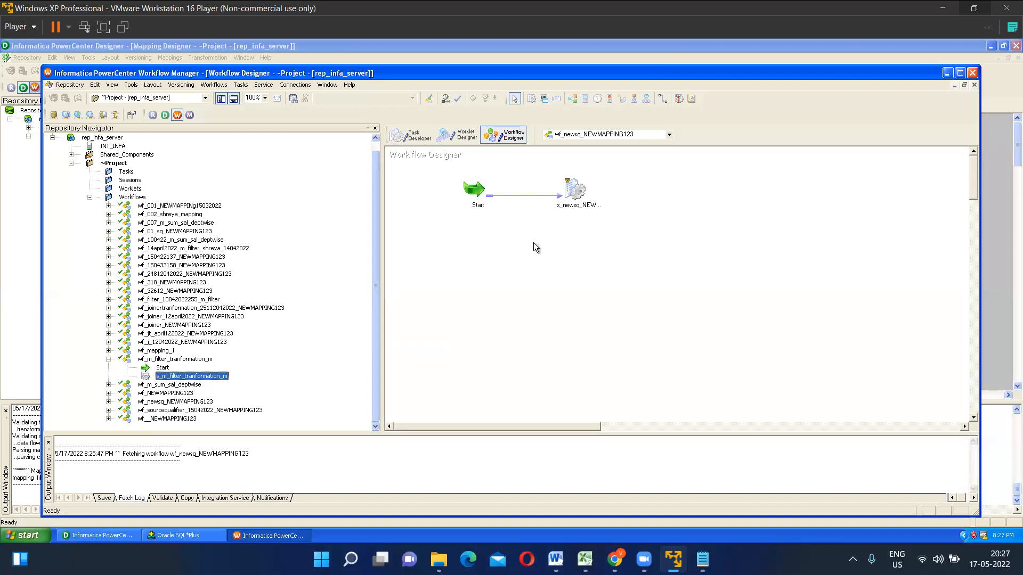
right_click(534, 246)
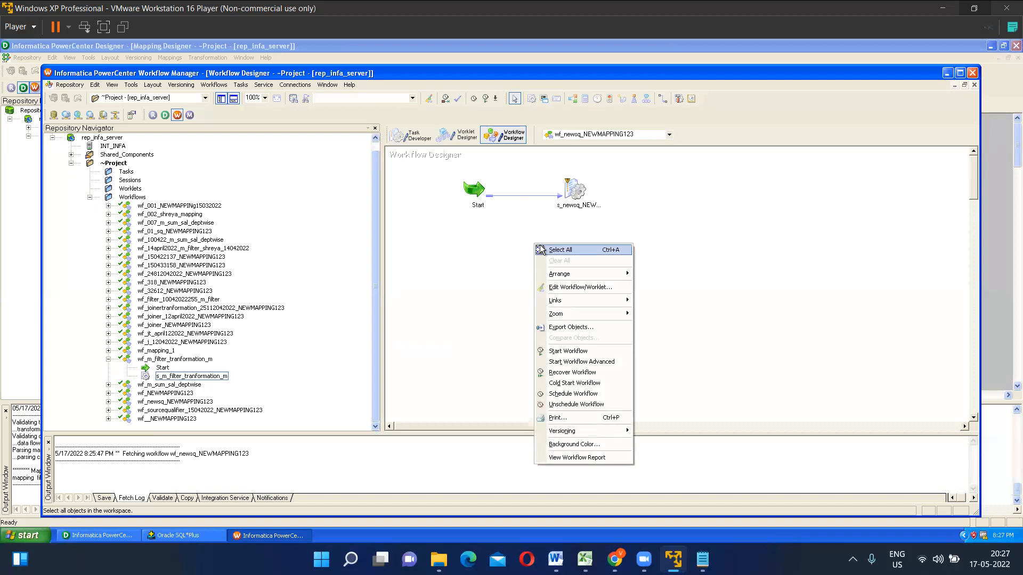
click(466, 249)
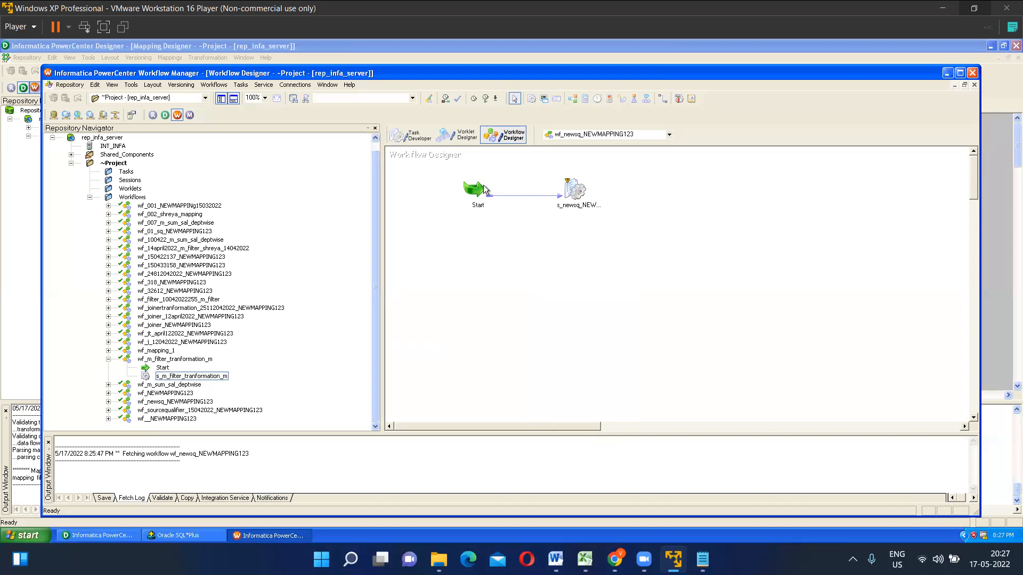
click(184, 378)
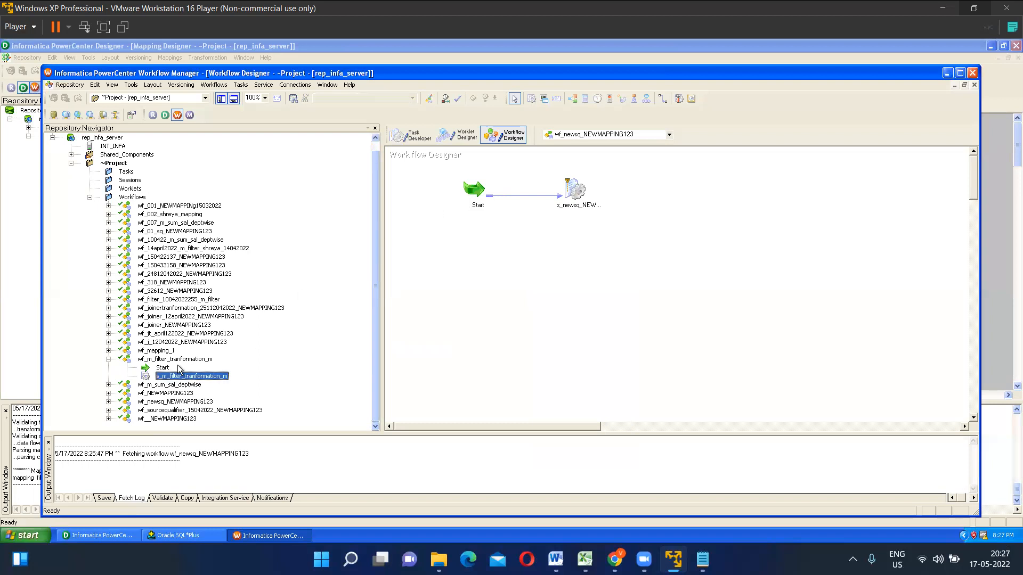
drag(176, 359, 511, 233)
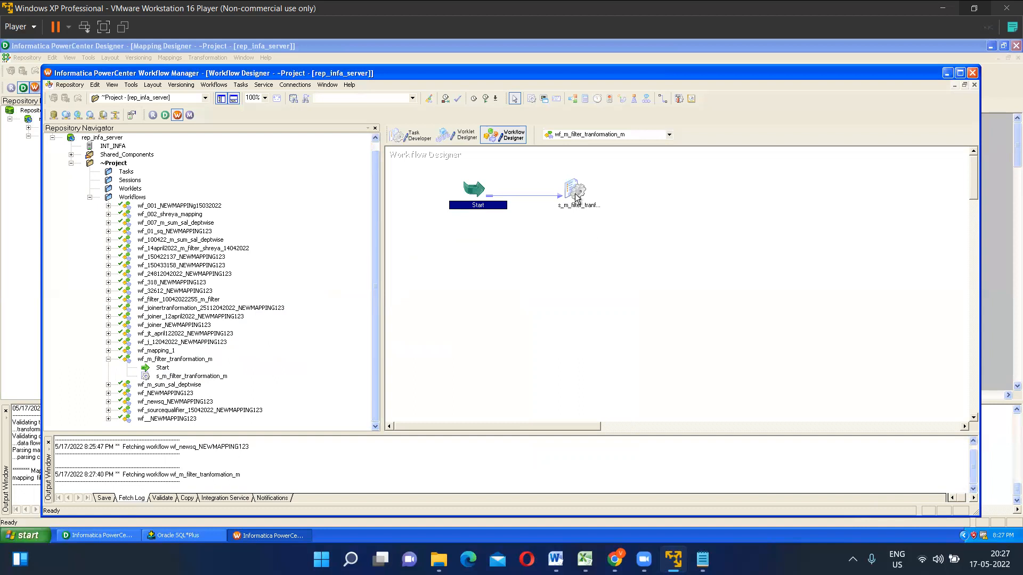
double_click(575, 197)
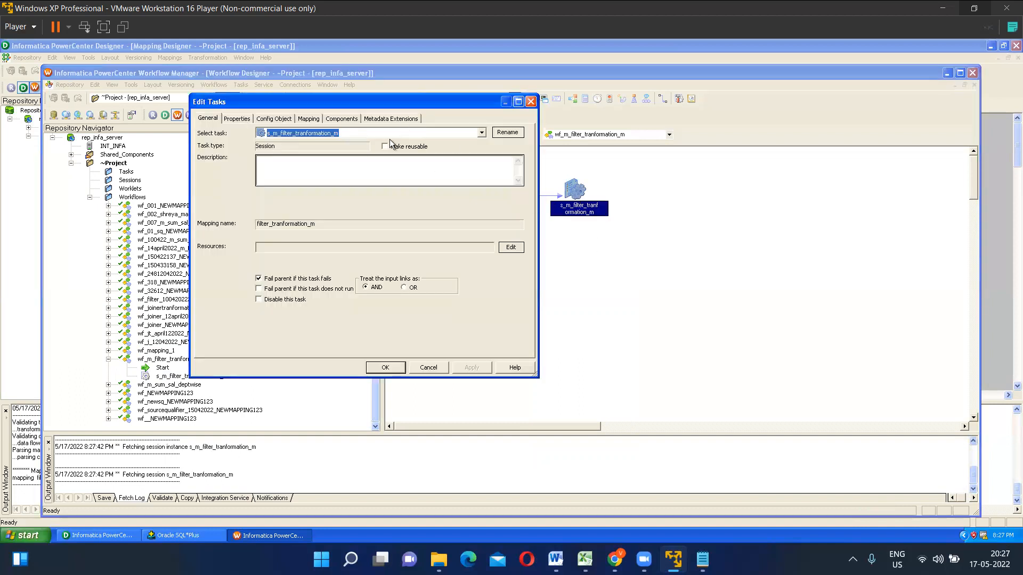
Review the session's Properties and Config Object settings, ending on Mapping with TARGET_F_M and f_m_1.
click(242, 119)
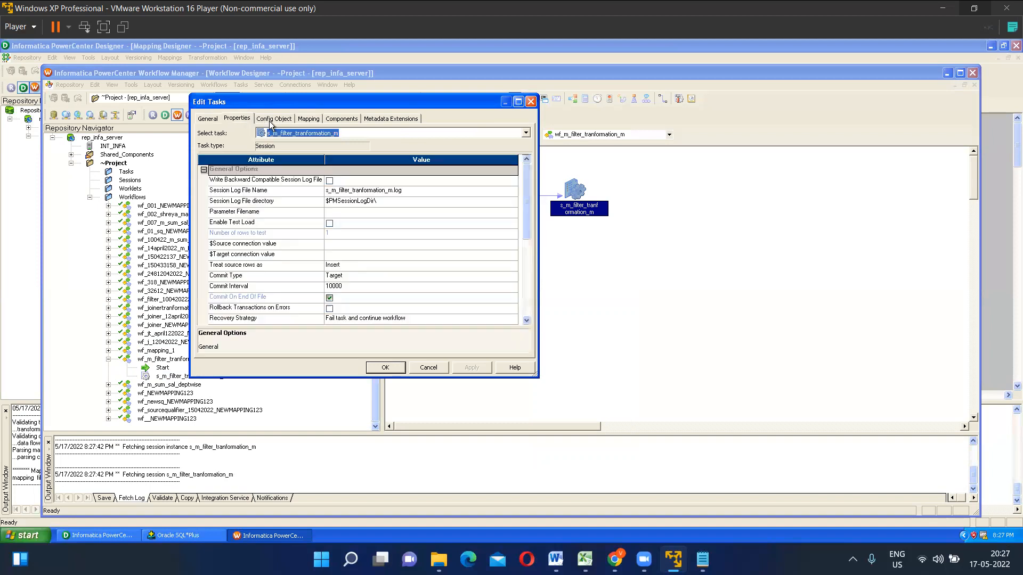
drag(411, 100, 635, 69)
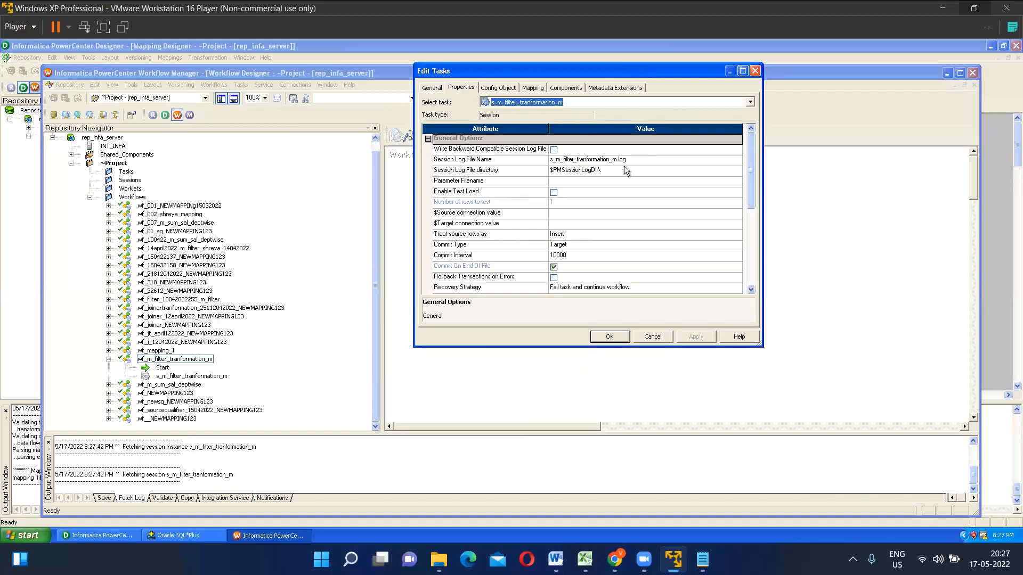
drag(749, 183, 486, 96)
click(491, 91)
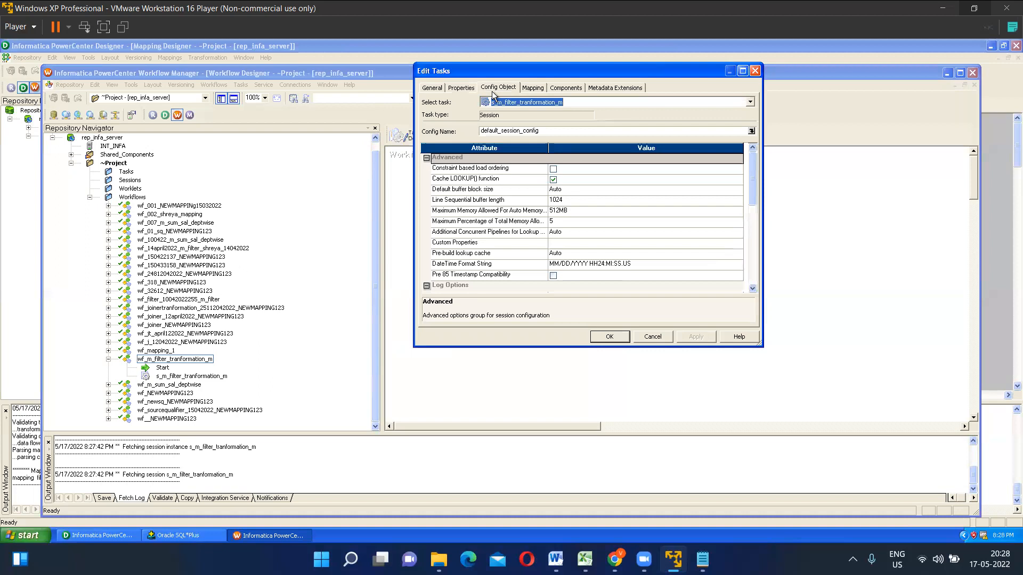
drag(749, 188, 759, 283)
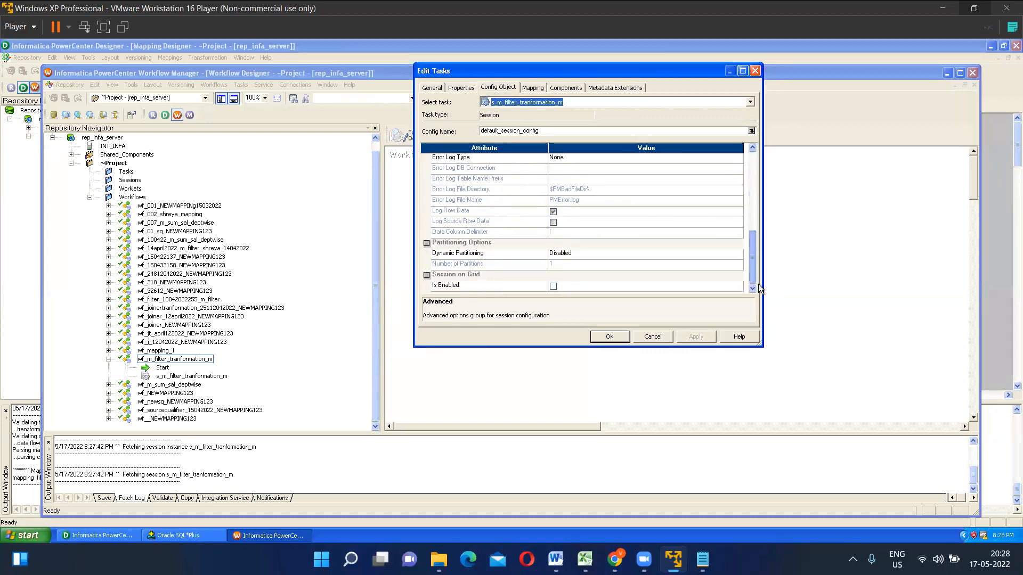
drag(758, 284, 760, 186)
click(532, 88)
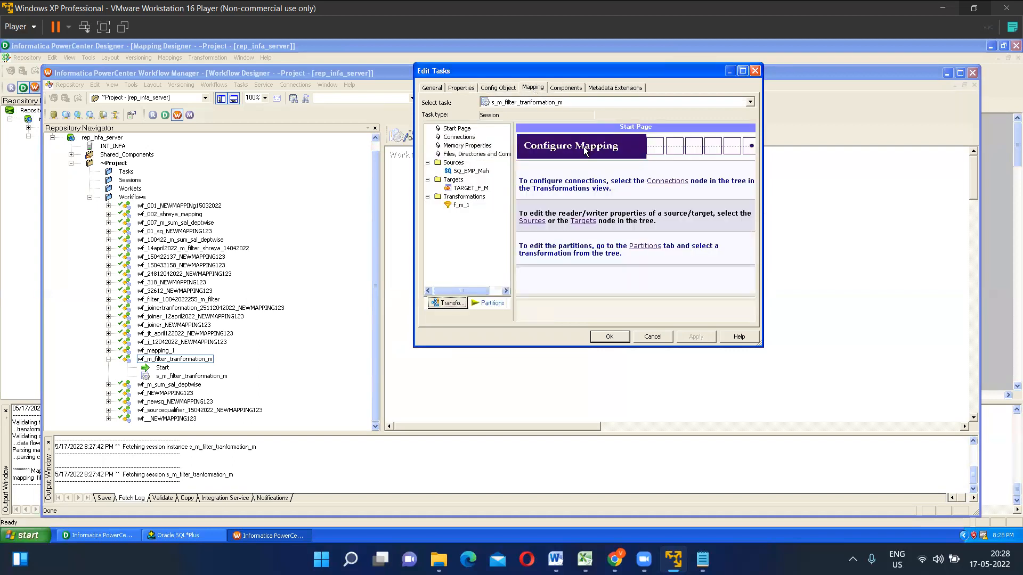
Select target TARGET_F_M and scroll its properties down to Target Table Name.
click(463, 189)
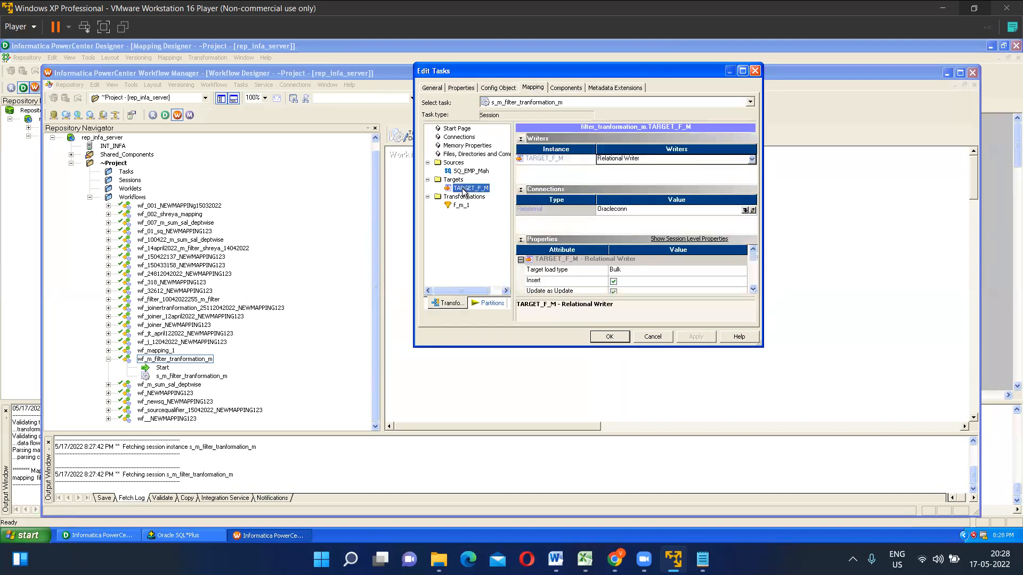
click(753, 290)
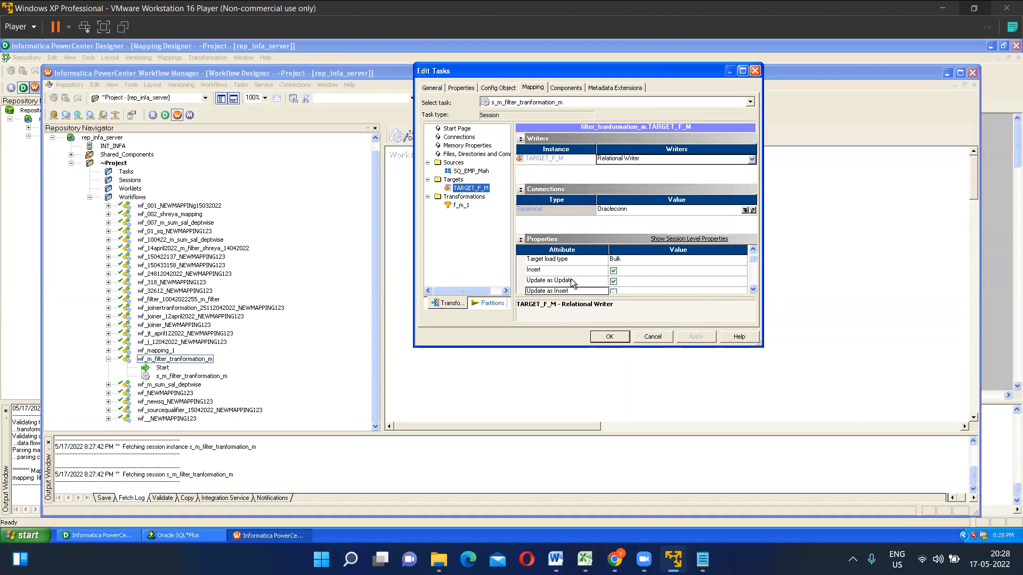
click(753, 289)
click(753, 289)
click(753, 289)
click(753, 289)
click(753, 289)
click(753, 289)
click(753, 289)
click(753, 289)
click(753, 289)
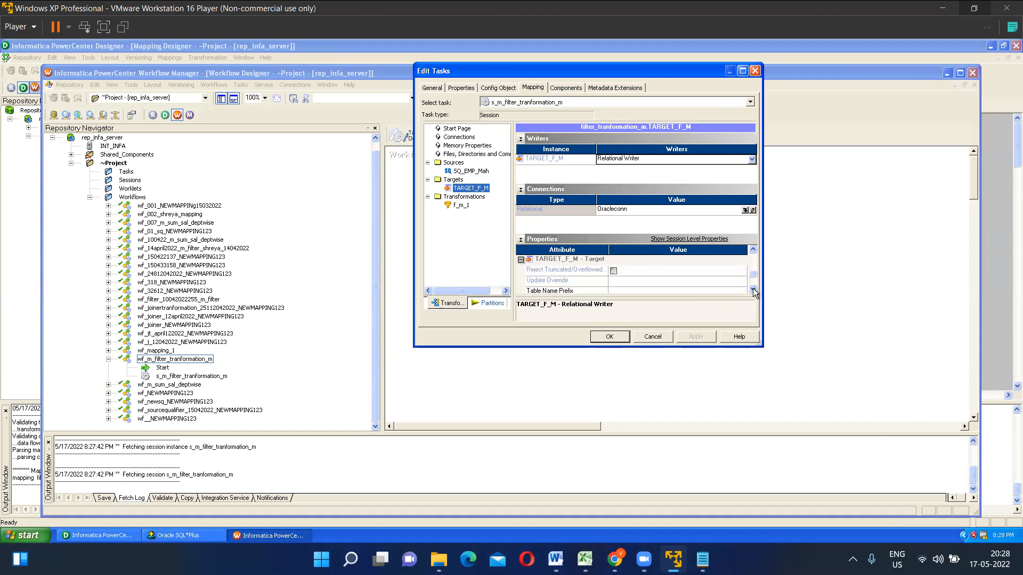
click(753, 289)
click(753, 290)
click(753, 289)
click(753, 289)
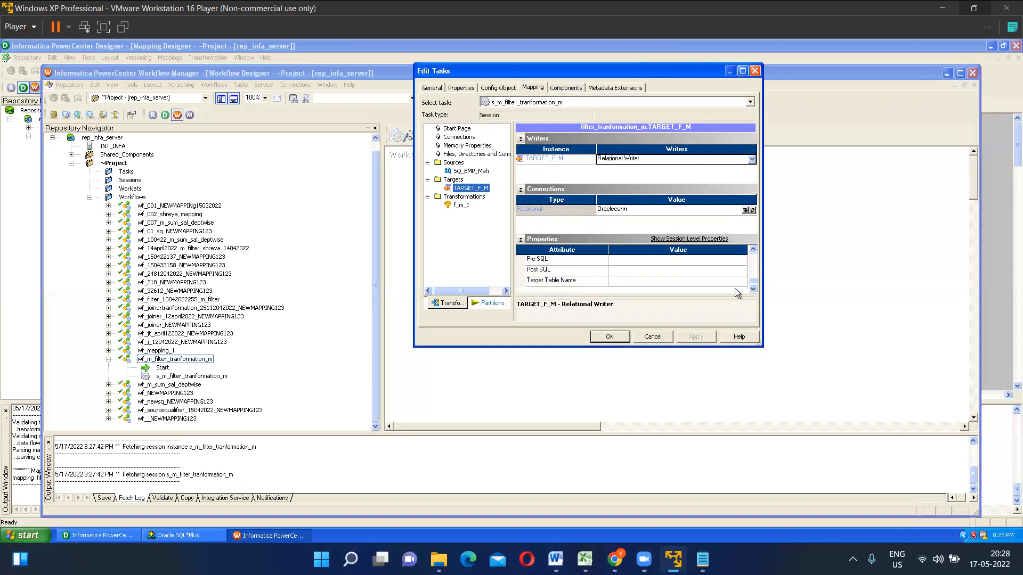
Replace the emp_f_m Target Table Name with target_f_m and confirm the session edit.
click(709, 282)
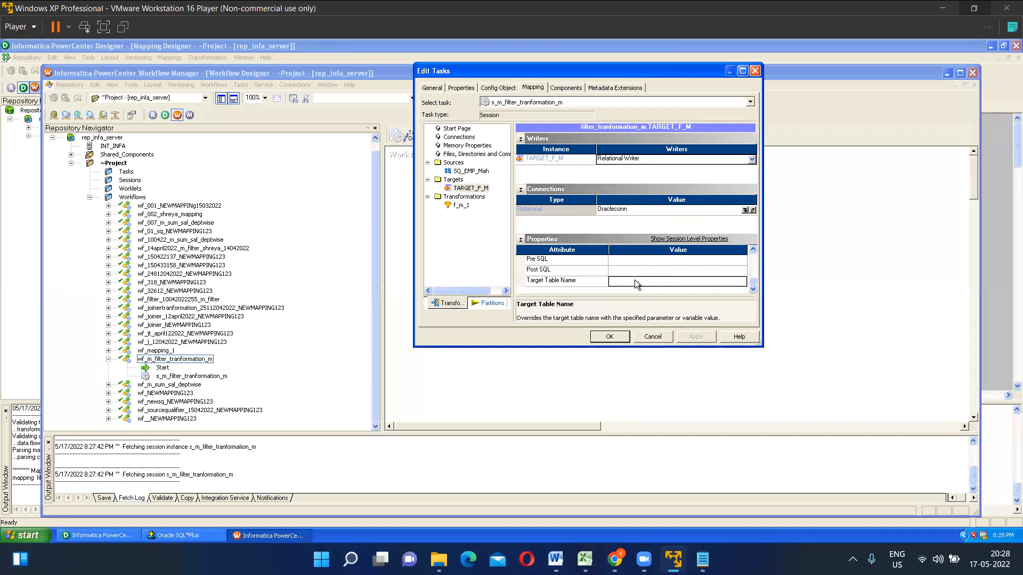
text(emp_f_m)
click(703, 560)
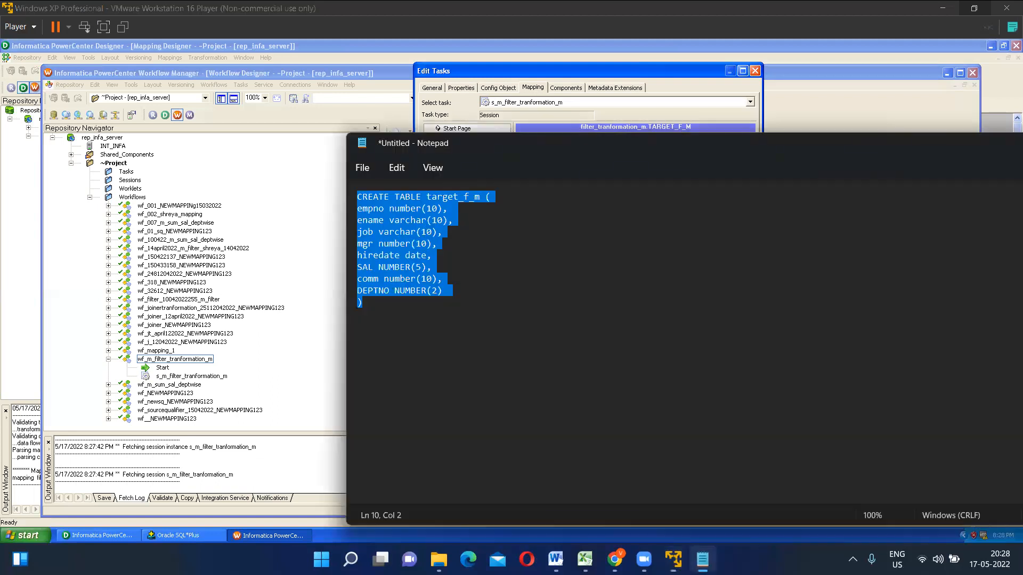
click(674, 559)
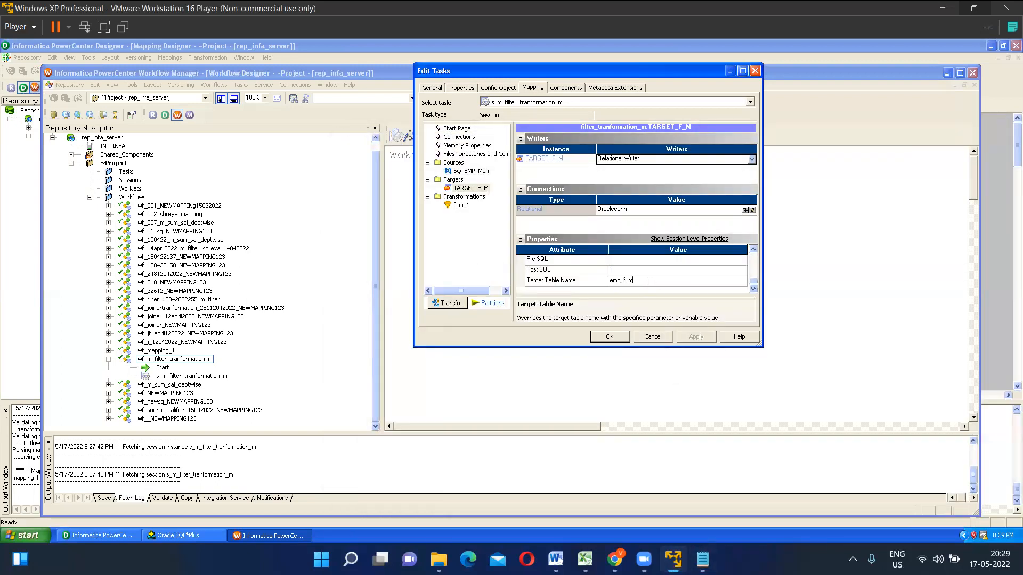
key(BackSpace)
key(BackSpace)
key(BackSpace)
key(BackSpace)
key(BackSpace)
key(BackSpace)
text(targ)
click(611, 337)
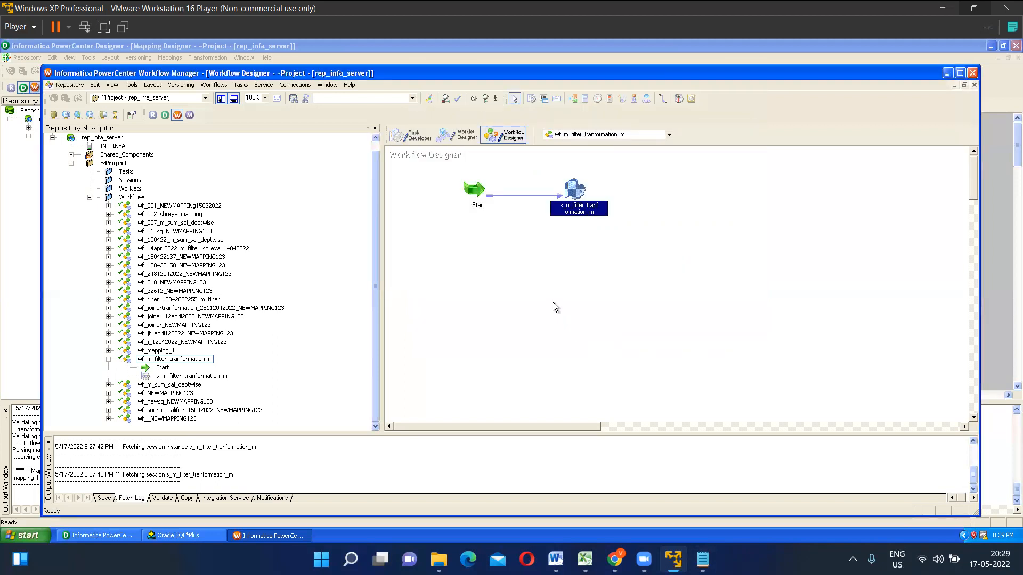
Save the workflow with Ctrl+S and start wf_m_filter_tranformation_m running.
key(ctrl+s)
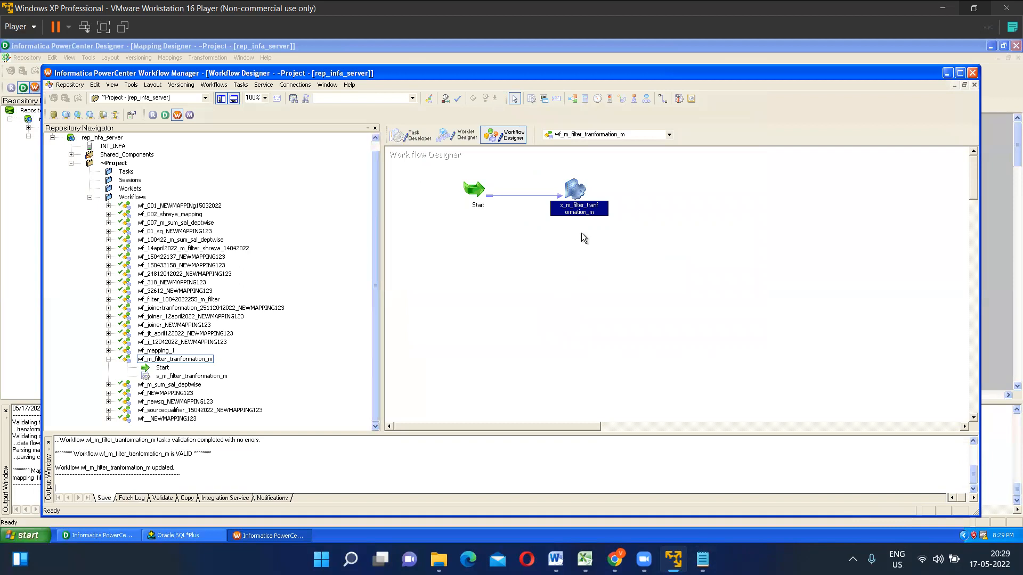
right_click(575, 200)
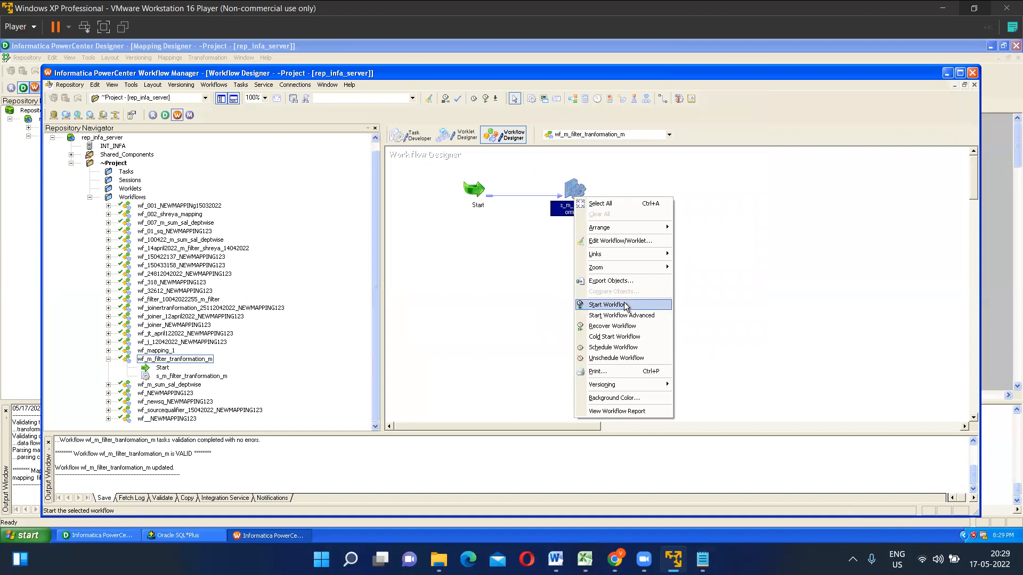
click(607, 304)
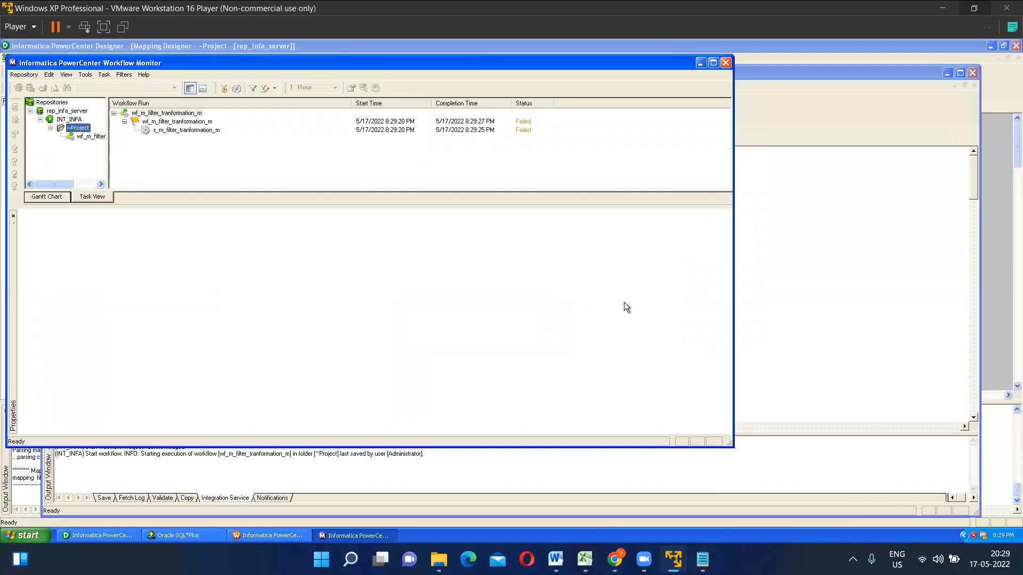
Open the workflow log for the failed wf_m_filter_tranformation_m run.
right_click(197, 125)
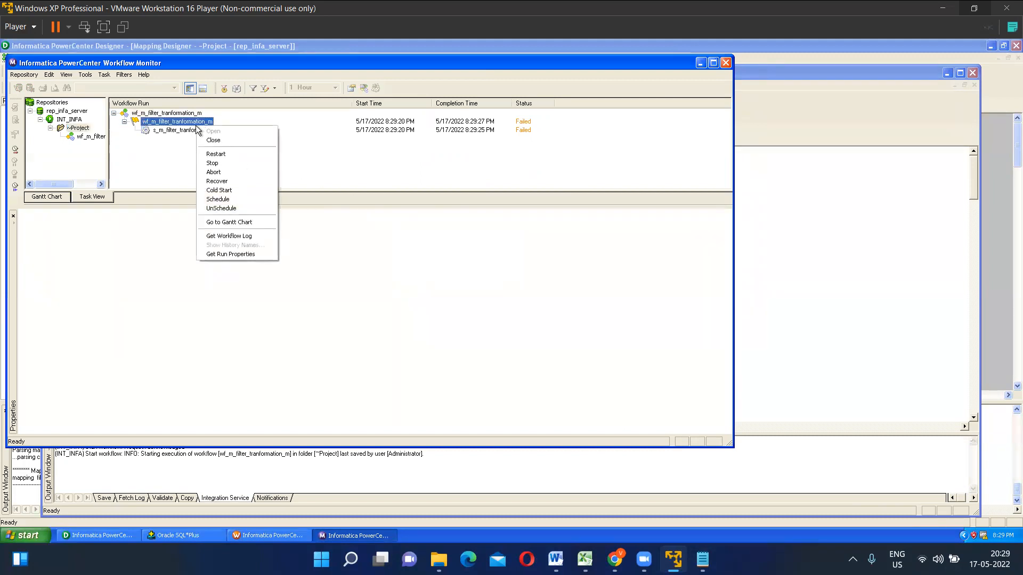
click(241, 235)
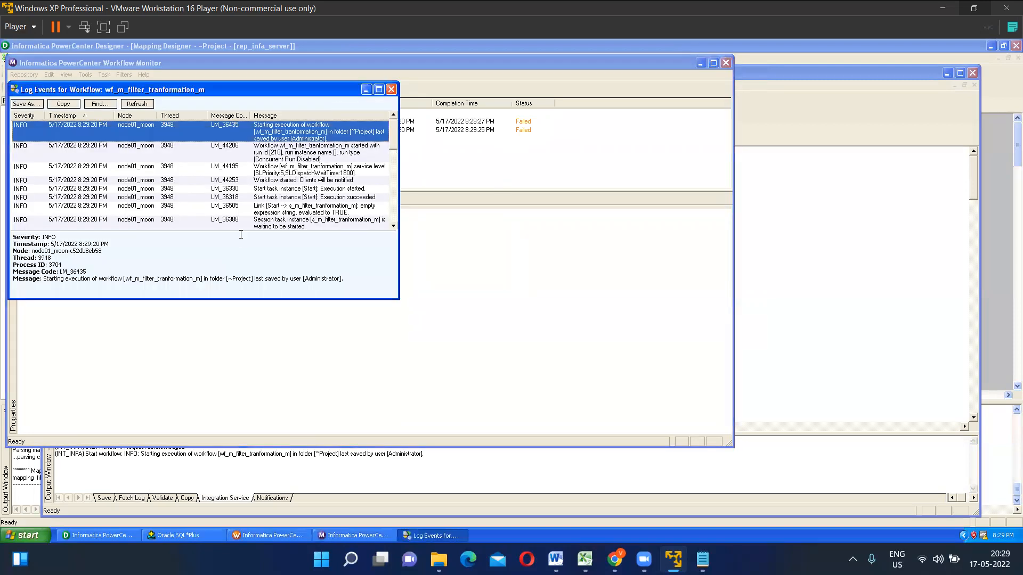
Read the TM_6792, LM_44138, LM_36331 and execution-failed entries in the maximized log, then close it.
click(378, 89)
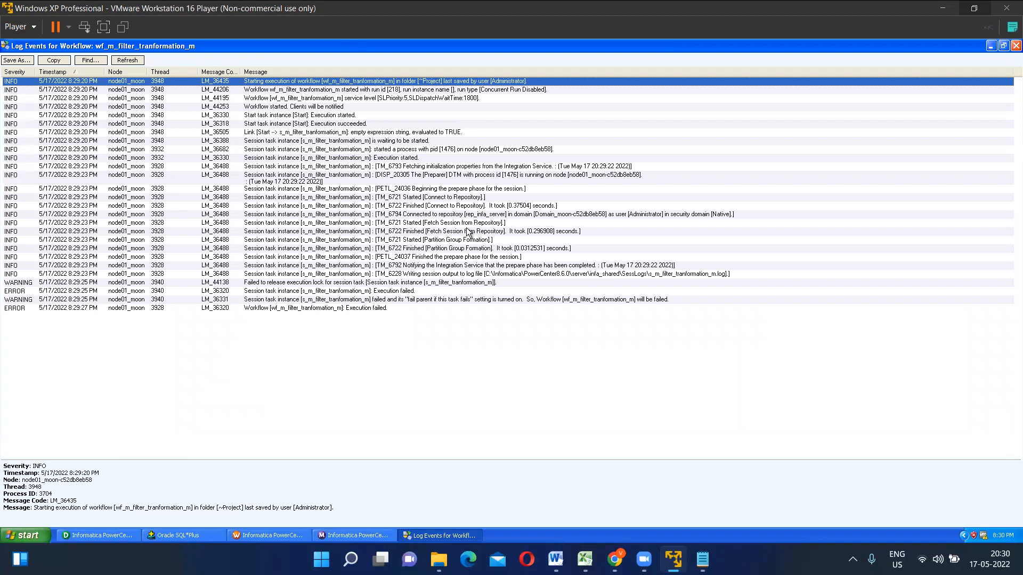
click(461, 266)
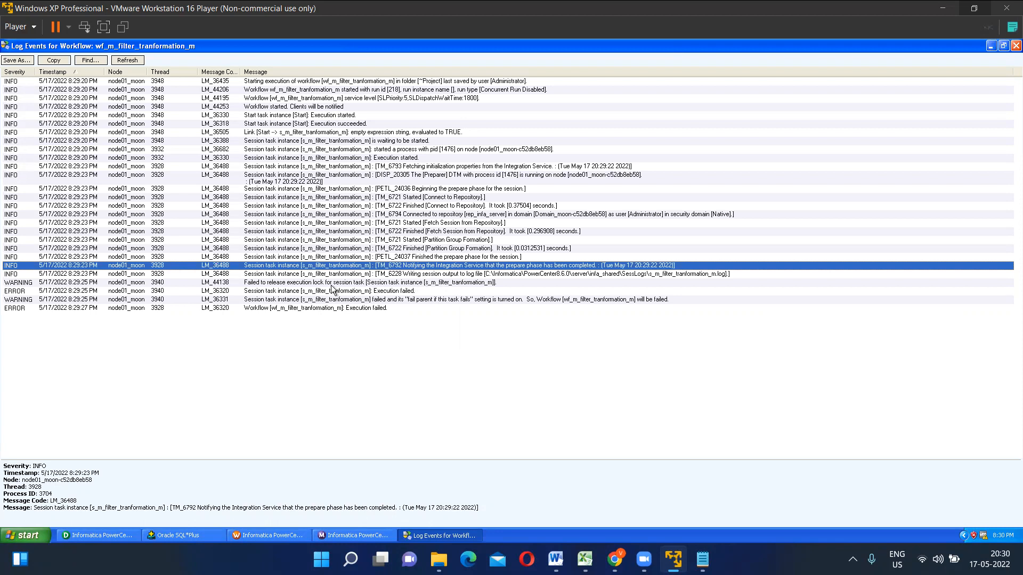
click(284, 284)
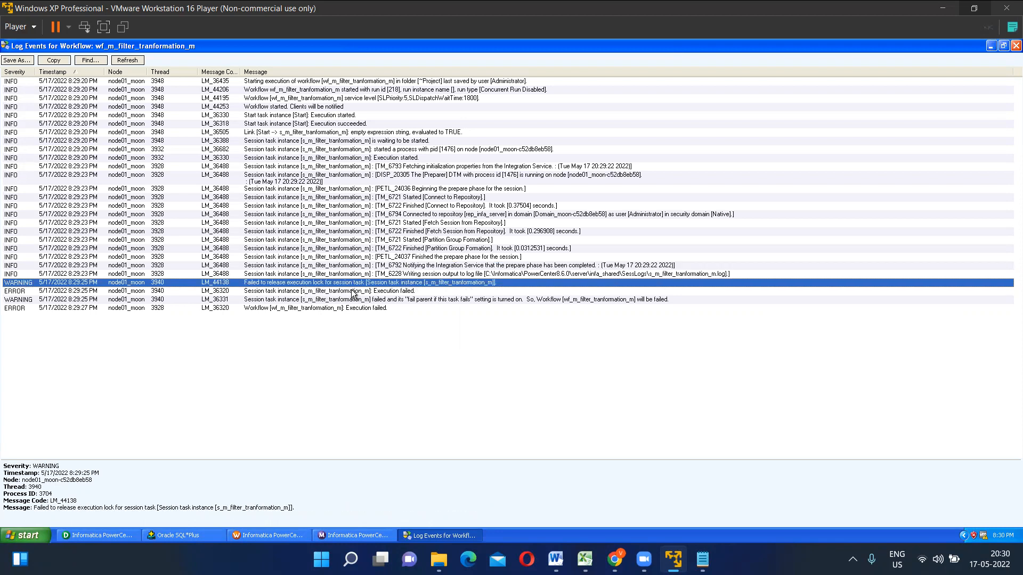
click(311, 293)
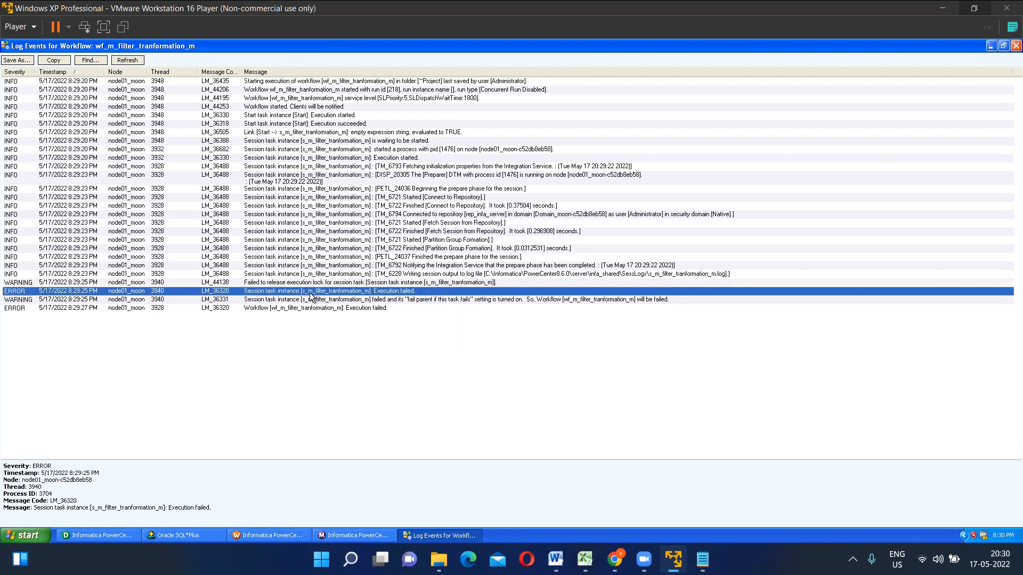
click(375, 299)
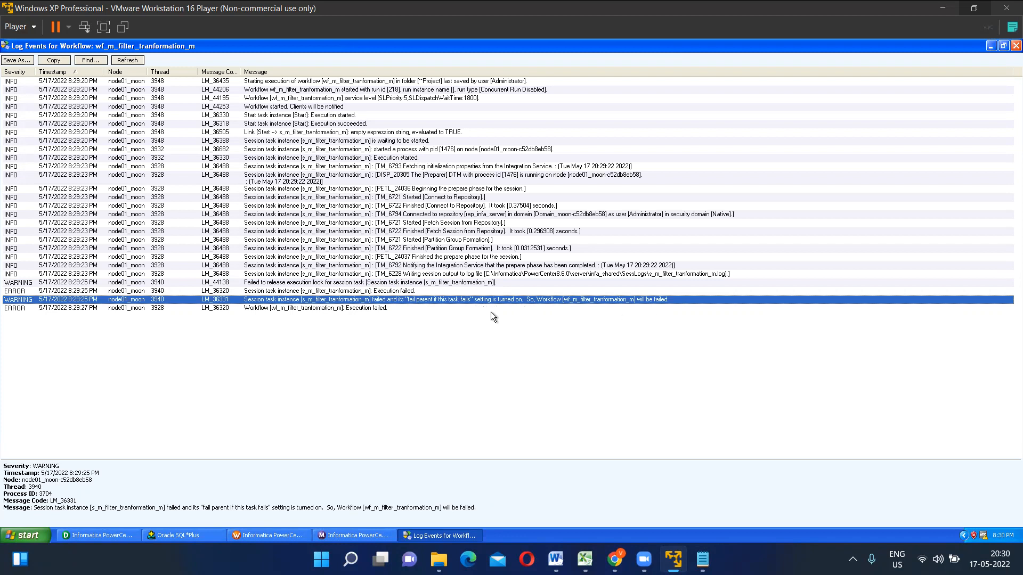
click(308, 308)
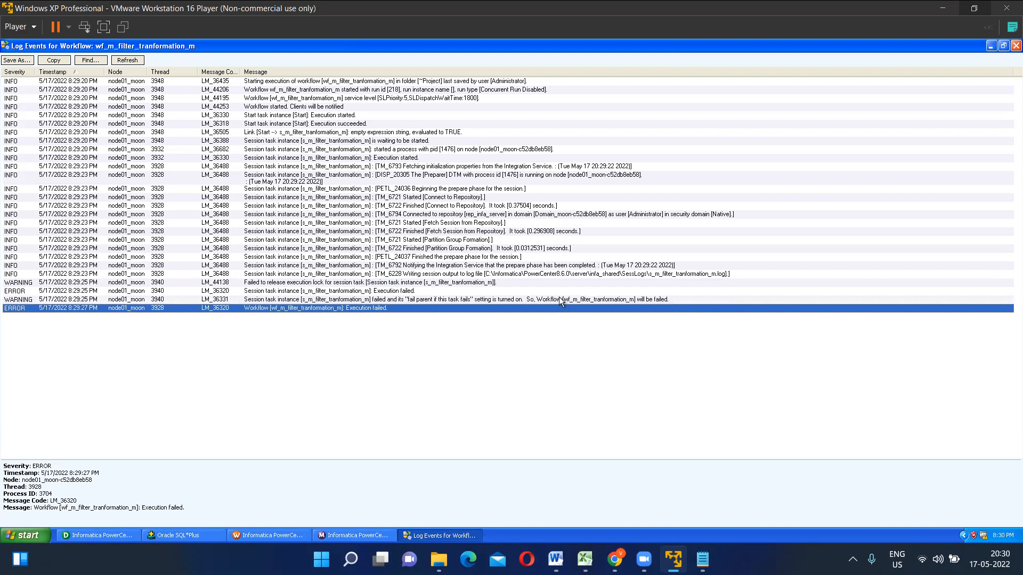
click(543, 299)
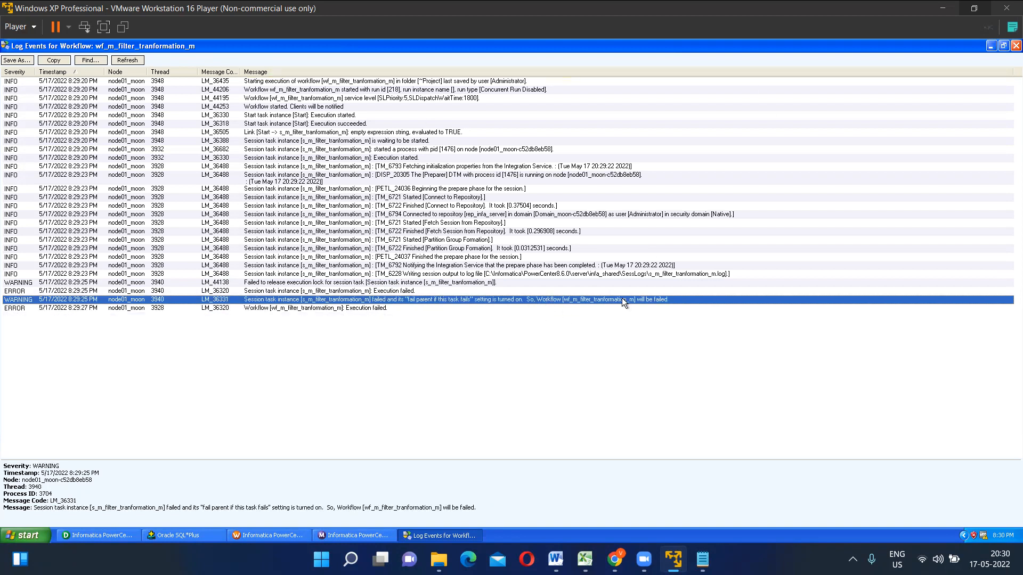
click(1014, 46)
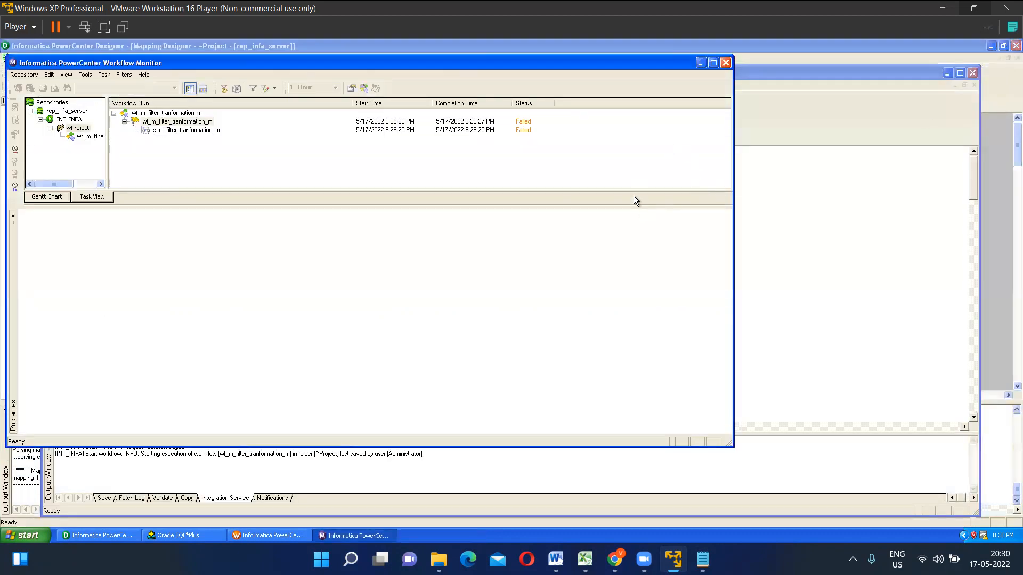
Close Workflow Monitor and reopen the session's Mapping settings full-screen on target TARGET_F_M.
click(728, 62)
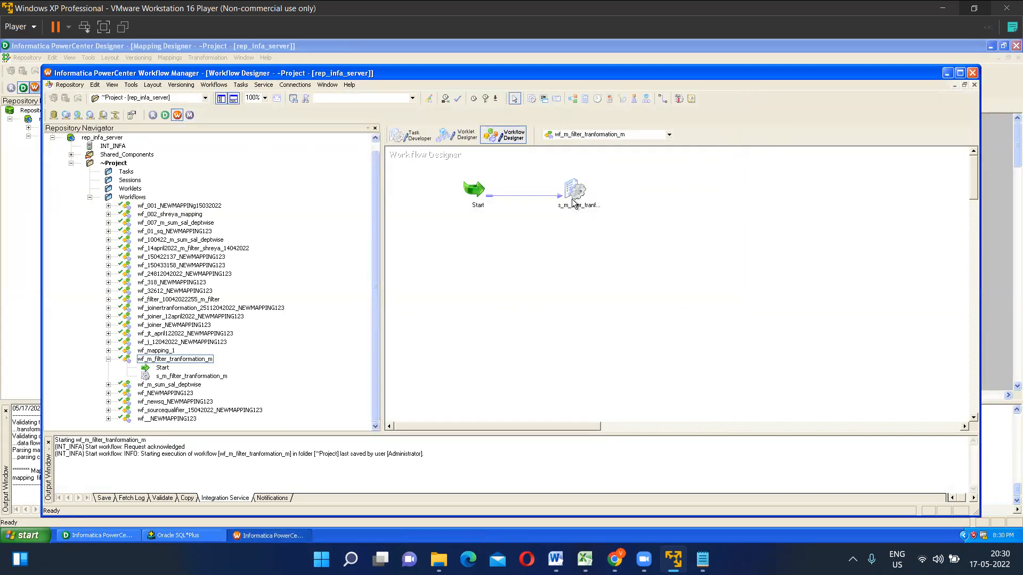
double_click(573, 198)
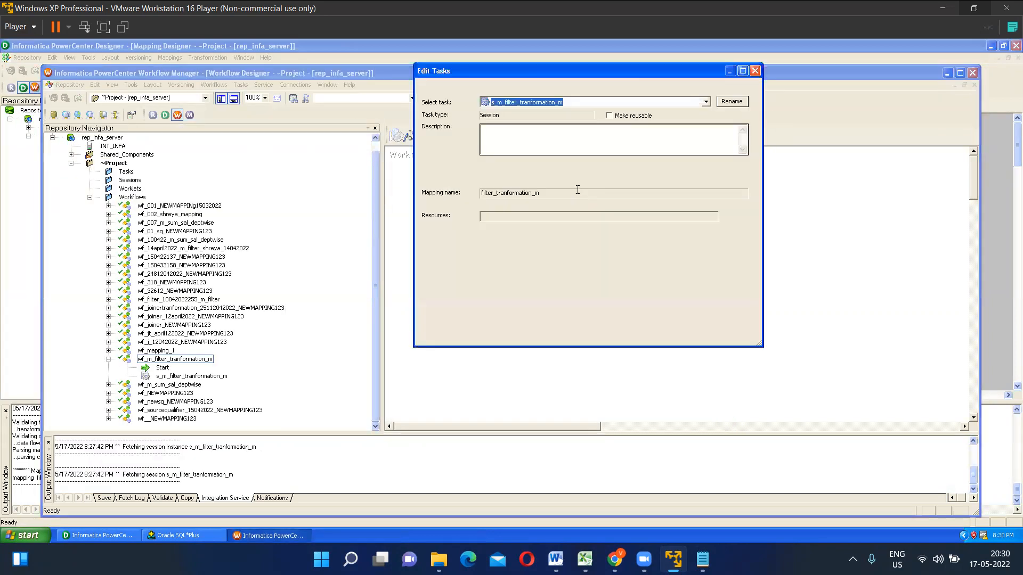
click(565, 88)
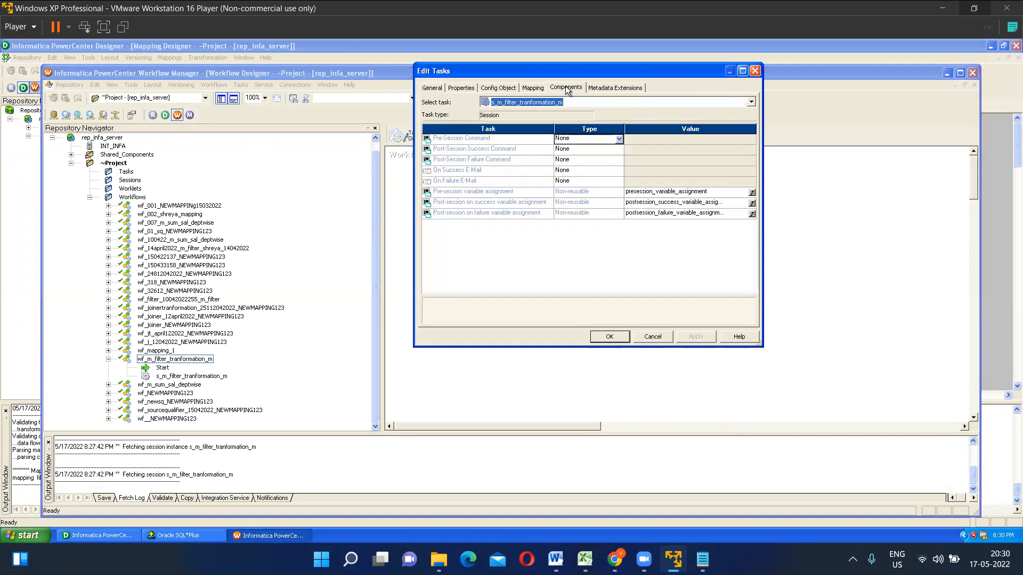
click(533, 88)
click(471, 188)
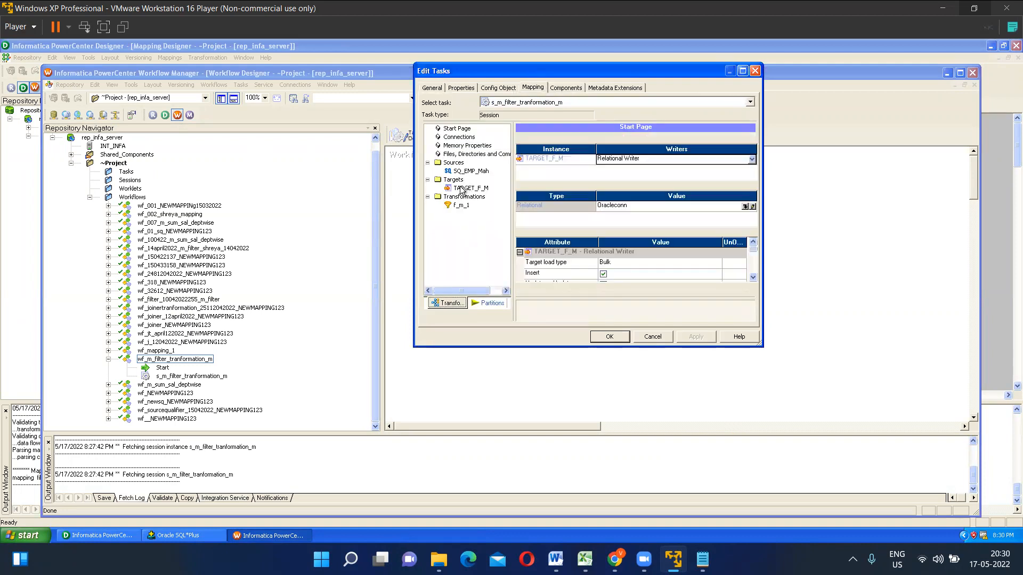
click(743, 71)
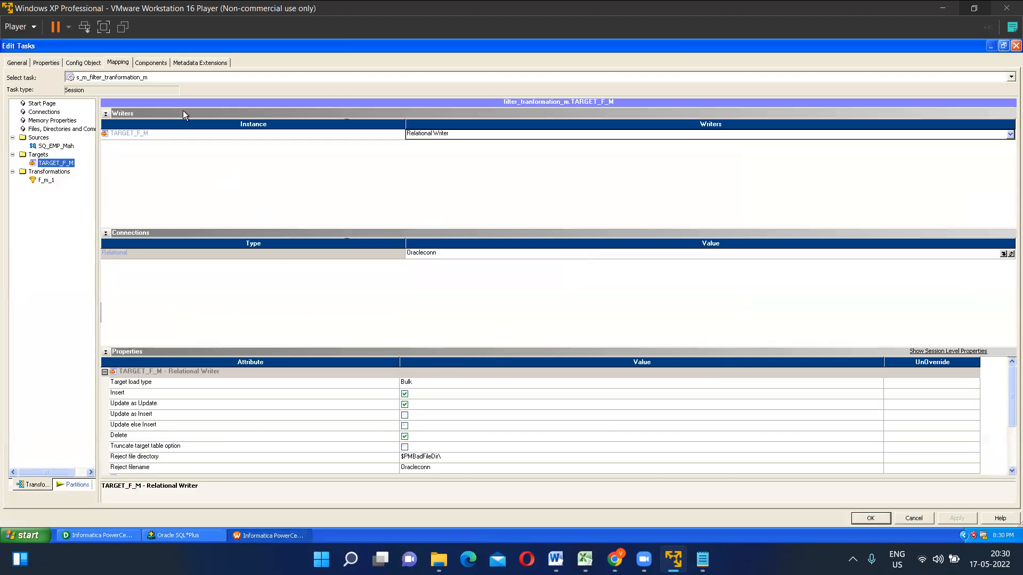
click(152, 63)
click(122, 63)
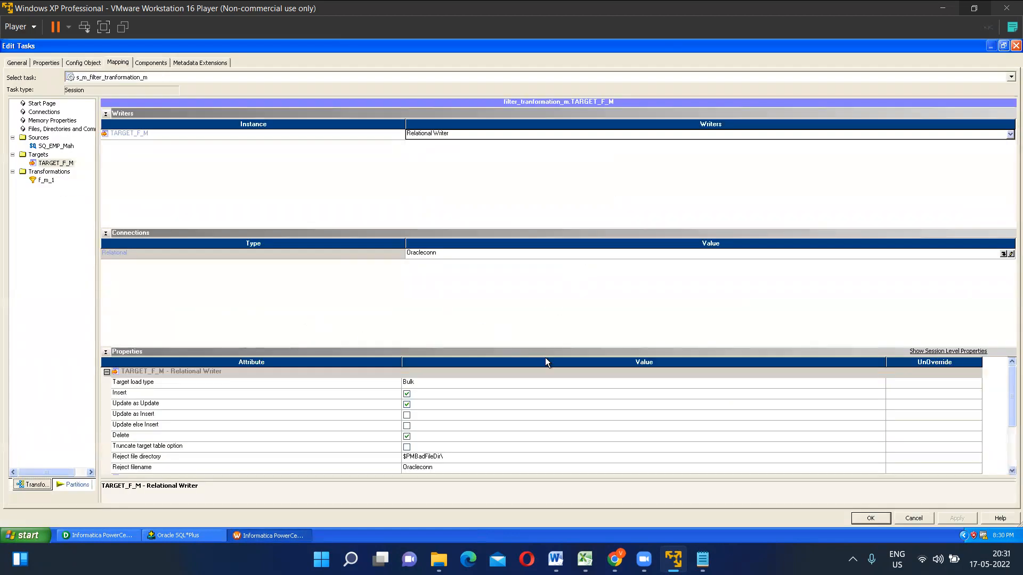
click(56, 163)
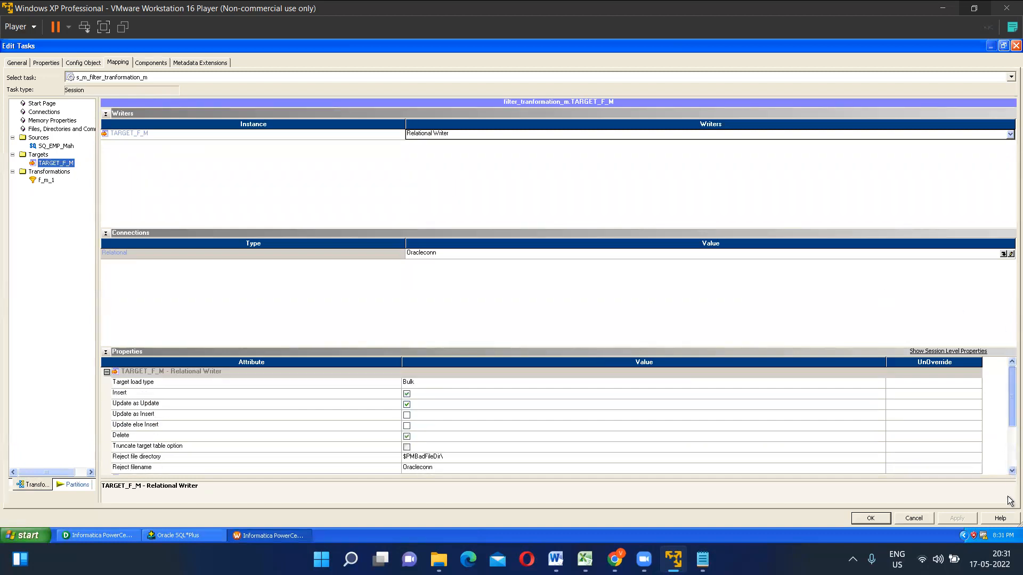
Check the f_m_1 filter condition, then review TARGET_F_M's target_f_m table name via Oracleconn.
scroll(1010, 480, down, 3)
scroll(1011, 426, up, 3)
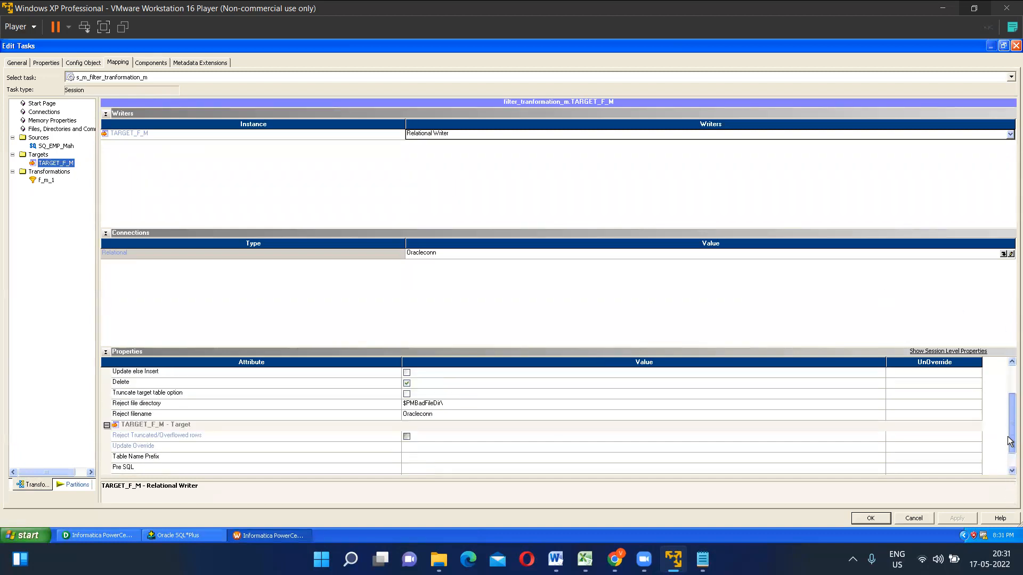
scroll(1009, 459, down, 1)
scroll(1011, 459, up, 1)
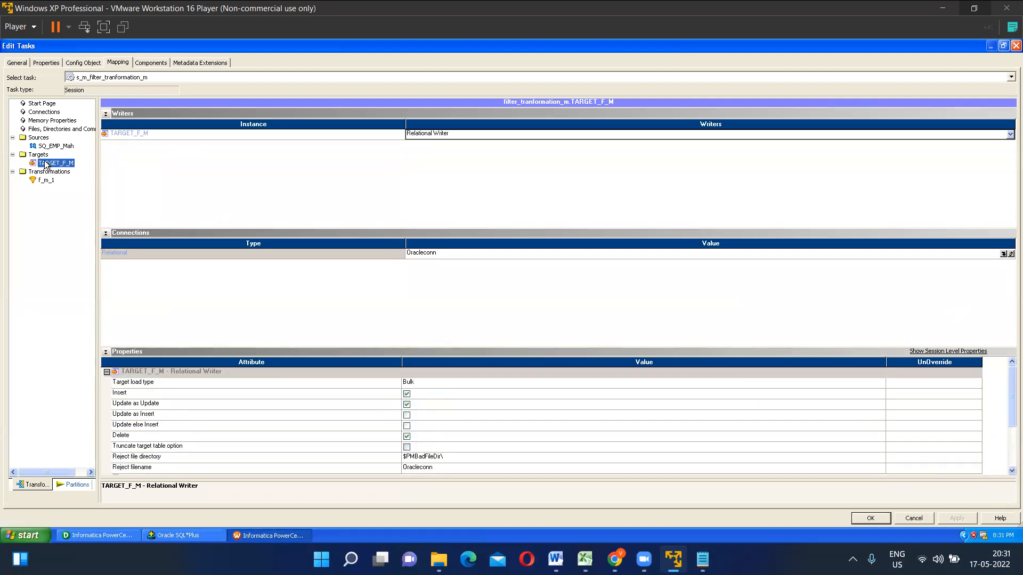
click(49, 181)
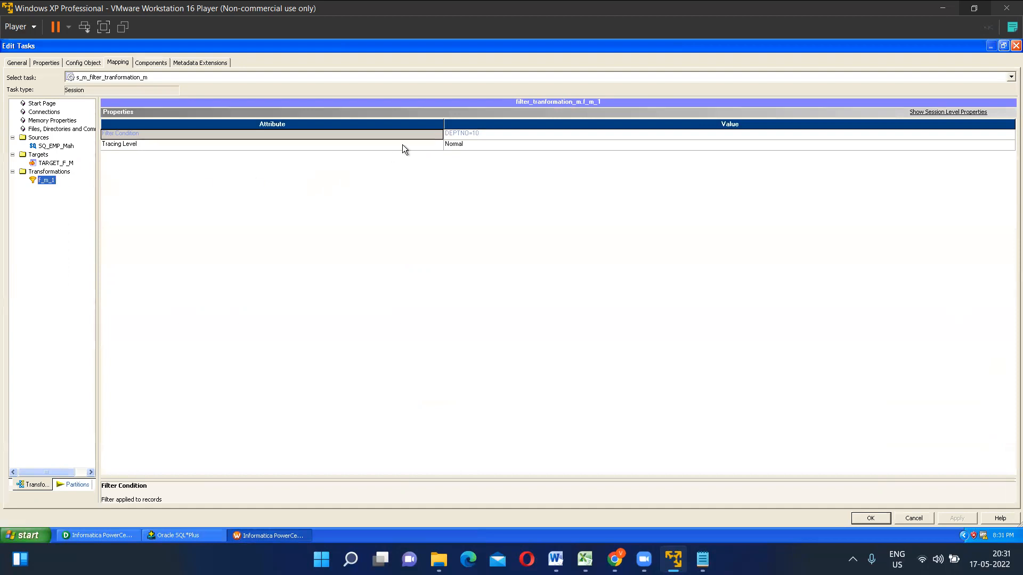
click(53, 163)
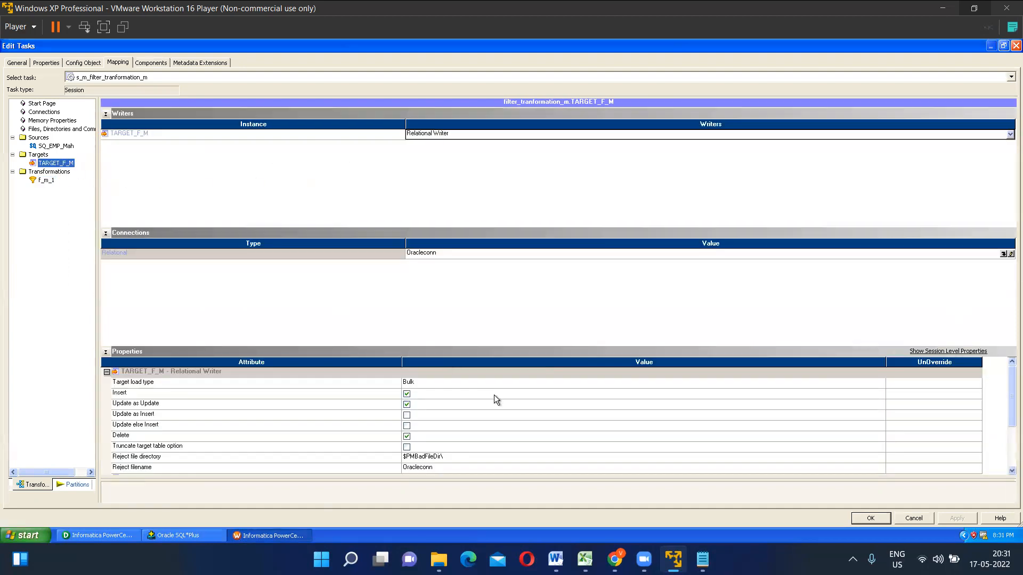
drag(1012, 420, 1008, 480)
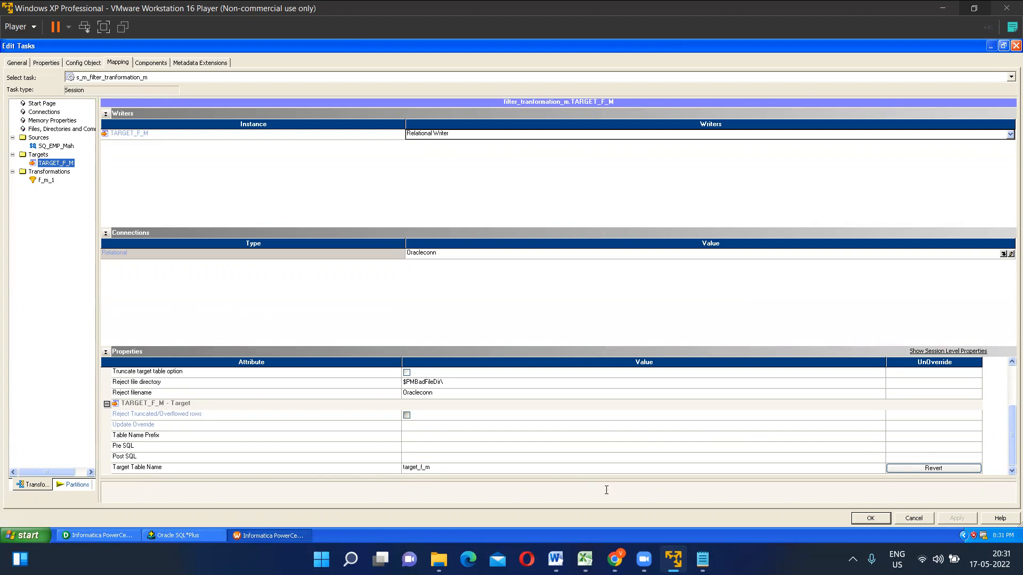
Consult the CREATE TABLE script and revert the target_f_m Target Table Name override.
click(703, 559)
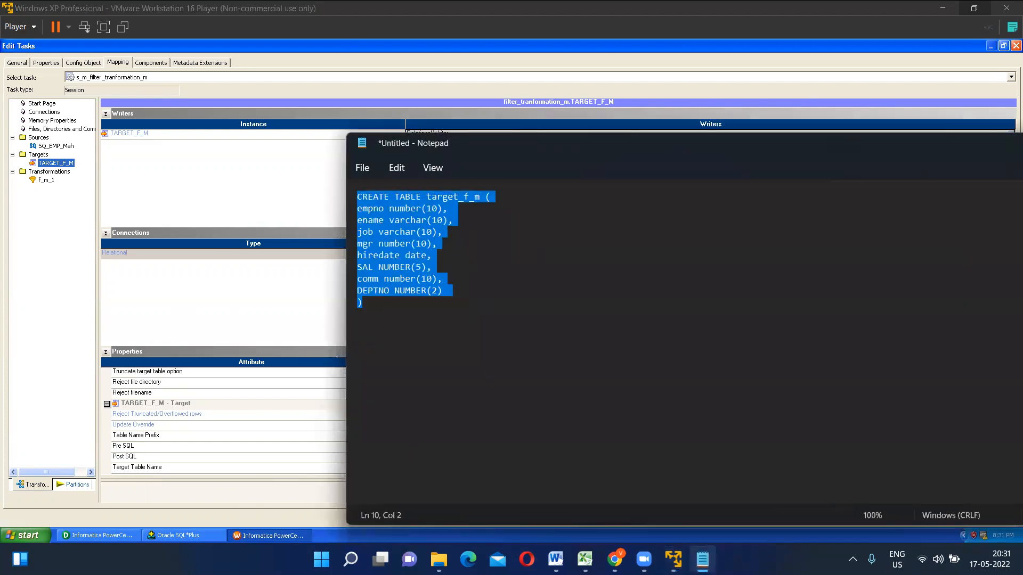
click(702, 559)
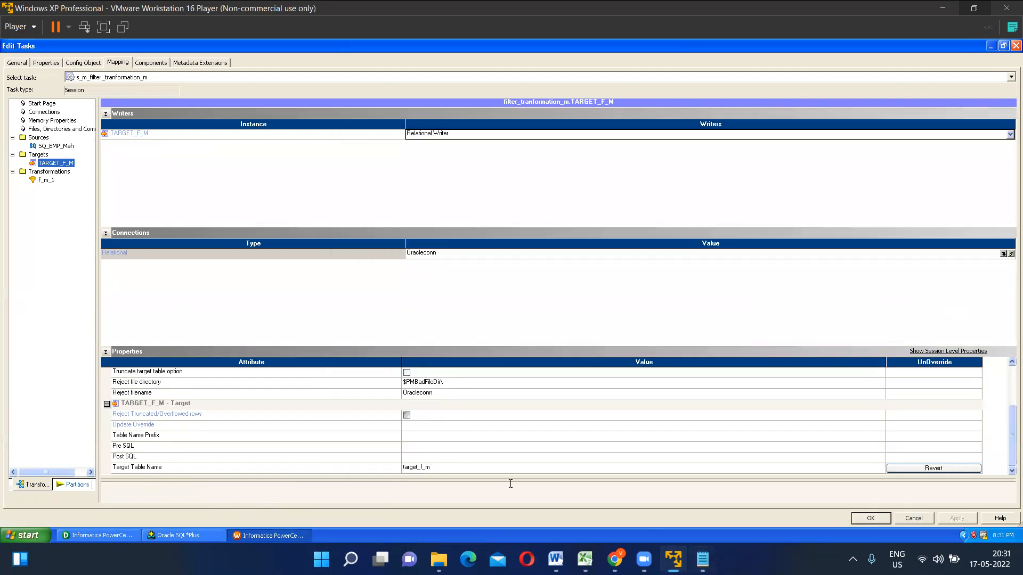
click(925, 470)
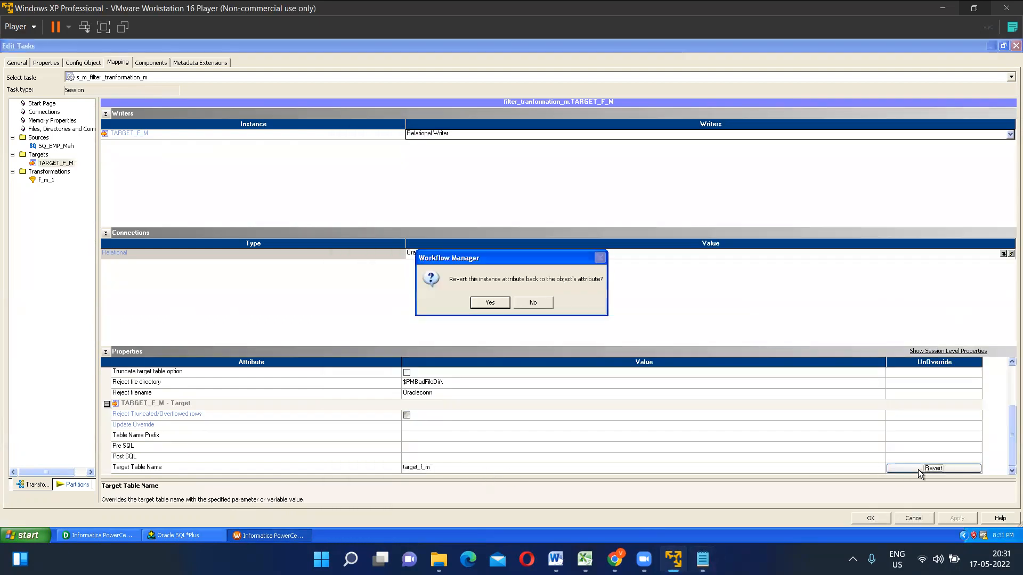
click(491, 306)
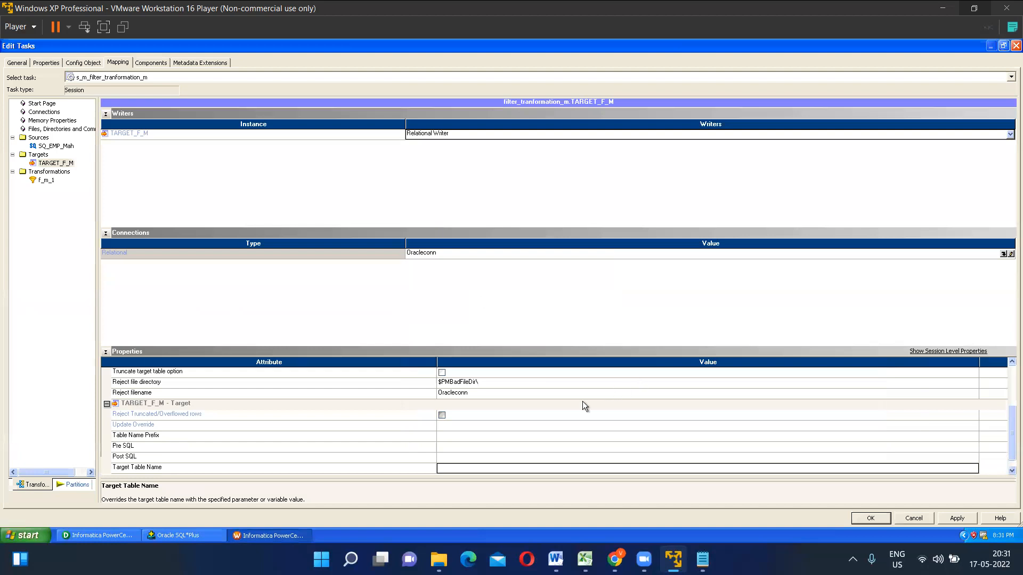
Set SQ_EMP_Mah's Source Table Name override to emp and save the session settings.
scroll(549, 408, up, 2)
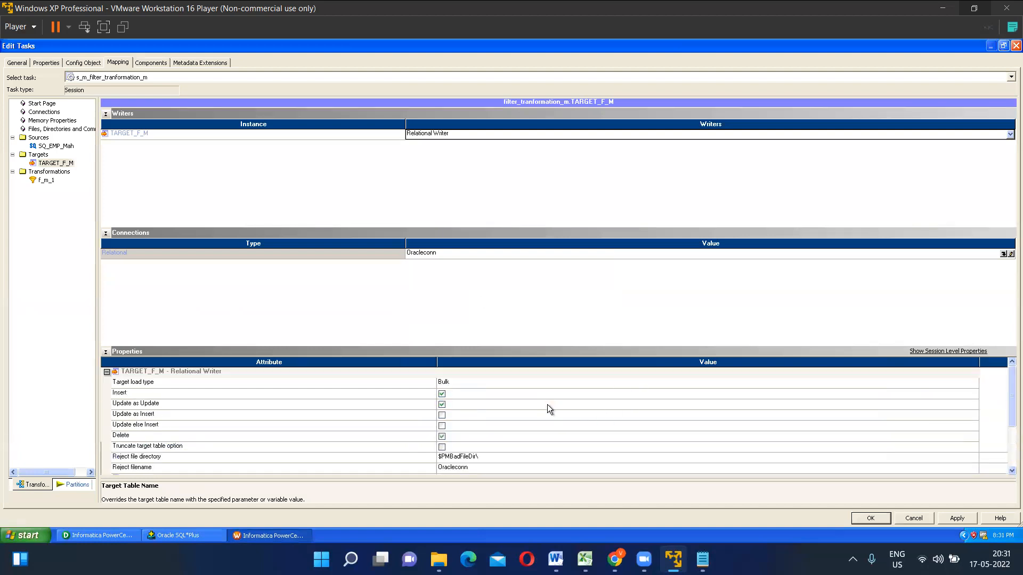
click(60, 147)
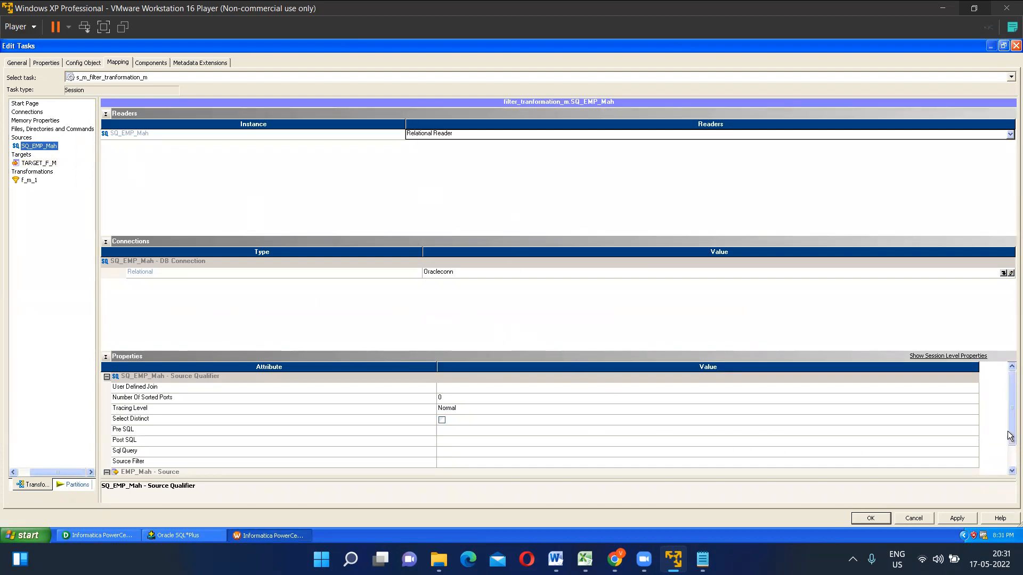
scroll(1008, 426, down, 2)
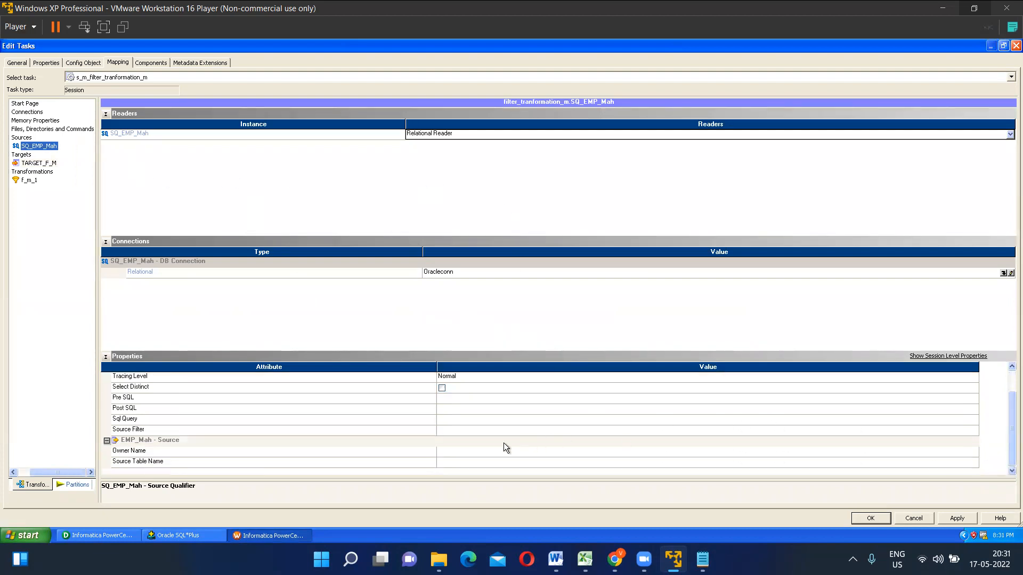
click(471, 463)
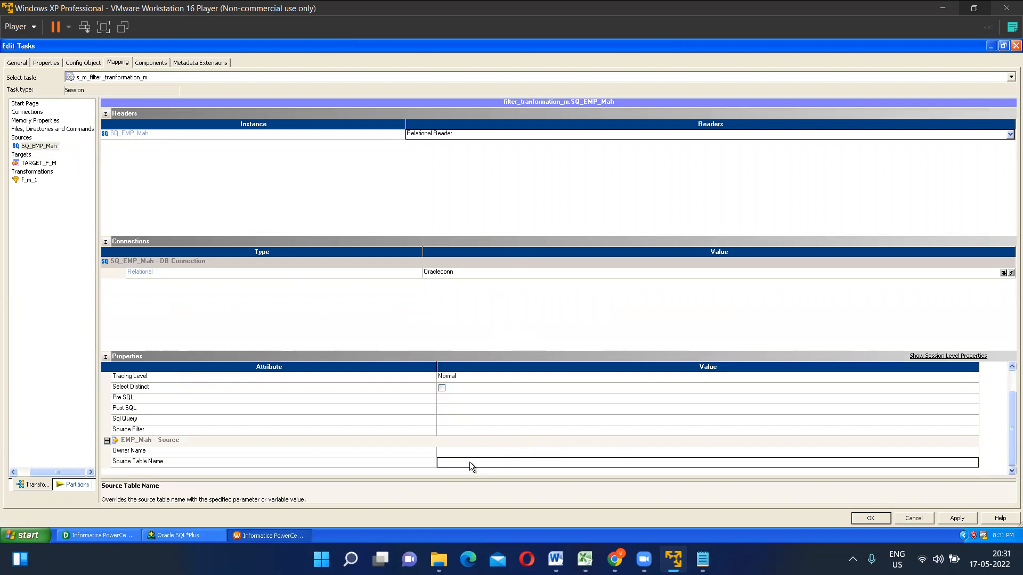
text(emp)
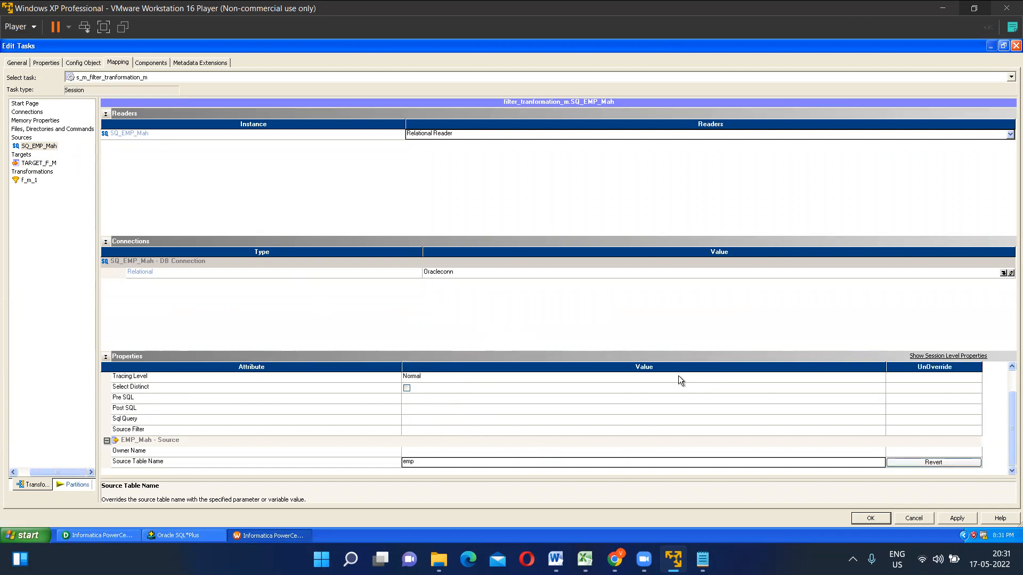
click(884, 520)
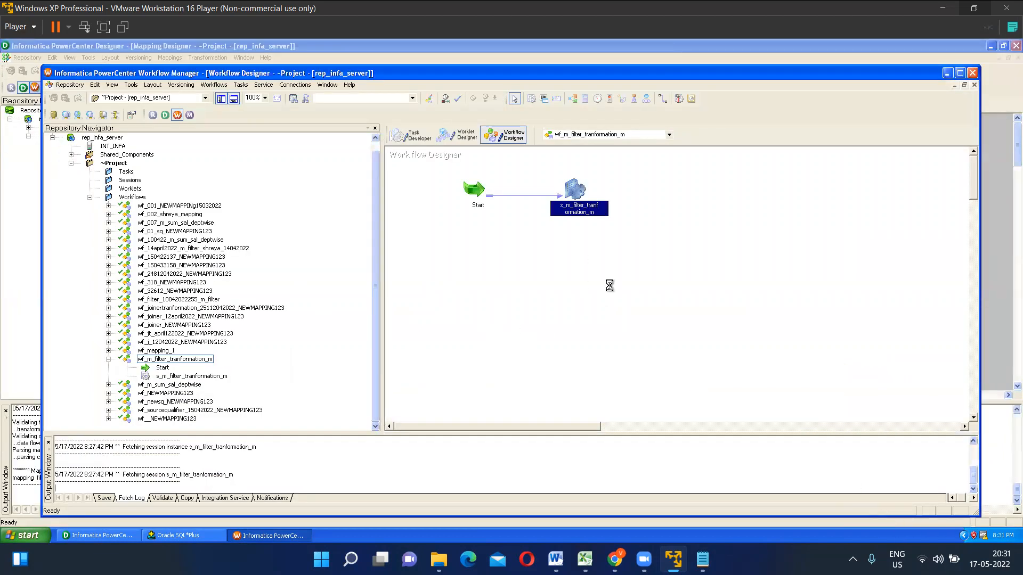
Start the s_m_filter_tranformation_m session task from its context menu.
right_click(584, 205)
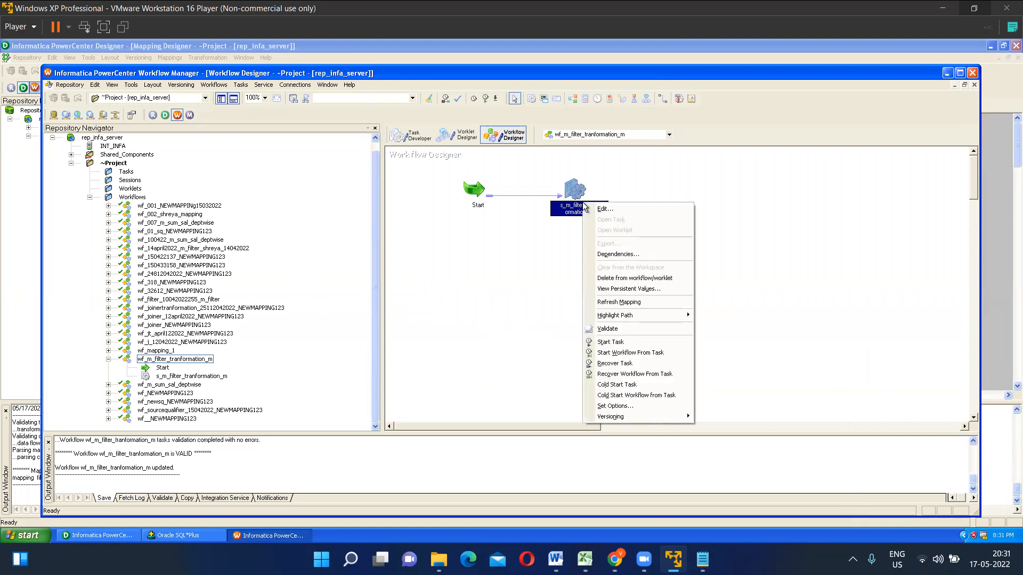
click(632, 342)
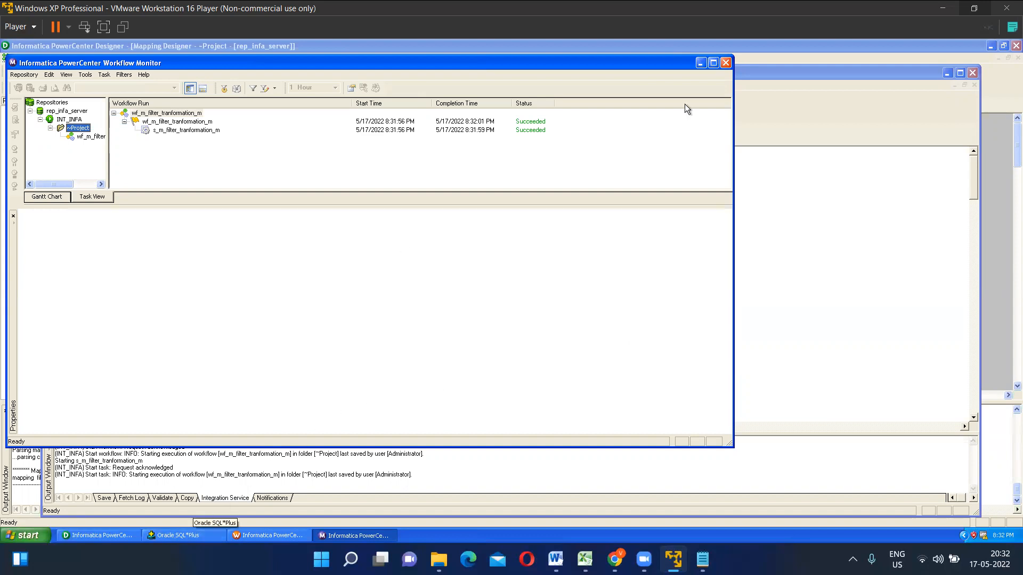
Verify SQ_EMP_Mah's Source Table Name reads emp, then close the session dialog and Workflow Designer.
click(700, 63)
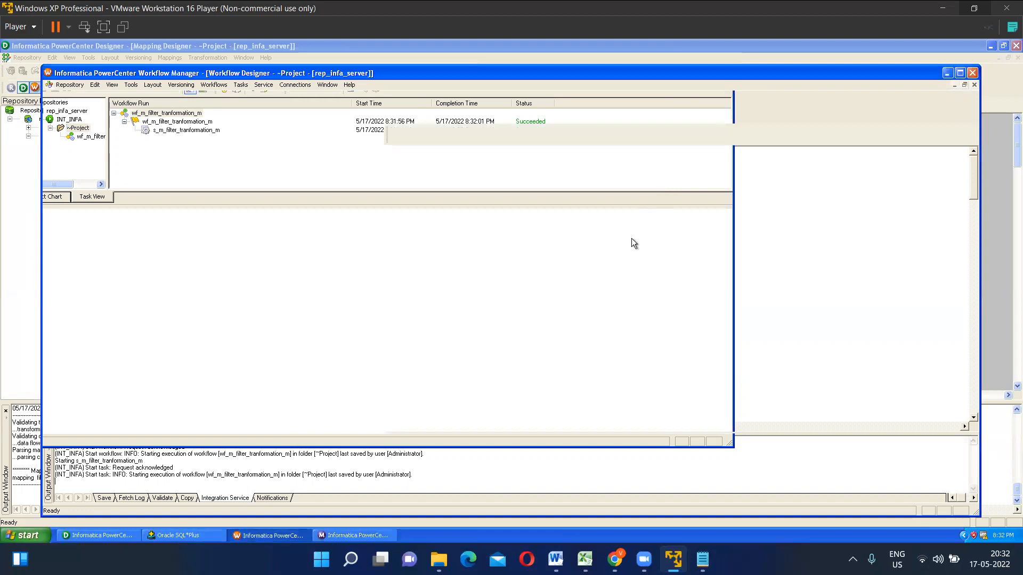
double_click(584, 207)
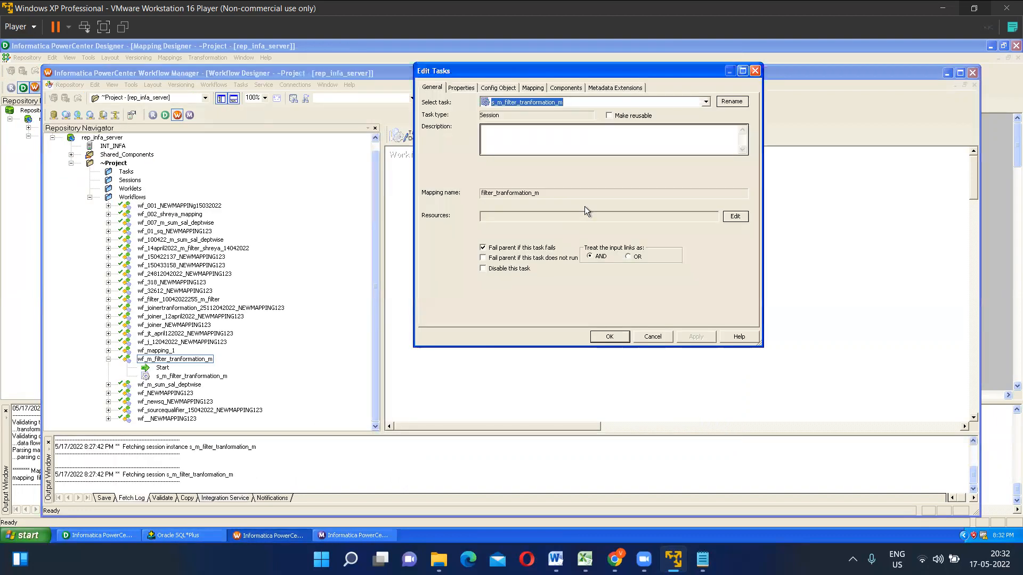
click(530, 88)
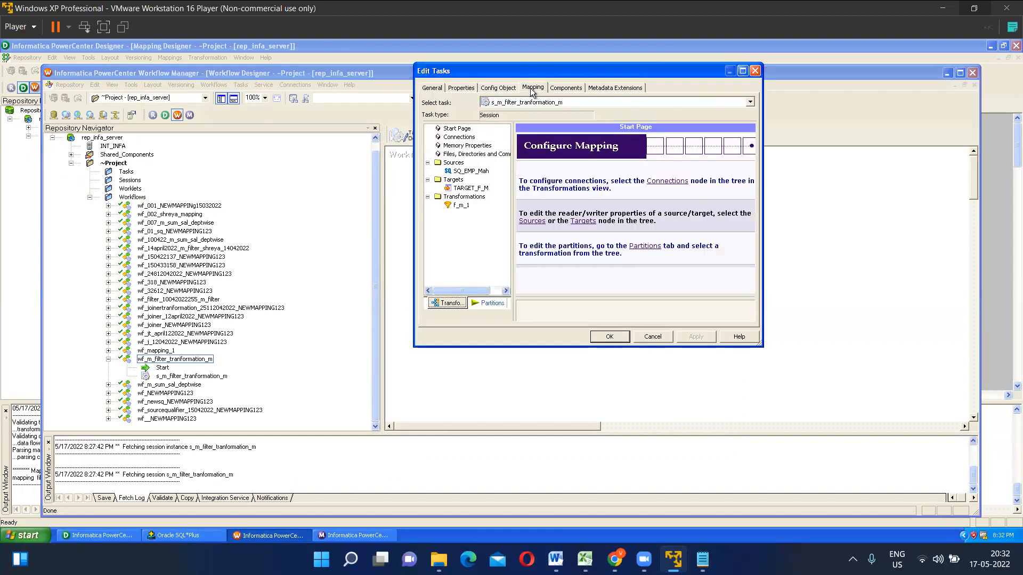
click(466, 171)
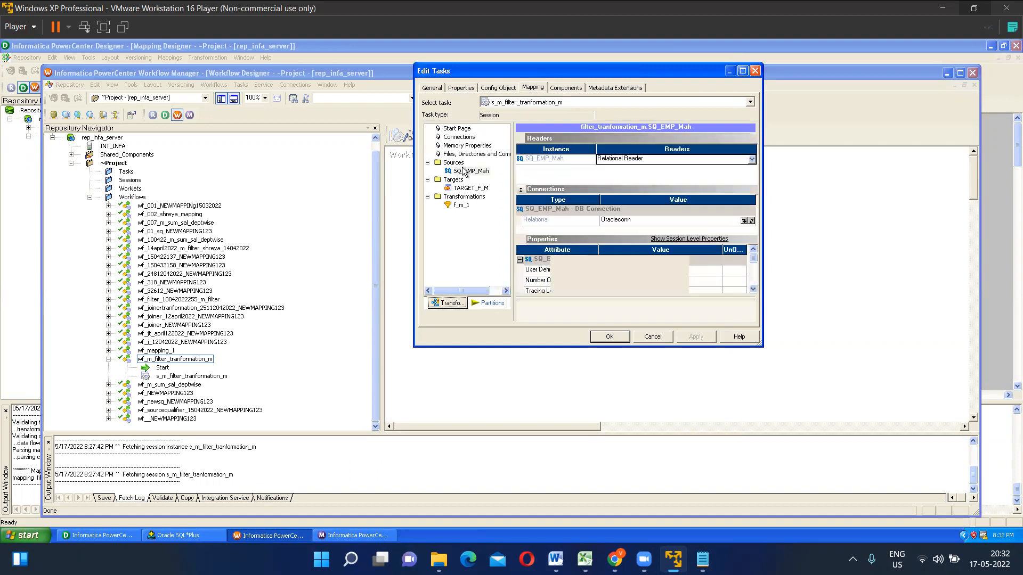
click(741, 73)
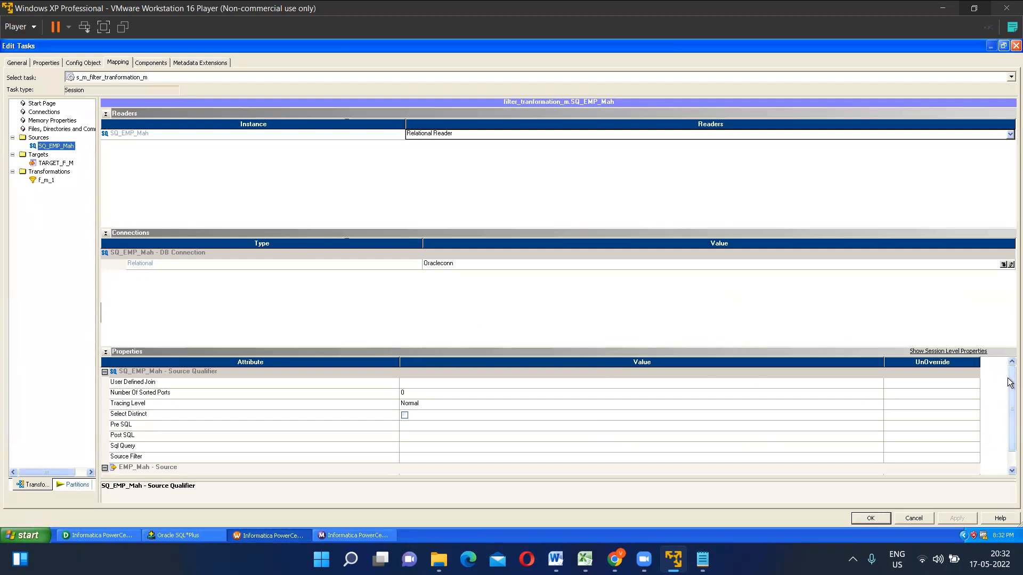
scroll(431, 444, down, 1)
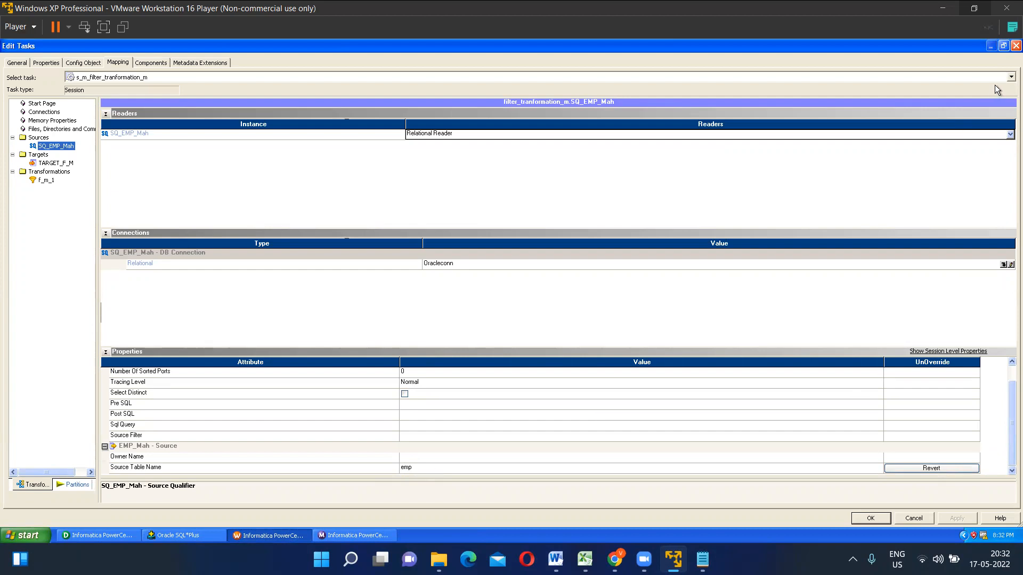
click(1015, 46)
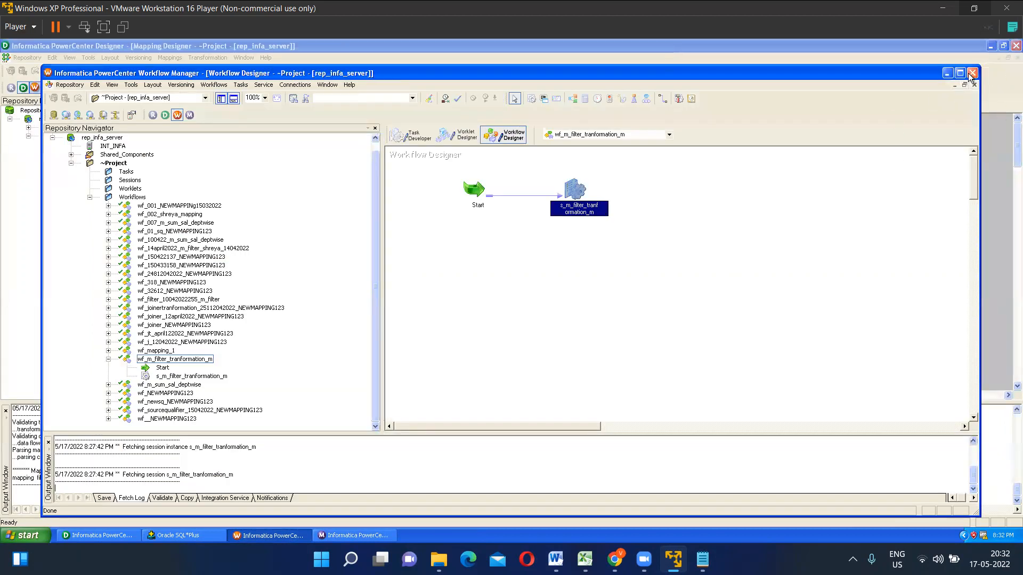
click(970, 73)
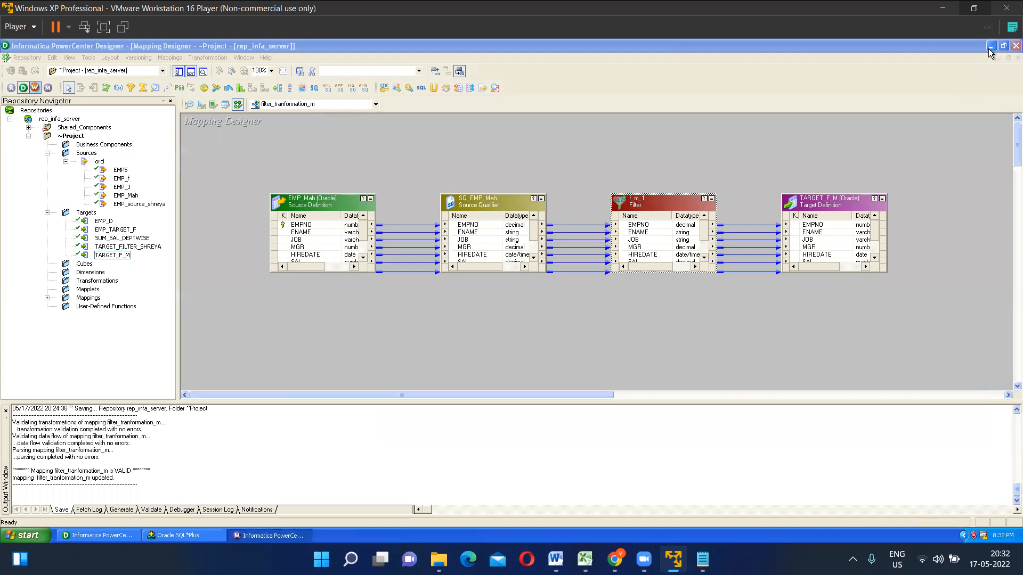
In SQL*Plus, run select * from target_f_m; to show the three loaded DEPTNO 10 rows.
click(989, 49)
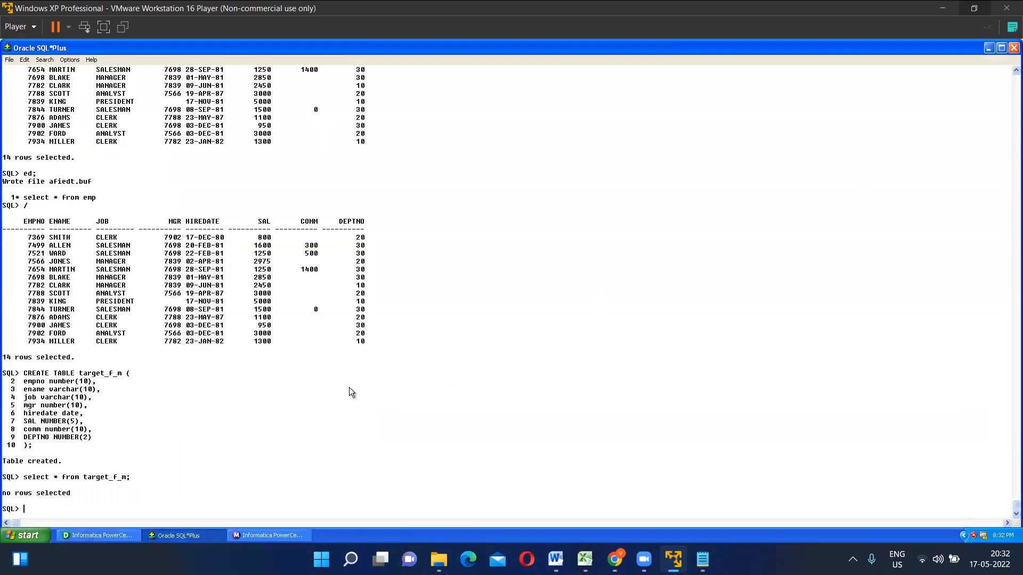
text(select * from emp//)
key(BackSpace)
key(BackSpace)
key(BackSpace)
key(BackSpace)
key(BackSpace)
text(target_f_m;)
key(Return)
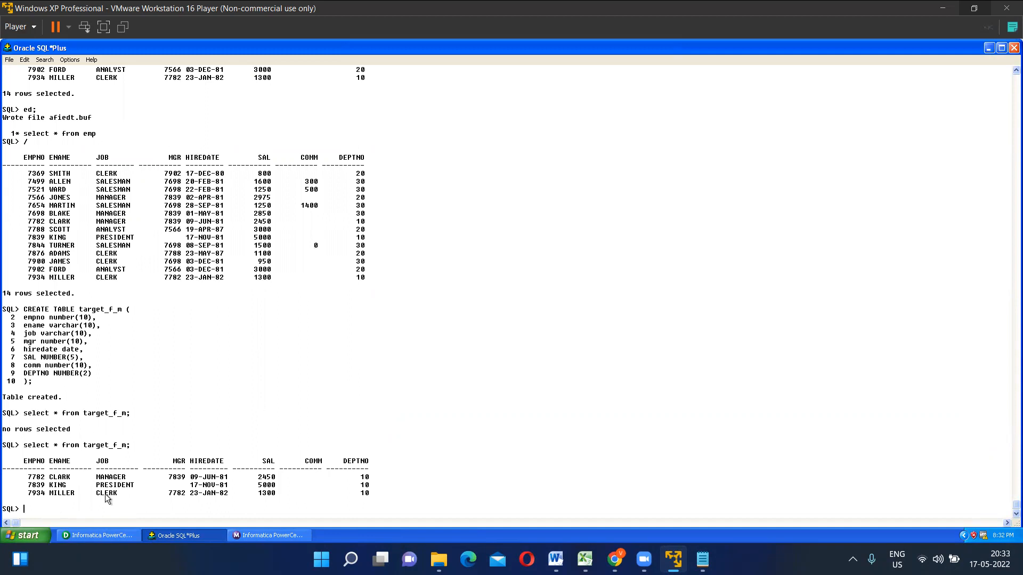
Run select * from emp; to list all 14 emp rows for comparison.
text(select * from emp)
click(700, 557)
click(700, 557)
text(;)
key(Return)
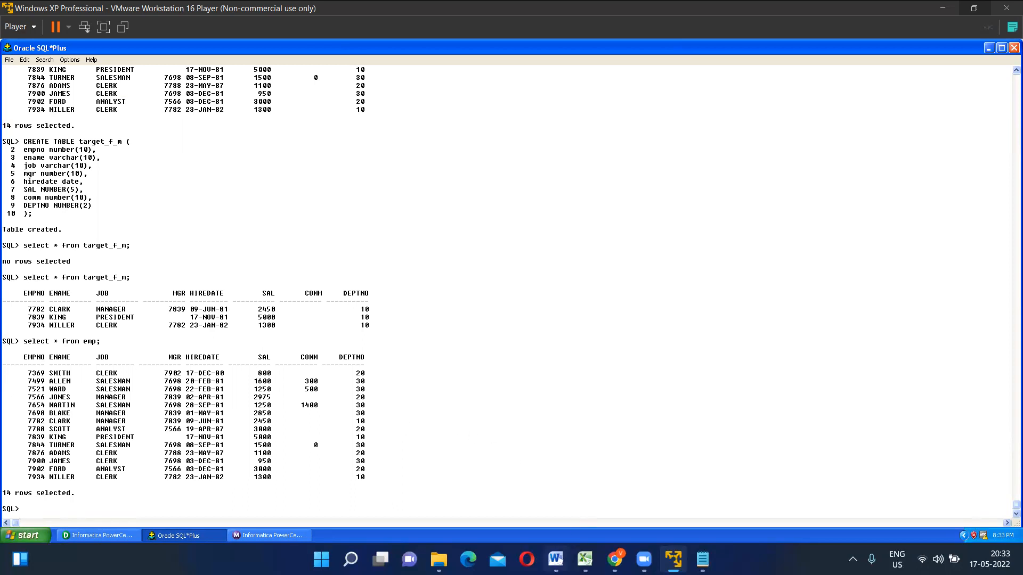
In the Word notes, scroll to the 'Filter transformation-' heading on page 66 showing EMP mapped to EMP_TARGET.
click(556, 559)
scroll(565, 387, up, 15)
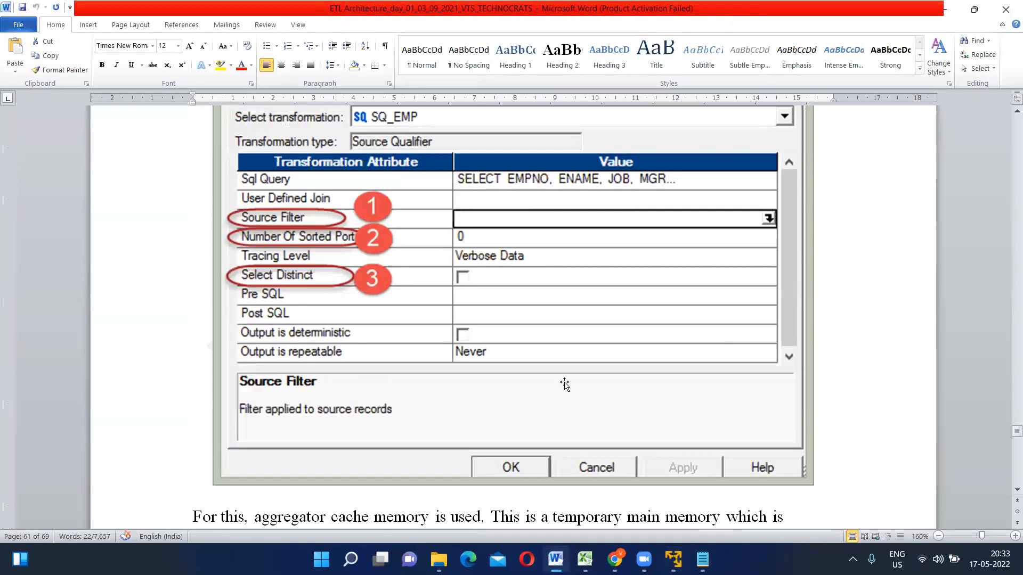
scroll(565, 382, down, 15)
scroll(566, 386, down, 15)
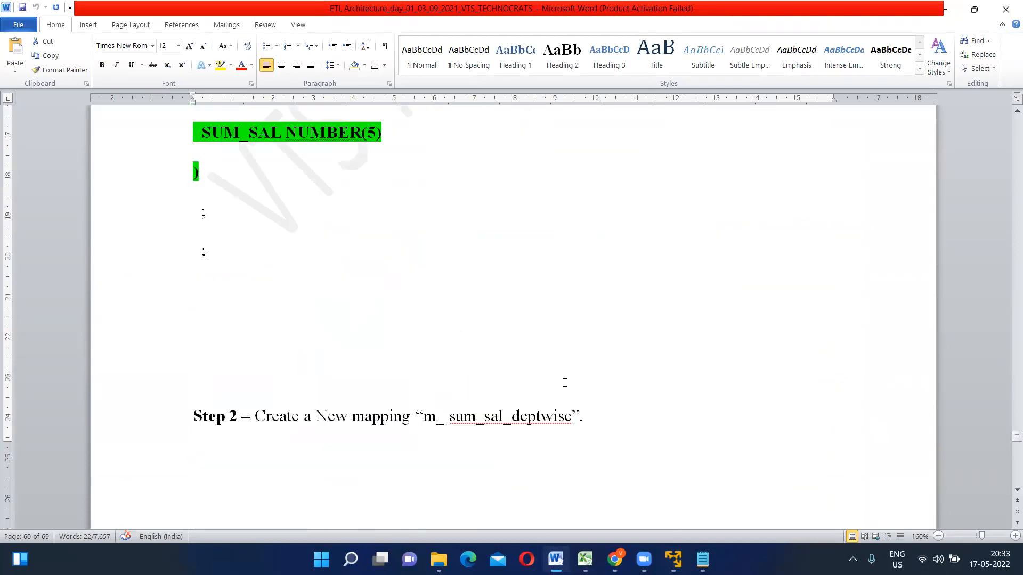
scroll(565, 384, down, 8)
scroll(566, 387, up, 12)
scroll(566, 386, up, 5)
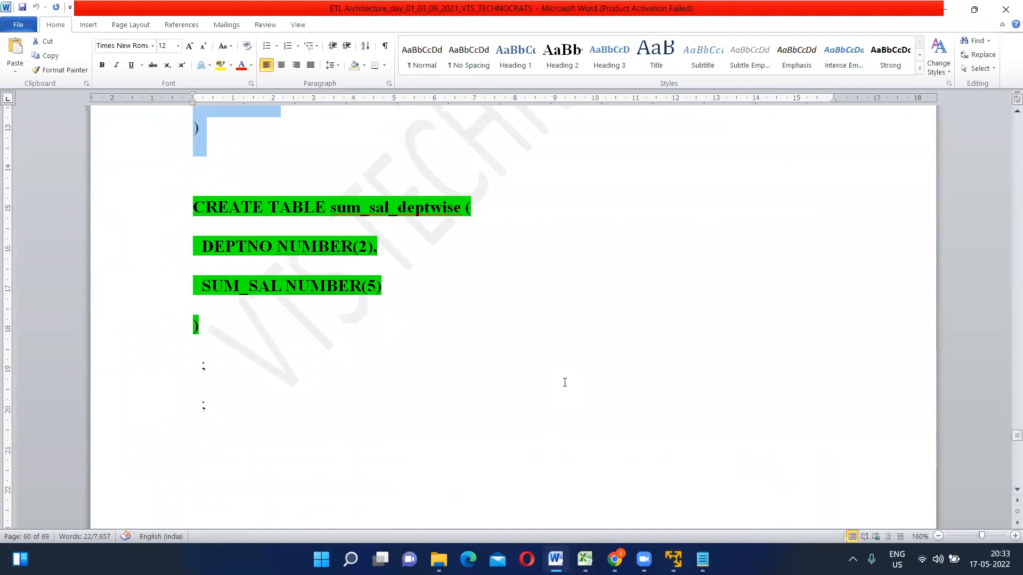
scroll(565, 382, up, 3)
scroll(565, 382, down, 18)
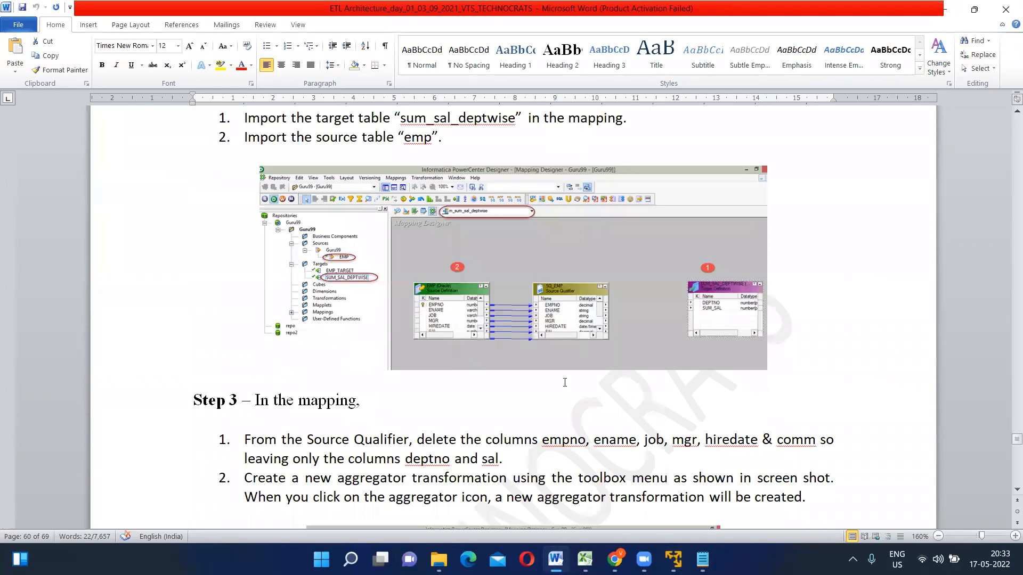
scroll(565, 383, down, 15)
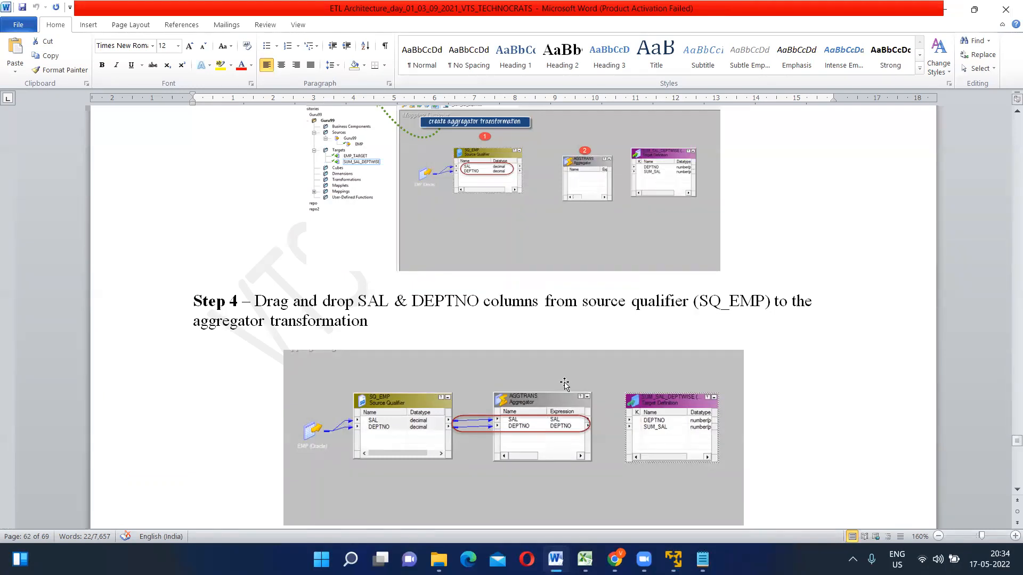
scroll(564, 383, up, 5)
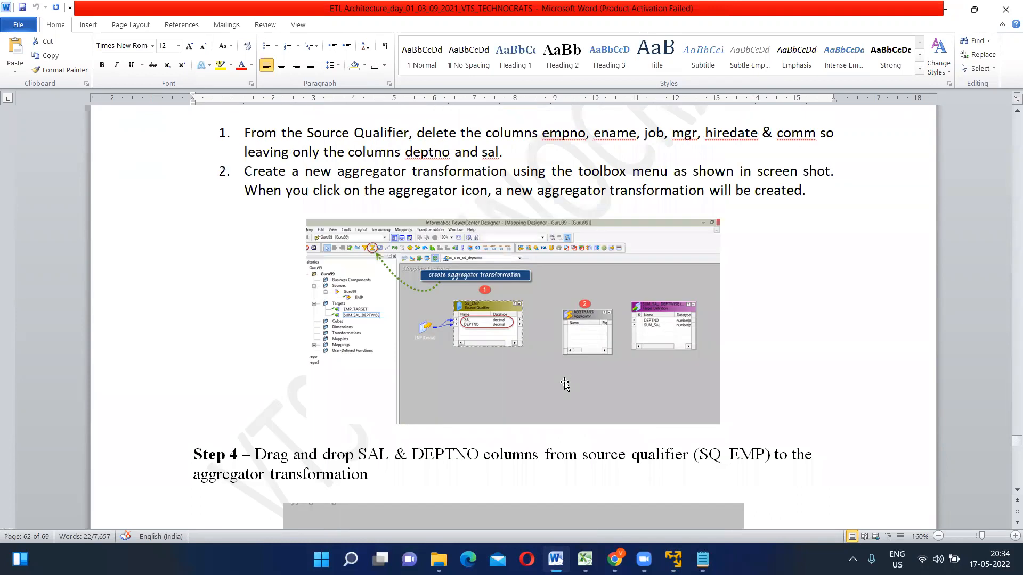
scroll(565, 382, down, 2)
scroll(565, 383, up, 3)
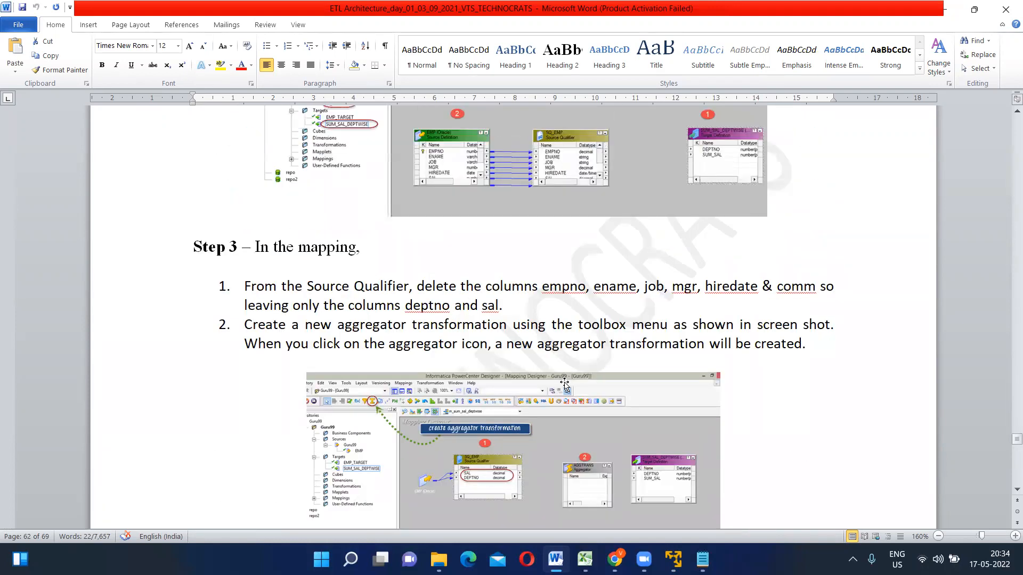
scroll(564, 382, down, 18)
scroll(564, 382, down, 20)
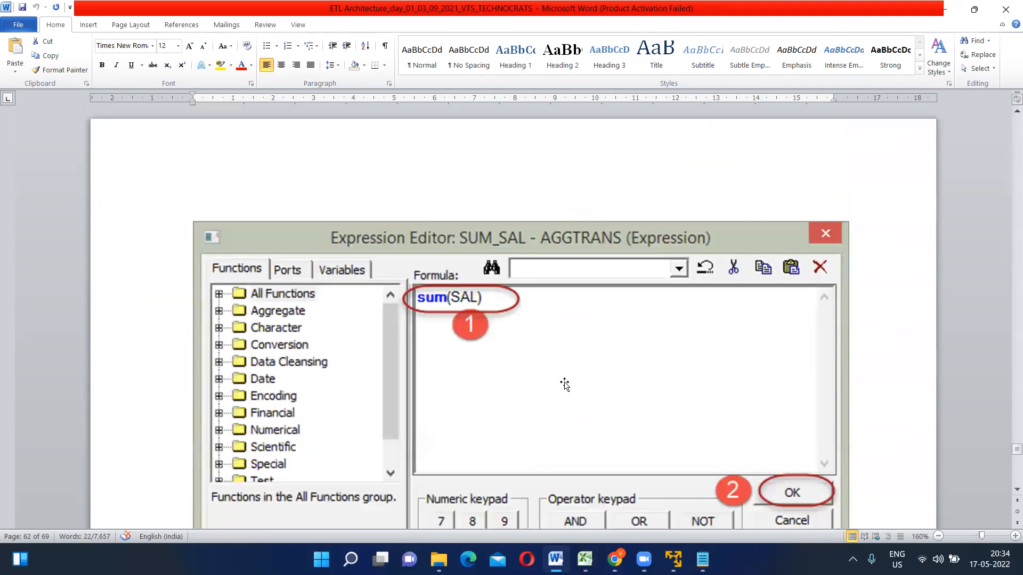
scroll(565, 384, down, 15)
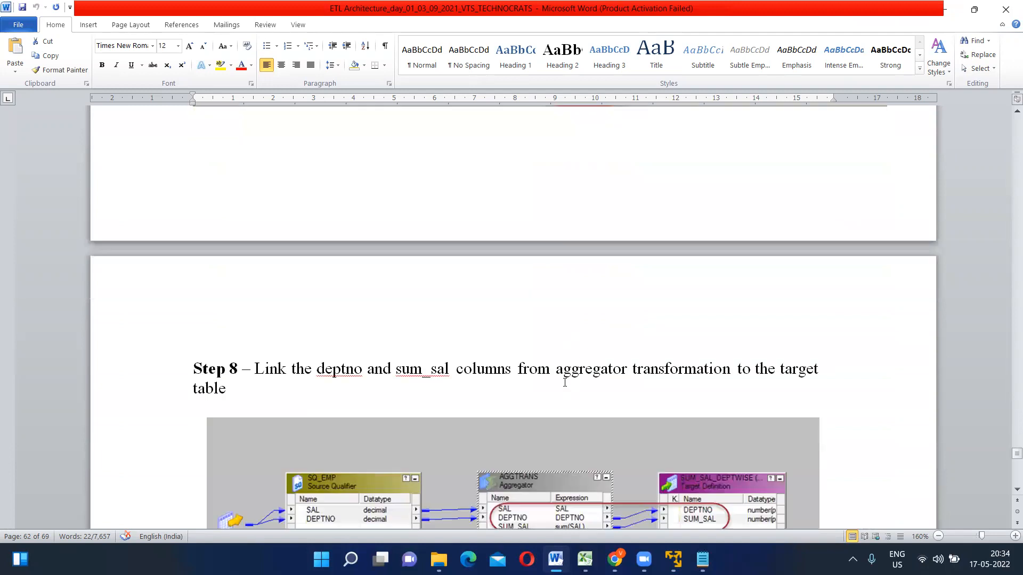
scroll(565, 382, down, 5)
scroll(565, 383, up, 15)
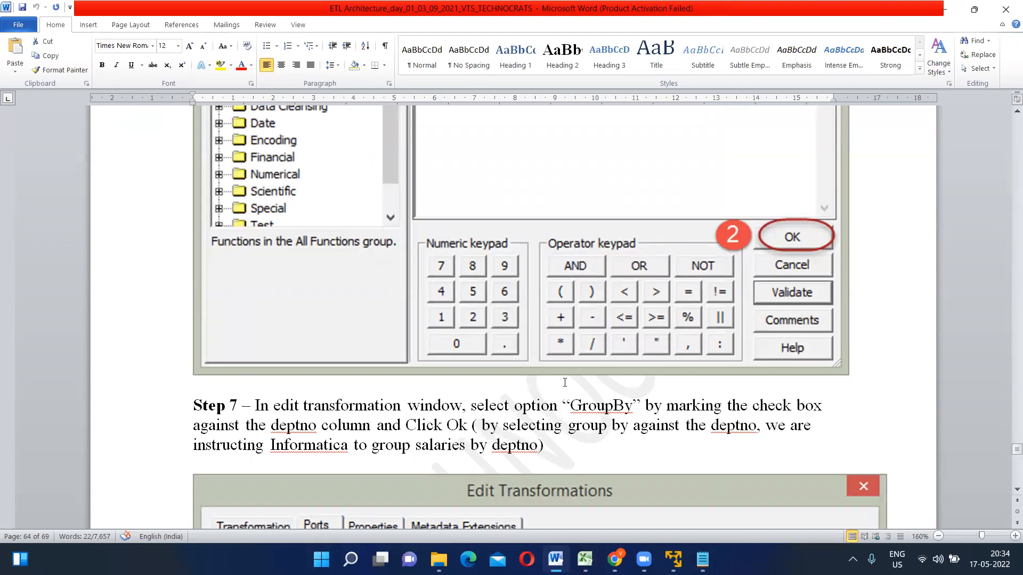
scroll(584, 293, up, 12)
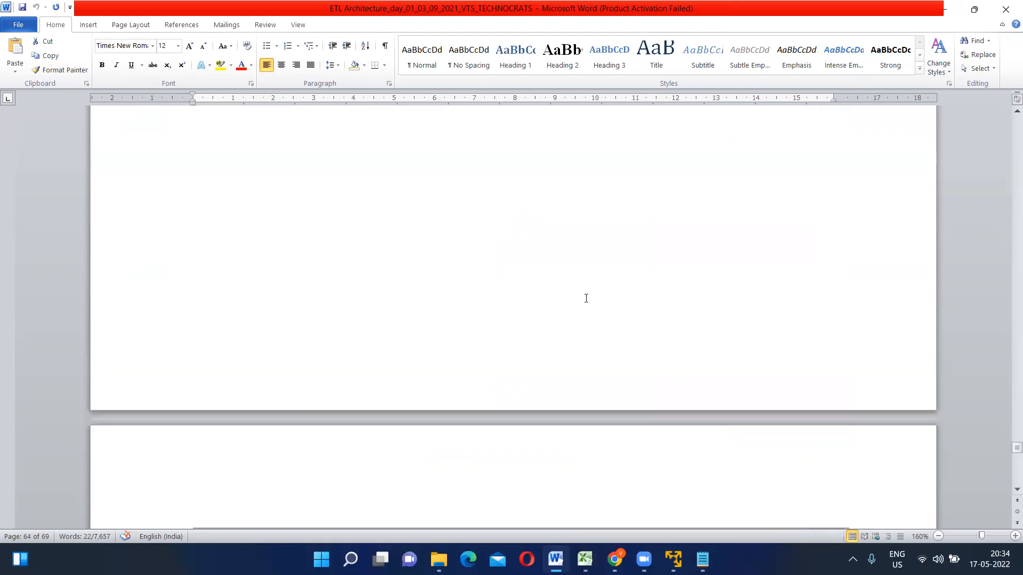
scroll(586, 299, up, 6)
scroll(586, 301, down, 18)
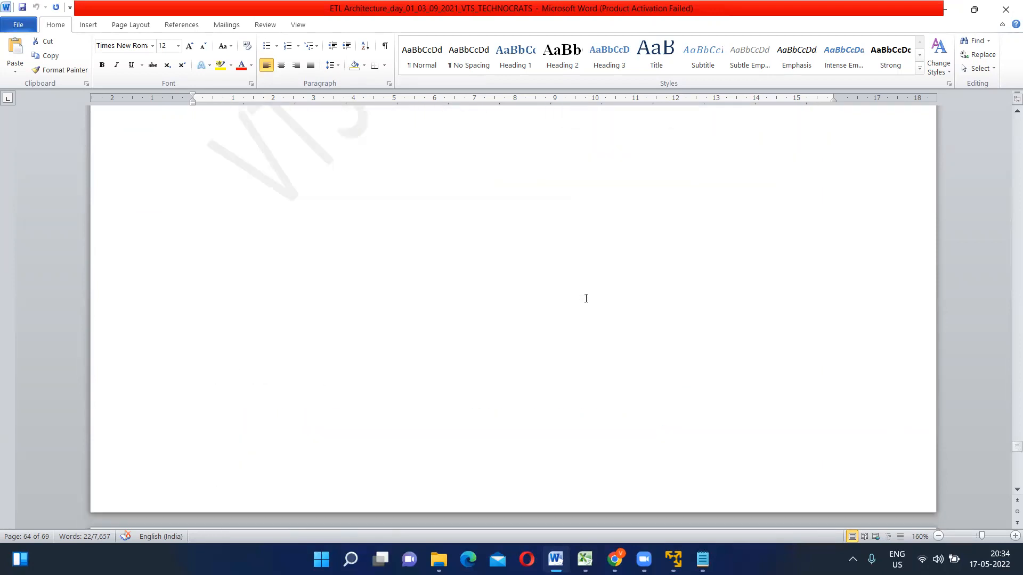
scroll(594, 319, down, 20)
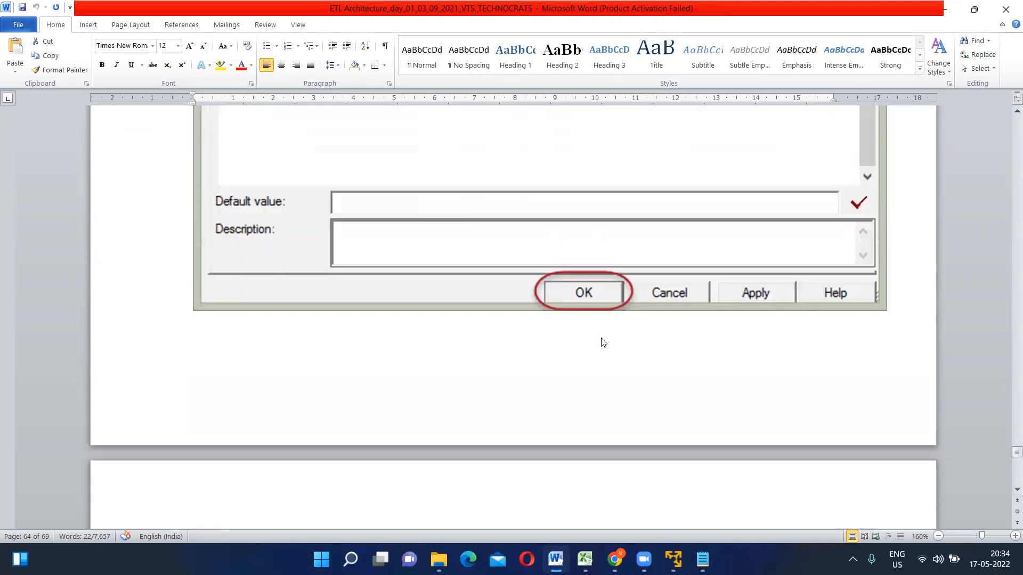
scroll(598, 371, down, 15)
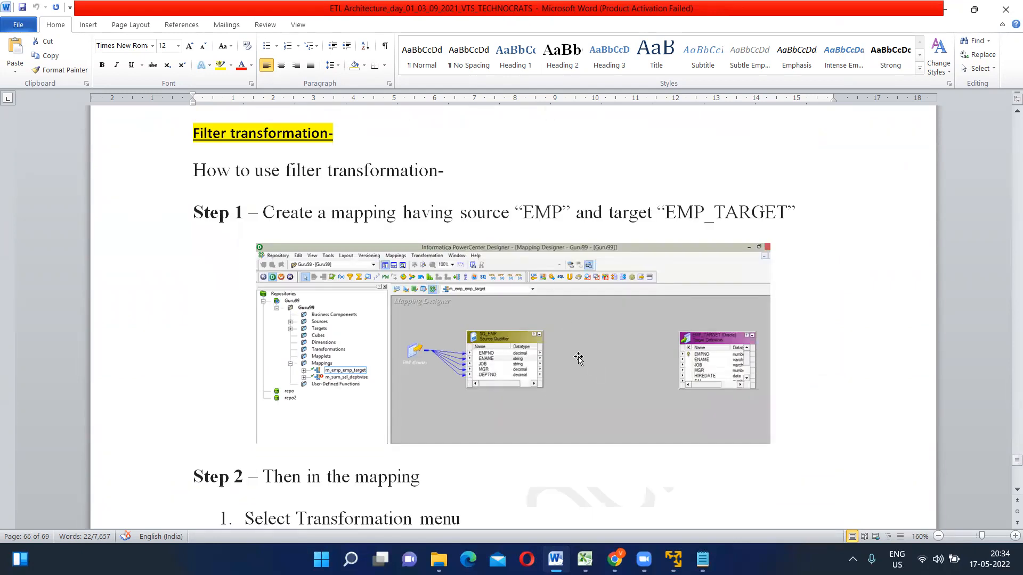
Scroll down through the filter transformation steps to their end.
scroll(580, 360, down, 12)
scroll(579, 362, down, 15)
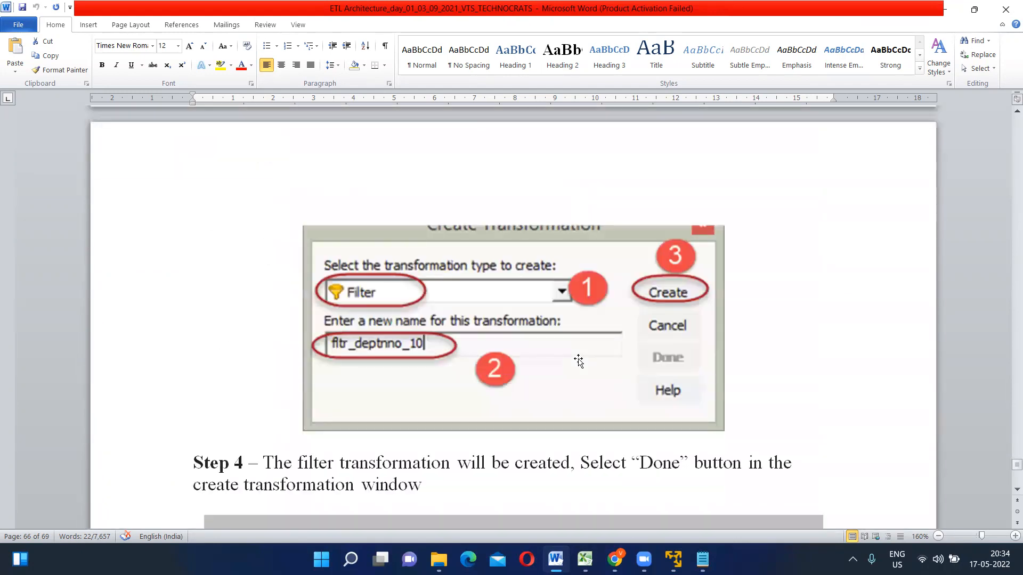
scroll(578, 361, down, 15)
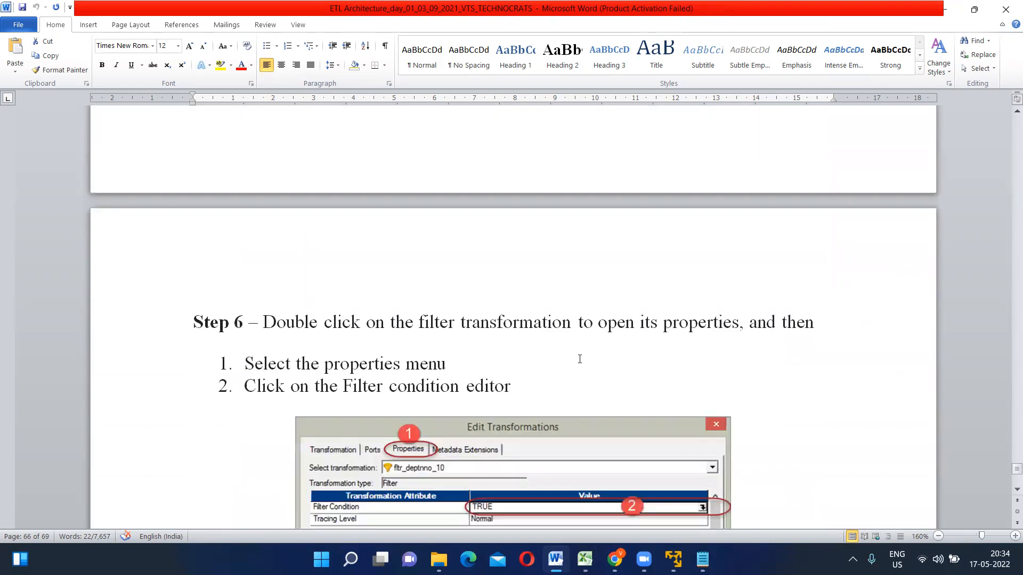
scroll(584, 356, down, 15)
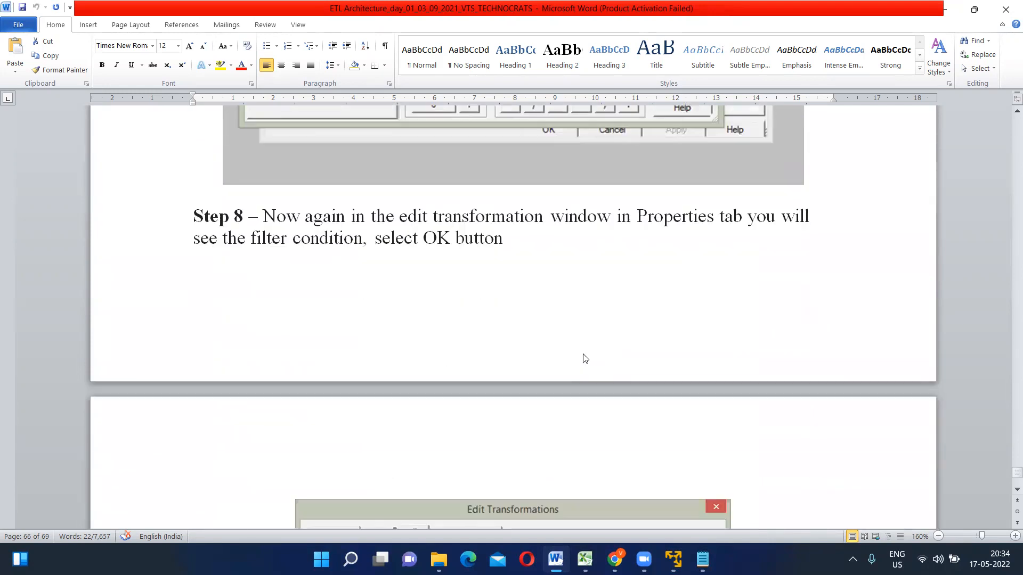
Scroll back up past the aggregator steps to the notes on opening Informatica PowerCenter.
scroll(584, 354, up, 15)
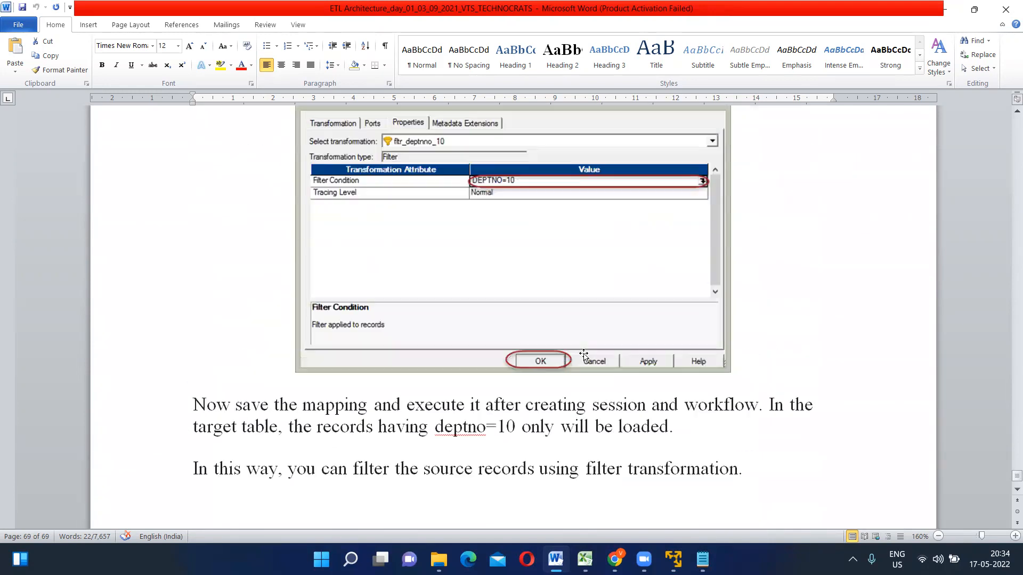
scroll(584, 356, up, 15)
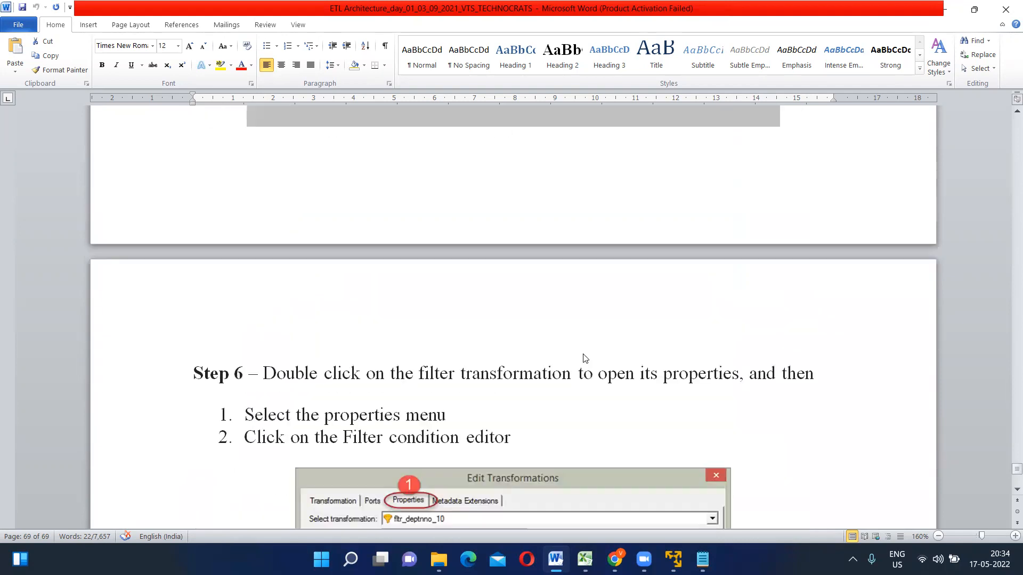
scroll(584, 354, up, 5)
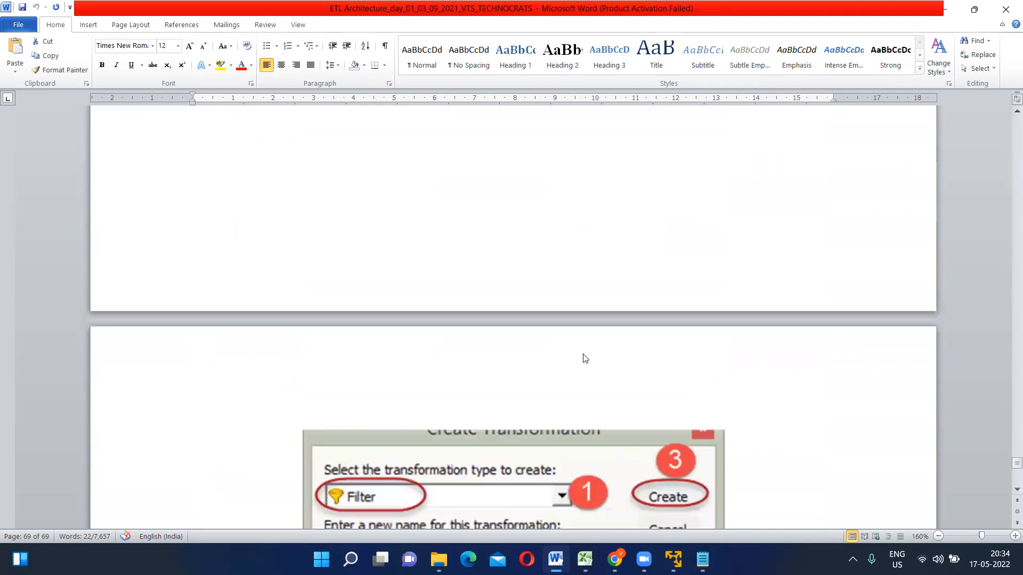
scroll(585, 356, up, 20)
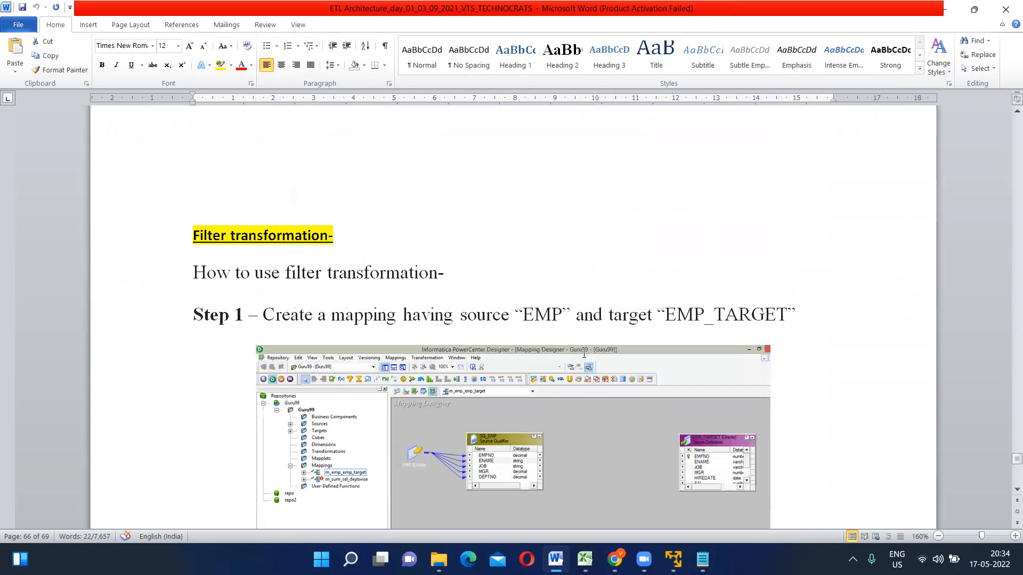
scroll(584, 355, down, 20)
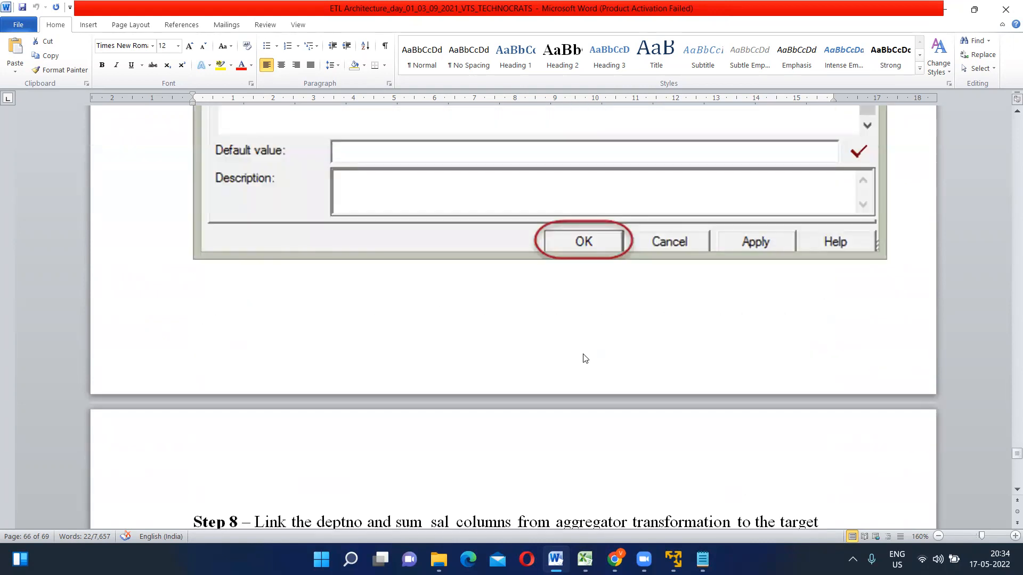
scroll(584, 356, up, 15)
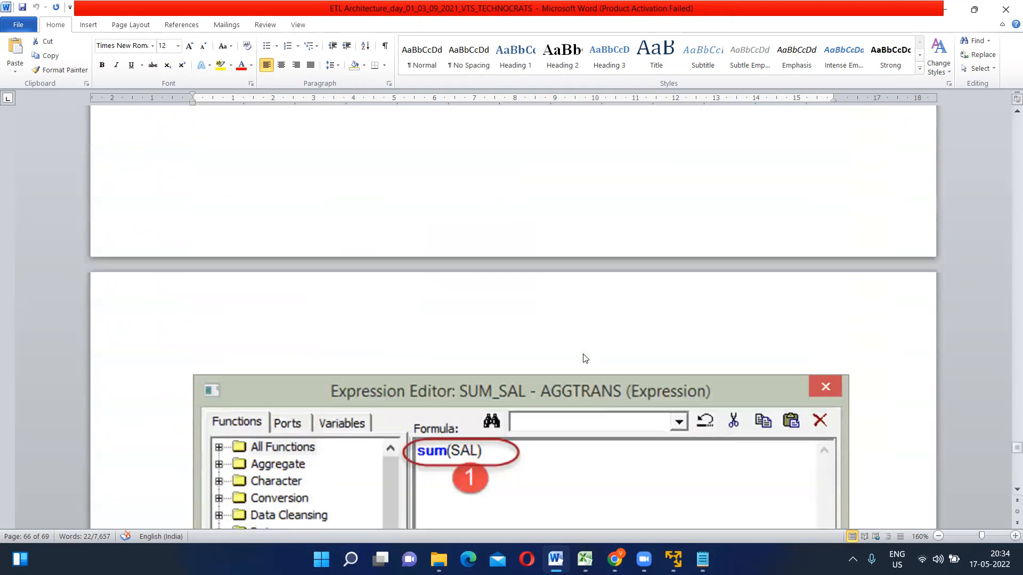
scroll(584, 354, up, 8)
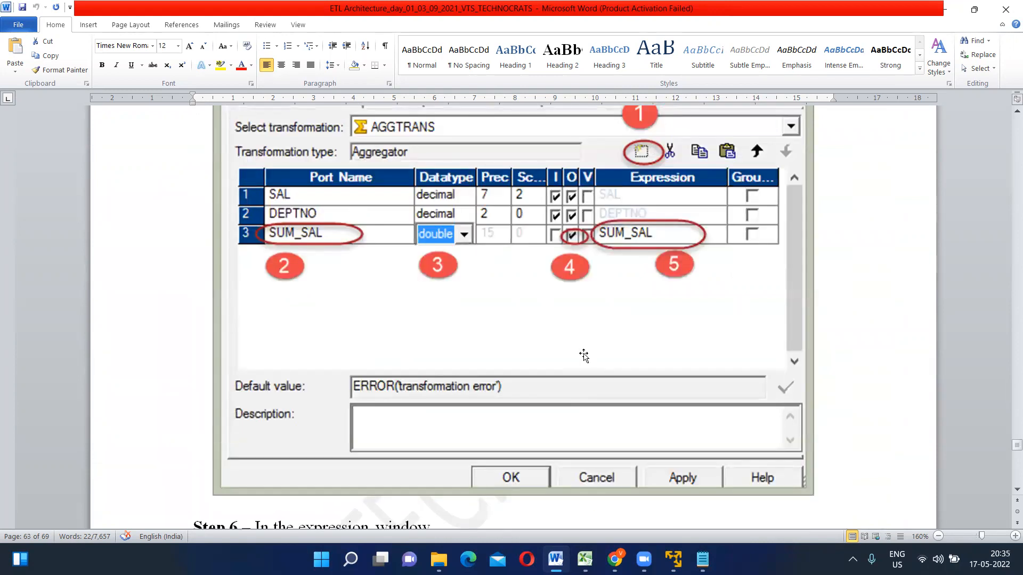
scroll(584, 356, up, 10)
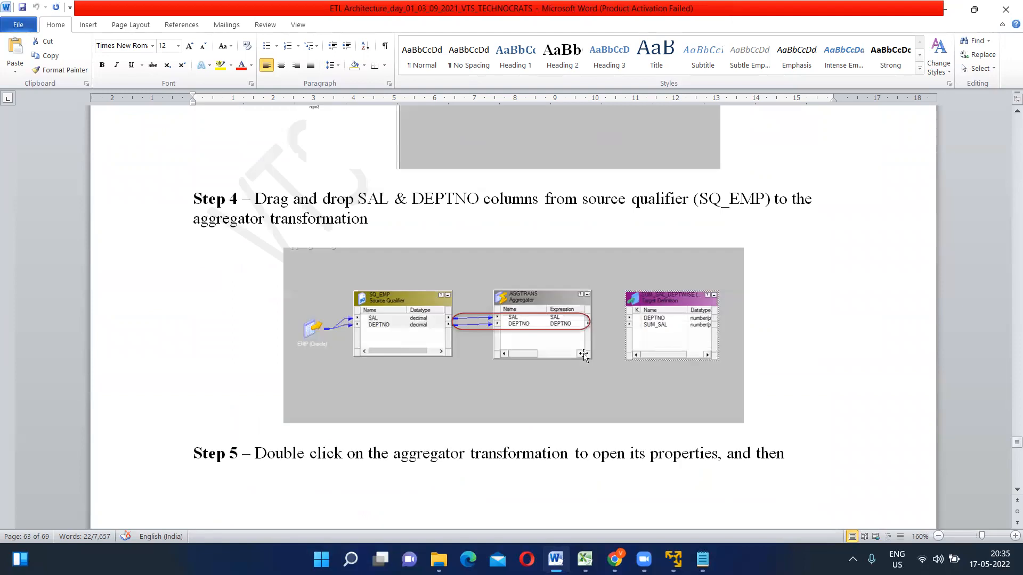
scroll(584, 354, up, 15)
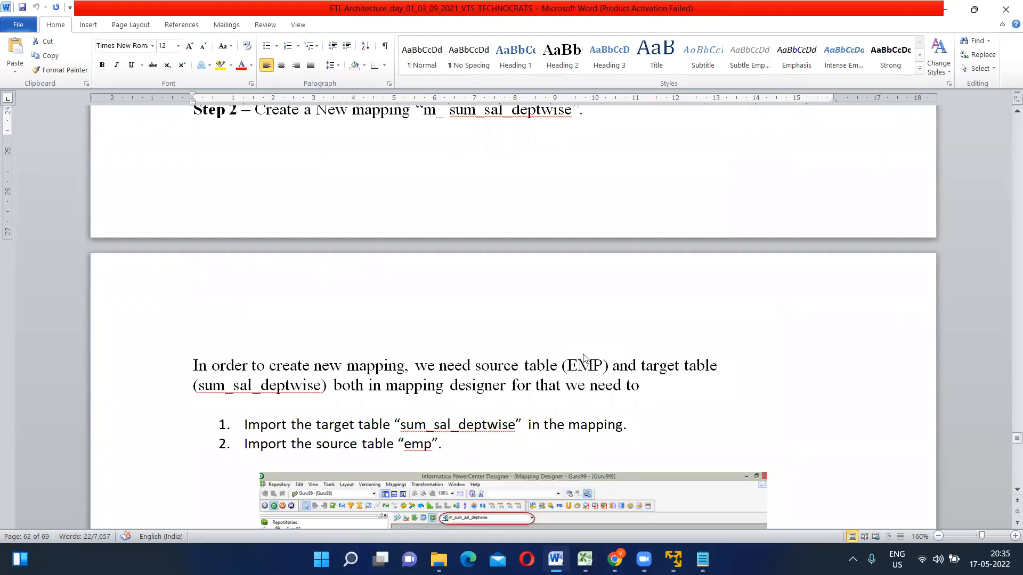
scroll(584, 354, up, 20)
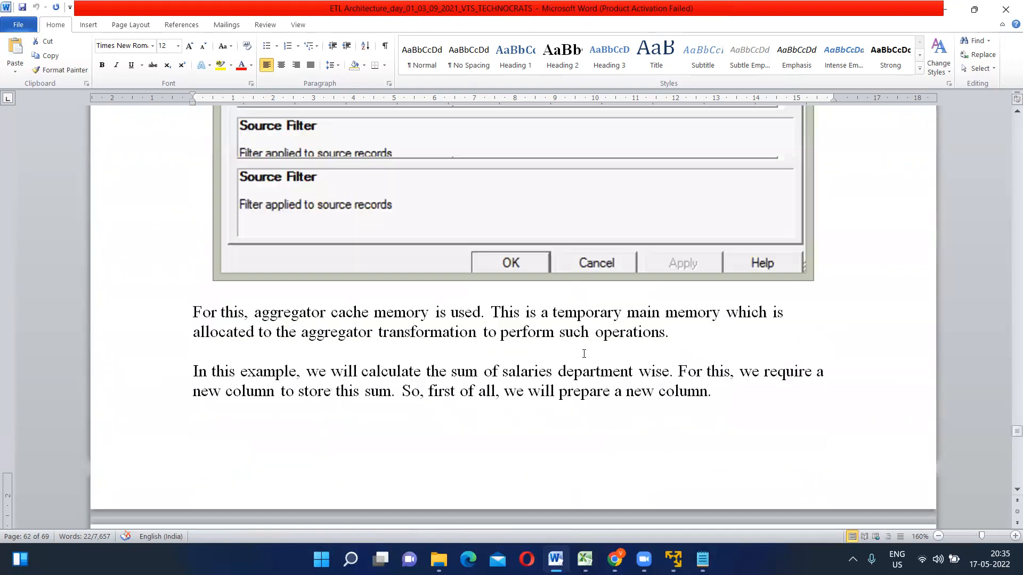
scroll(584, 356, up, 20)
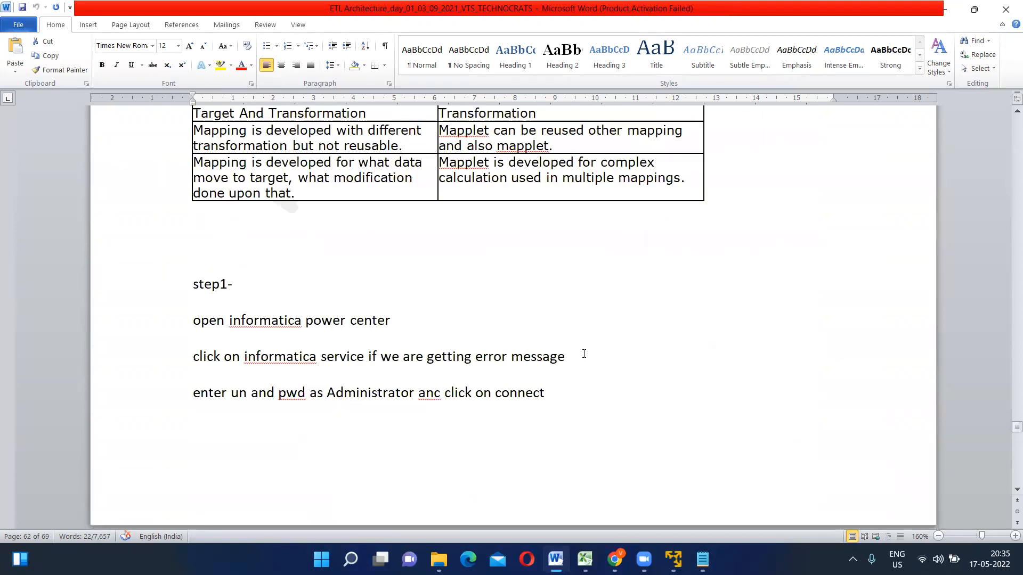
Scroll to the list of Workflow manager, Workflow monitor and Designer under 'Informatica is an etl tool.'.
scroll(584, 353, up, 15)
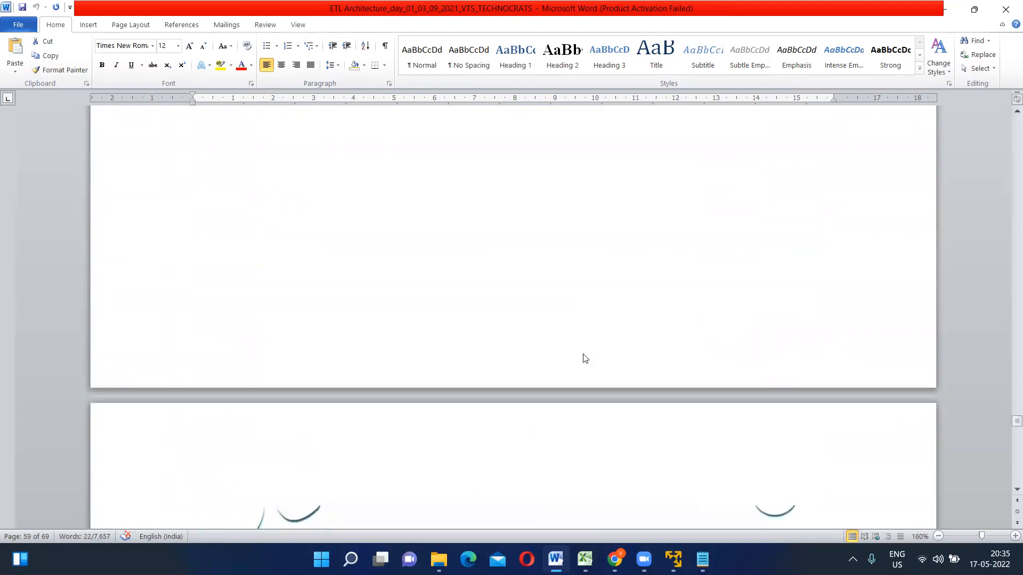
scroll(584, 354, up, 10)
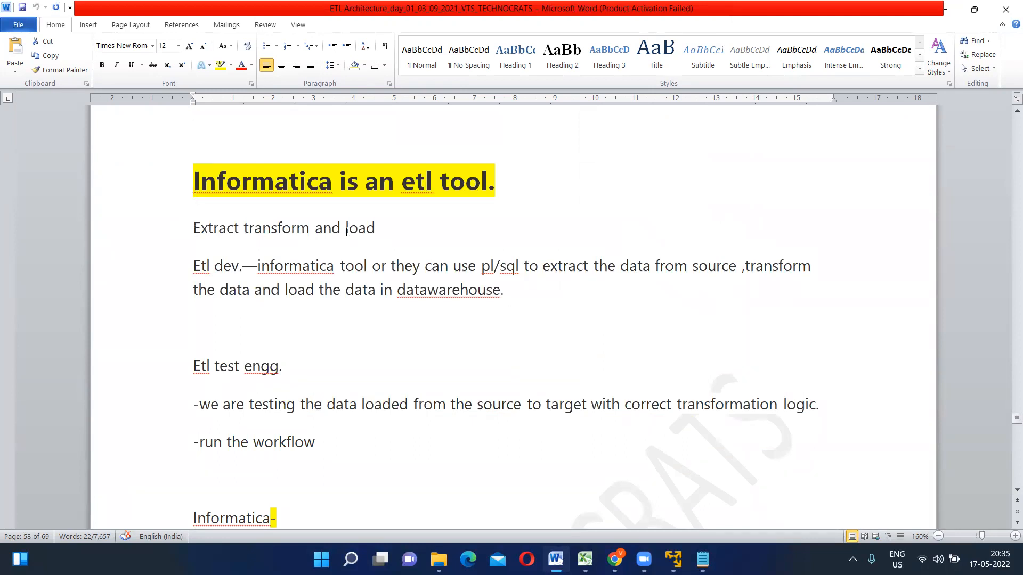
scroll(385, 235, down, 3)
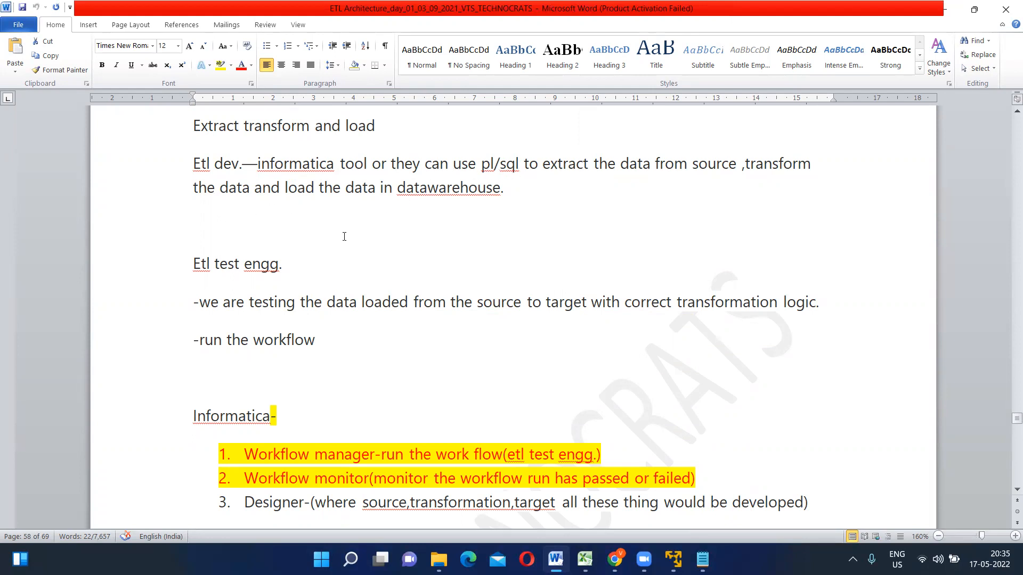
scroll(344, 237, down, 5)
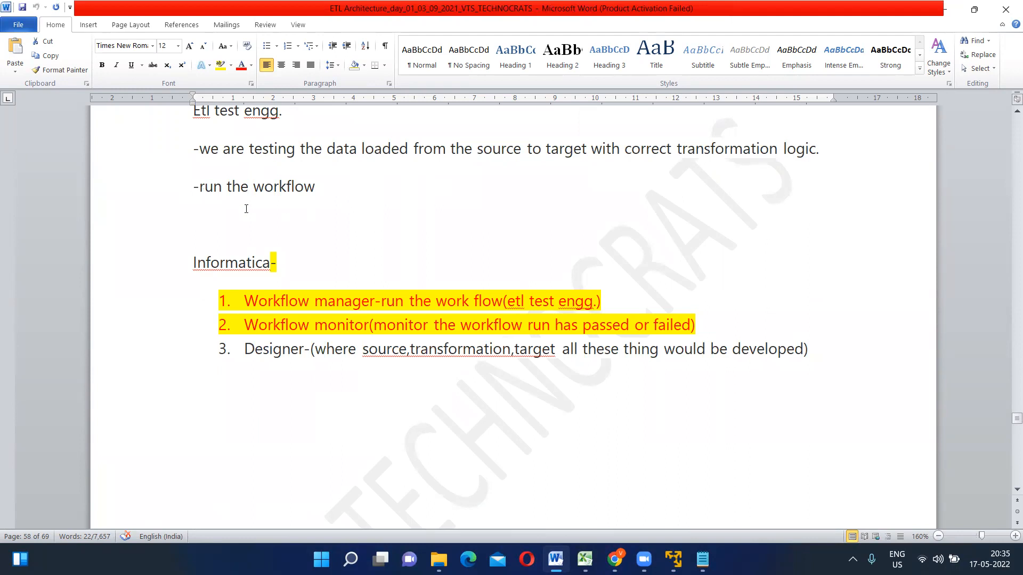
scroll(279, 211, down, 3)
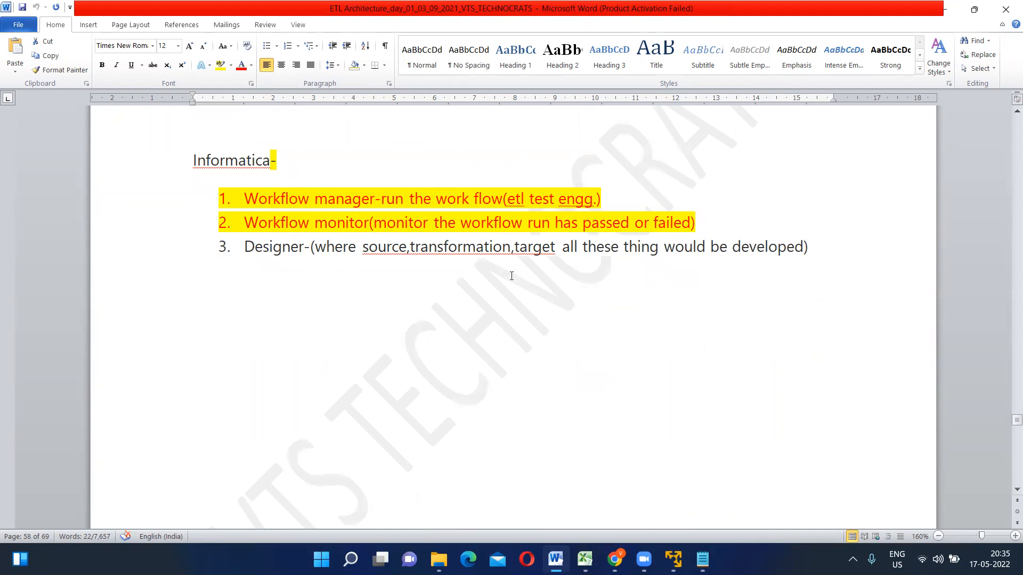
scroll(512, 276, down, 3)
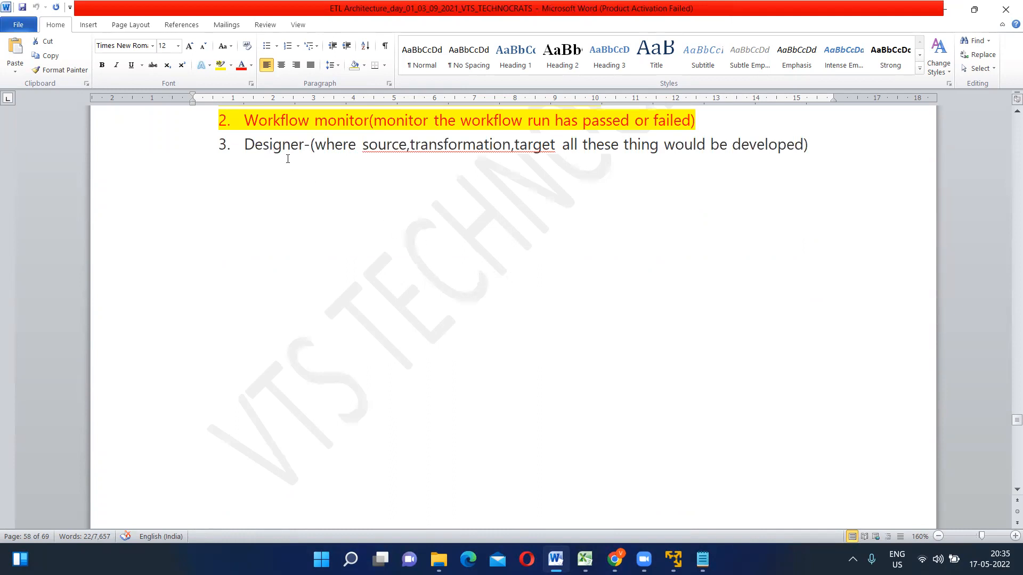
scroll(287, 159, up, 1)
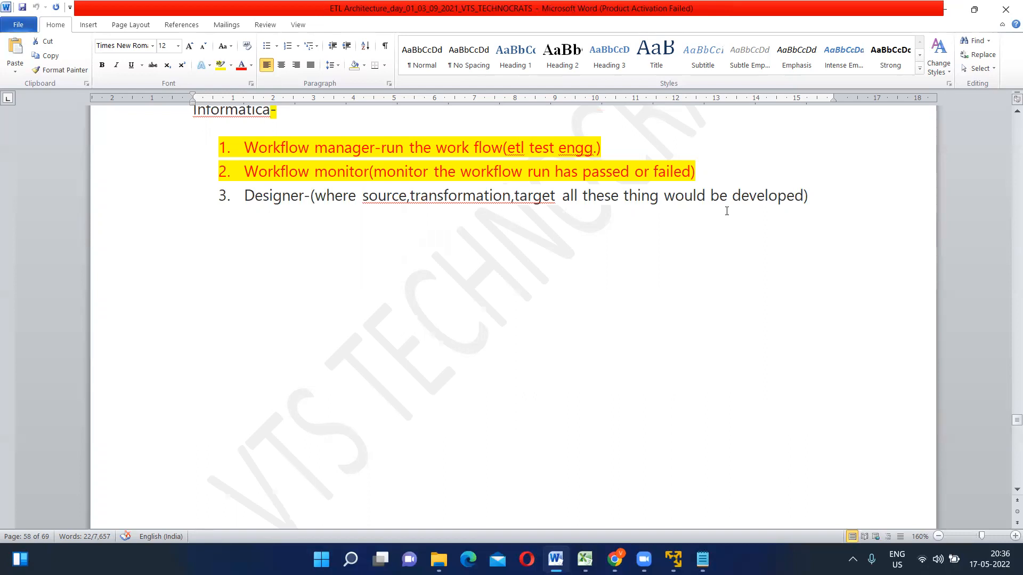
Scroll past the Powercenter tool components slide to the Mapping versus Mapplet table and step1 notes.
scroll(726, 211, down, 12)
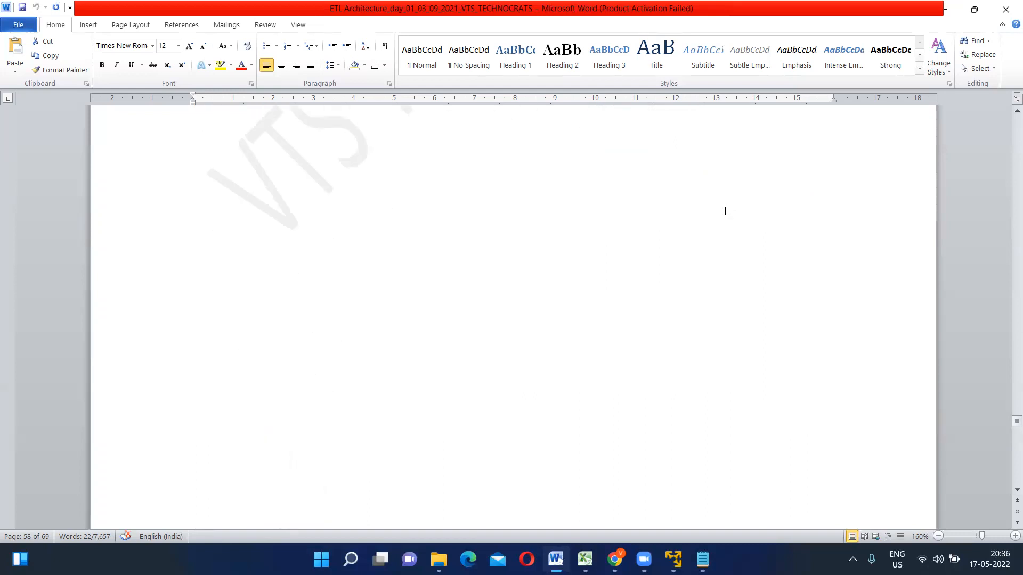
scroll(726, 213, up, 2)
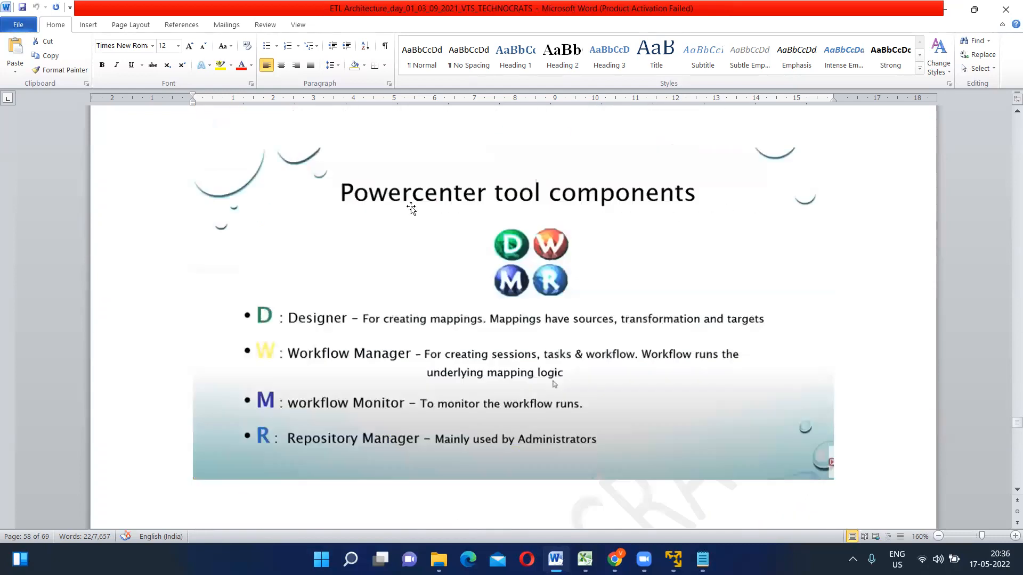
scroll(599, 228, down, 3)
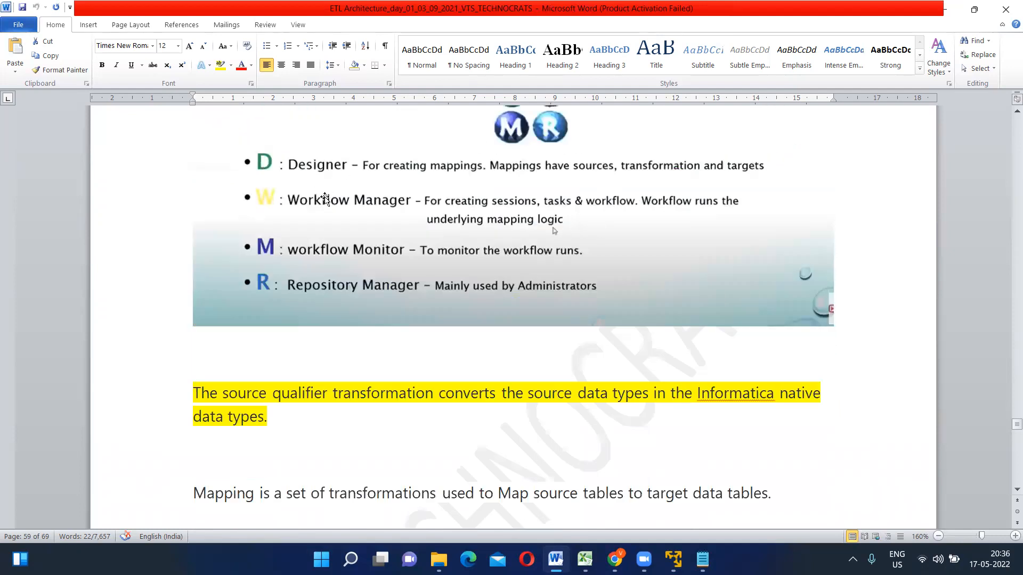
scroll(426, 309, down, 5)
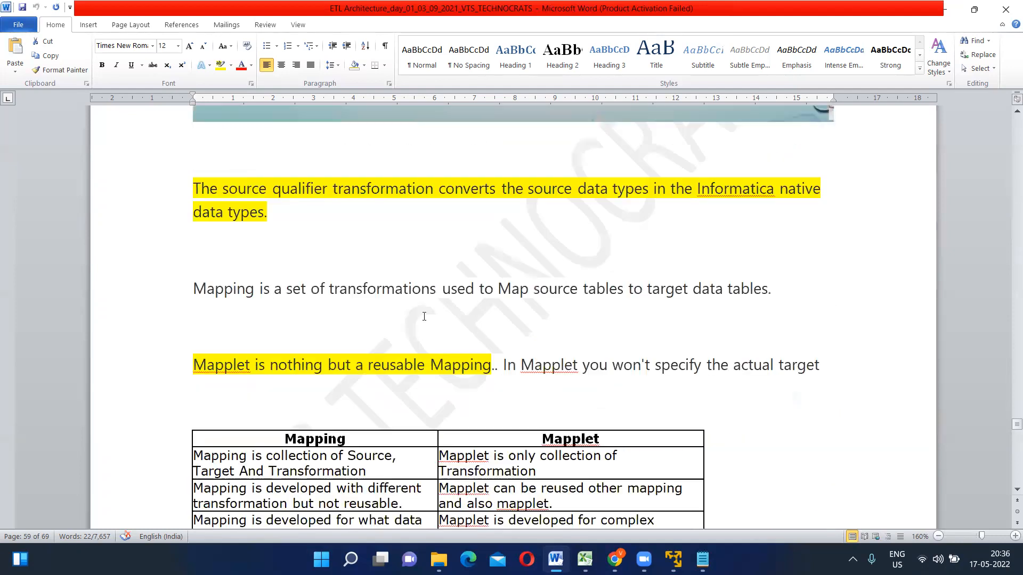
scroll(464, 253, down, 2)
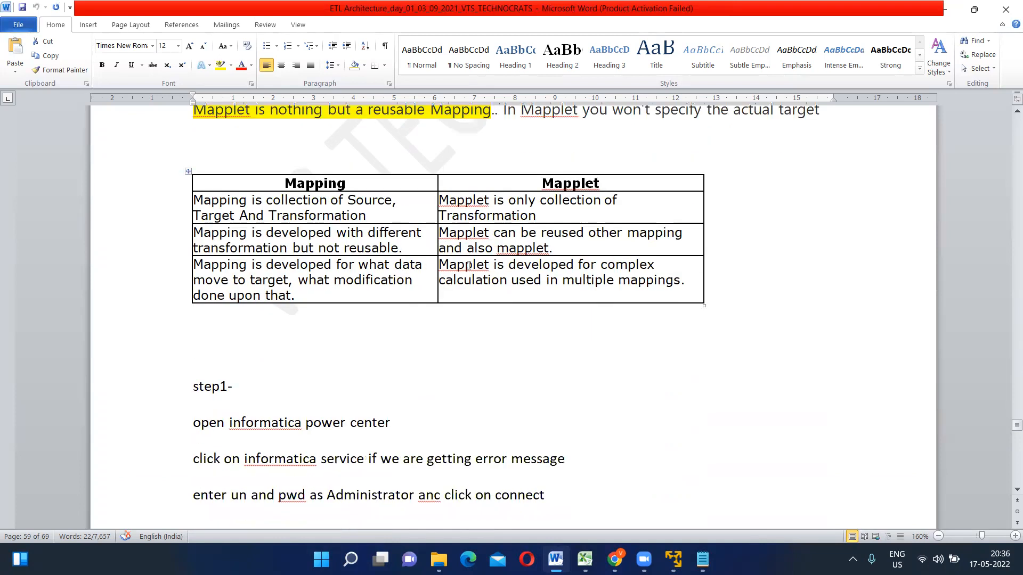
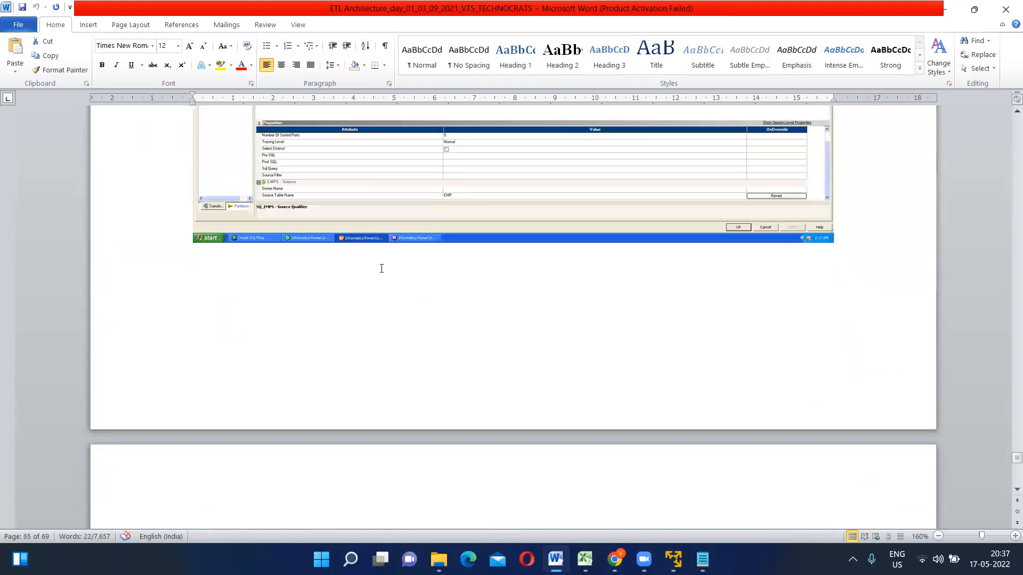
Scroll up from page 65 back to the 'Unix Command' lines on page 54.
scroll(381, 266, up, 20)
scroll(374, 246, up, 3)
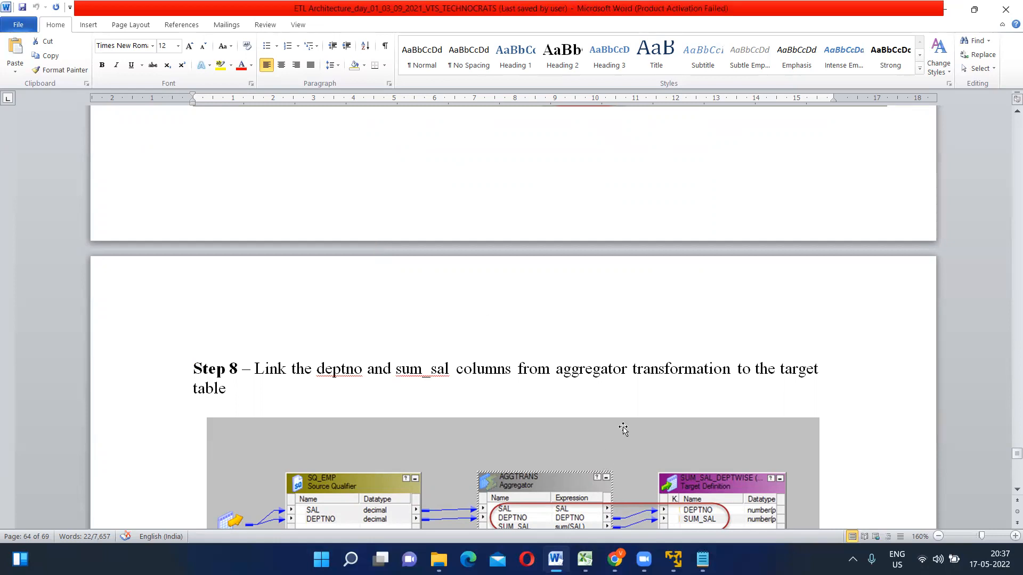
scroll(621, 429, down, 5)
scroll(619, 430, up, 8)
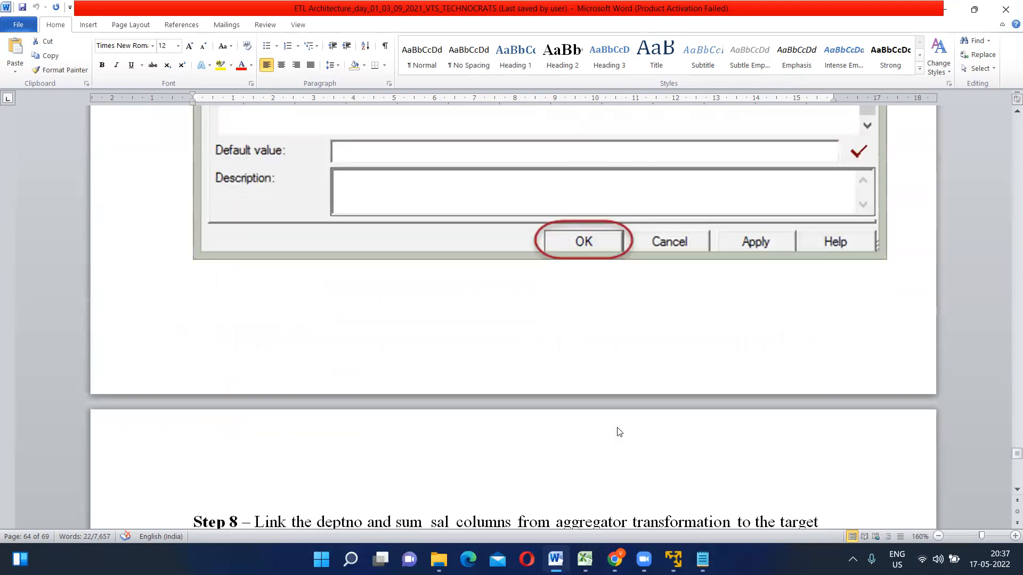
scroll(619, 432, up, 15)
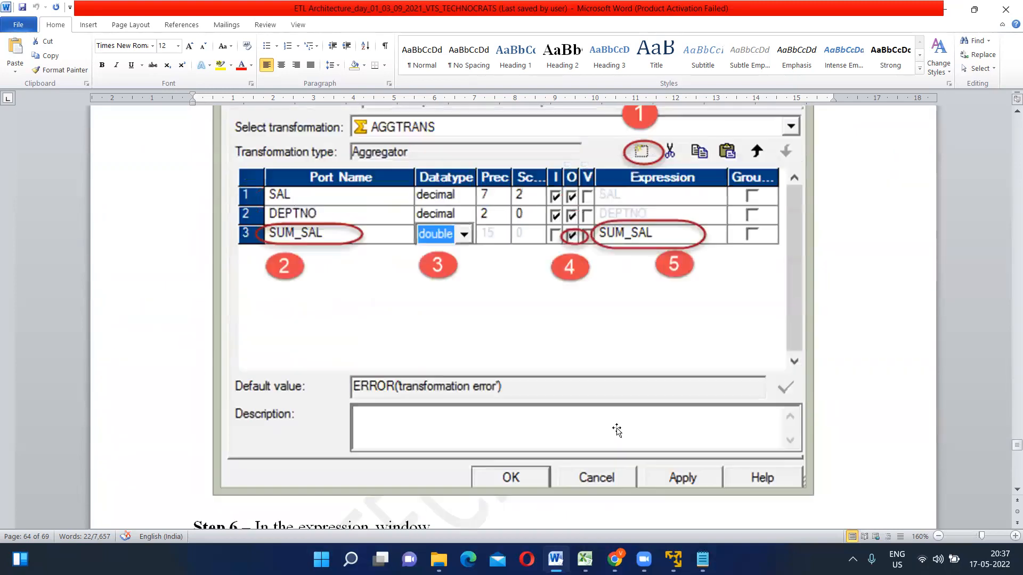
scroll(618, 431, up, 20)
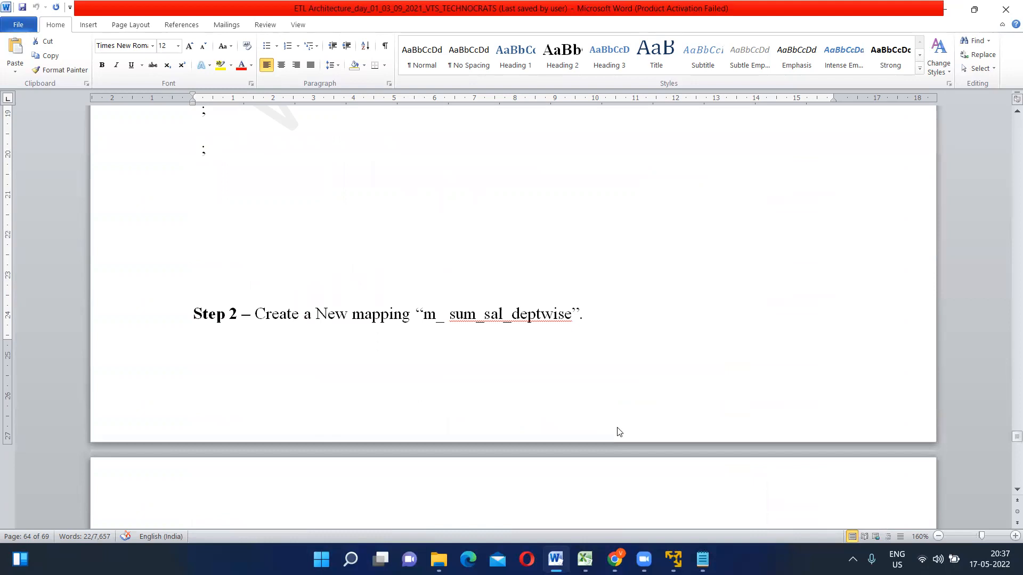
scroll(618, 431, up, 20)
scroll(618, 431, up, 20)
scroll(618, 431, up, 20)
scroll(618, 428, up, 20)
scroll(618, 428, up, 20)
scroll(618, 428, up, 20)
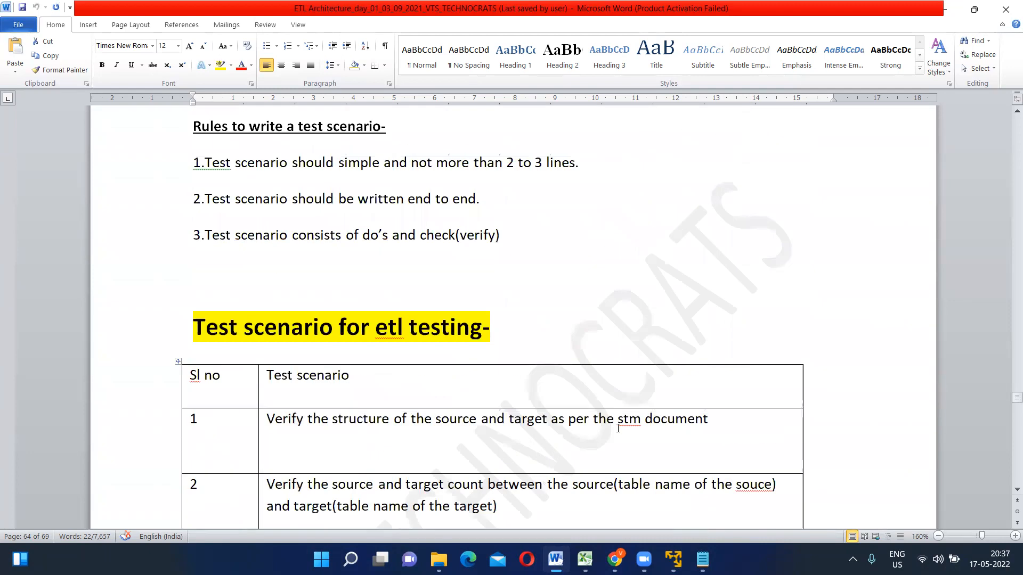
scroll(618, 428, up, 20)
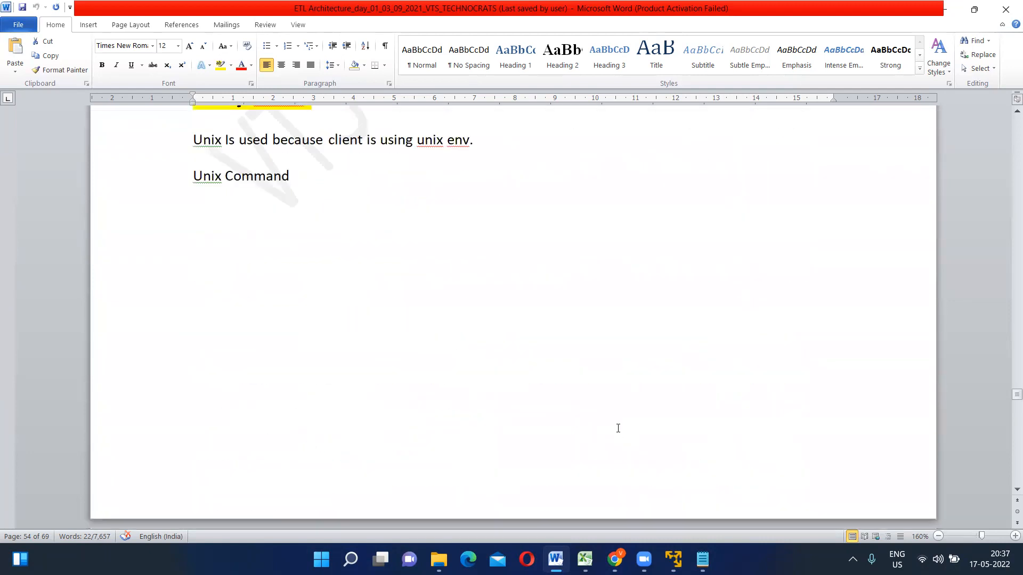
scroll(618, 428, up, 4)
scroll(618, 428, down, 2)
scroll(618, 428, up, 3)
scroll(618, 428, down, 4)
scroll(618, 429, down, 6)
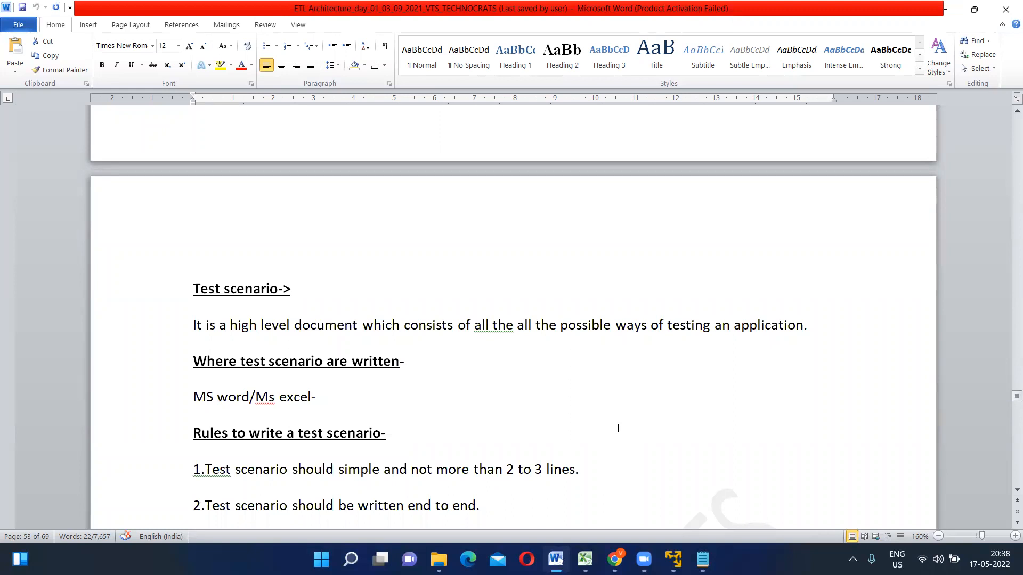
scroll(618, 429, down, 2)
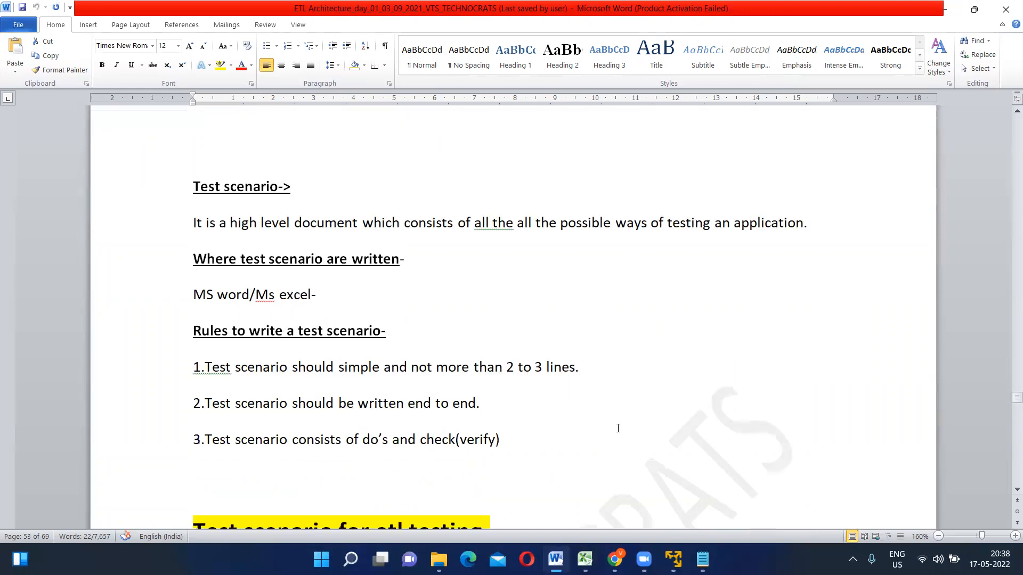
scroll(618, 428, up, 9)
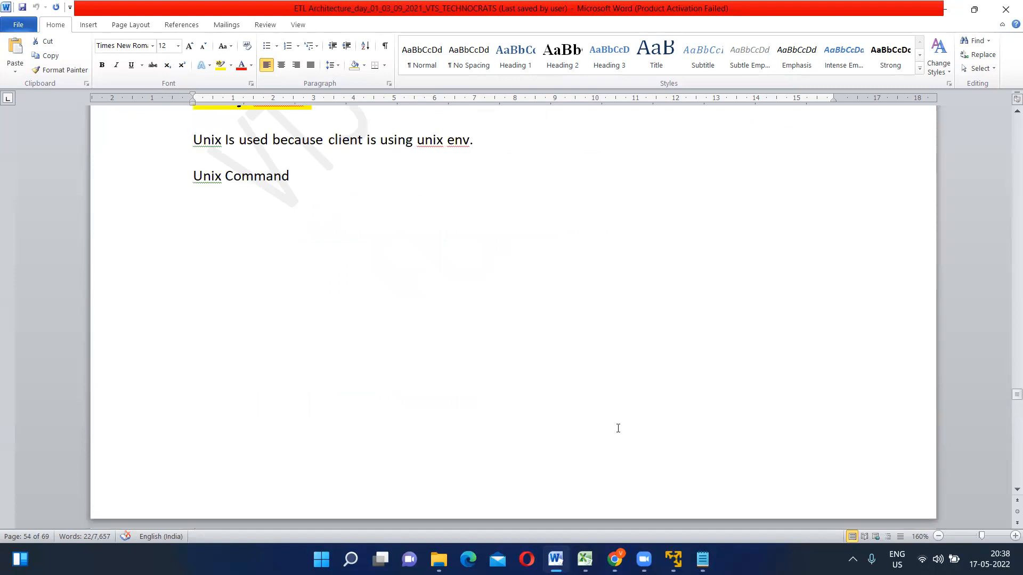
scroll(618, 428, down, 9)
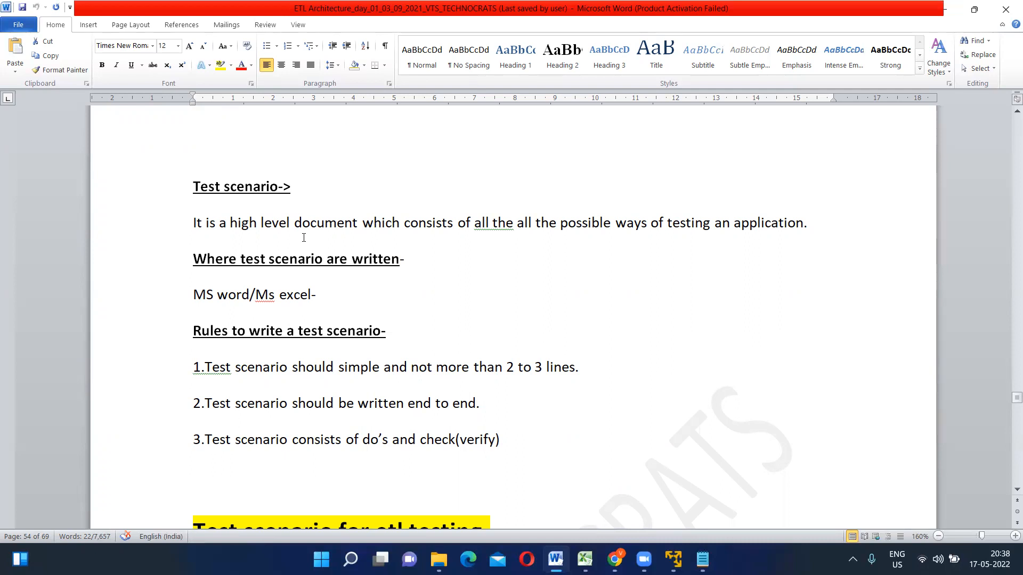
Scroll down to 'Test scenario for etl testing-' and highlight the three scenario-writing rules.
scroll(304, 238, down, 4)
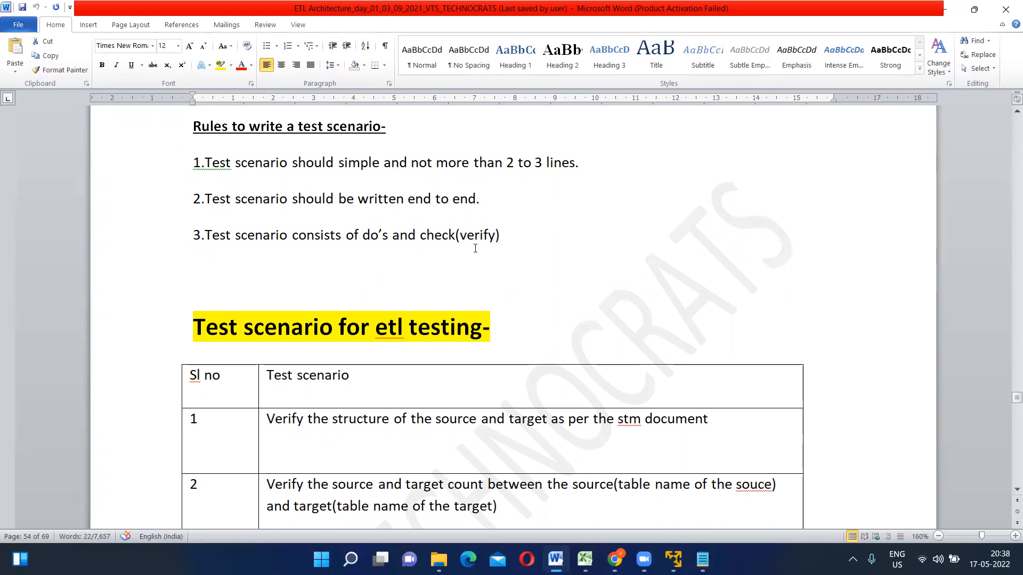
drag(514, 235, 201, 163)
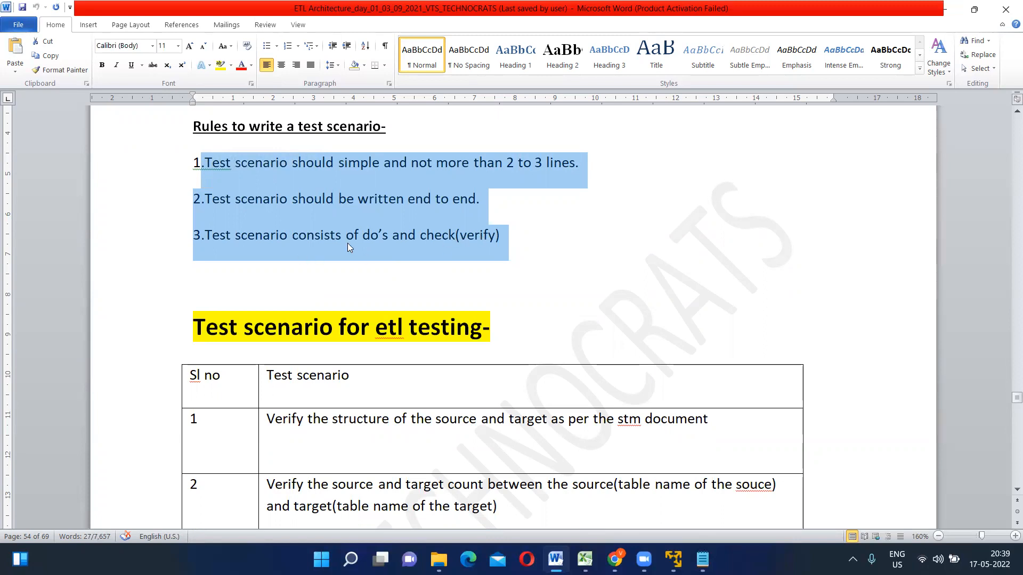
Highlight 'Verify the structure' and the source and target STM document wording in scenario 1.
scroll(347, 243, down, 3)
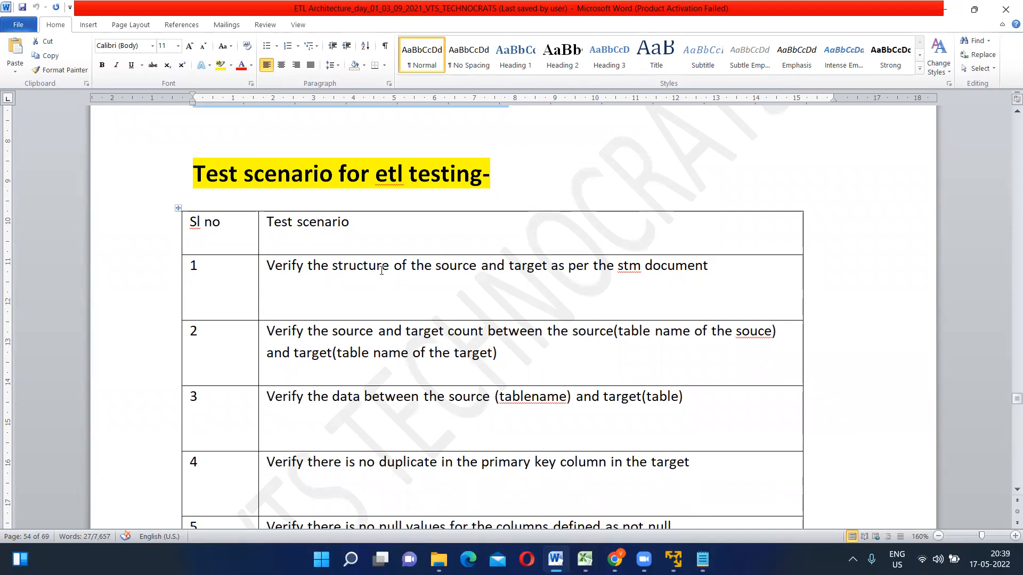
drag(392, 266, 274, 269)
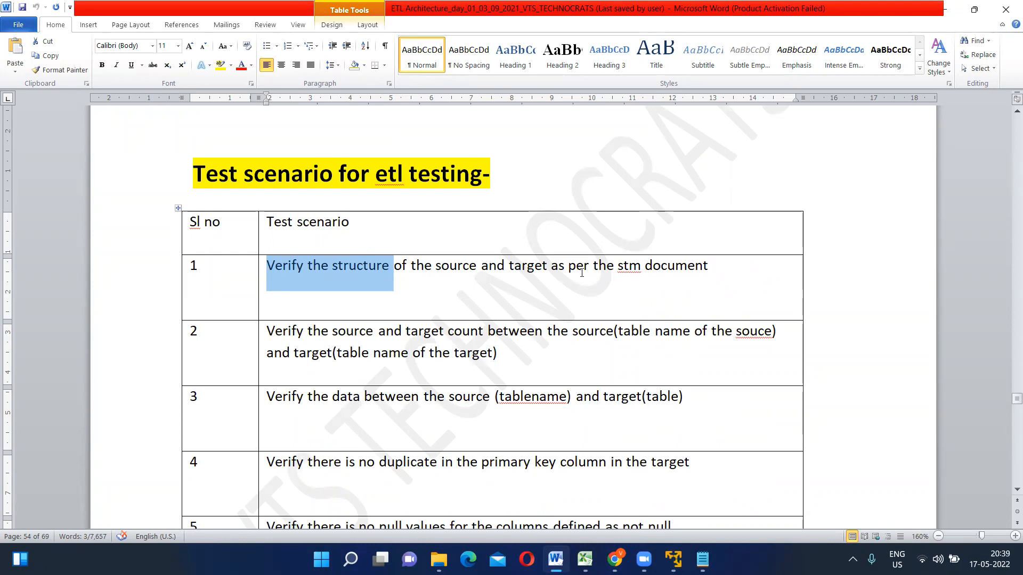
drag(707, 272, 478, 289)
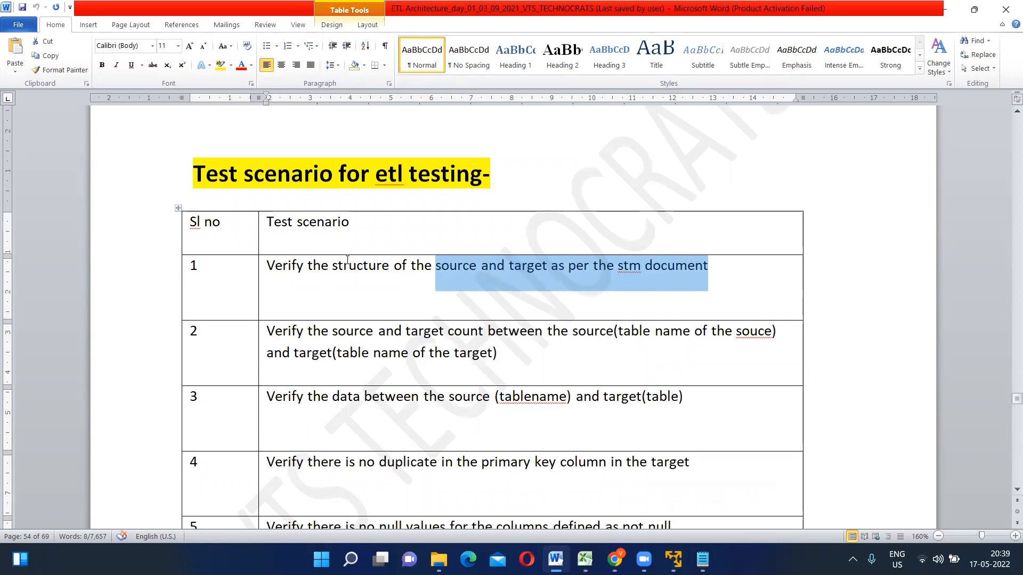
scroll(468, 292, down, 3)
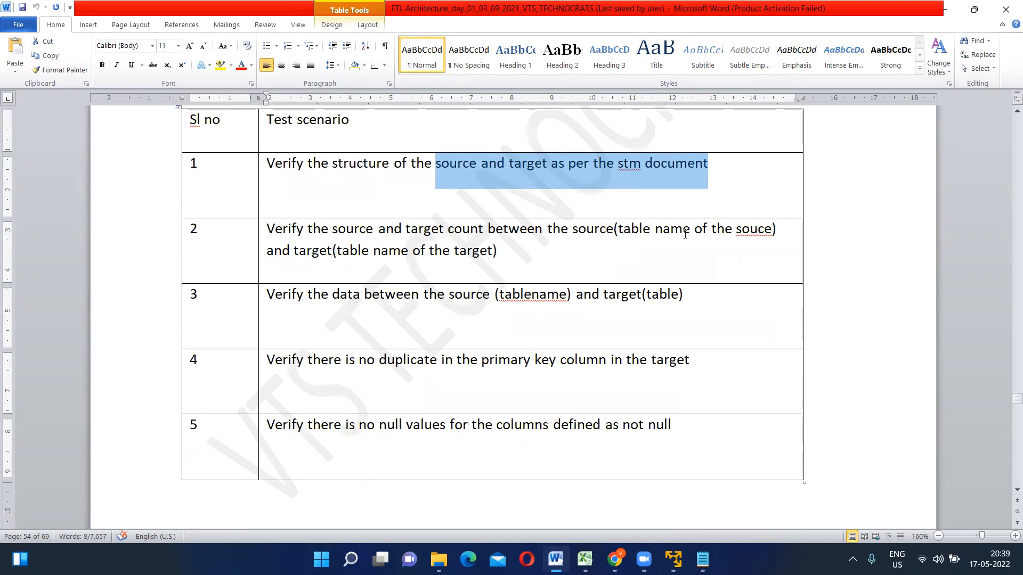
Correct 'souce' to 'source' in scenario 2, save, and switch to the test_cases workbook.
click(756, 230)
text(r)
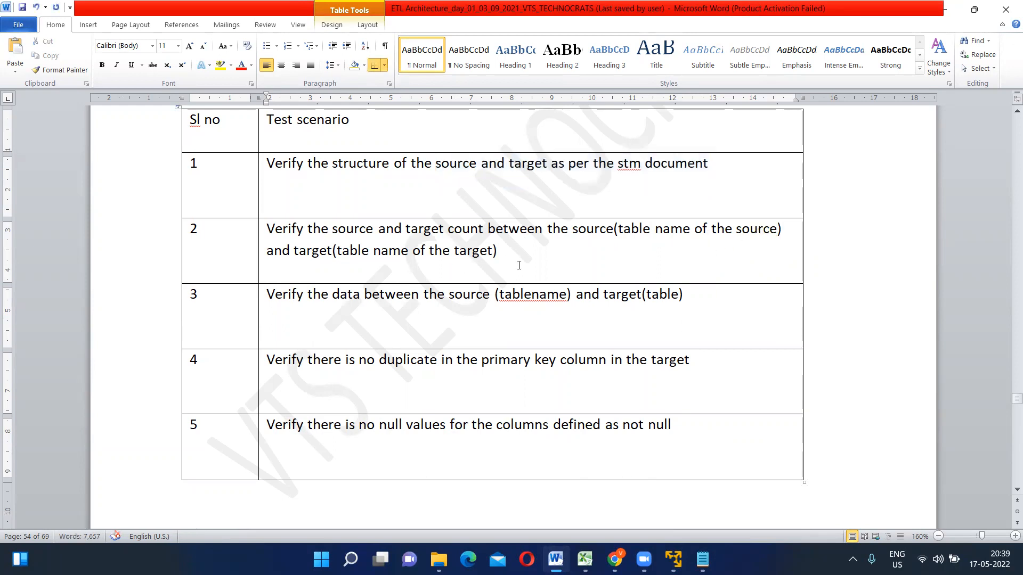
key(ctrl+s)
scroll(628, 314, down, 1)
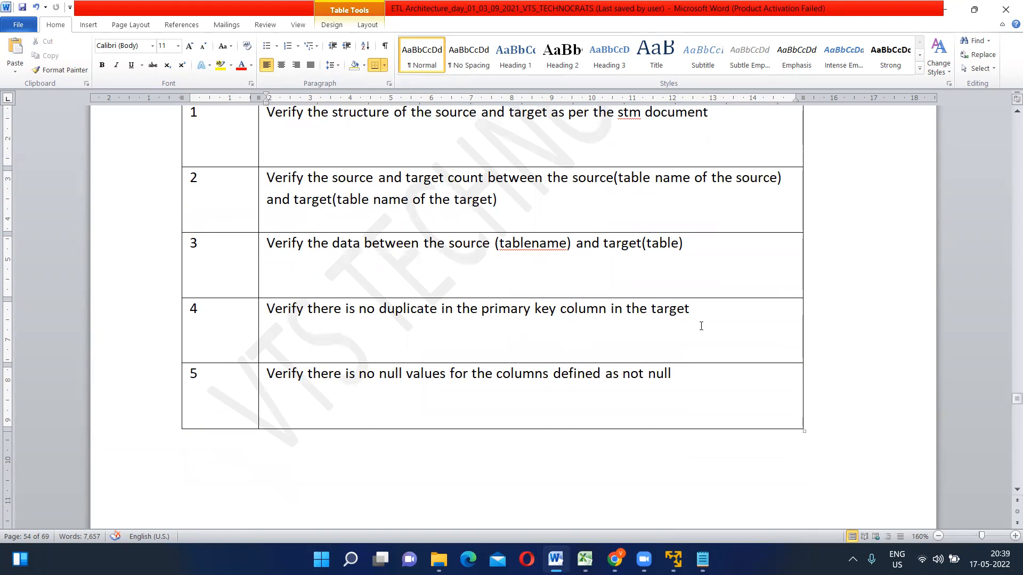
scroll(655, 336, down, 1)
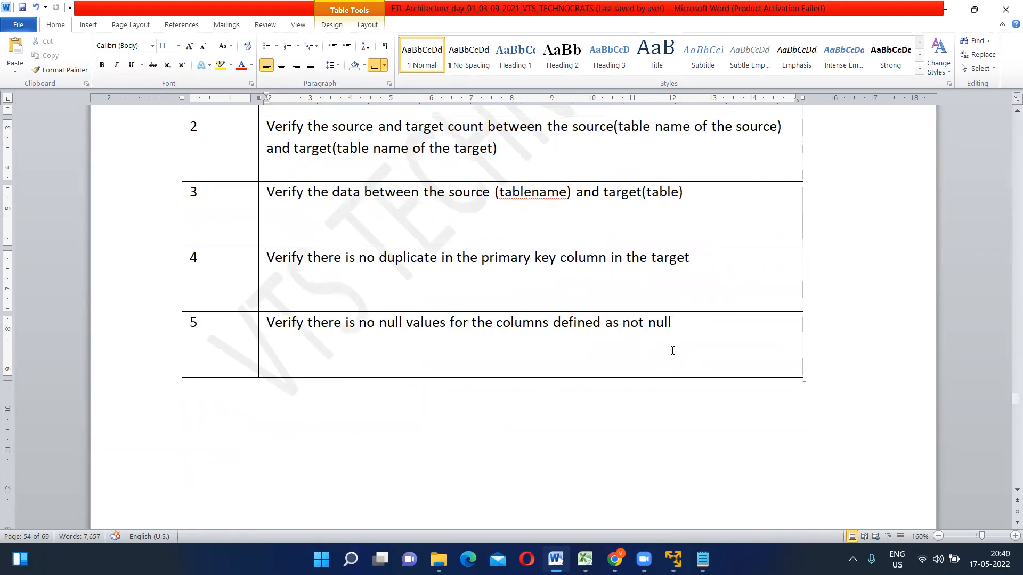
scroll(672, 350, up, 3)
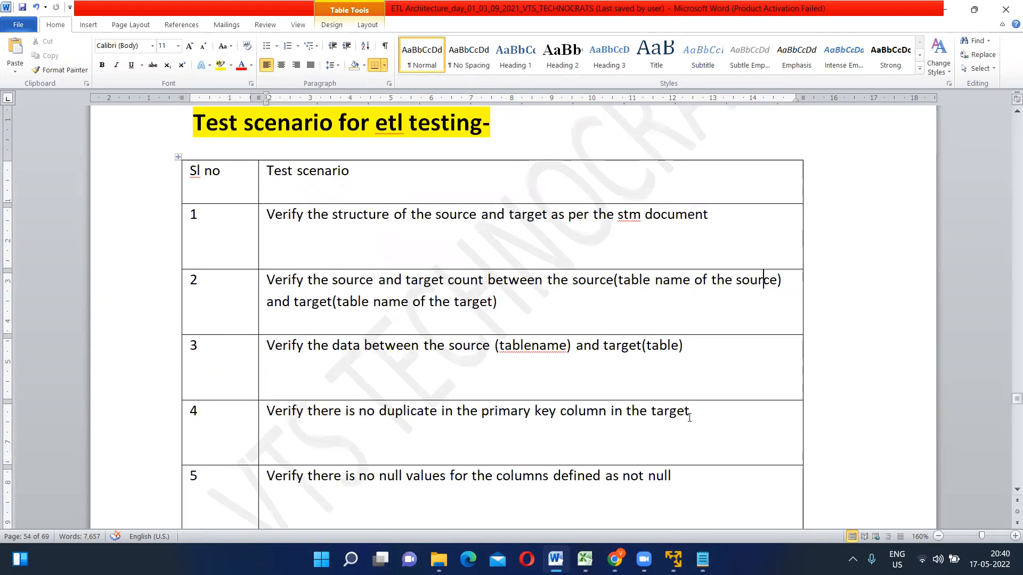
click(585, 560)
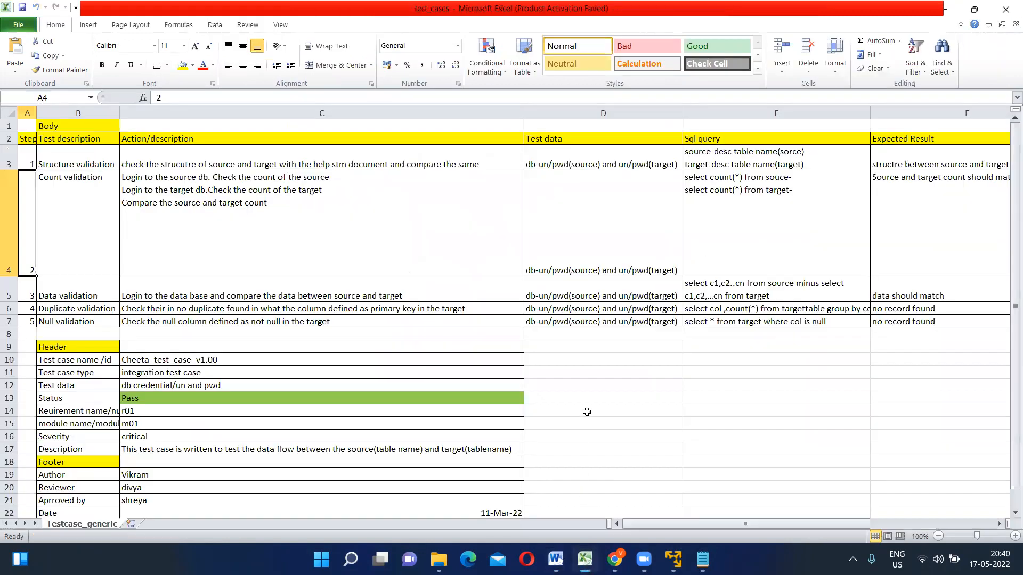
Look over the structure validation description in C3 and the Header and Footer labels.
click(655, 382)
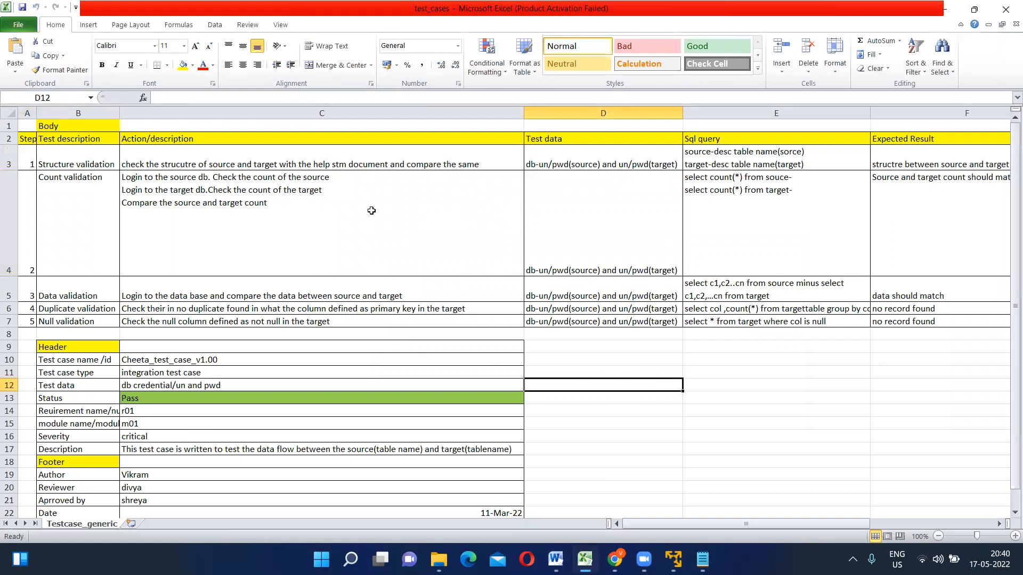
click(190, 164)
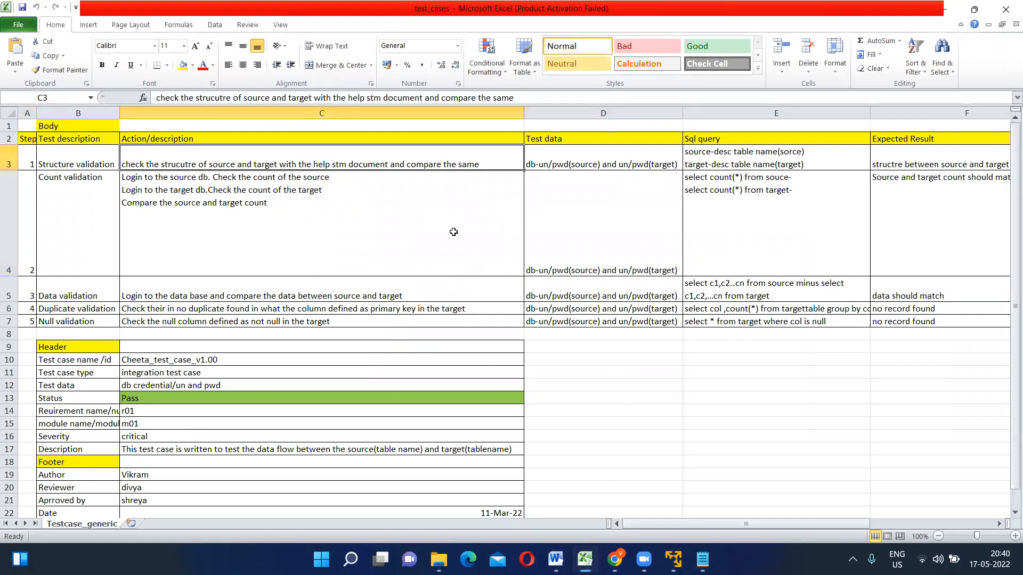
scroll(378, 394, down, 2)
scroll(377, 393, down, 1)
scroll(377, 394, up, 3)
click(109, 349)
click(105, 463)
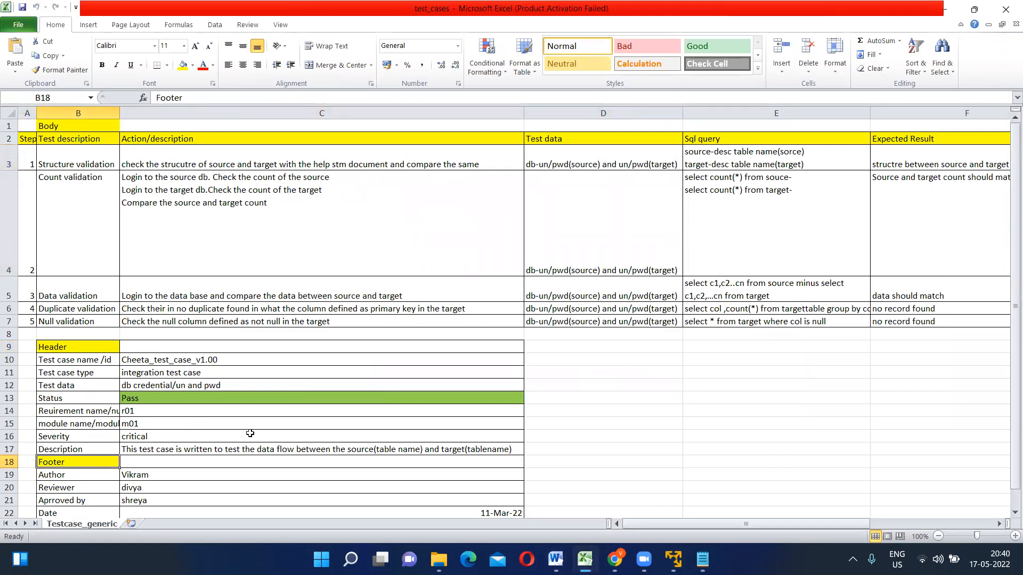
scroll(249, 433, down, 1)
Autofit column B so labels like 'Test case name /id' show in full.
click(92, 294)
click(87, 309)
click(184, 306)
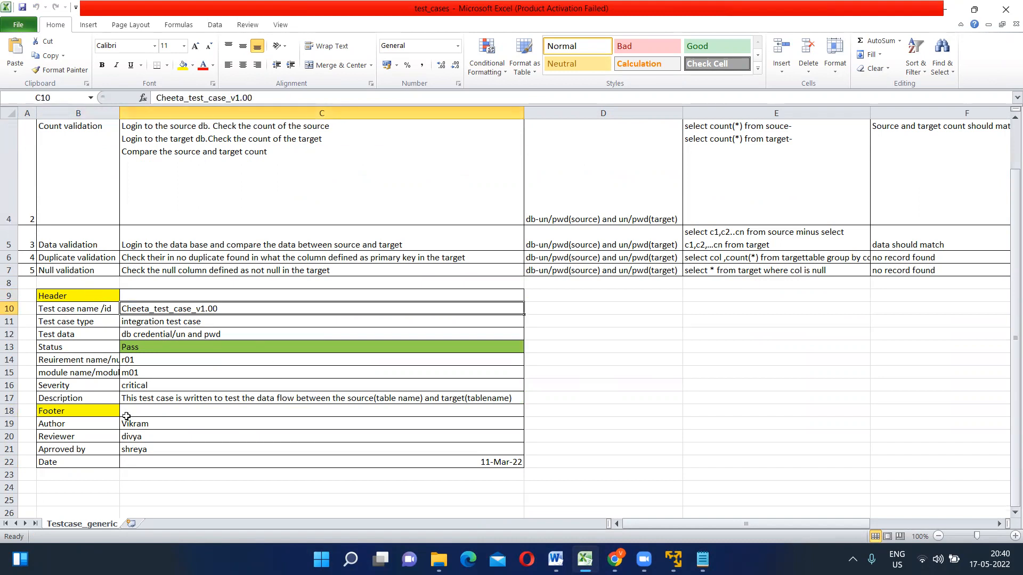
scroll(254, 388, up, 1)
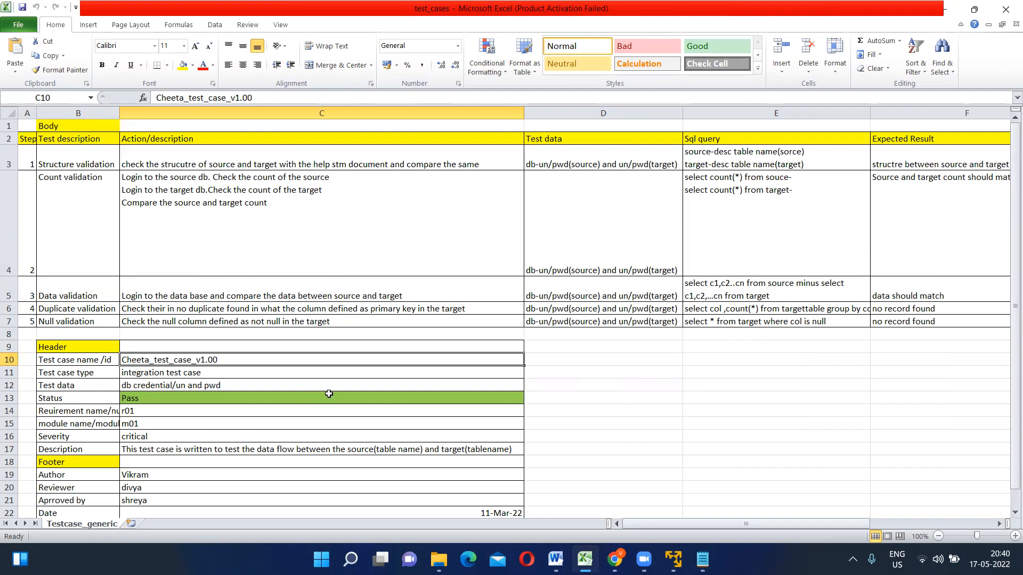
scroll(359, 425, down, 2)
scroll(360, 428, up, 2)
double_click(119, 113)
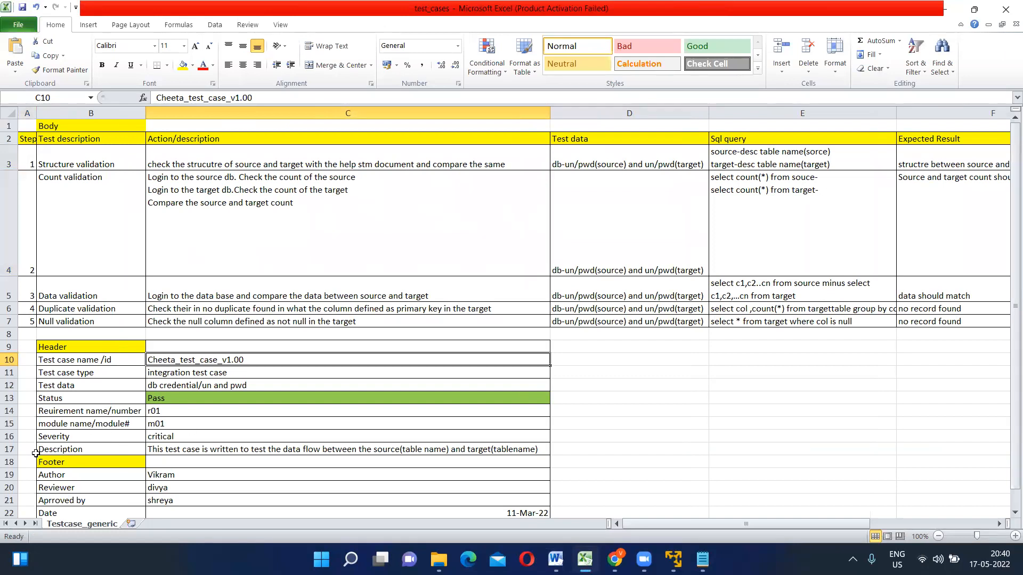
right_click(9, 437)
Insert a 'Release name' row above Severity with the value Cheeta.
click(52, 334)
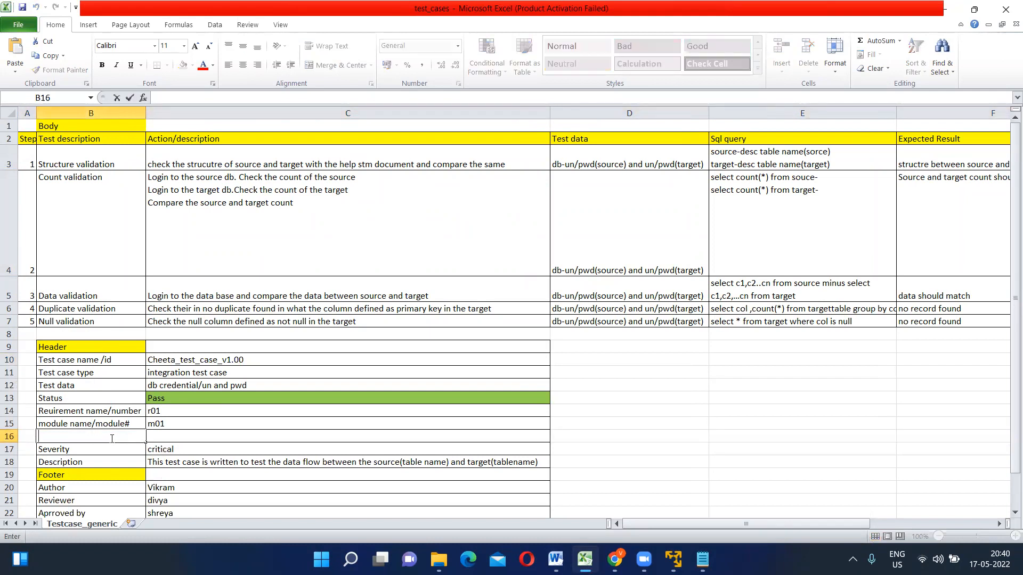
text(P)
text(Release name)
key(Tab)
text(Cheeta)
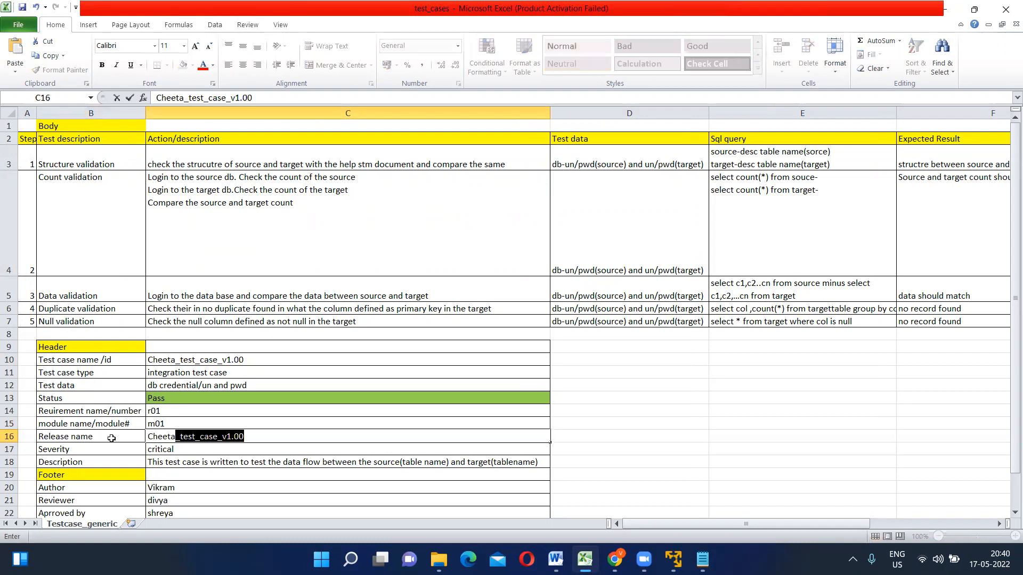
key(Delete)
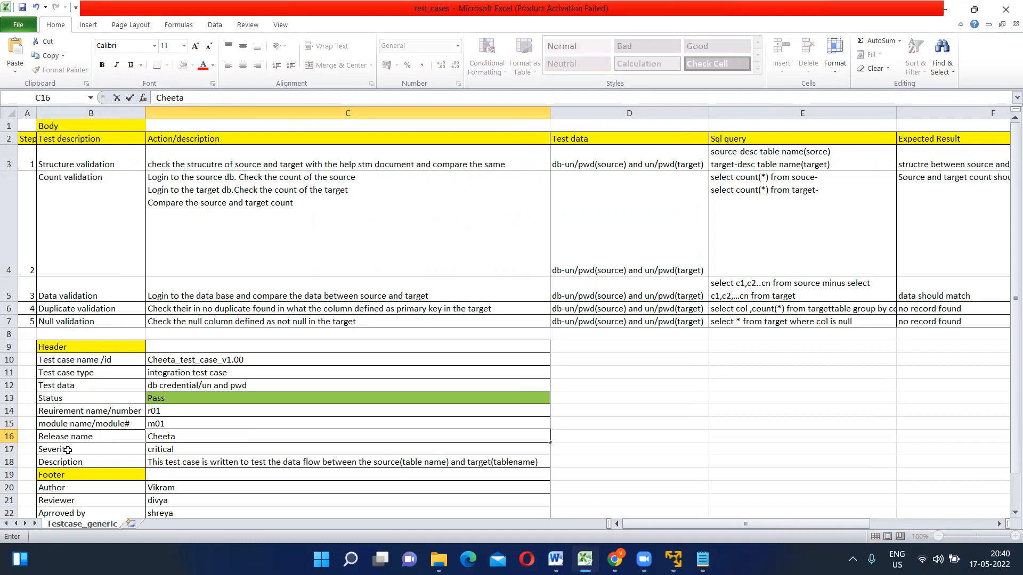
Insert a 'project' row above Severity with the value Max.
click(6, 452)
right_click(6, 453)
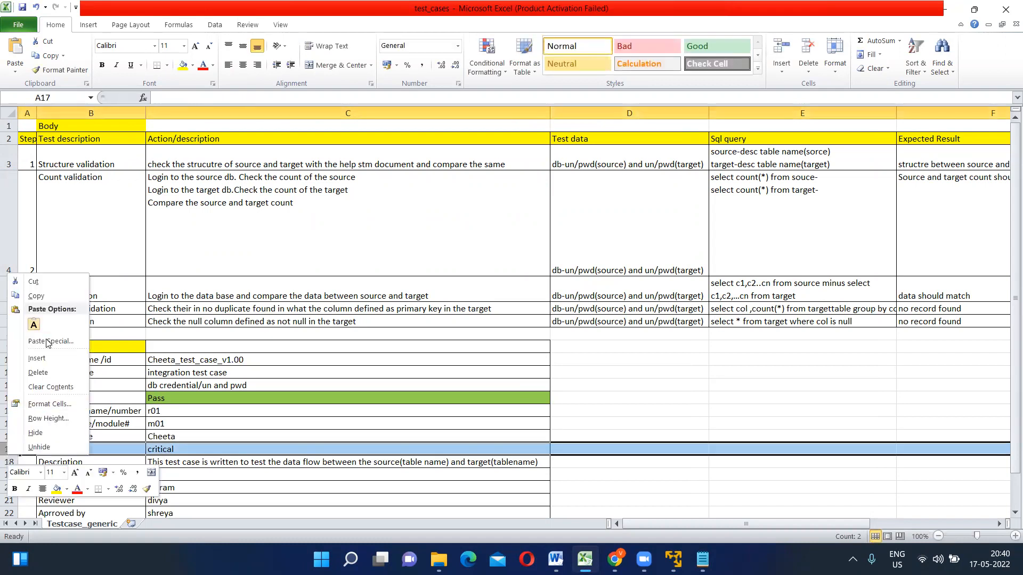
click(38, 354)
double_click(102, 447)
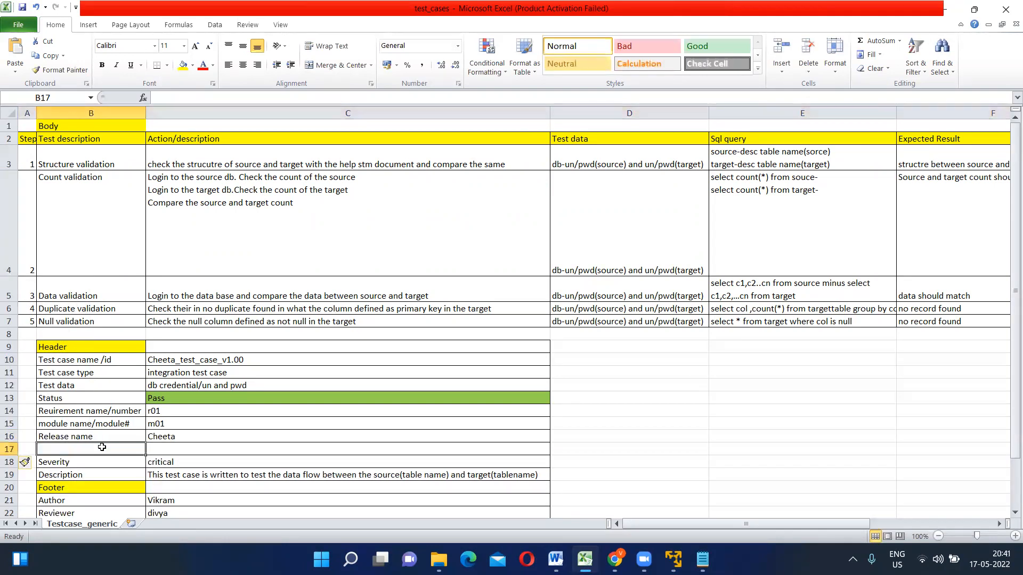
text(proje)
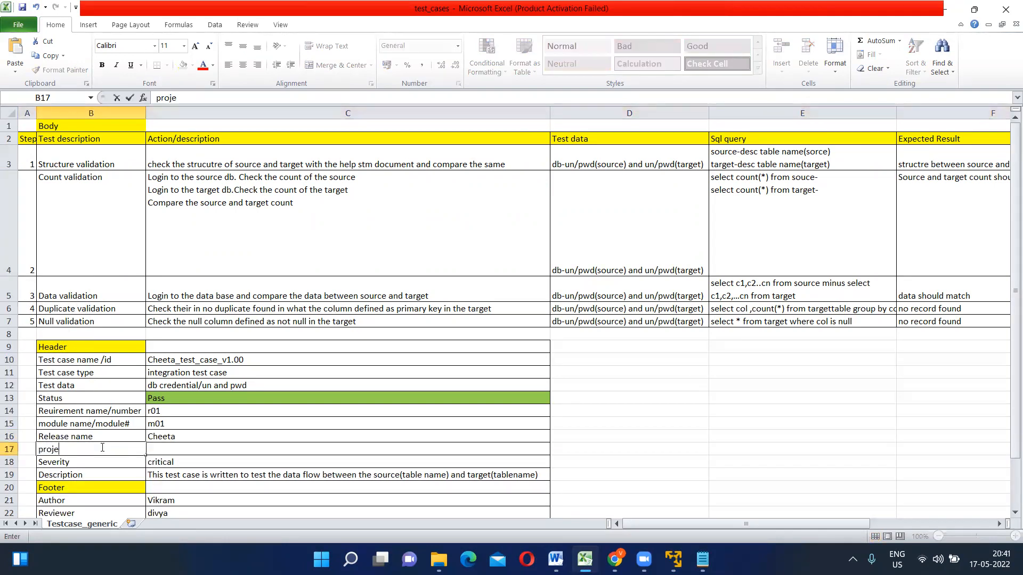
text(ct)
key(Tab)
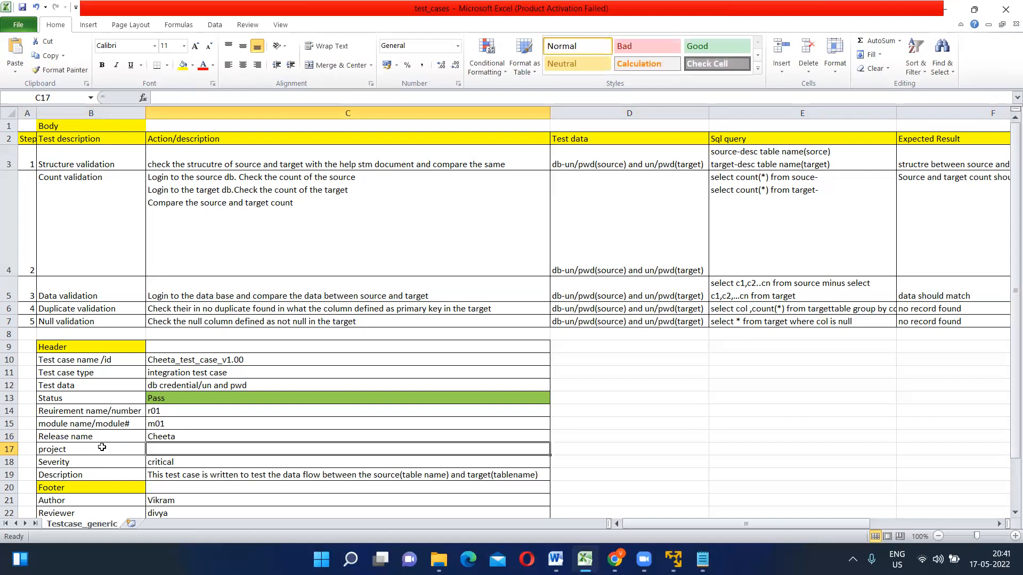
text(Max)
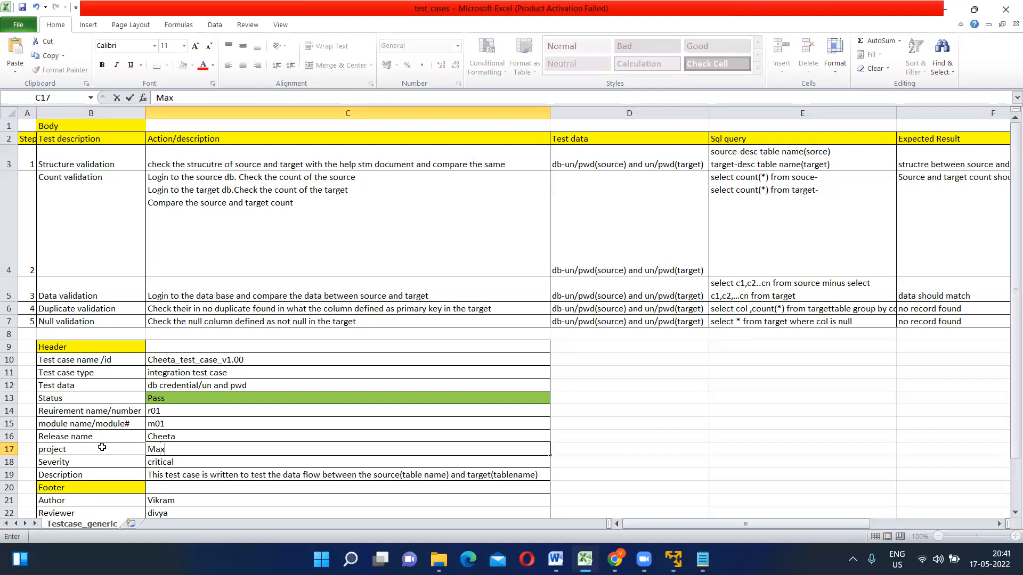
click(171, 358)
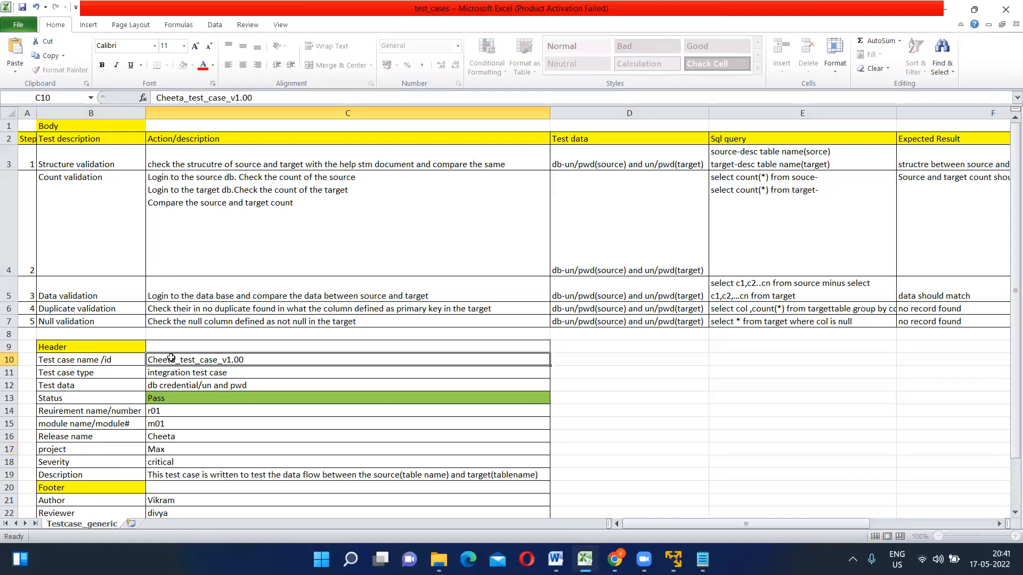
Change the test case id in C10 to Cheeta_max_m01_test_case_v1.00.
double_click(181, 358)
text(max_)
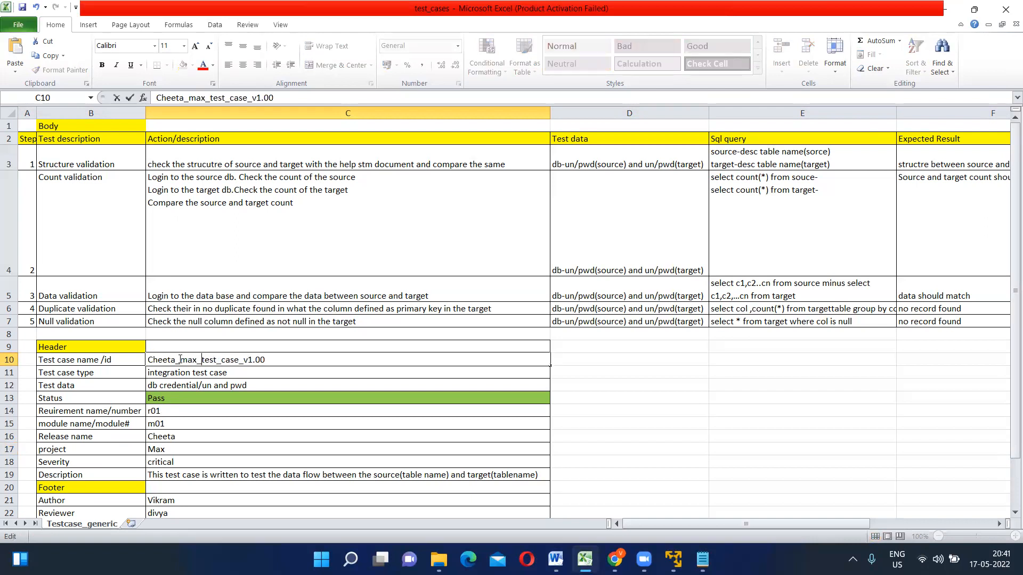
click(248, 384)
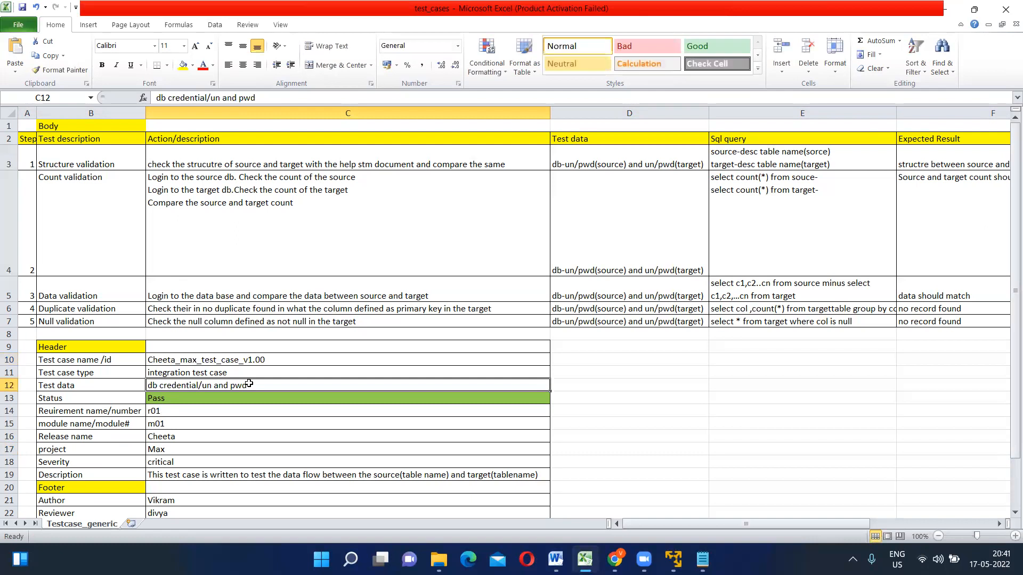
click(105, 425)
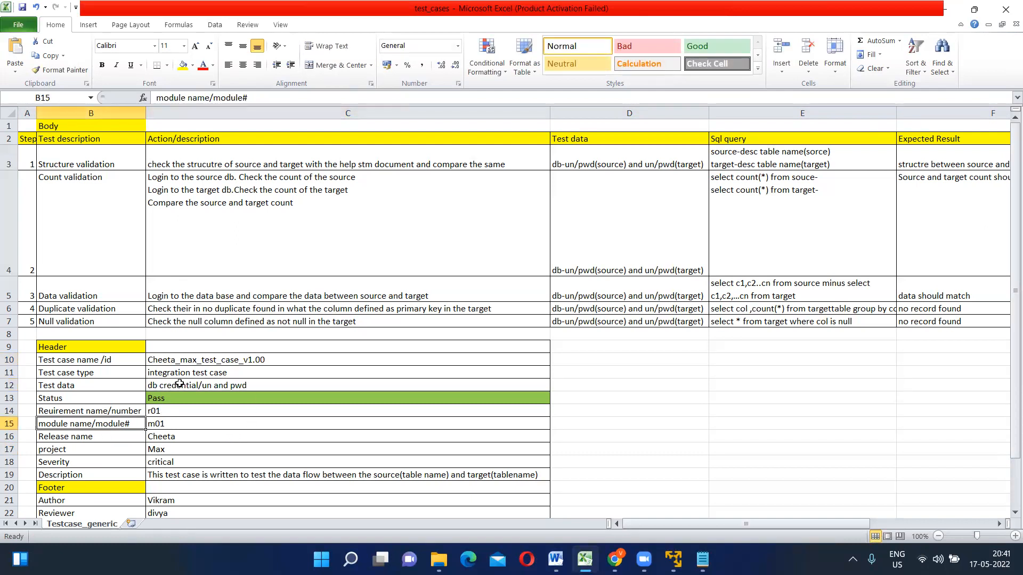
double_click(201, 360)
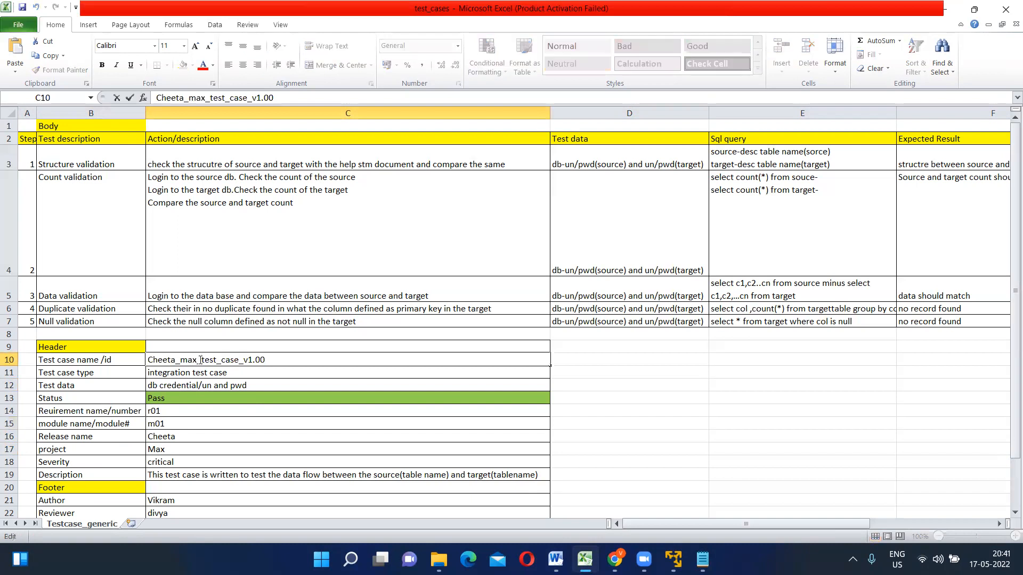
text(m01_)
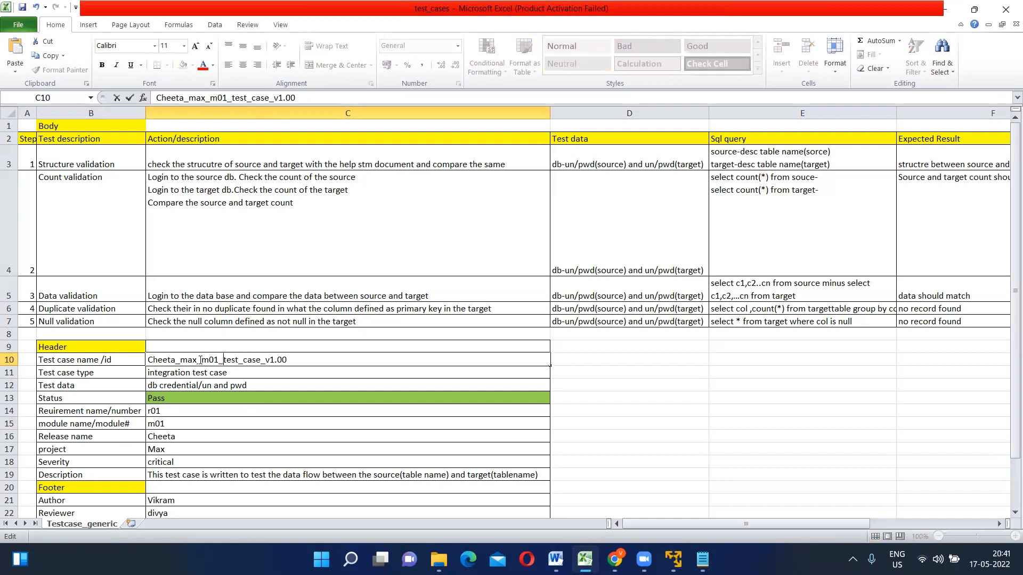
Confirm the id Cheeta_max_m01_test_case_v1.00 and delete 'Pass' from Status cell C13.
click(276, 381)
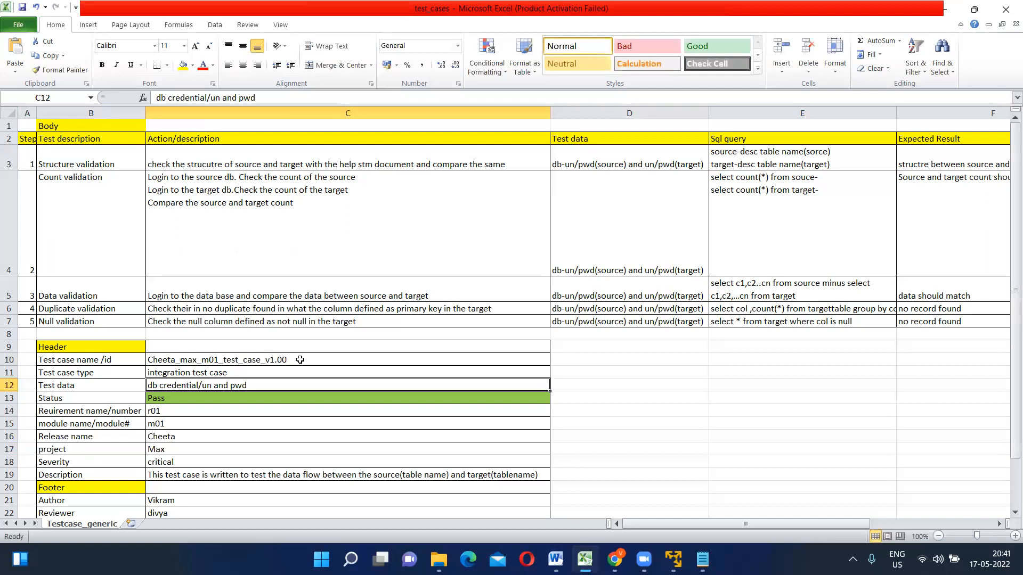
click(103, 360)
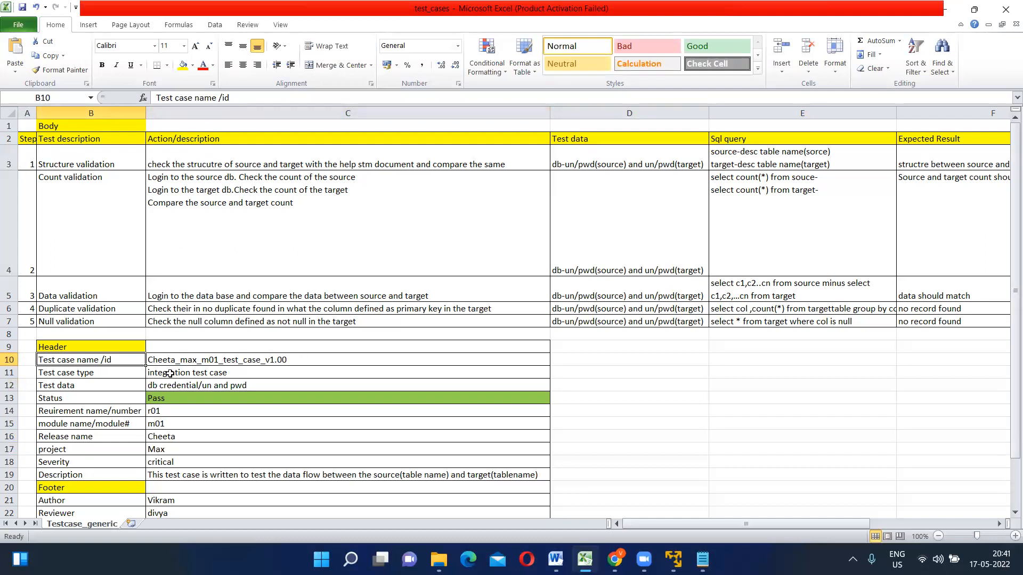
click(93, 375)
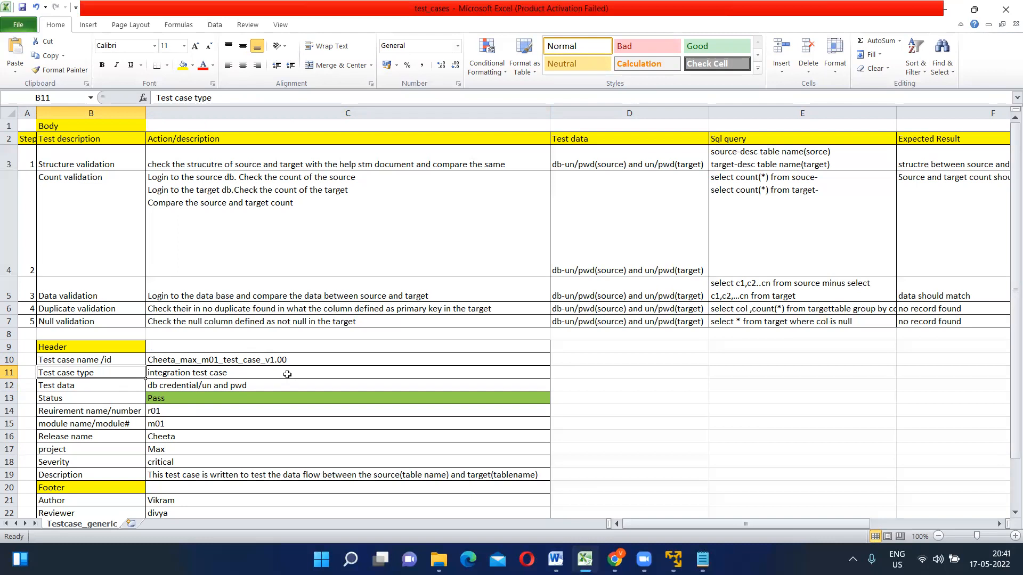
click(108, 390)
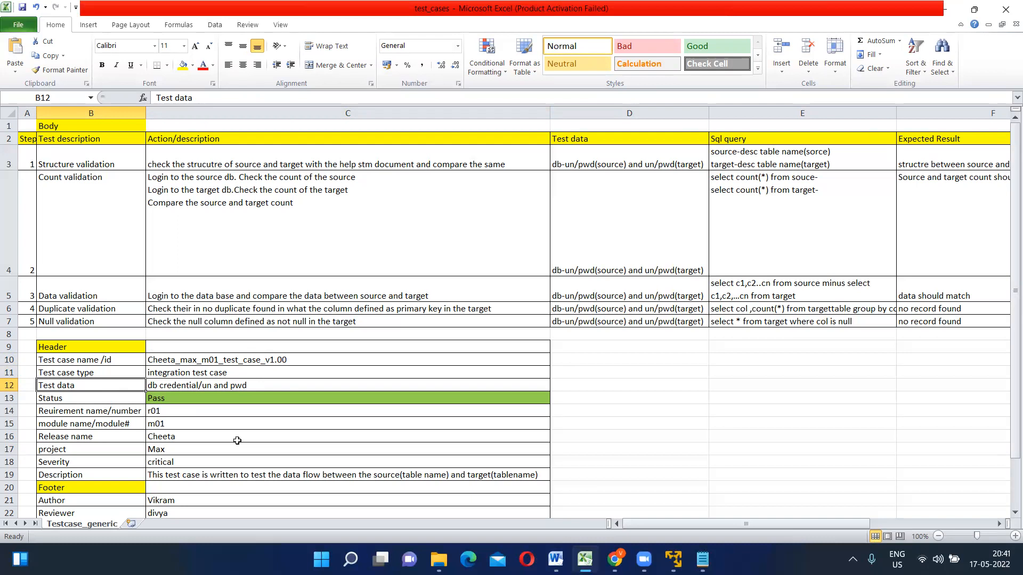
click(298, 396)
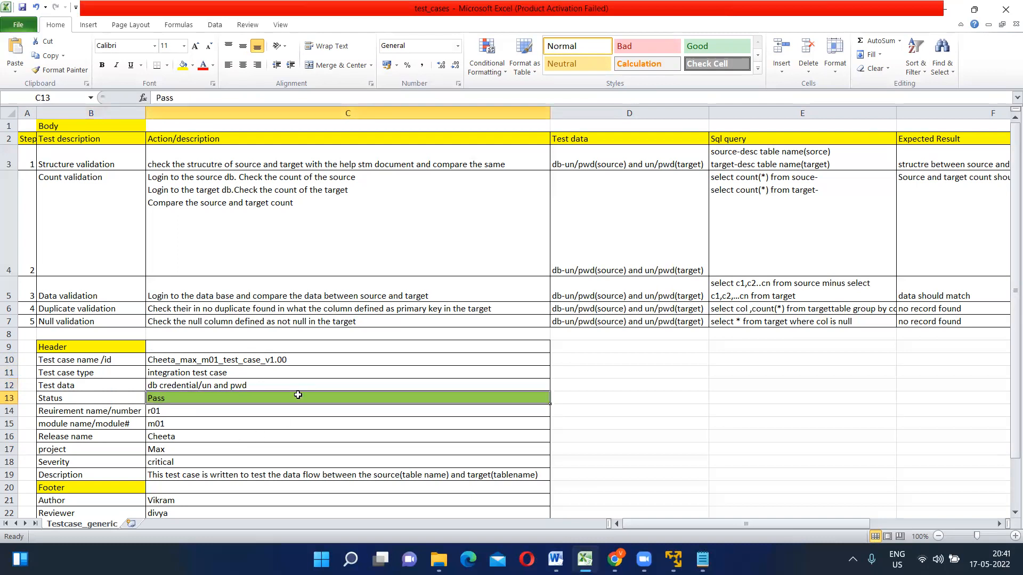
key(Delete)
Set Status cell C13 to No Fill, removing its green background.
click(193, 65)
click(207, 171)
click(628, 186)
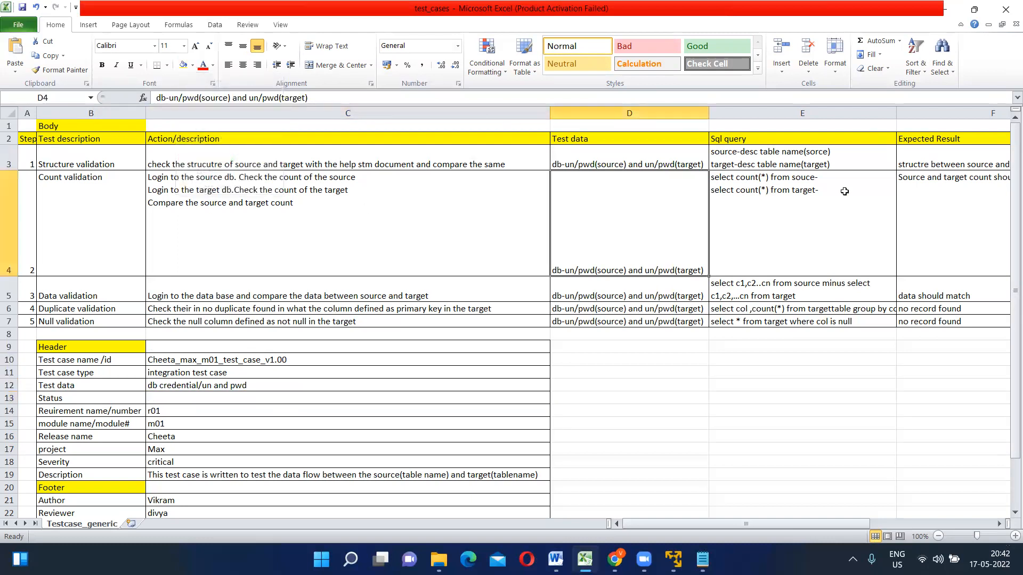
click(196, 400)
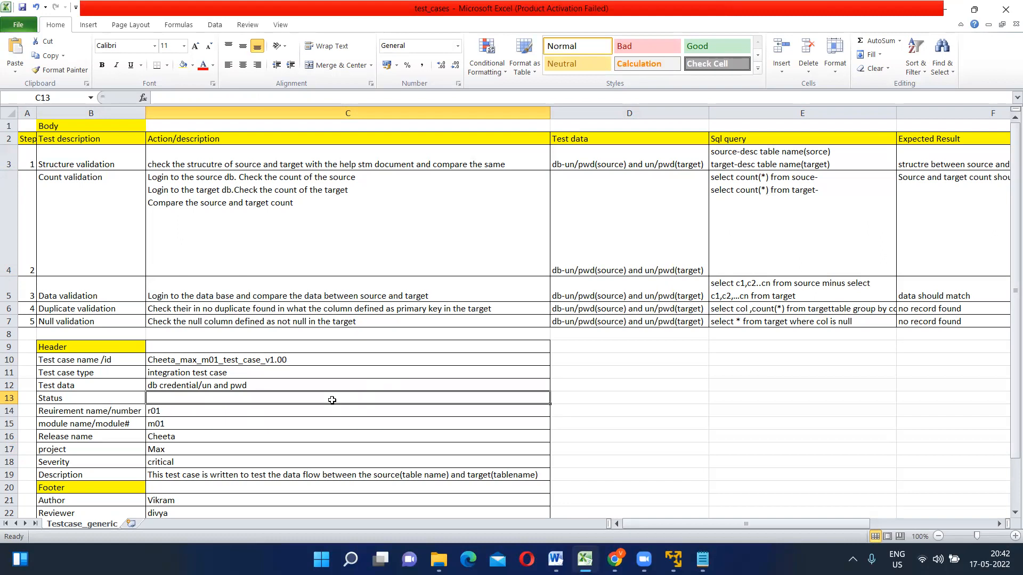
Review the header cells: requirement r01, module m01, release Cheeta, project Max, Severity.
click(61, 424)
click(73, 409)
click(171, 411)
click(113, 424)
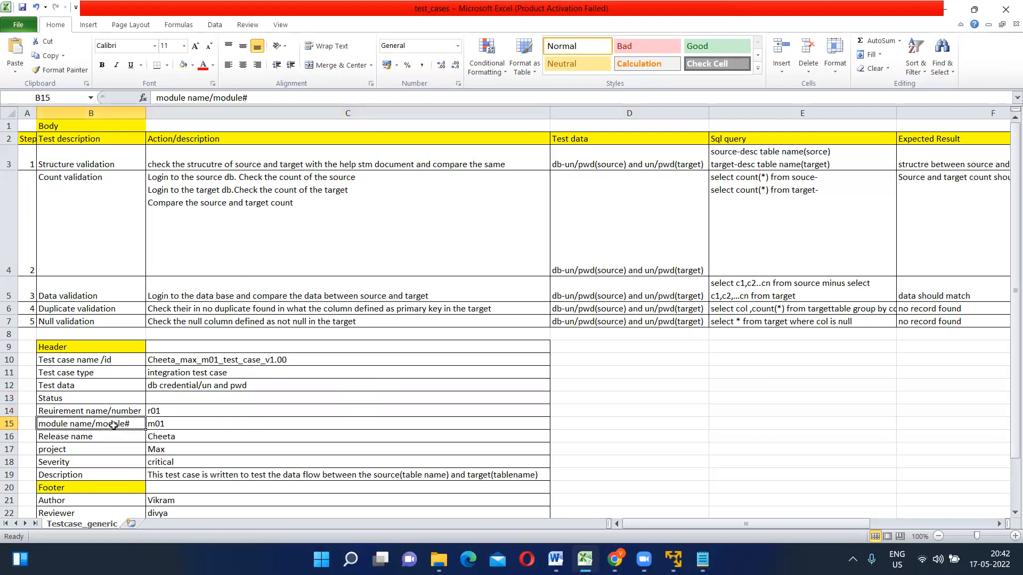
click(166, 424)
click(137, 438)
click(168, 437)
click(110, 447)
click(194, 448)
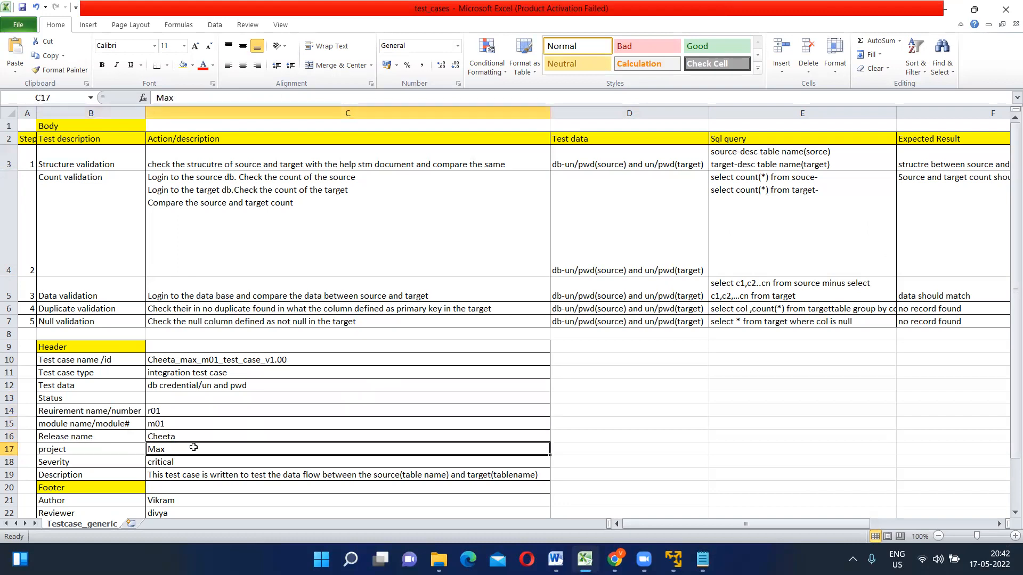
click(97, 464)
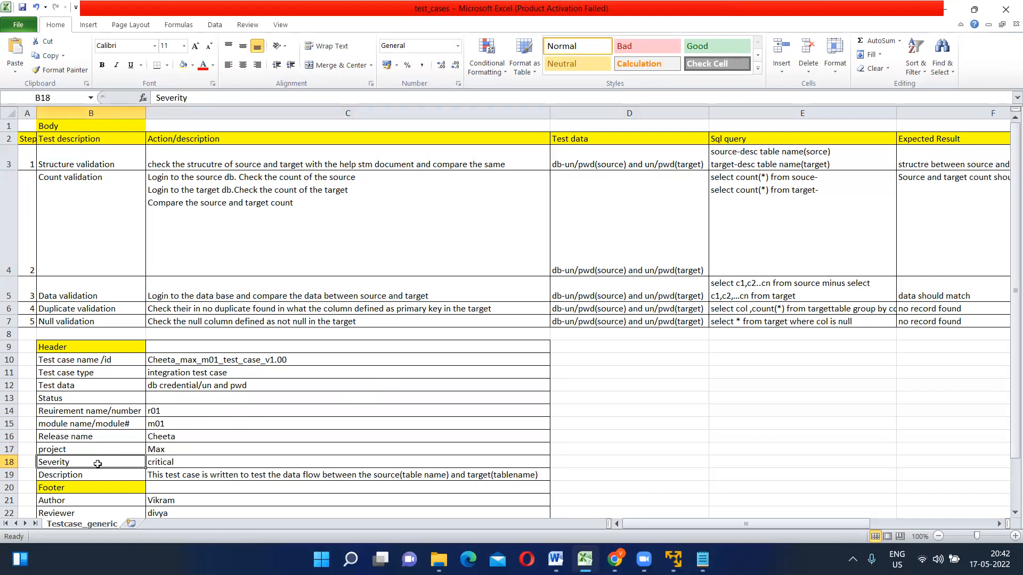
Review the critical severity, the description, and the author and reviewer names.
scroll(97, 464, down, 1)
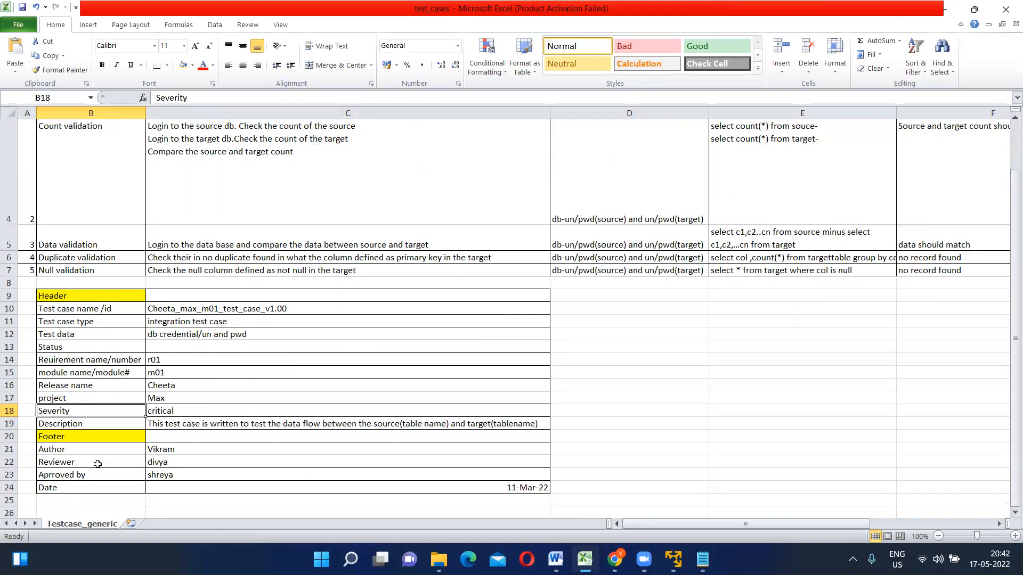
click(181, 409)
click(123, 422)
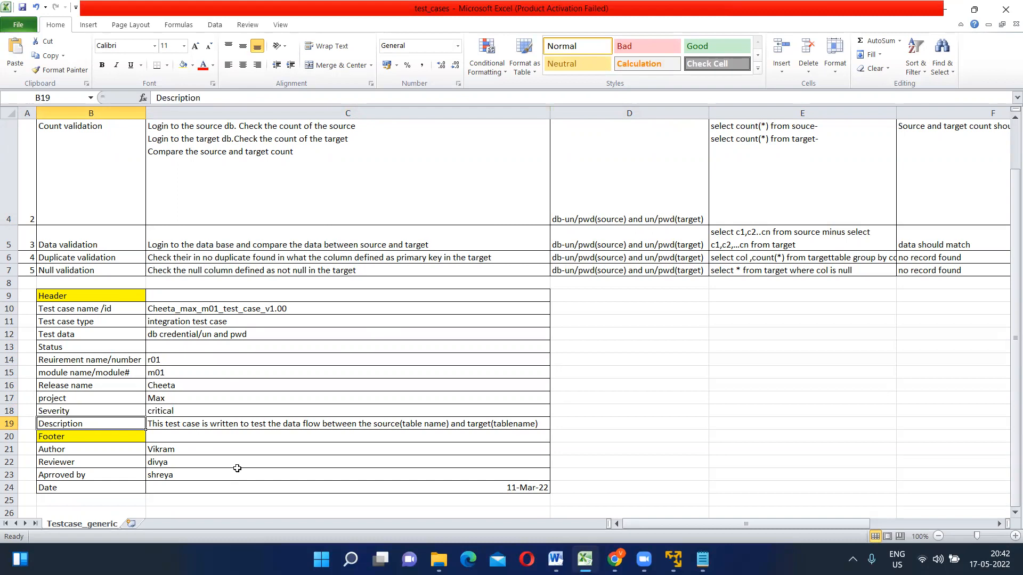
click(219, 424)
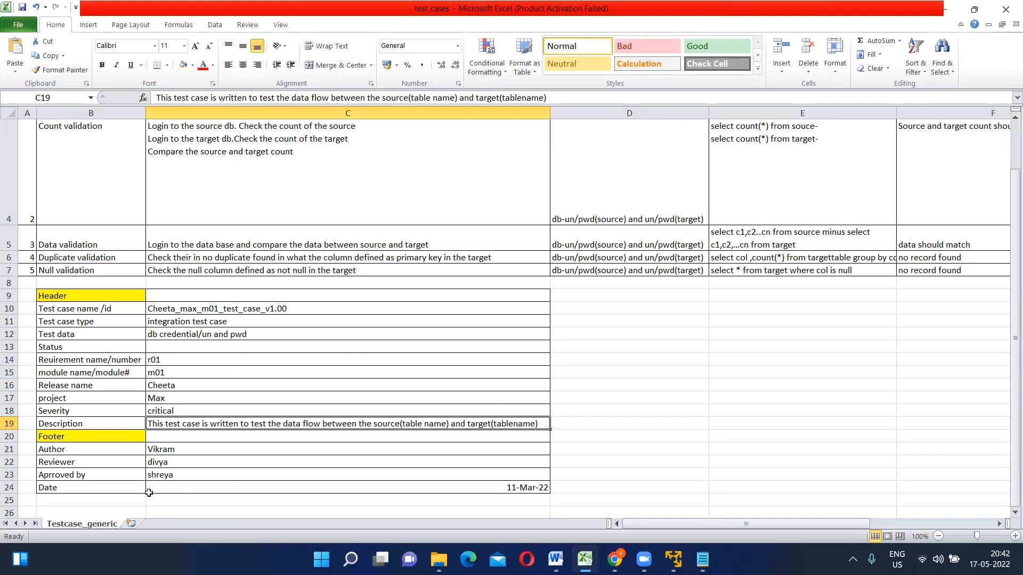
click(114, 446)
click(161, 448)
click(186, 463)
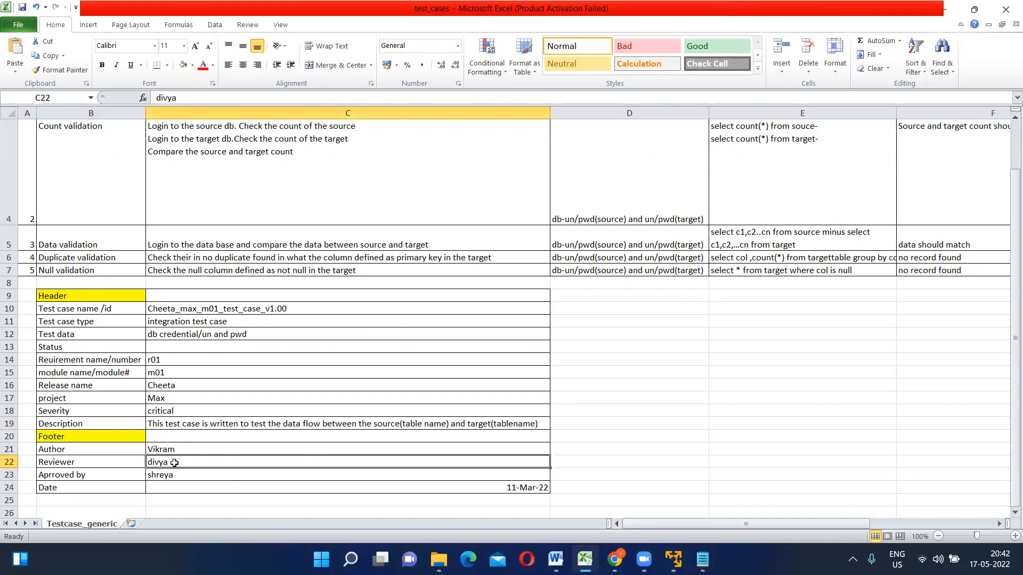
Enter a new reviewer name in C22 and fix its spelling.
text(mahesh)
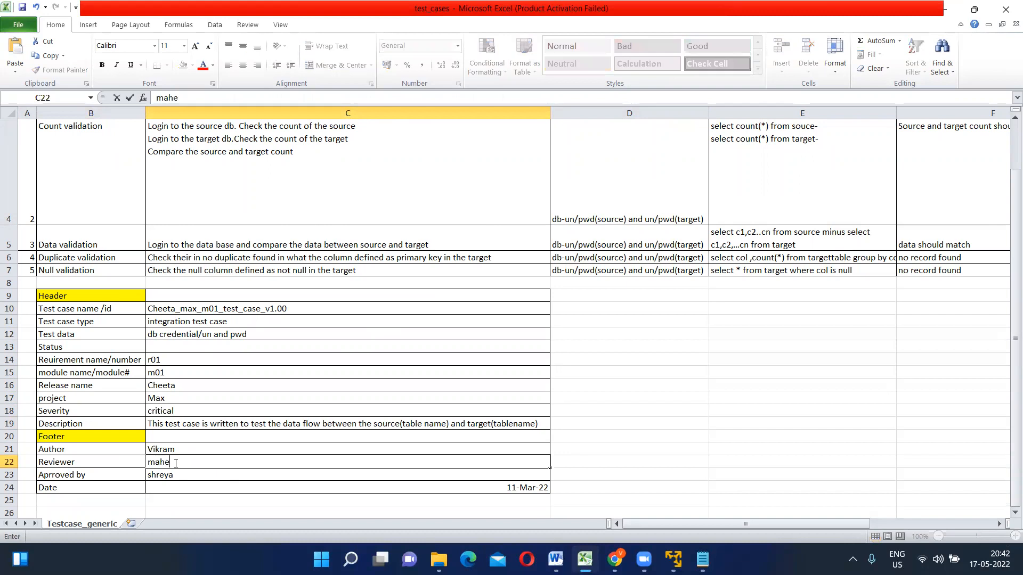
key(Tab)
double_click(175, 463)
text(h)
key(Delete)
Replace the approver's name in C23 with a new approver.
click(182, 476)
key(Delete)
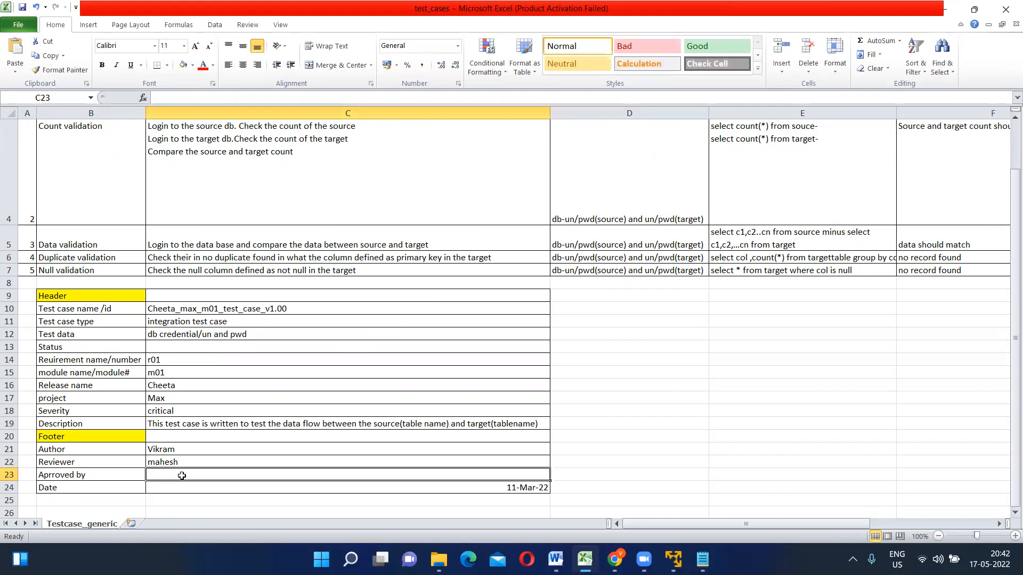
text(naga)
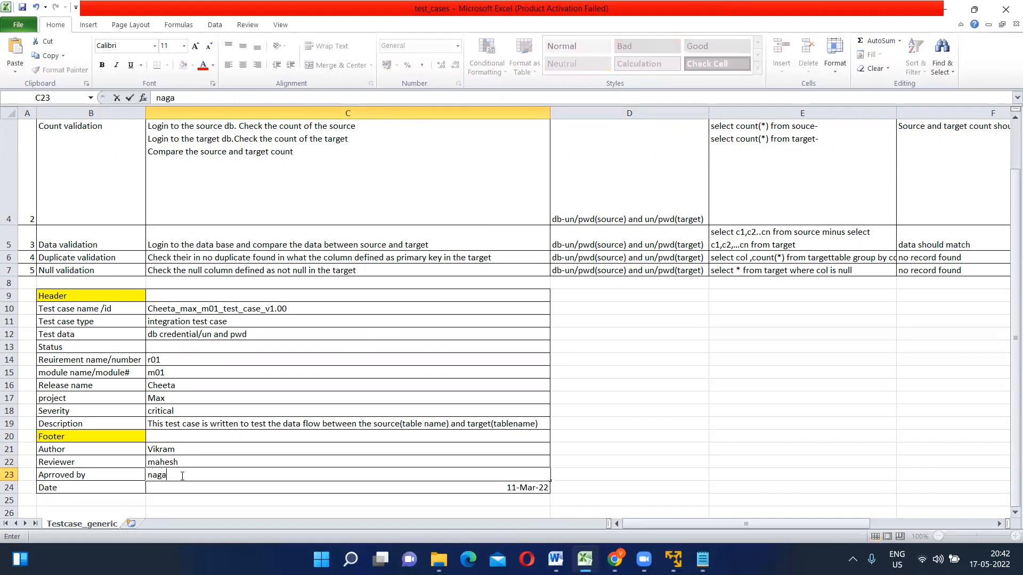
text(rjun)
key(ctrl+Return)
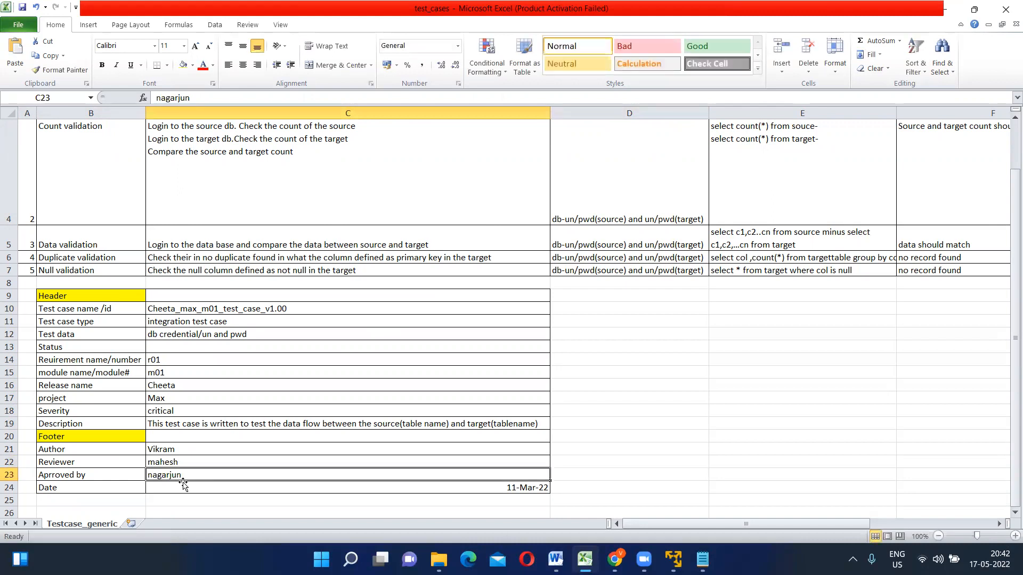
Replace the 11-Mar-22 date in C24 with 17-may-2022.
click(182, 487)
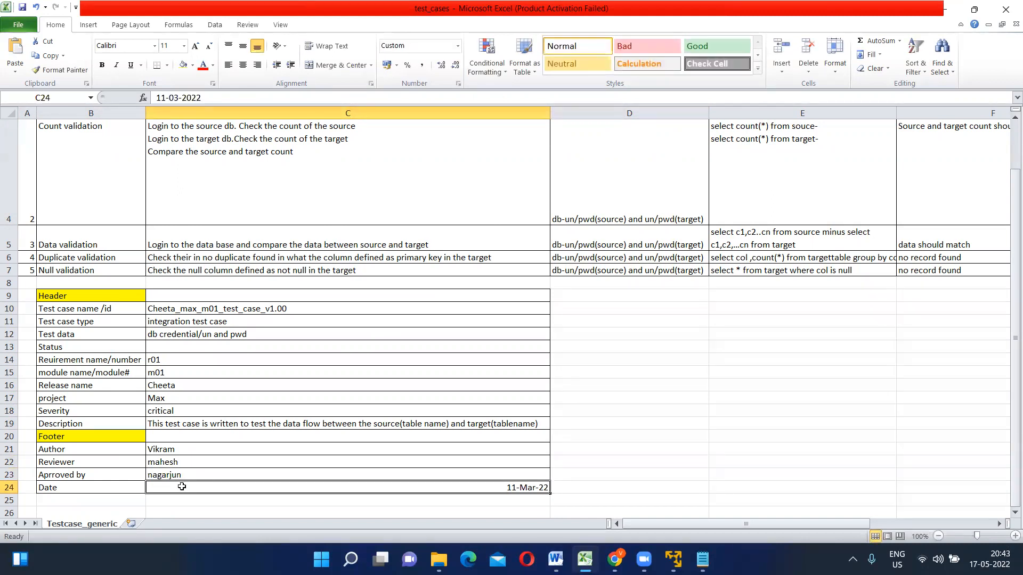
key(Delete)
text(17-ma)
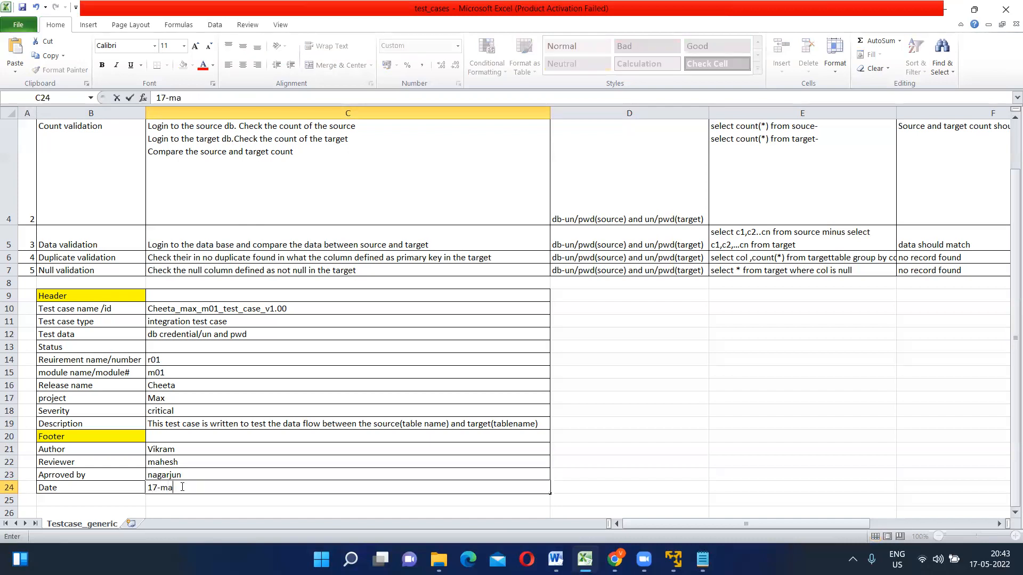
text(y-2022)
key(ctrl+Return)
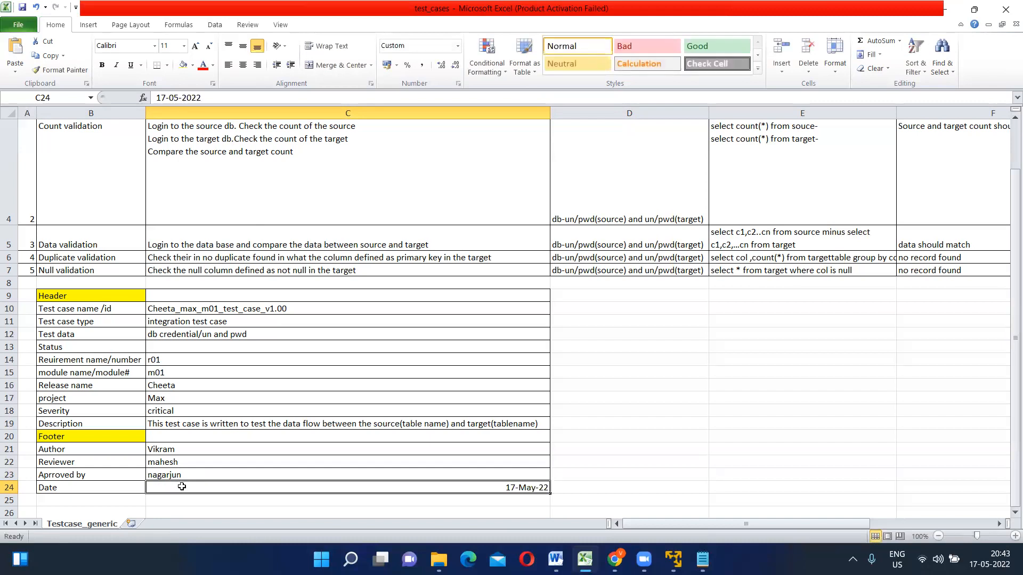
Left-align the 17-May-22 date in C24.
click(228, 64)
scroll(361, 268, up, 1)
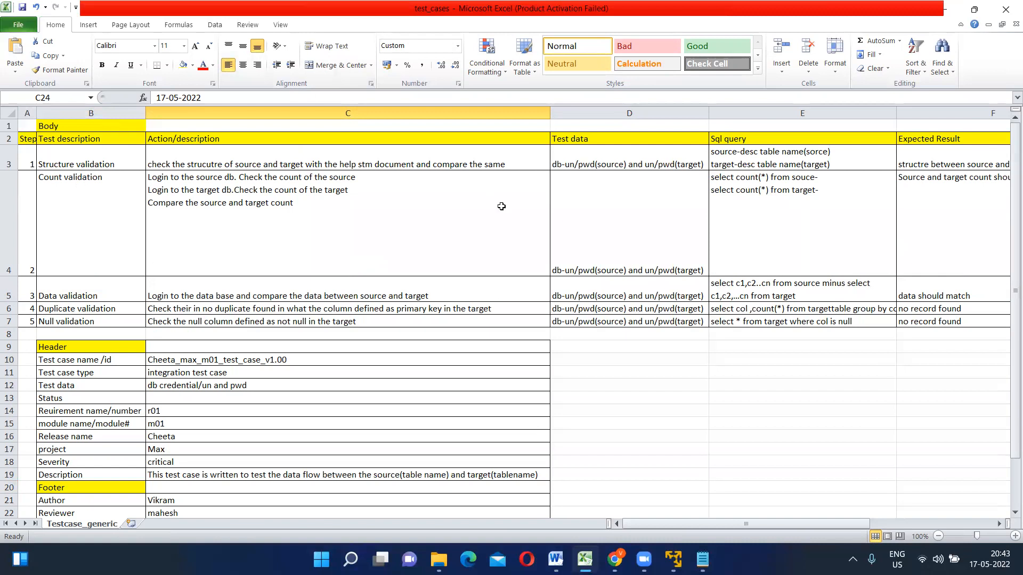
scroll(90, 492, down, 2)
scroll(91, 484, up, 2)
scroll(118, 457, down, 1)
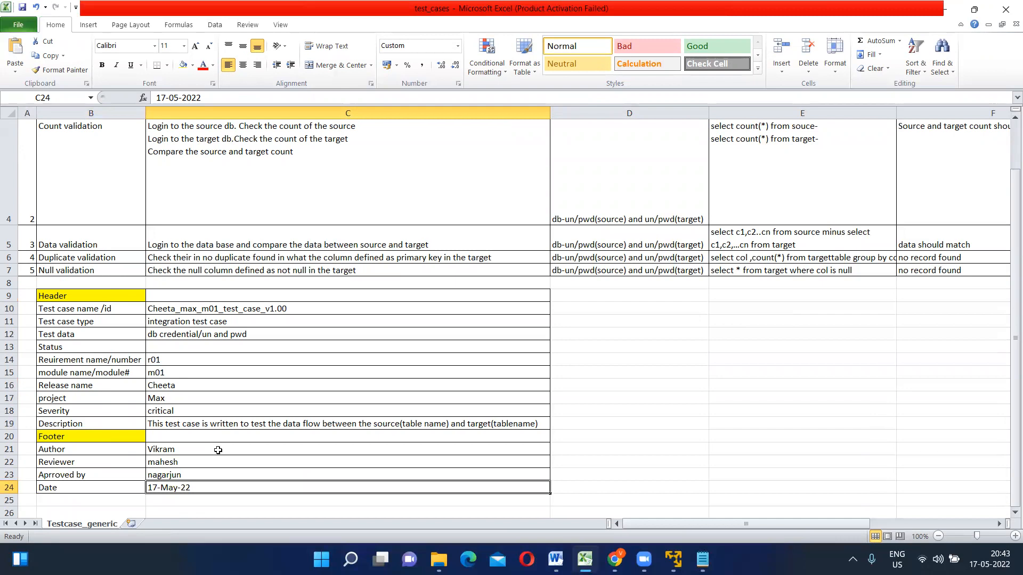
scroll(241, 365, up, 1)
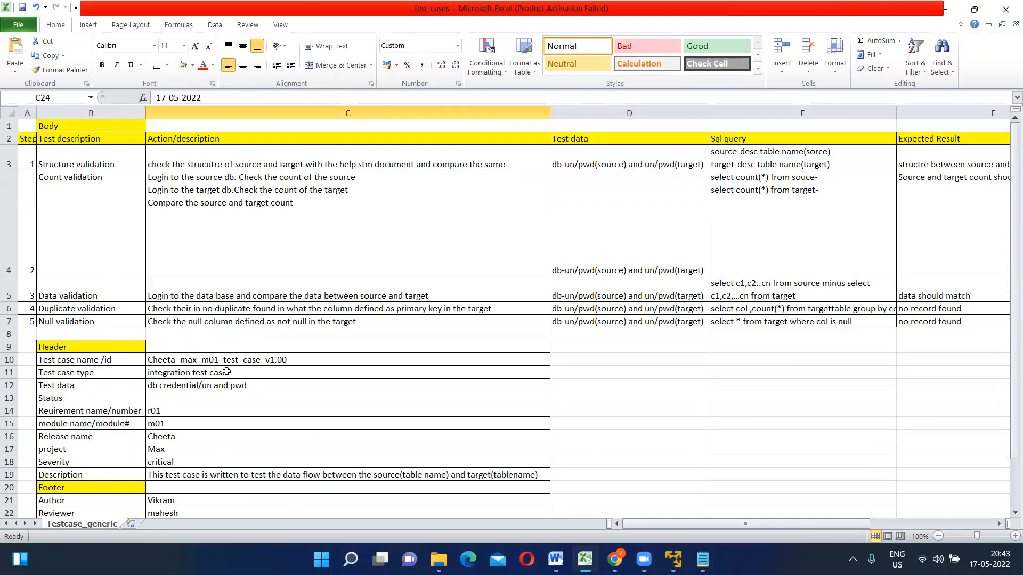
Step through the header and footer labels from 'Test case name /id' down to Date.
click(91, 362)
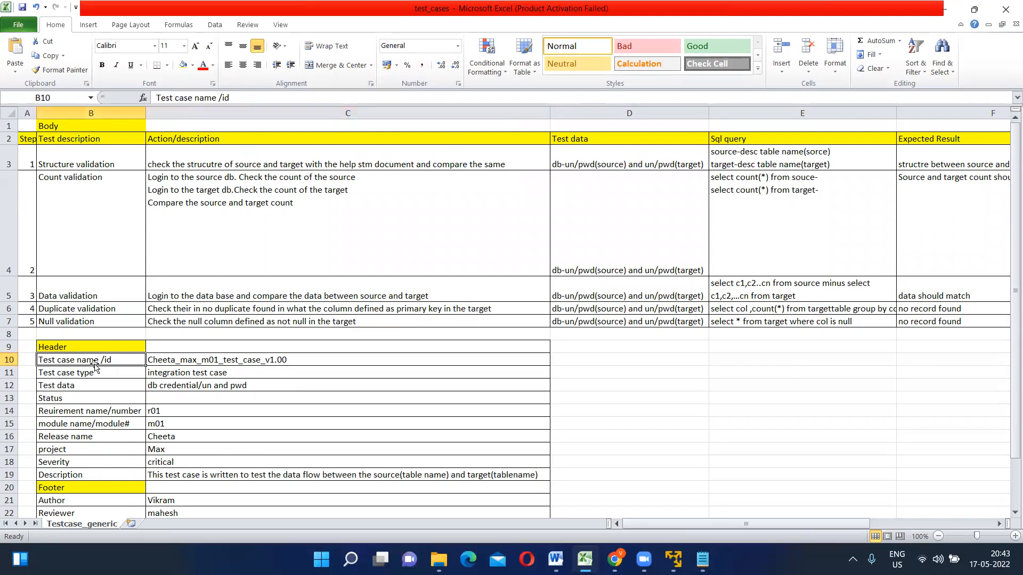
click(94, 372)
click(88, 384)
click(86, 395)
click(82, 411)
click(83, 426)
click(85, 436)
click(78, 451)
click(78, 461)
click(73, 476)
scroll(92, 471, down, 1)
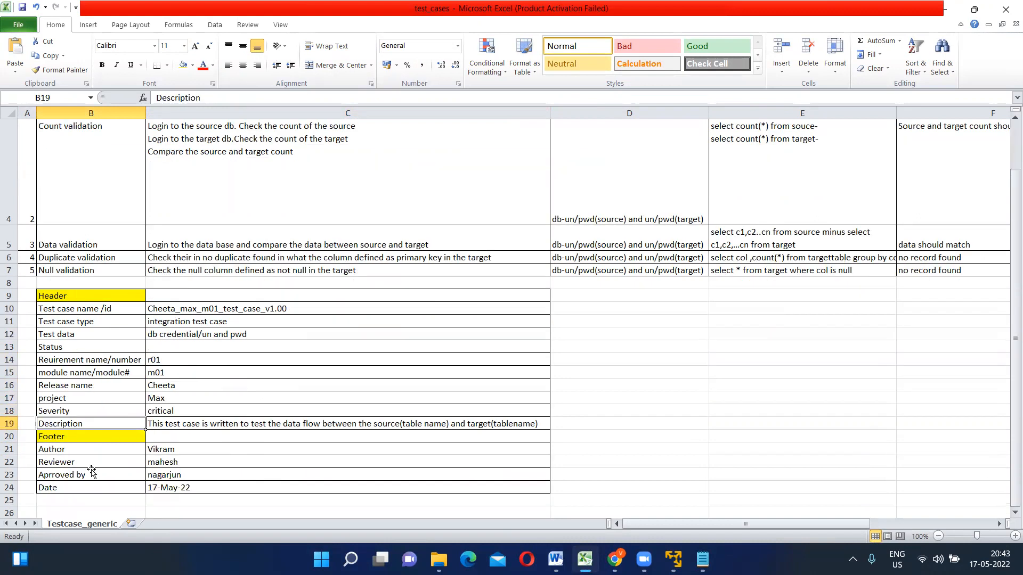
scroll(92, 472, down, 1)
click(75, 305)
click(75, 318)
click(75, 331)
click(70, 343)
Autofit column A to the 'Steps number' heading, then narrow it to 37 pixels.
scroll(106, 347, up, 2)
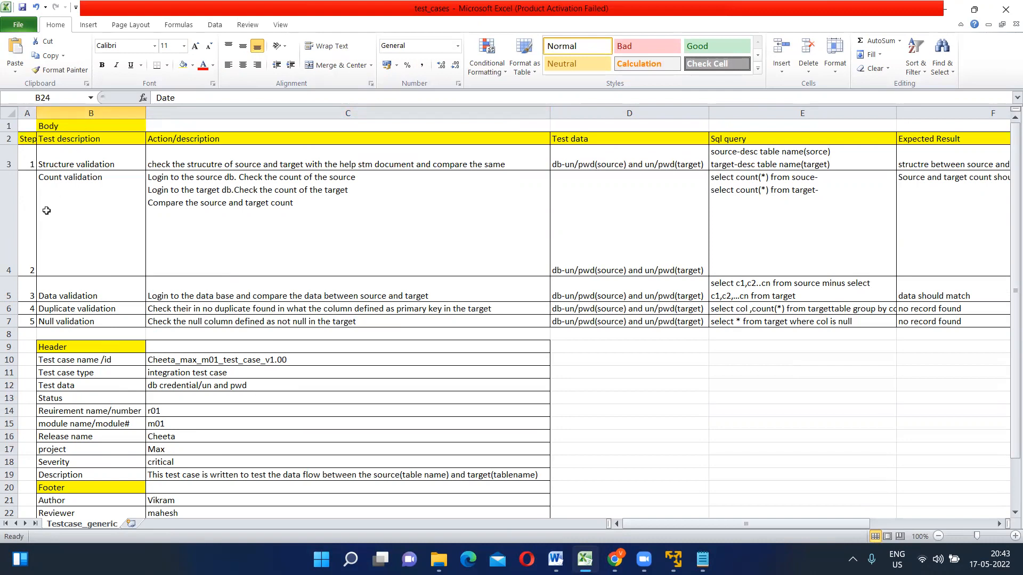
double_click(37, 113)
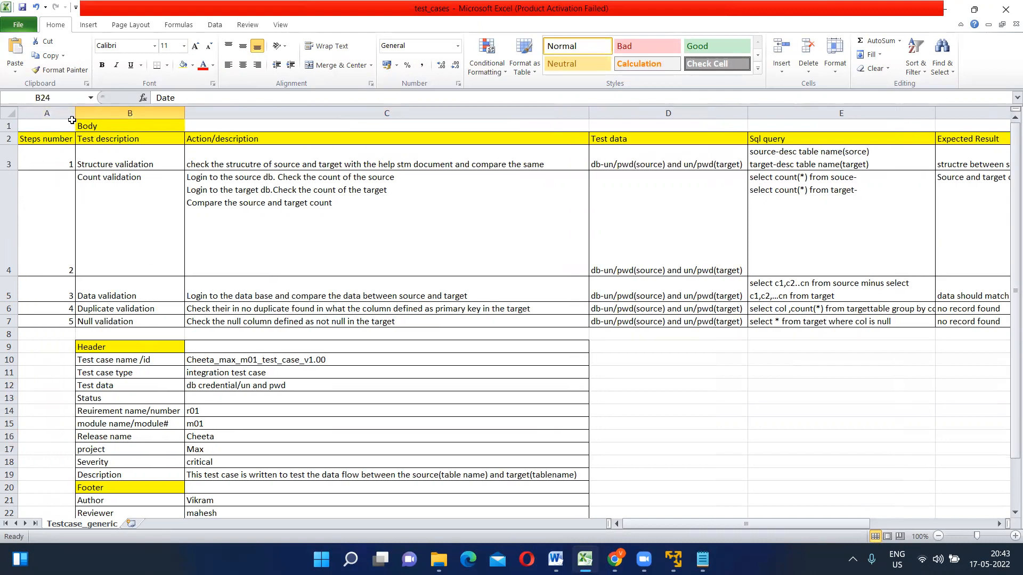
drag(75, 113, 38, 113)
Wrap the Steps number heading text in cell A2.
click(30, 140)
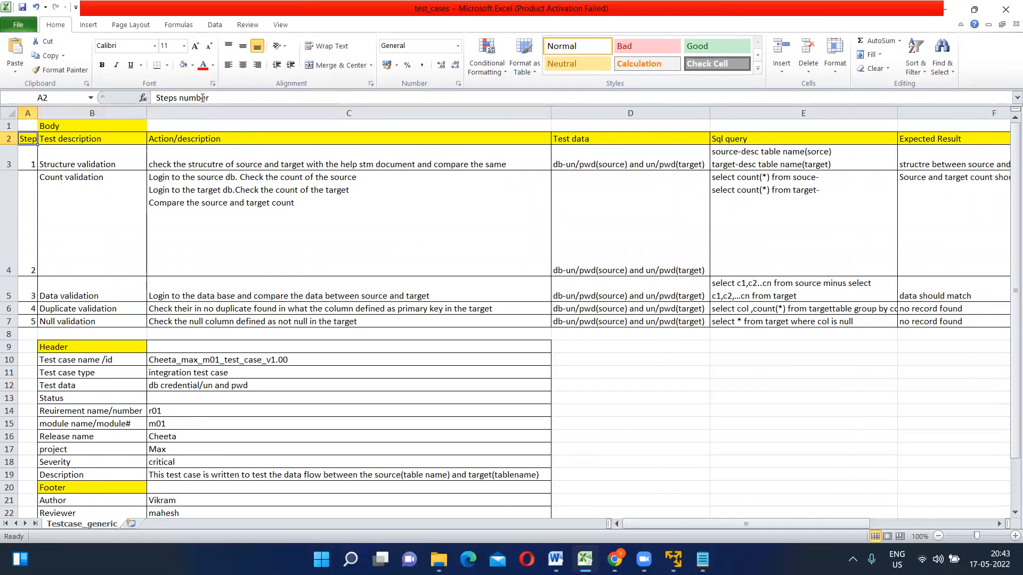
click(329, 46)
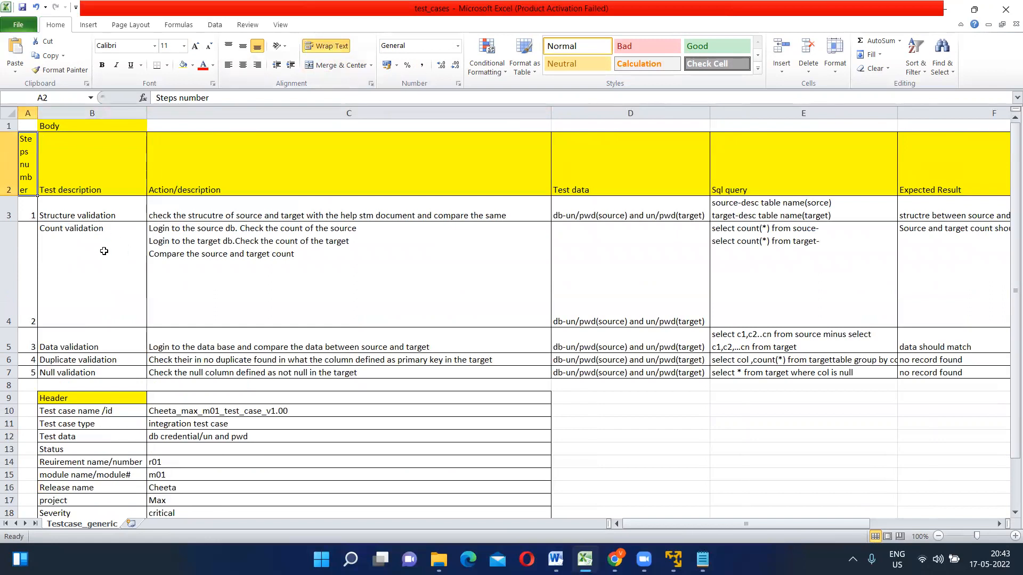
click(99, 211)
key(Left)
click(75, 204)
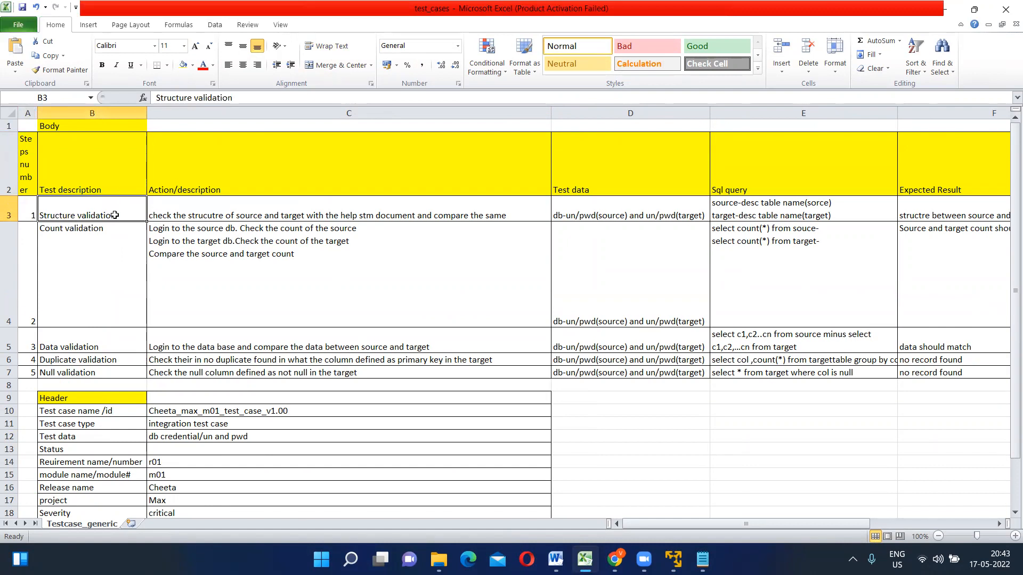
Capitalise 'Check' in C3 and 'Description' in the C2 Action/Description heading.
click(240, 170)
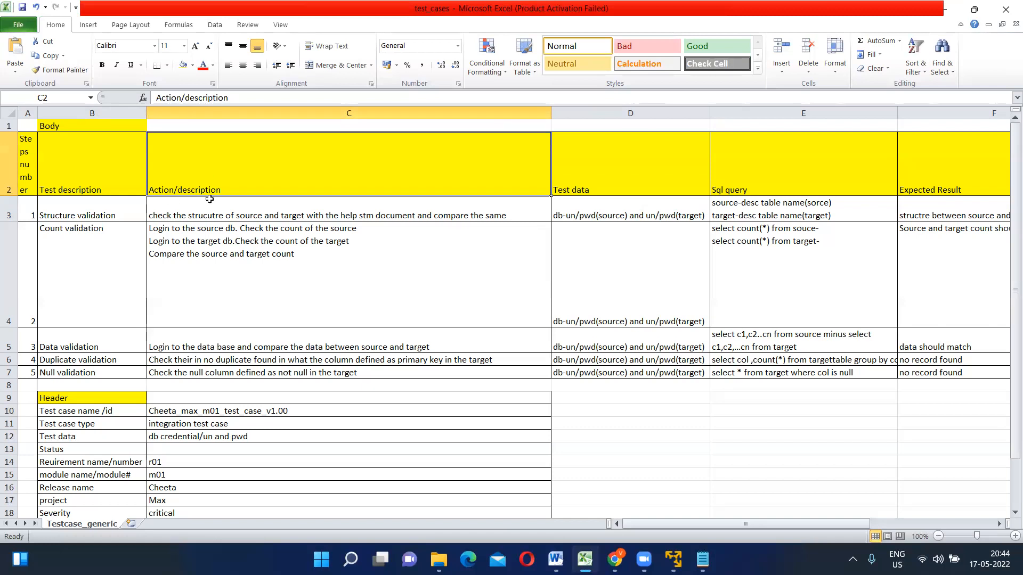
double_click(154, 215)
key(BackSpace)
text(C)
click(222, 180)
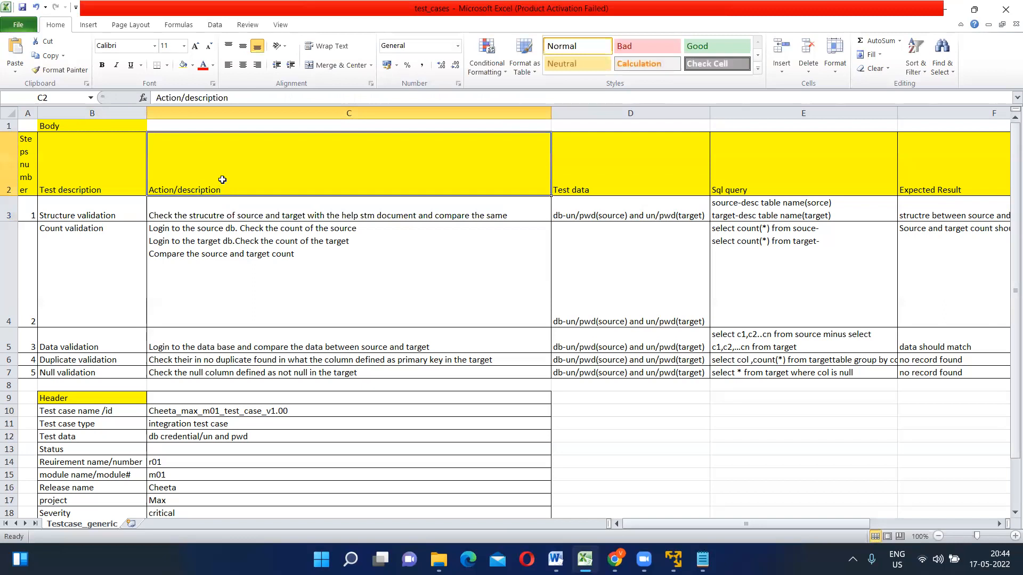
double_click(183, 186)
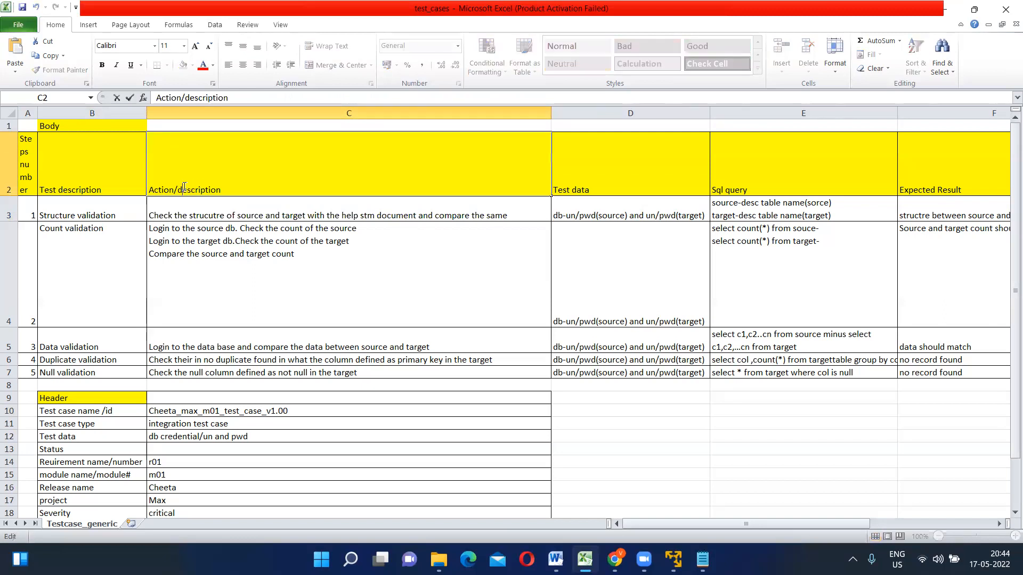
key(BackSpace)
text(D)
click(220, 227)
Top-align the C3 description text.
click(211, 208)
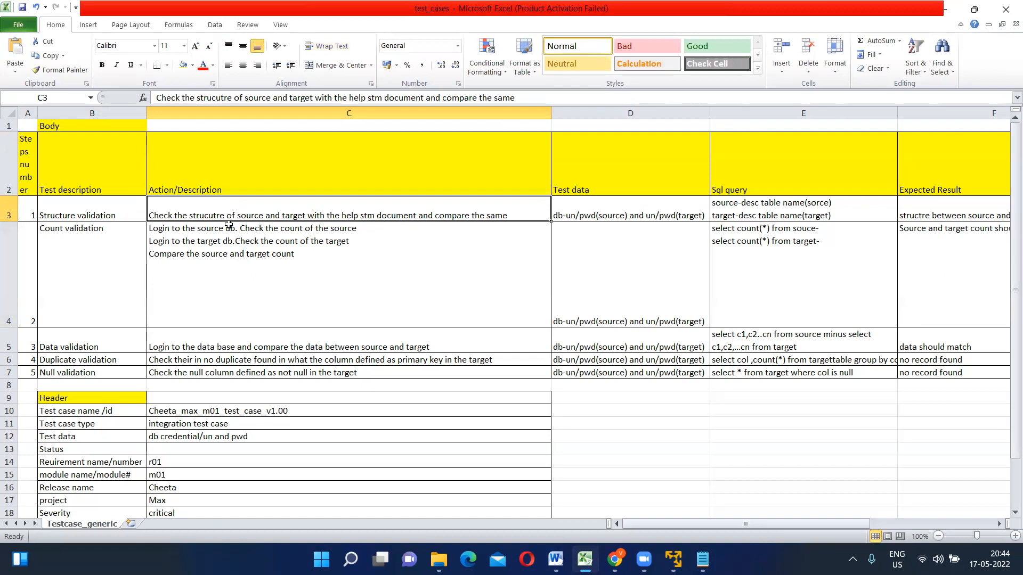
click(228, 46)
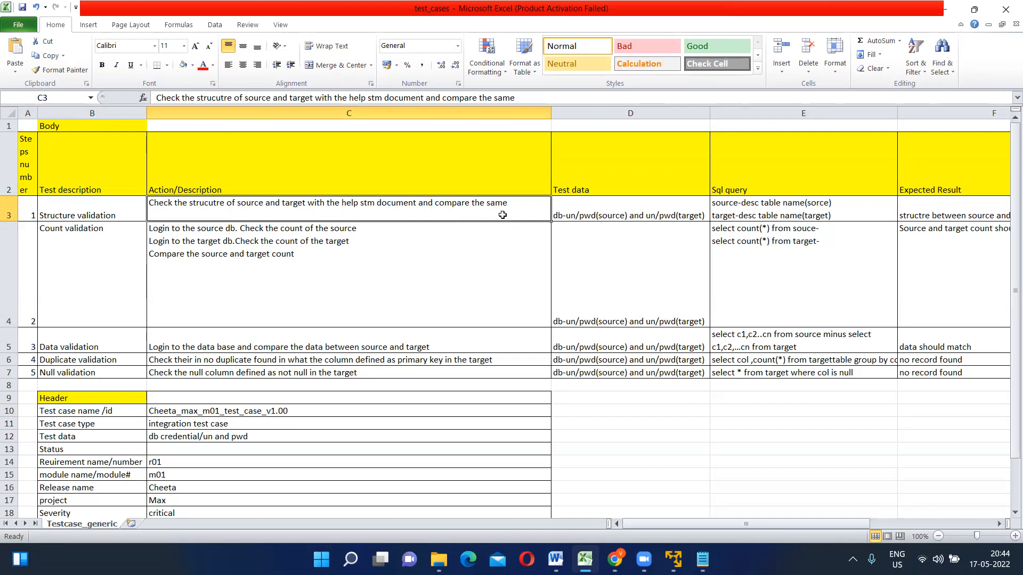
key(Tab)
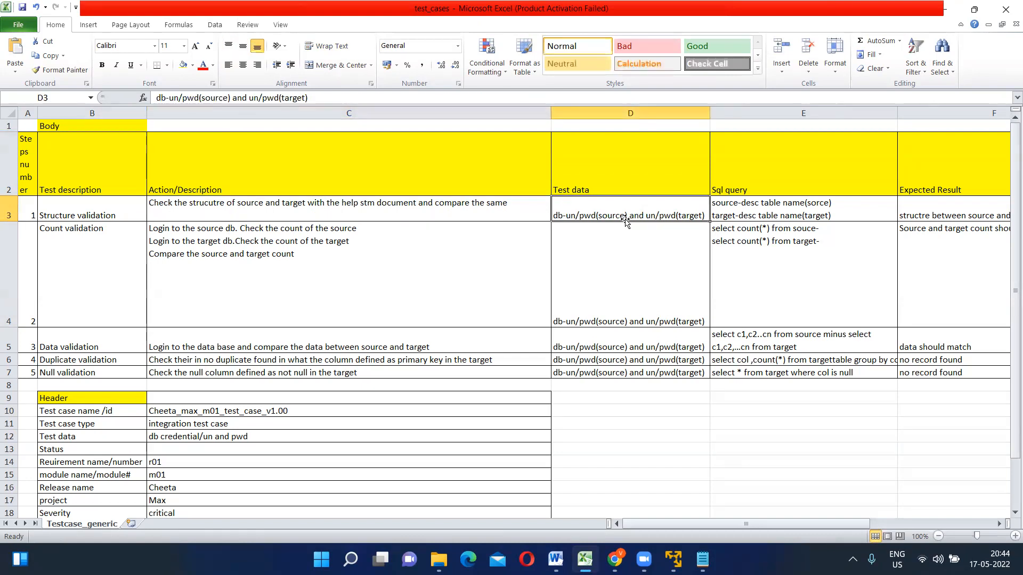
click(653, 112)
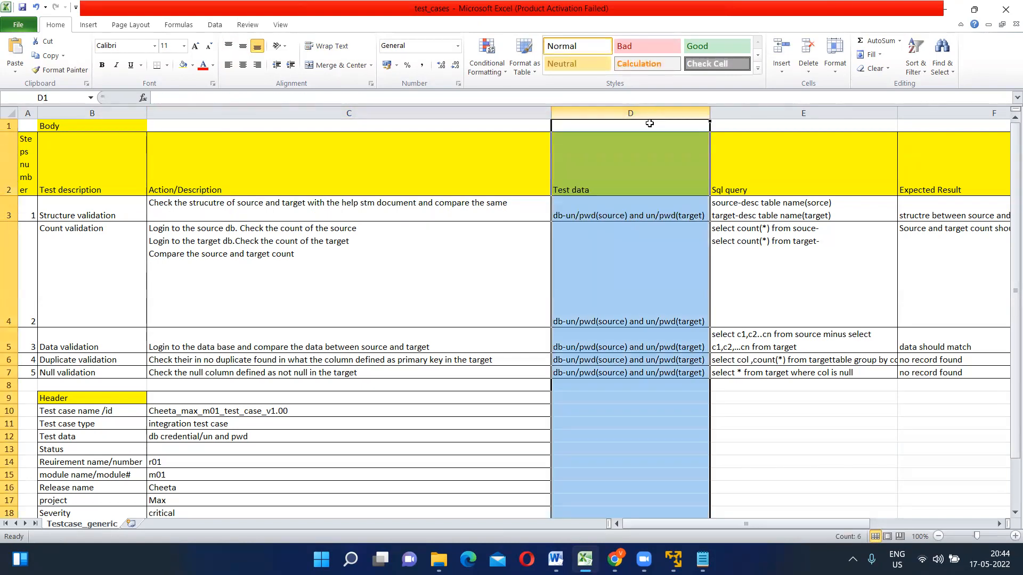
click(633, 233)
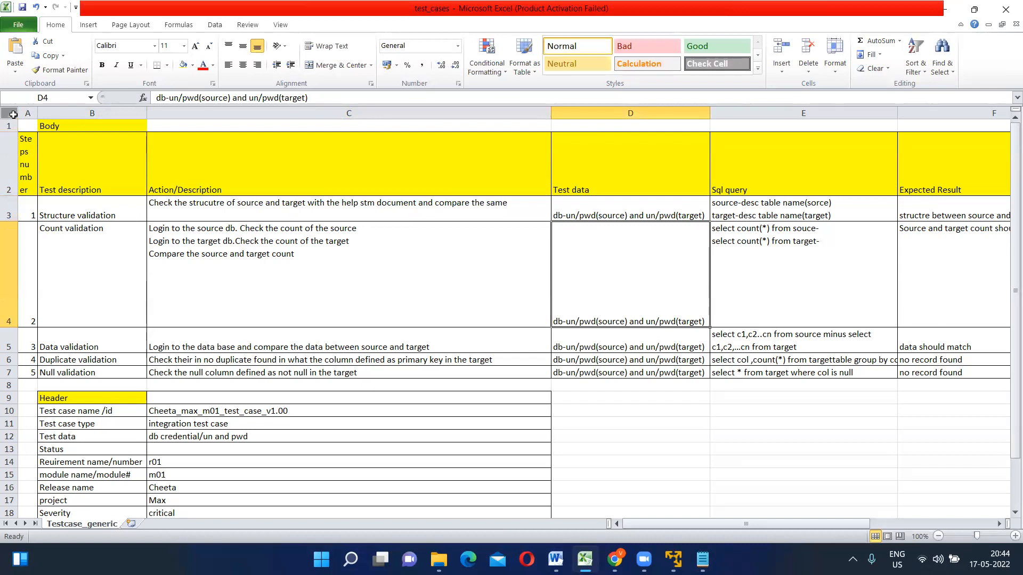
click(13, 114)
Set every cell on the sheet to Left (Indent) horizontal and Top vertical alignment.
right_click(6, 155)
click(60, 284)
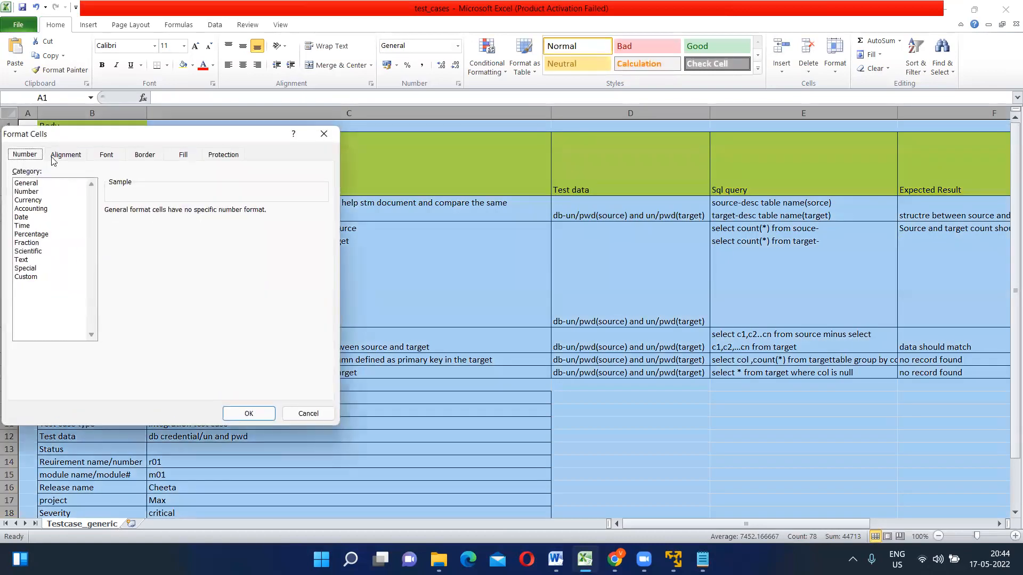
click(61, 156)
click(106, 199)
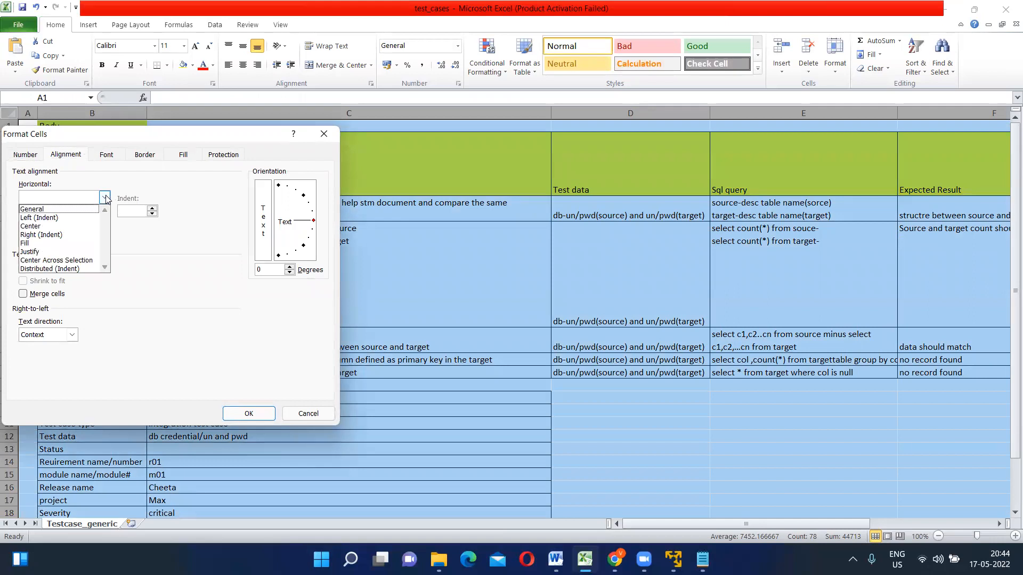
click(70, 217)
click(104, 224)
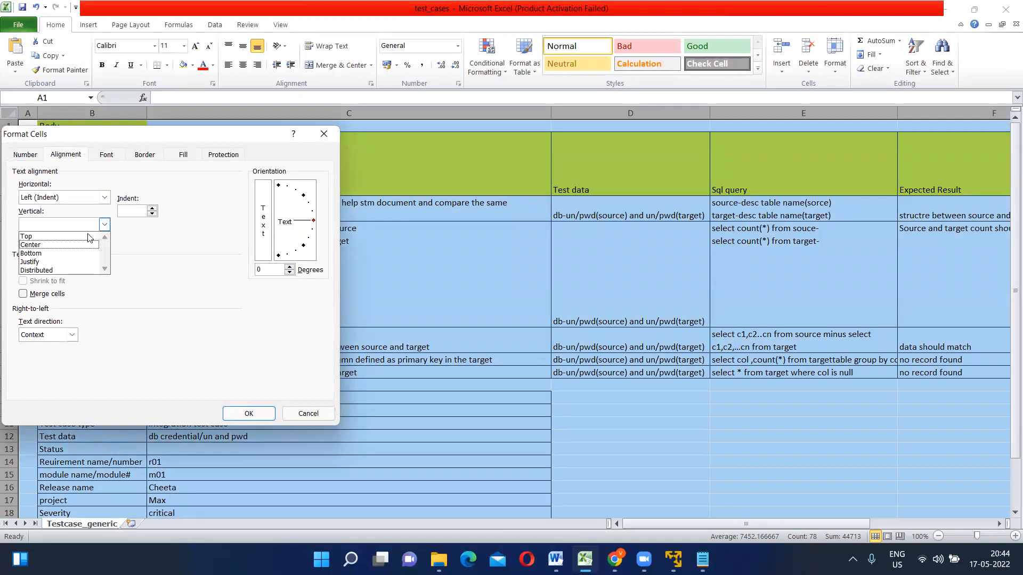
click(54, 234)
click(249, 414)
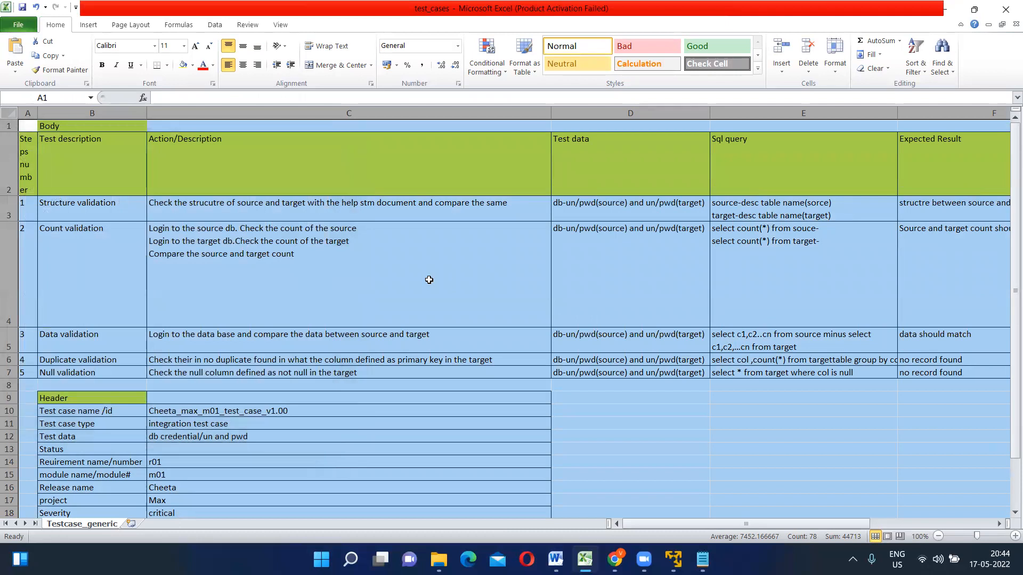
Review the row 3 cells from Test data across to Actual Result.
click(480, 282)
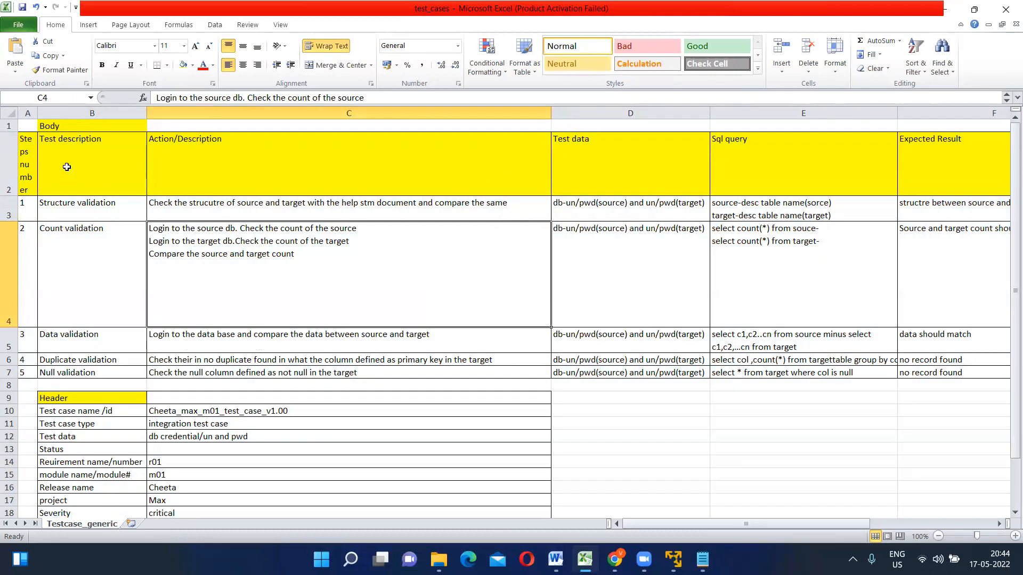
click(590, 215)
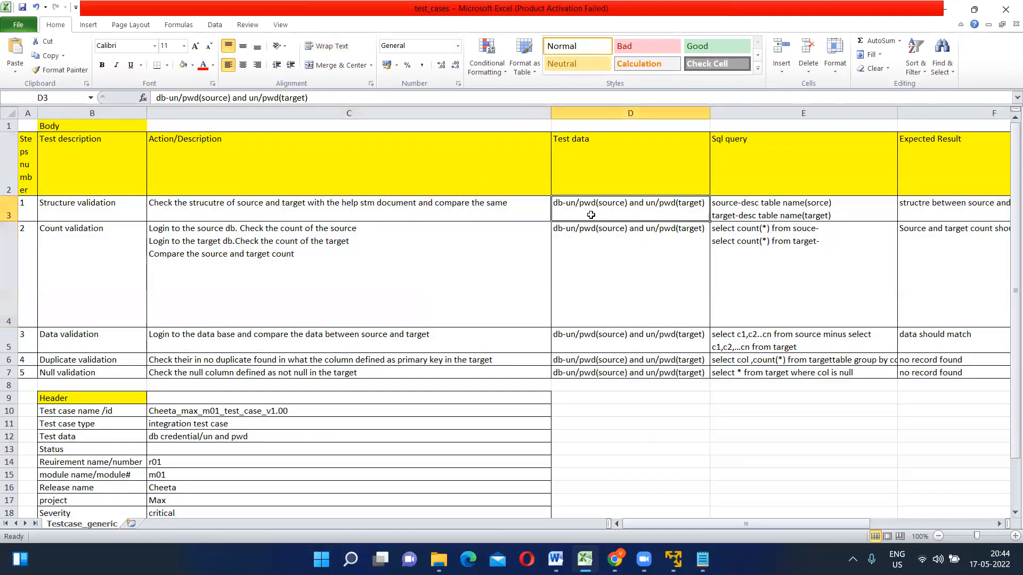
click(740, 160)
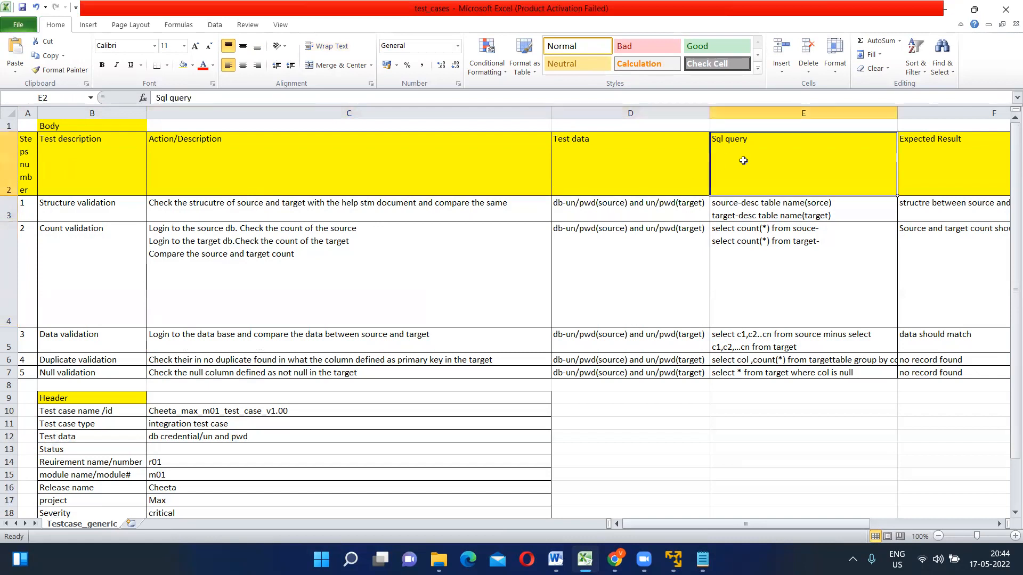
click(772, 211)
key(Right)
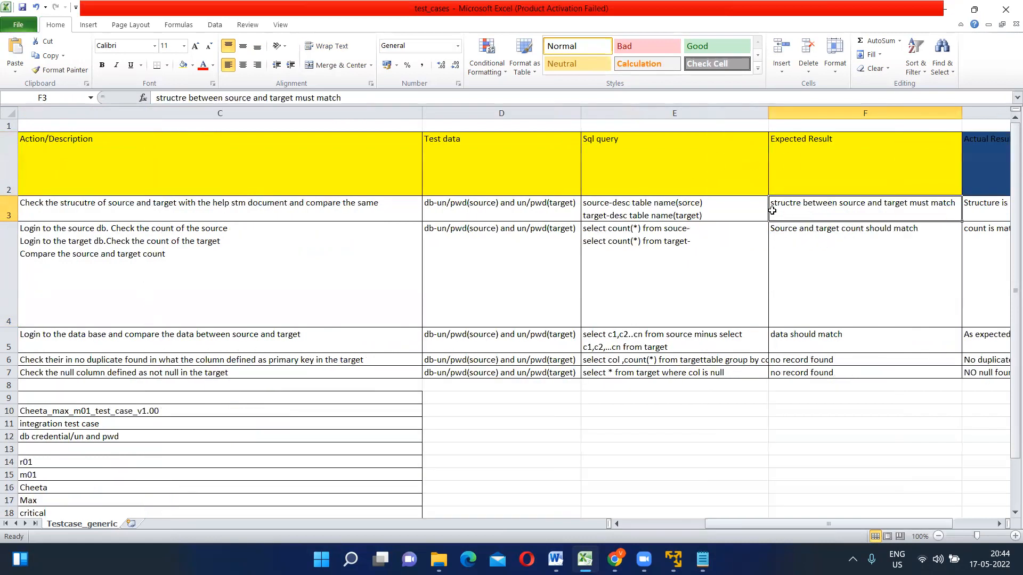
click(632, 211)
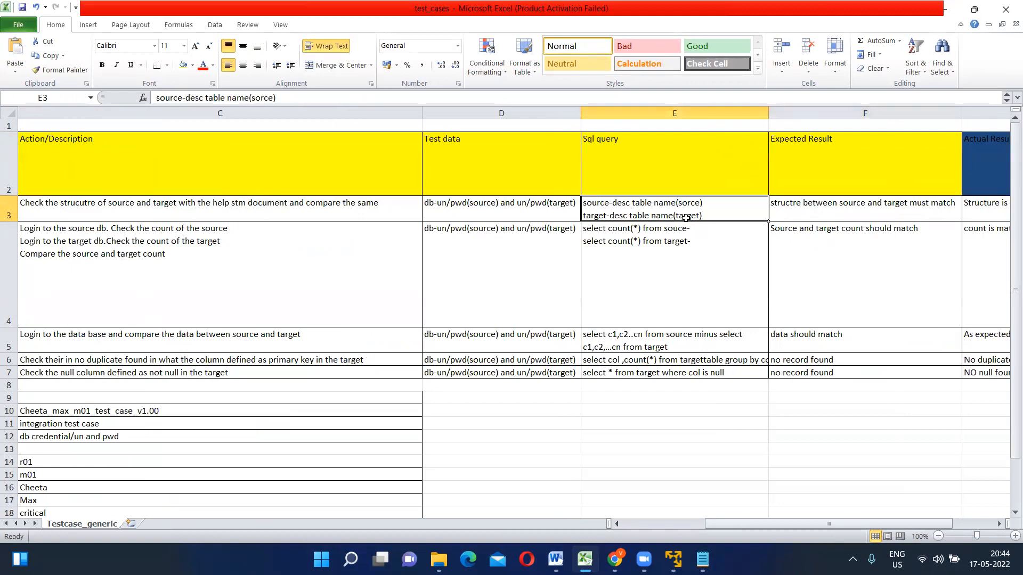
key(Right)
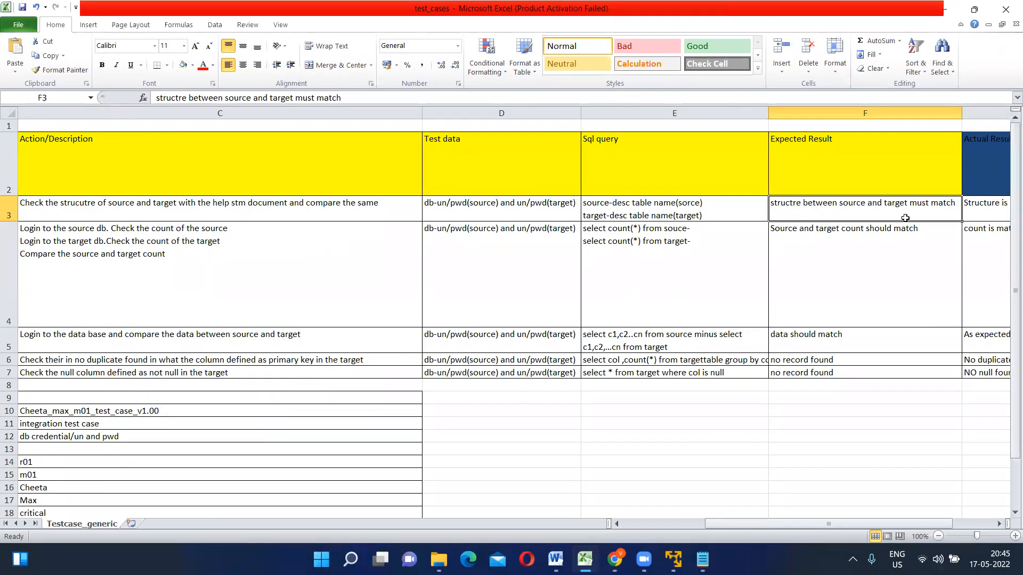
key(Right)
Apply All Borders to the Actual Result and Status headers, then select the Count validation case.
drag(726, 166, 842, 171)
click(692, 172)
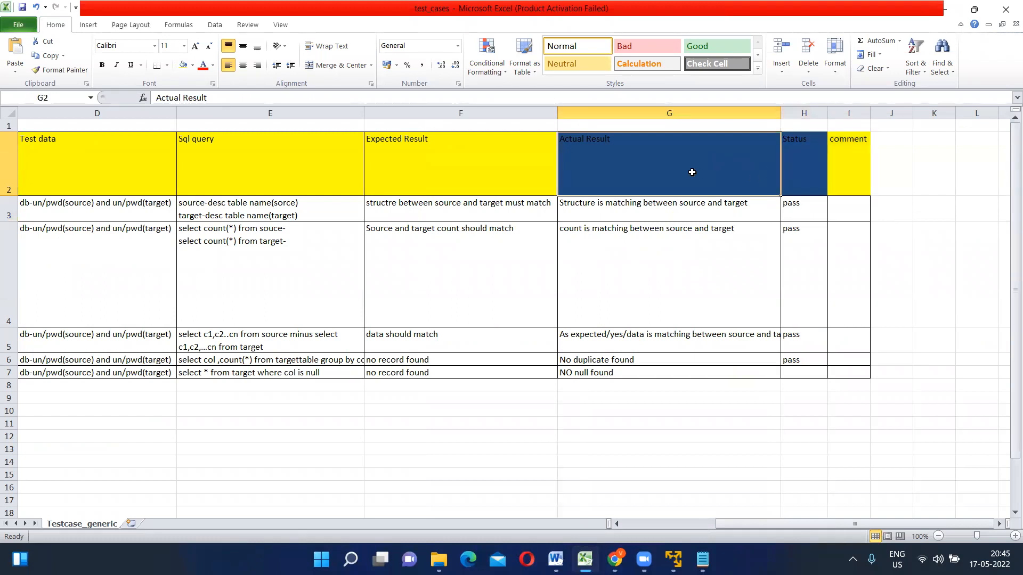
shift+click(795, 174)
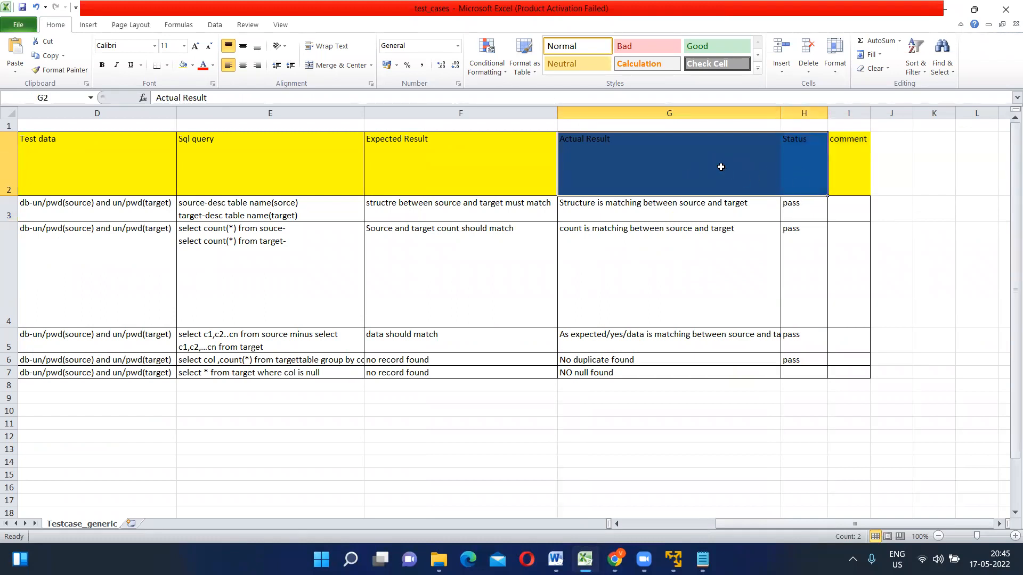
click(168, 65)
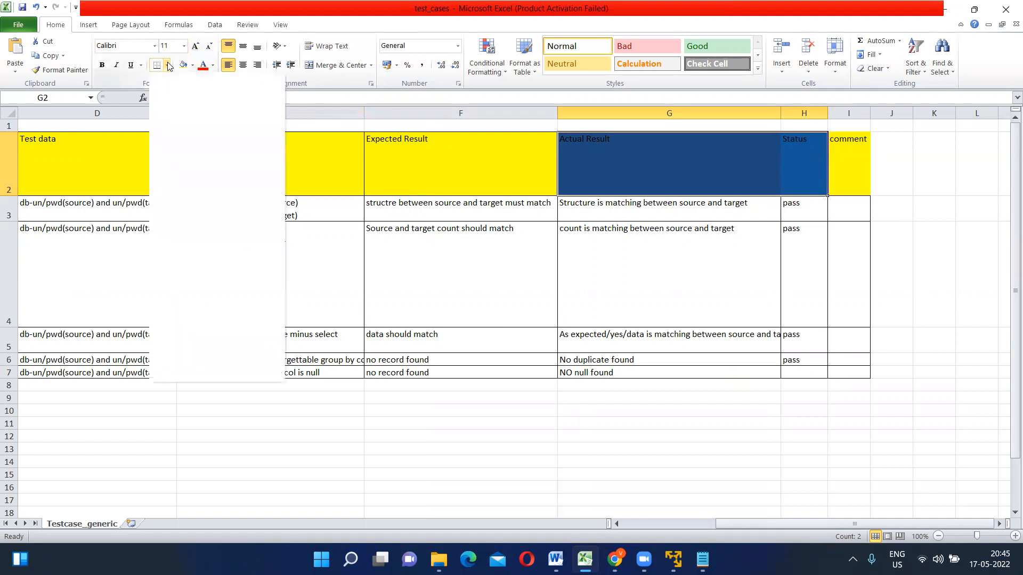
click(171, 167)
click(736, 254)
click(693, 169)
key(Left)
key(Left)
key(Left)
key(Left)
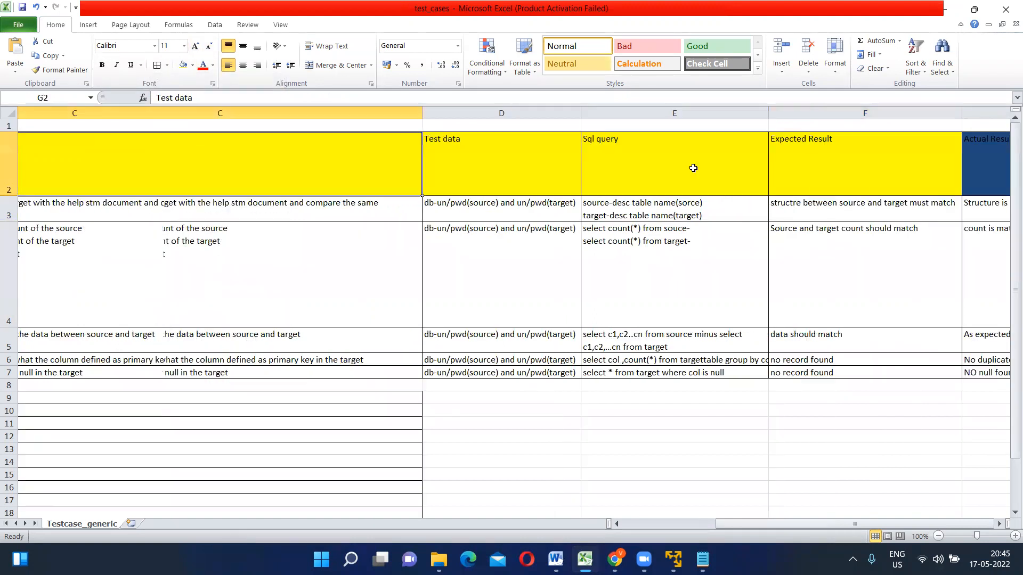
key(Left)
key(Left)
click(85, 234)
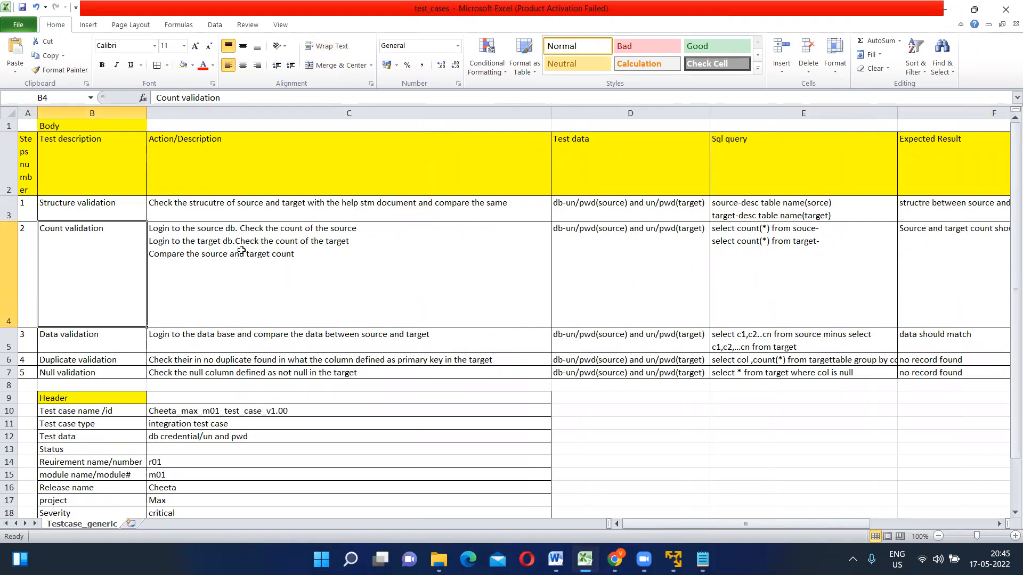
Widen the Expected Result column F after reviewing the Count validation row.
click(370, 236)
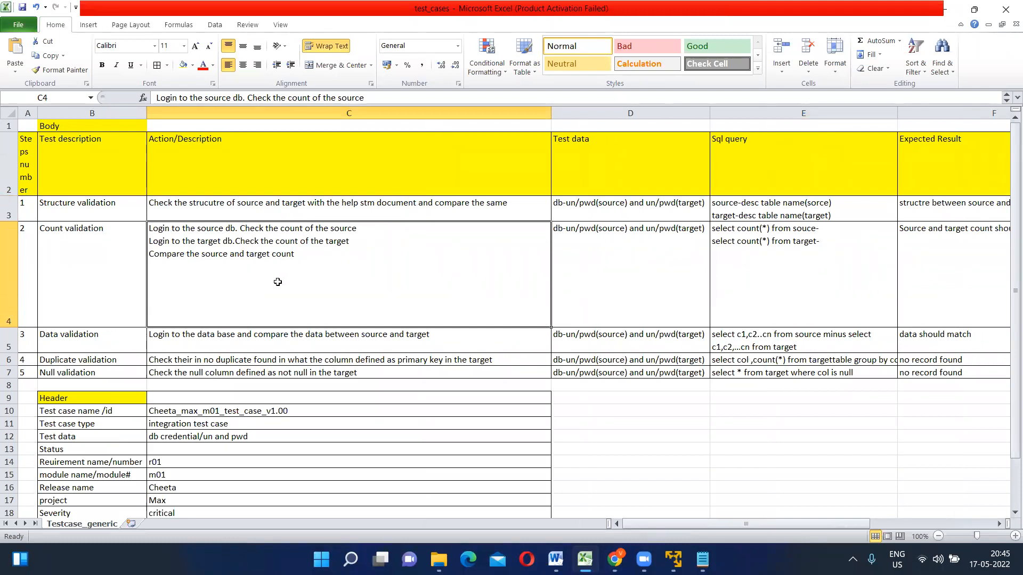
key(Right)
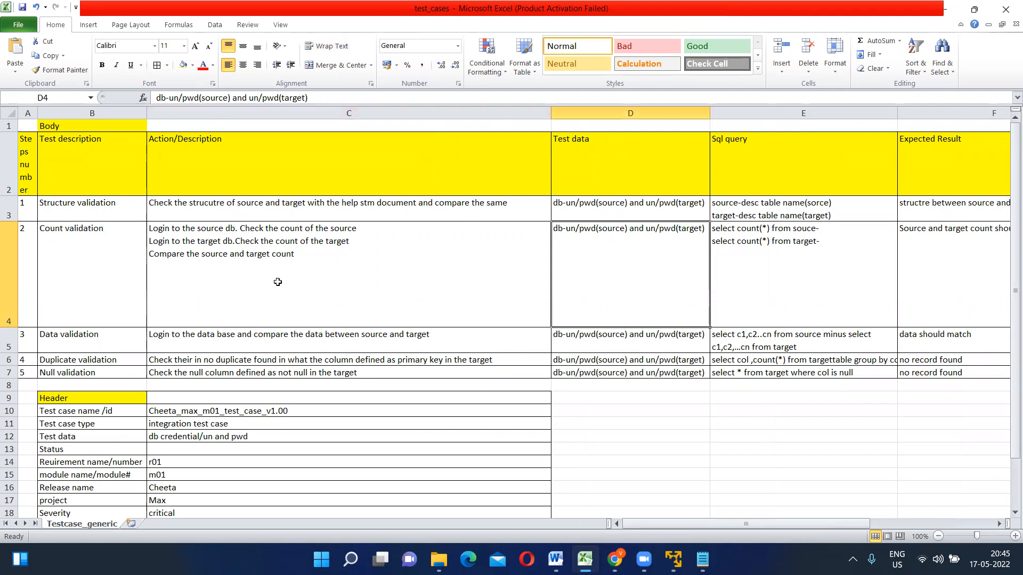
key(Right)
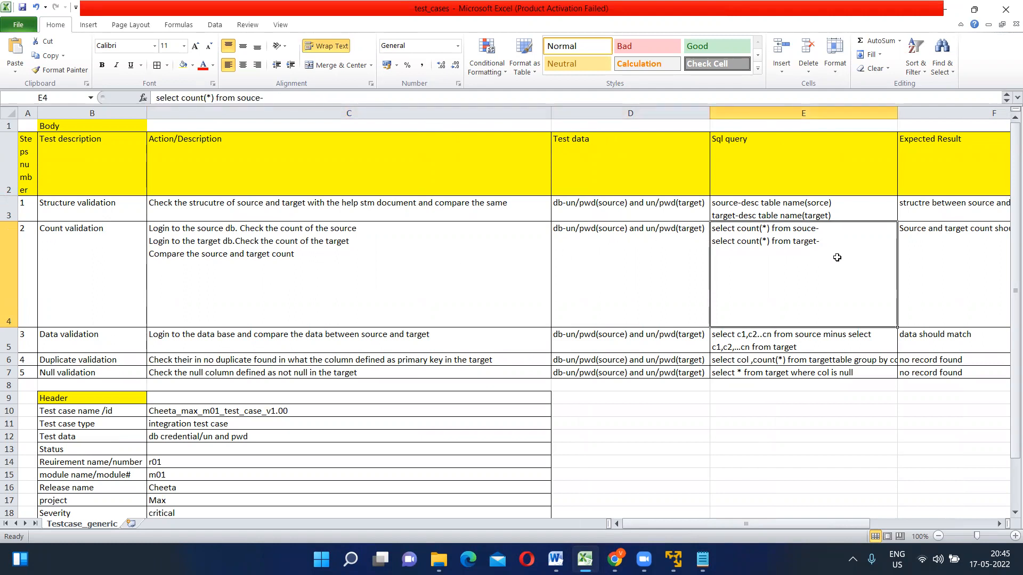
key(Right)
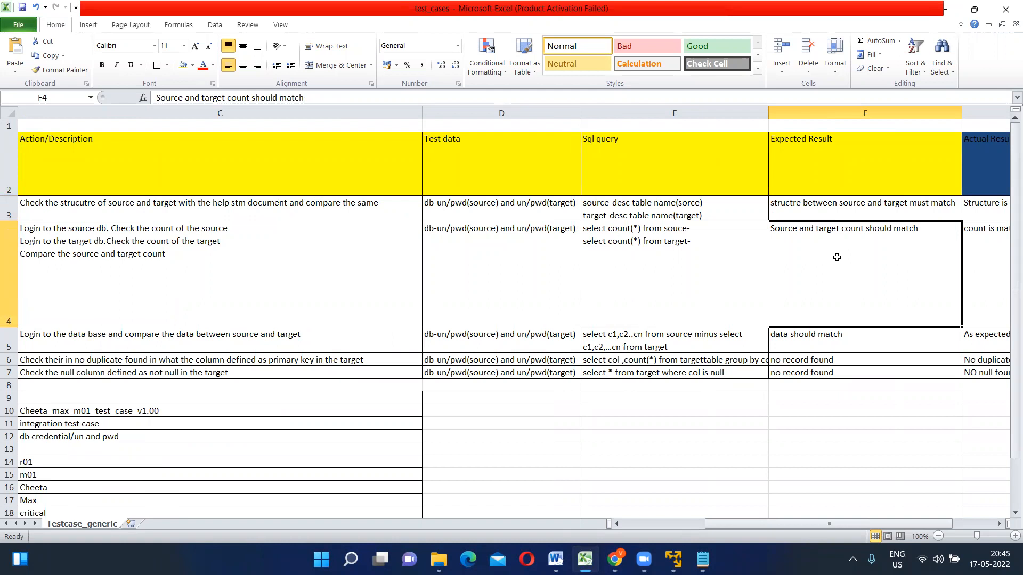
key(Right)
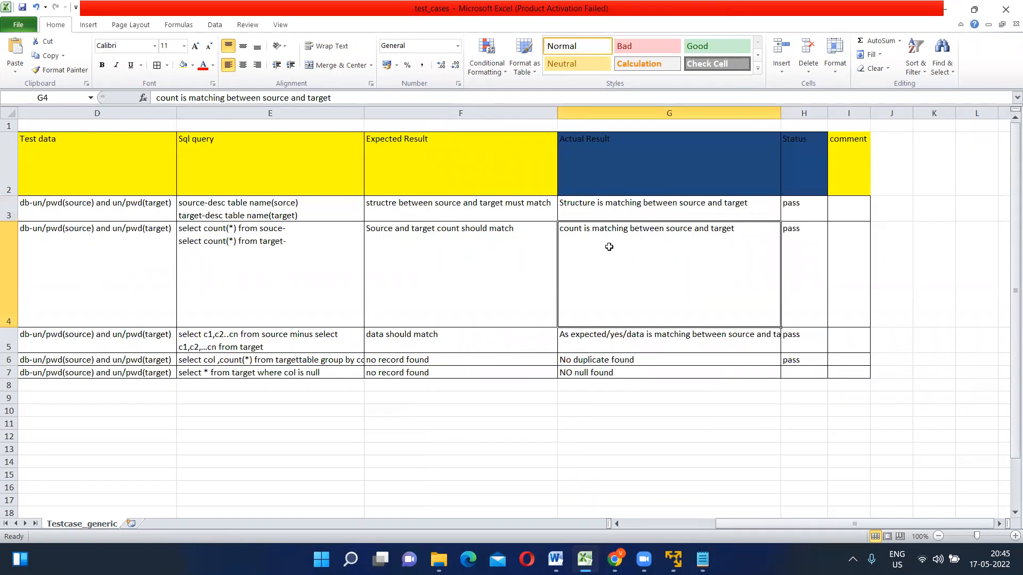
key(Left)
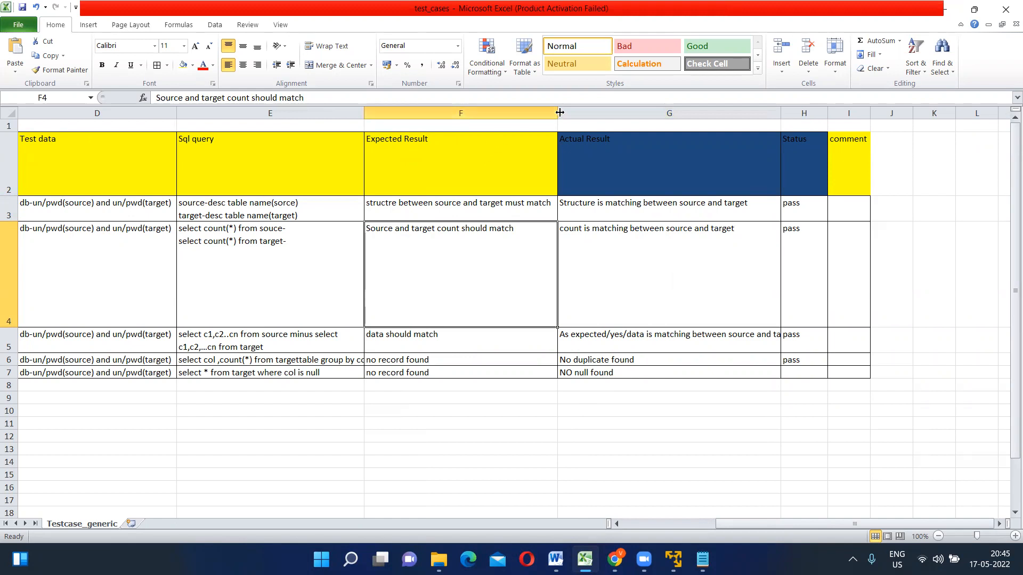
drag(558, 110, 619, 111)
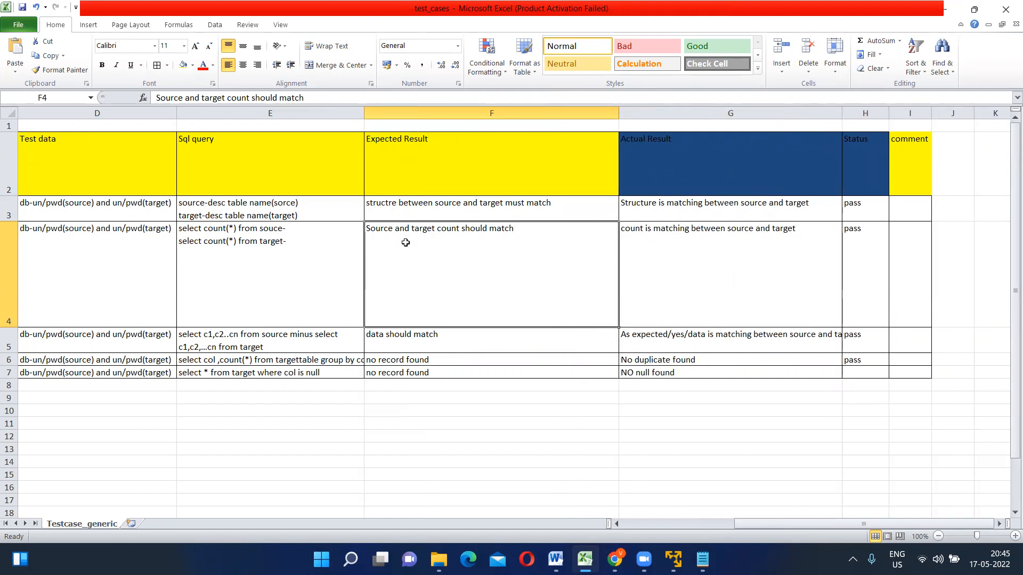
Move to the Data validation row and select its SQL query in E5.
key(Left)
key(Left)
key(Left)
key(Left)
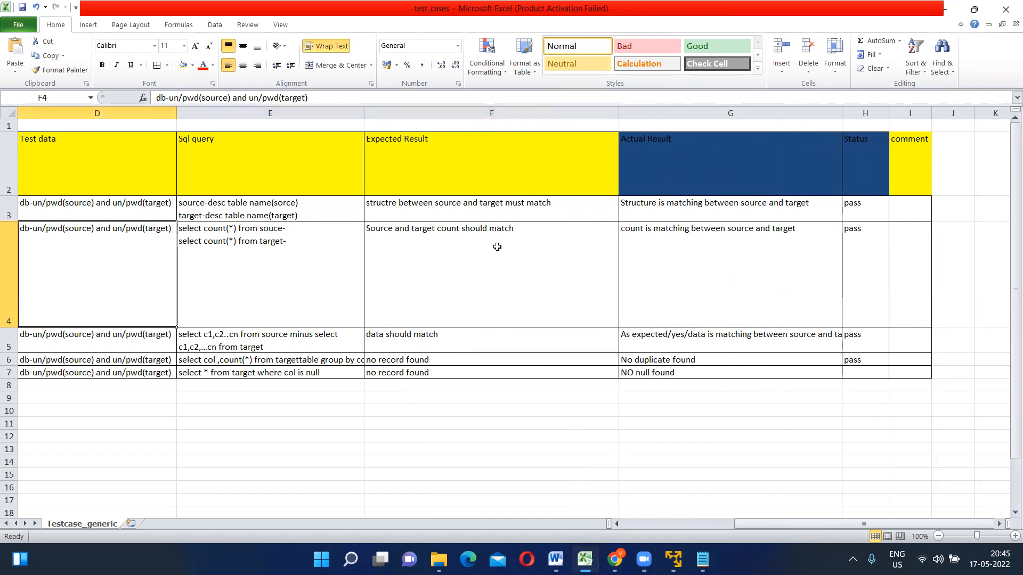
key(Left)
click(84, 340)
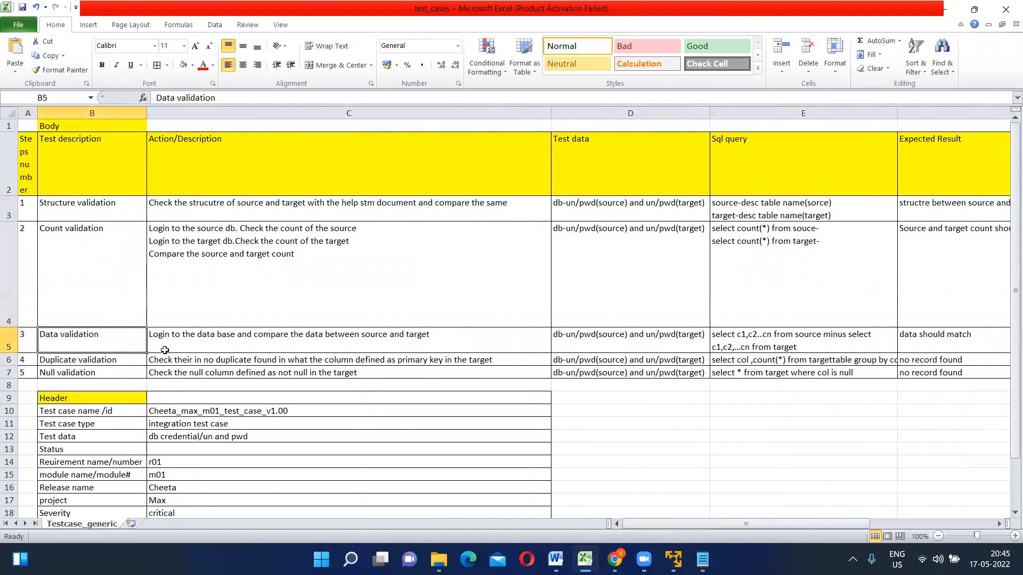
key(Right)
key(Right)
key(Right)
key(Right)
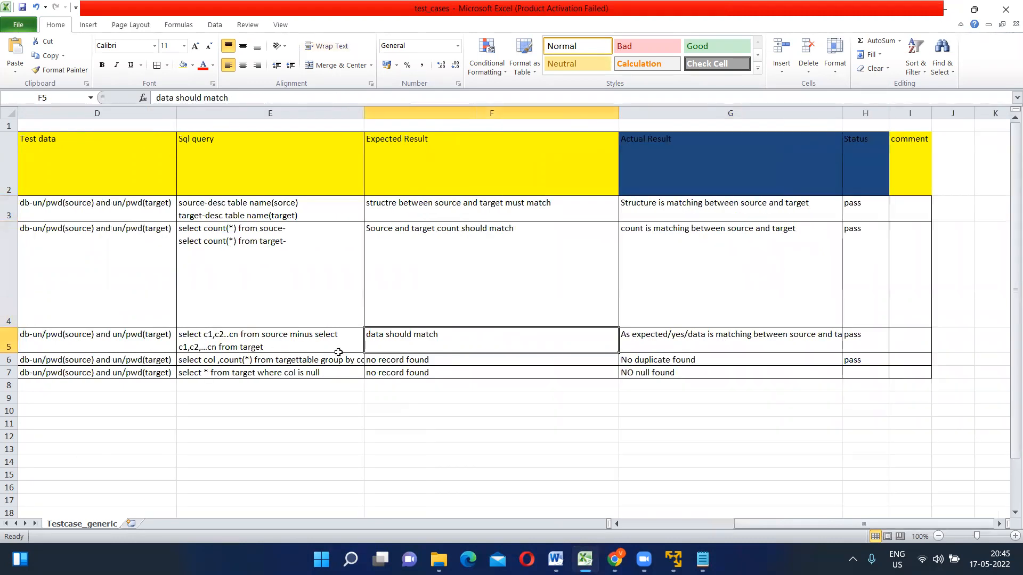
click(228, 349)
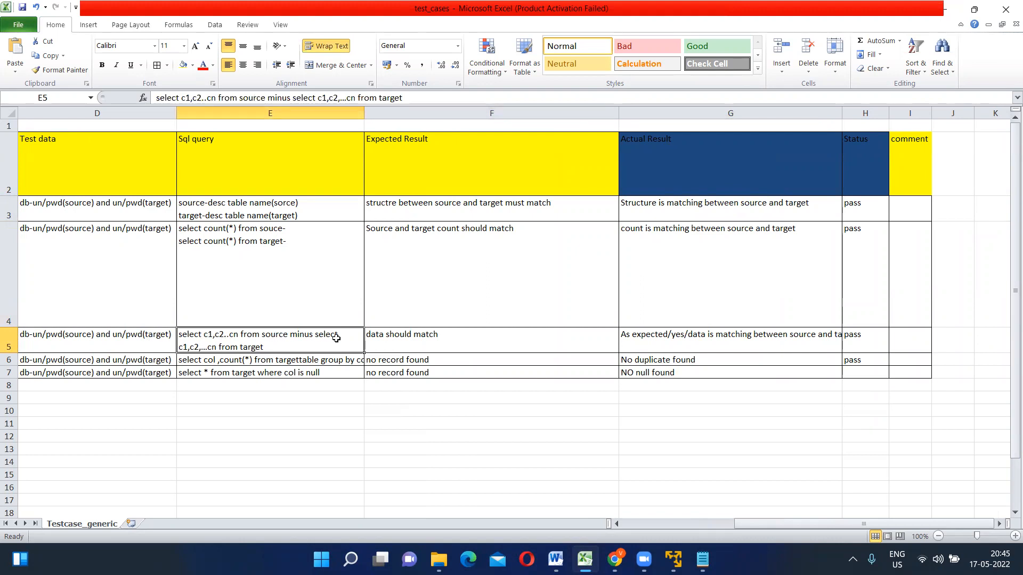
Append 'union' and a new line 'select c1,c2..from target minus select c1,c2..cn from source;' to E5.
double_click(281, 345)
text(union)
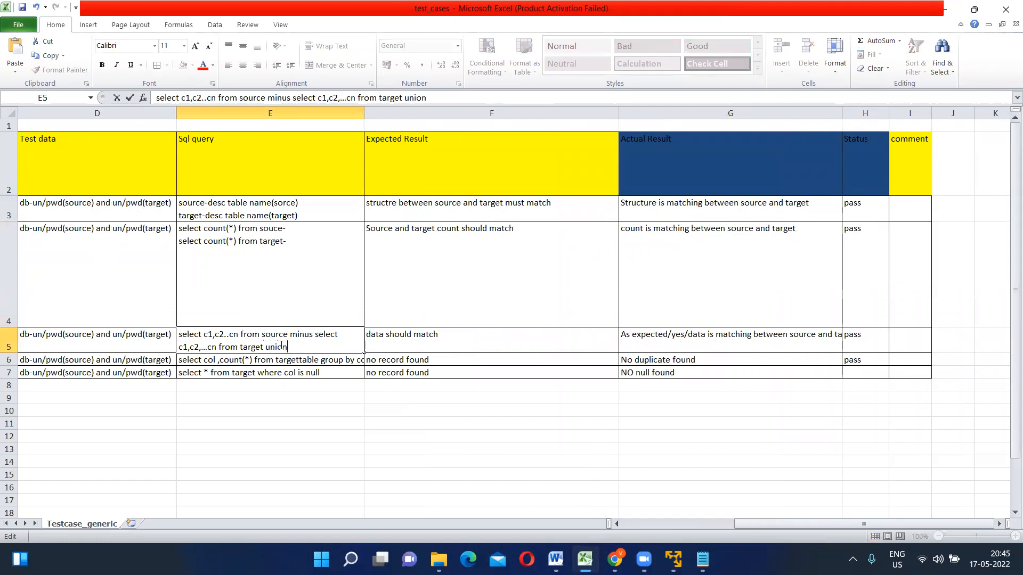
key(Return)
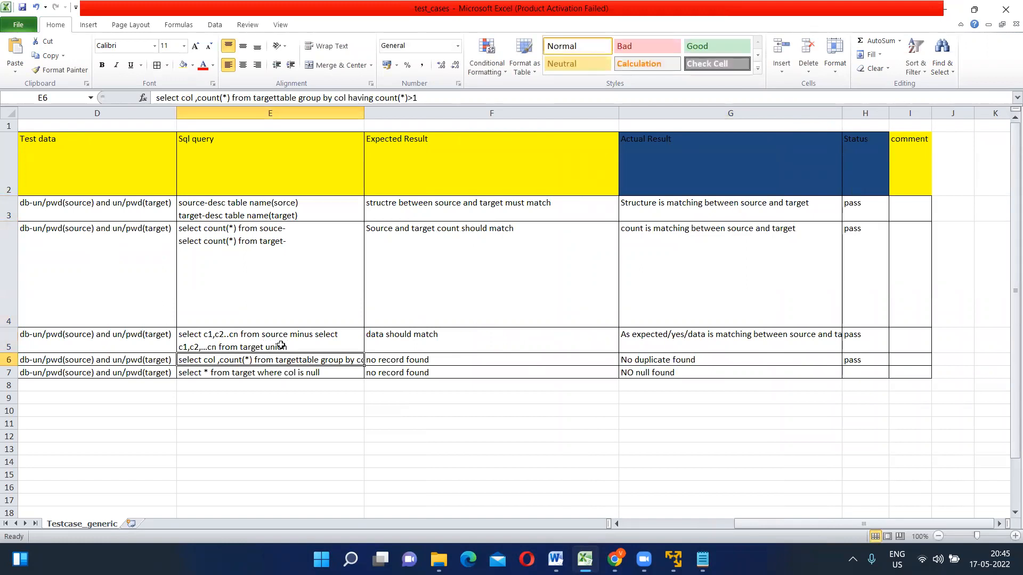
double_click(292, 346)
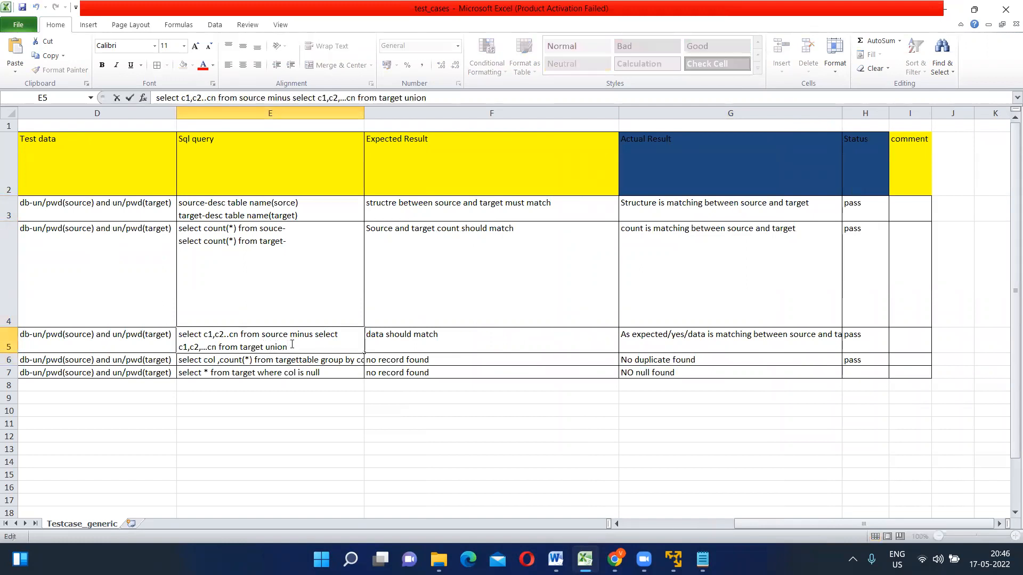
key(alt+Return)
text(select c1,c2,...cn from target union se)
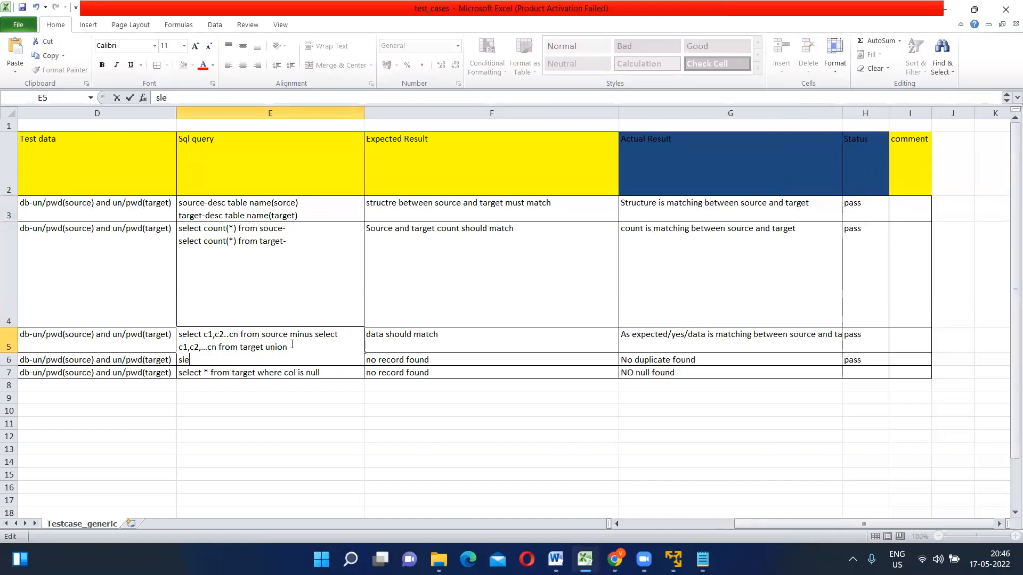
text(lect c1,c2..from )
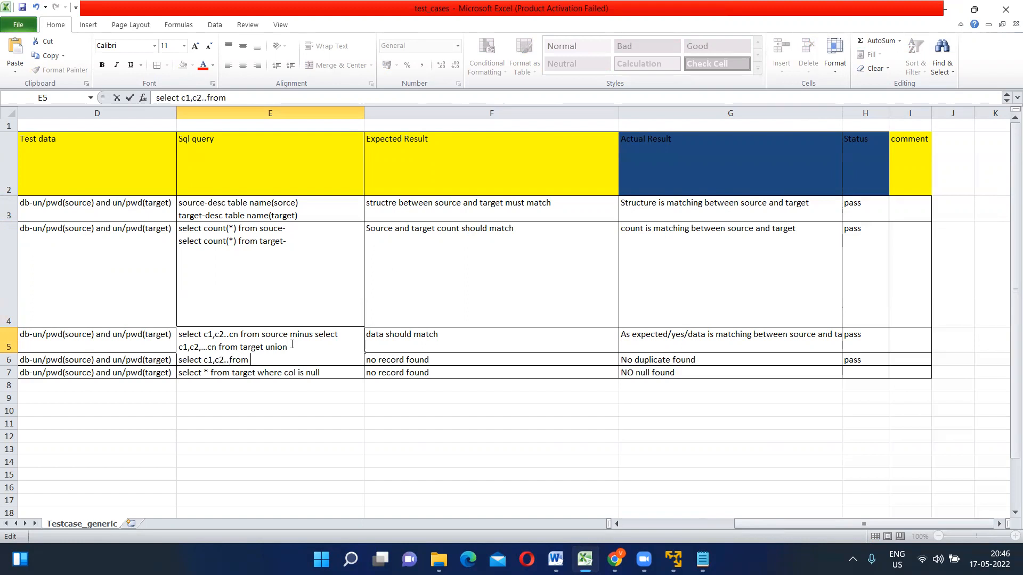
text(target minus select)
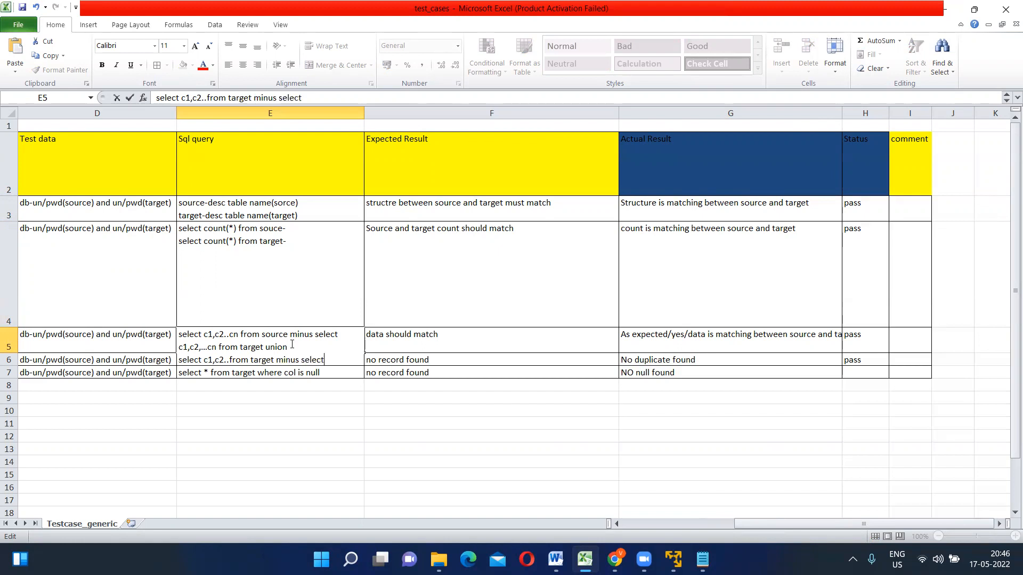
text( c1,c2..cn from )
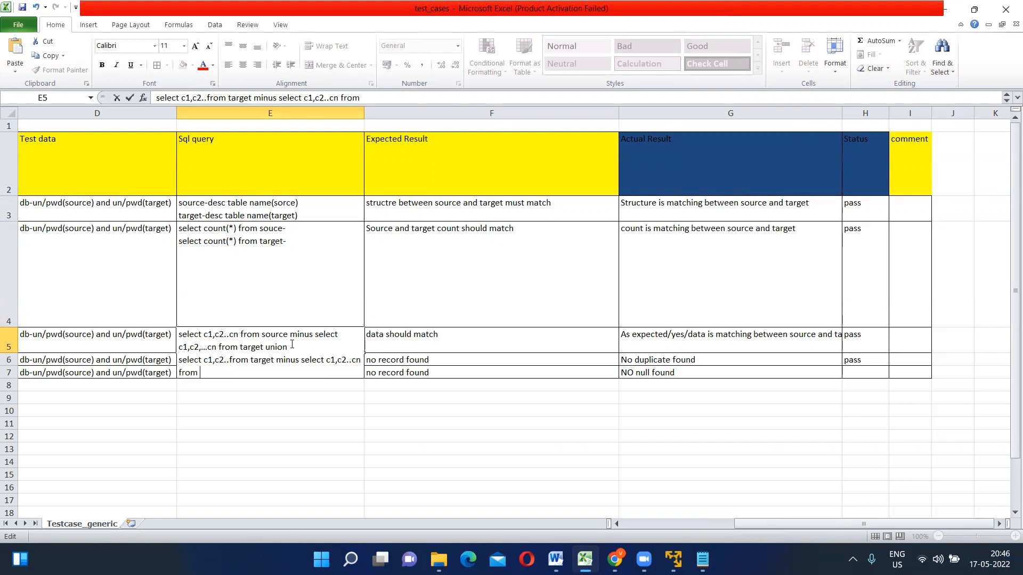
text(source;)
key(Tab)
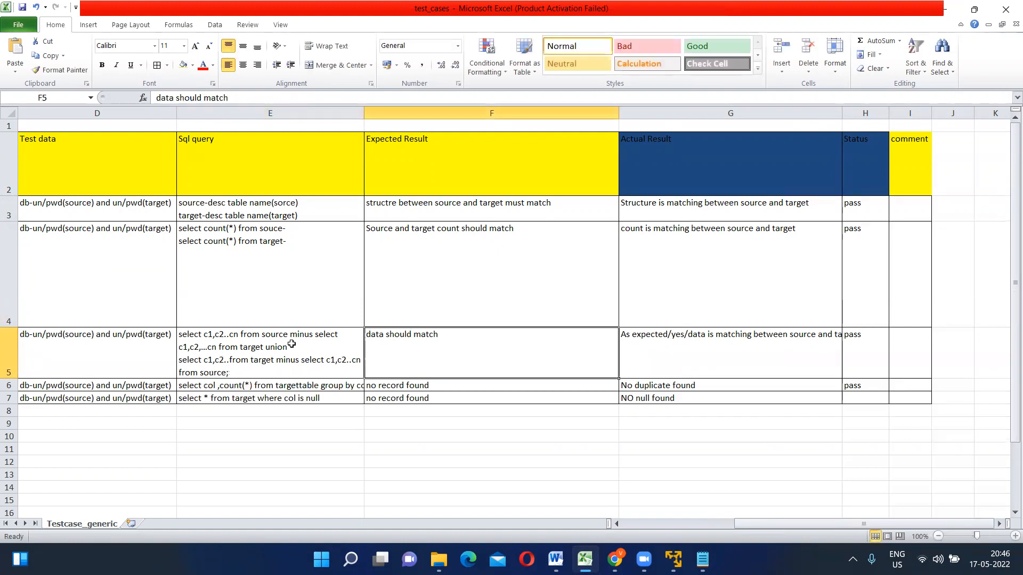
Auto-fit column G and rewrite F5 as 'Ouput of the query should be no recows selecte'.
double_click(442, 340)
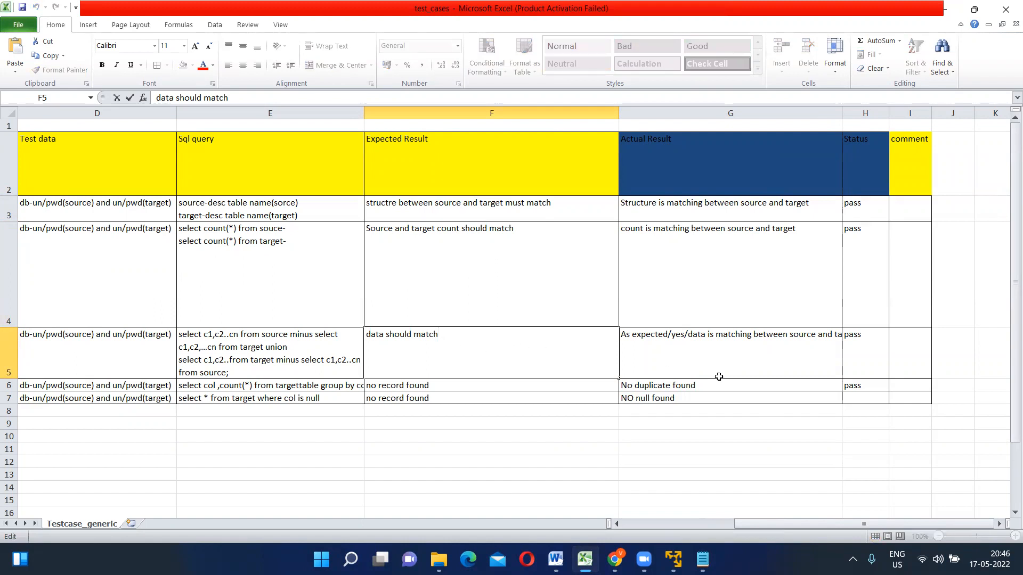
click(731, 359)
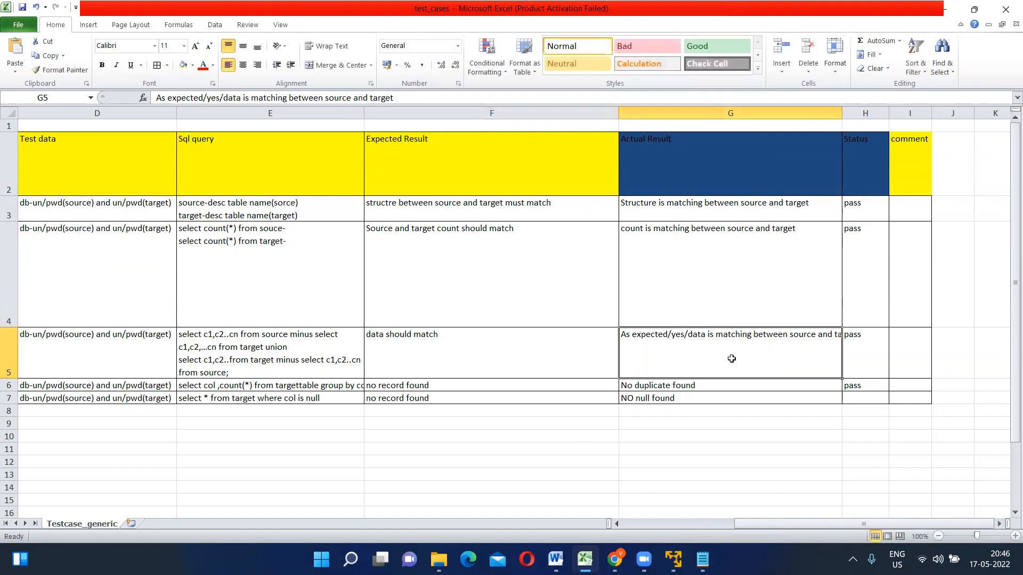
double_click(842, 113)
click(462, 335)
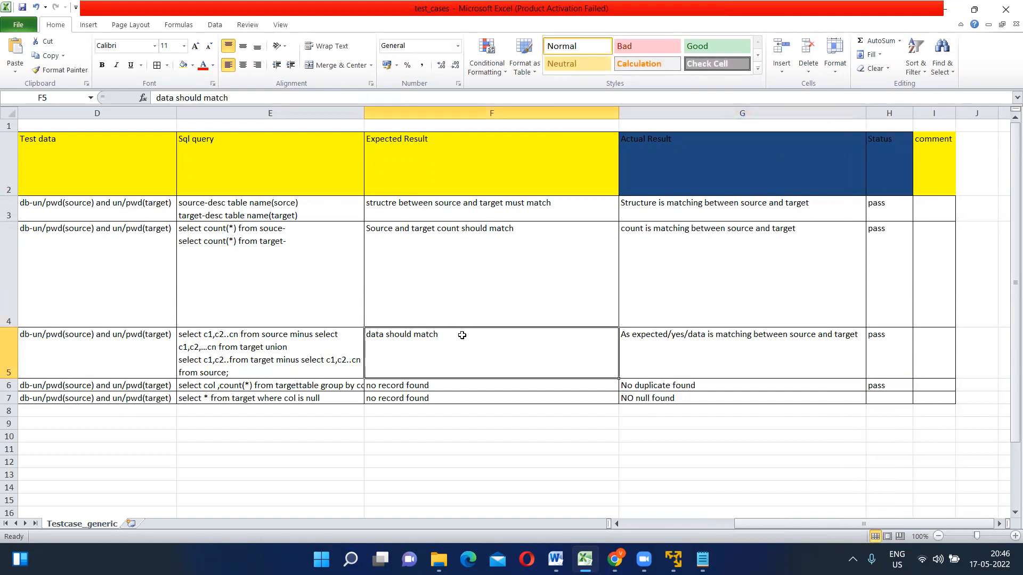
text(Oup)
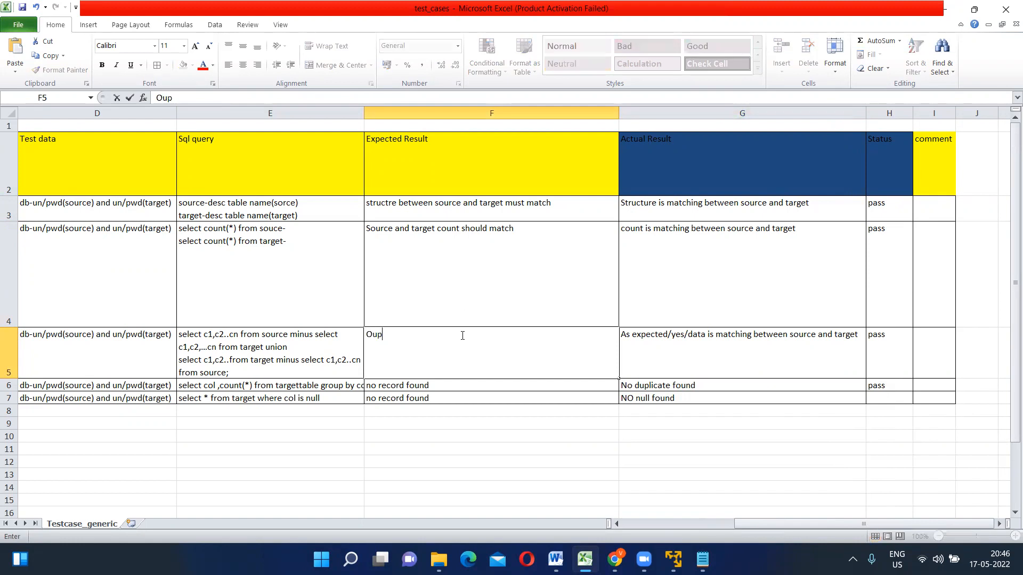
text(ut of the query should be no r)
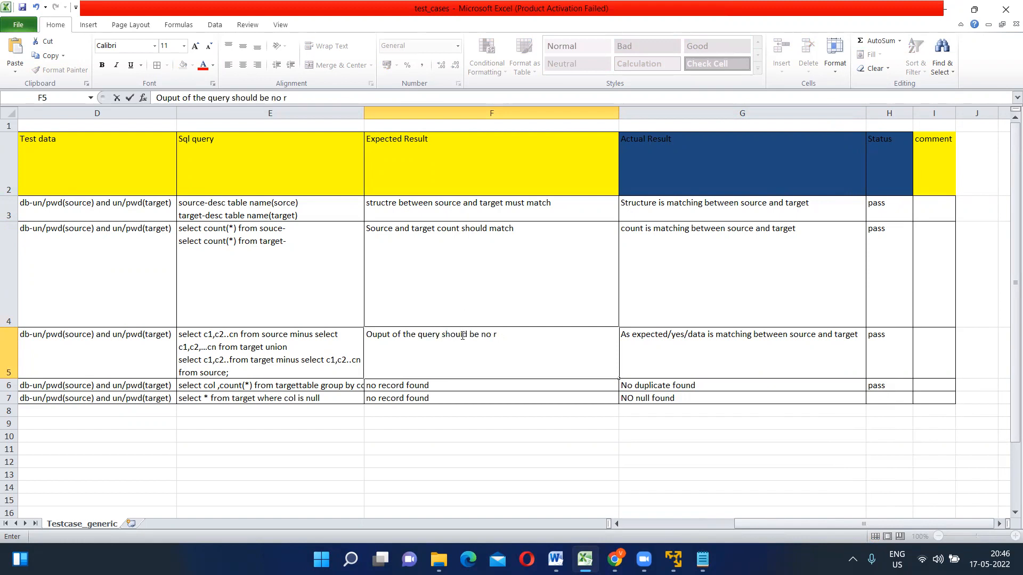
text(ecows selecte)
click(277, 385)
Auto-fit column E to the Duplicate validation SQL query.
key(Left)
key(Left)
key(Left)
key(Left)
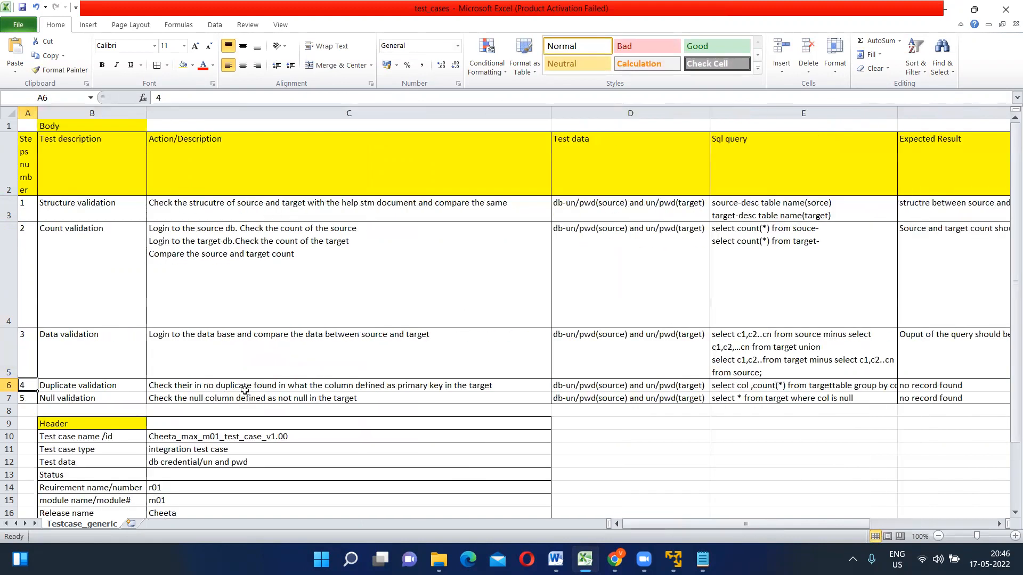
click(588, 388)
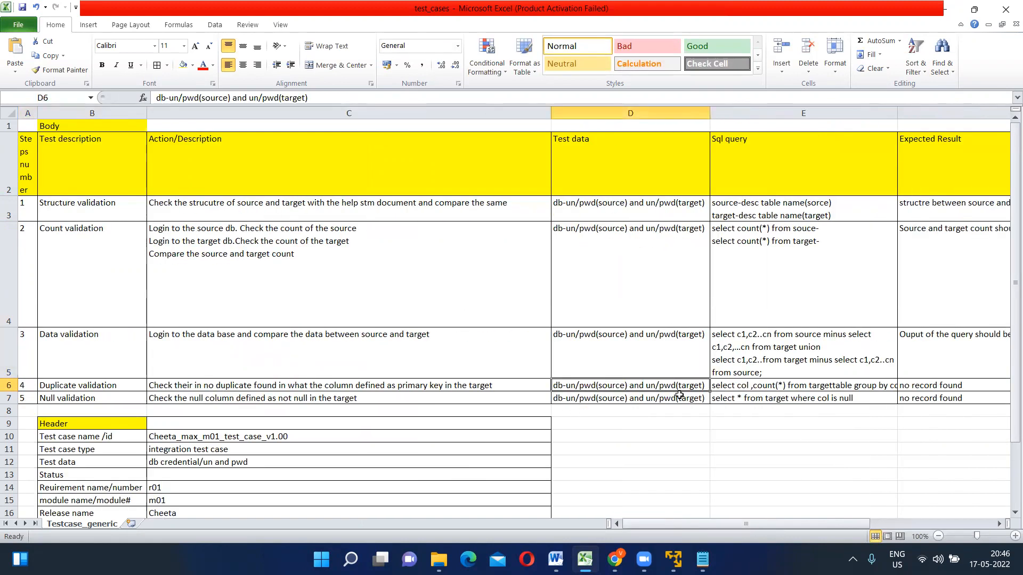
click(747, 384)
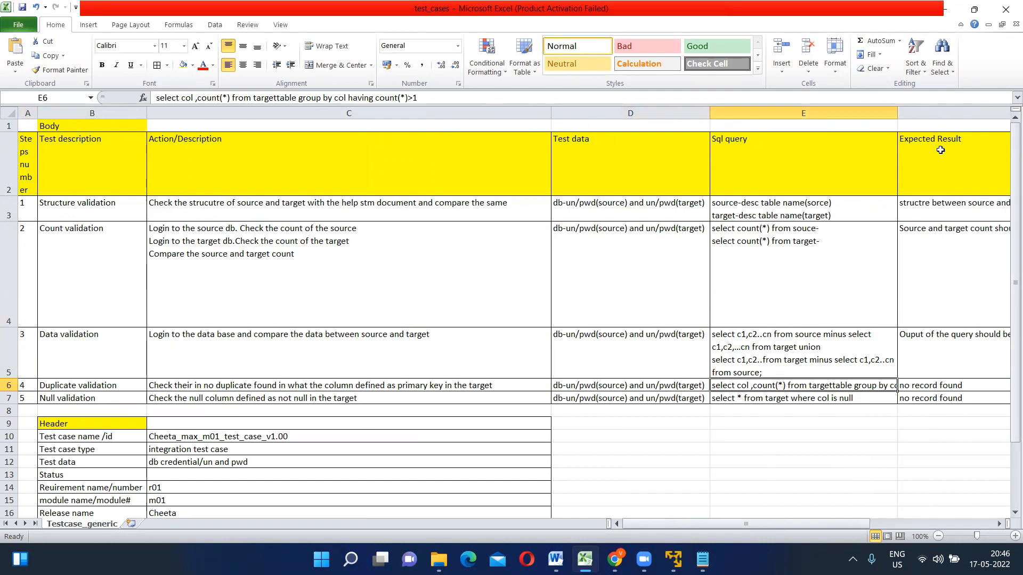
double_click(900, 116)
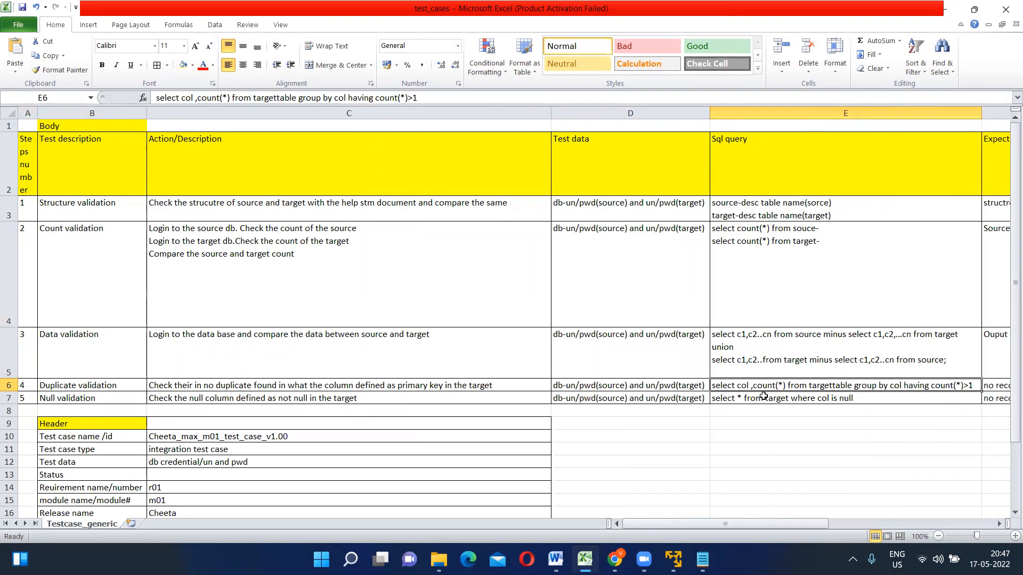
key(Right)
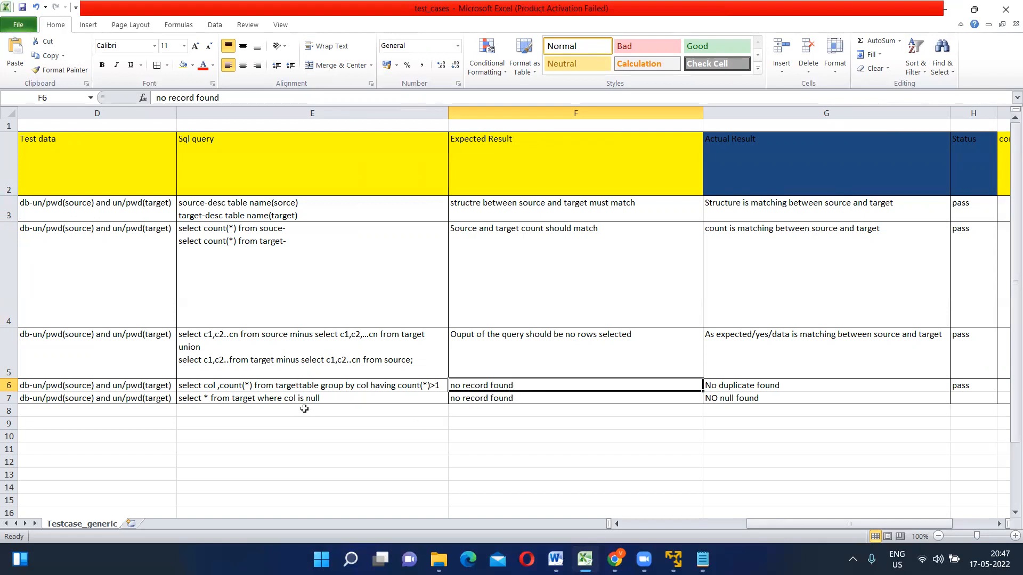
Copy the null validation's 'no record found' expected result into F5.
click(117, 395)
key(Left)
key(Left)
key(Left)
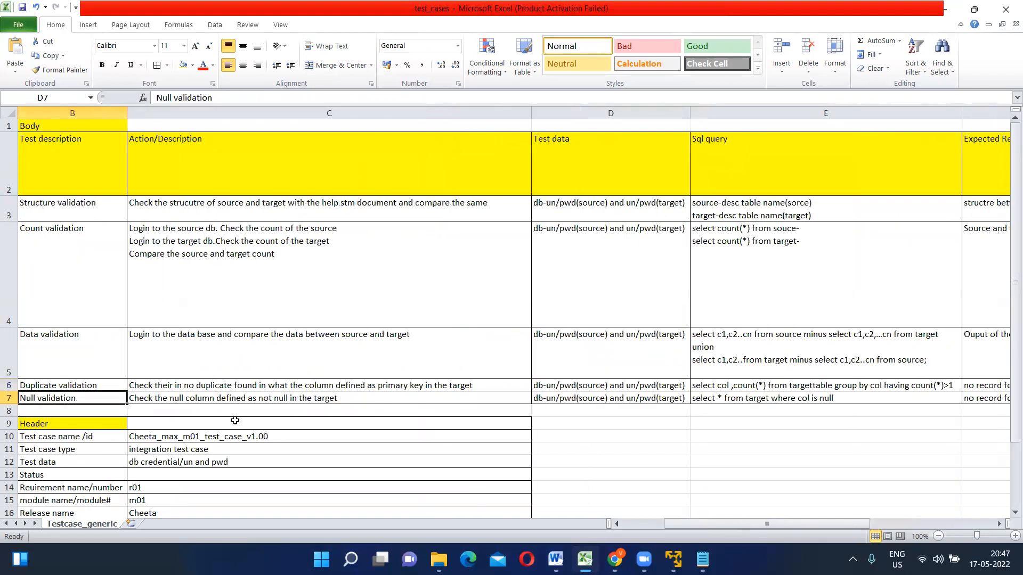
key(Right)
key(Right)
key(Right)
key(Right)
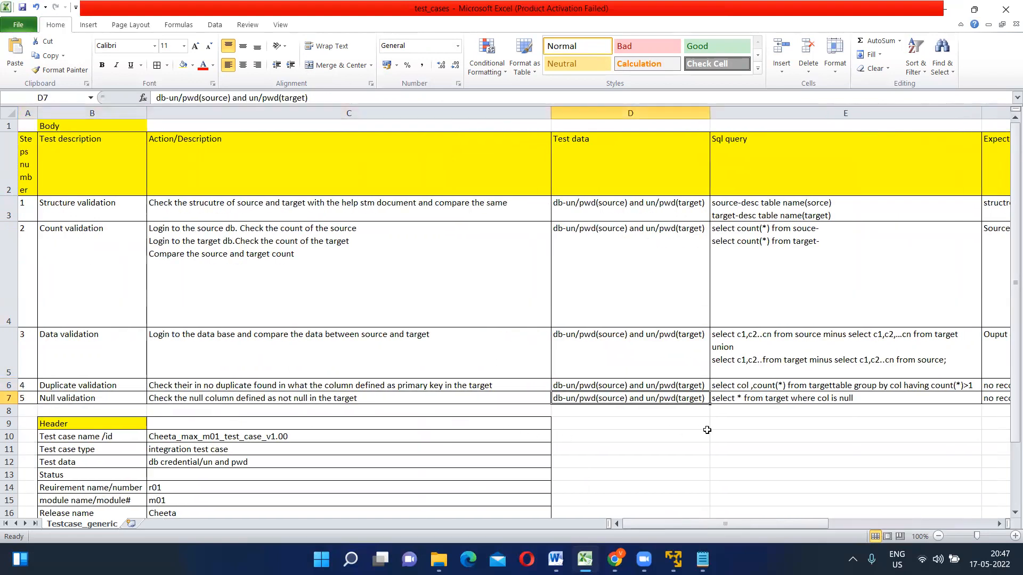
key(Right)
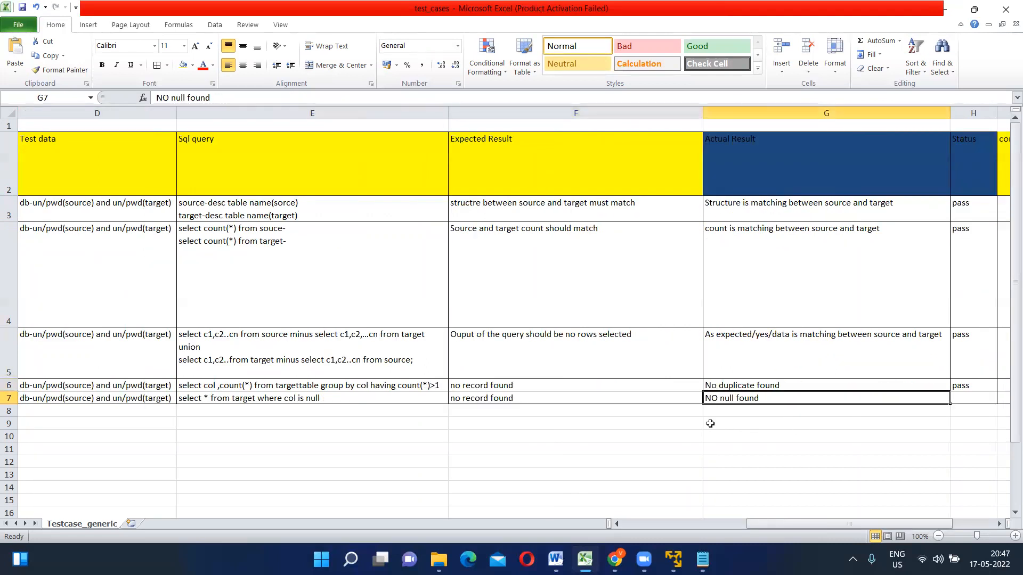
key(ctrl+c)
click(547, 360)
key(ctrl+v)
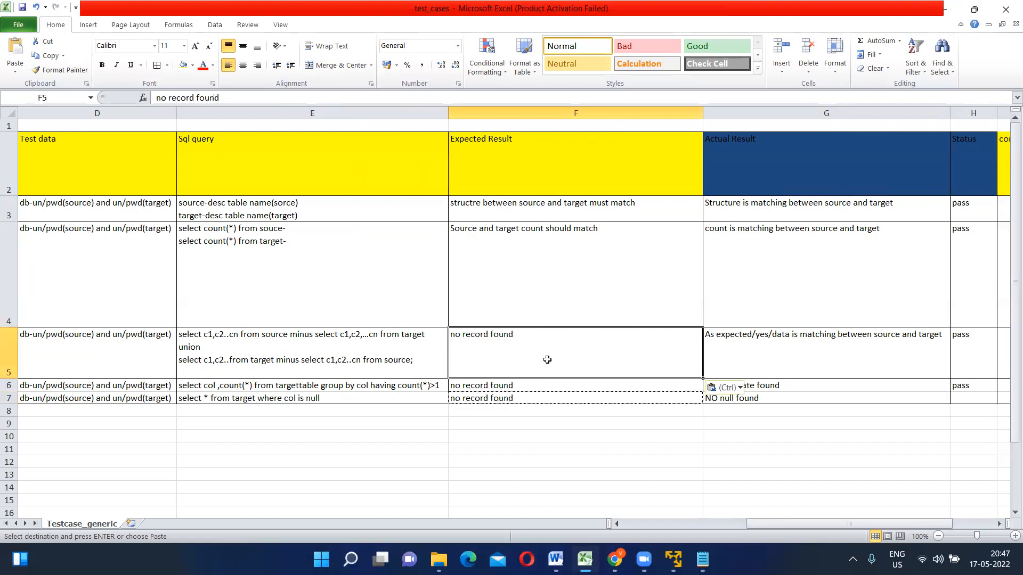
key(Escape)
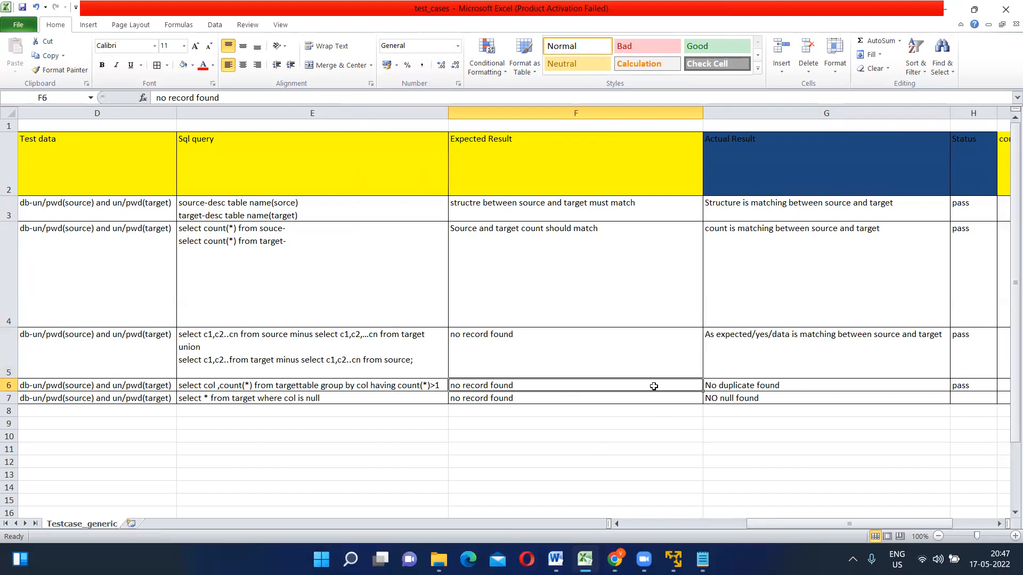
Capitalise the leading 'S' of the structure validation expected result in F3.
click(845, 168)
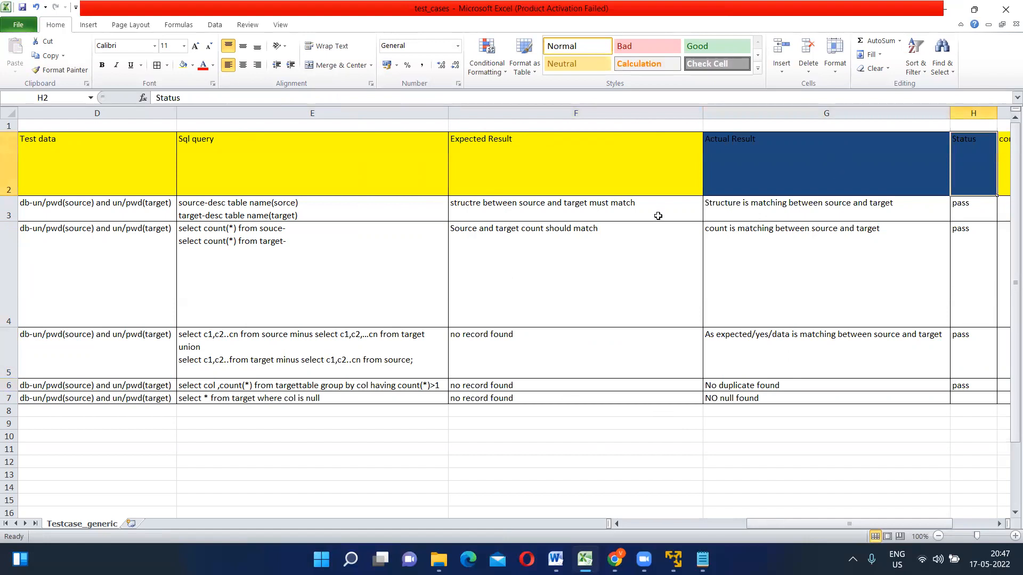
click(557, 212)
key(Right)
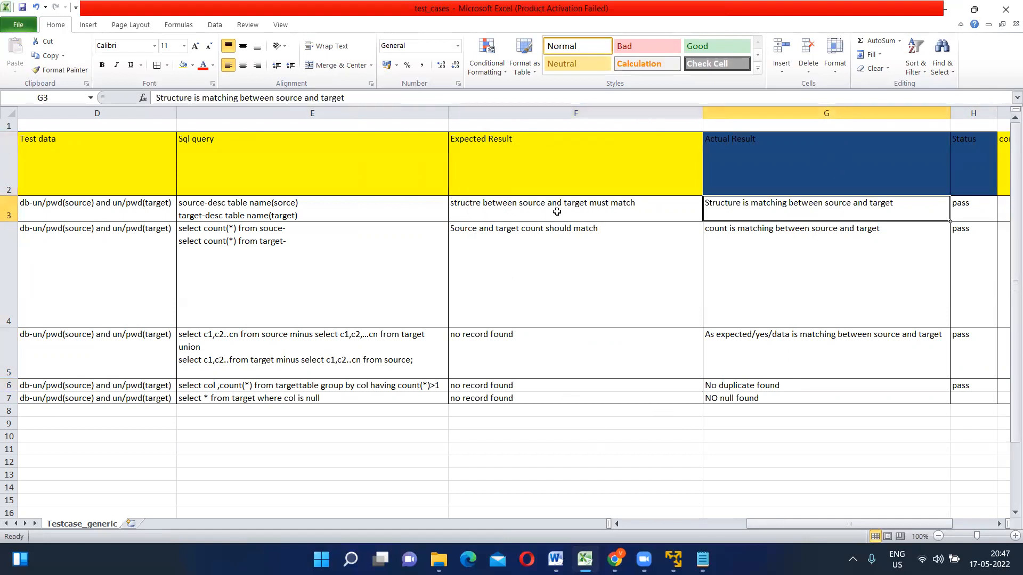
key(Right)
key(Right)
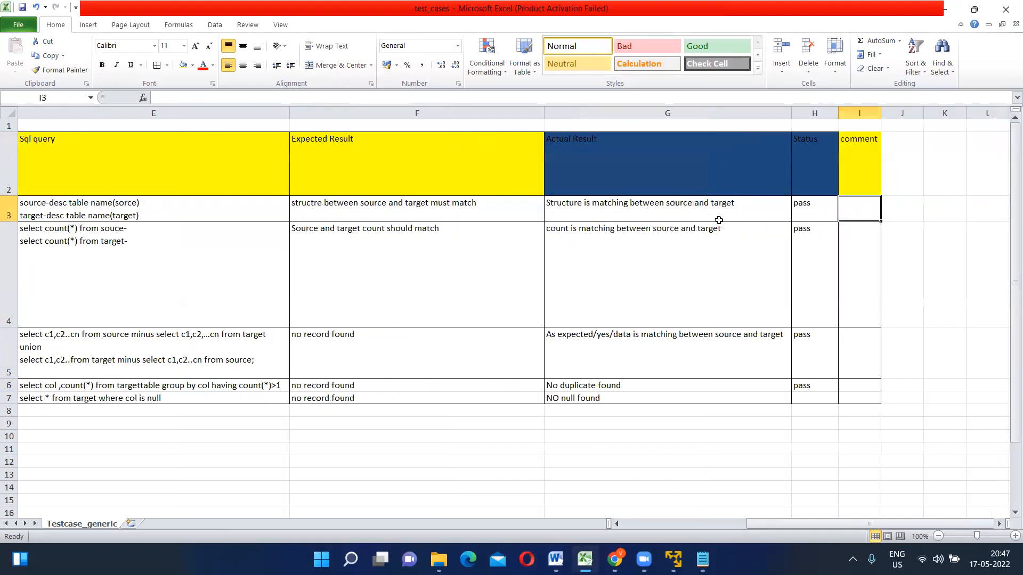
click(683, 209)
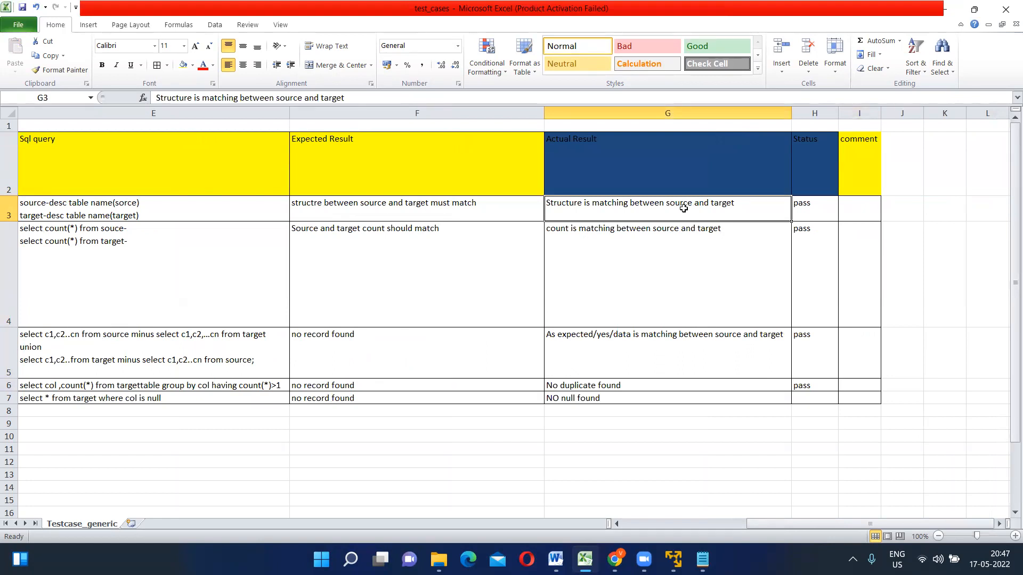
click(485, 209)
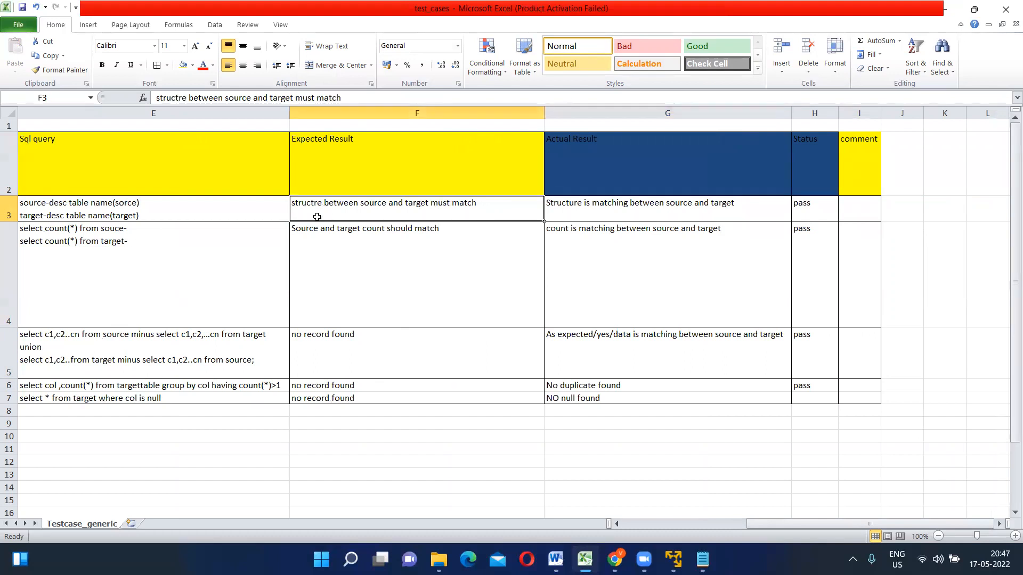
double_click(296, 203)
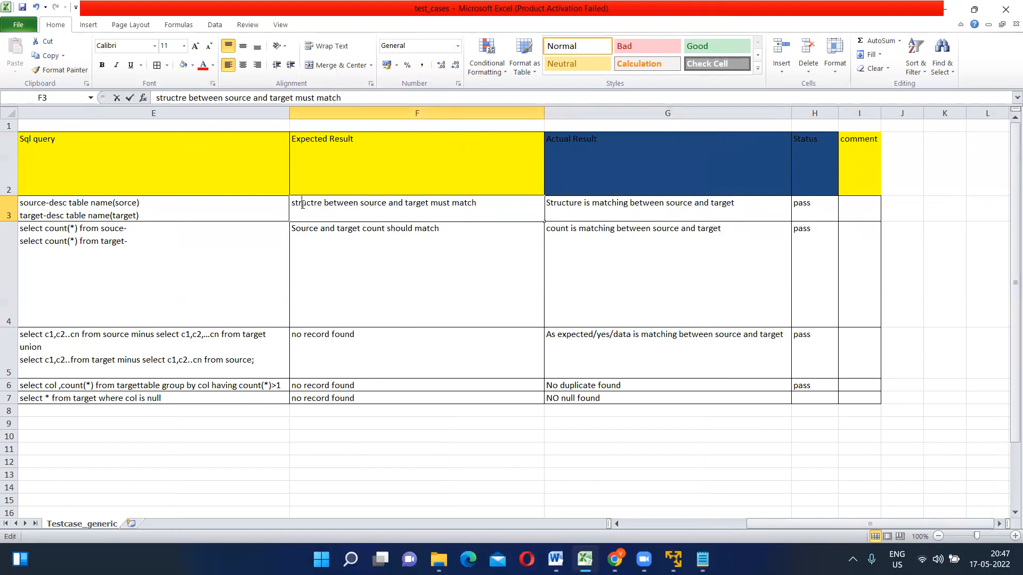
key(BackSpace)
text(S)
click(625, 211)
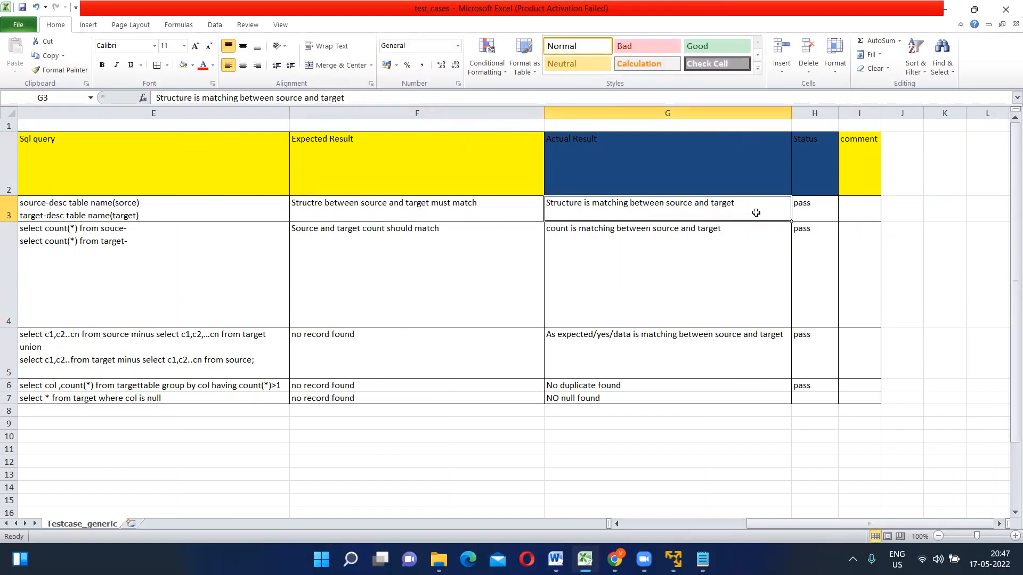
Capitalise 'Count' at the start of the count validation actual result in G4.
click(829, 205)
click(390, 264)
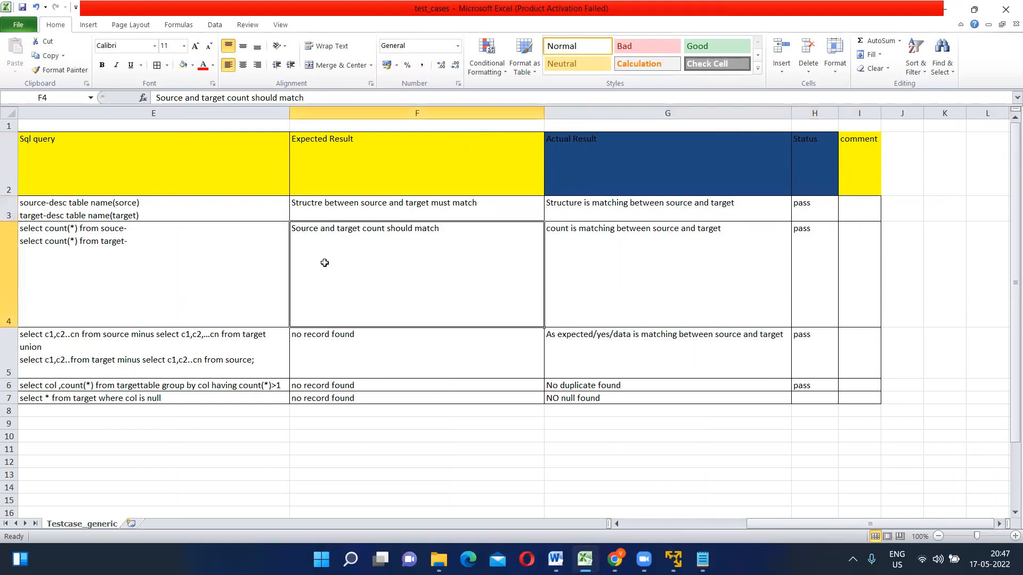
double_click(550, 229)
key(BackSpace)
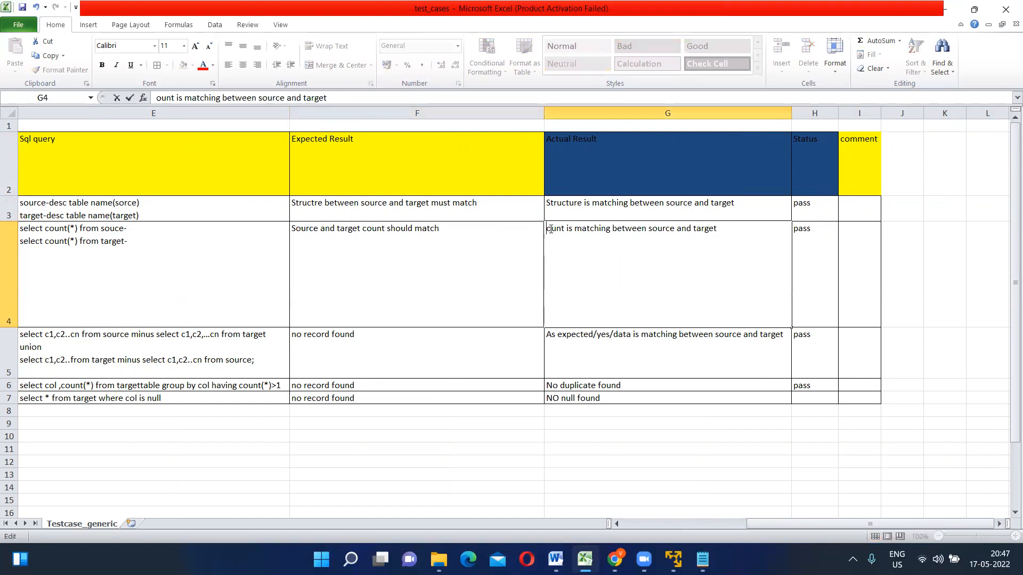
text(C)
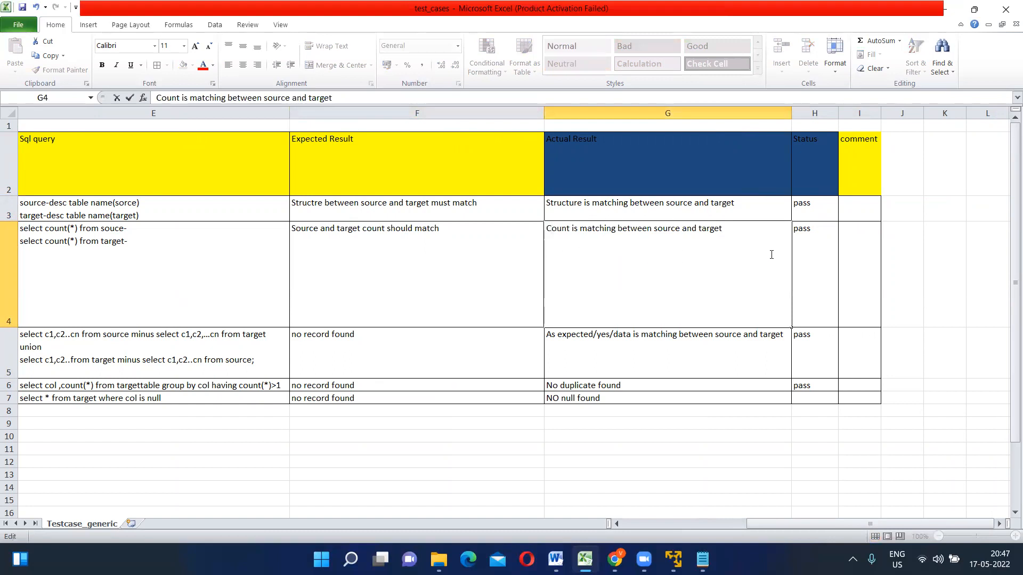
click(819, 255)
Replace the data validation actual result in G5 with 'No records found'.
click(428, 350)
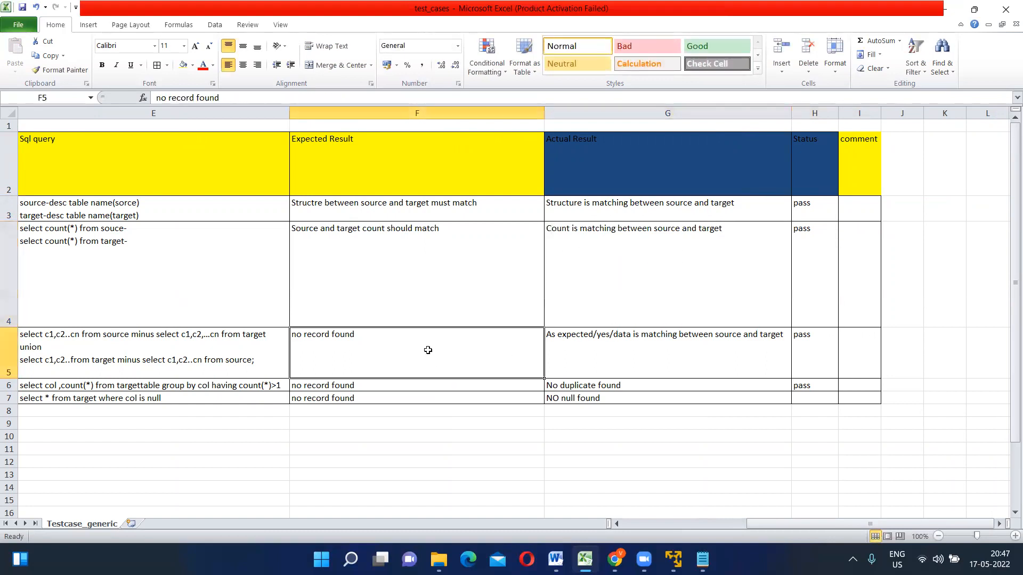
click(589, 356)
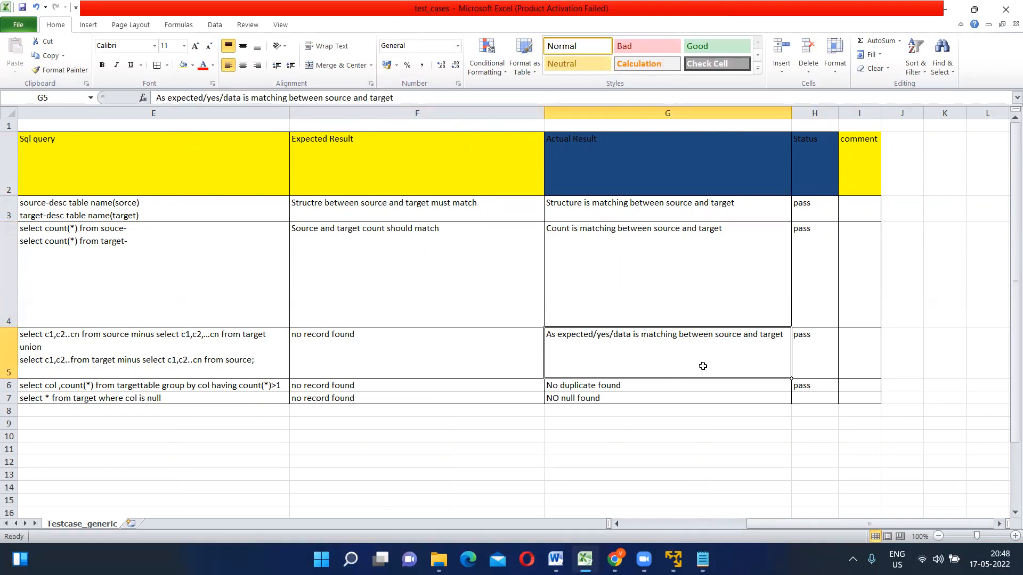
key(Delete)
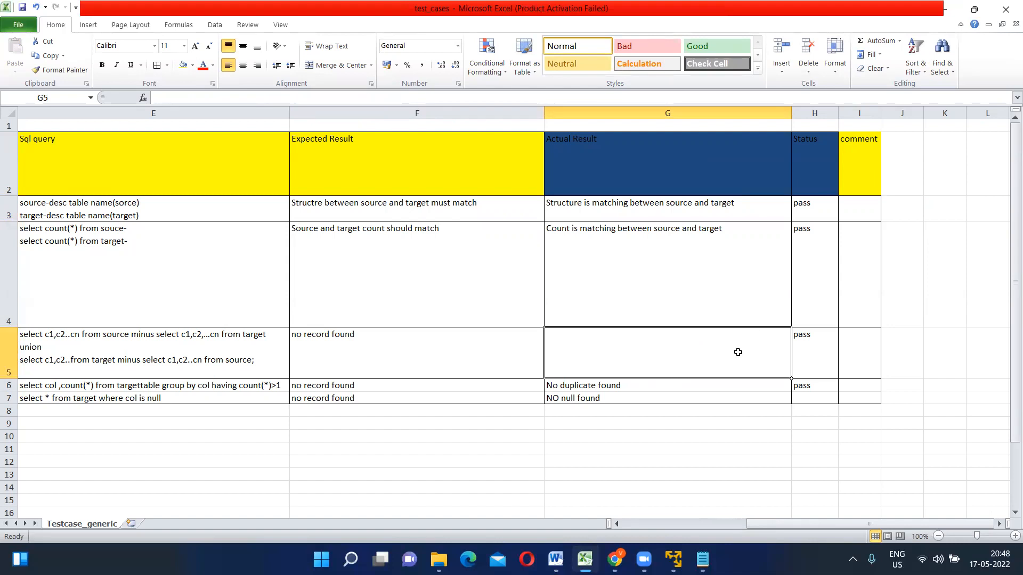
text(No rec)
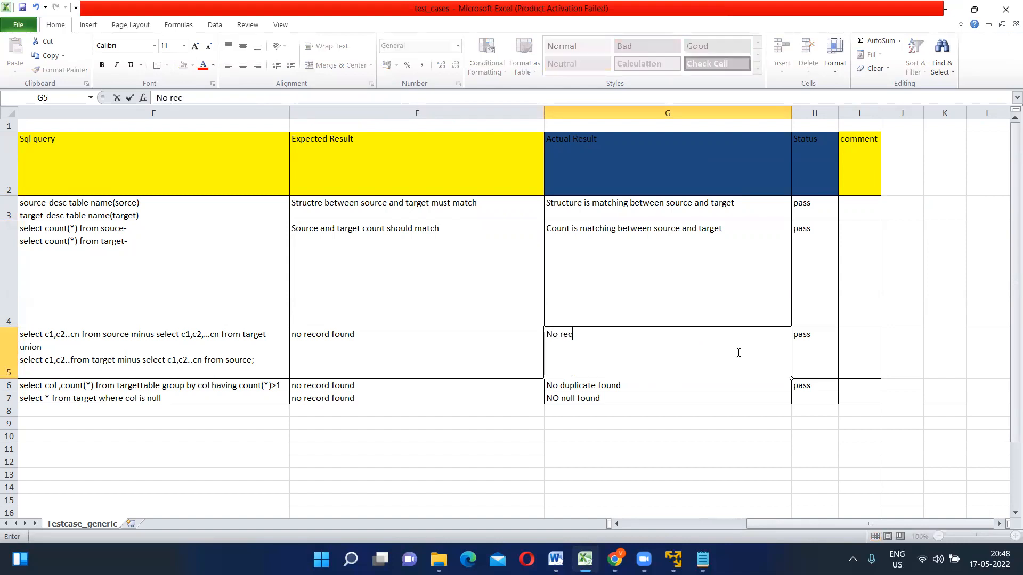
text(ords found)
key(Tab)
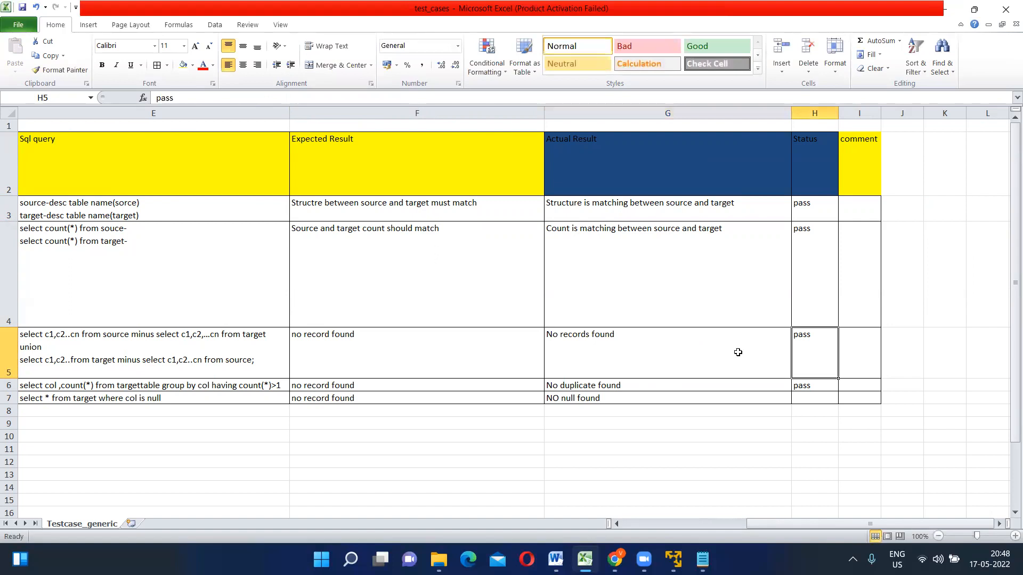
key(Left)
key(Left)
key(Down)
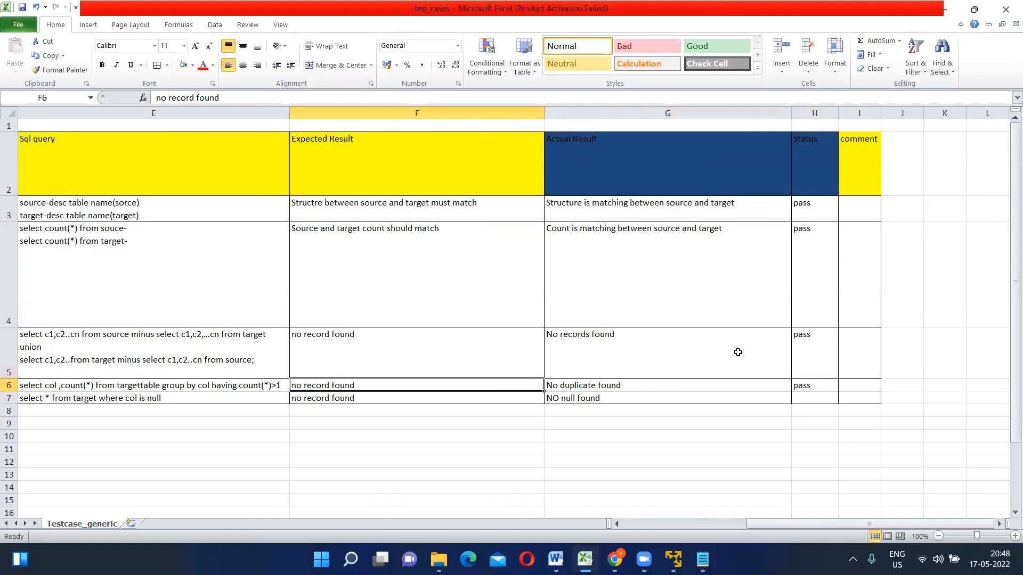
key(Right)
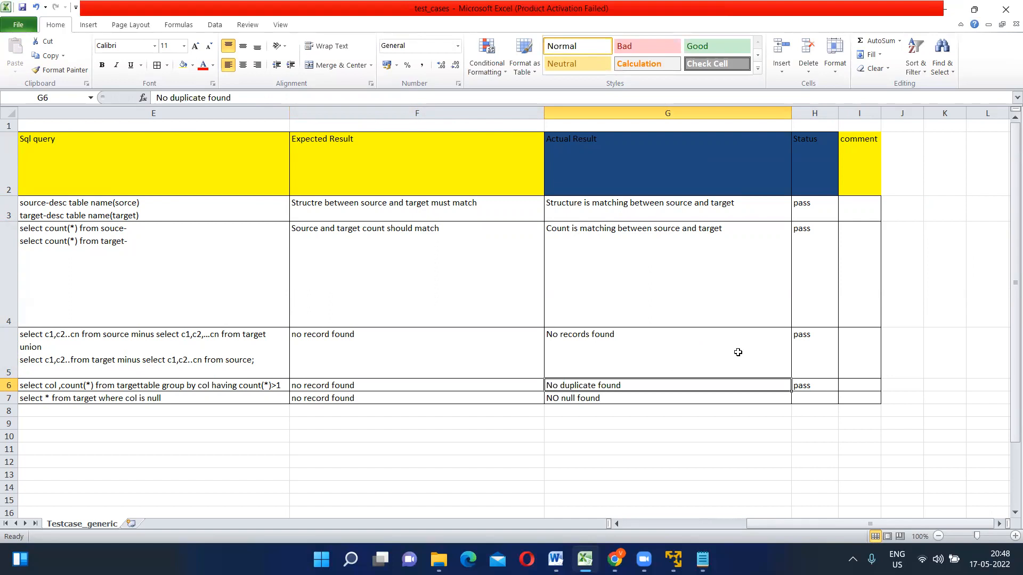
click(383, 402)
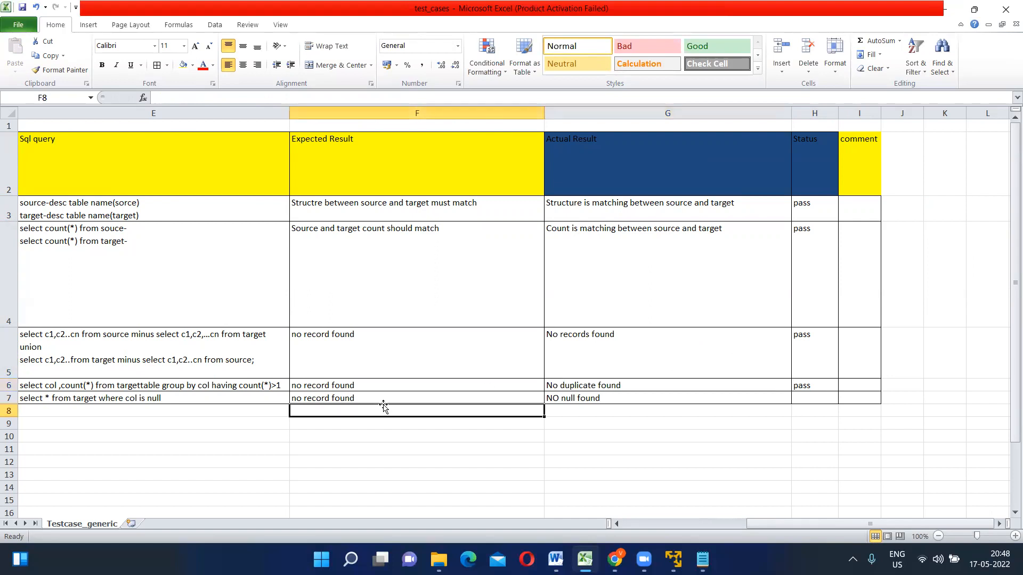
Copy 'pass' into the empty null validation Status cell.
click(592, 400)
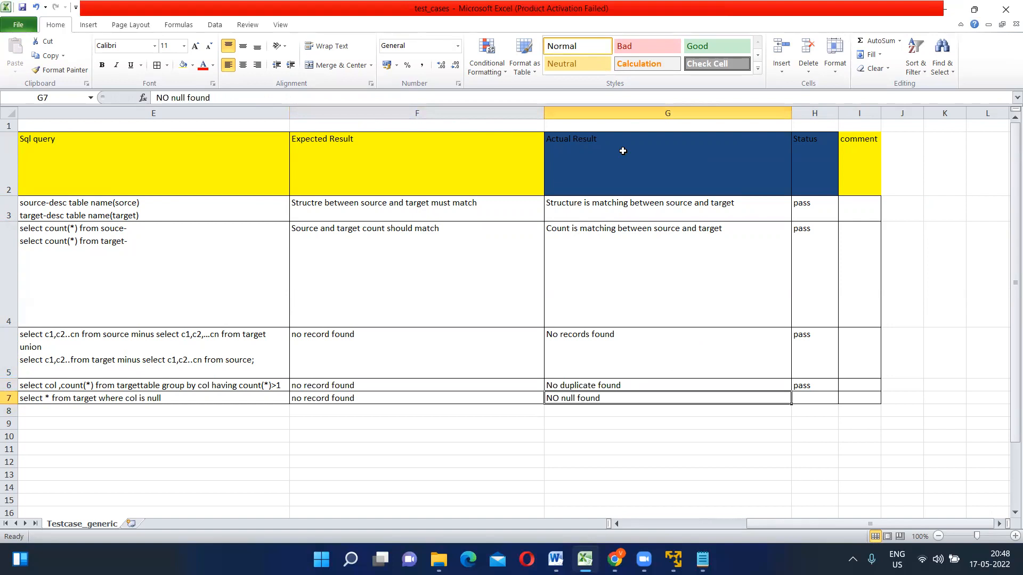
click(814, 386)
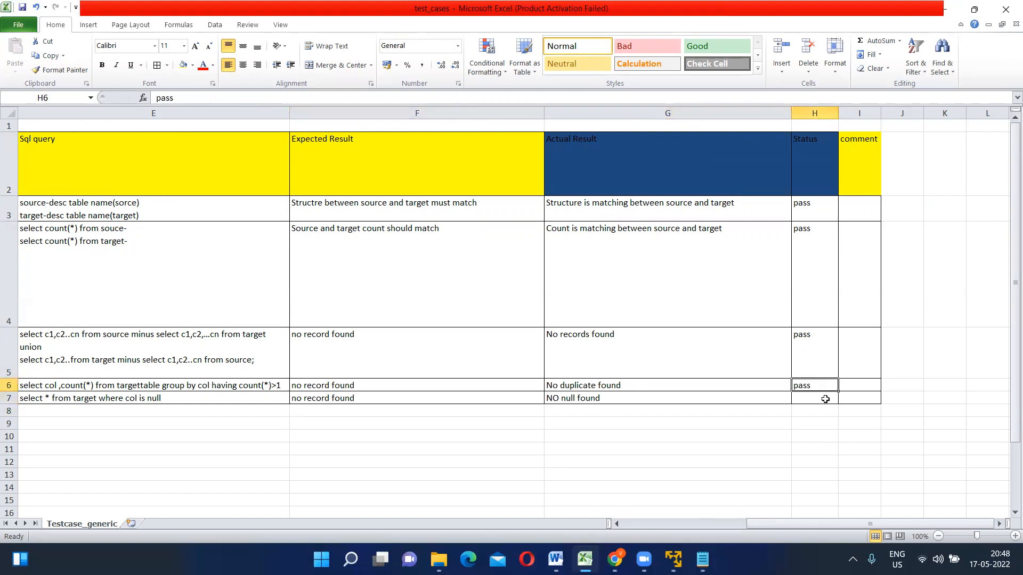
key(ctrl+c)
click(826, 397)
key(ctrl+v)
Fill all five step Status cells light green.
drag(820, 203, 816, 398)
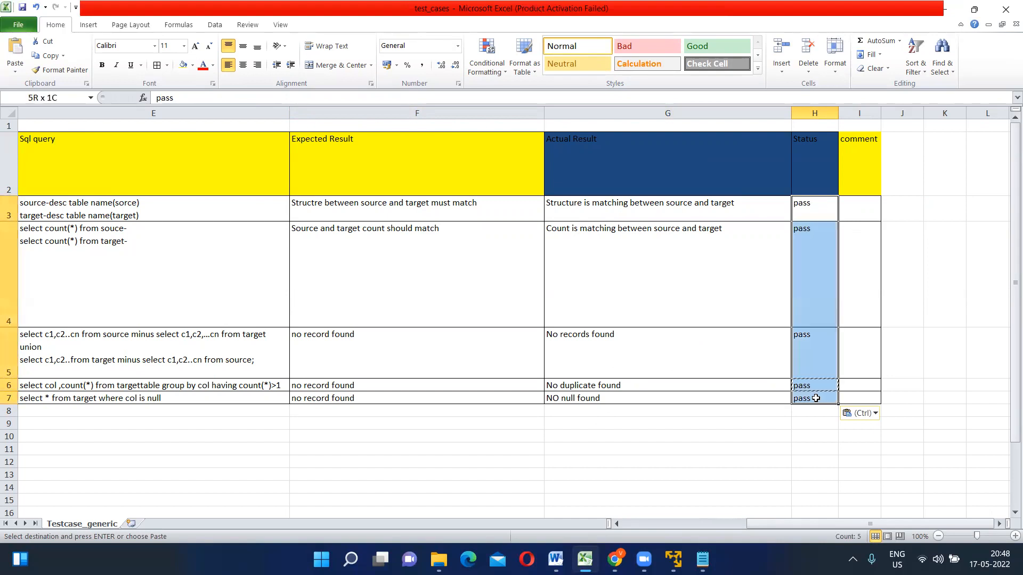
click(193, 65)
click(224, 158)
click(754, 251)
click(832, 211)
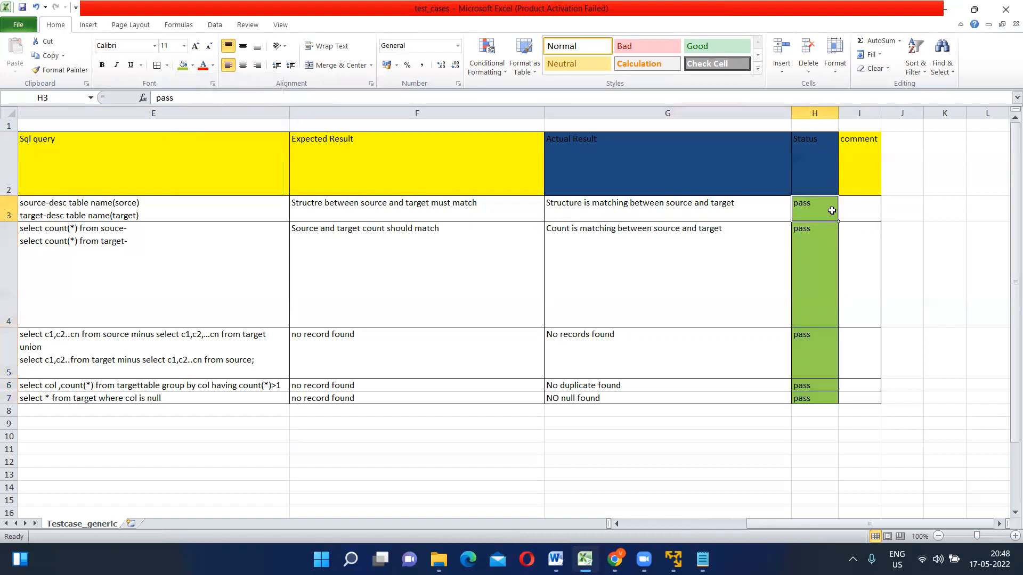
key(Left)
key(Left)
key(Left)
key(Left)
key(Left)
key(Left)
key(Left)
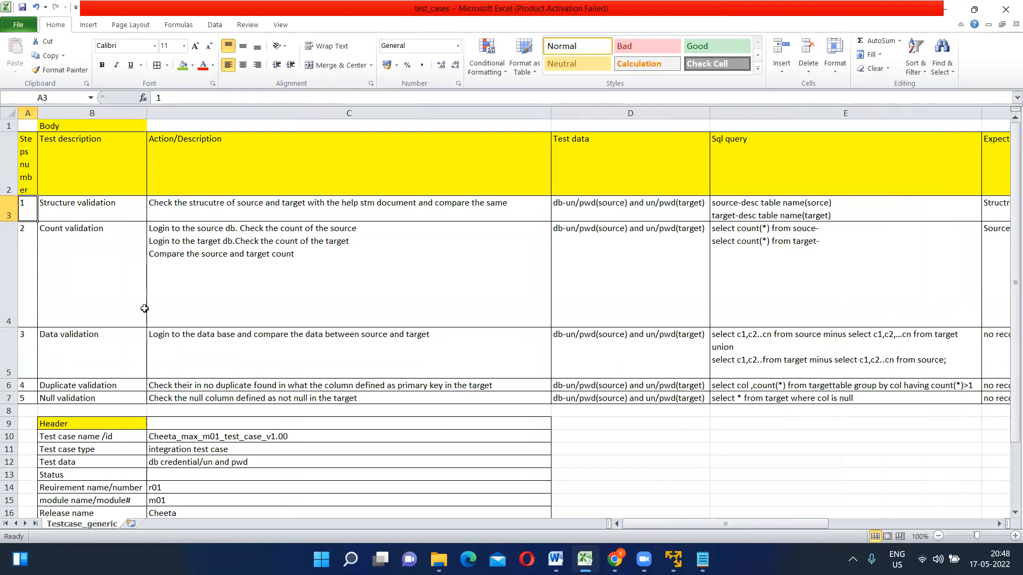
key(Right)
key(Right)
key(Right)
key(Right)
key(Right)
key(Right)
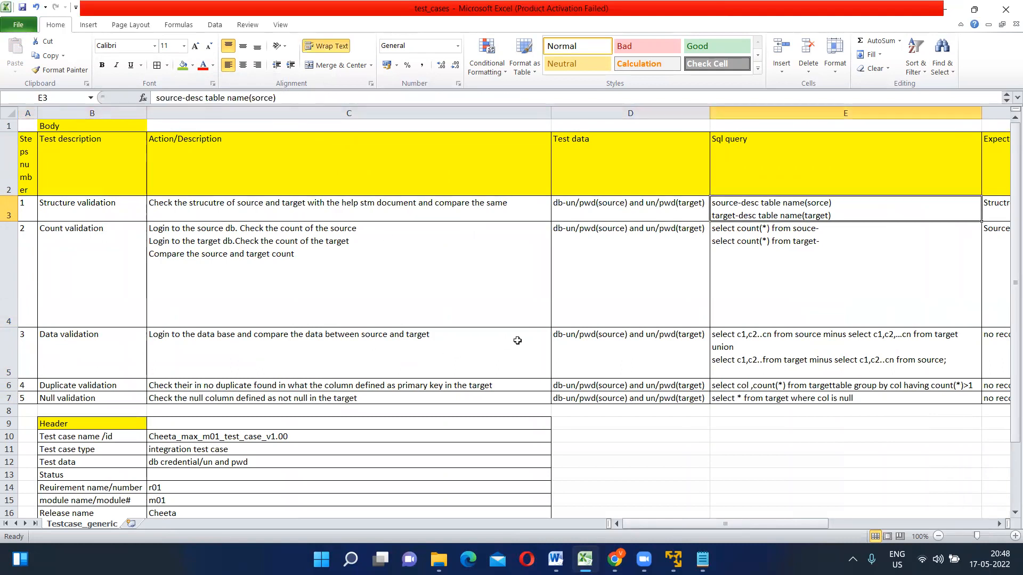
key(Left)
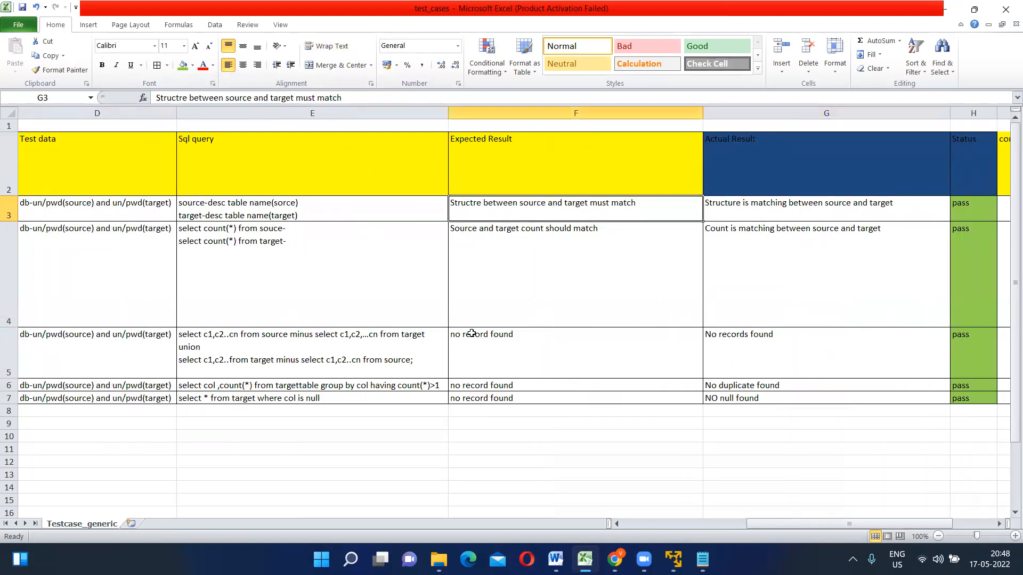
key(Home)
Enter 'Pass' in the header's Status cell C13 and shade it green.
scroll(379, 442, down, 1)
click(165, 371)
text(Pass)
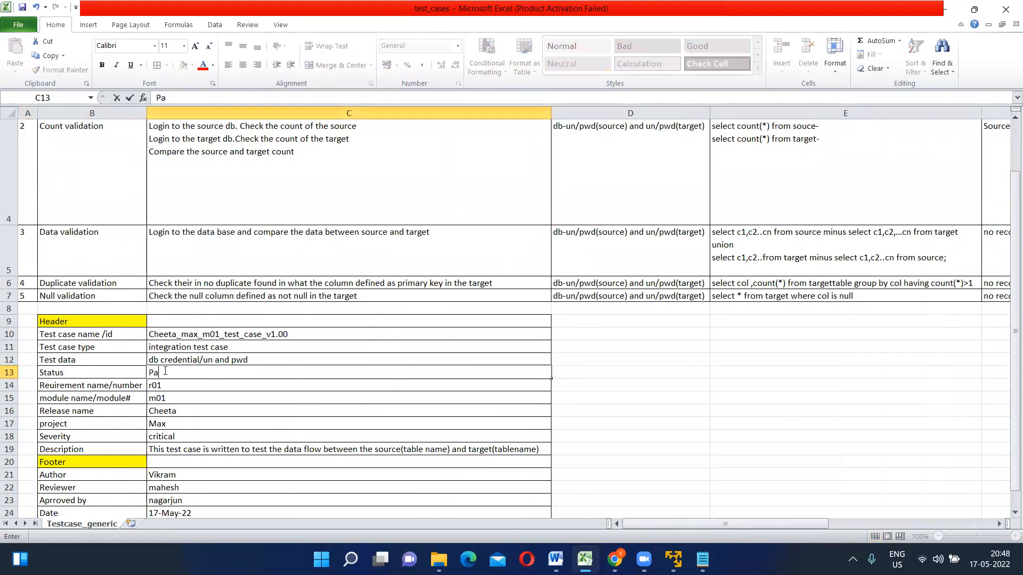
key(Return)
key(Return)
click(182, 376)
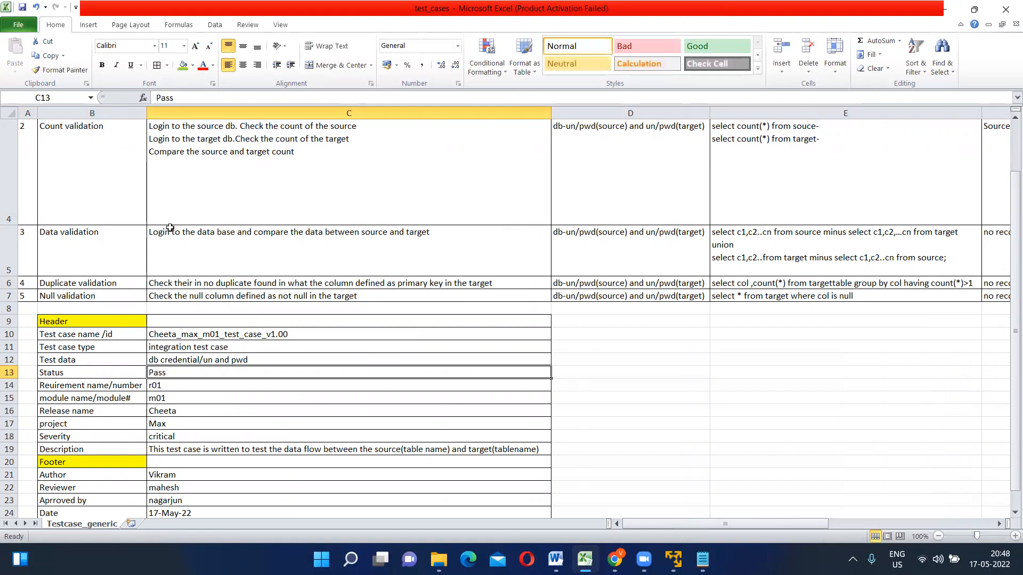
click(183, 65)
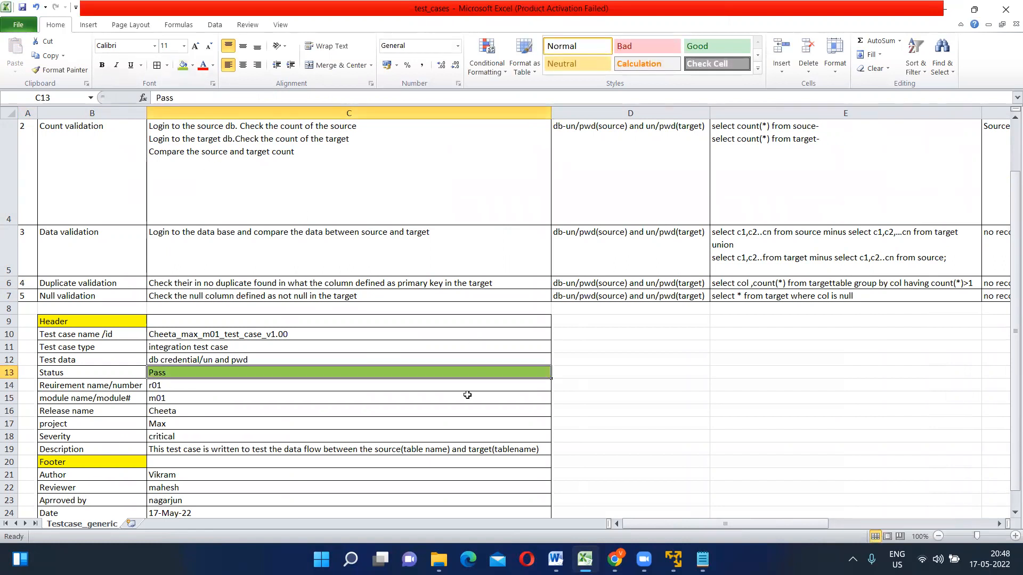
scroll(469, 395, up, 1)
click(349, 205)
key(Right)
key(Right)
key(Right)
key(Right)
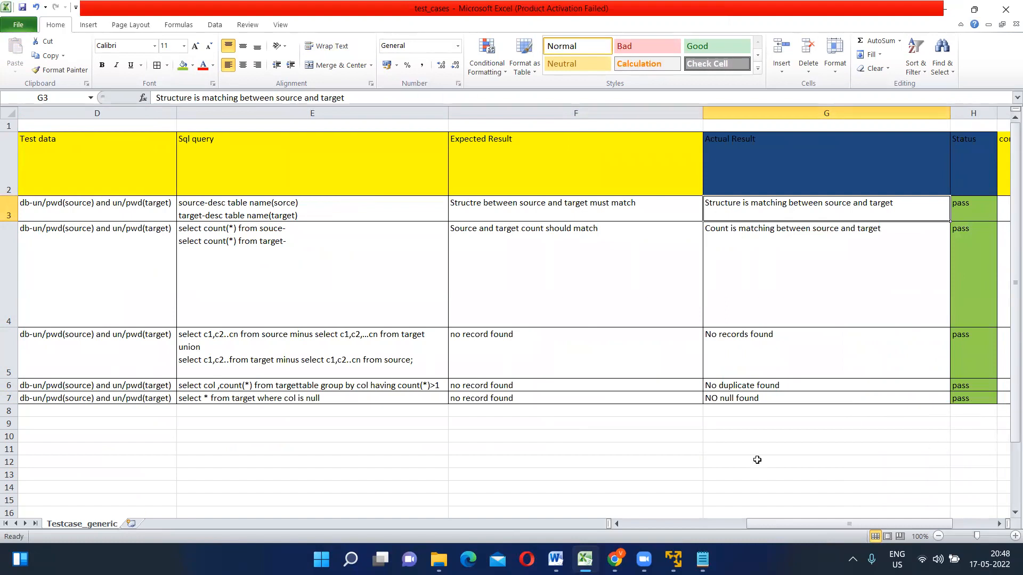
Launch Microsoft Word 2010 with a blank document and type 'Source-' on the first line.
click(556, 560)
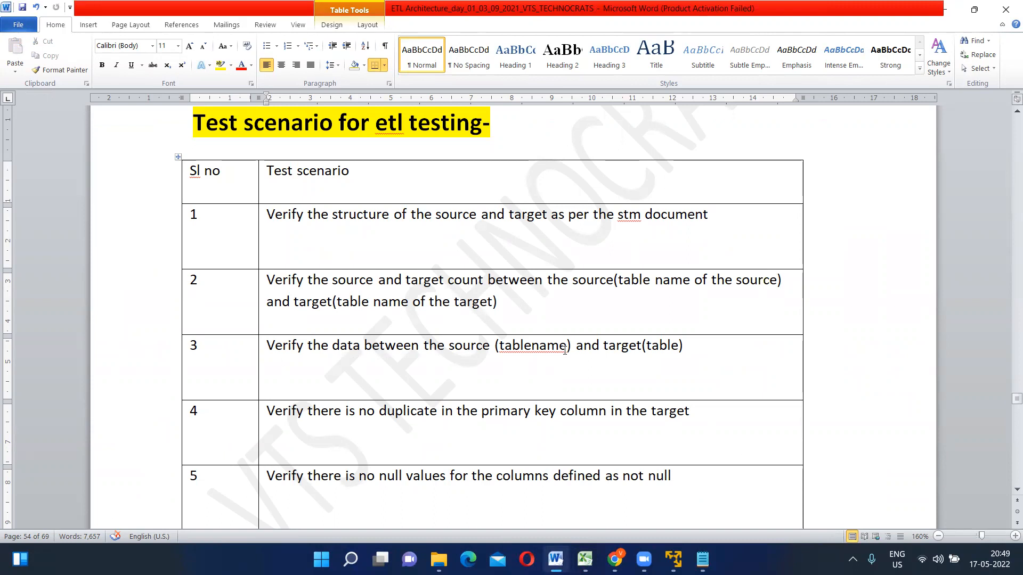
key(super)
text(word)
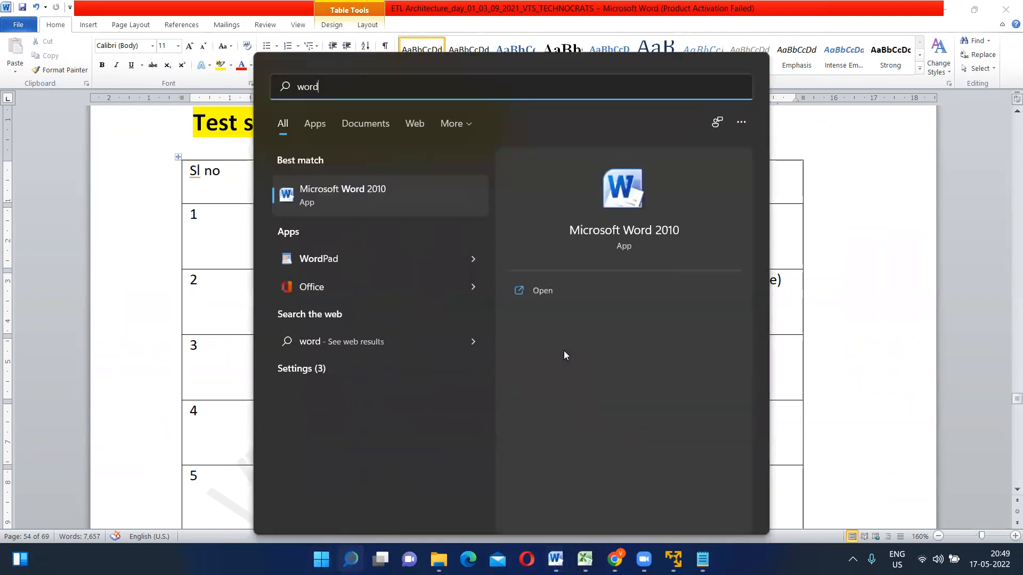
click(567, 292)
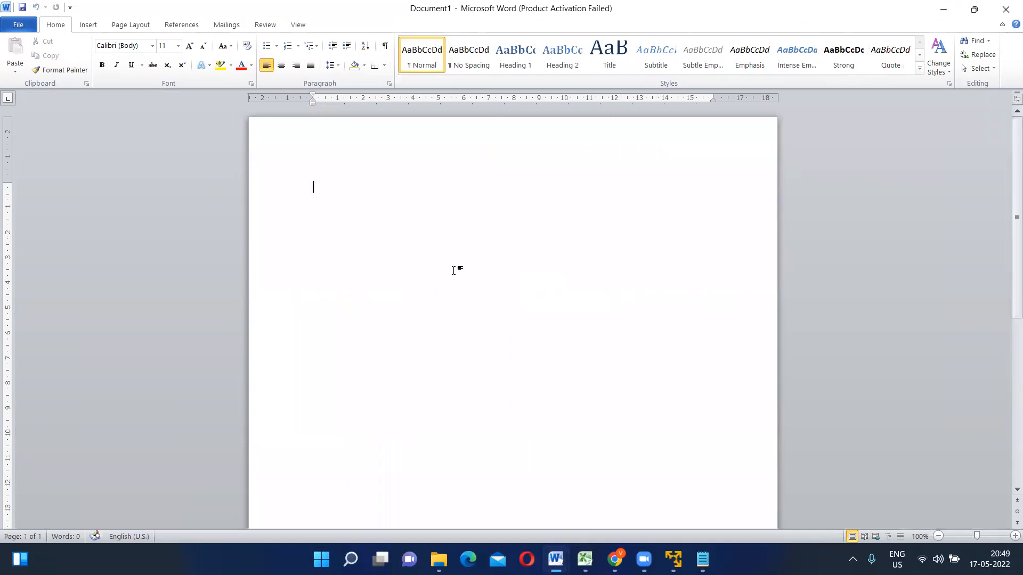
text(Source-\)
key(Return)
key(BackSpace)
key(BackSpace)
key(Return)
Log into the Windows XP virtual machine as Administrator with the account password.
click(673, 560)
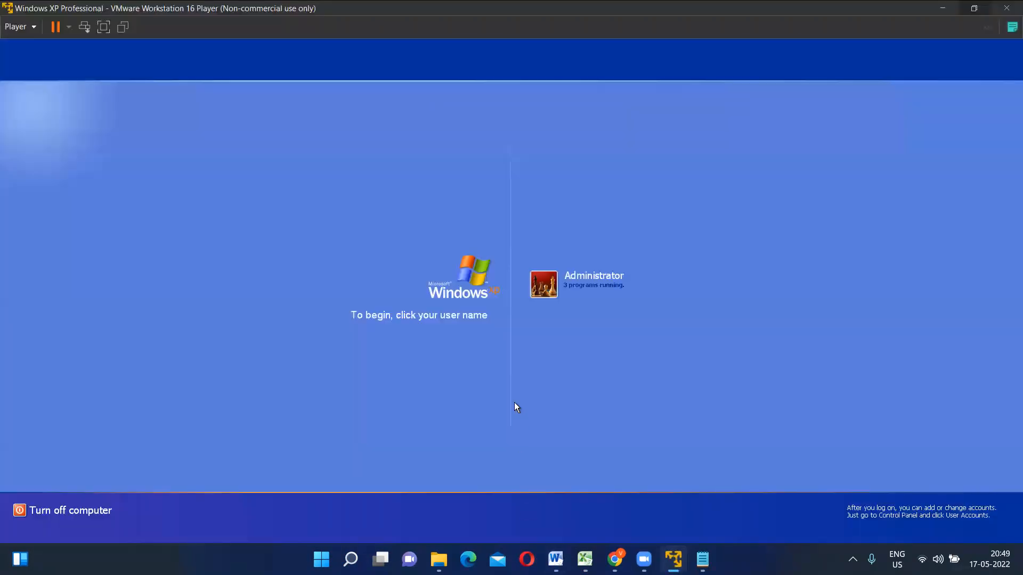
click(568, 293)
text(a•••••)
key(Return)
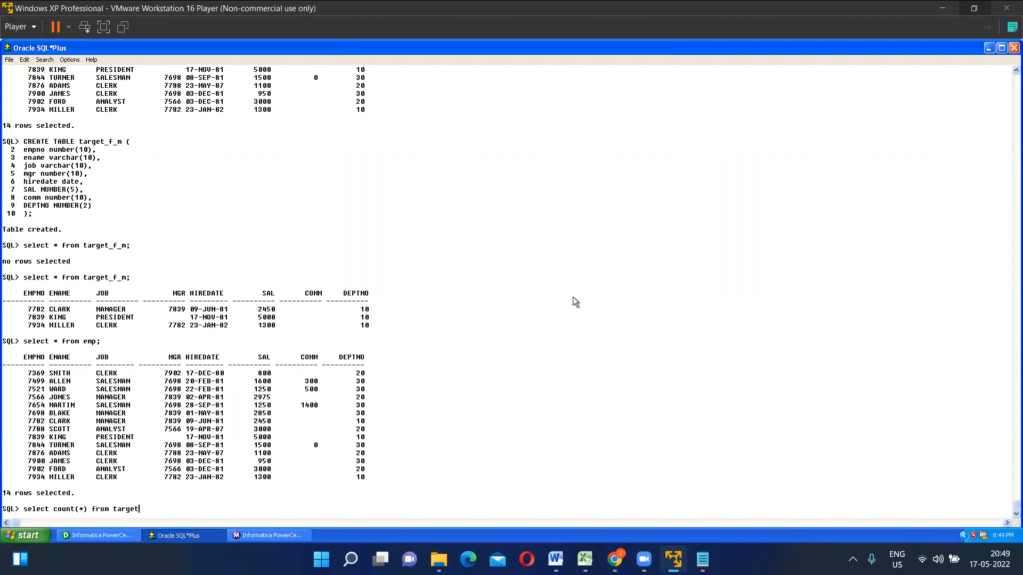
In SQL*Plus, count rows in target_f_m and in emp for deptno 10, each returning 3.
key(Return)
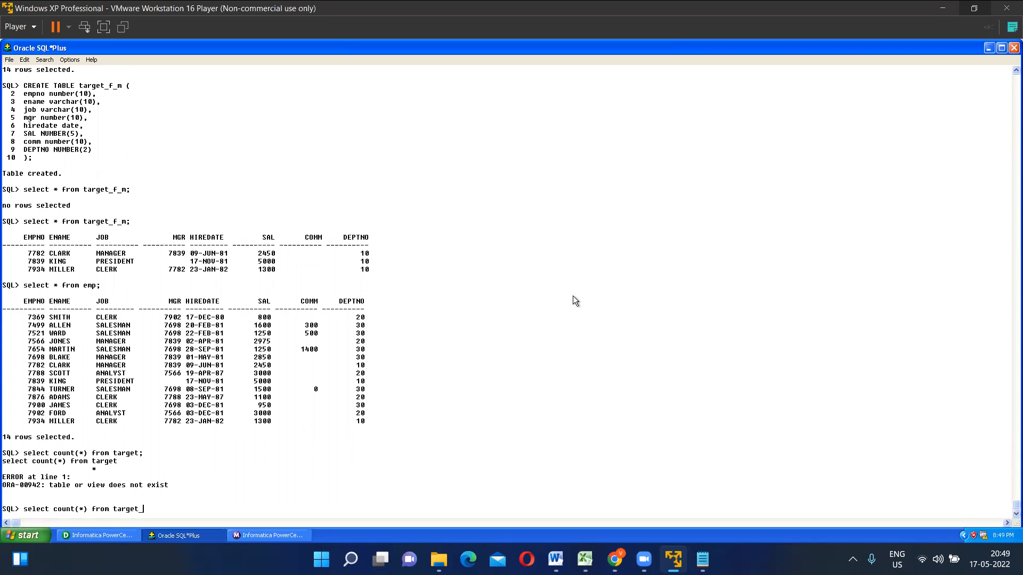
text(m;)
key(Return)
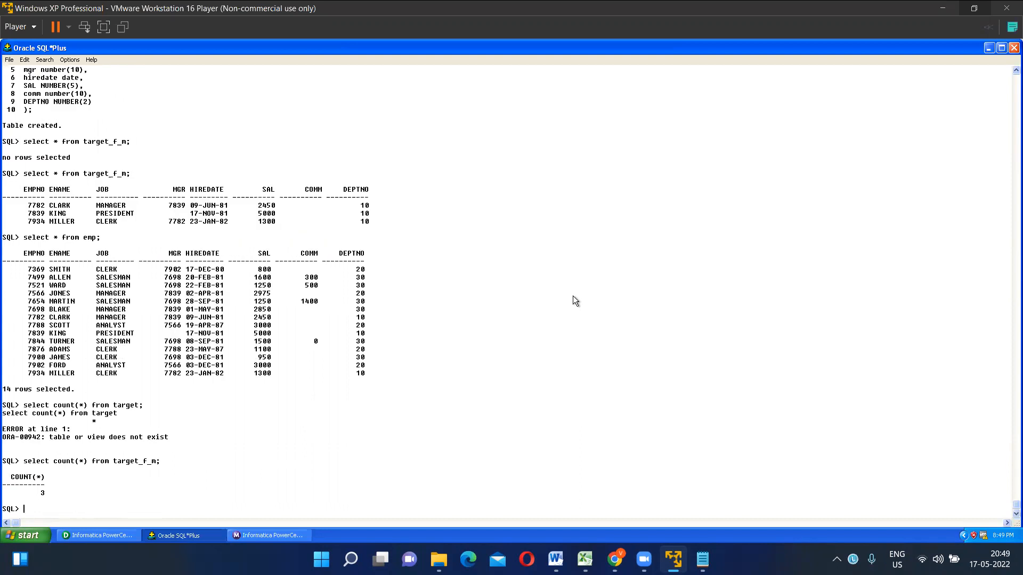
text(select count(*) from emp where deptno =)
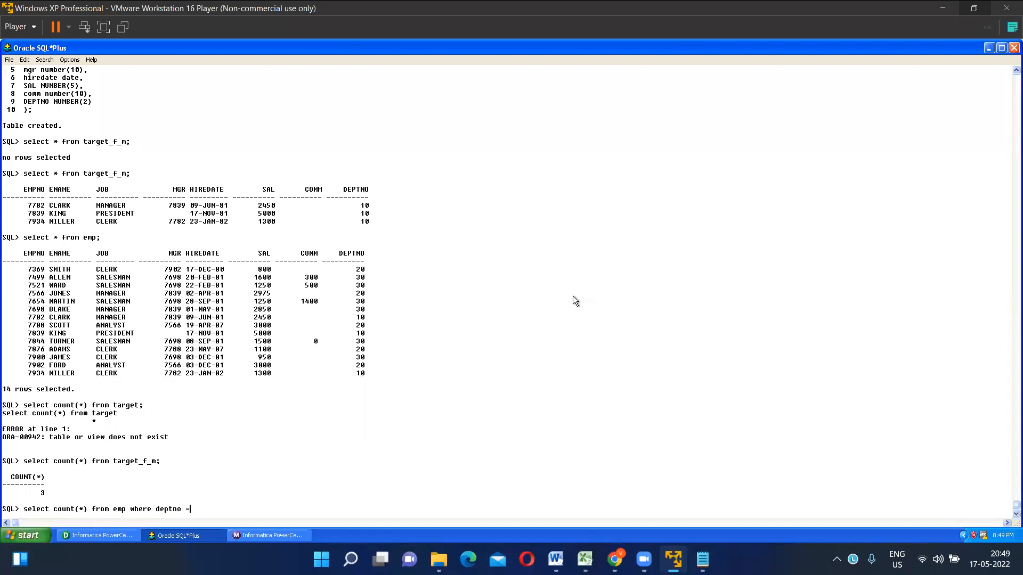
text(;)
key(Return)
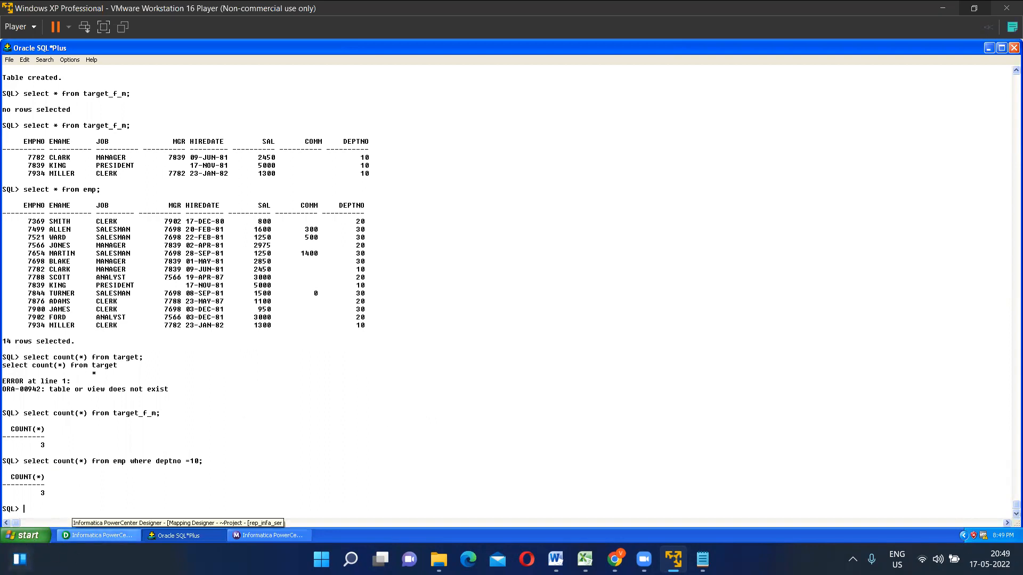
Snip both SQL*Plus count(*) results showing 3 with Snipping Tool, then return to Word.
mouse_move(20, 559)
click(321, 559)
text(sni)
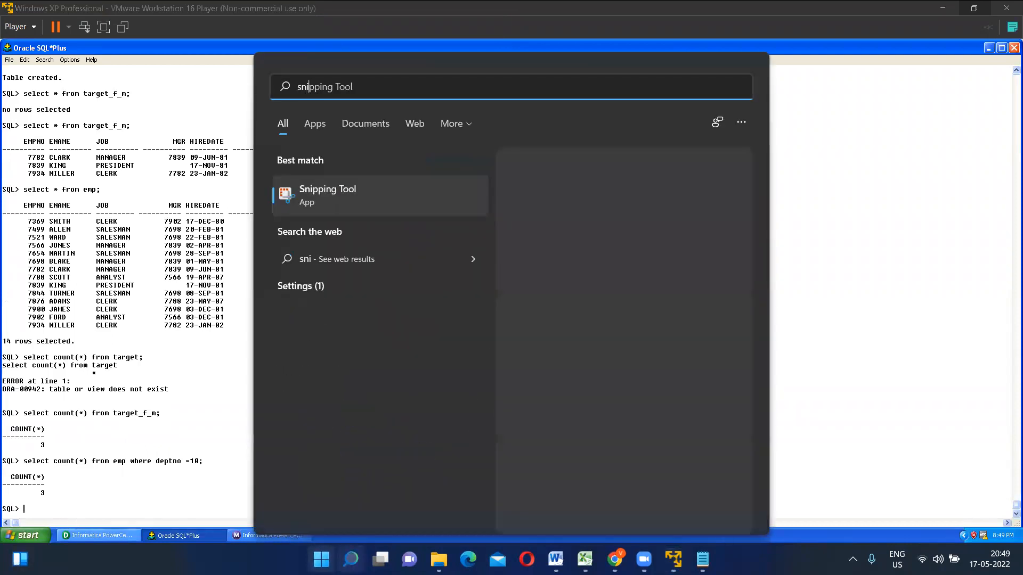
click(595, 291)
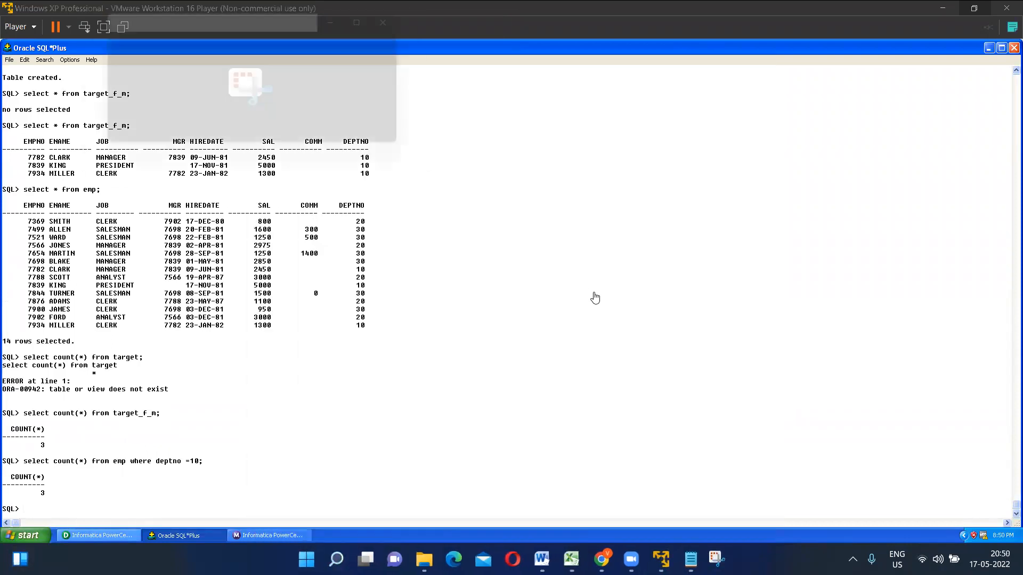
click(116, 48)
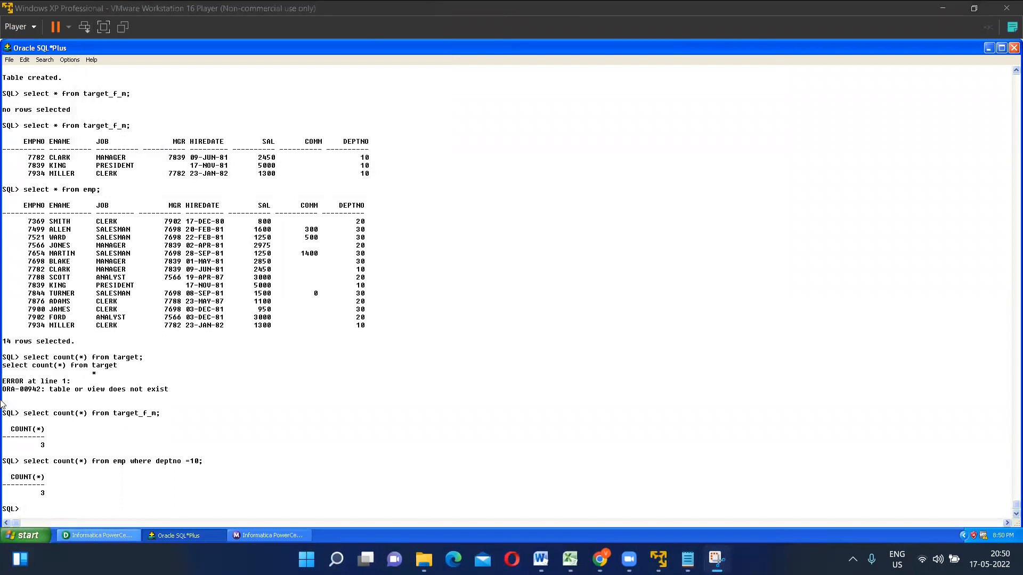
drag(2, 403, 350, 506)
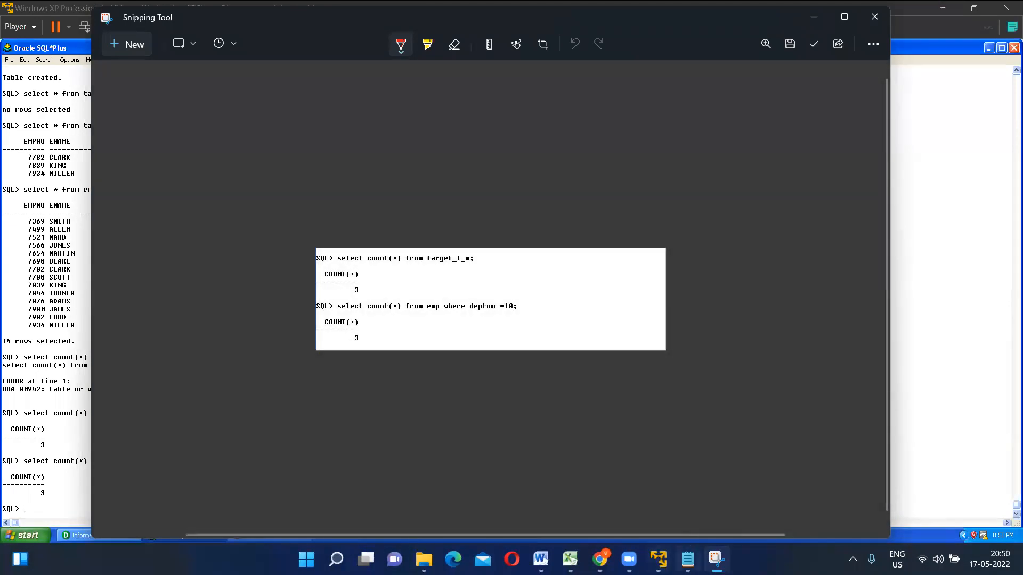
mouse_move(540, 560)
click(613, 492)
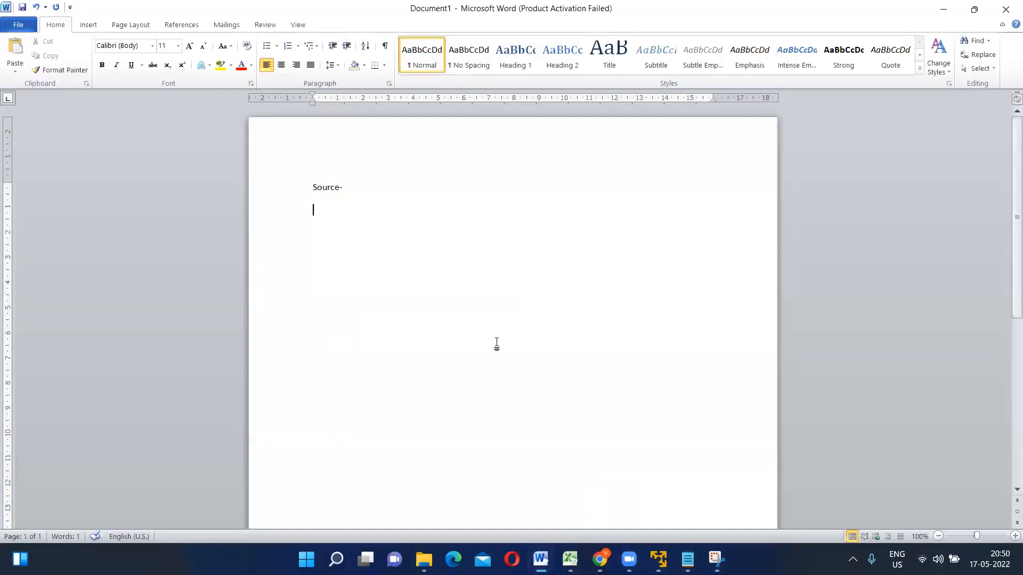
Paste the query screenshot into Word and add the target_f_m count query text.
key(ctrl+v)
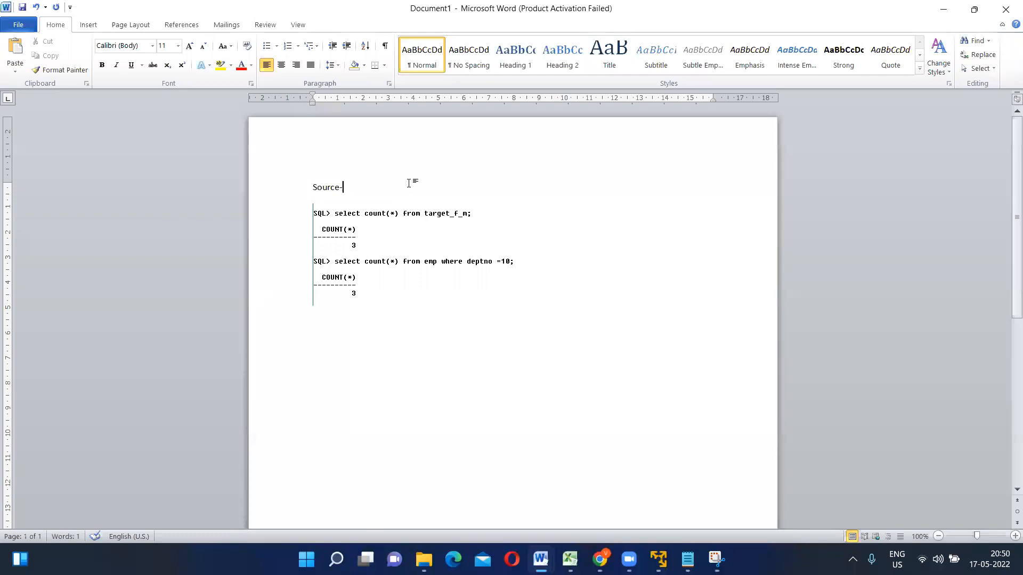
key(Return)
key(Return)
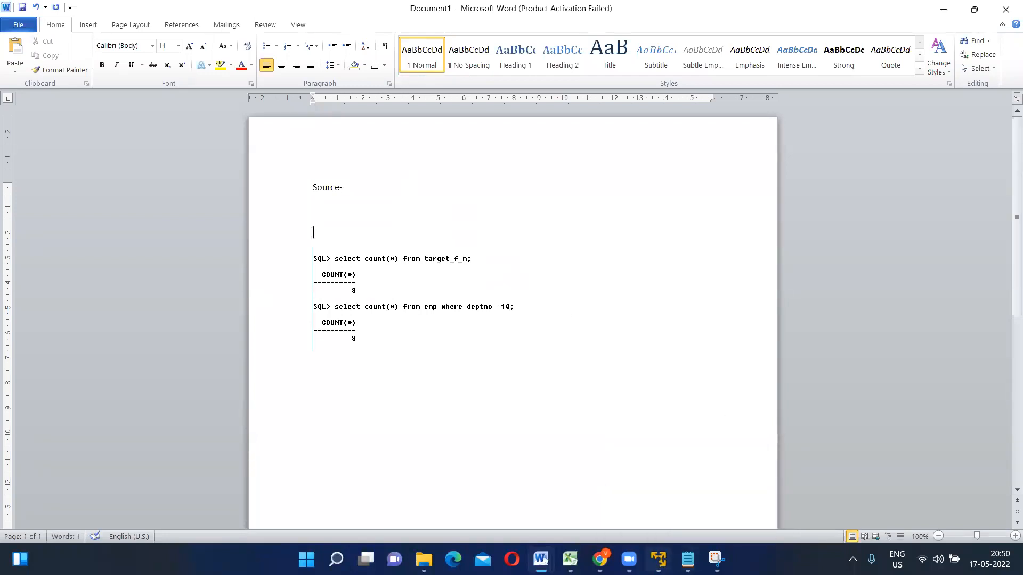
click(658, 560)
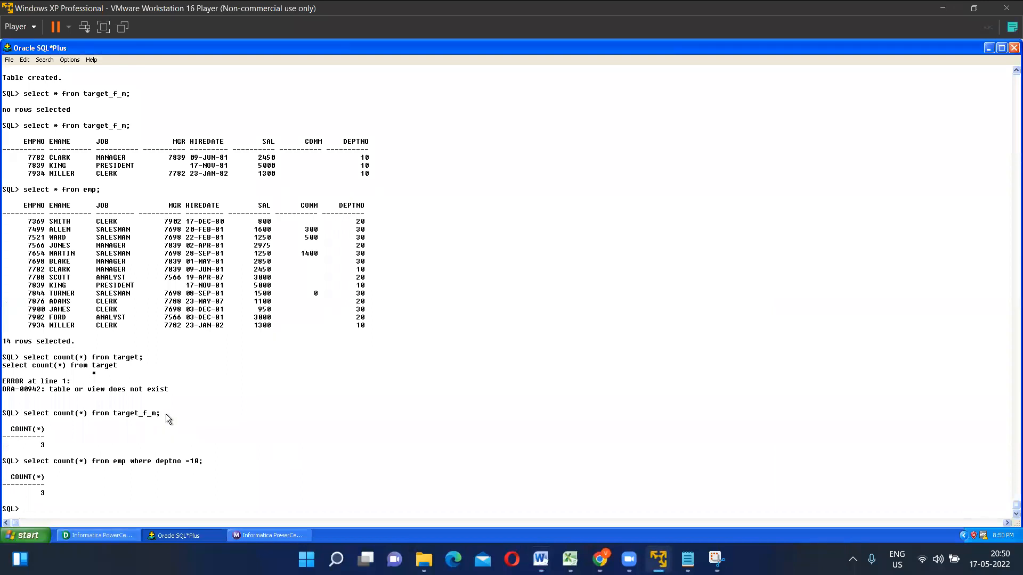
drag(165, 416, 44, 415)
key(alt+Tab)
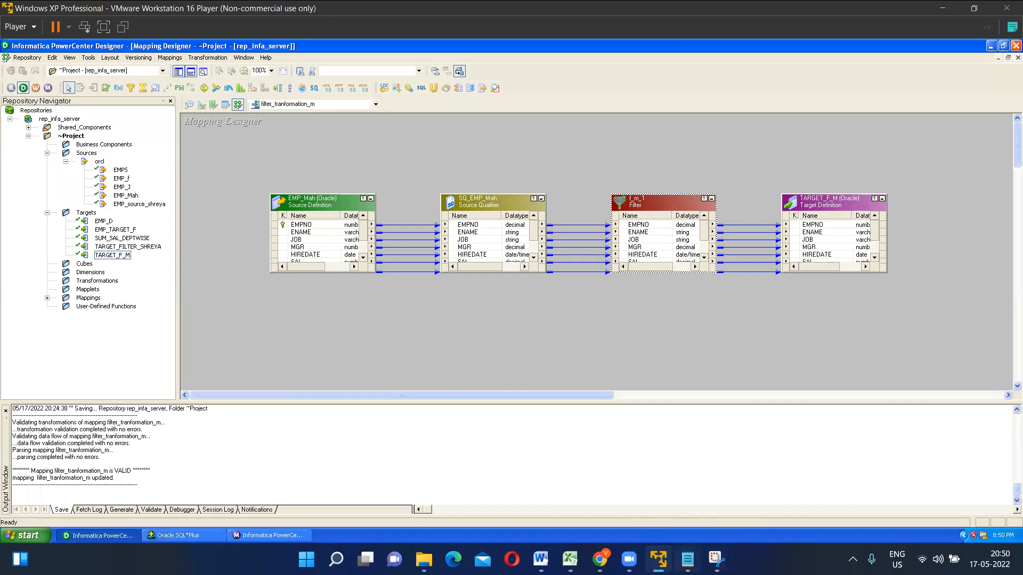
mouse_move(540, 560)
click(645, 502)
text(select count(*) from target_f_m;)
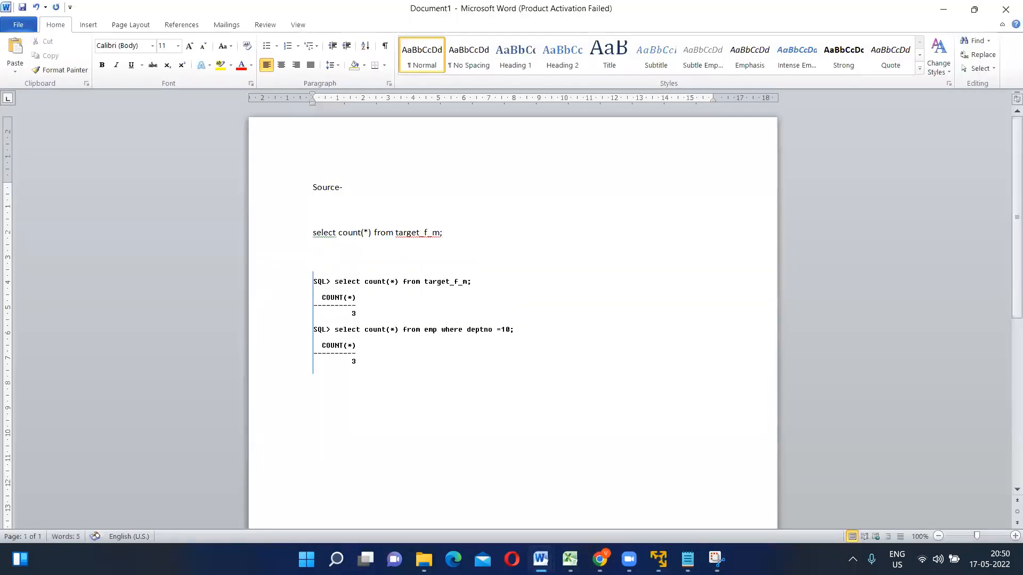
Copy the emp deptno 10 count query and paste it under a new 'target-' label.
key(alt+Tab)
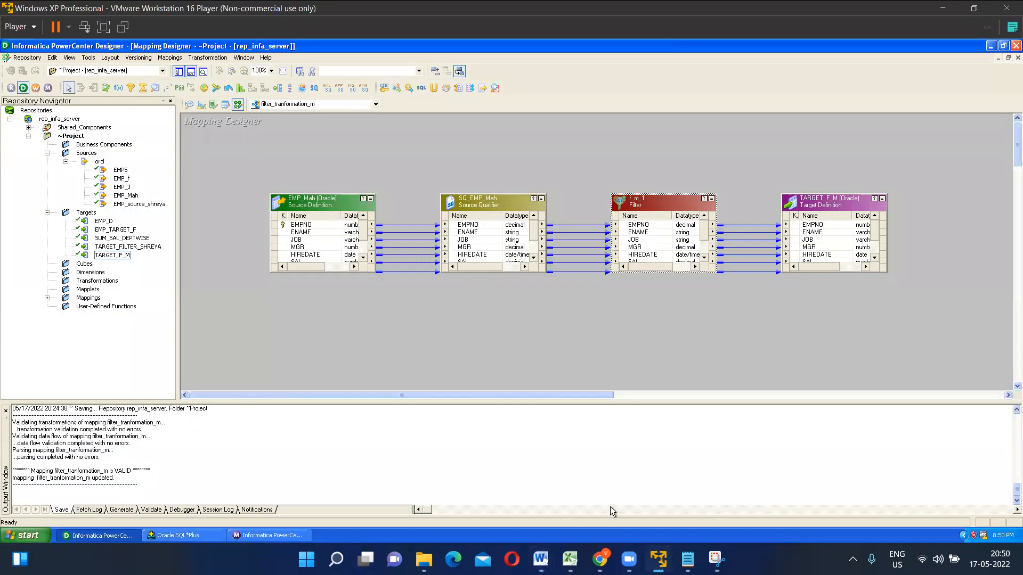
click(659, 560)
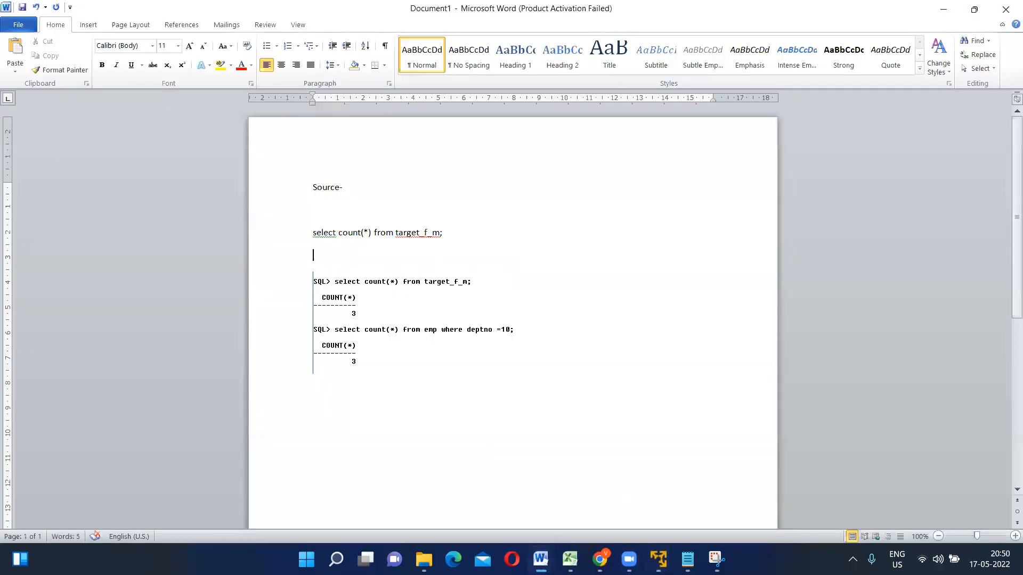
click(658, 560)
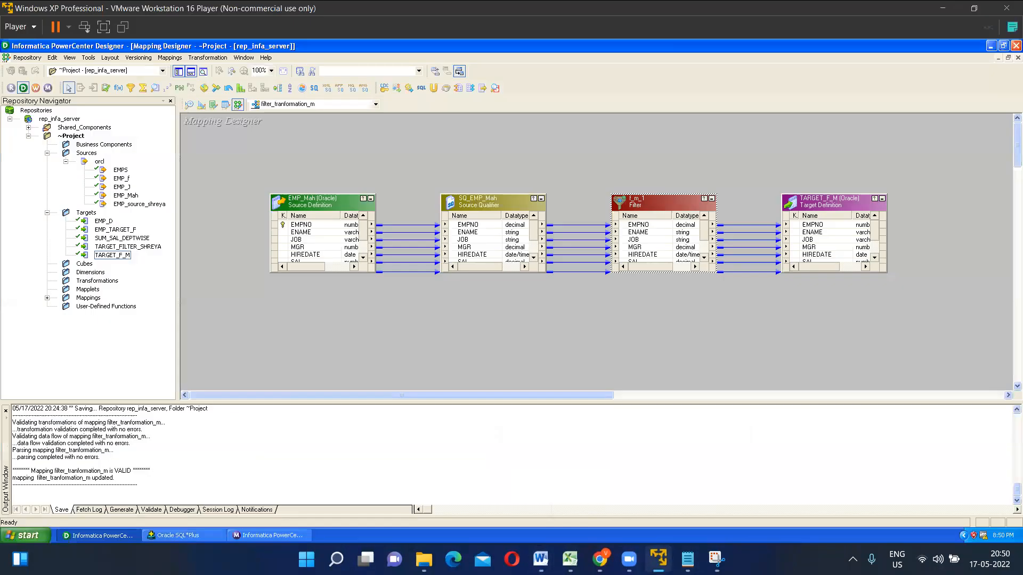
click(198, 536)
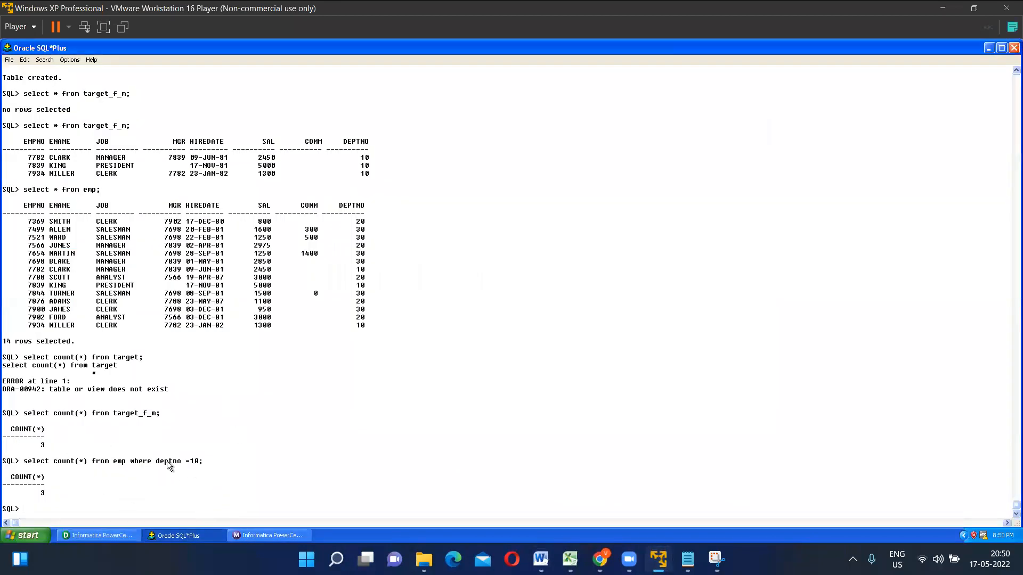
drag(207, 462, 22, 465)
key(ctrl+c)
click(546, 559)
click(612, 496)
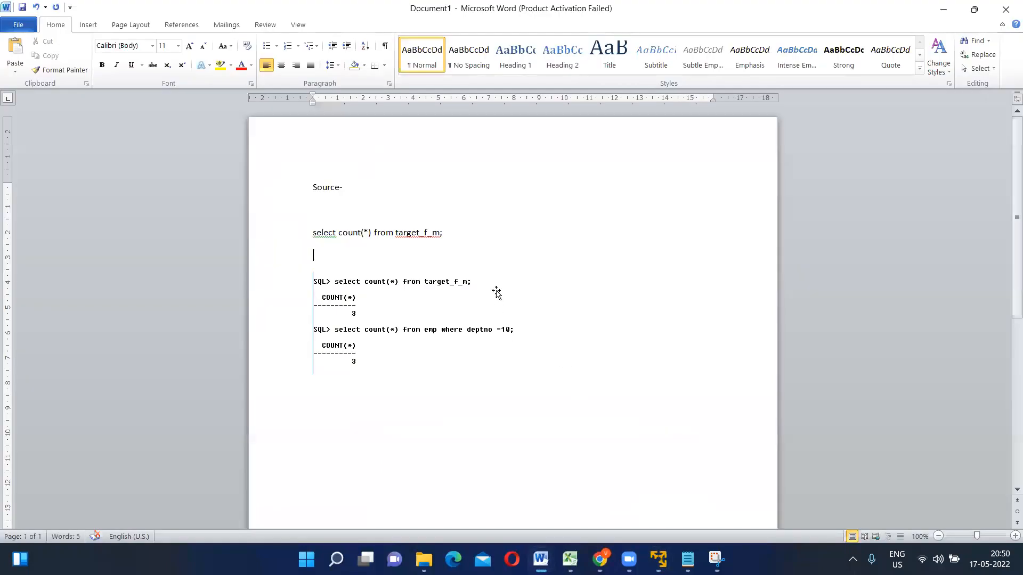
key(Return)
text(target-)
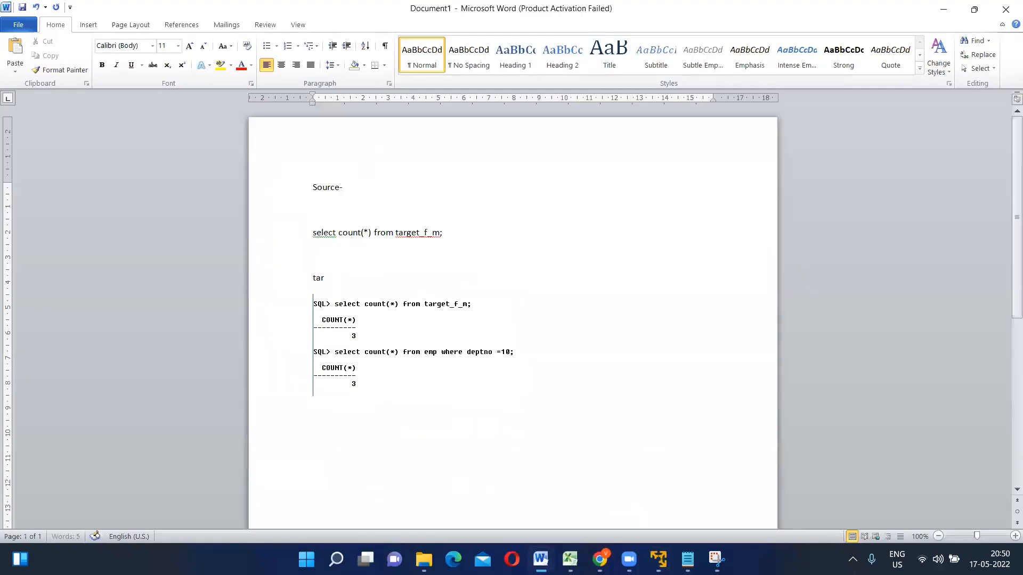
key(Return)
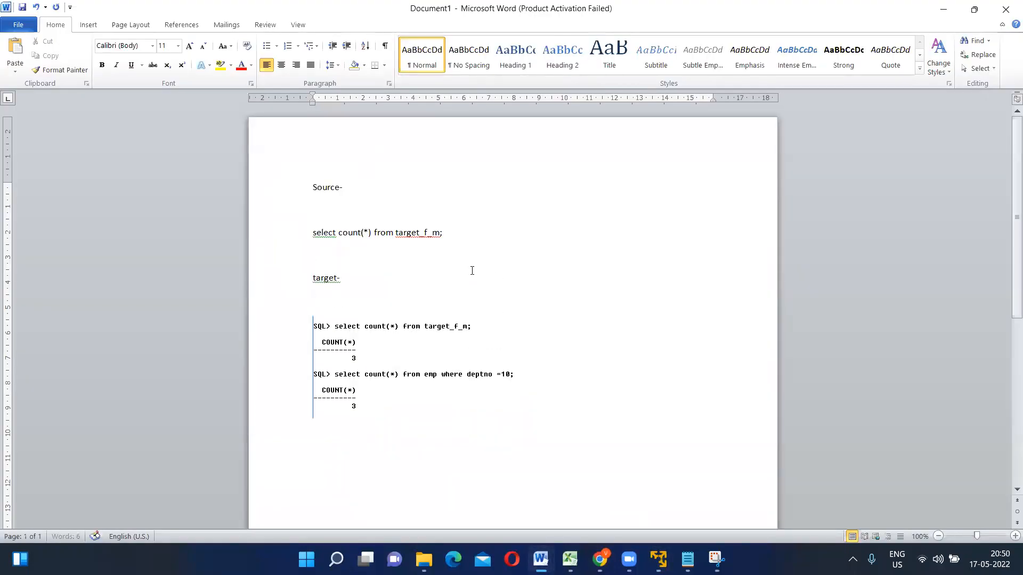
key(ctrl+v)
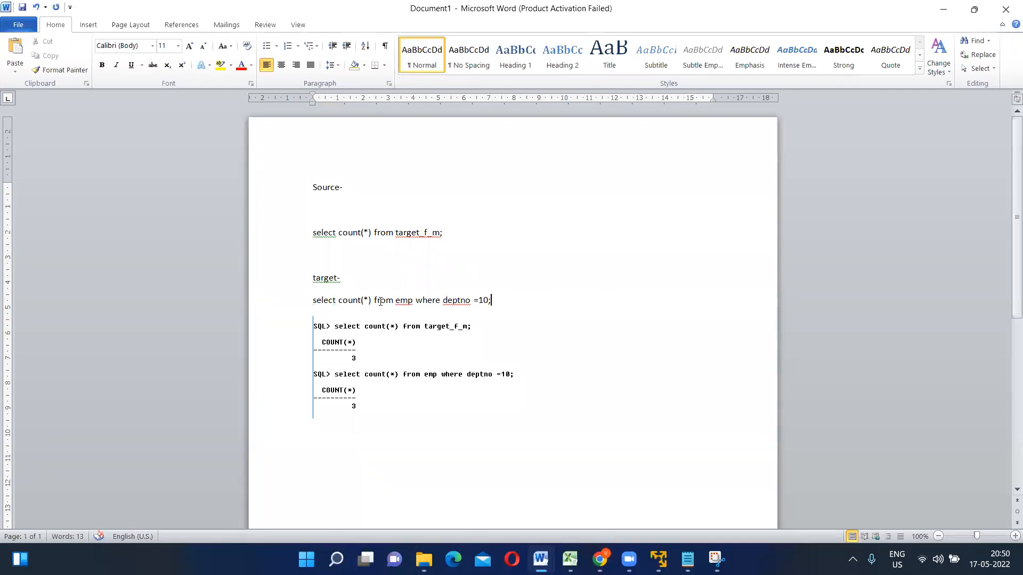
Type the label 'screeshot-' on a new line above the screenshot image.
key(Return)
key(Return)
text(scren)
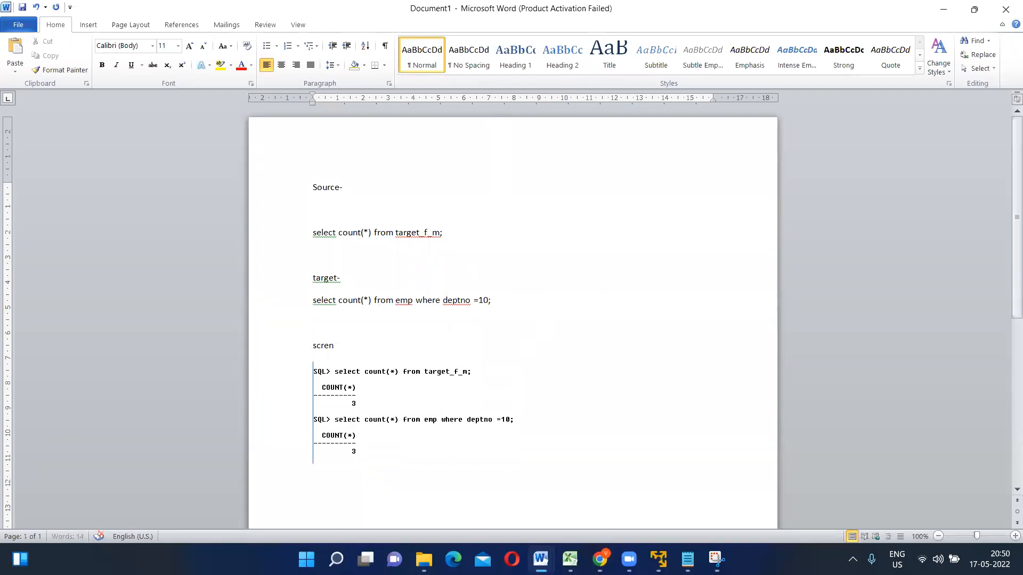
key(BackSpace)
text(eshot-)
Save the Word document to the Desktop as testevidence.
key(ctrl+s)
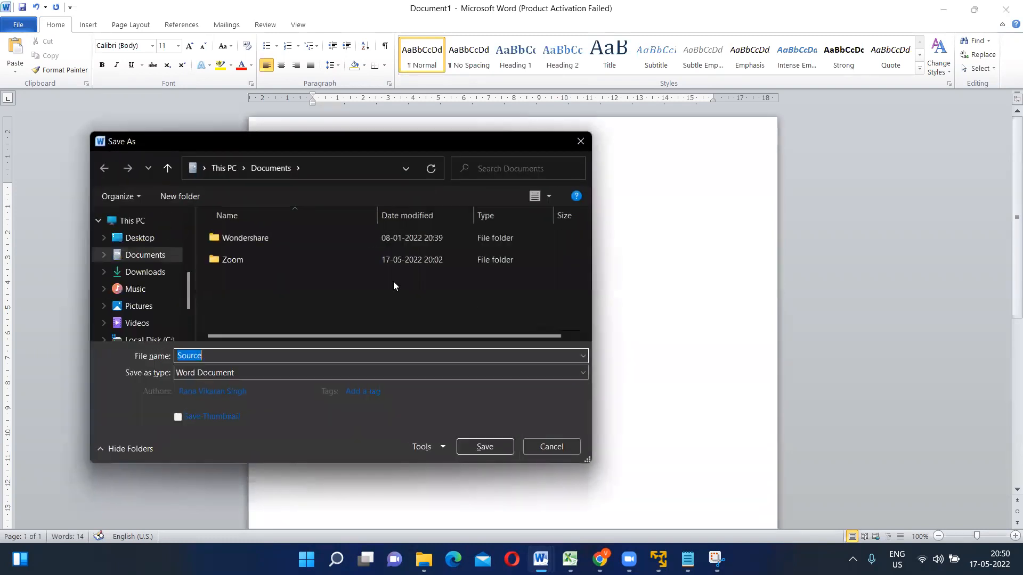
click(139, 238)
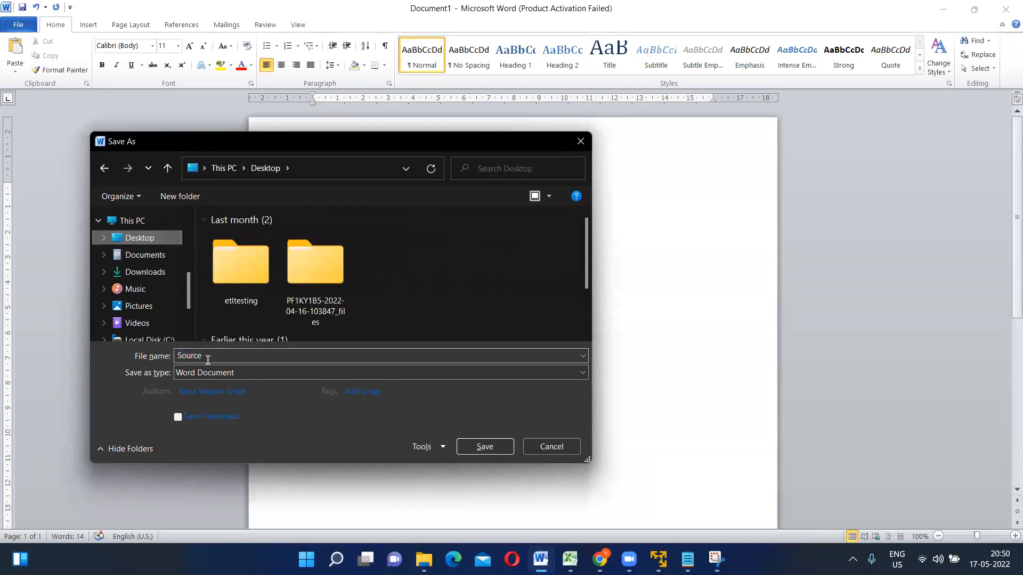
text(test)
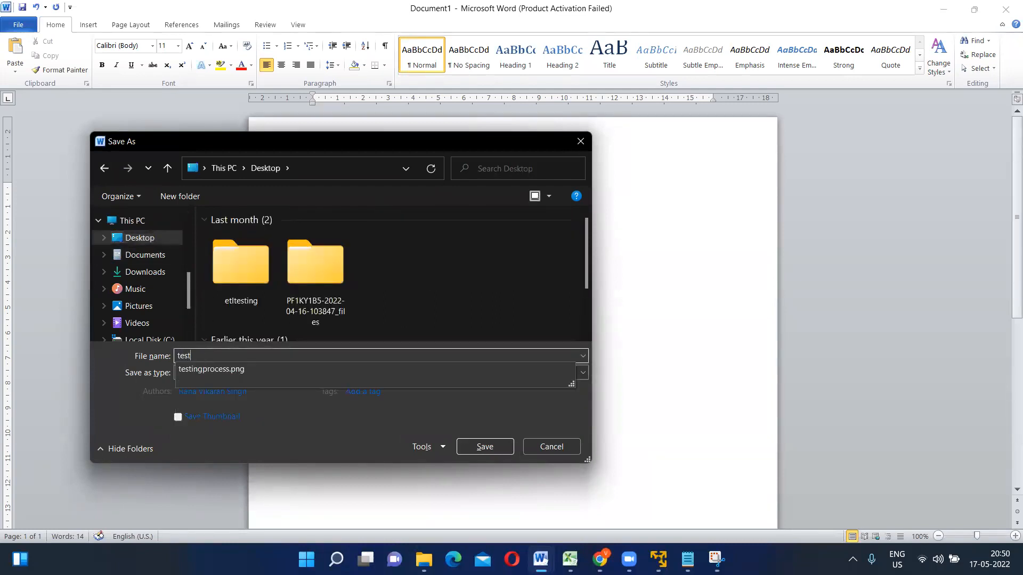
text(evice)
key(BackSpace)
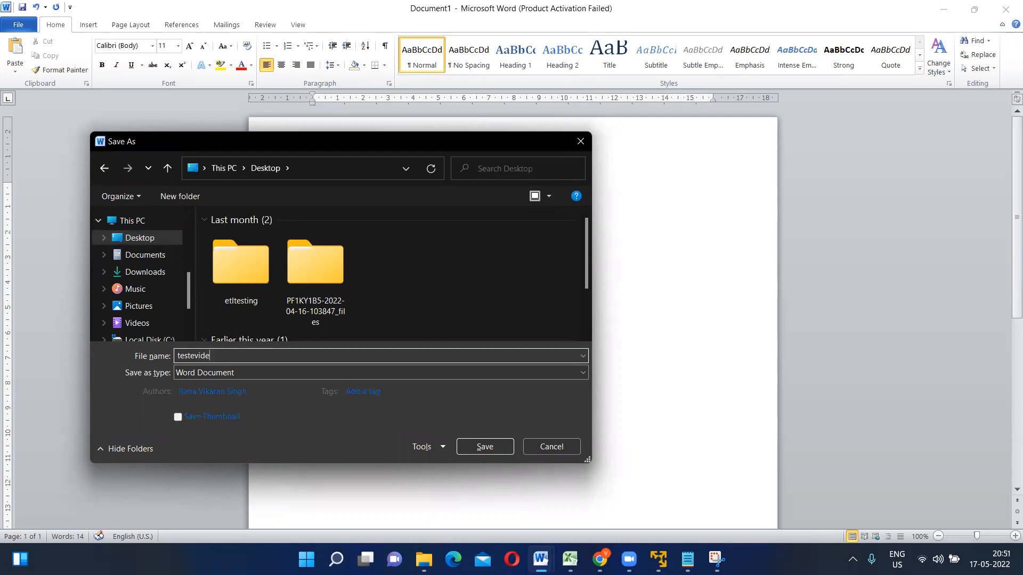
key(Return)
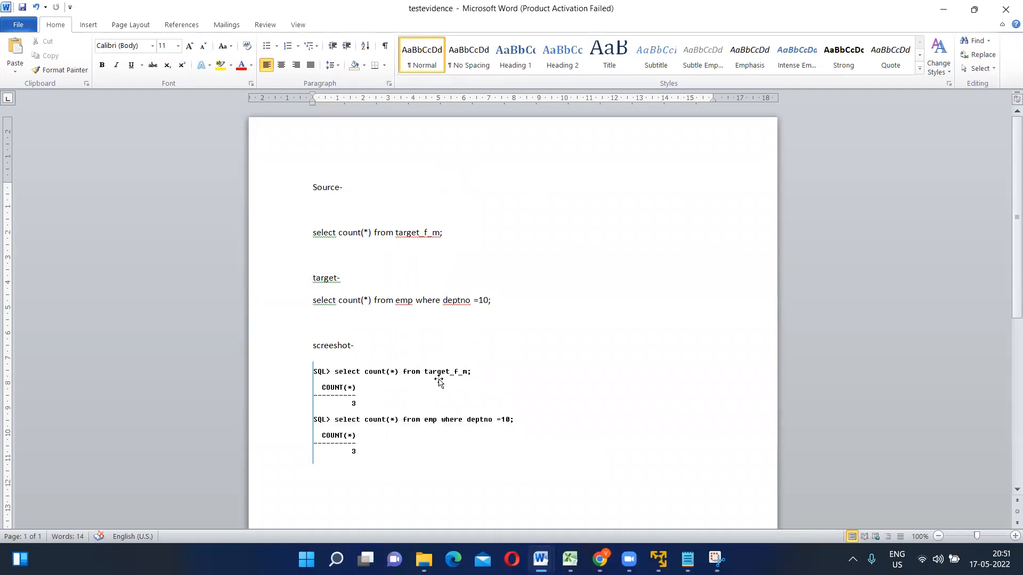
Delete the blank line under Source- and bring the SQL*Plus virtual machine forward.
click(329, 212)
key(Delete)
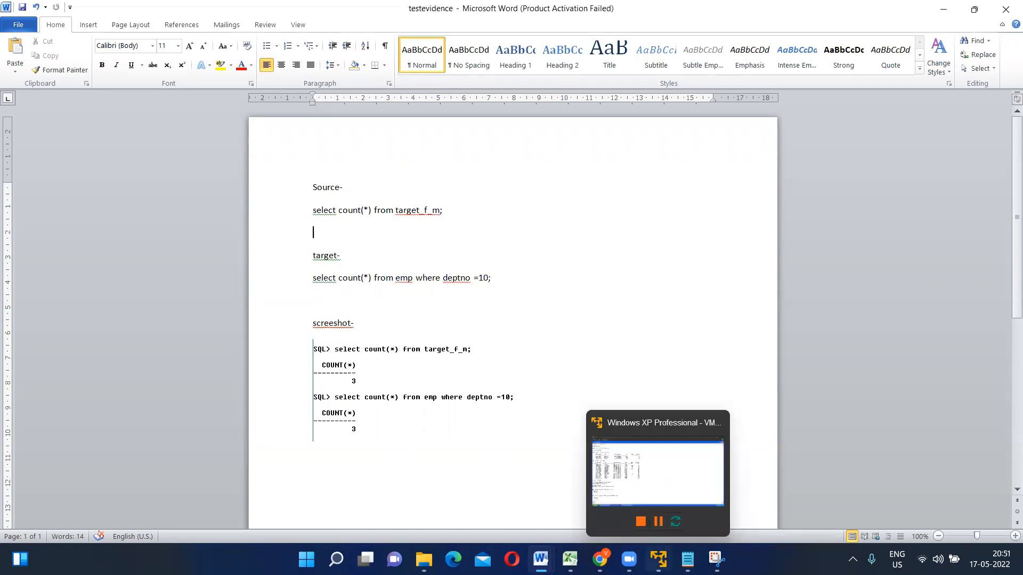
click(658, 559)
Review the validation step names and descriptions in columns B and C of test_cases.
mouse_move(570, 559)
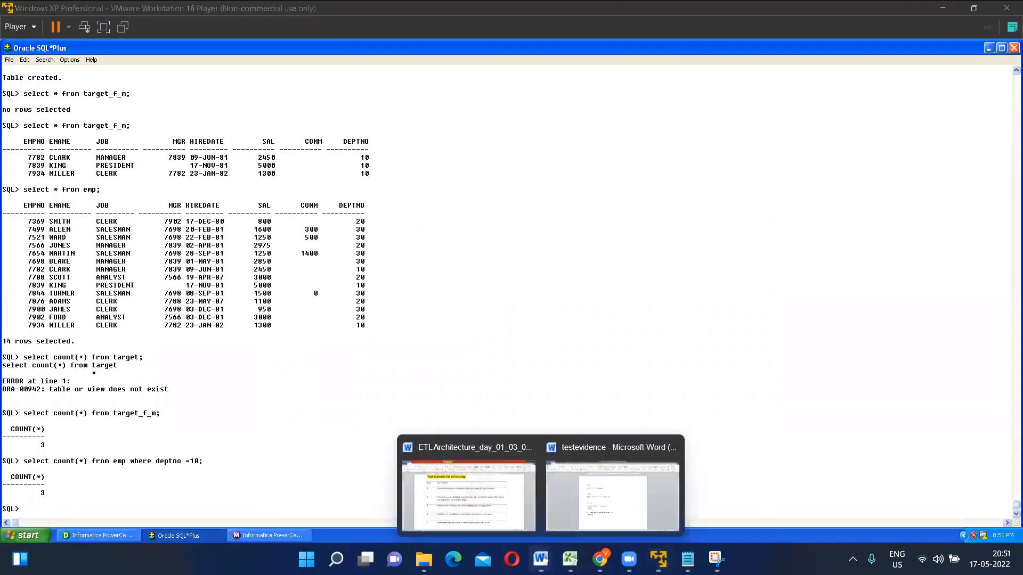
click(613, 474)
click(138, 203)
key(Left)
key(Left)
key(Left)
click(110, 215)
click(110, 268)
click(102, 337)
click(93, 386)
click(95, 397)
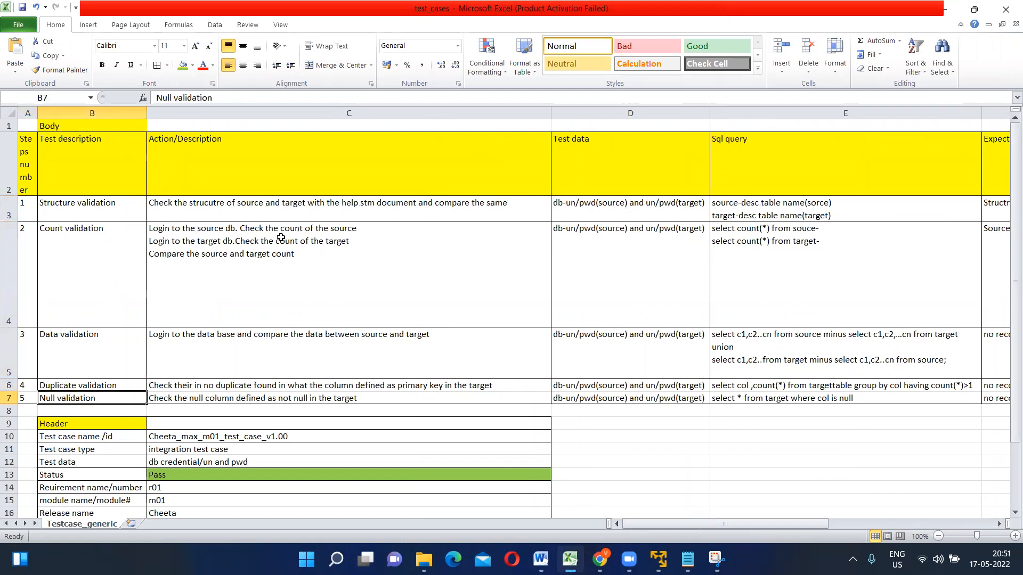
click(278, 217)
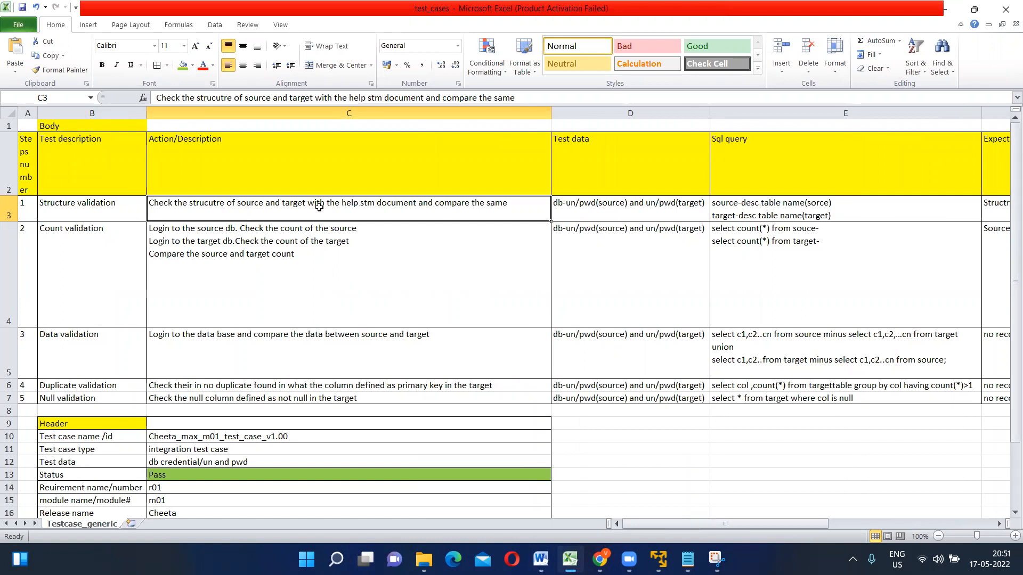
click(282, 287)
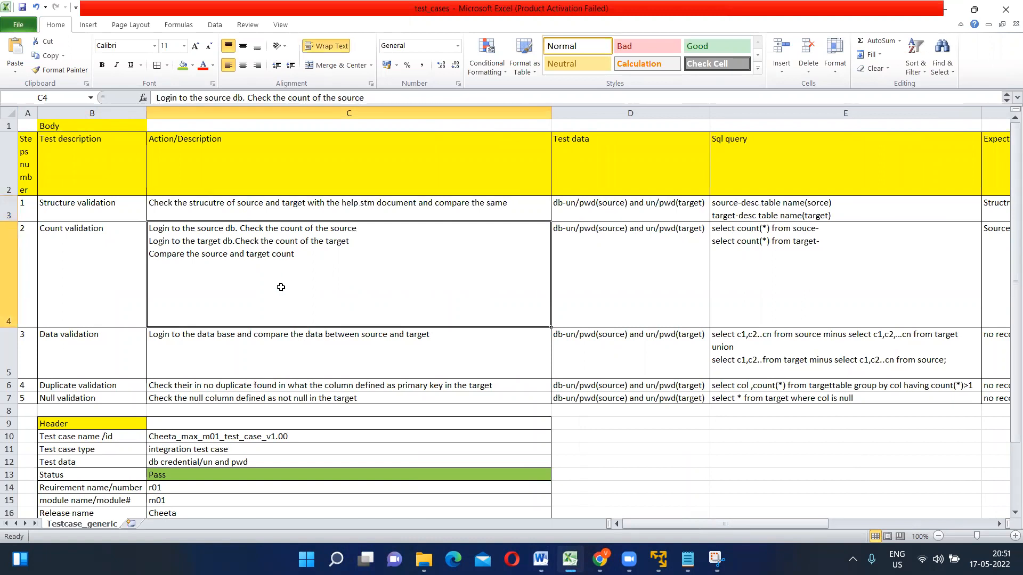
click(234, 372)
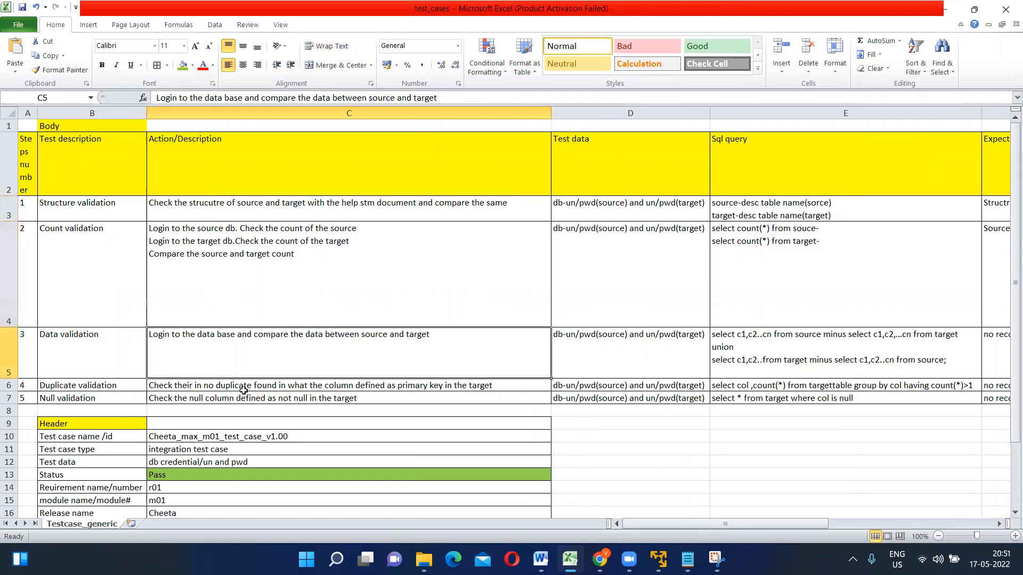
click(244, 396)
Correct the Null validation actual result in G7 to read 'No null found'.
key(Right)
key(Right)
click(846, 216)
key(Right)
click(844, 211)
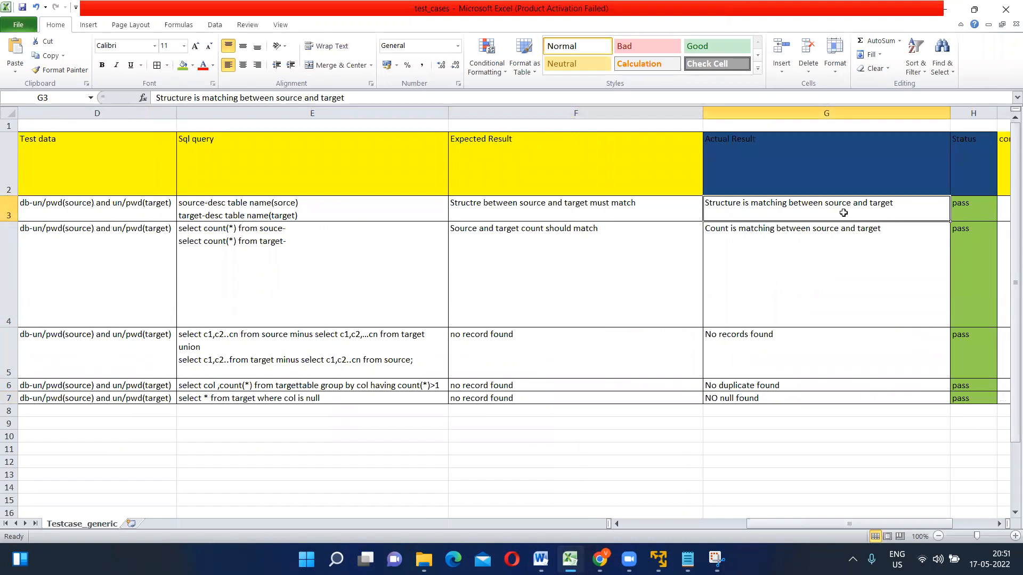
click(810, 399)
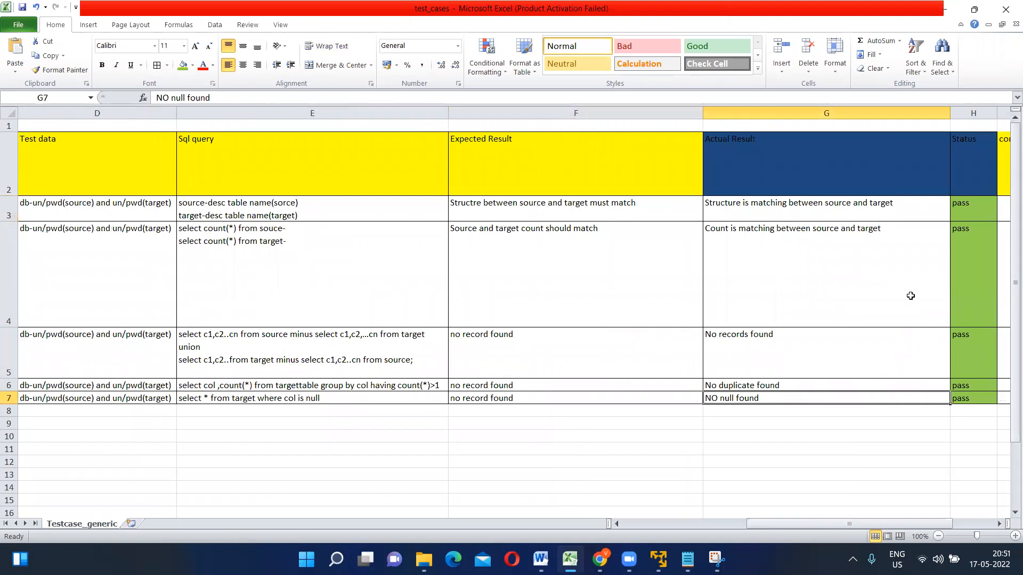
double_click(717, 399)
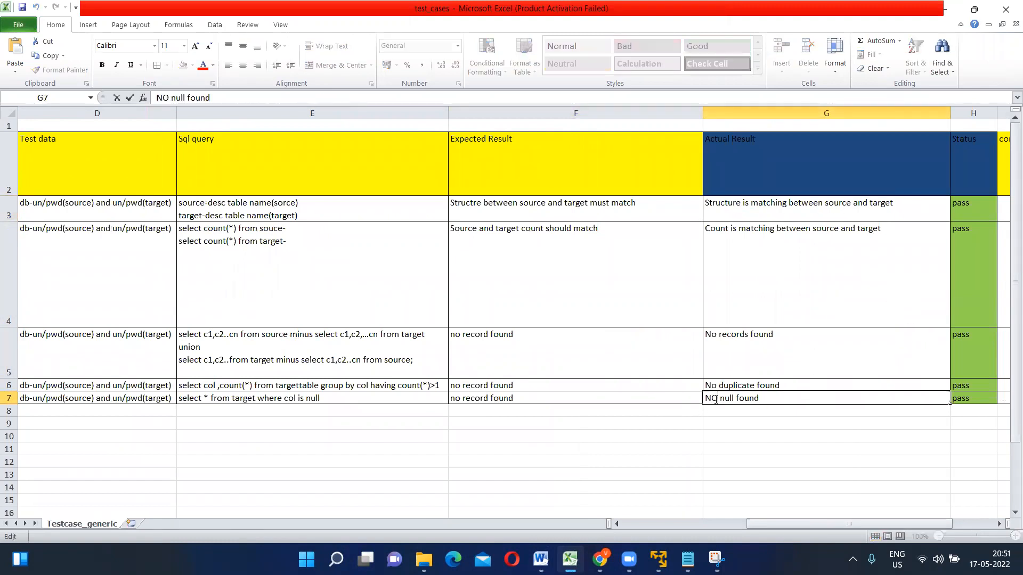
key(BackSpace)
text(o)
click(556, 369)
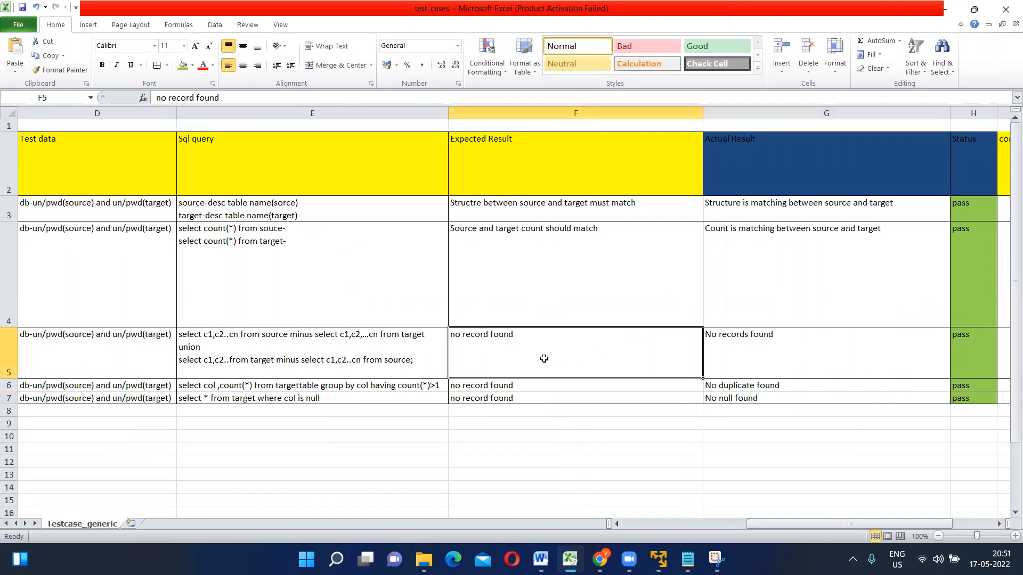
Review the actual results in G3 through G7 and the Pass status in C13.
click(777, 223)
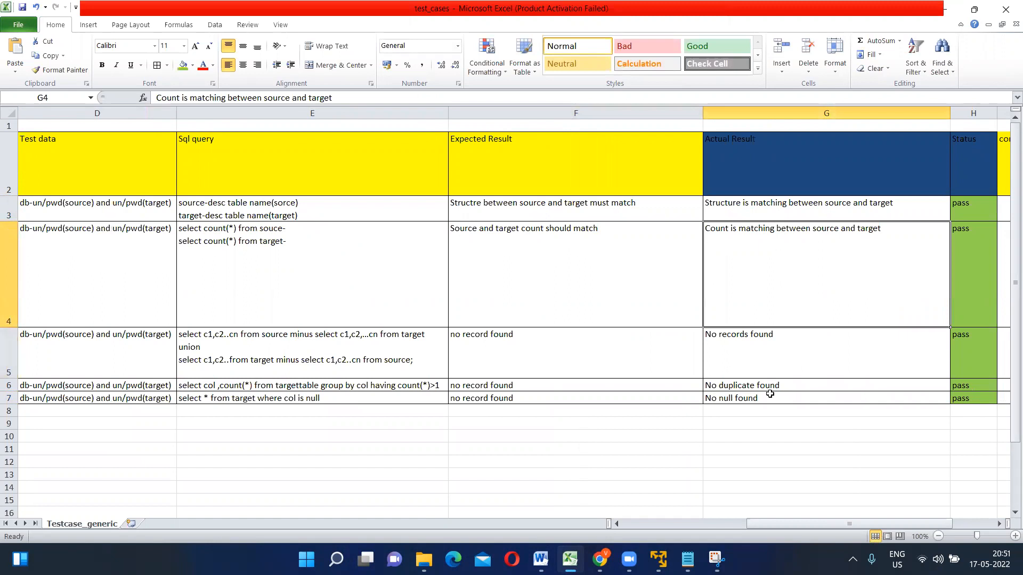
click(774, 212)
click(769, 264)
click(756, 350)
click(772, 386)
click(768, 399)
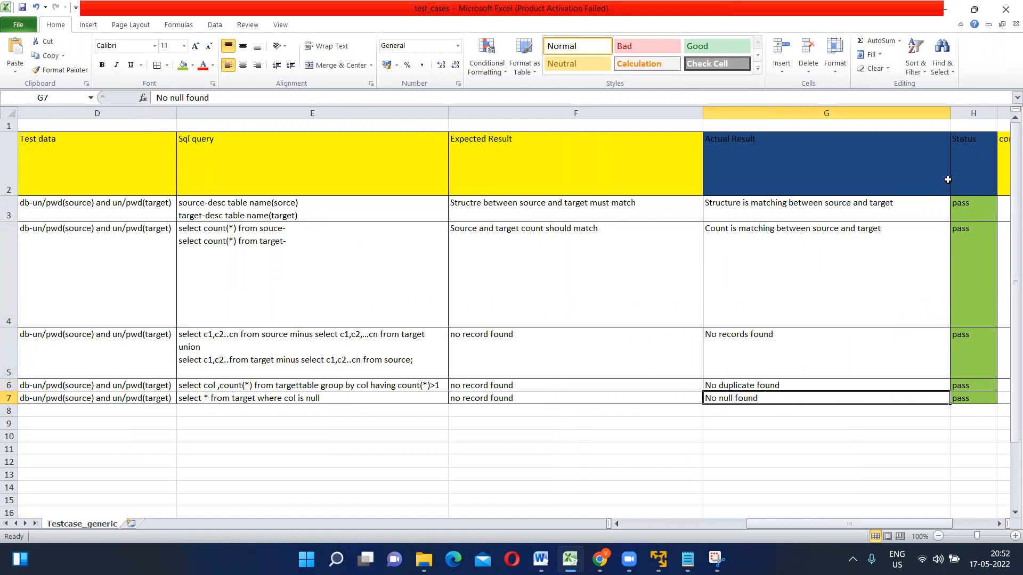
click(377, 423)
key(Left)
key(Left)
key(Left)
key(Left)
click(240, 475)
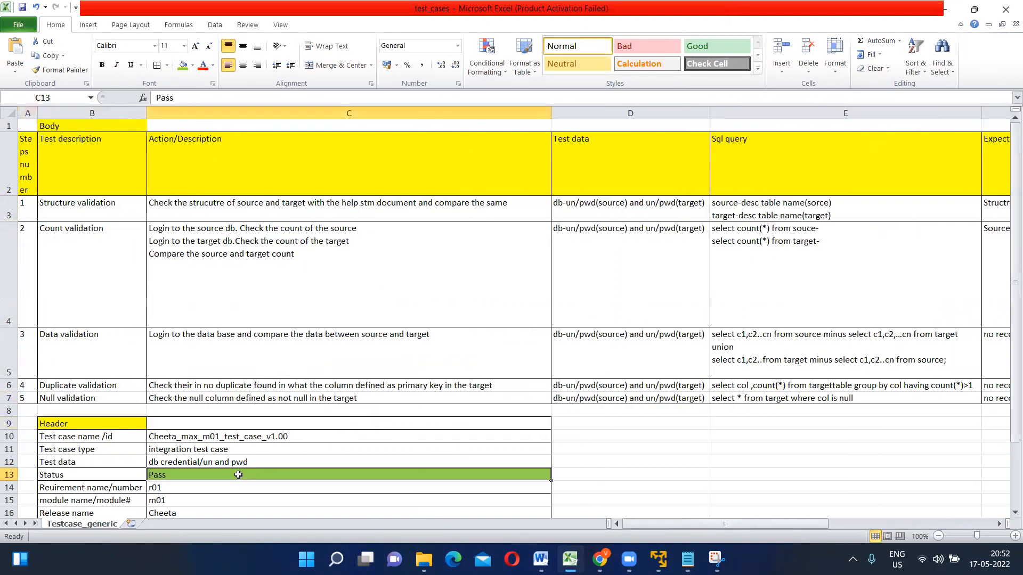
Glance at testevidence, then select the Actual Result column G through column J in Excel.
mouse_move(541, 559)
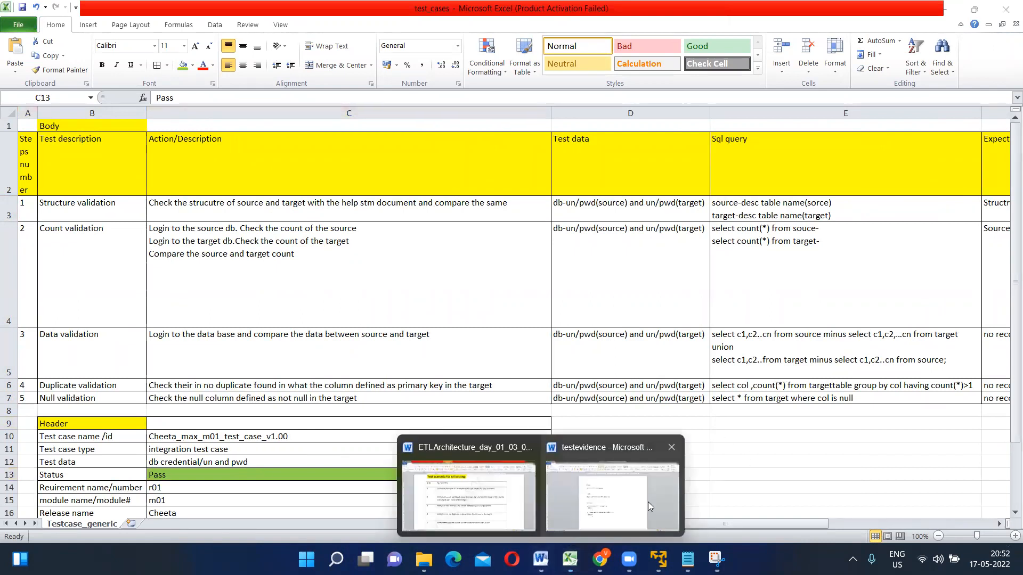
click(648, 502)
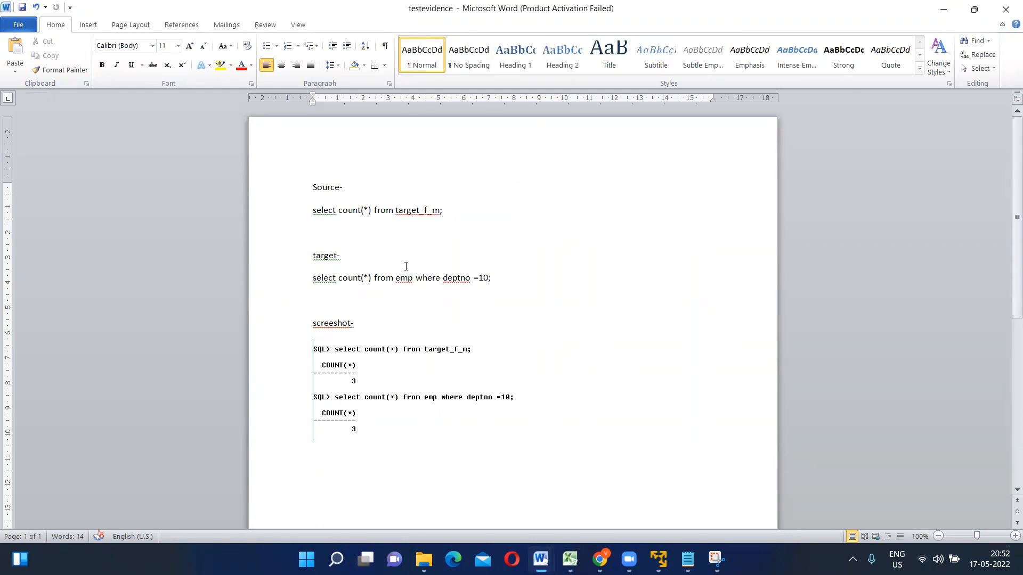
click(570, 560)
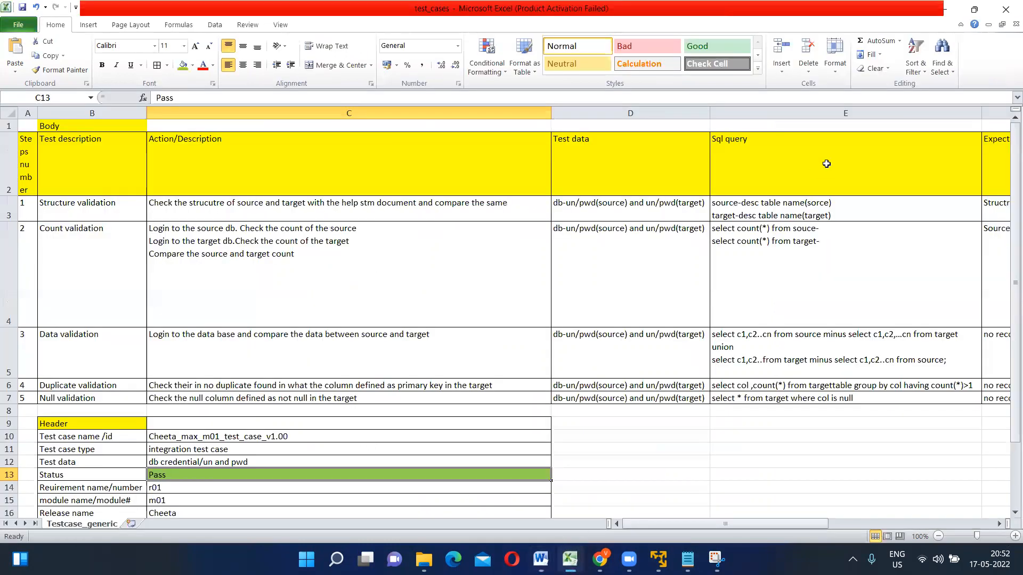
click(854, 158)
key(Right)
key(Right)
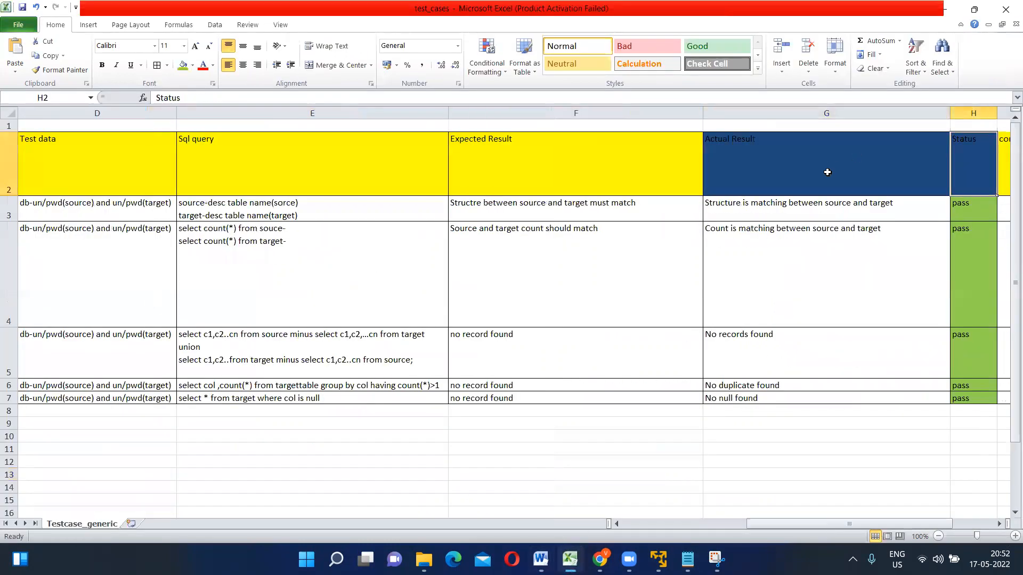
click(827, 112)
key(shift+Right)
key(shift+Right)
key(shift+Right)
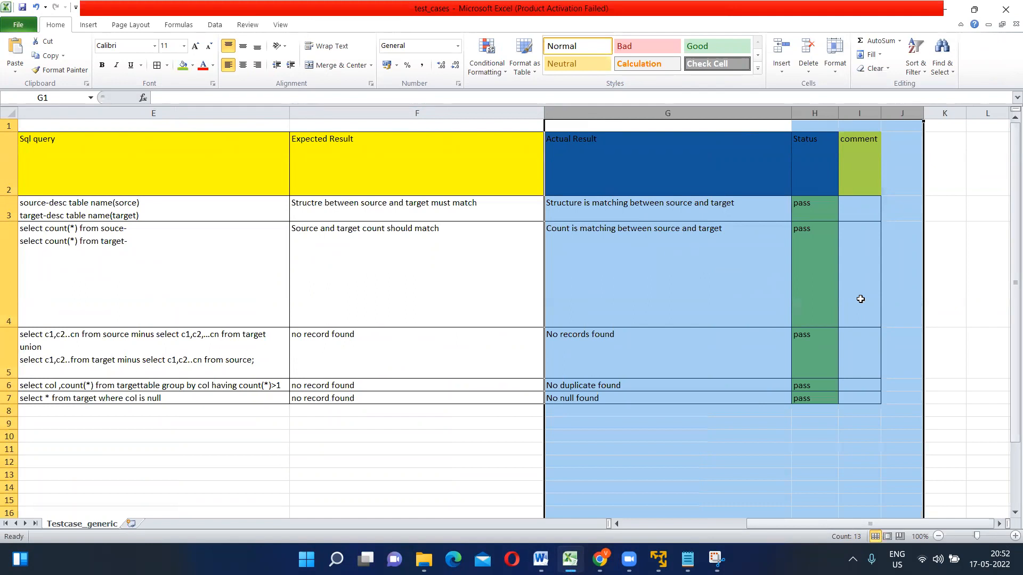
Review row 3's structure validation description, query and results, then return to testevidence.
click(122, 205)
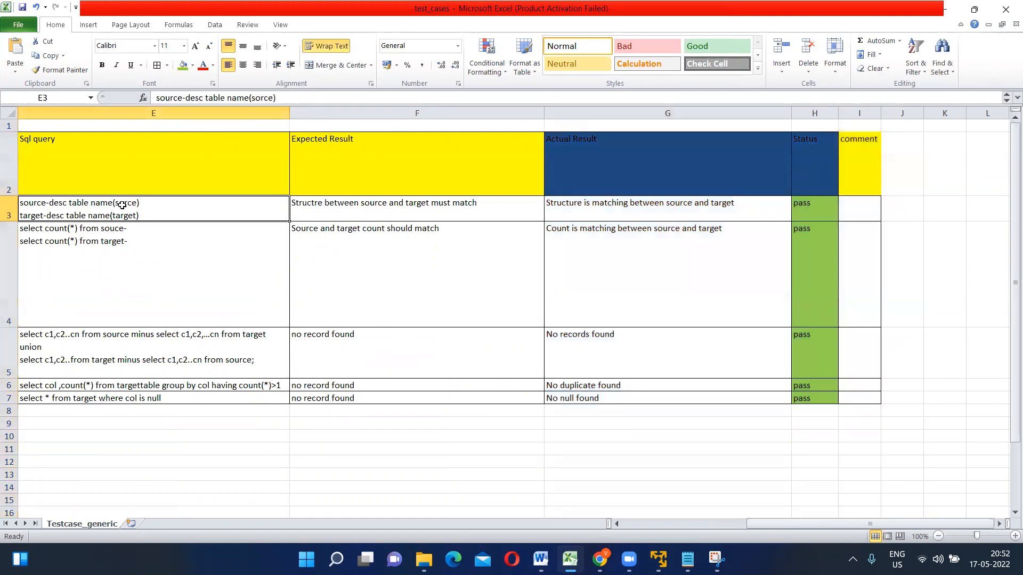
key(Left)
key(Left)
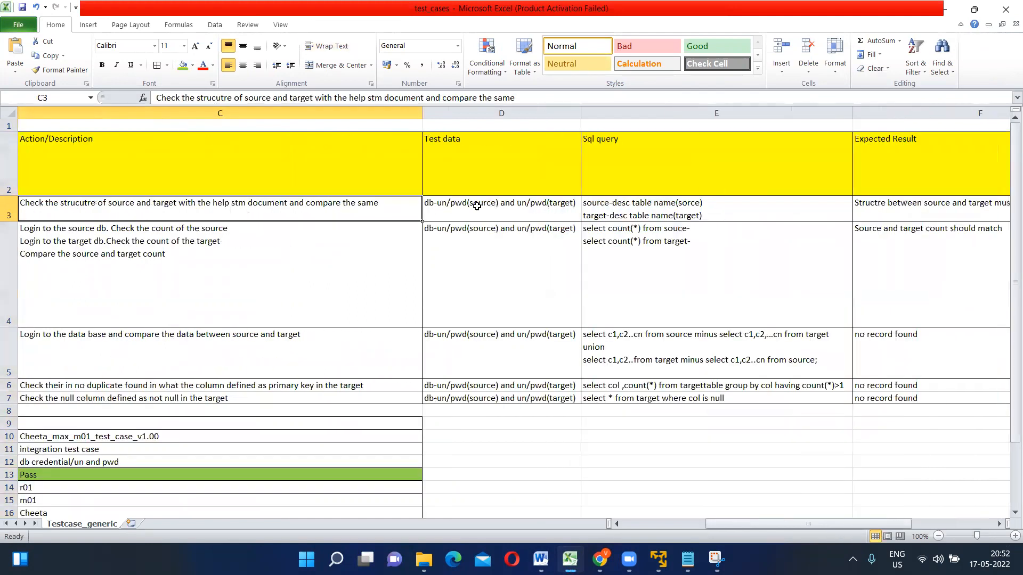
key(Right)
click(588, 205)
click(193, 205)
key(Right)
key(Right)
key(Right)
key(Right)
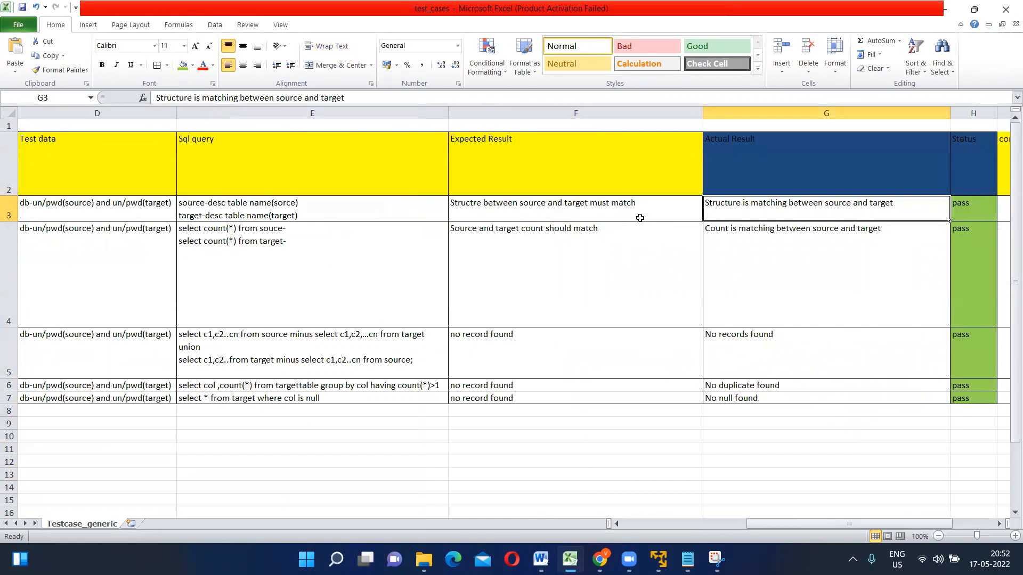
click(585, 206)
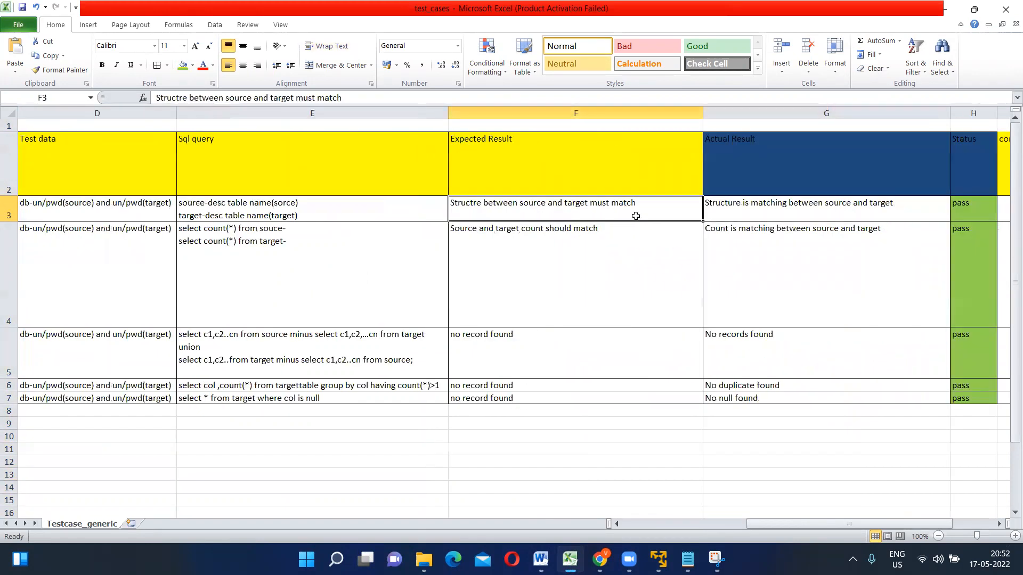
click(765, 105)
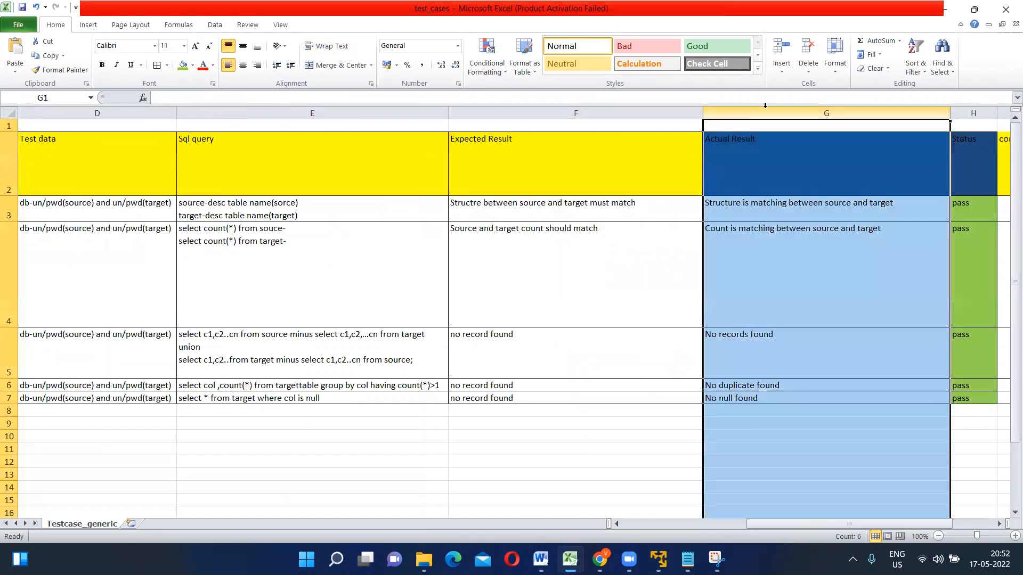
click(725, 208)
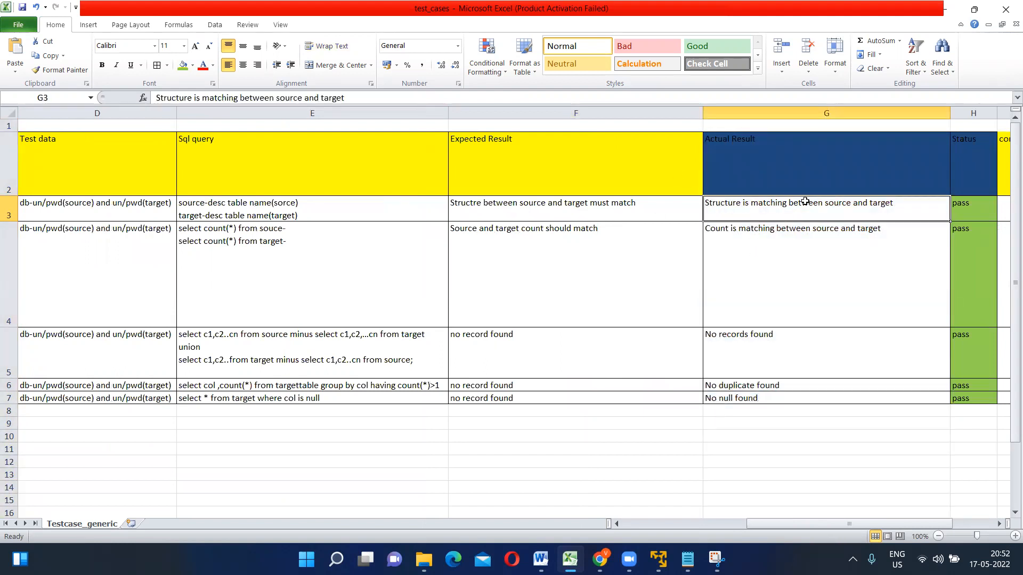
mouse_move(541, 559)
click(634, 493)
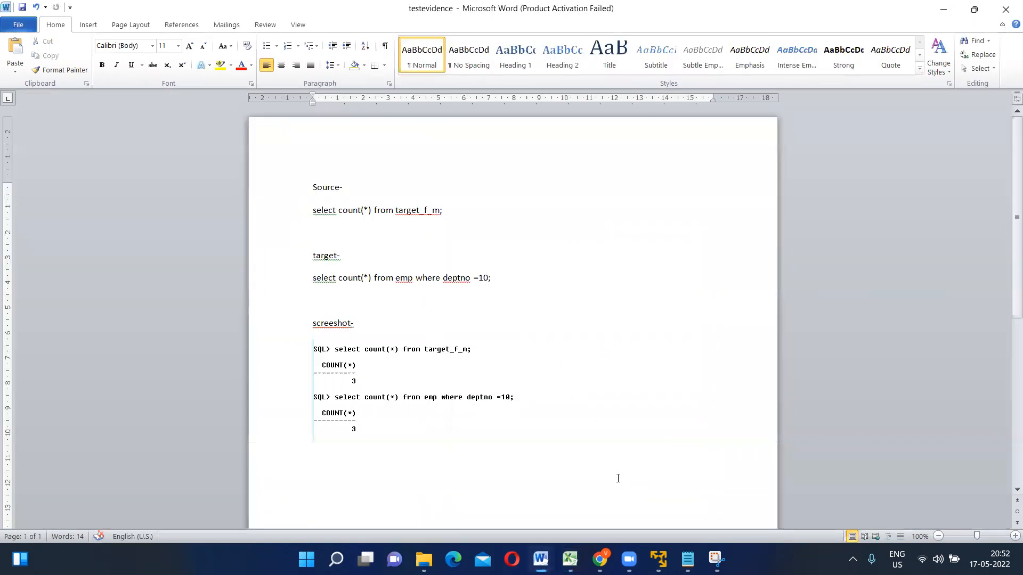
Below the Tc excel line, add 'Test execution-testing the application by seeing the test cases'.
click(521, 499)
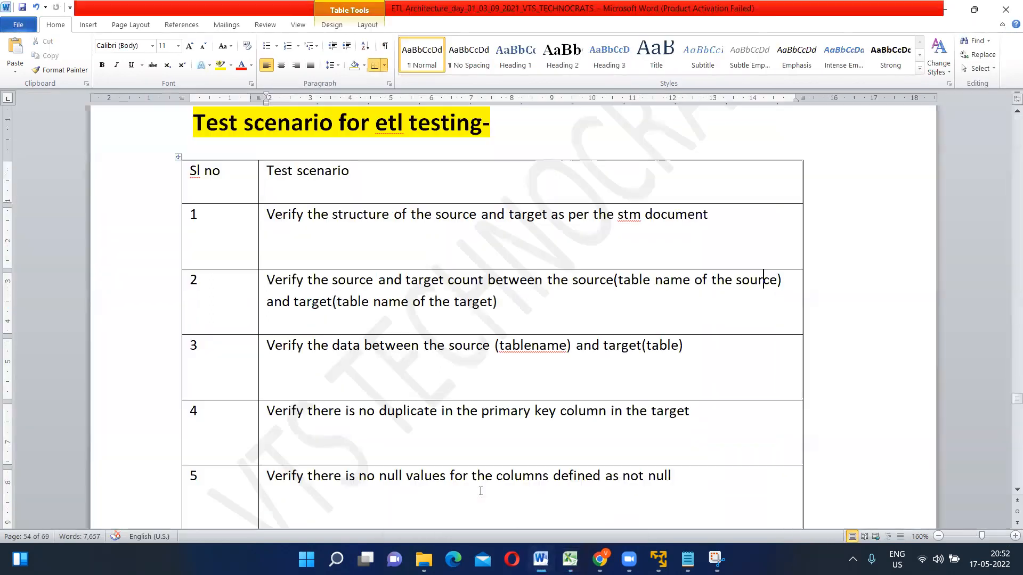
scroll(481, 492, down, 20)
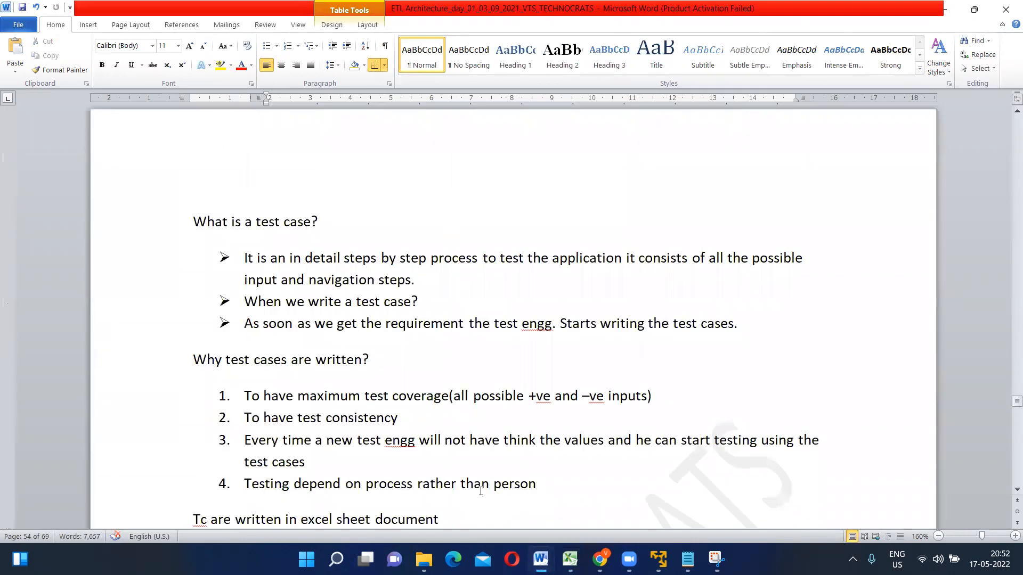
scroll(481, 492, up, 10)
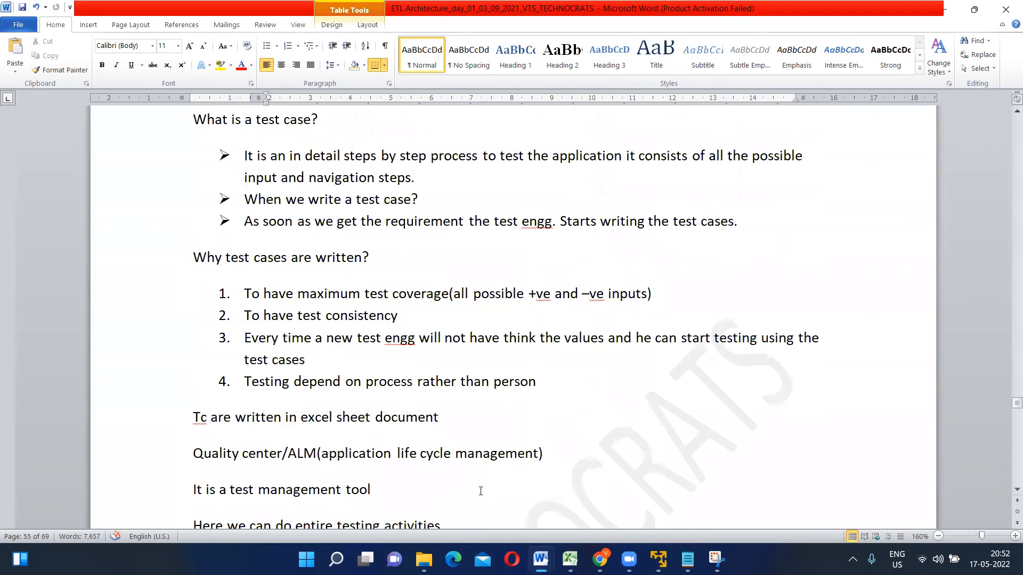
scroll(481, 492, down, 4)
scroll(481, 492, down, 3)
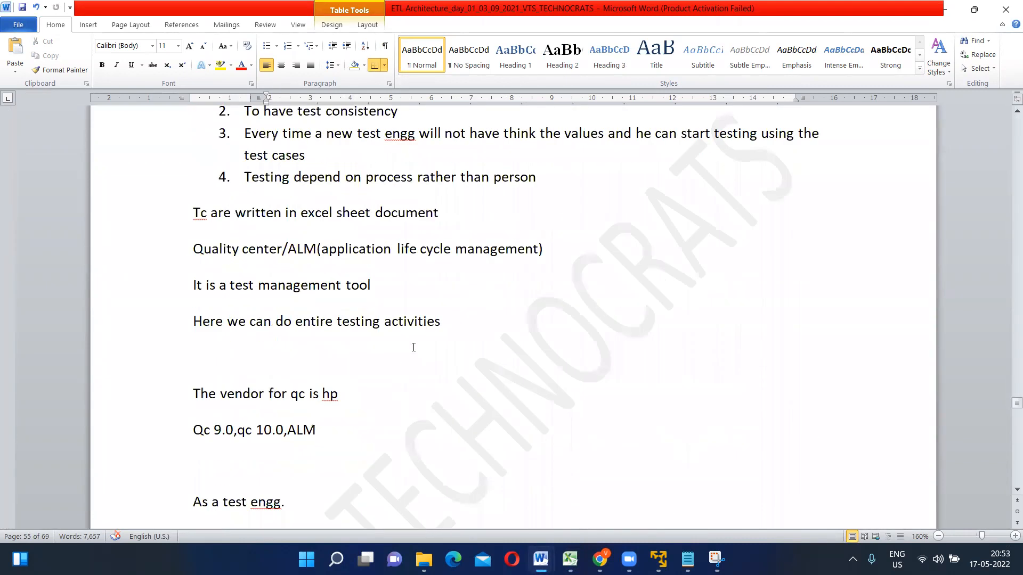
click(488, 320)
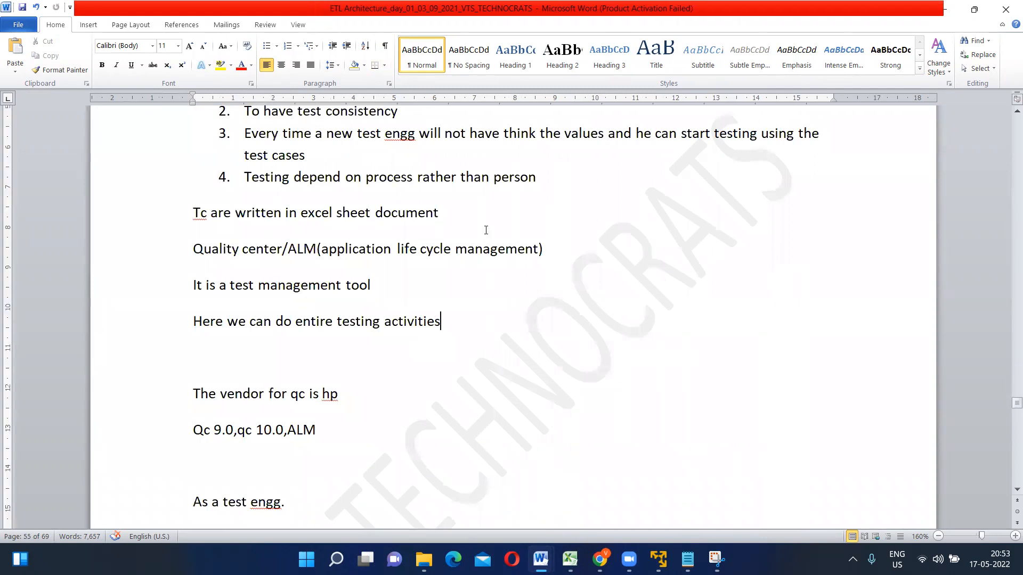
scroll(570, 226, up, 4)
scroll(570, 228, down, 2)
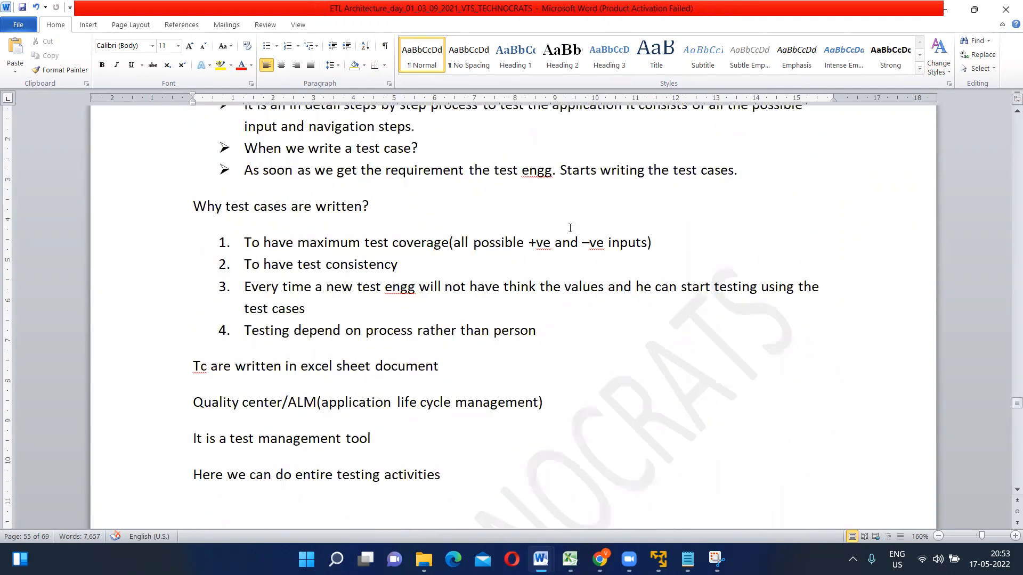
click(490, 373)
key(Return)
key(Return)
text(Test )
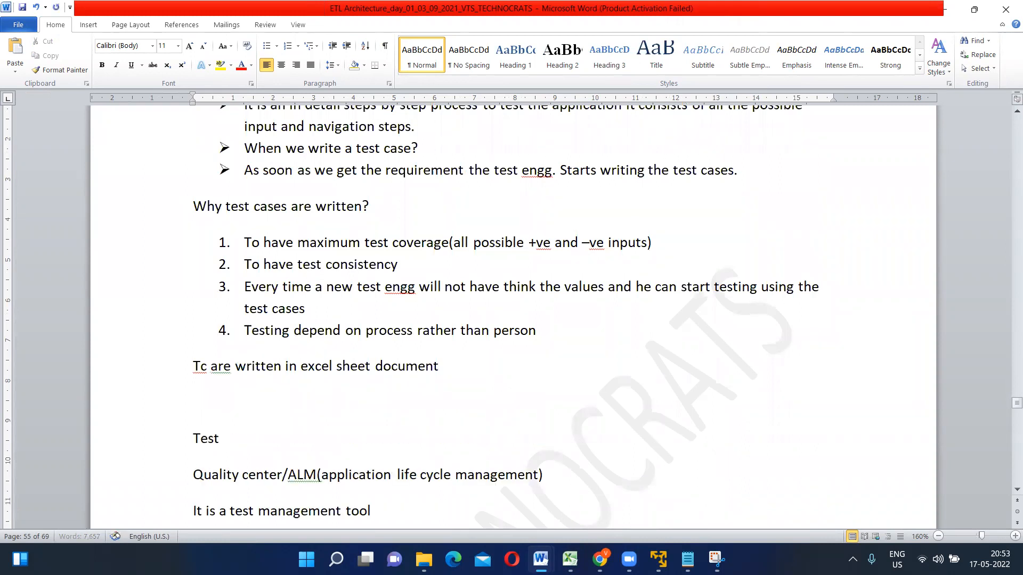
text(execution-test)
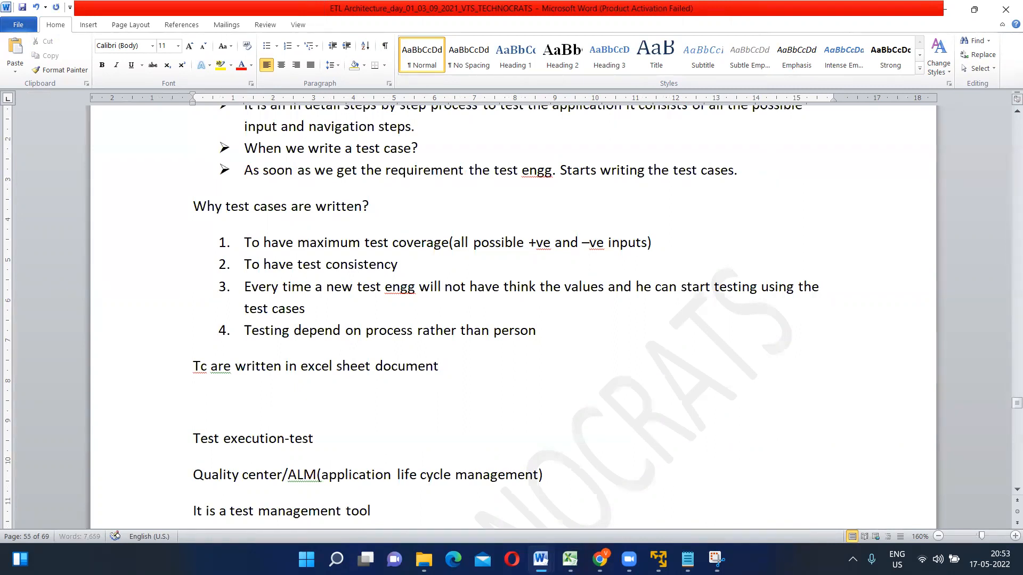
text(ing the applicatio)
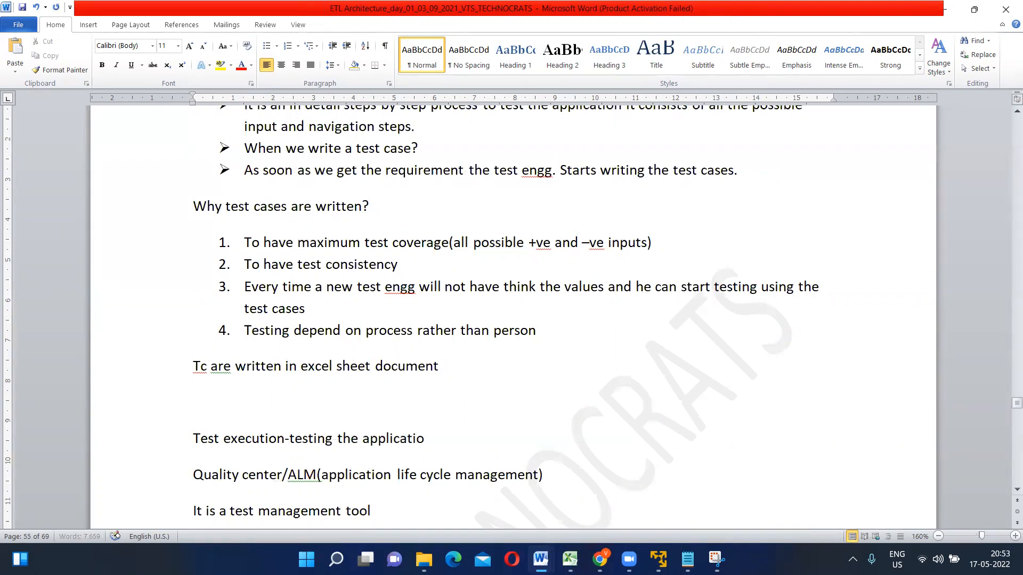
text(n by seei)
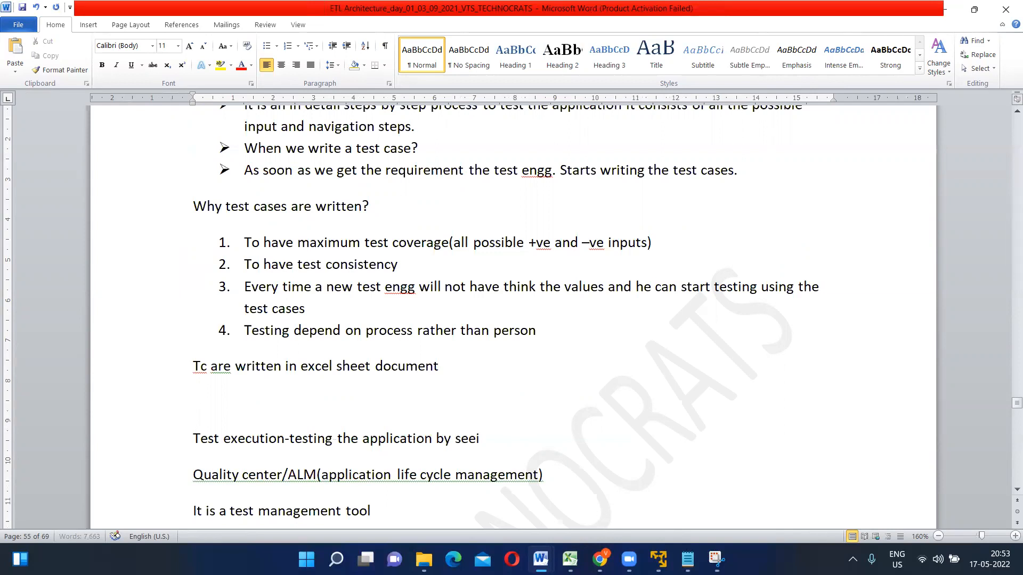
text(ng the test cases)
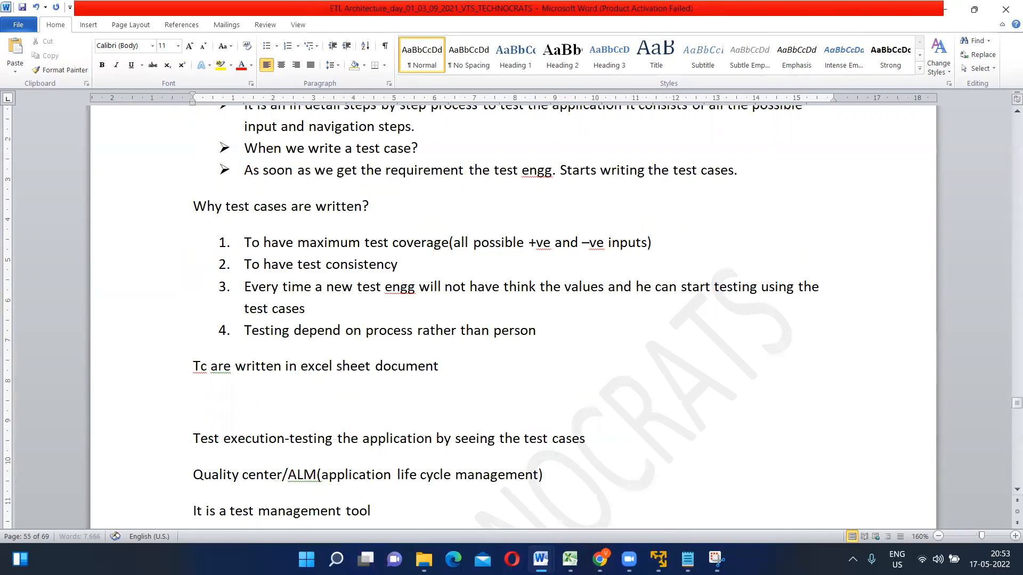
Add 'Test evidence document-evidence of validation performed while doing testing activities' and save.
key(Return)
text(Test evidence document)
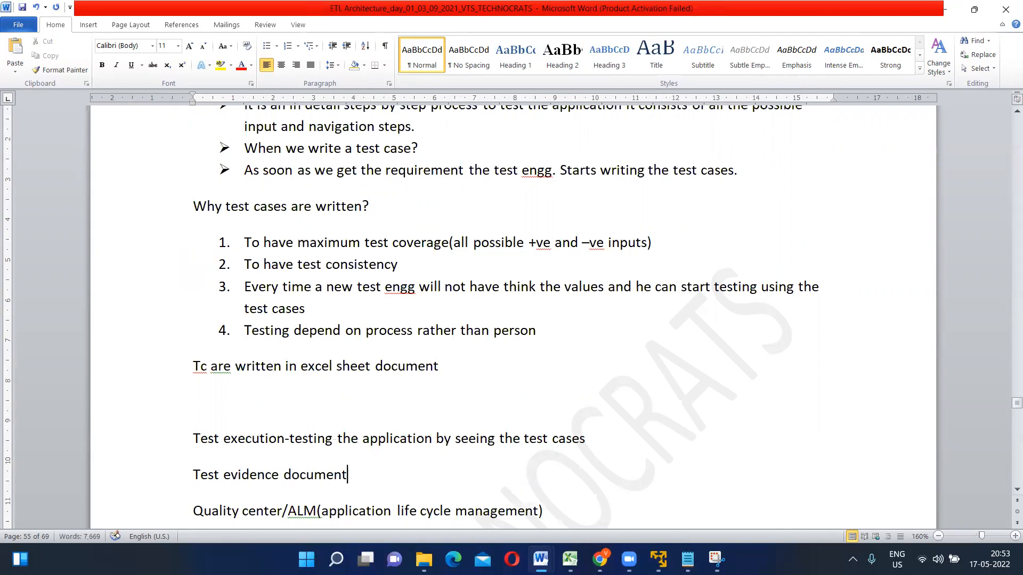
text(-evidence)
text(  of validation d)
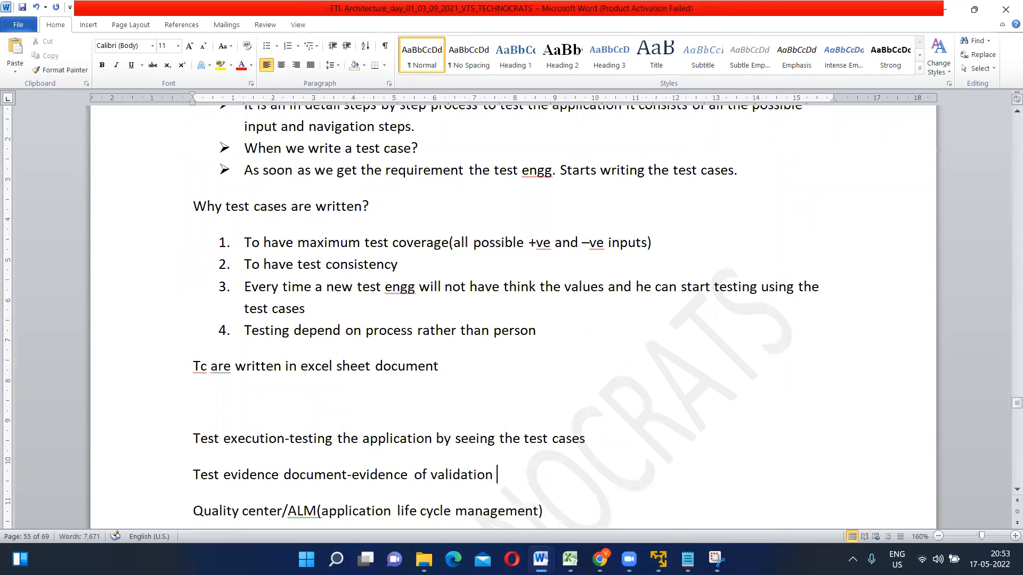
key(BackSpace)
text(peromed)
key(BackSpace)
key(BackSpace)
key(BackSpace)
key(BackSpace)
text(formed while d)
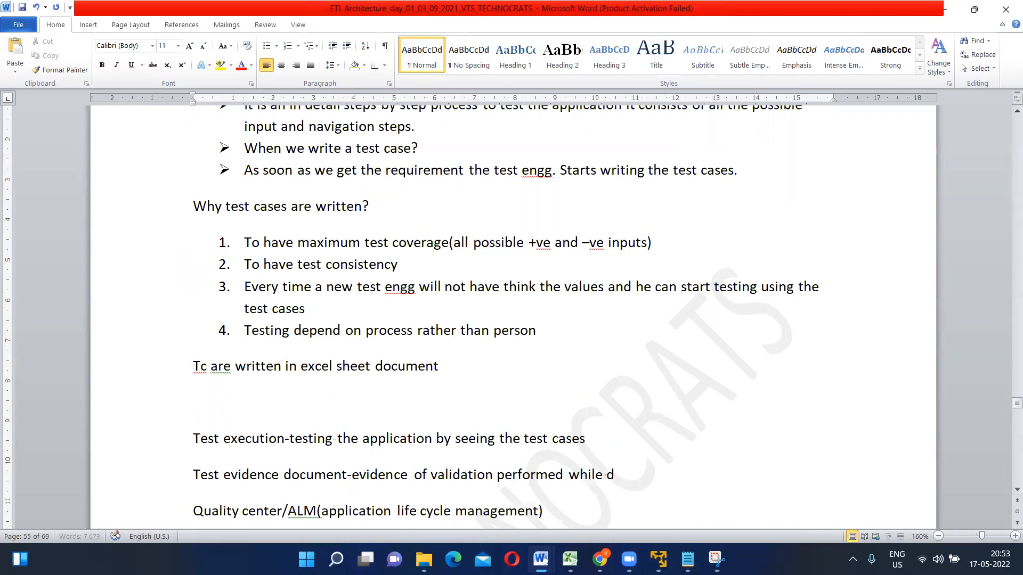
text(oing testing activities)
key(ctrl+s)
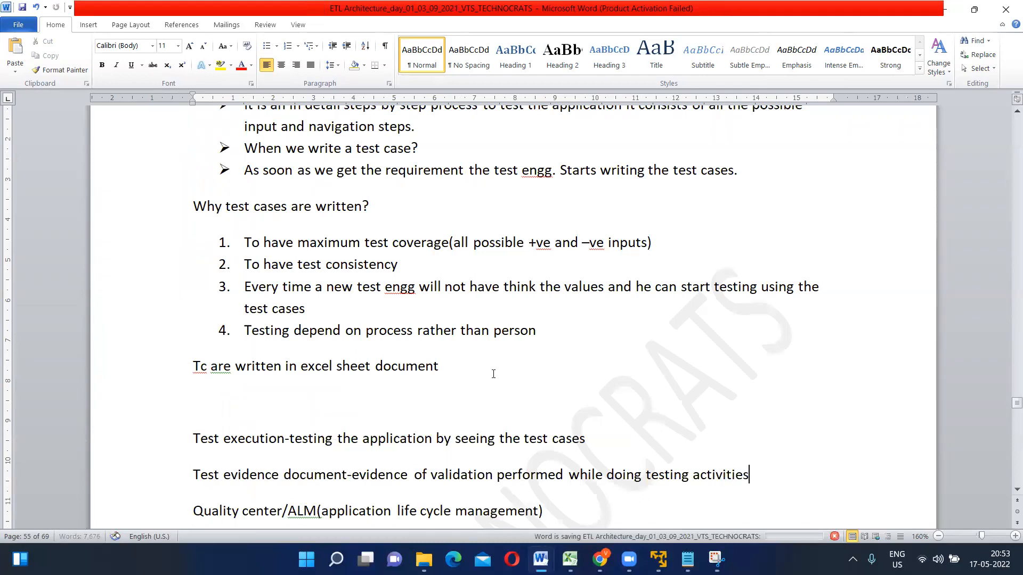
Scroll back to the 'Test cases-' heading, then switch to the Excel test_cases workbook.
scroll(493, 374, up, 12)
scroll(405, 299, down, 2)
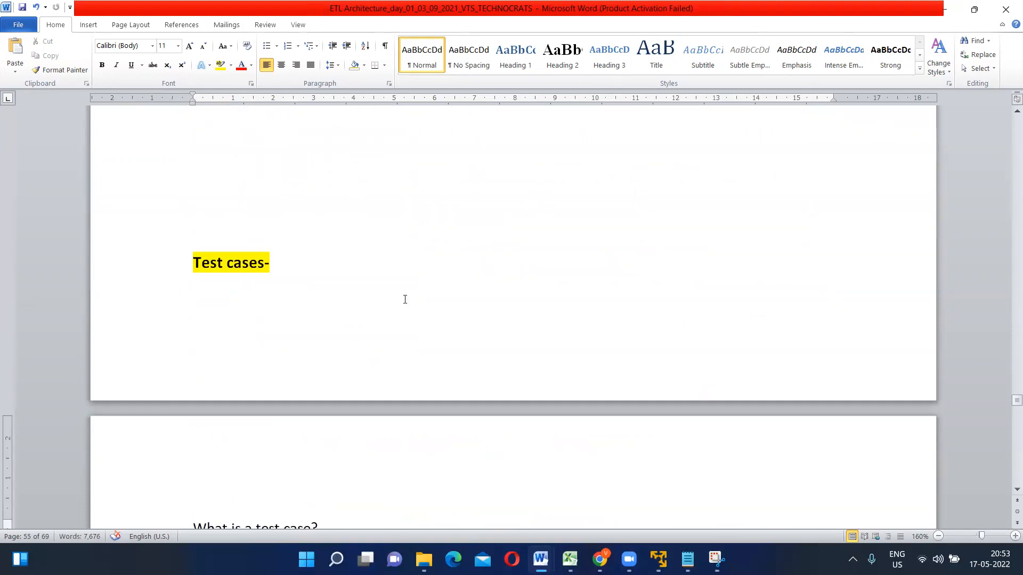
scroll(221, 218, down, 5)
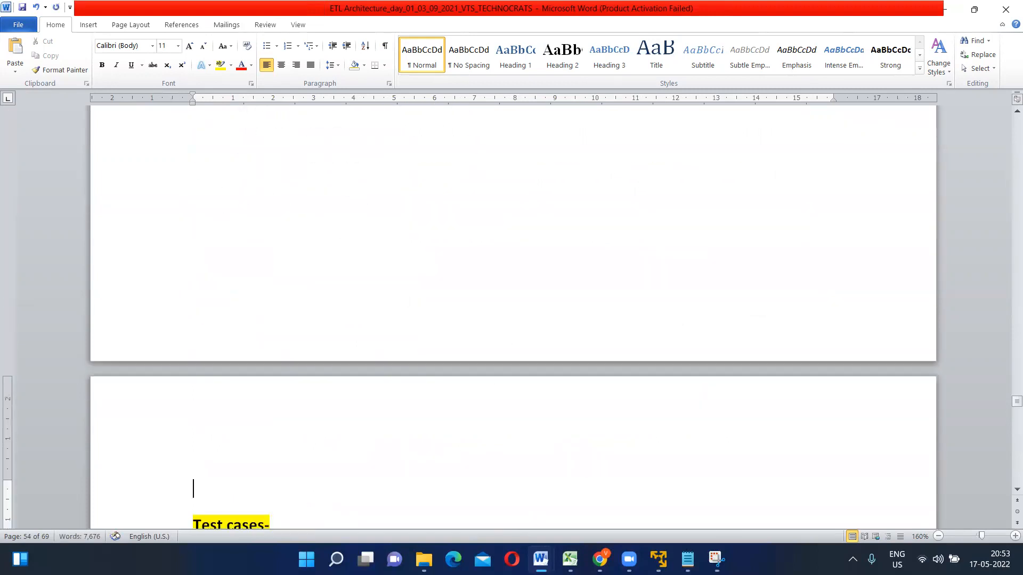
scroll(237, 238, up, 1)
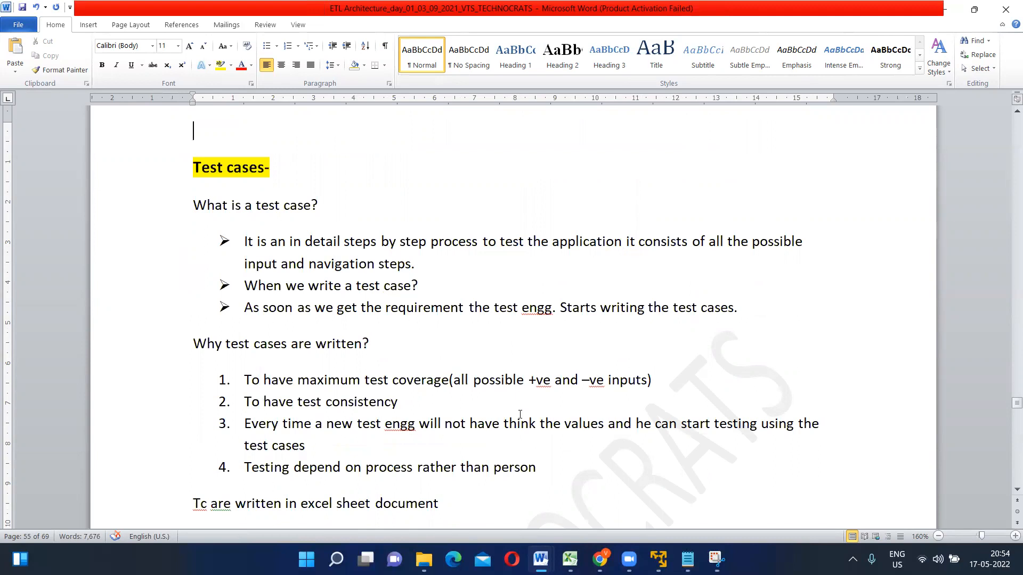
click(569, 559)
click(598, 205)
click(122, 224)
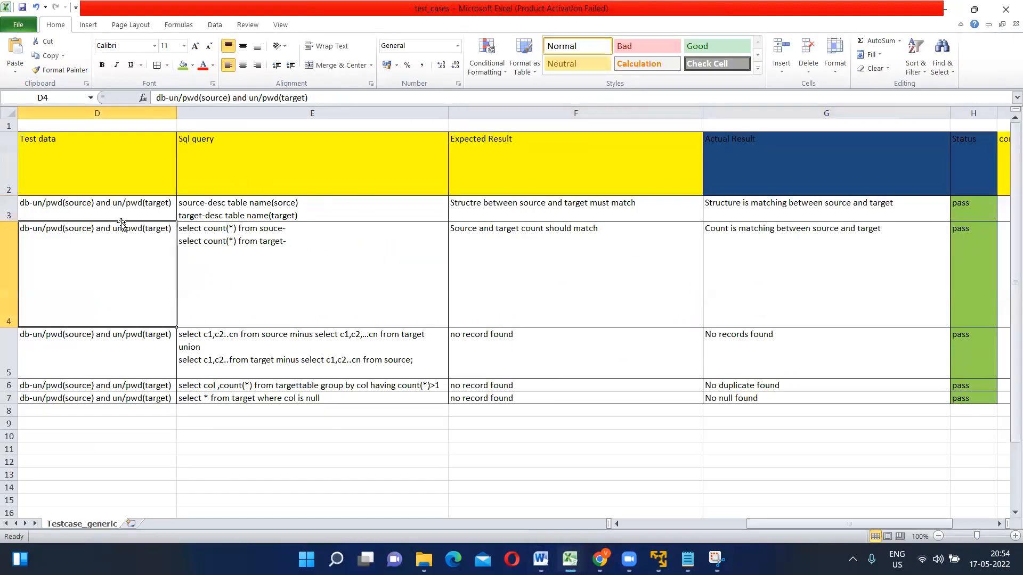
click(254, 213)
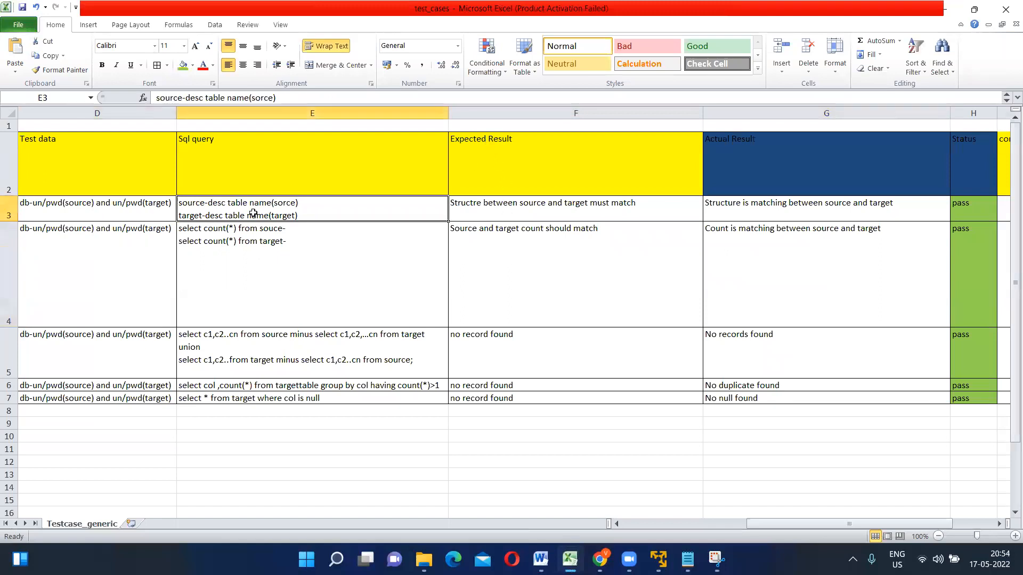
key(Left)
key(Left)
key(Left)
key(Left)
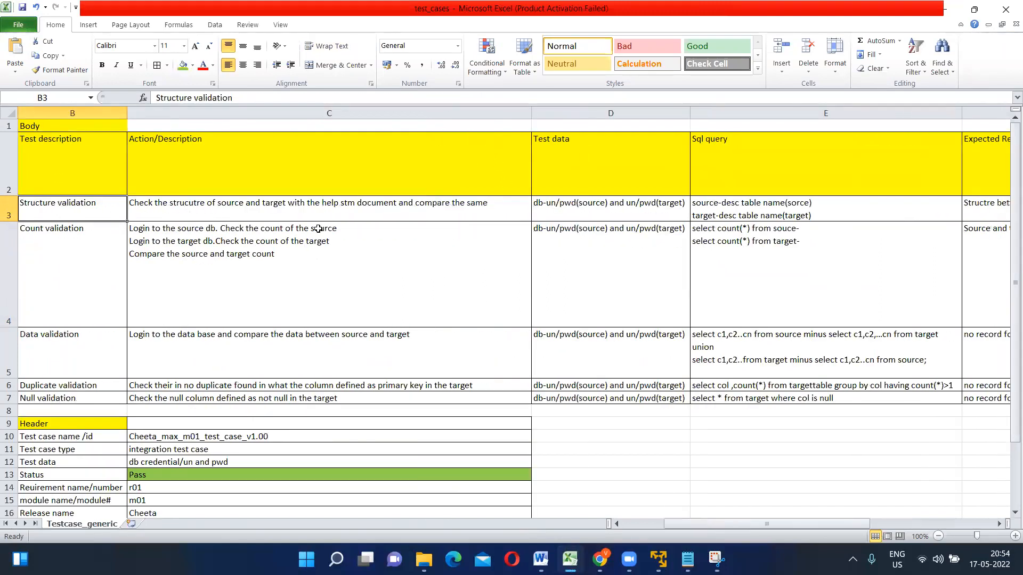
key(alt+Tab)
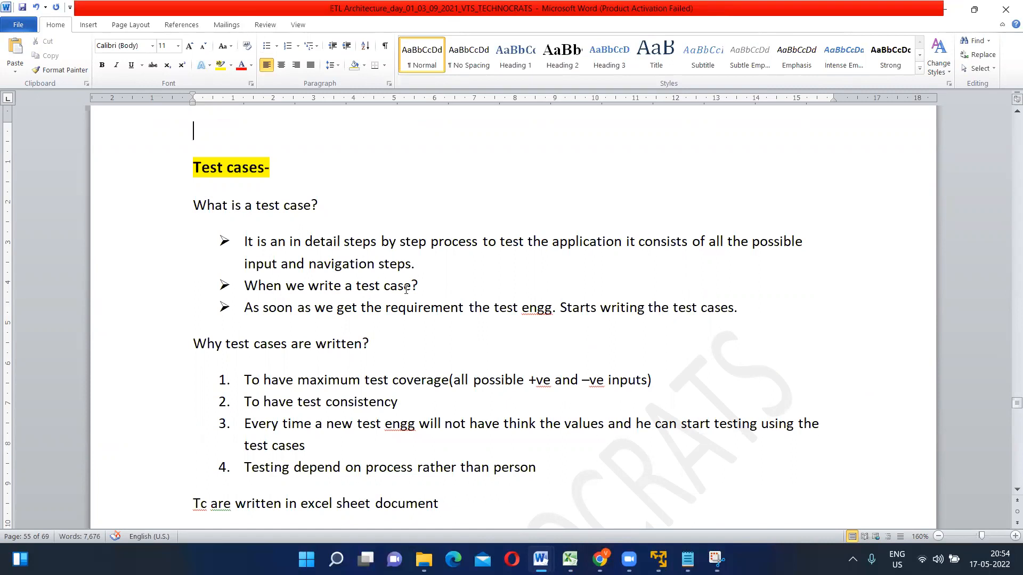
scroll(406, 290, down, 1)
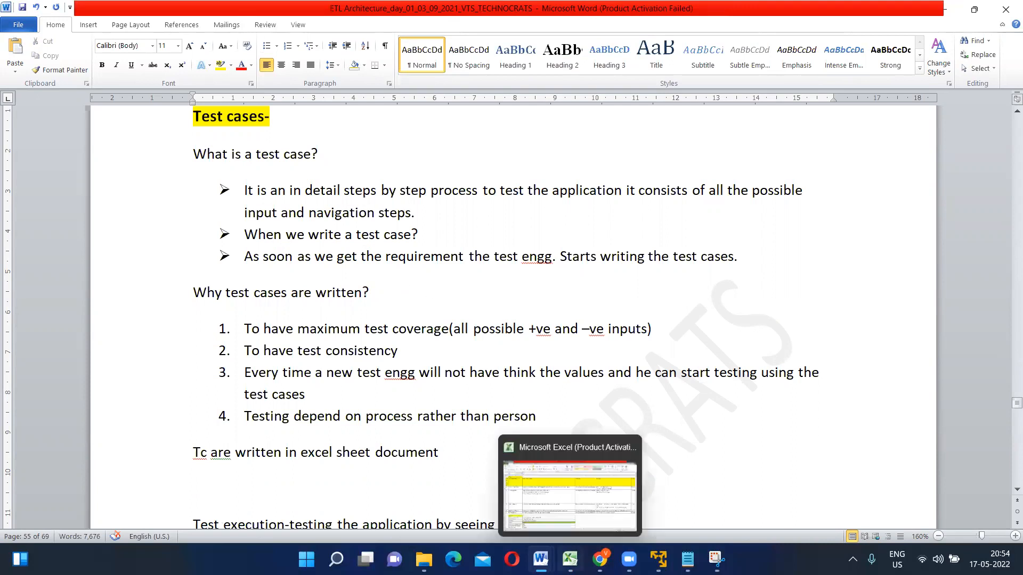
click(571, 560)
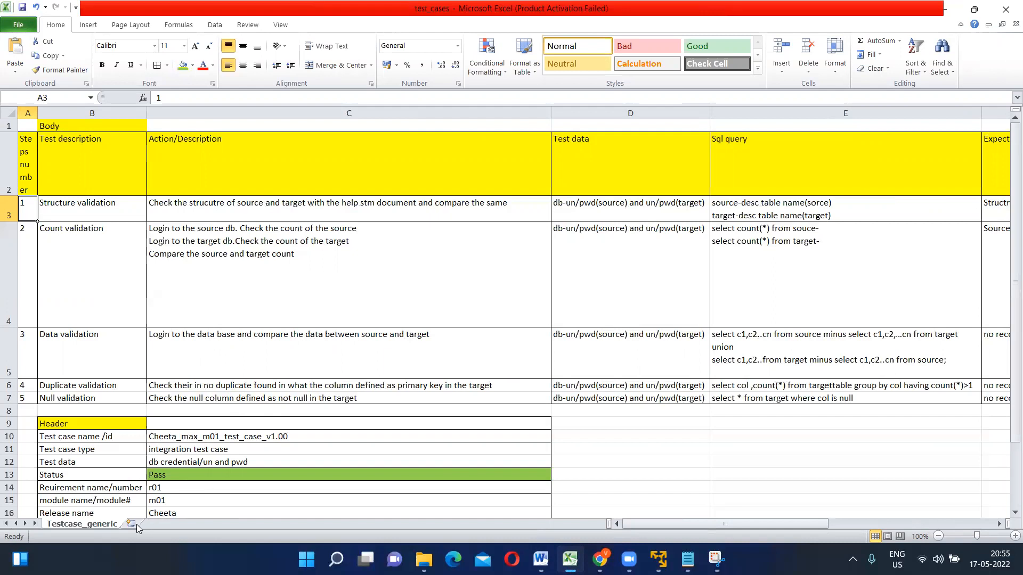
Create a copy of the Testcase_generic sheet, placed at the end.
right_click(89, 526)
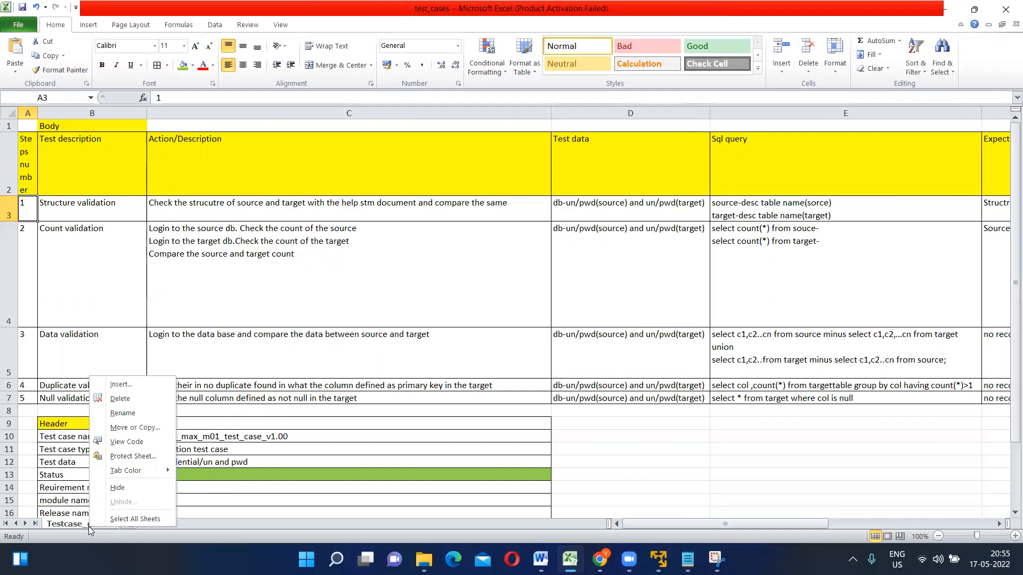
click(147, 427)
click(90, 416)
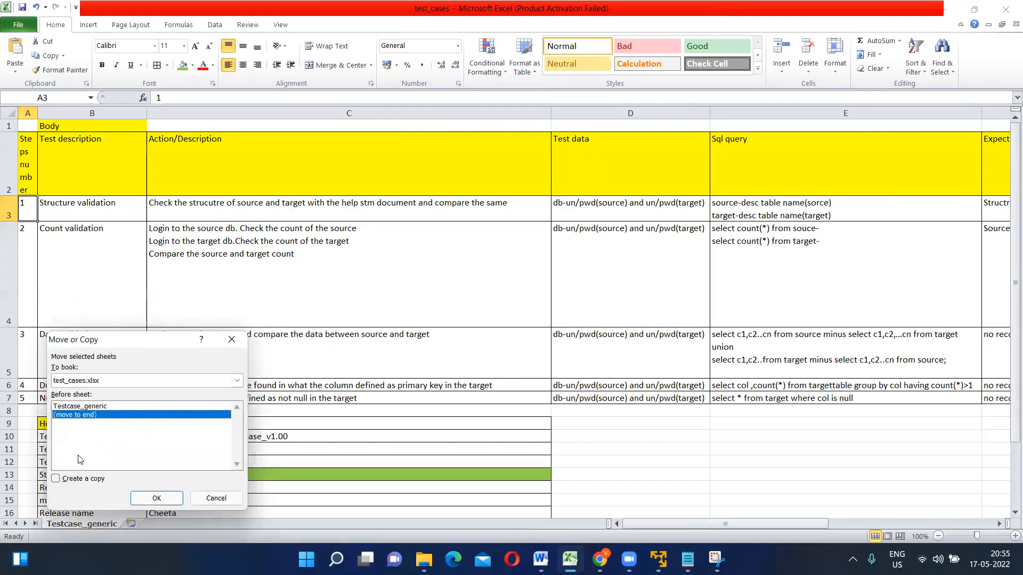
click(68, 479)
click(155, 499)
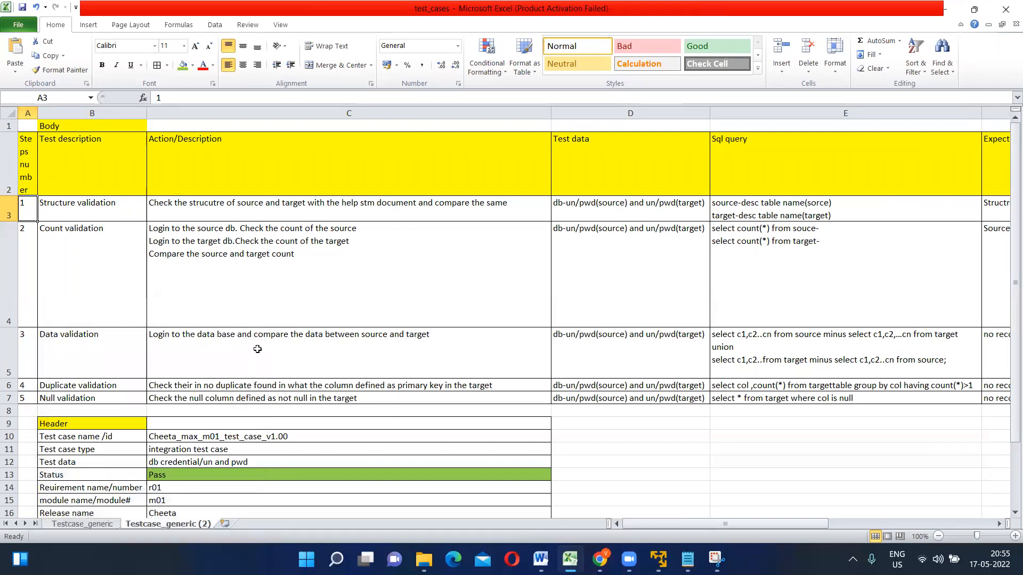
Rename the original Testcase_generic sheet to ETL_Testcase.
right_click(169, 526)
right_click(85, 526)
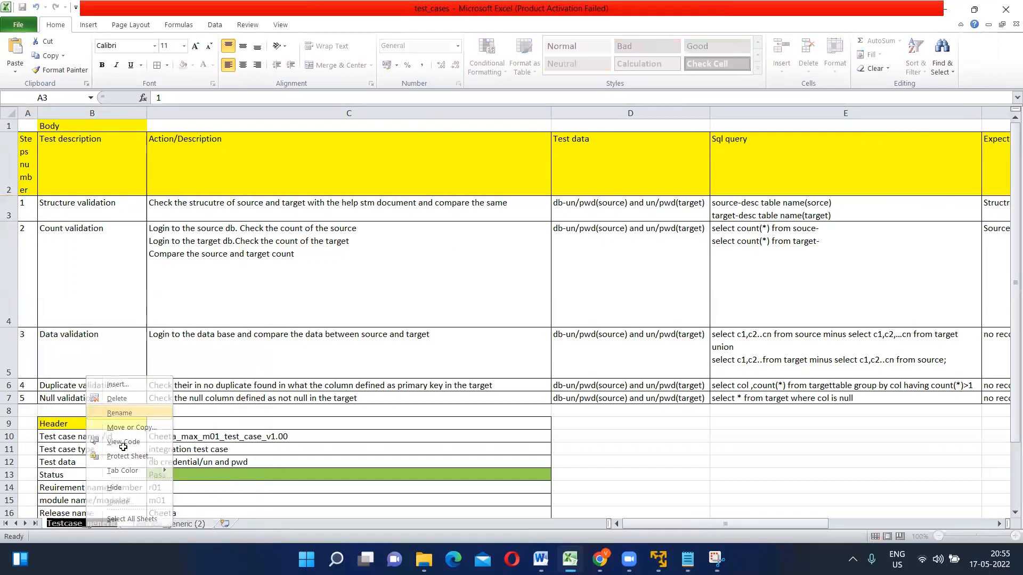
key(Escape)
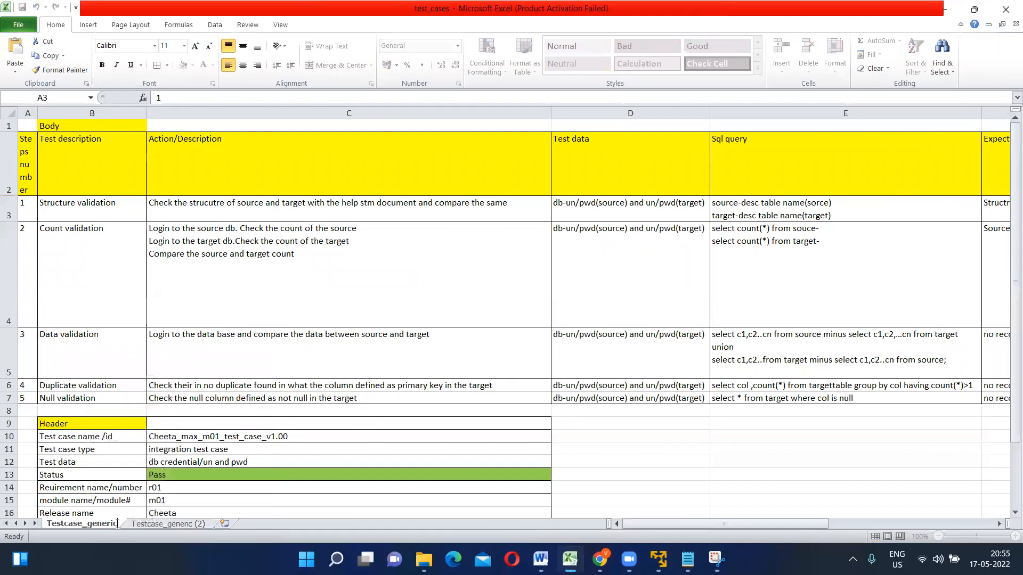
key(BackSpace)
key(BackSpace)
key(BackSpace)
key(BackSpace)
key(BackSpace)
key(BackSpace)
key(BackSpace)
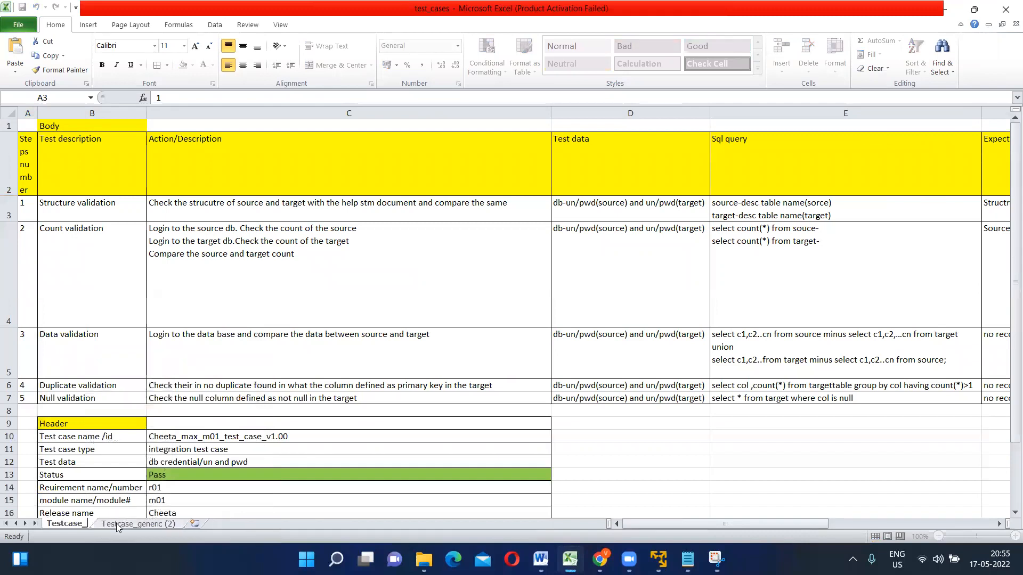
key(BackSpace)
text(ETL)
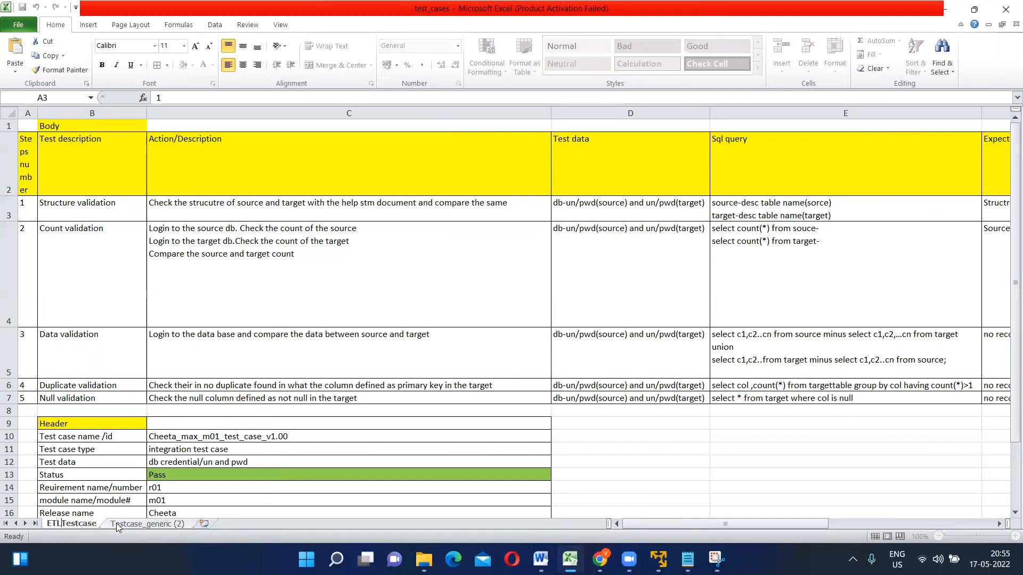
text(_)
click(136, 525)
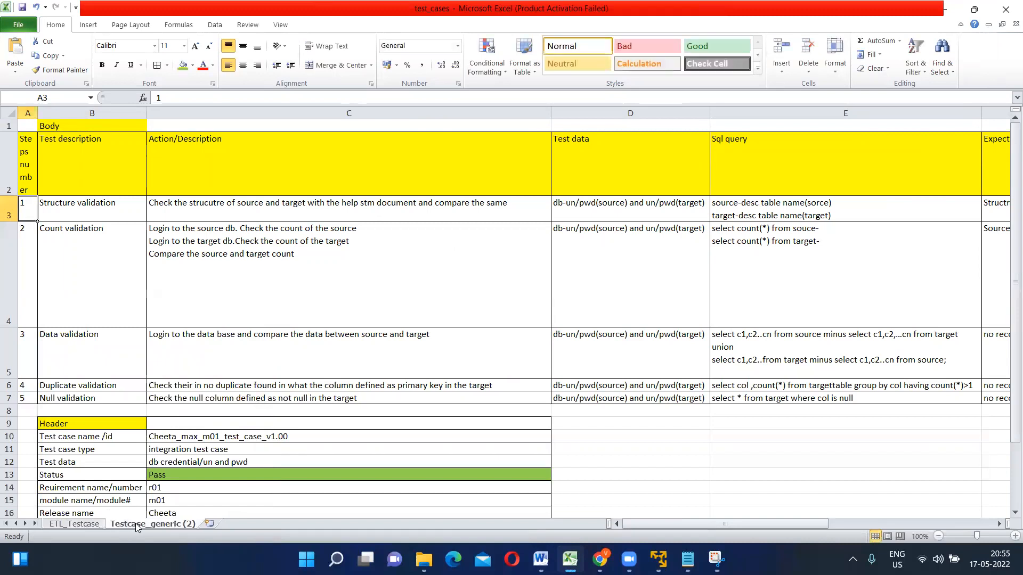
Rename the copied sheet to BI_Test_cases.
right_click(136, 526)
click(196, 408)
text(BI_TEST)
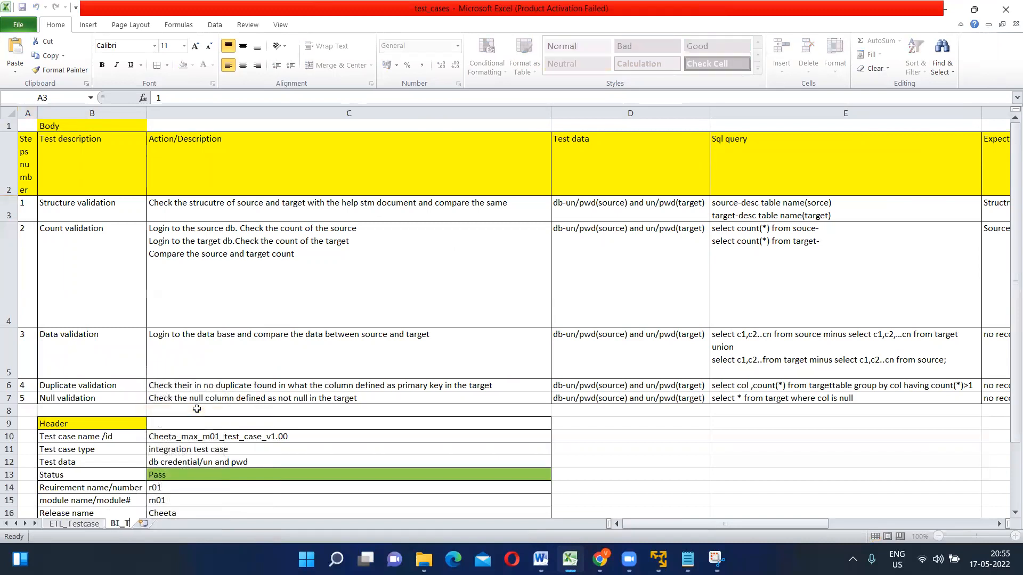
key(BackSpace)
key(BackSpace)
key(BackSpace)
text(est_cases)
click(267, 272)
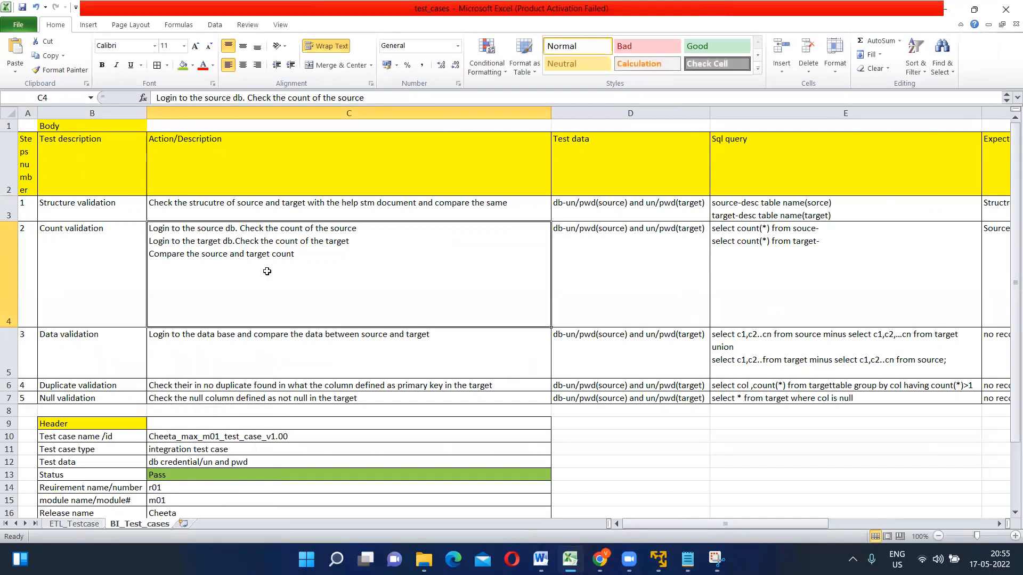
Enter 'UI validation' as step 1's test description in B3.
click(117, 217)
key(Left)
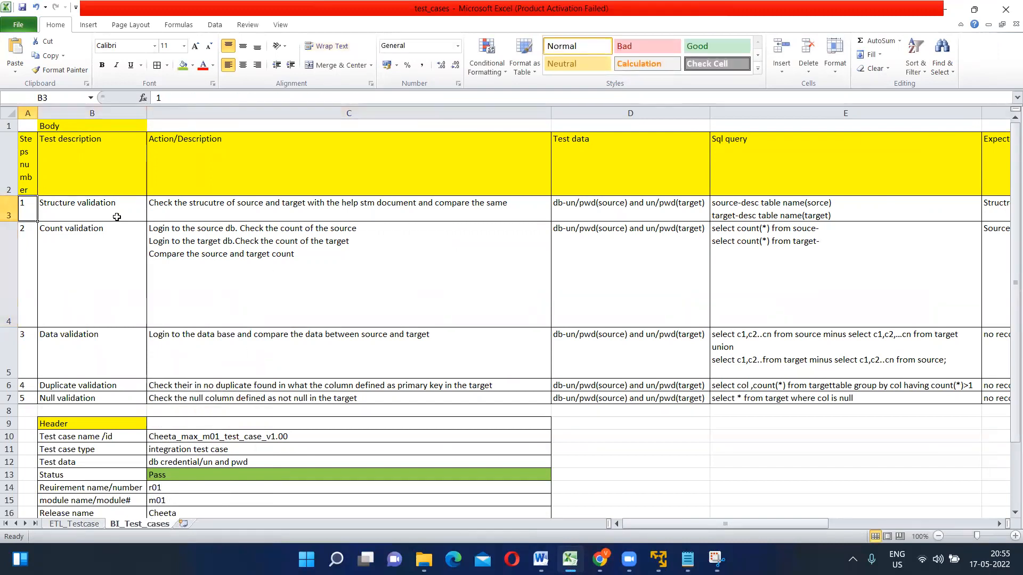
click(117, 217)
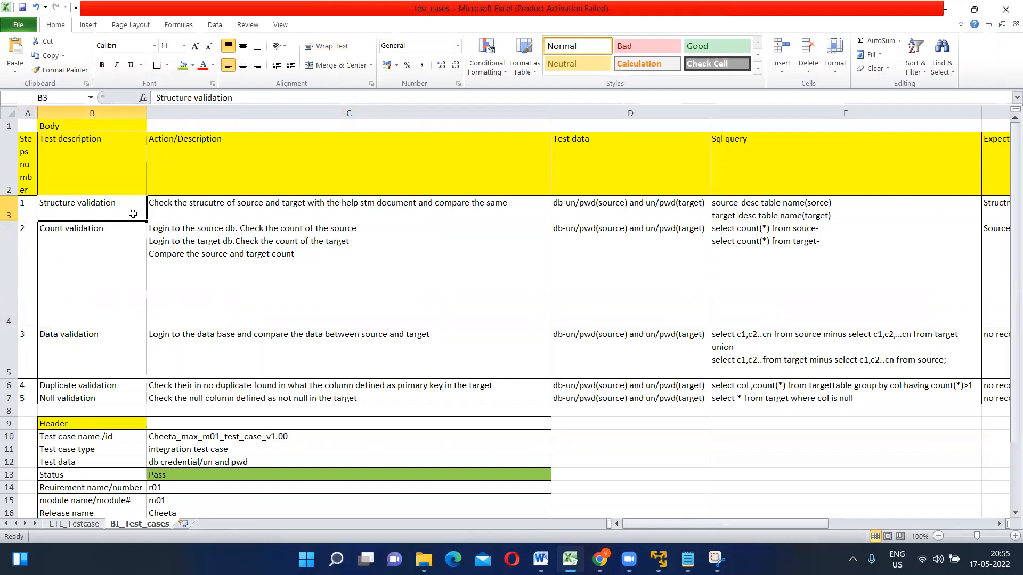
text(UI va)
key(BackSpace)
key(BackSpace)
key(BackSpace)
key(BackSpace)
text(I validtion)
key(BackSpace)
key(BackSpace)
key(BackSpace)
key(BackSpace)
text(ation)
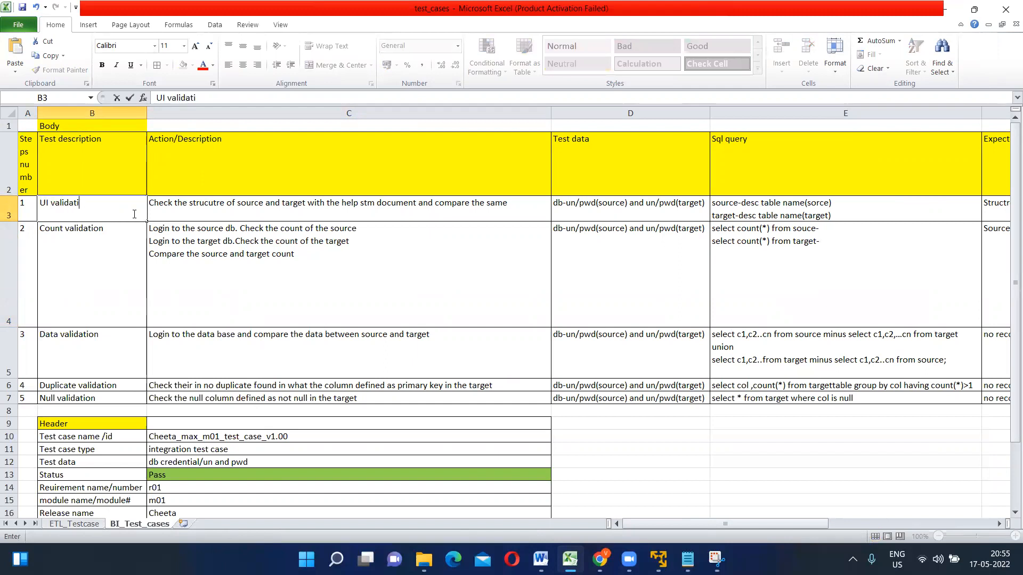
key(Tab)
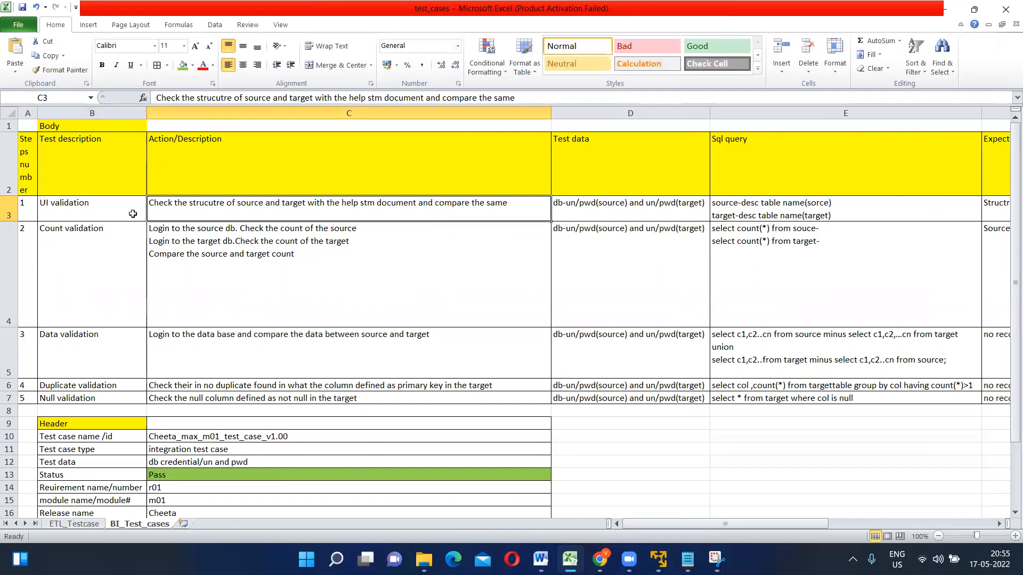
Set step 1's action to open the report and compare it with the BRD, with n/a test data and query.
text(Open the)
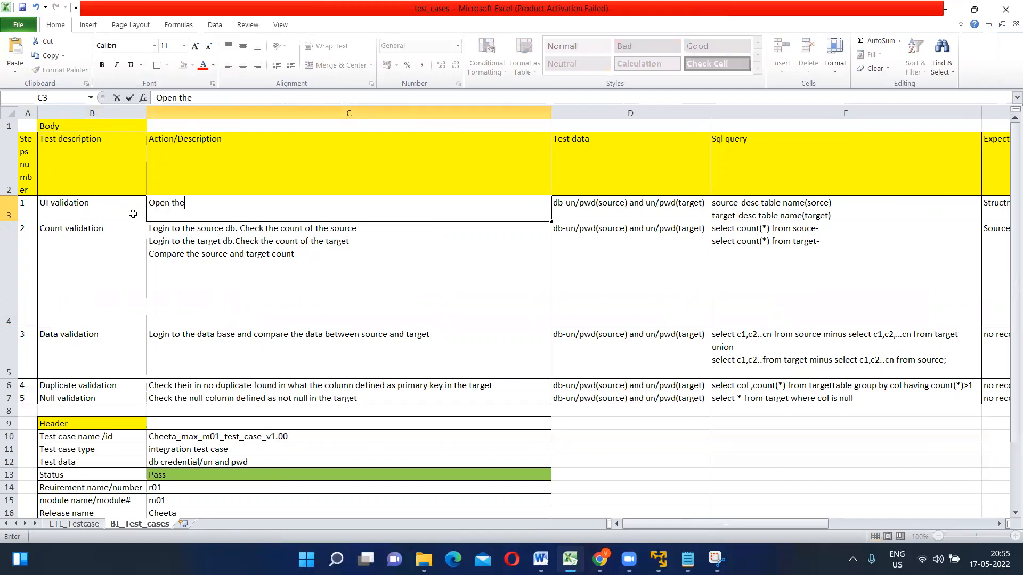
text( report and validate the report)
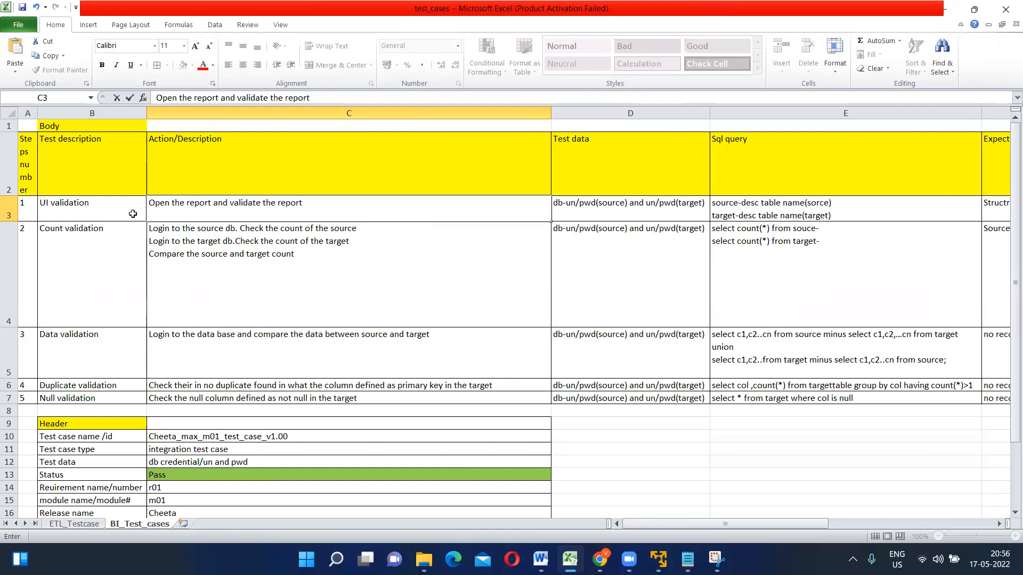
text( by comparing it with the BRD)
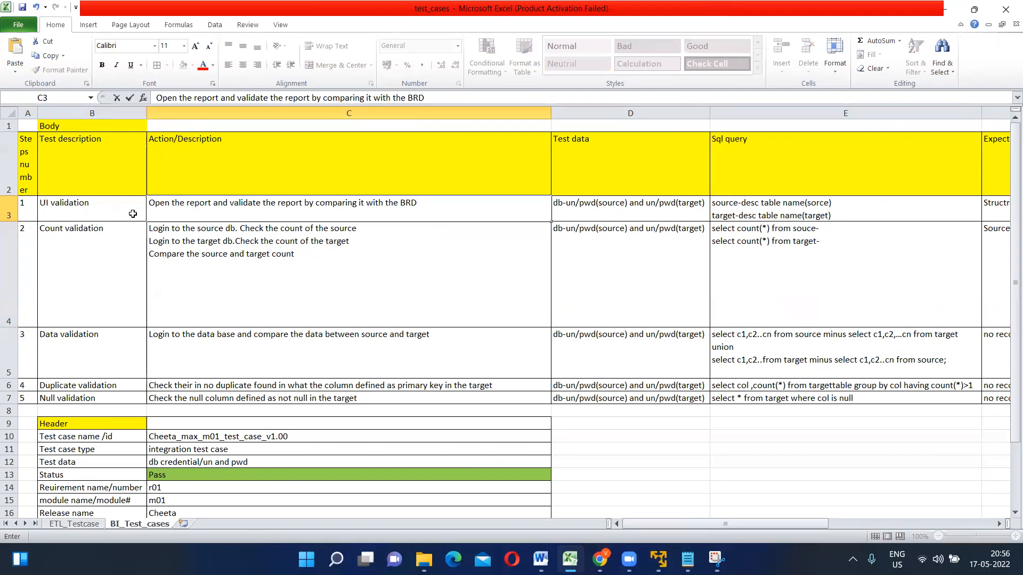
key(Tab)
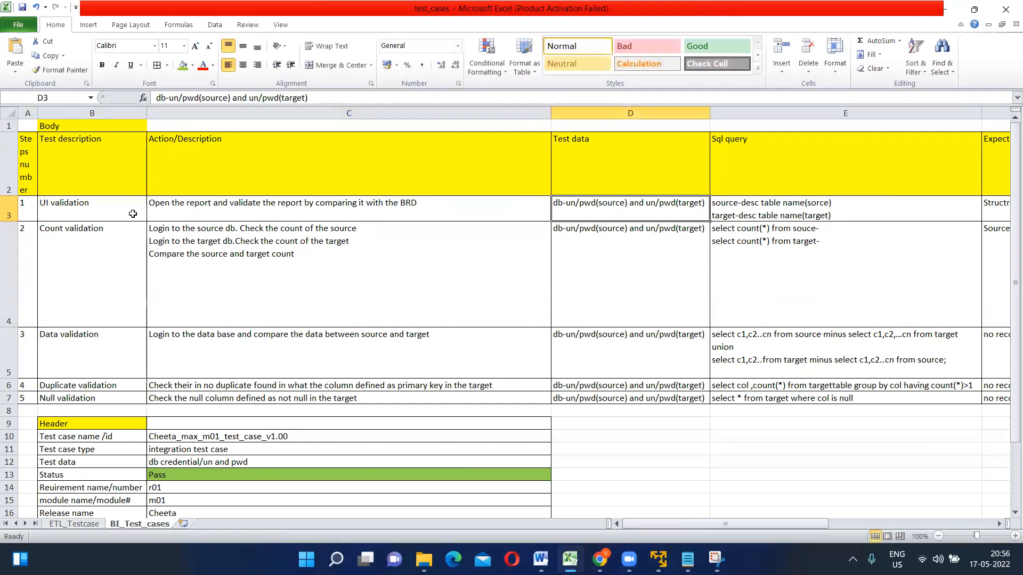
text(n/a)
key(Tab)
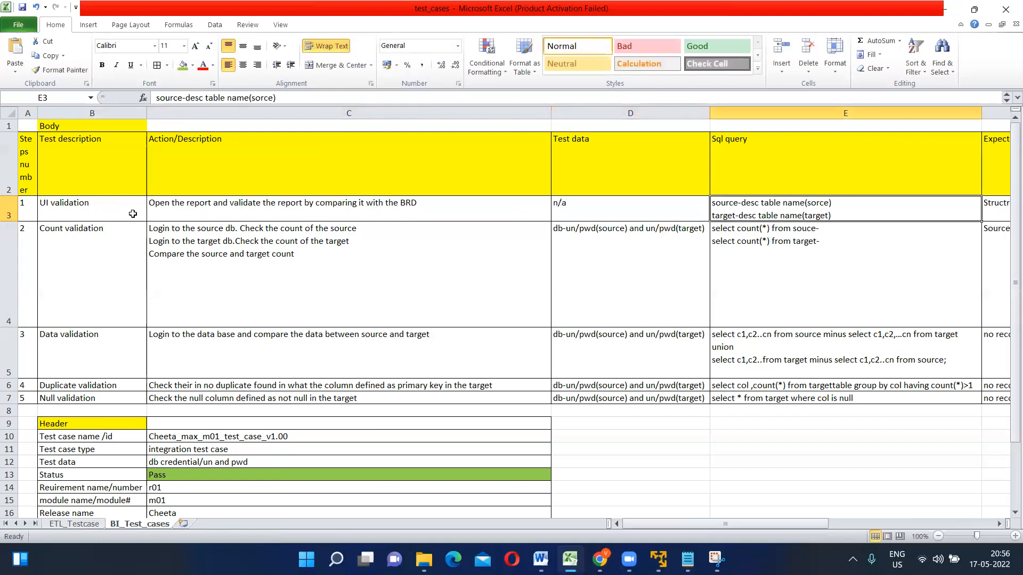
text(n/a)
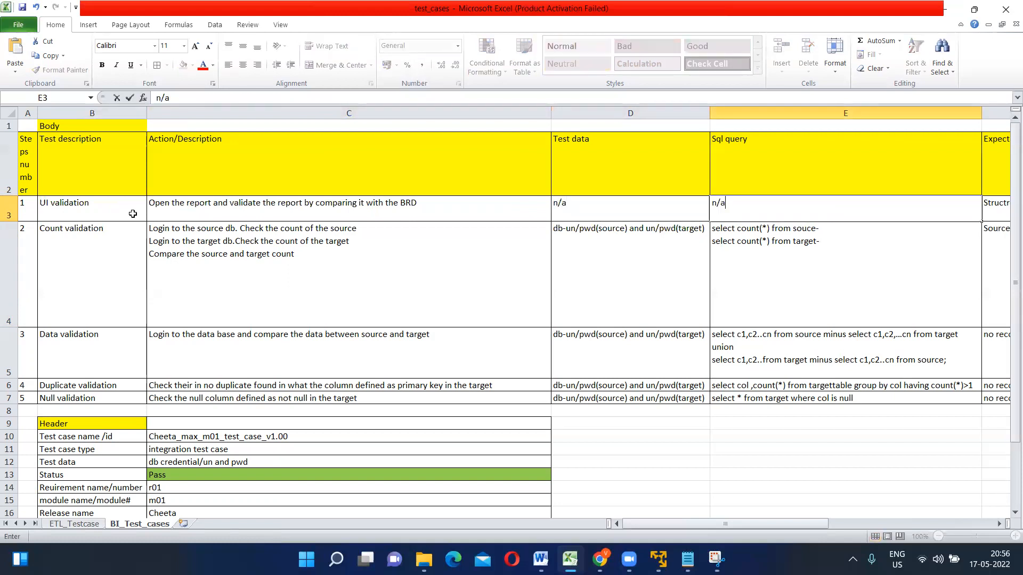
key(Tab)
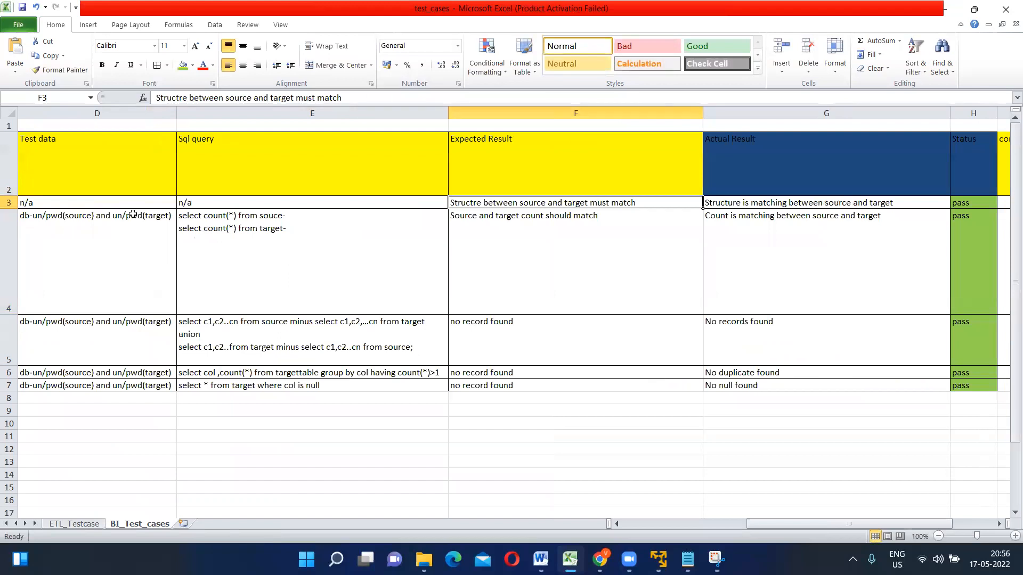
Expect matching BI report and BRD content for step 1, then clear Actual Result and Status for steps 1–5.
text(All the co)
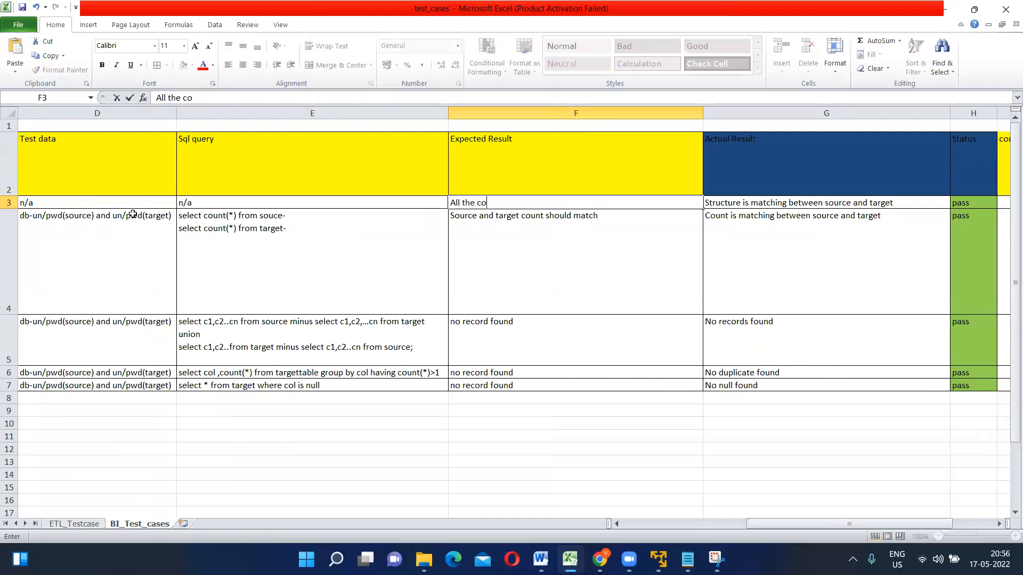
text(ntent in the bi report and the)
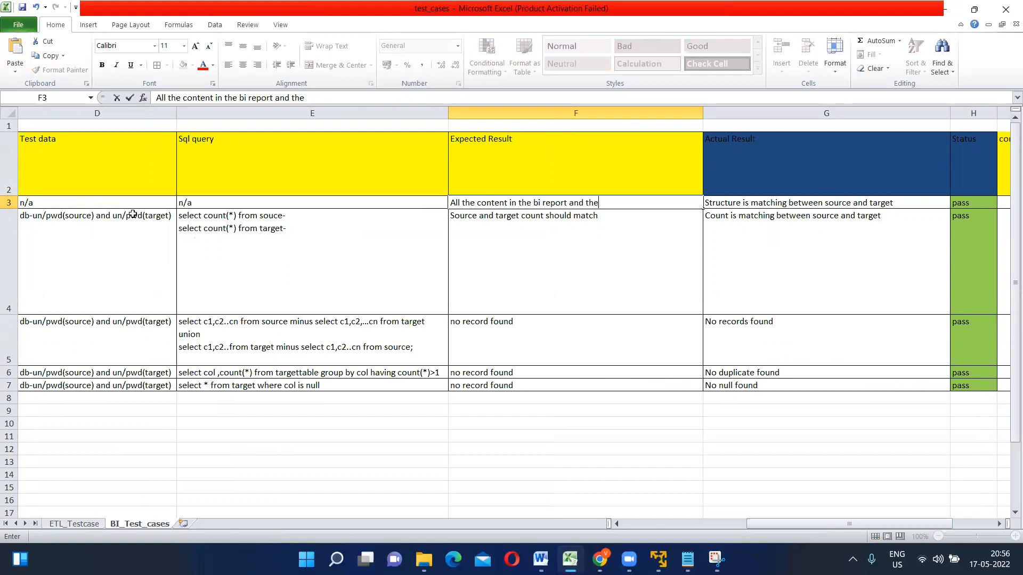
text( brd should be matching)
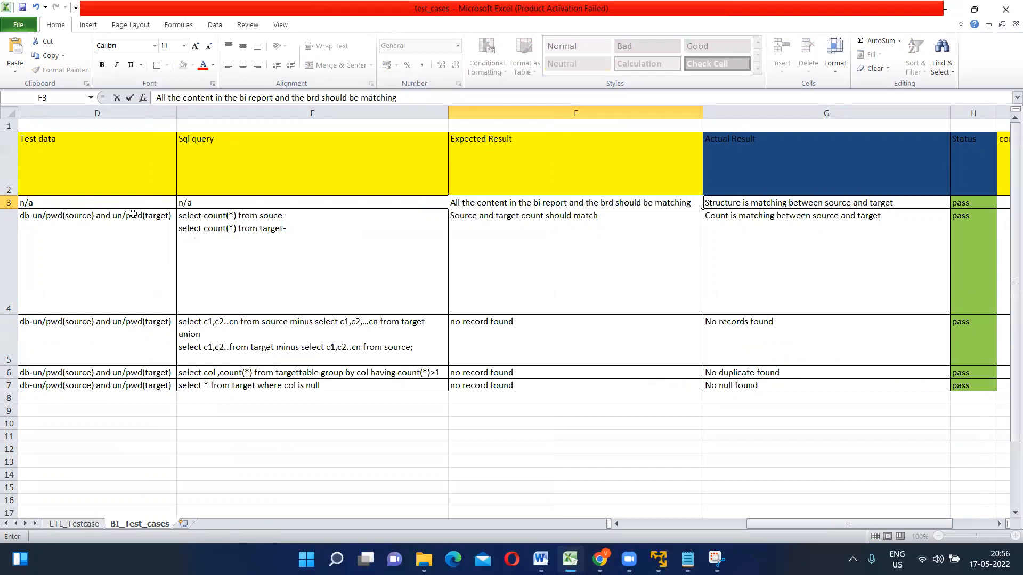
key(Tab)
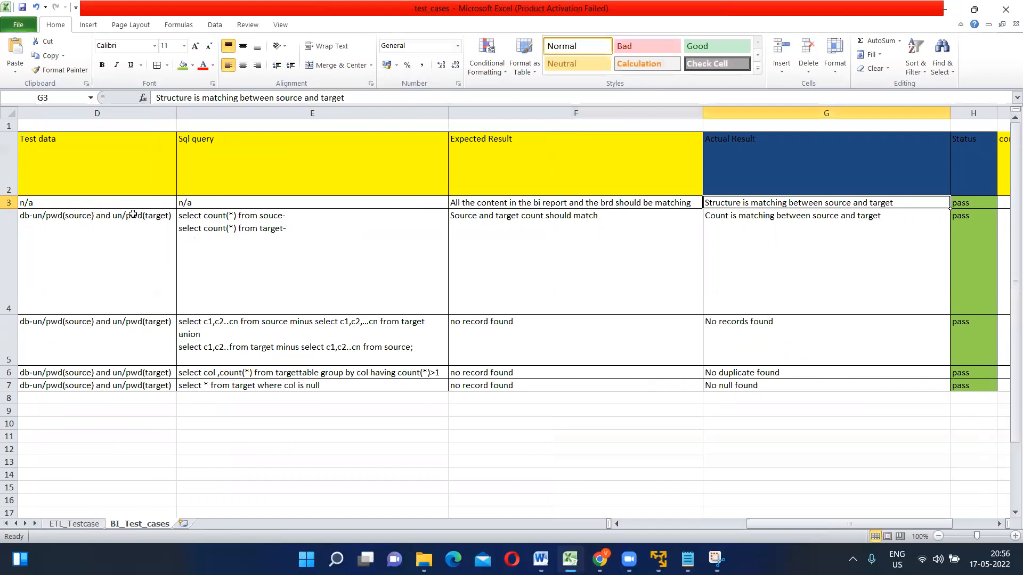
key(shift+Down)
key(shift+Down)
key(shift+Down)
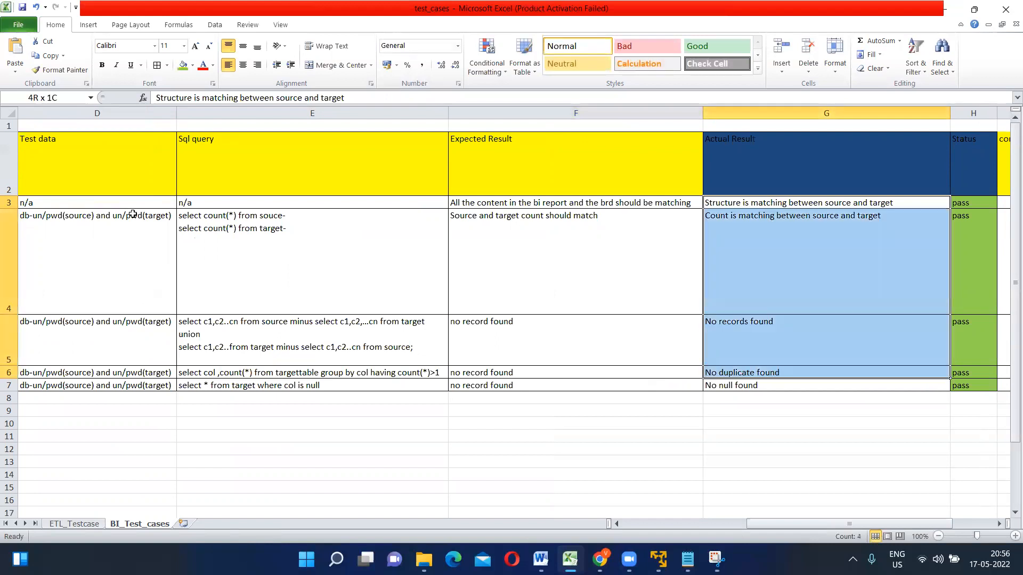
key(shift+Right)
key(shift+Right)
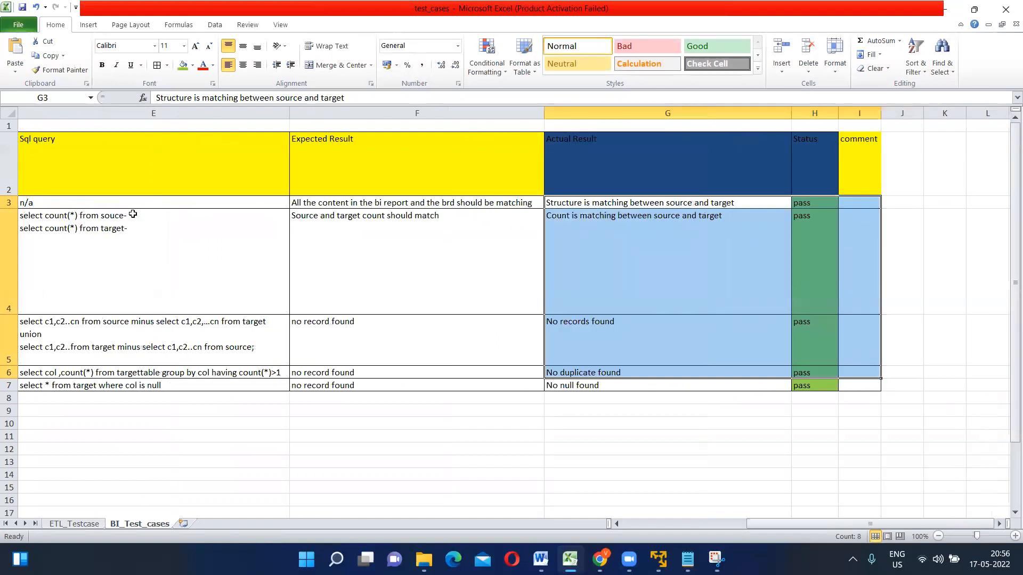
key(Delete)
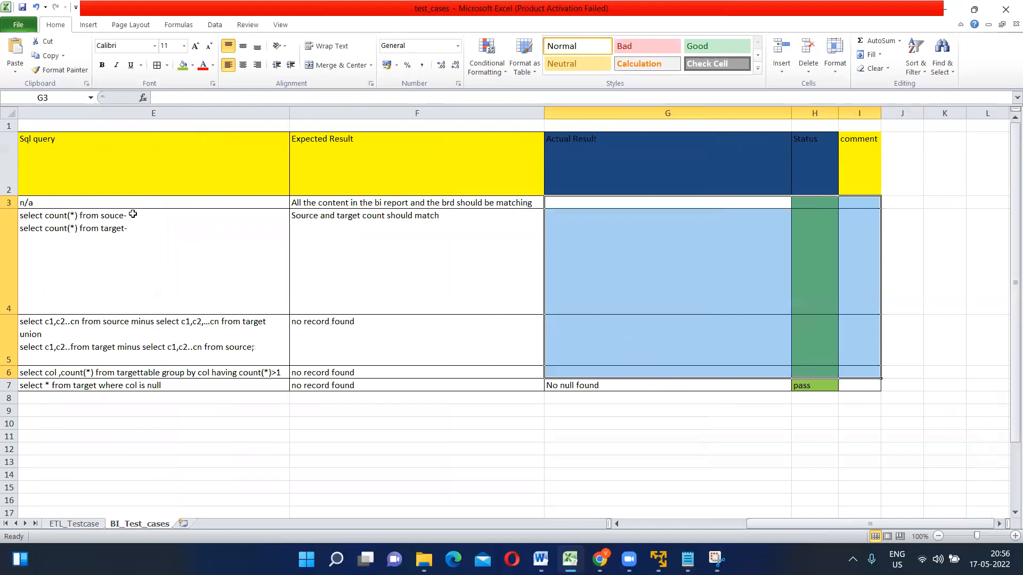
click(591, 384)
key(shift+Right)
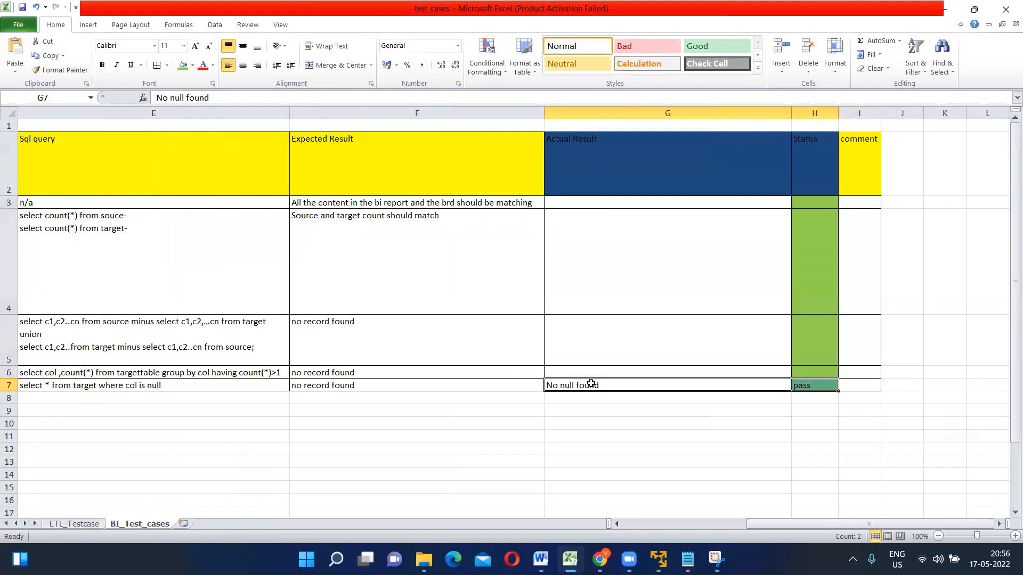
key(Delete)
click(428, 203)
key(Left)
key(Left)
key(Left)
key(Left)
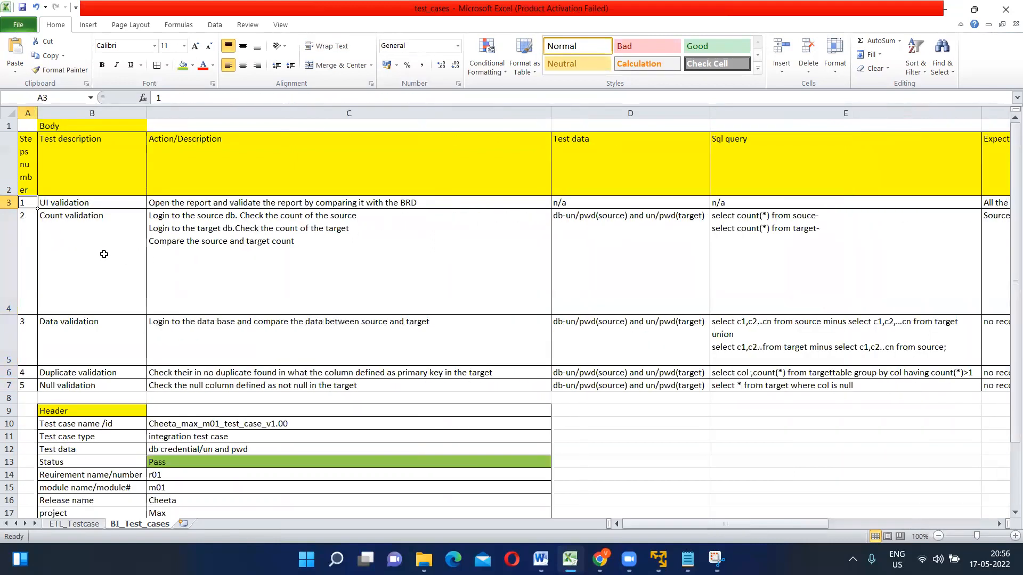
Replace the Count validation description in B4 with 'Functionality validtion-Export functionality'.
click(96, 219)
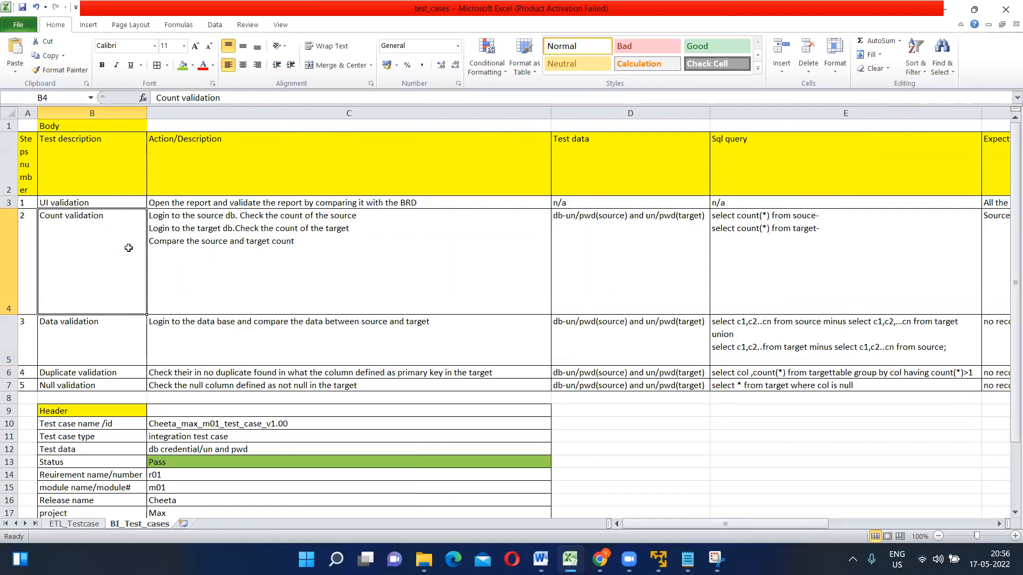
text(Functio)
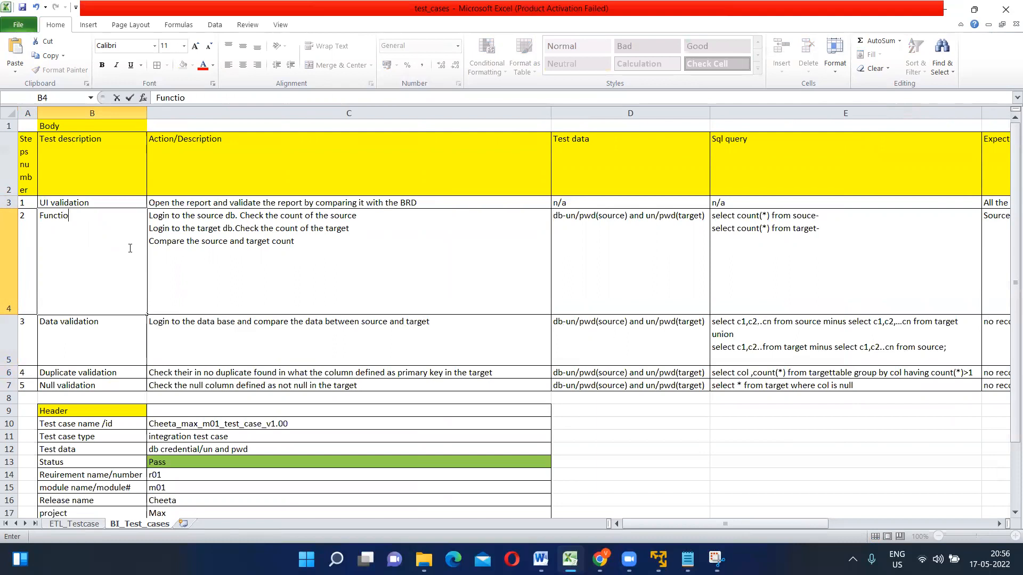
text(nality validtion)
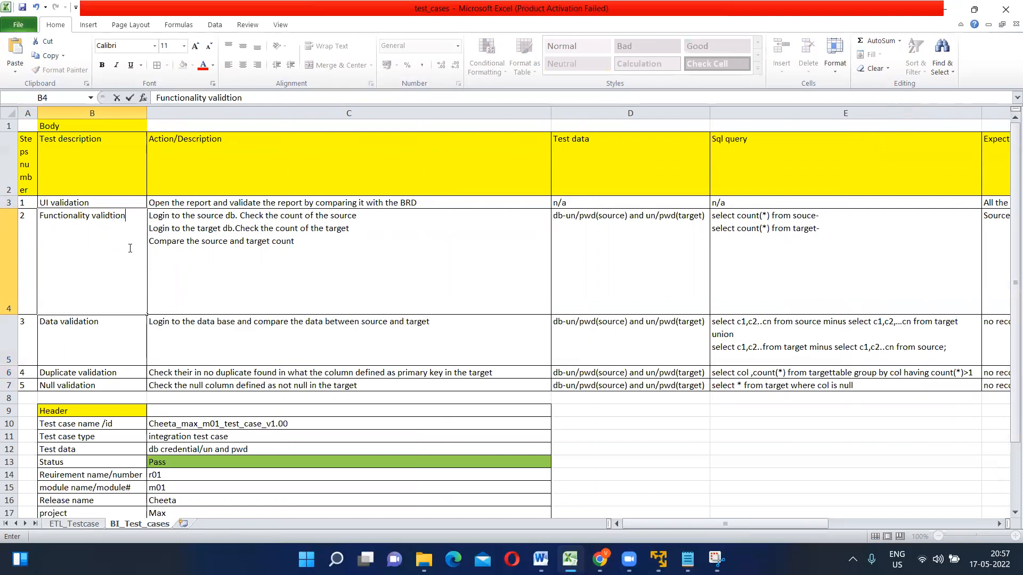
key(Tab)
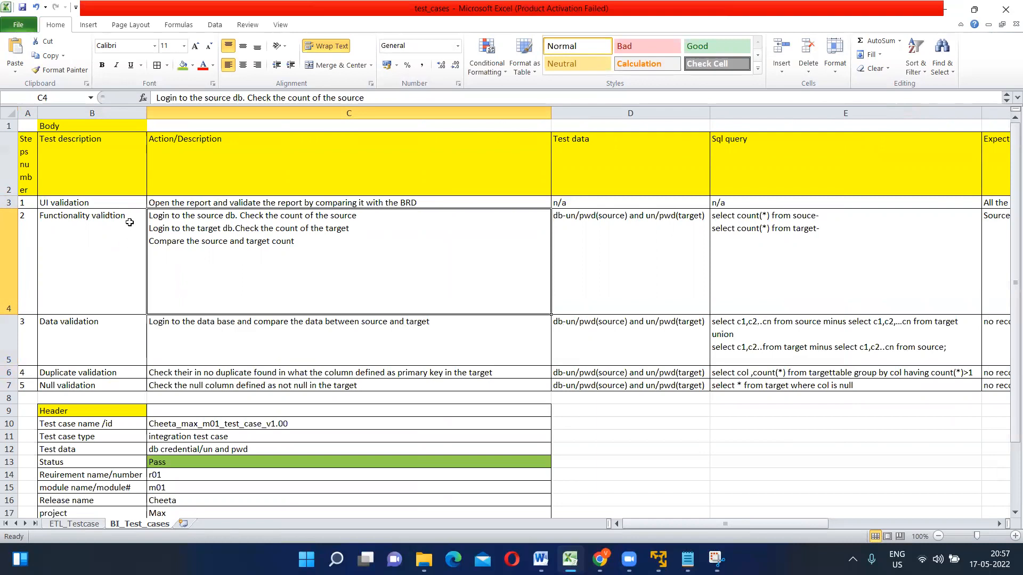
click(129, 222)
double_click(128, 219)
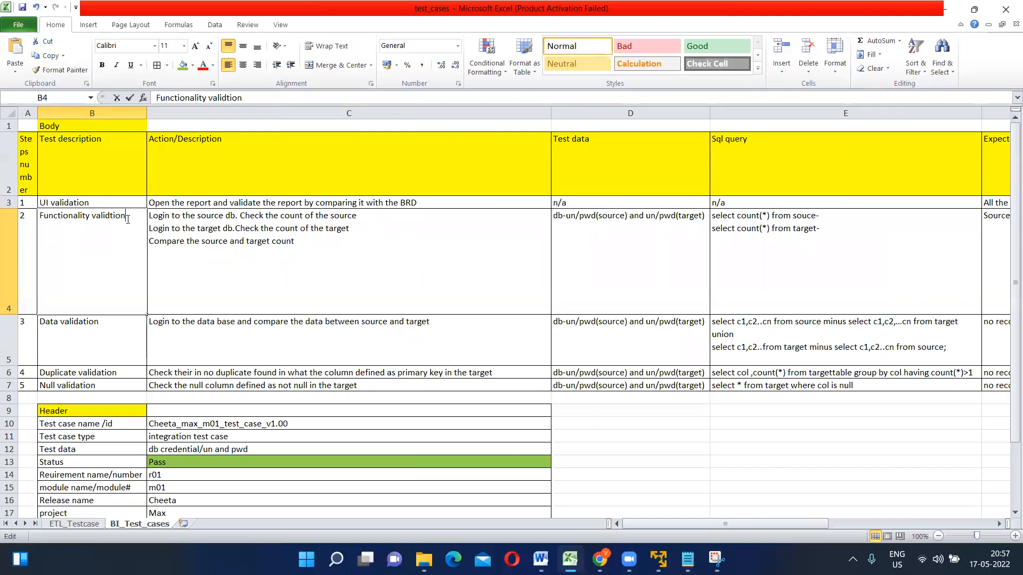
text(-)
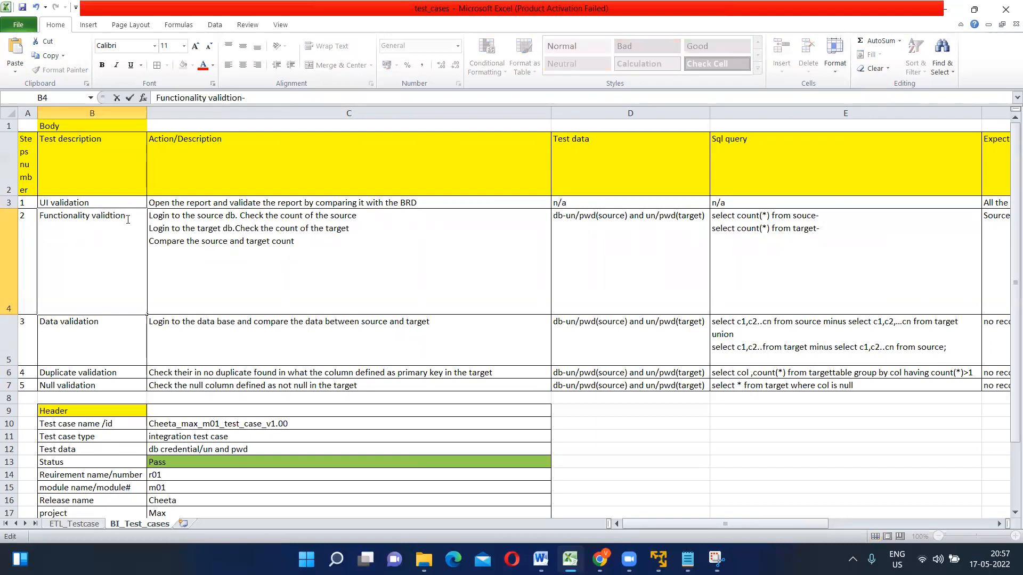
text(Expo)
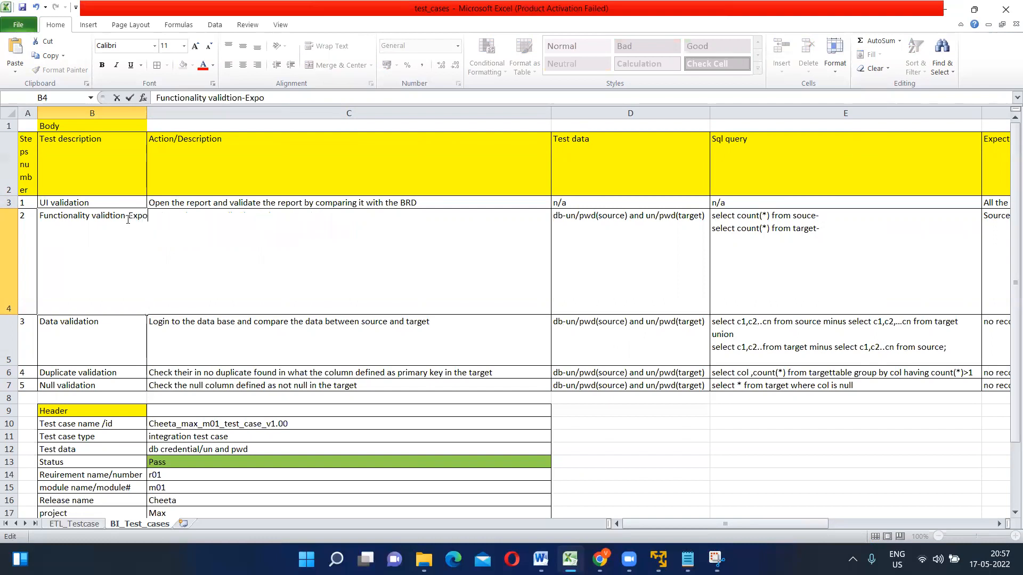
text(rt functionality)
key(Tab)
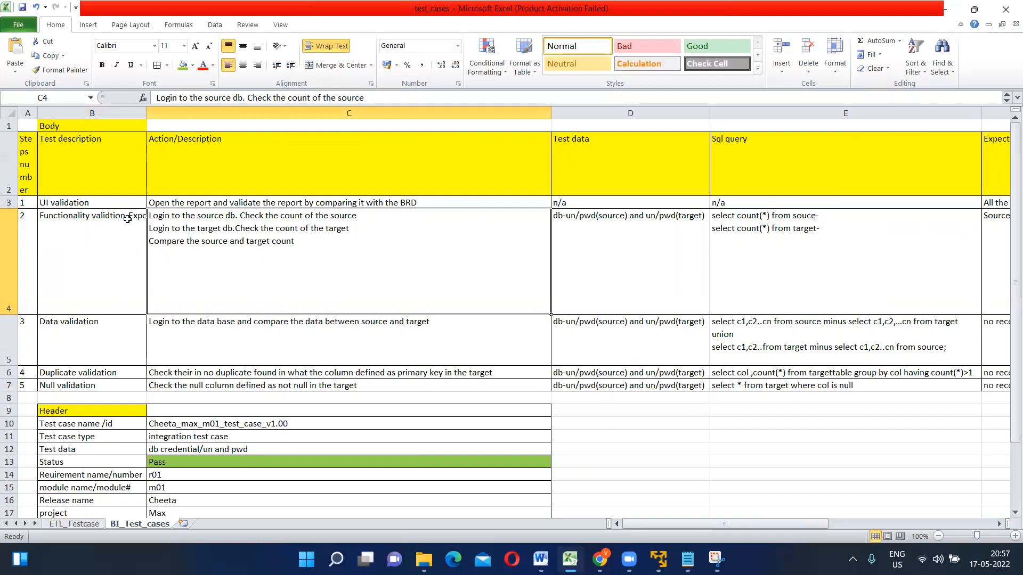
Autofit column B and set step 2's action to exporting the report to excel, pdf or html and checking it.
double_click(146, 113)
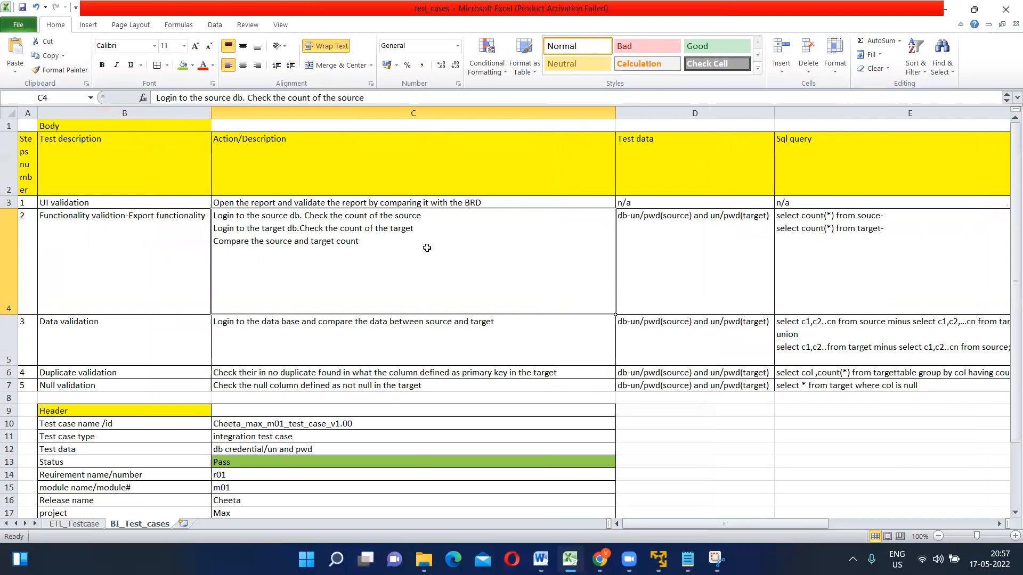
text(Expoet)
key(BackSpace)
key(BackSpace)
key(BackSpace)
text(r th)
key(BackSpace)
key(BackSpace)
key(BackSpace)
text(t the rpo)
key(BackSpace)
text(port in excel )
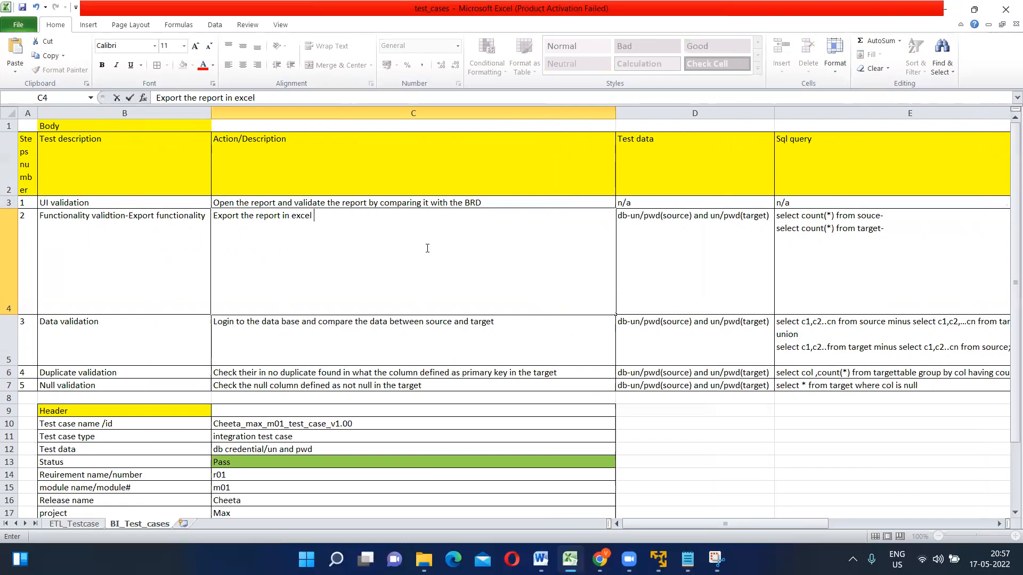
text(sheet of pdf or )
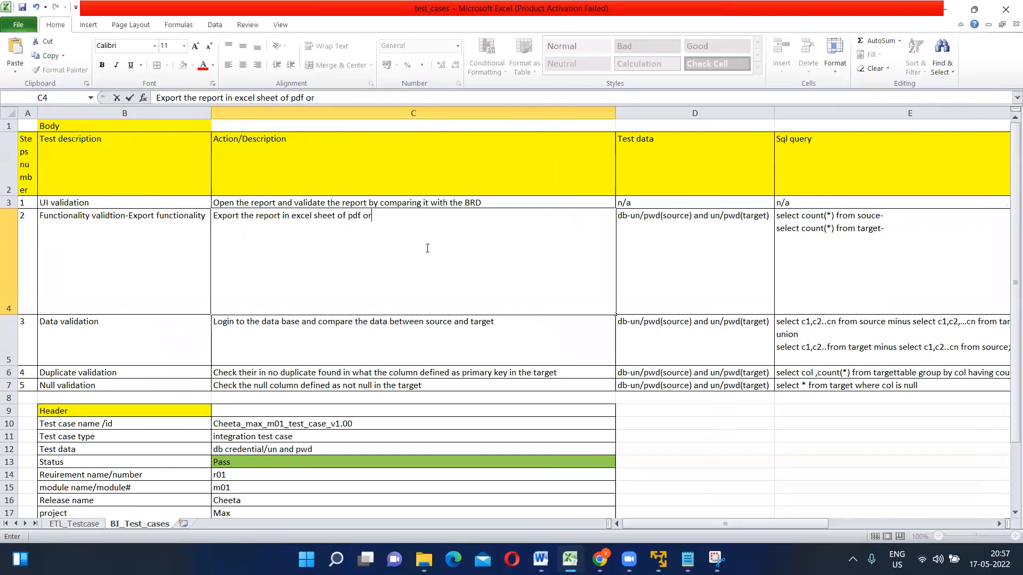
text(html ancd check the)
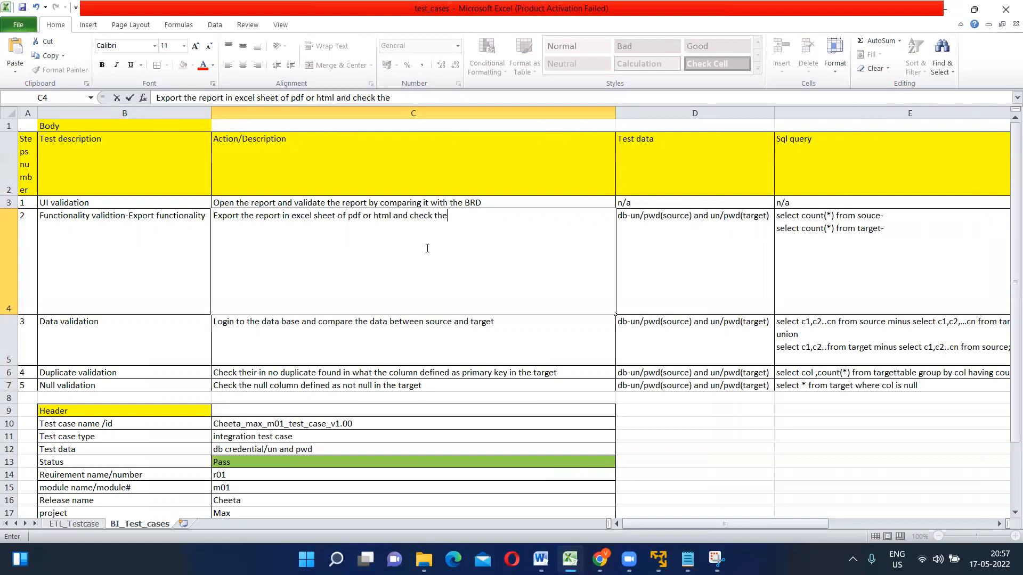
text( report is exported corr)
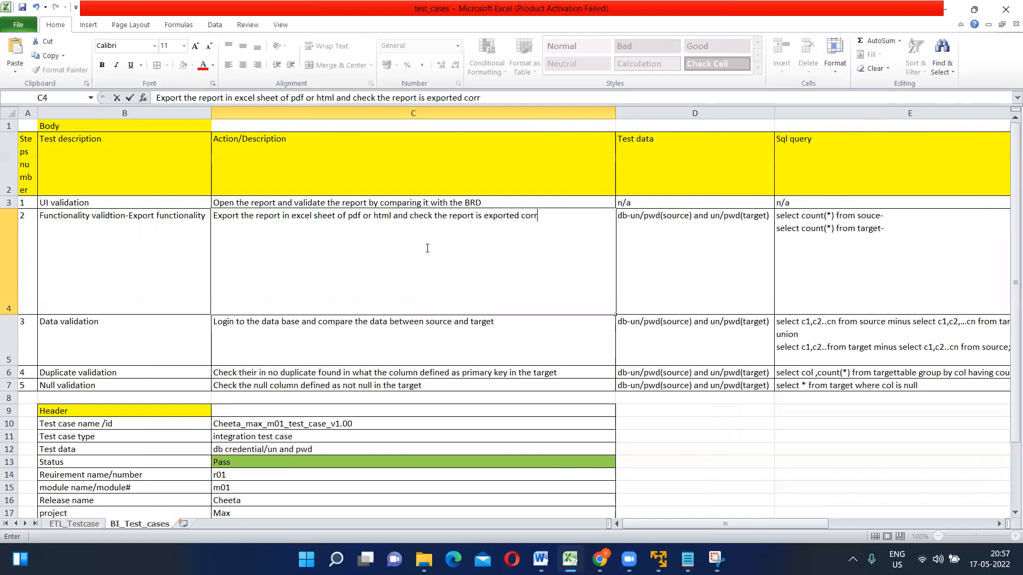
text(ect)
text(ly)
key(Tab)
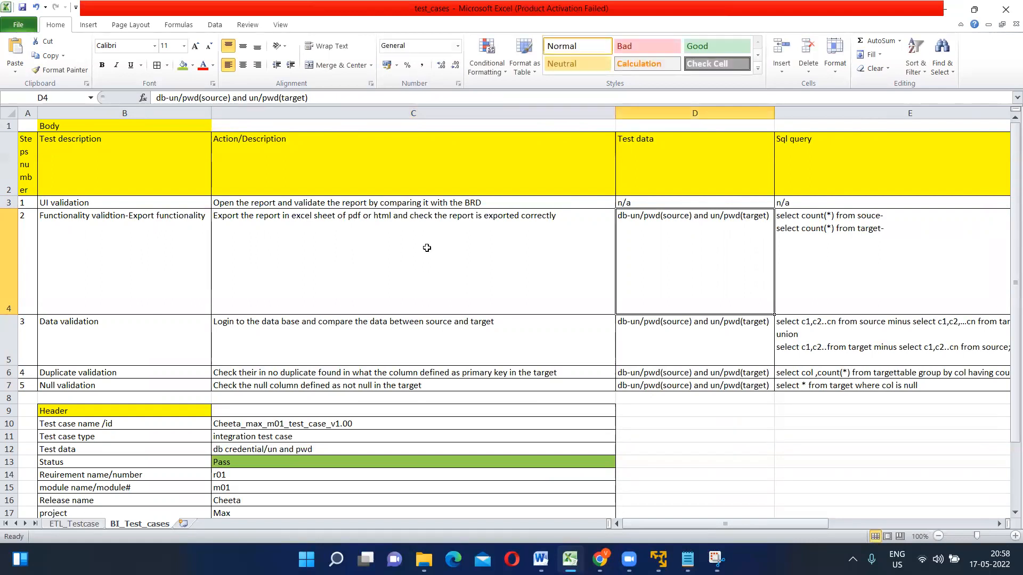
Give step 2 n/a test data and SQL query, expecting the report exported in the specific format.
text(n/a)
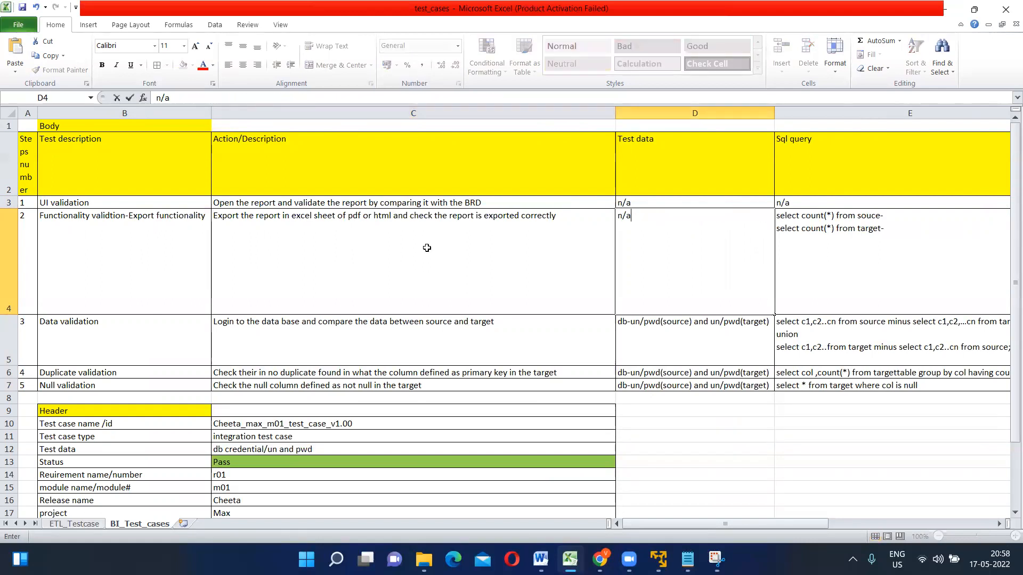
key(Tab)
text(n)
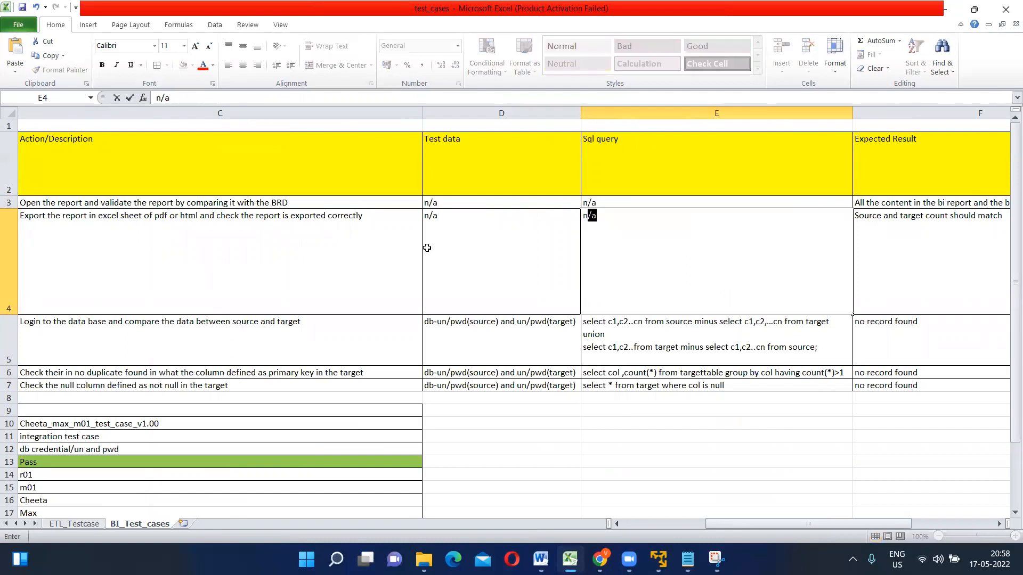
text(/a)
key(Tab)
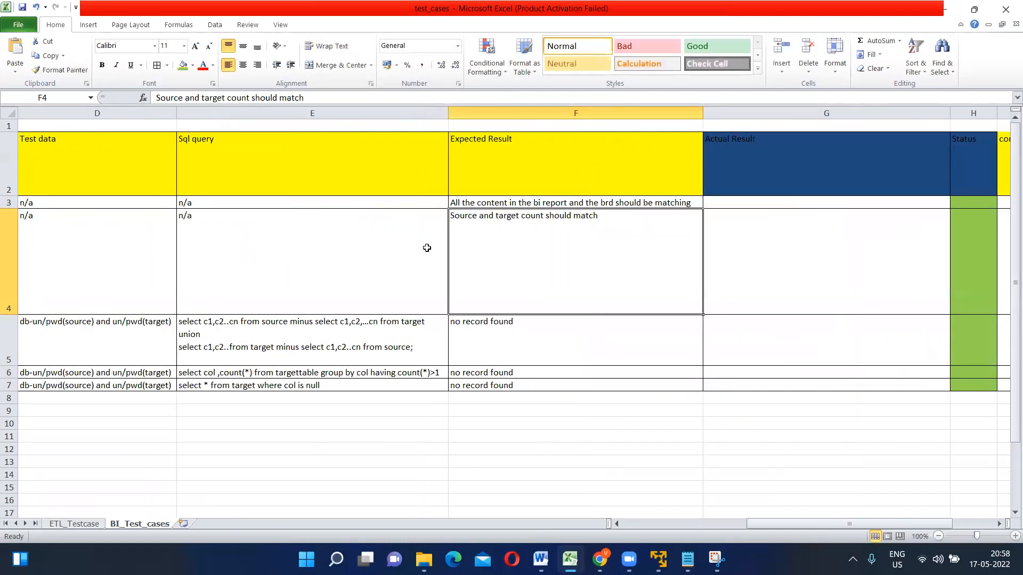
text(all)
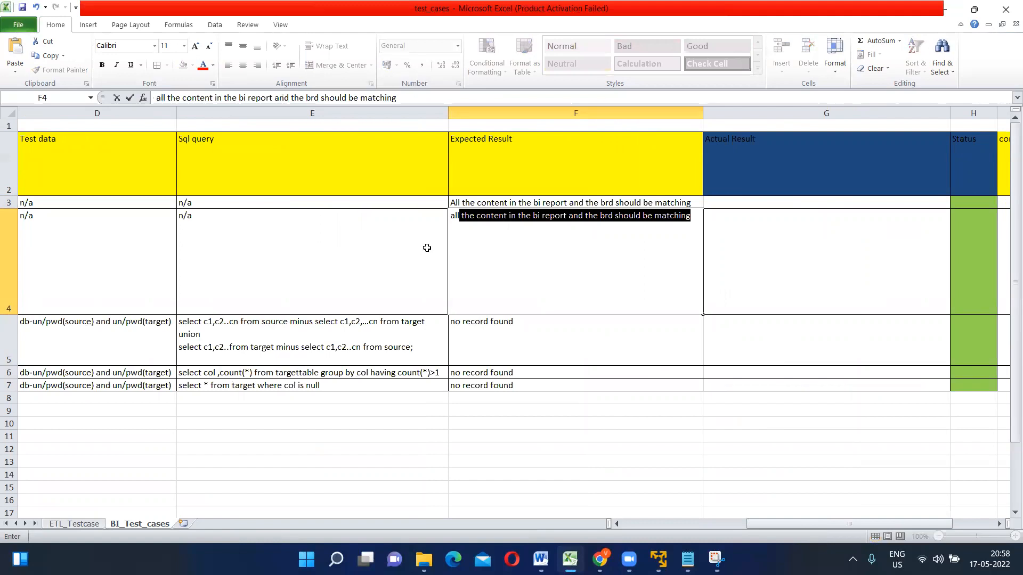
text( the report d)
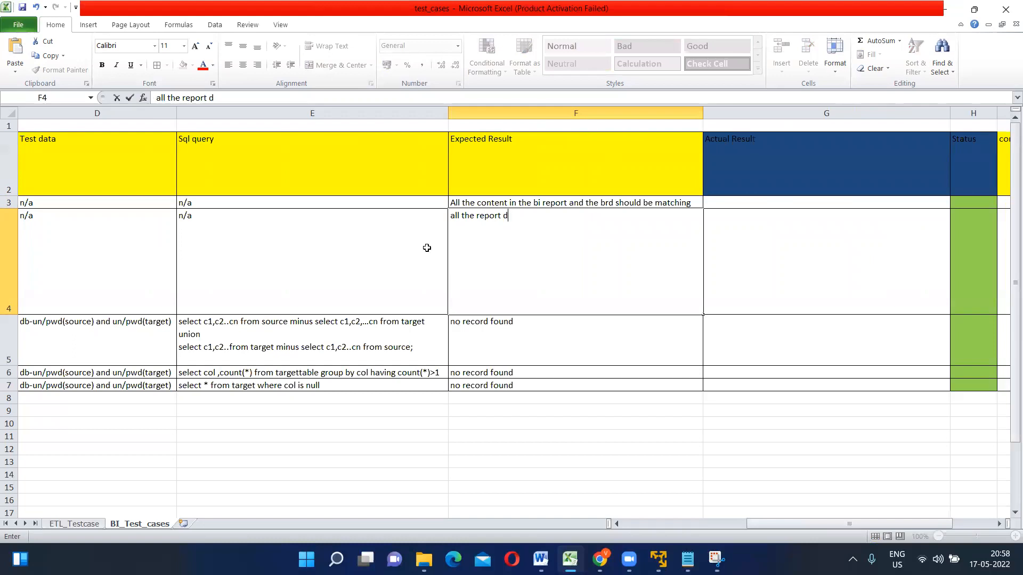
key(BackSpace)
text(should)
key(BackSpace)
text(d be e)
key(BackSpace)
text(exported in the s)
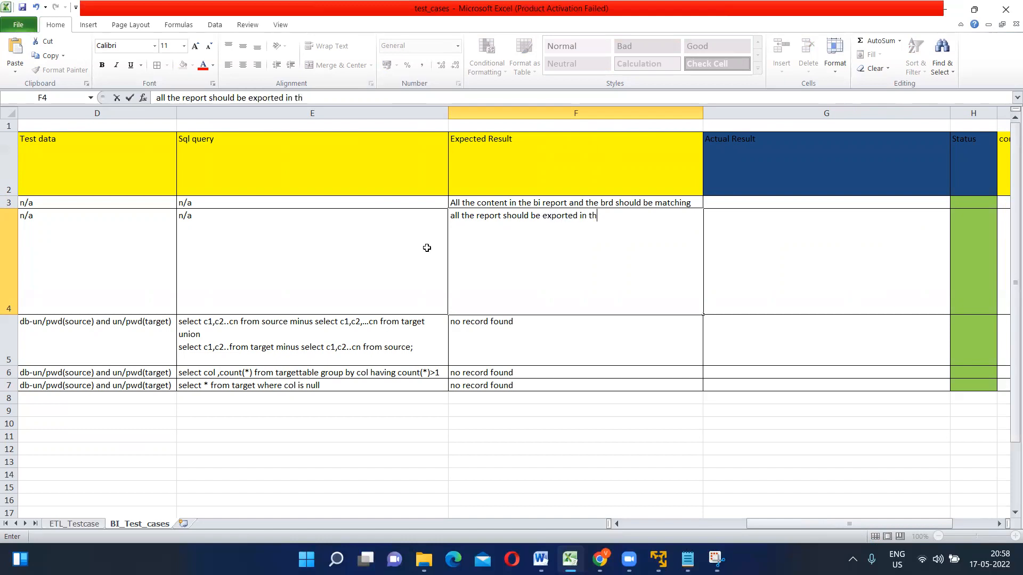
text(pecific format)
key(Tab)
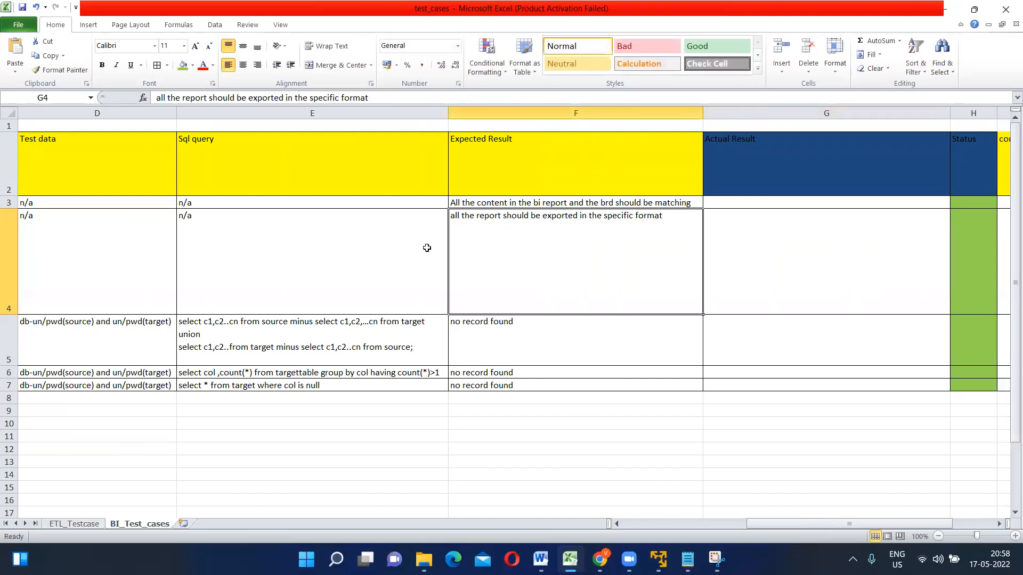
key(Home)
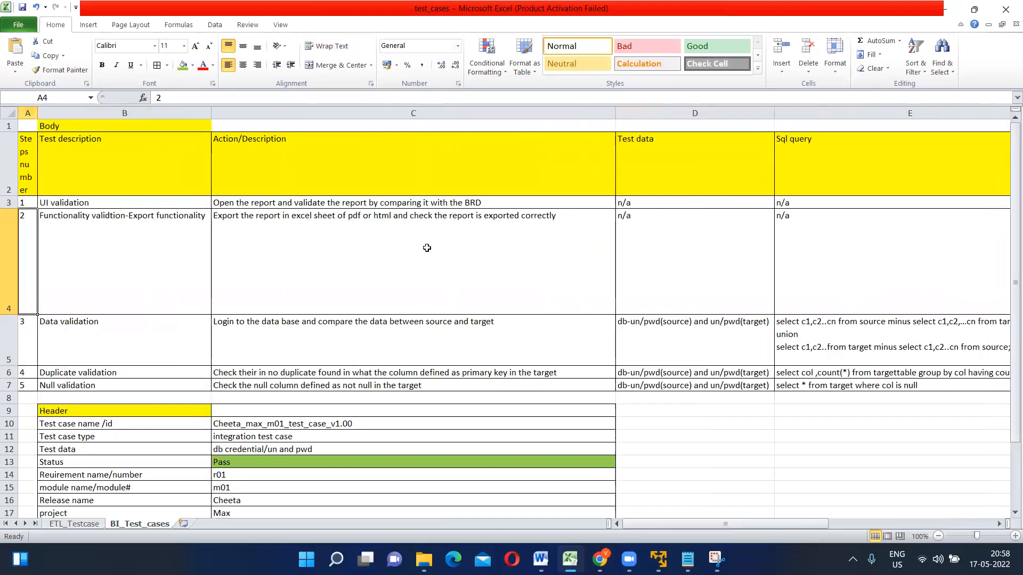
Change step 3's test description in B5 to 'Functionality-Drill up and Drill Down'.
key(Down)
key(Right)
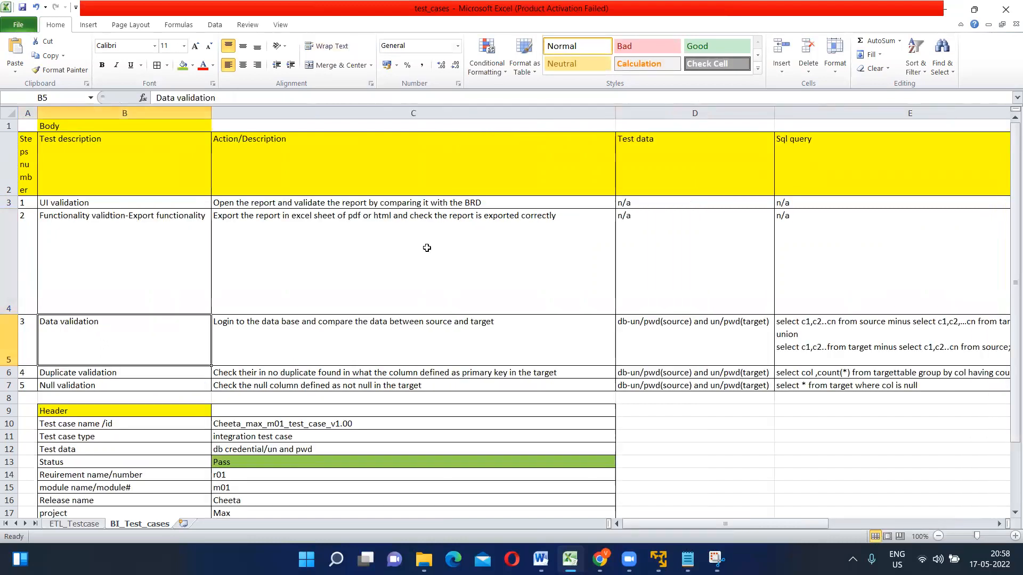
text(Functionality va)
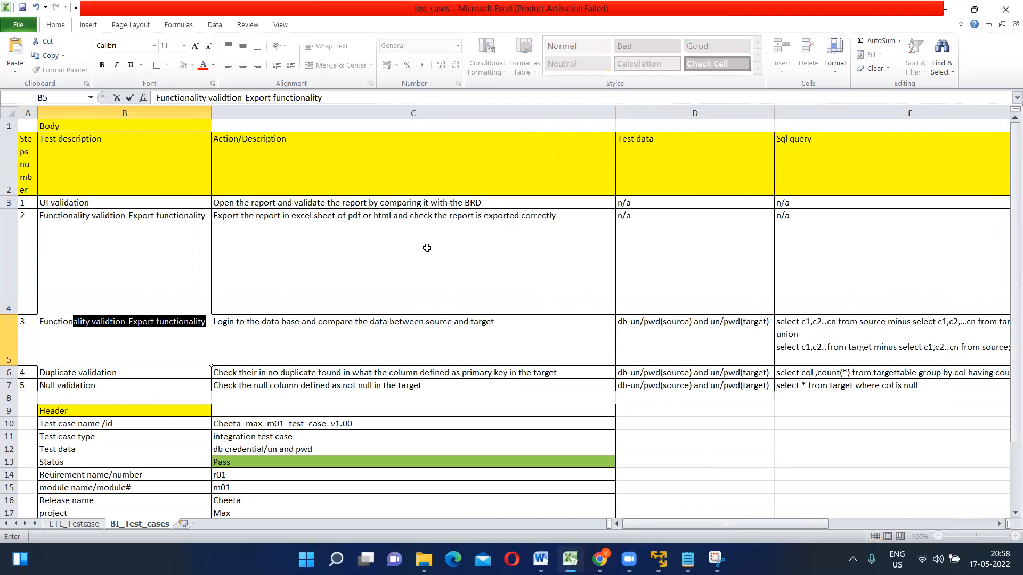
text(l)
key(BackSpace)
key(BackSpace)
key(BackSpace)
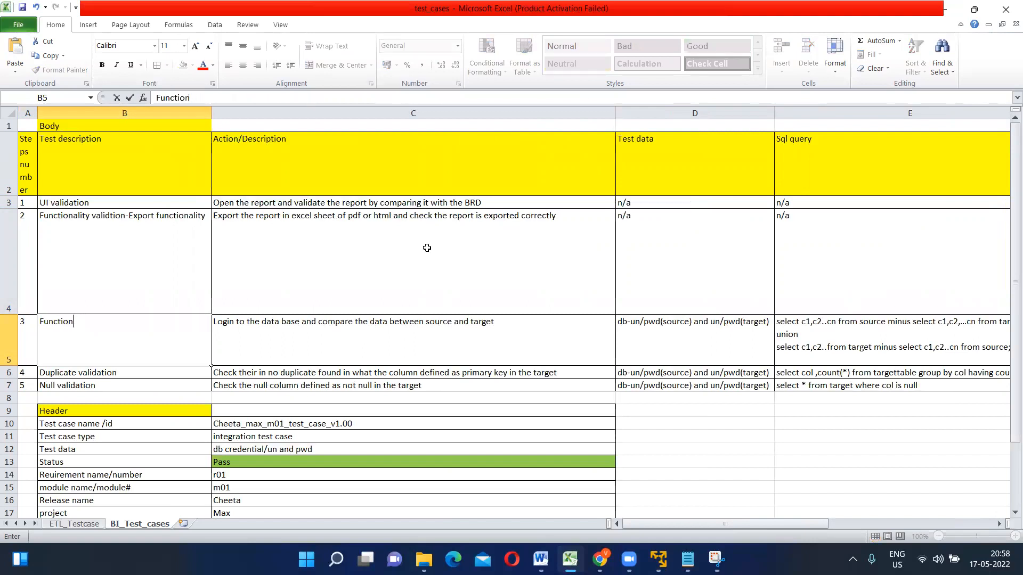
text(ality)
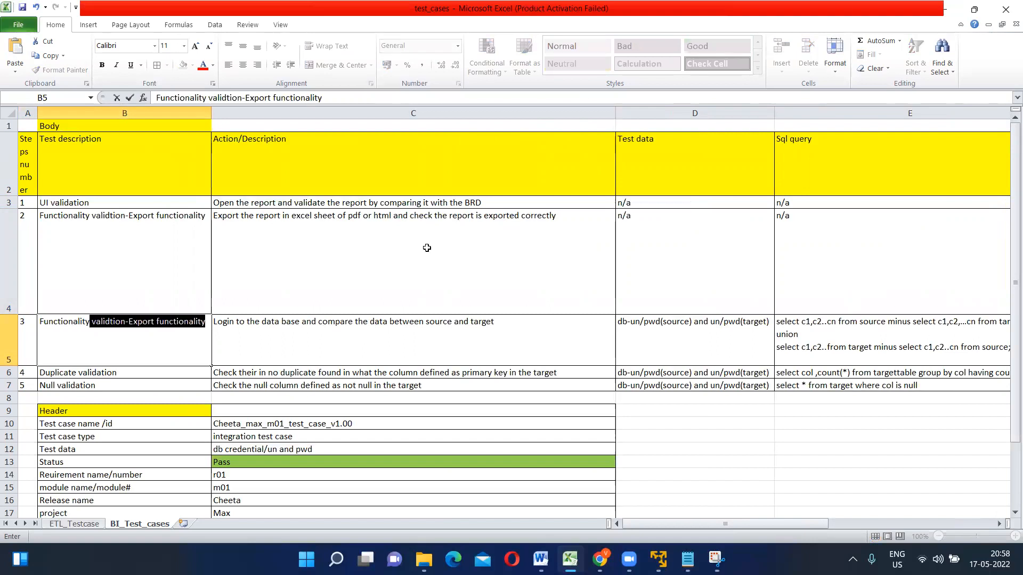
text(-D)
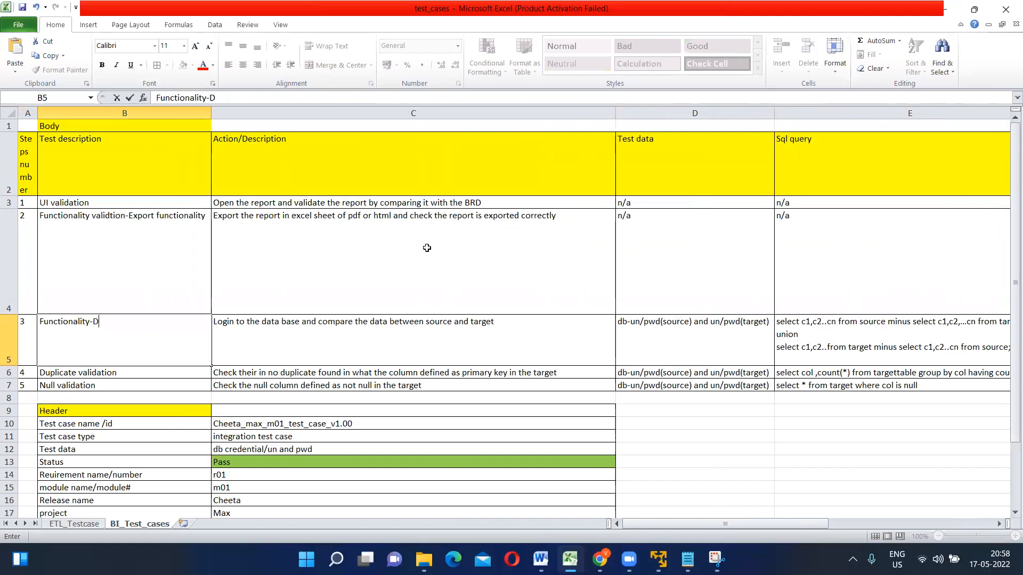
text(rill up and Drill Down)
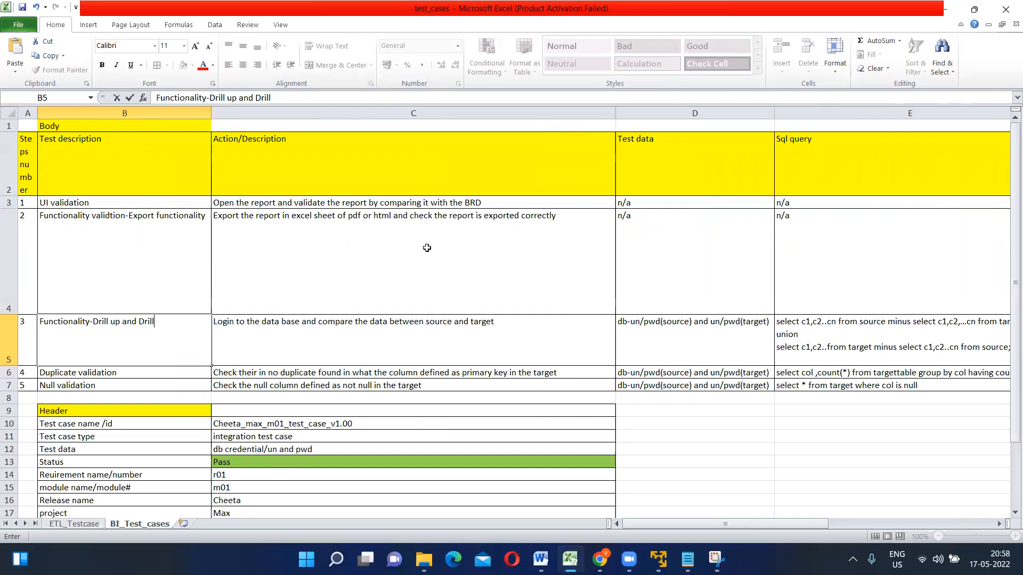
key(Tab)
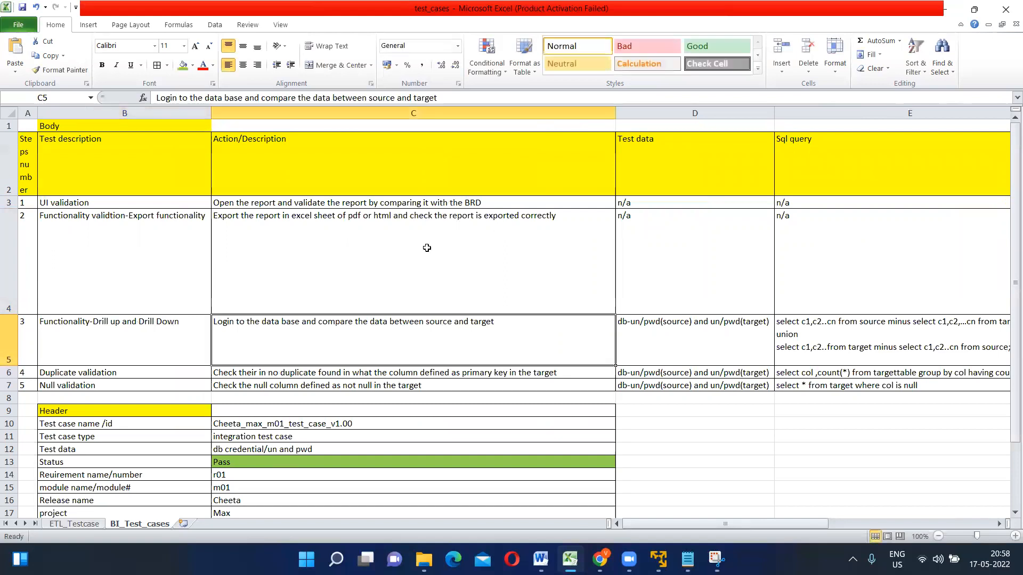
Write step 3's action: drill from the main report to the sub report by click, working properly.
text(D)
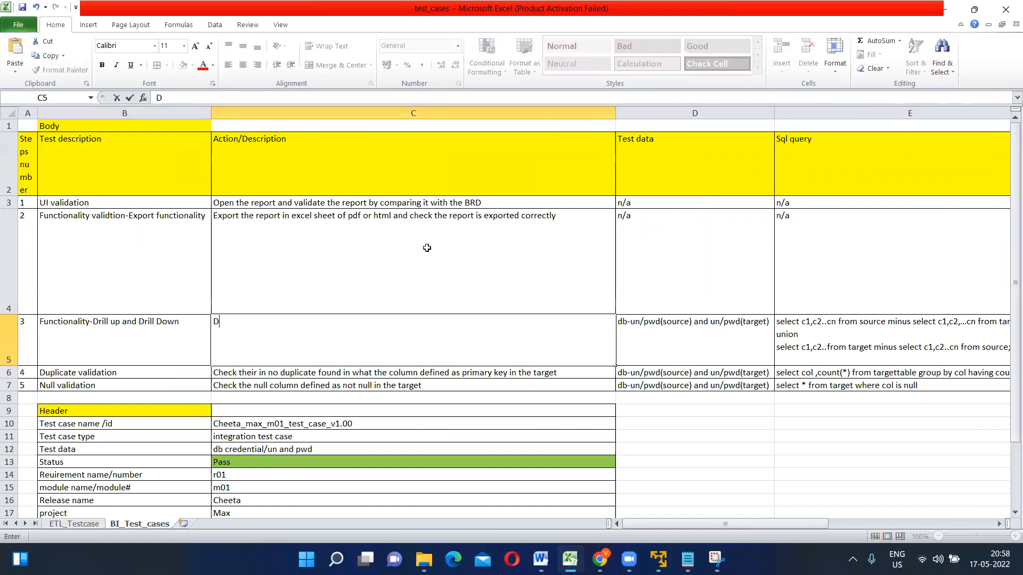
text(rill up and drill down of )
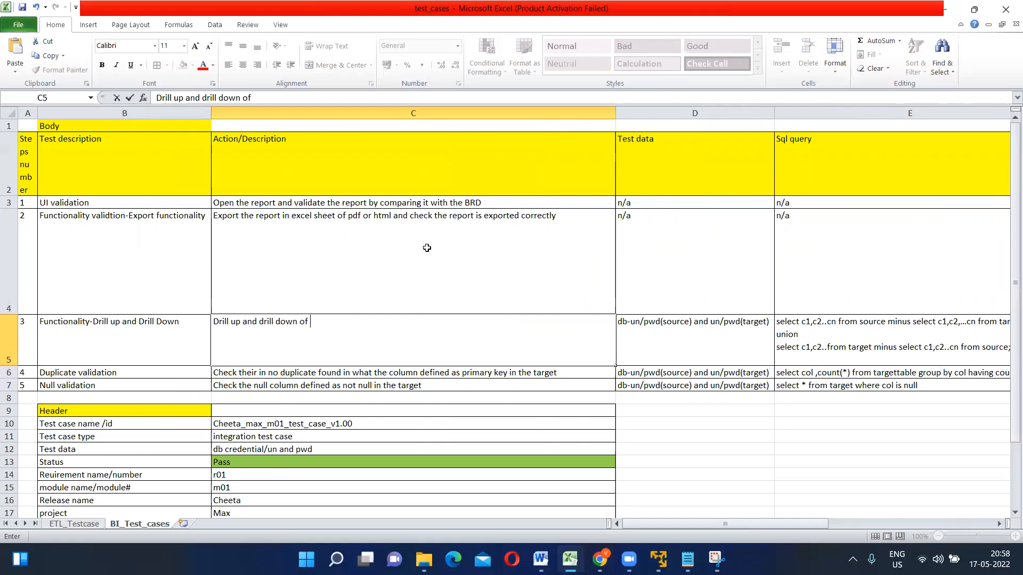
text(the main report)
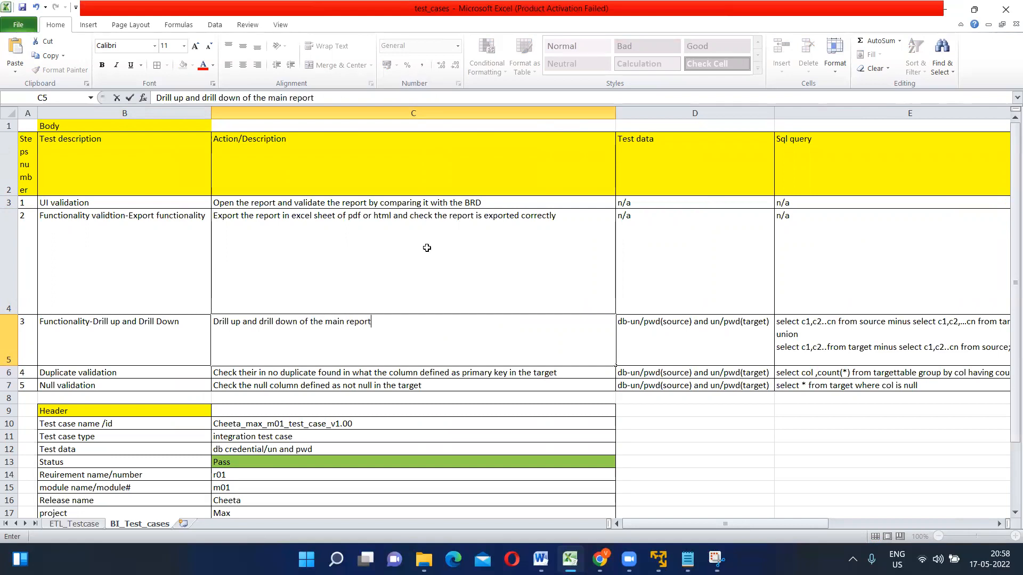
text( to the sub report)
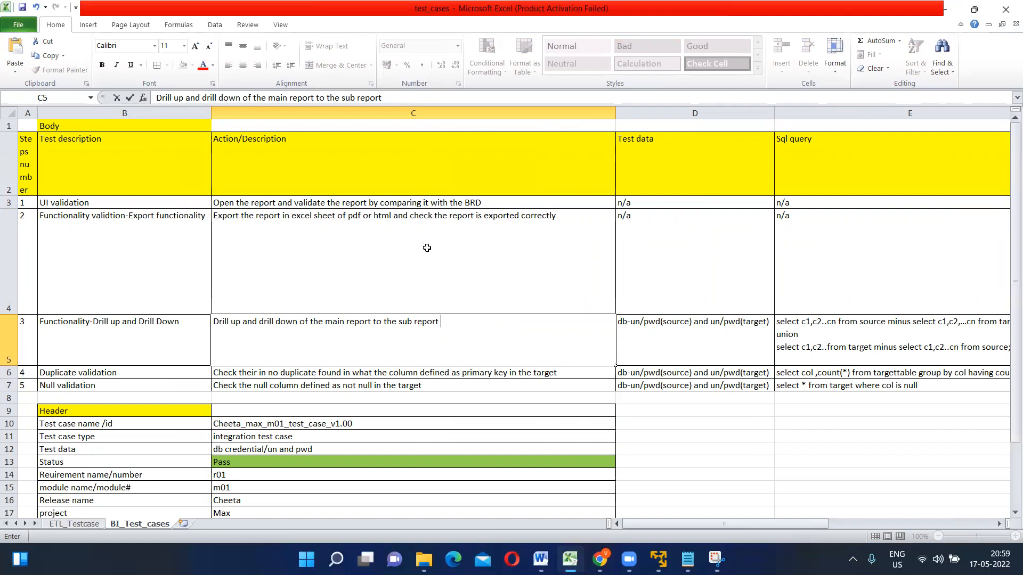
text(by click on the su)
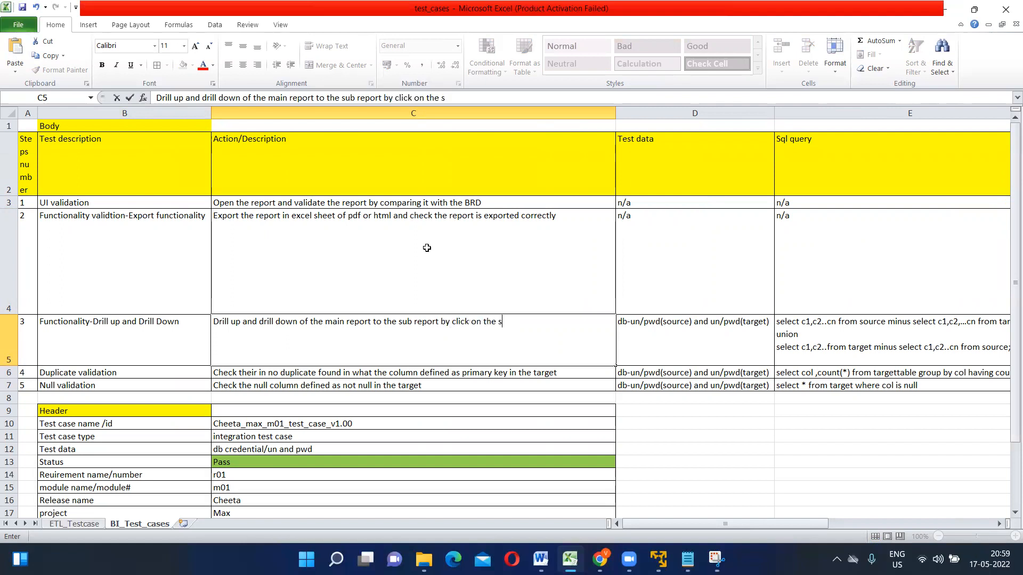
text( sub report shoul db)
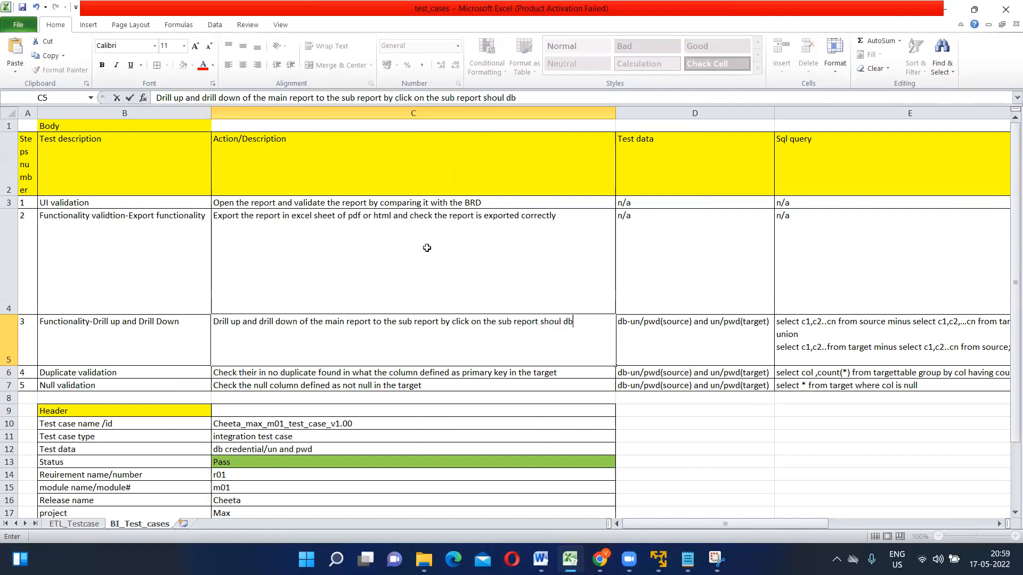
key(BackSpace)
key(BackSpace)
text(d be working properly)
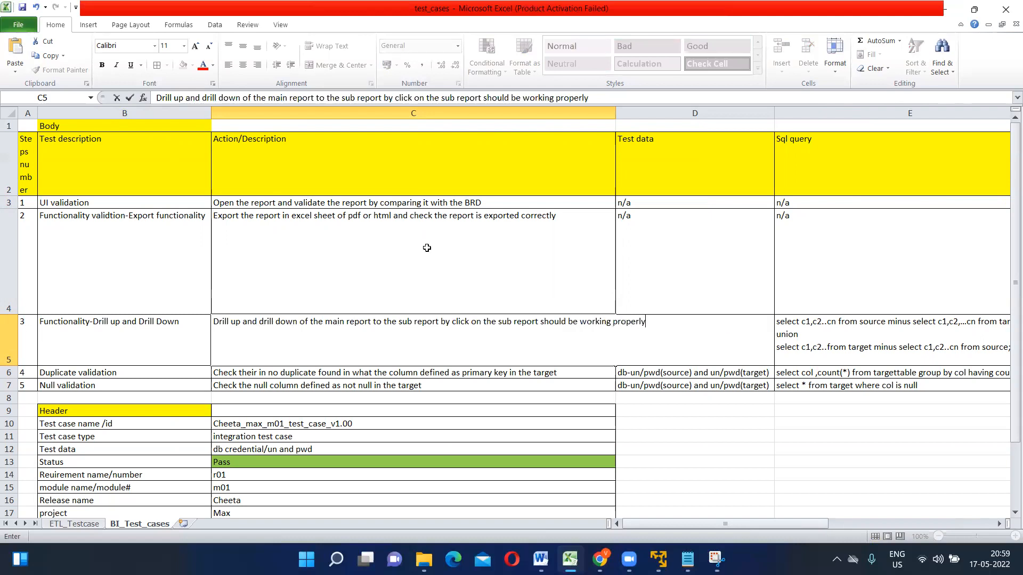
key(Tab)
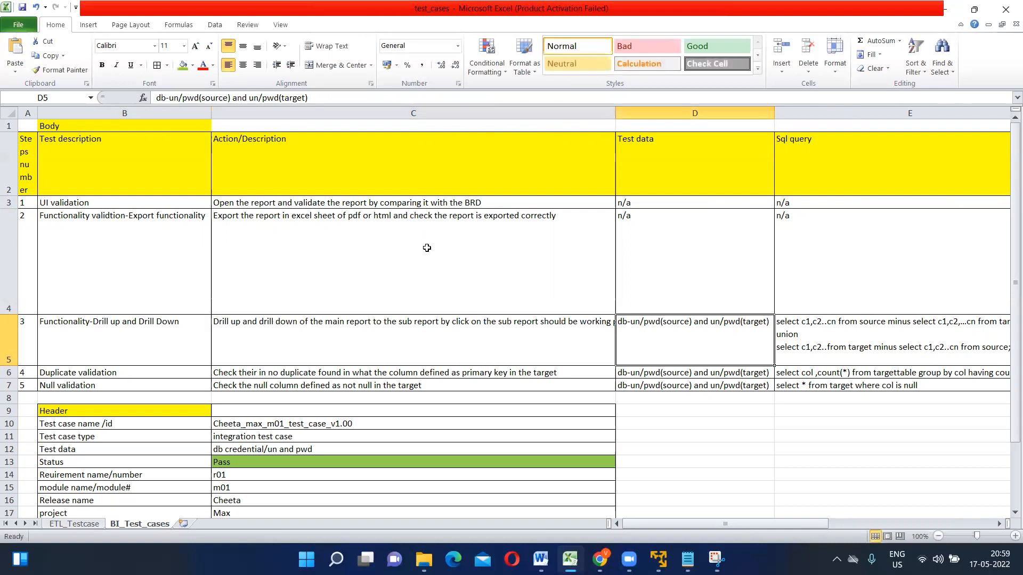
Enter n/a as step 3's test data and type 'We should drill down from the main report to the sub report' in E5.
text(n/a)
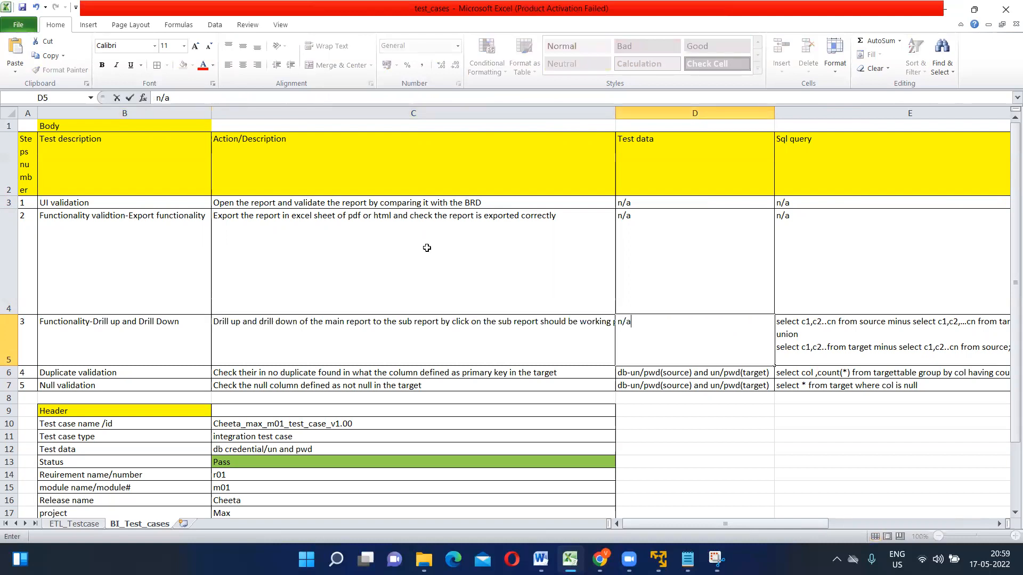
key(Tab)
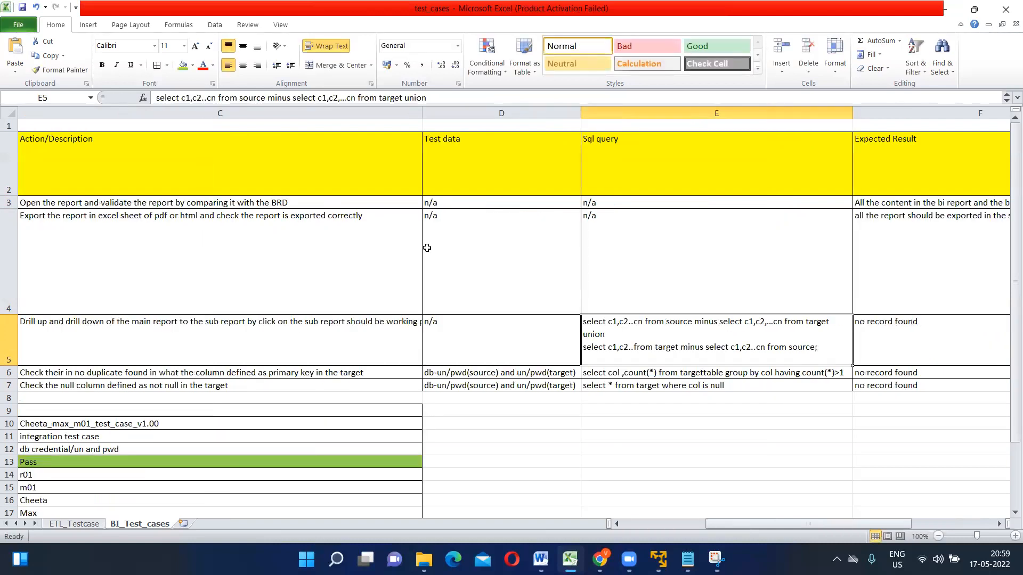
text(W)
key(BackSpace)
key(BackSpace)
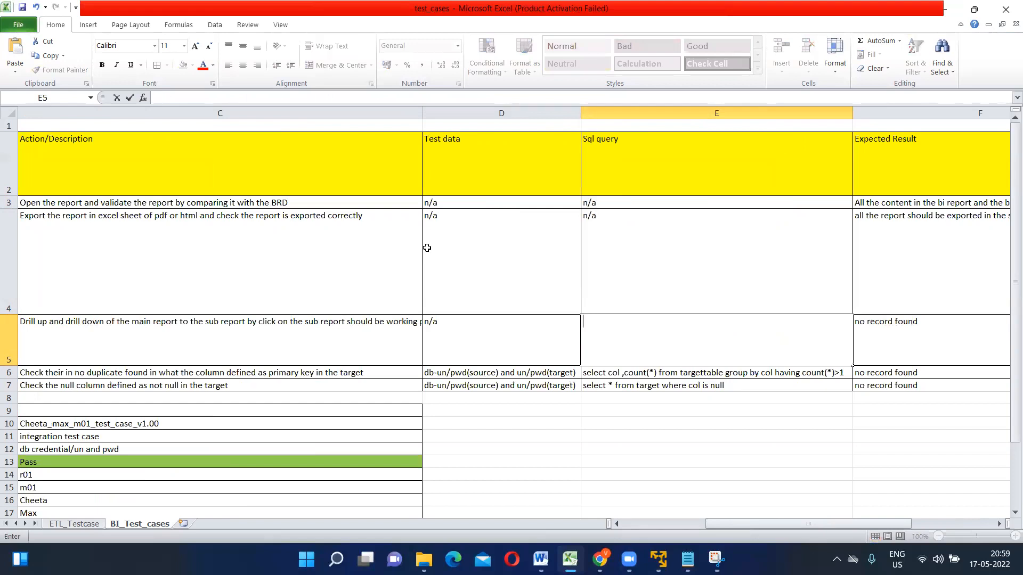
text(We should drill down )
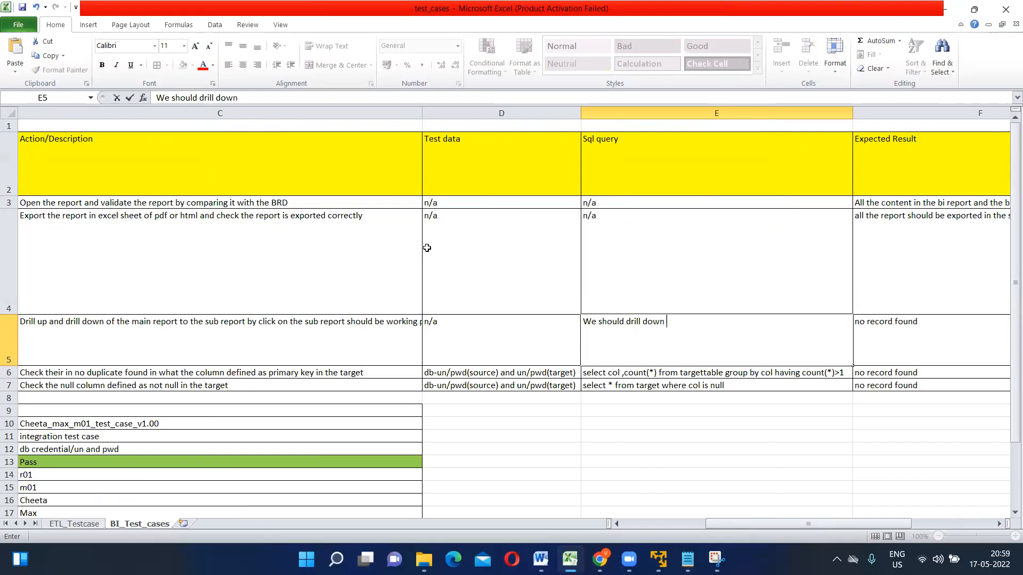
text(from the main rep)
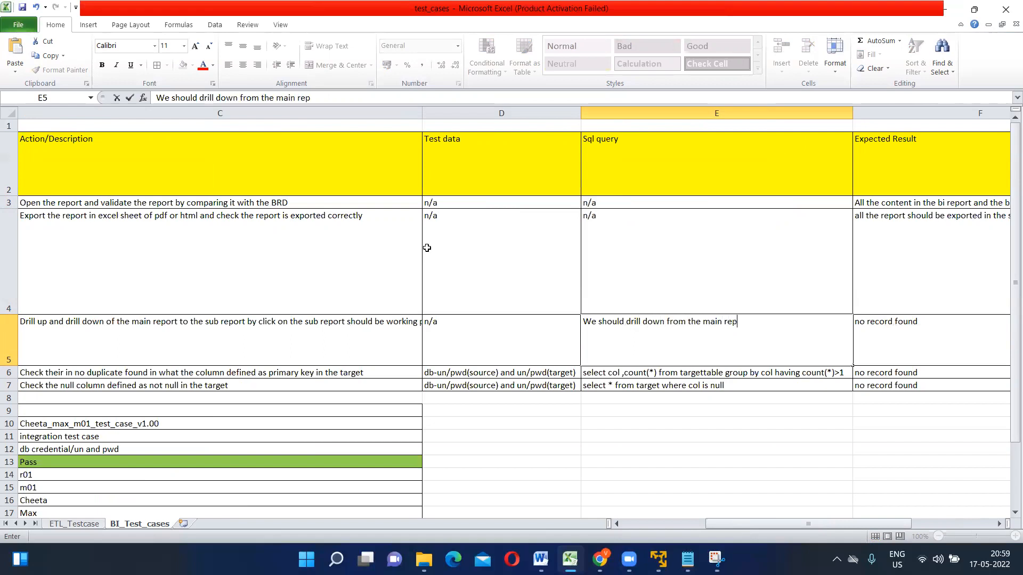
text(ort to the sub report)
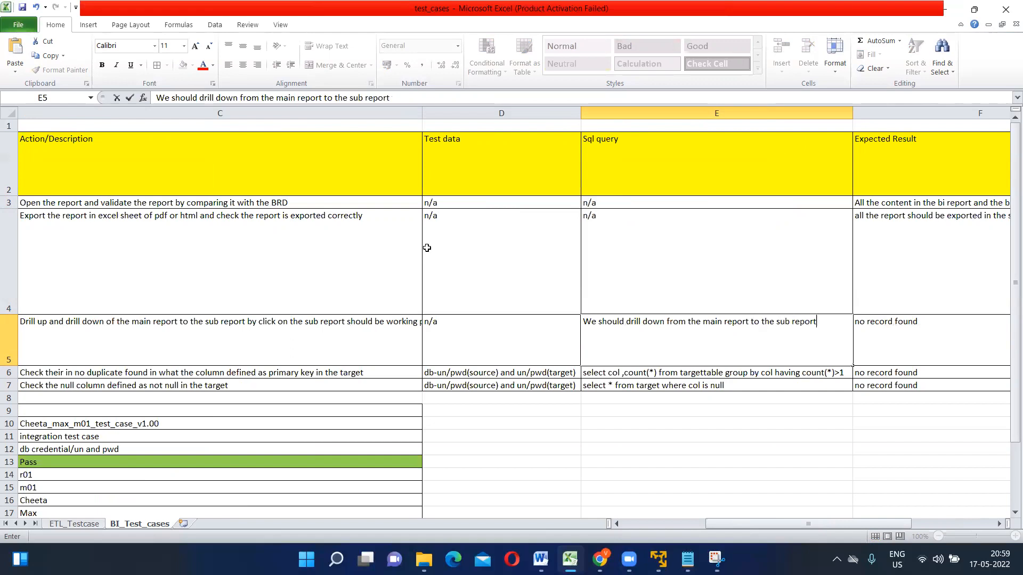
key(Tab)
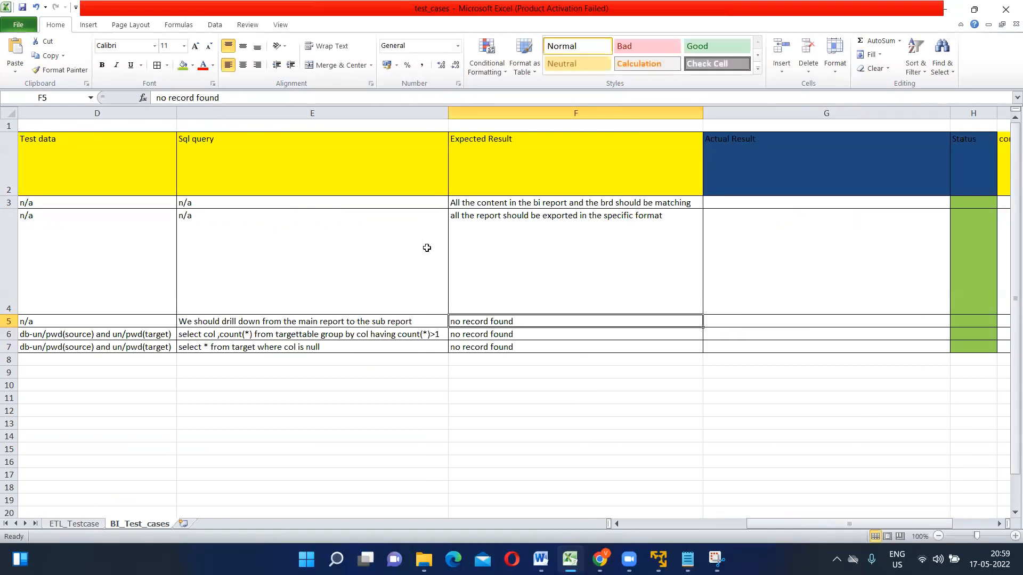
Move the drill-down sentence into Expected Result F5 and put n/a as step 3's SQL query.
key(Left)
key(ctrl+x)
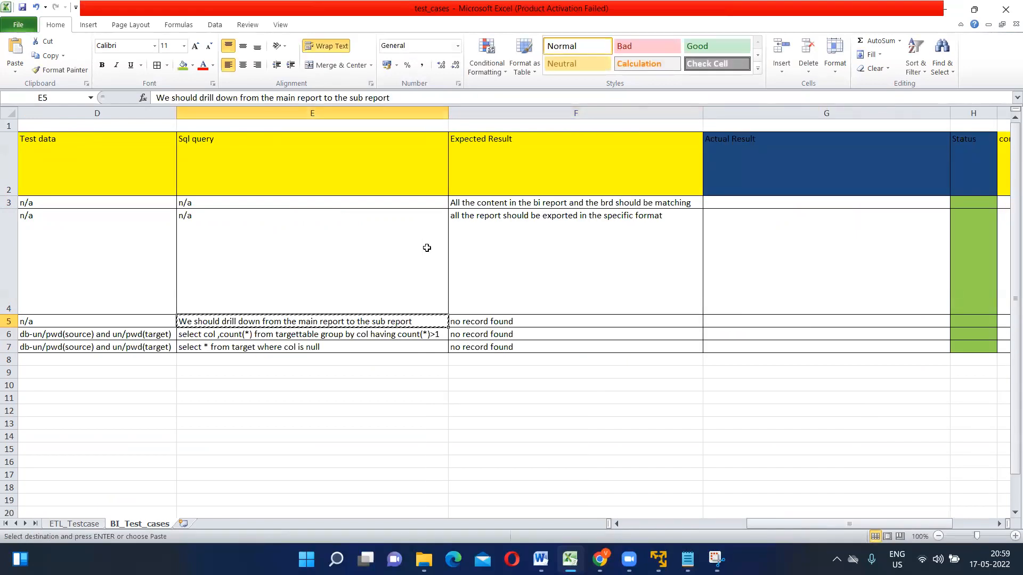
key(Right)
key(ctrl+v)
key(Left)
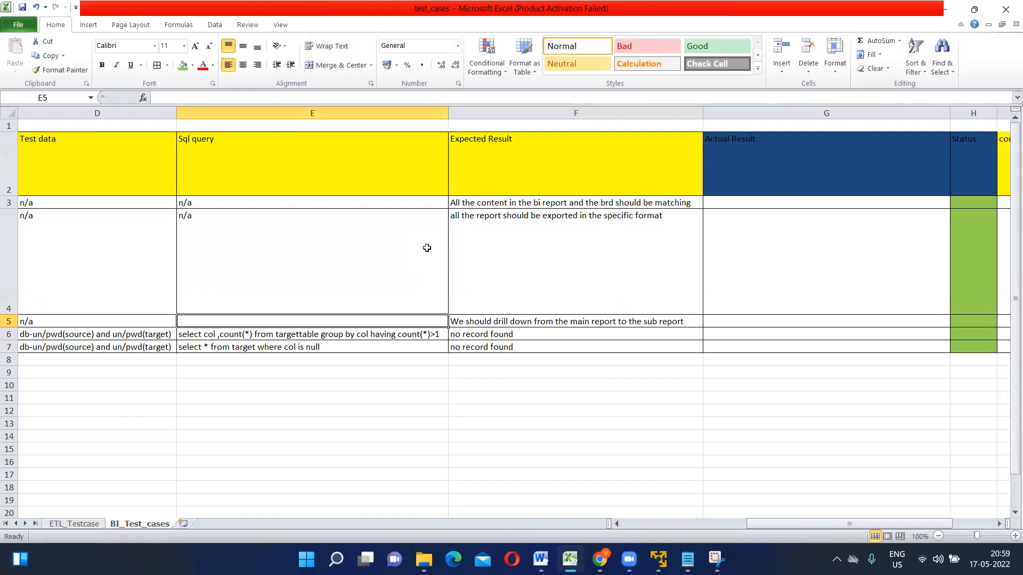
text(n/a)
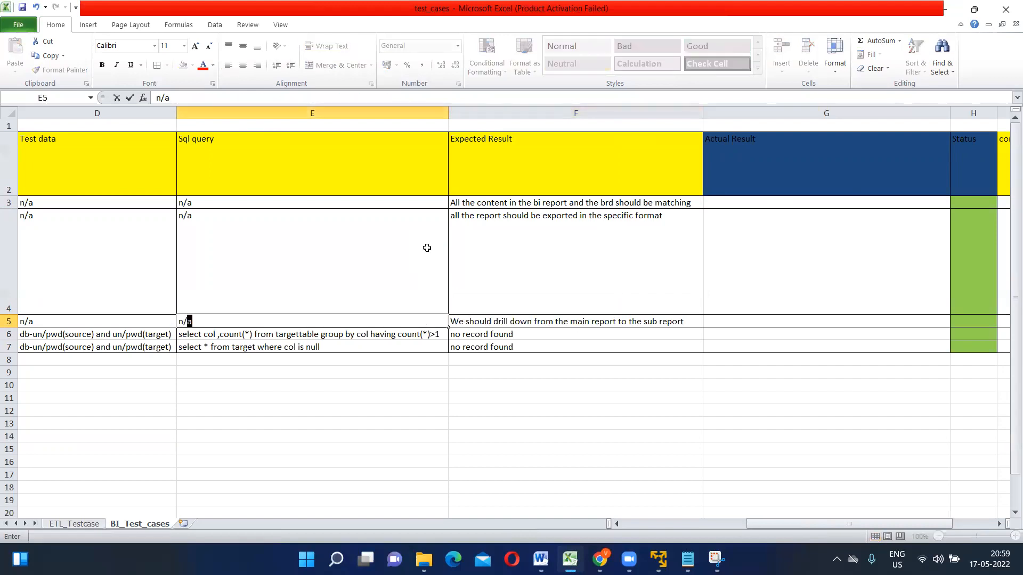
key(Left)
key(Left)
key(Left)
key(Left)
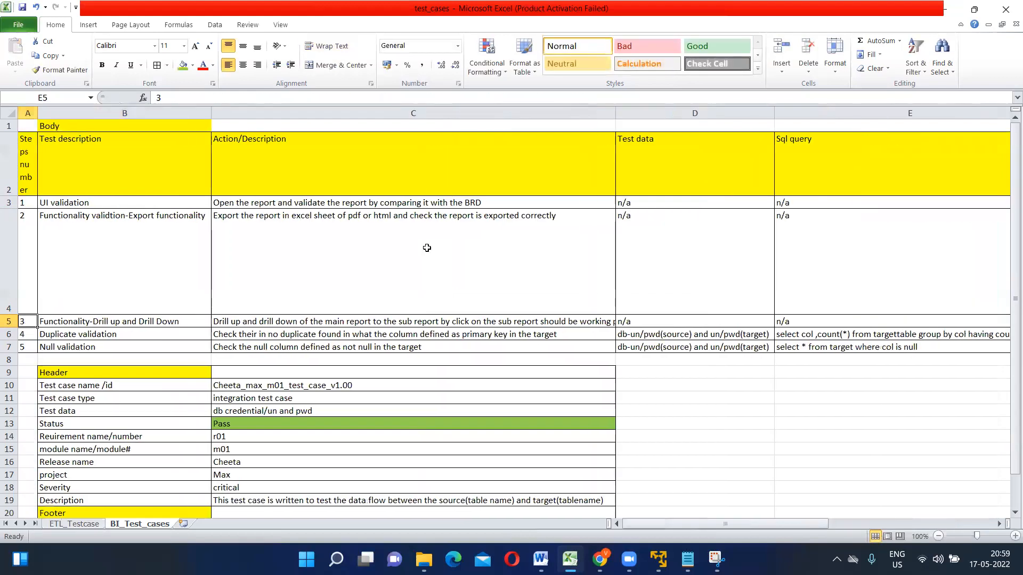
Copy the Drill up and Drill Down description to step 4 and set its action to clicking all links and buttons.
click(166, 338)
click(170, 322)
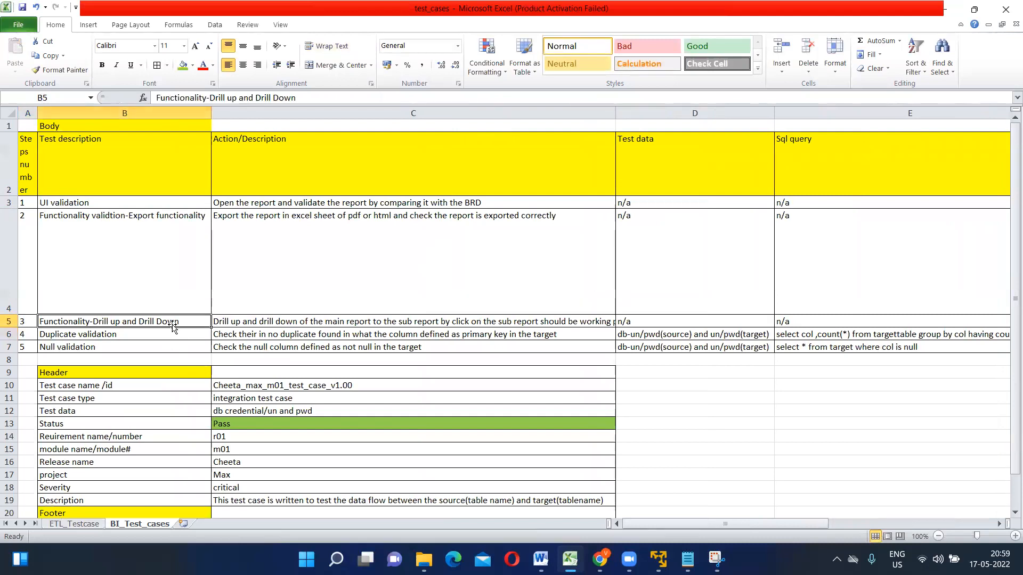
key(ctrl+c)
click(169, 337)
key(ctrl+v)
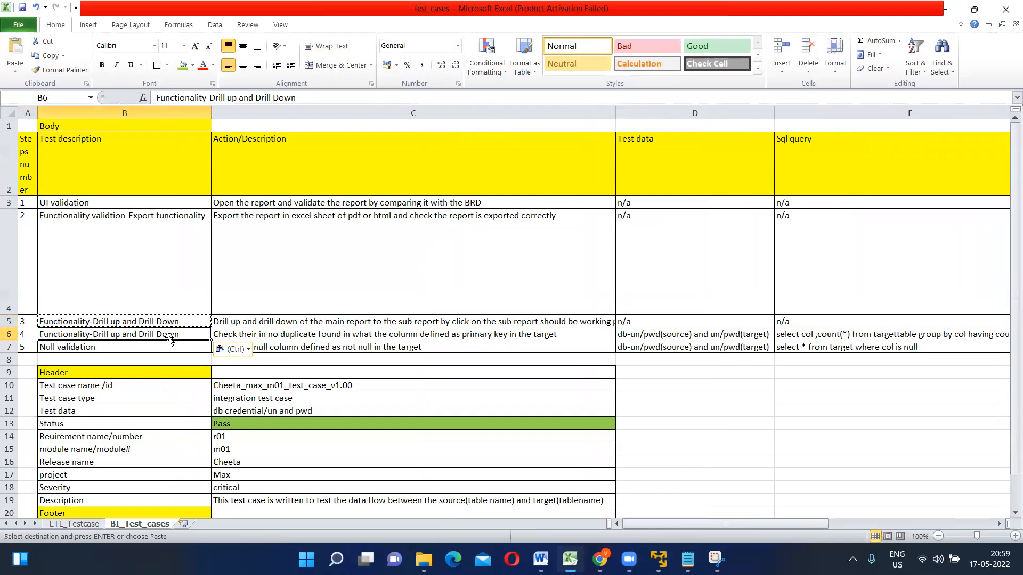
click(259, 334)
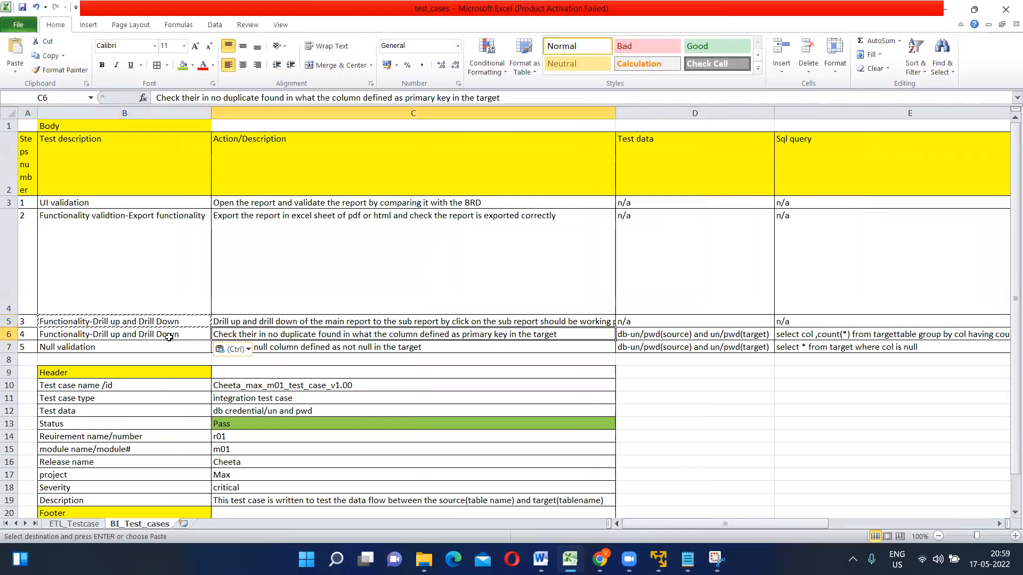
key(Right)
click(258, 334)
key(Delete)
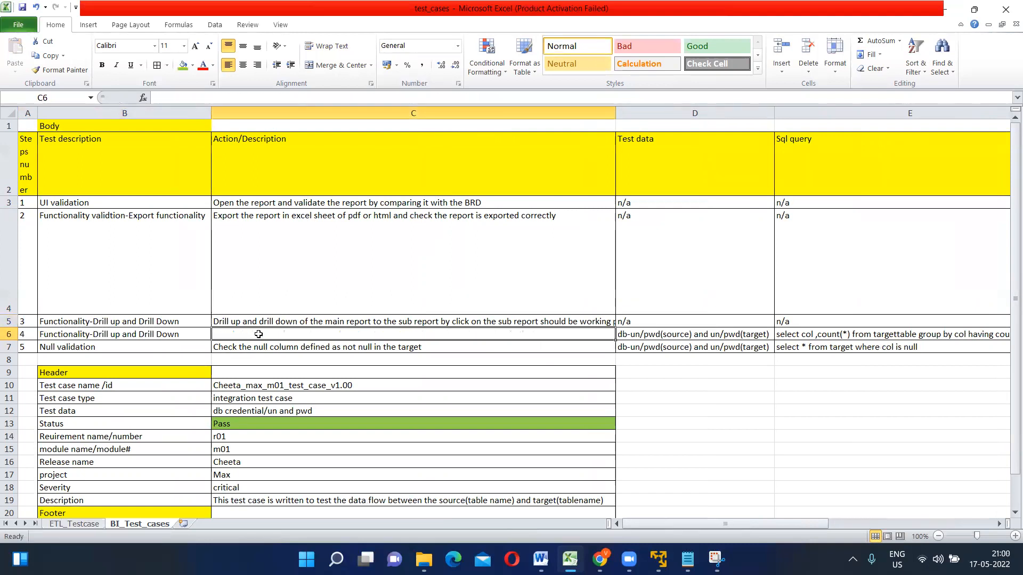
text(Click on the all the)
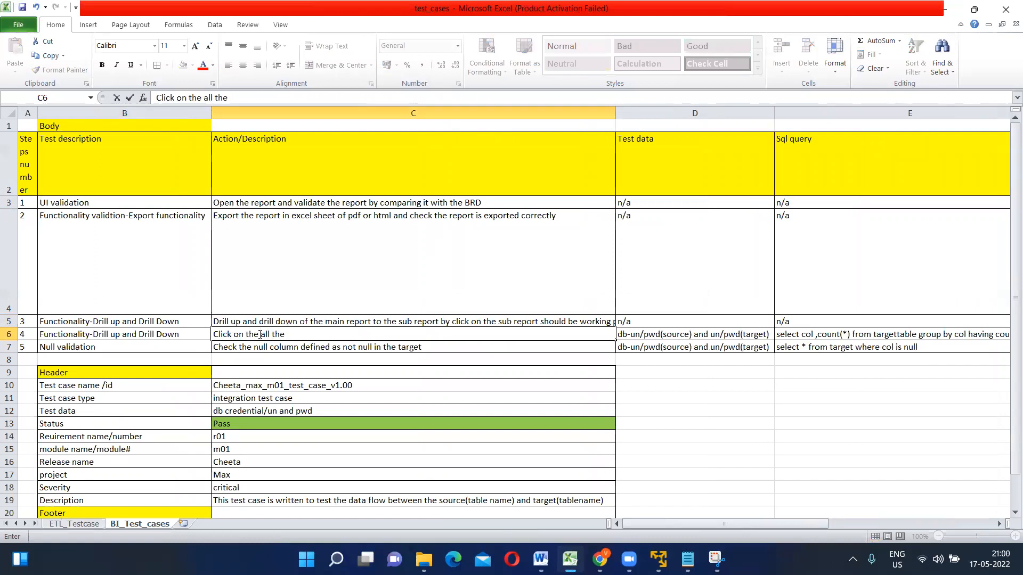
text( link and buttons)
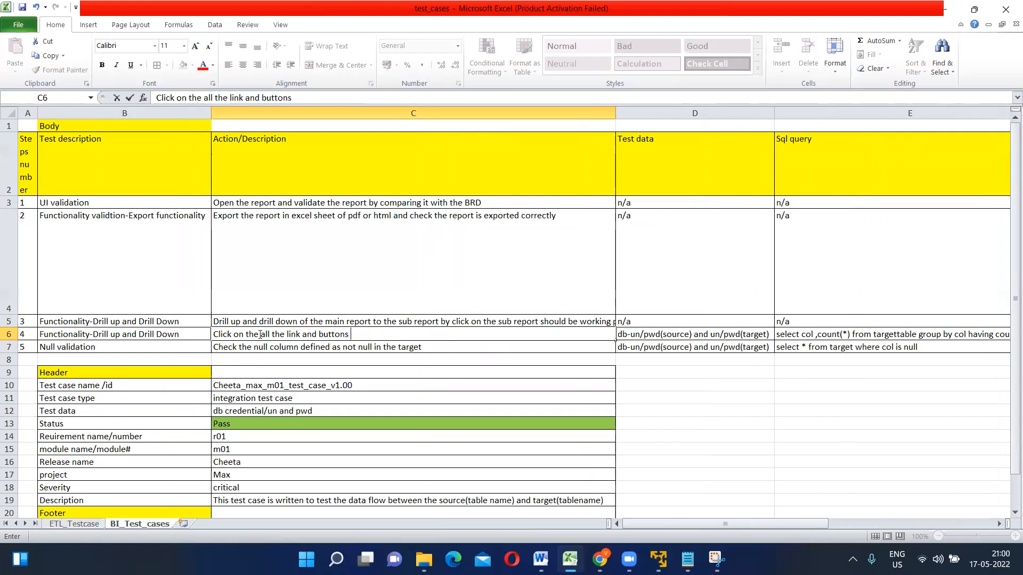
text( i)
key(BackSpace)
key(Tab)
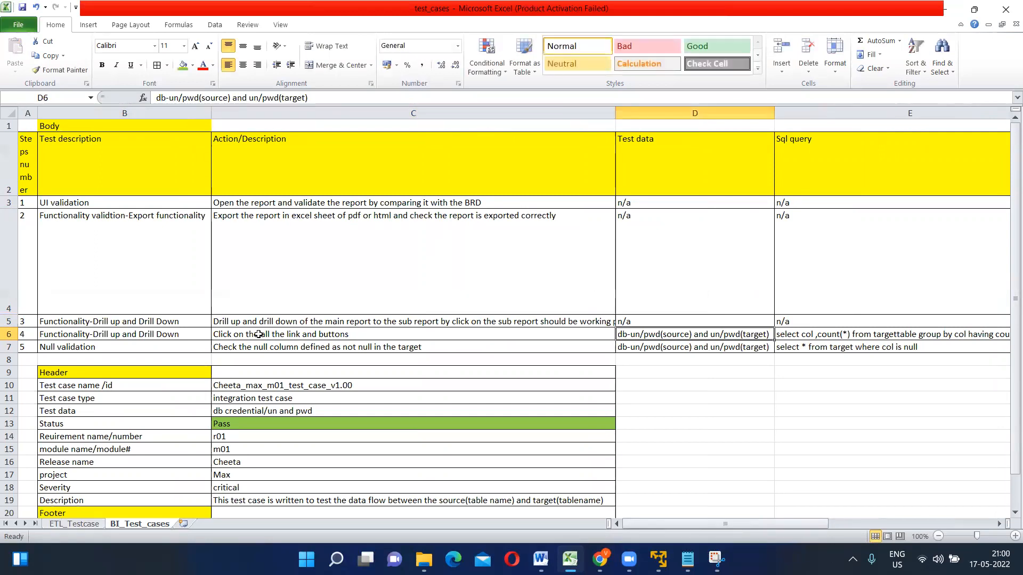
Give step 4 n/a test data and query, expecting all links and buttons clickable and working fine.
text(n/a)
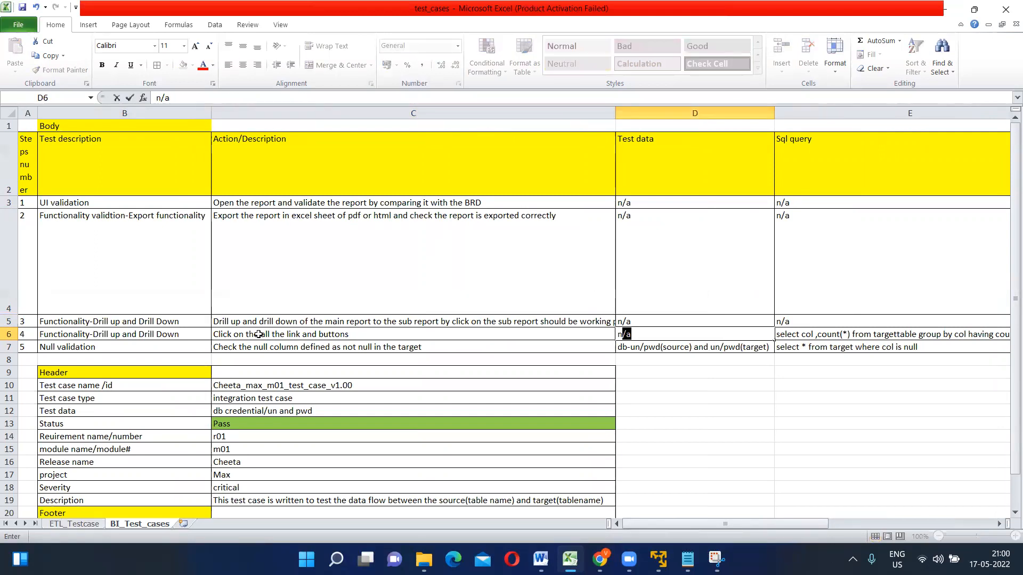
key(Tab)
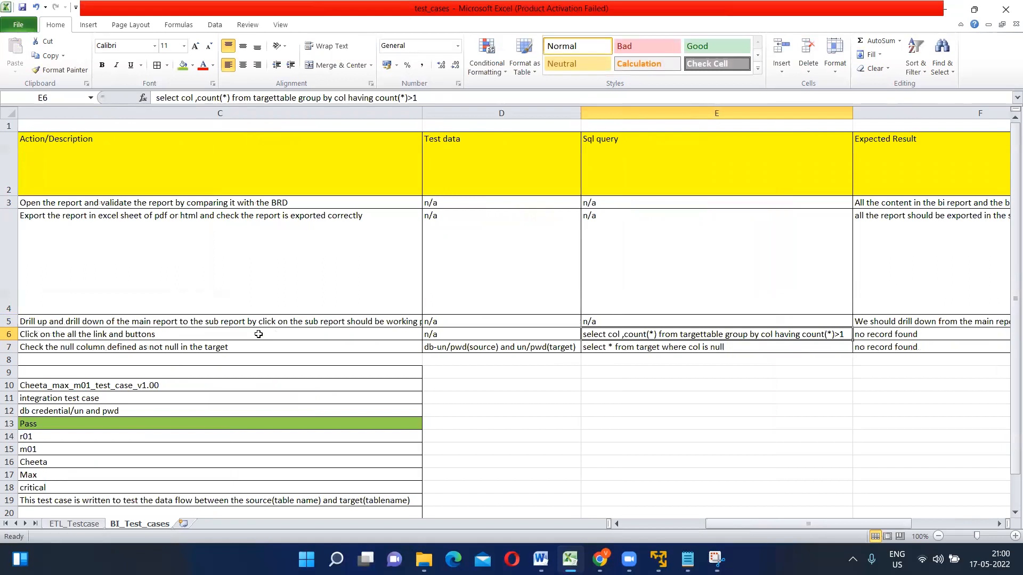
text(ak)
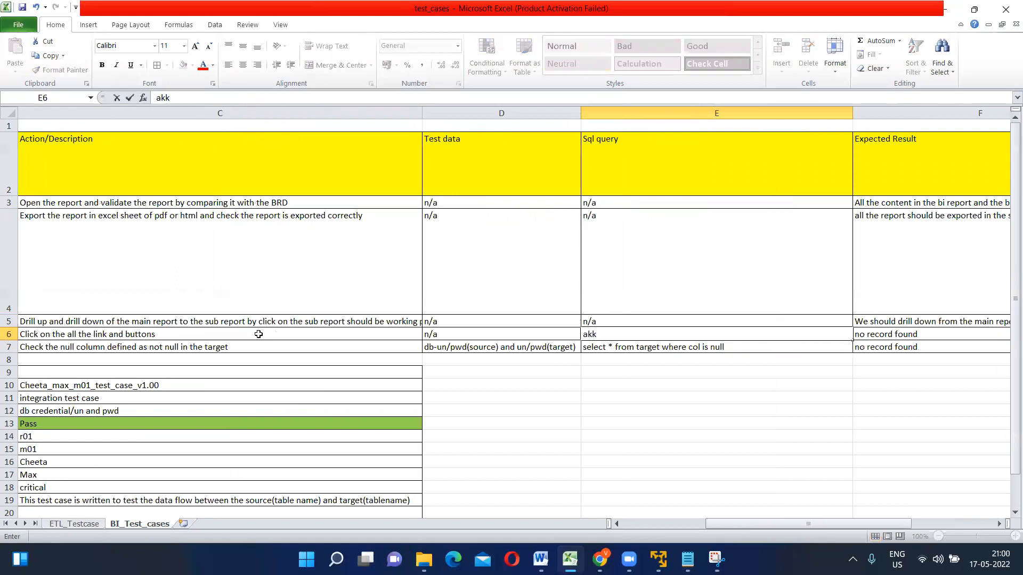
text(k)
key(BackSpace)
key(BackSpace)
key(BackSpace)
text(n/a)
key(Tab)
text(Akk =)
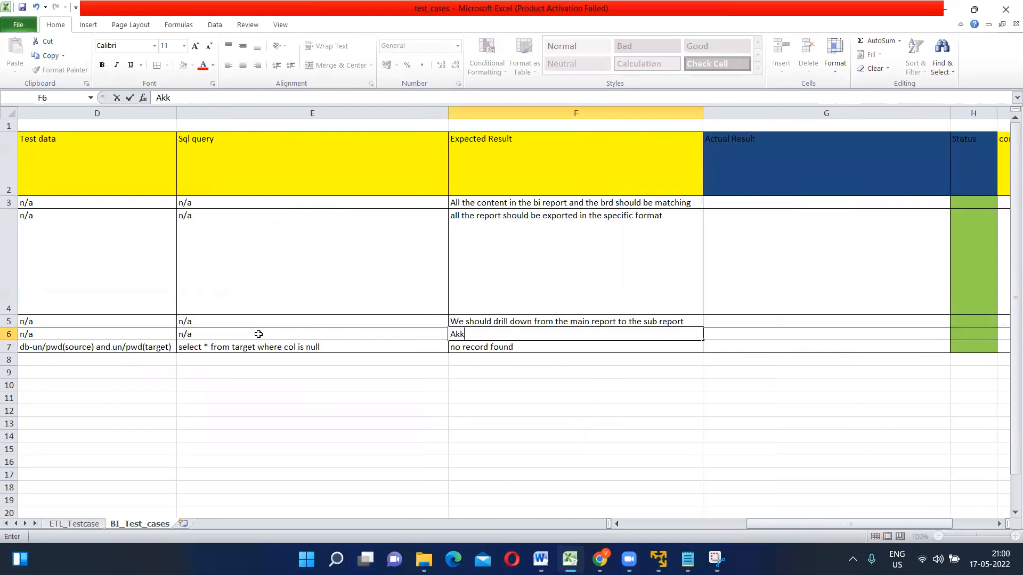
key(BackSpace)
key(BackSpace)
key(BackSpace)
key(BackSpace)
text(ll the links and butt)
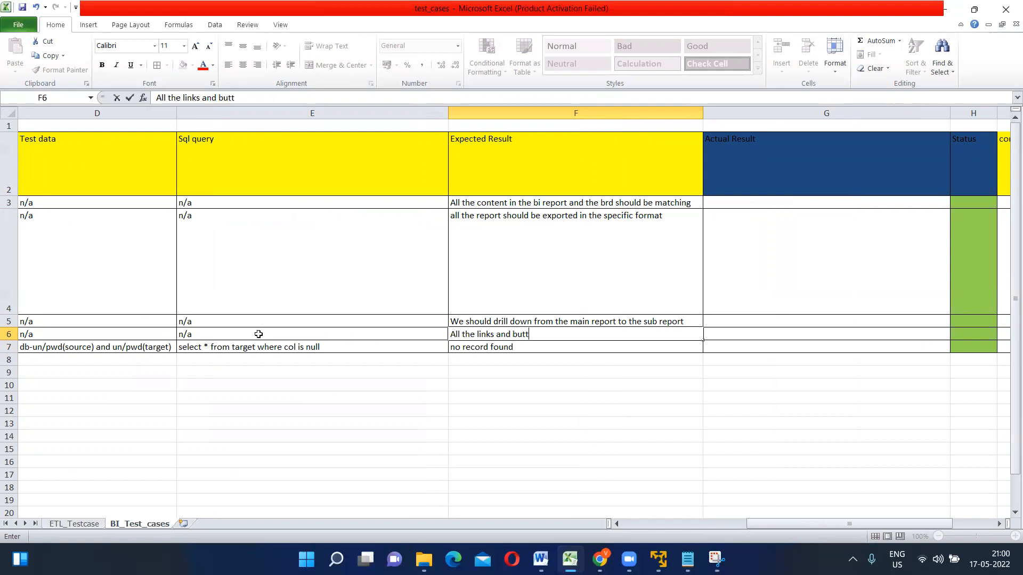
text(on should be clickable )
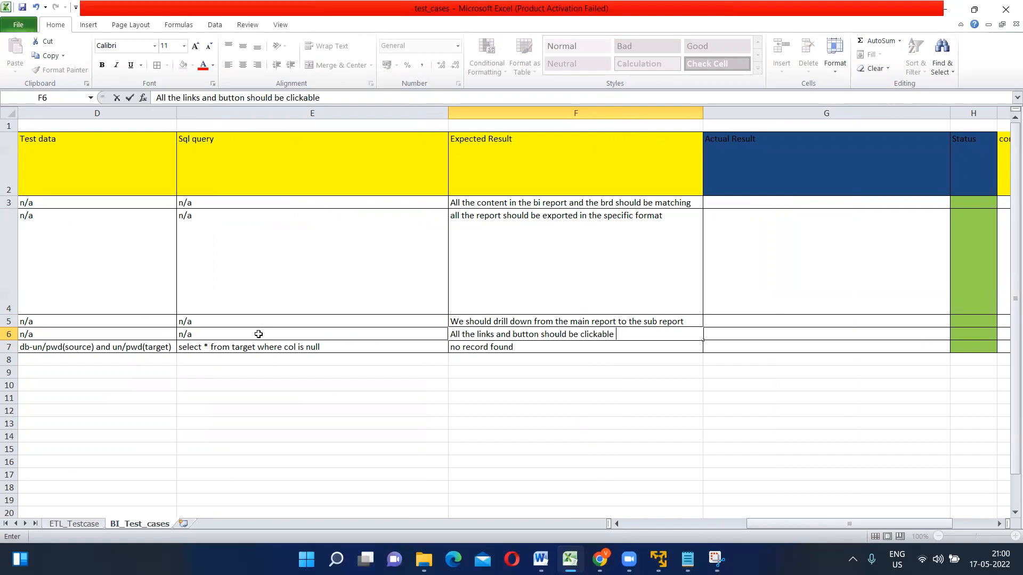
text(and working fine)
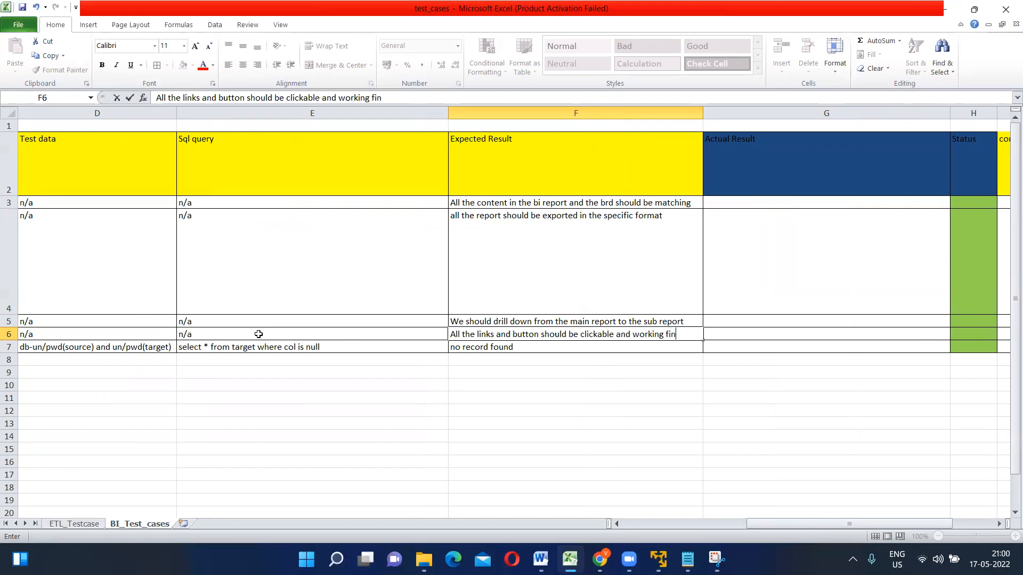
key(Tab)
key(Left)
key(Left)
key(Left)
key(Left)
key(Left)
key(Left)
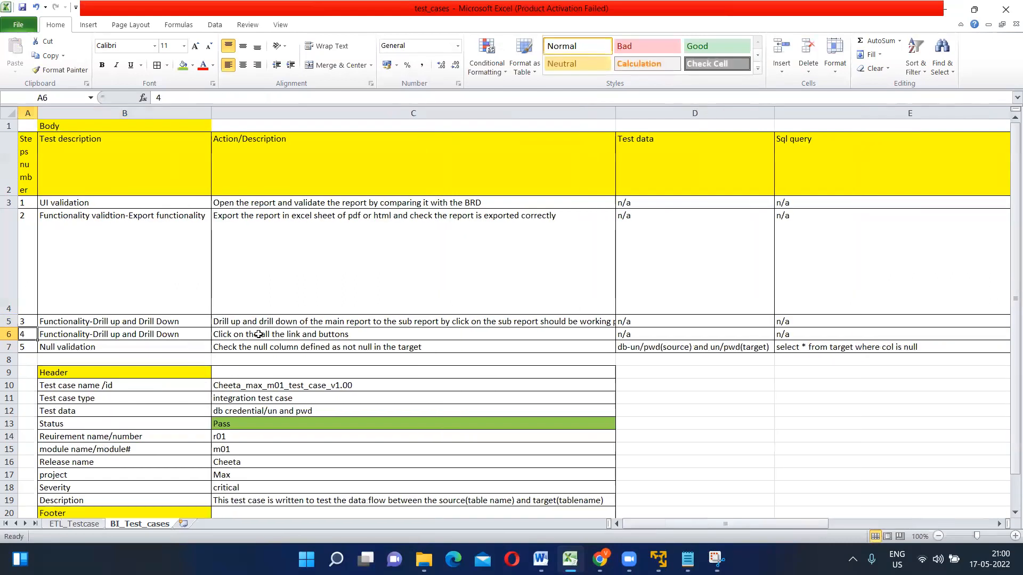
key(Down)
Rename step descriptions: B6 to 'Functionality-links and buttons' and B7 to 'Functionality-filters'.
key(Right)
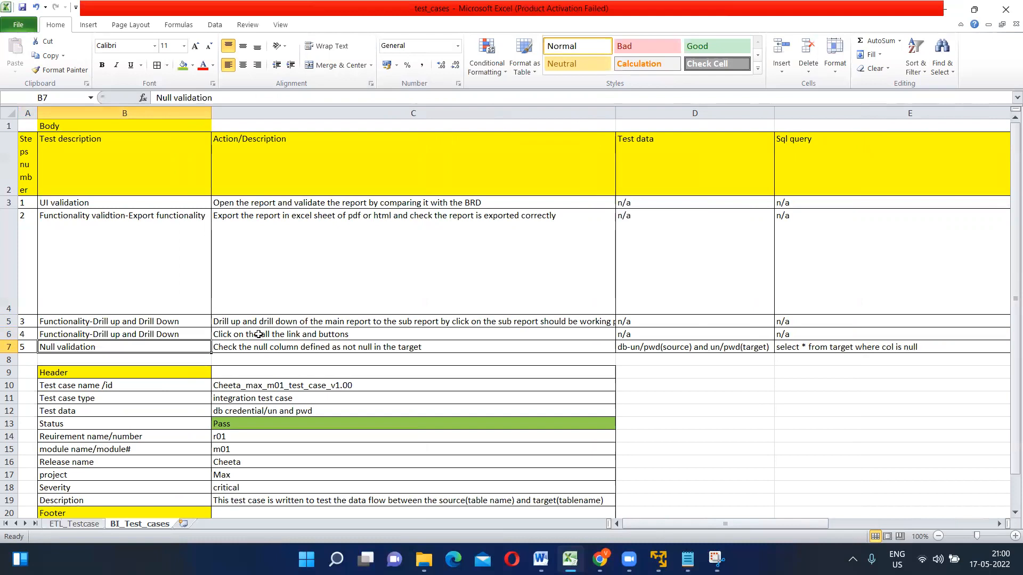
text(Functionality-)
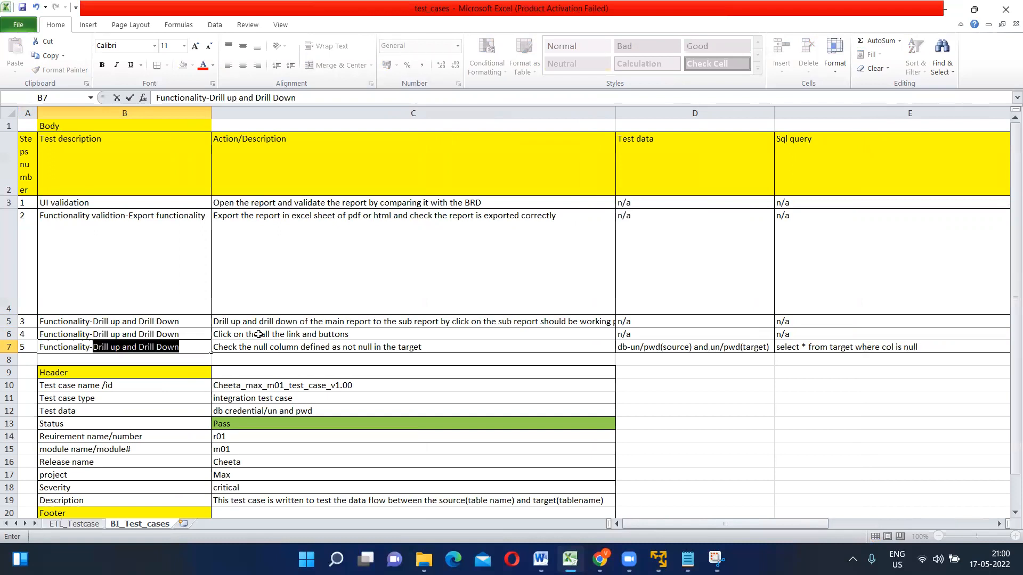
double_click(180, 334)
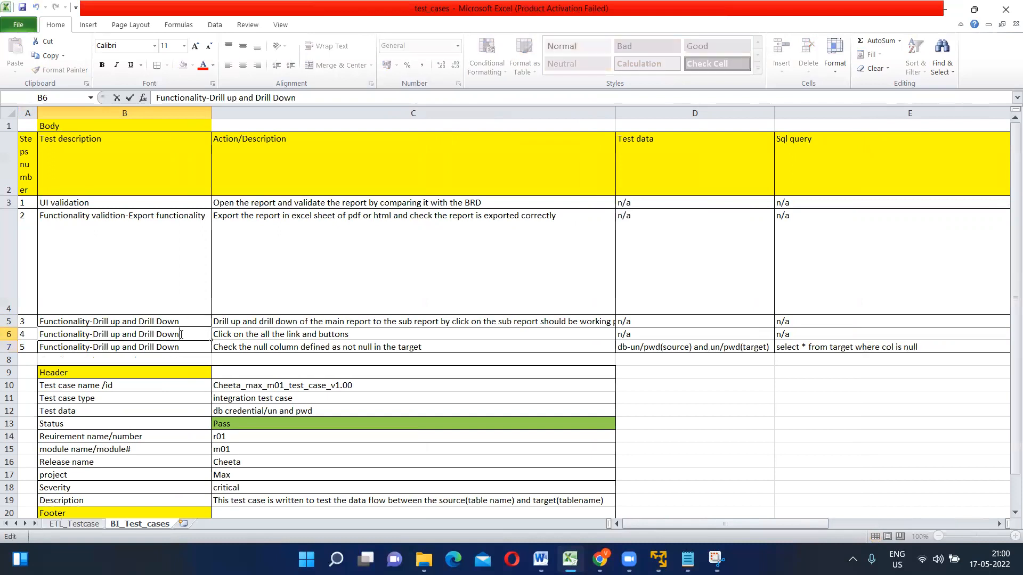
key(BackSpace)
key(BackSpace)
key(BackSpace)
key(BackSpace)
key(BackSpace)
key(BackSpace)
key(BackSpace)
key(BackSpace)
key(BackSpace)
key(BackSpace)
key(BackSpace)
key(BackSpace)
key(BackSpace)
key(BackSpace)
key(BackSpace)
key(BackSpace)
key(BackSpace)
key(BackSpace)
key(BackSpace)
key(BackSpace)
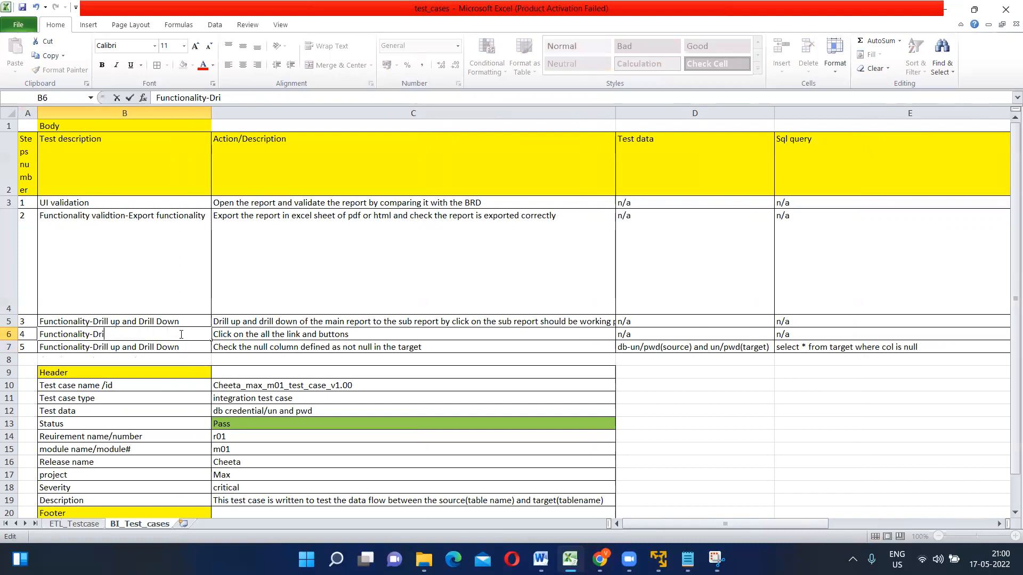
text(links and button)
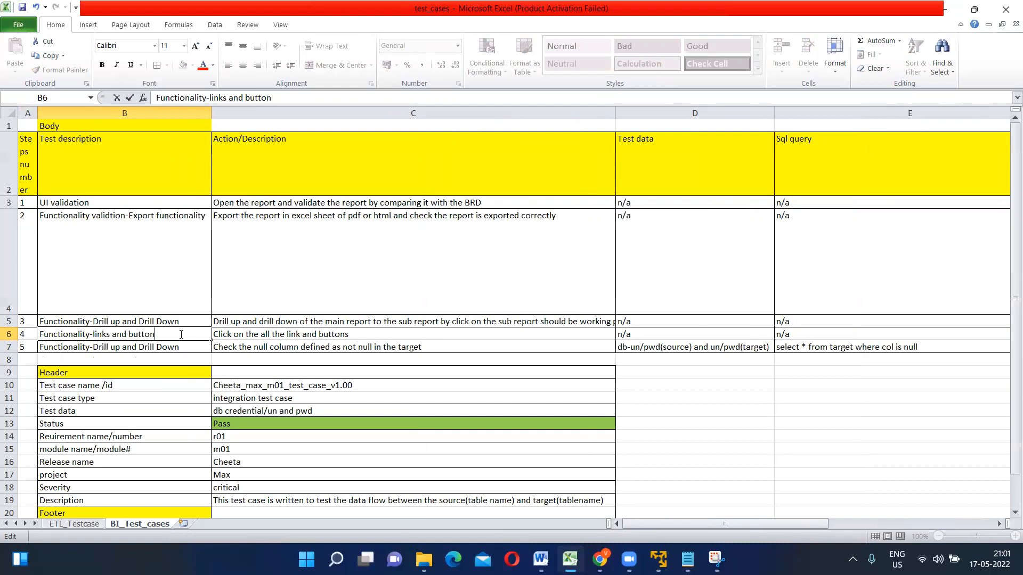
text(s)
double_click(185, 347)
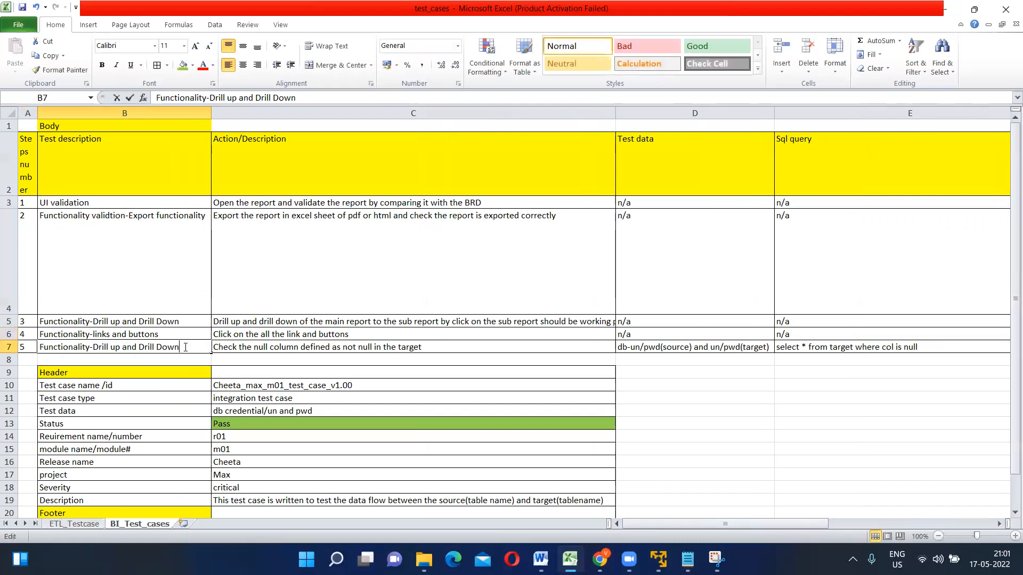
key(BackSpace)
key(BackSpace)
key(BackSpace)
key(BackSpace)
key(BackSpace)
key(BackSpace)
key(BackSpace)
key(BackSpace)
key(BackSpace)
key(BackSpace)
key(BackSpace)
key(BackSpace)
key(BackSpace)
key(BackSpace)
key(BackSpace)
key(BackSpace)
key(BackSpace)
key(BackSpace)
key(BackSpace)
key(BackSpace)
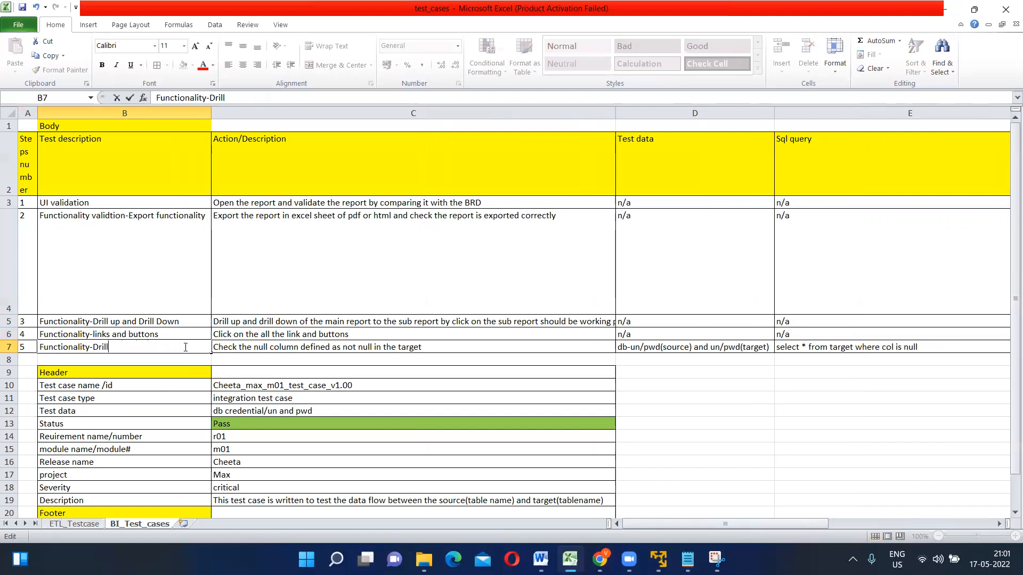
text(filters)
key(Tab)
Fill row 7: action 'Apply the filter on the report', n/a data and query, results shown per filters selected.
text(Applu)
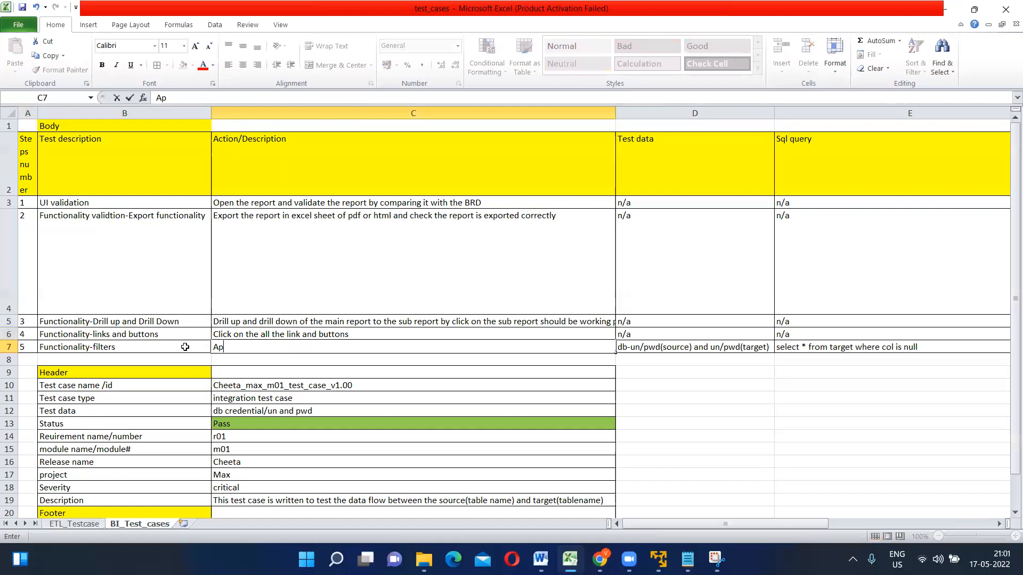
key(BackSpace)
key(BackSpace)
text(y the fil)
text(ter )
text( on the report)
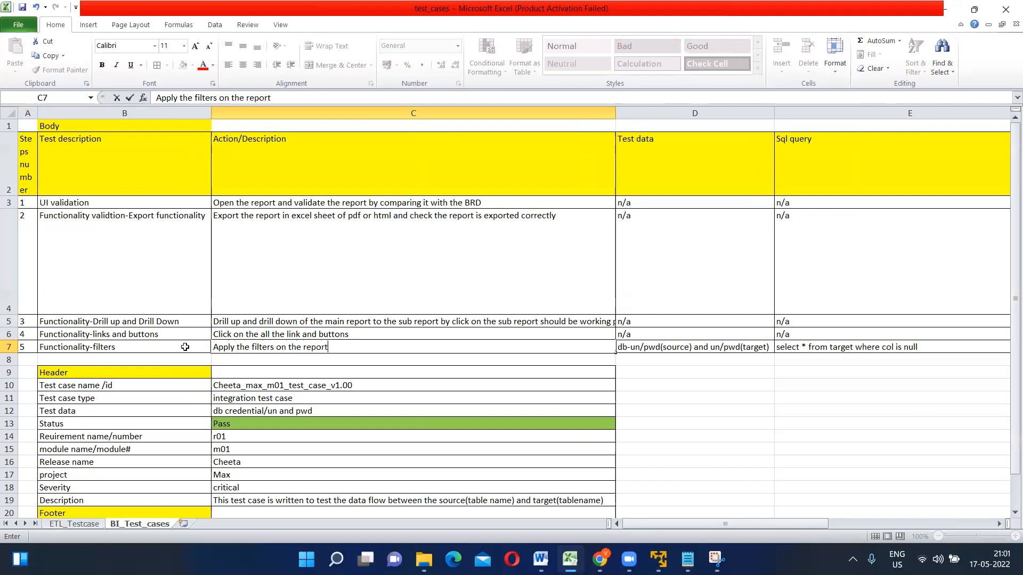
key(Tab)
text(n/a)
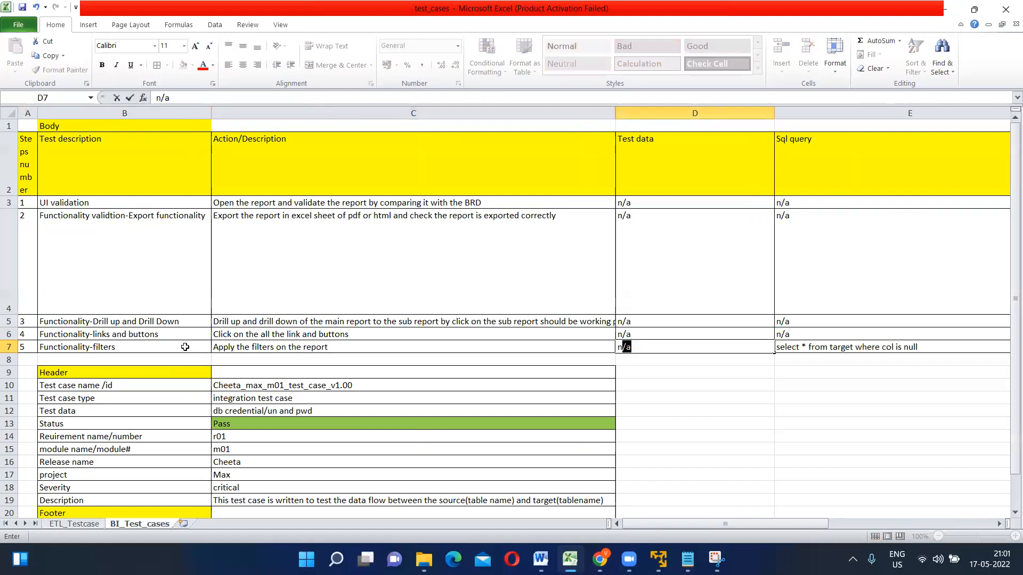
key(Tab)
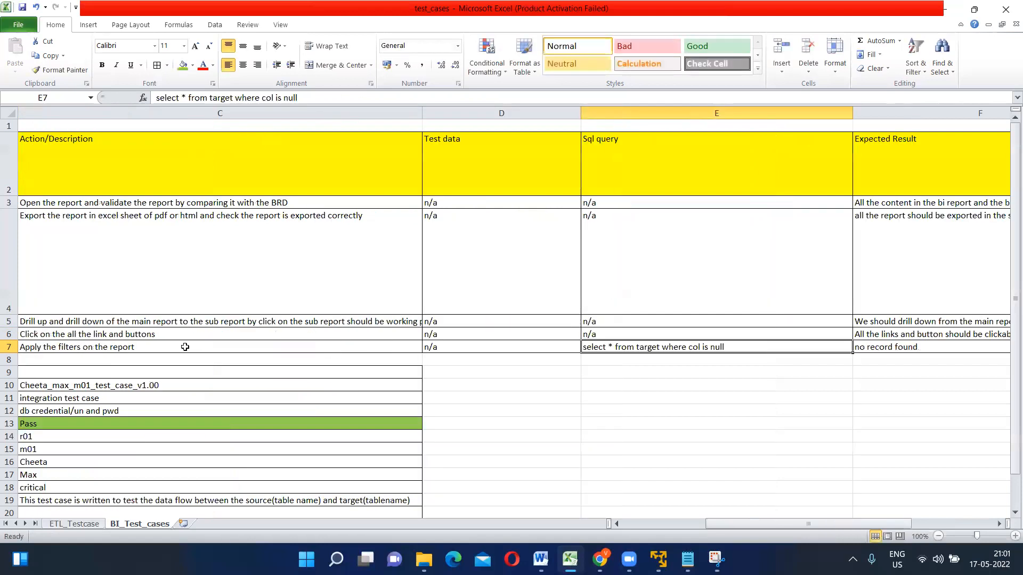
text(n/a)
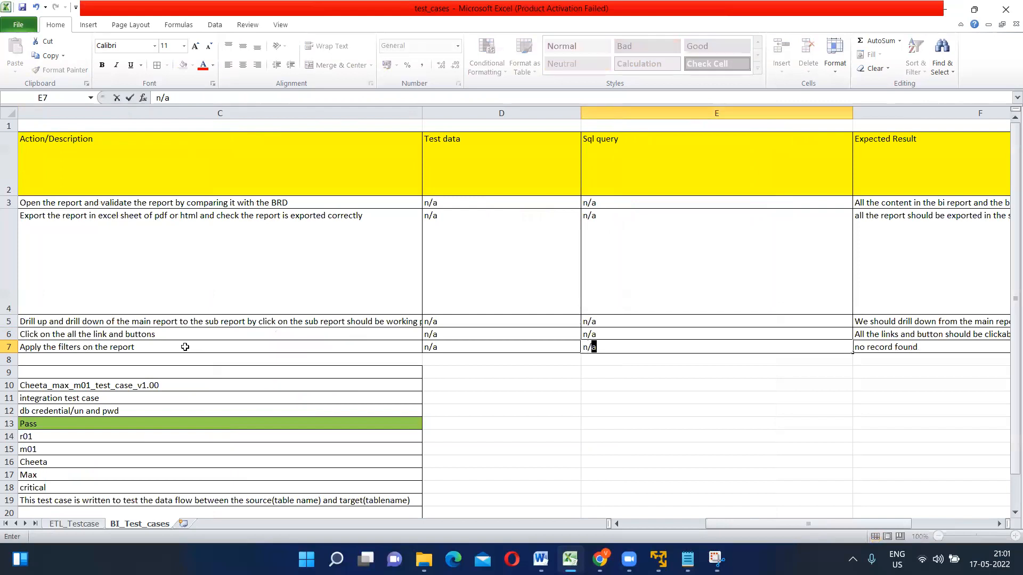
key(Tab)
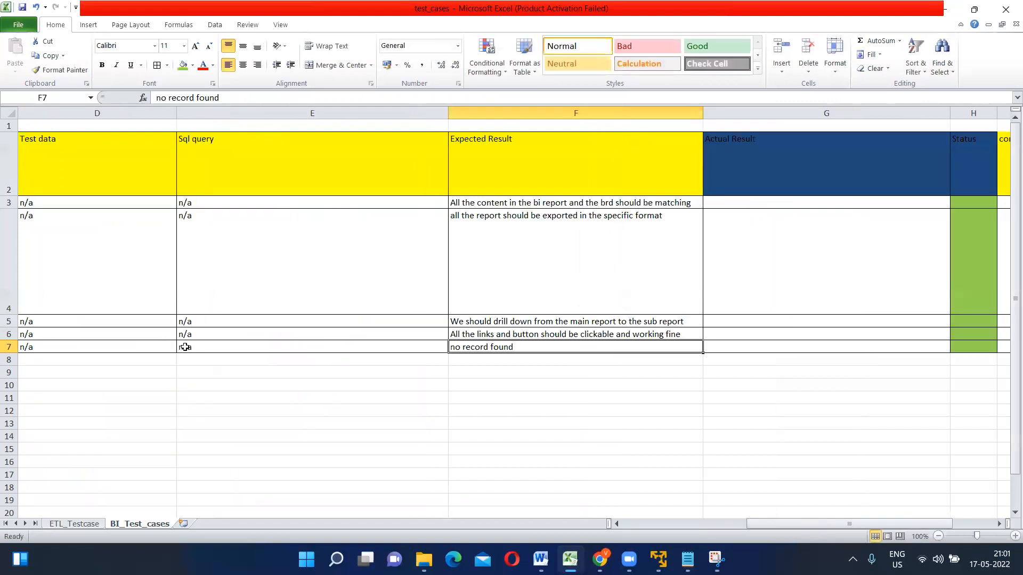
text(The data)
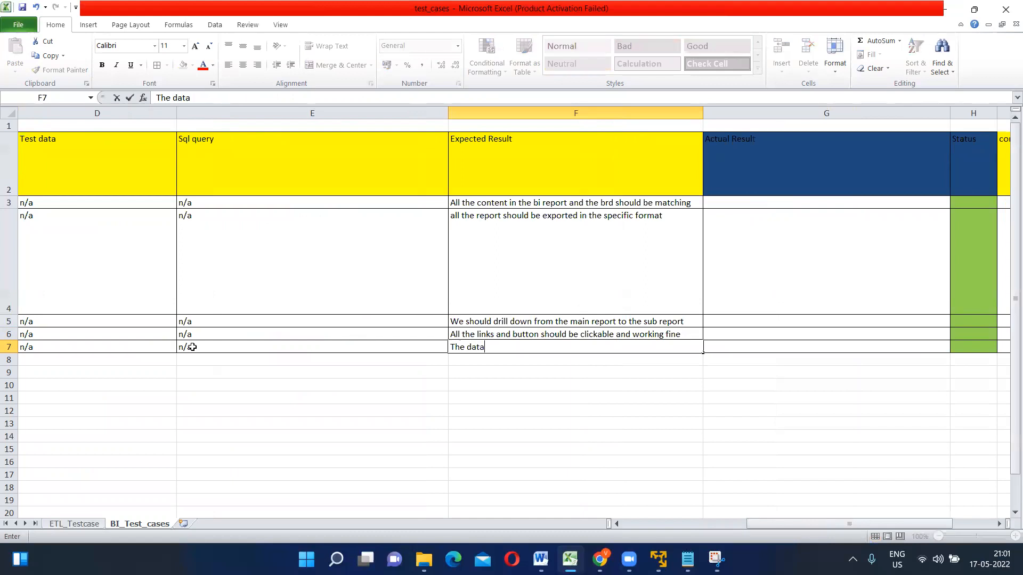
text('s in the report should be displayed as per the filters selected)
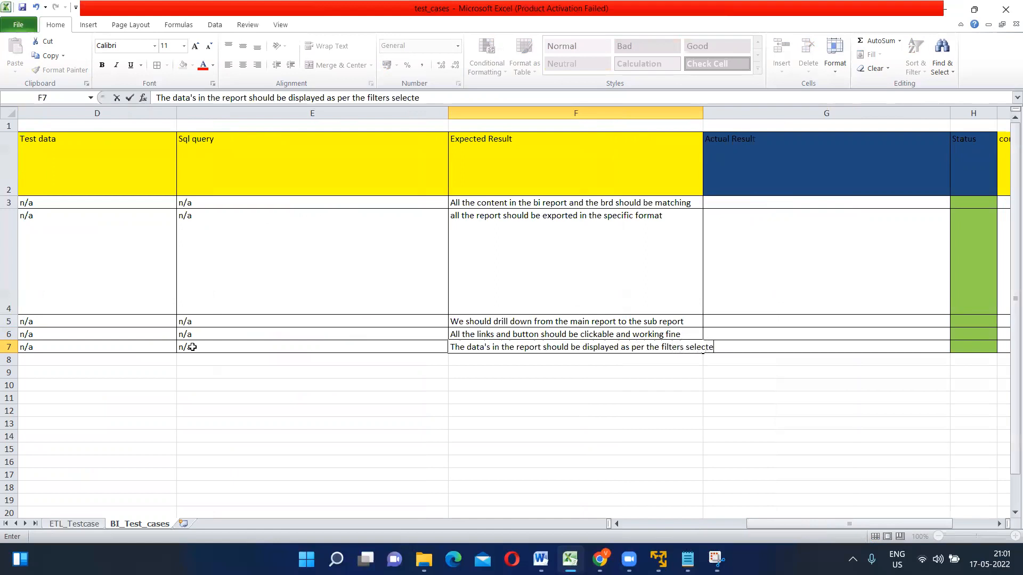
key(Tab)
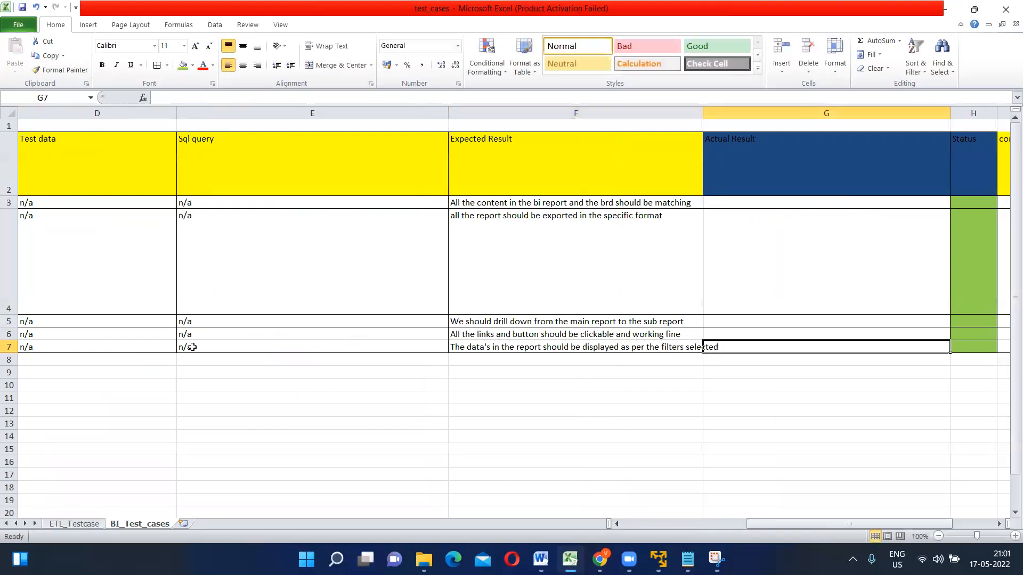
key(Left)
key(Left)
key(Left)
key(Left)
key(Left)
key(Left)
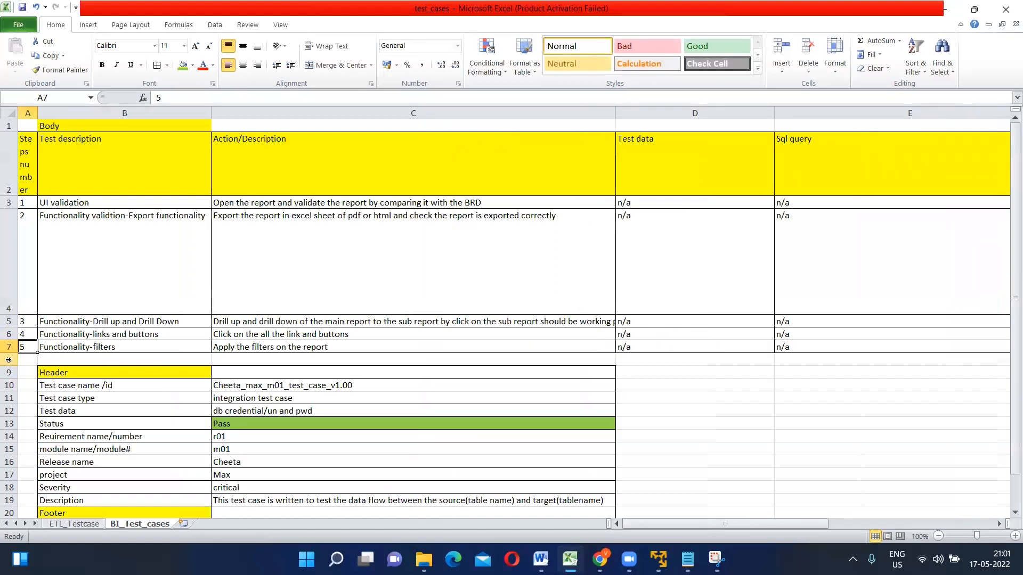
Copy B7 into B8 and change it to 'Functionality-print'.
click(9, 359)
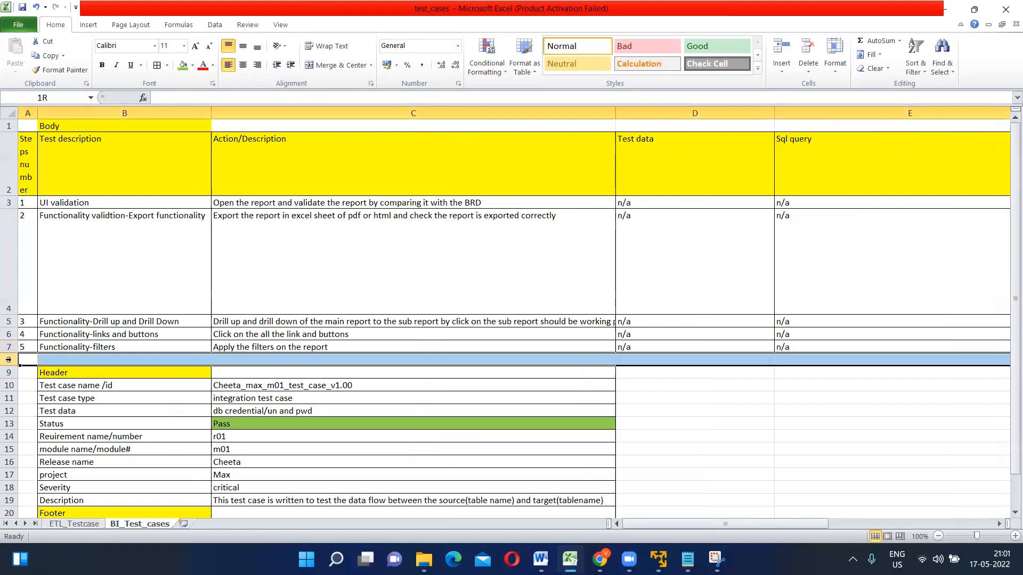
click(60, 351)
key(ctrl+c)
click(79, 357)
key(ctrl+v)
double_click(117, 358)
key(BackSpace)
key(BackSpace)
key(BackSpace)
key(BackSpace)
key(BackSpace)
key(BackSpace)
key(BackSpace)
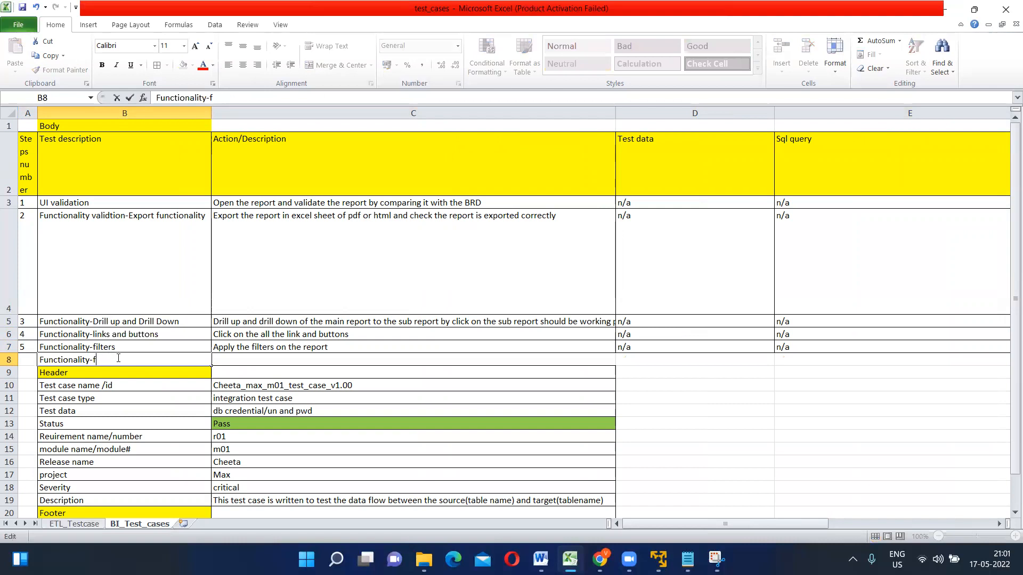
text(print)
key(Tab)
Enter row 8's action 'Print the report' with n/a test data and n/a query.
text(Print )
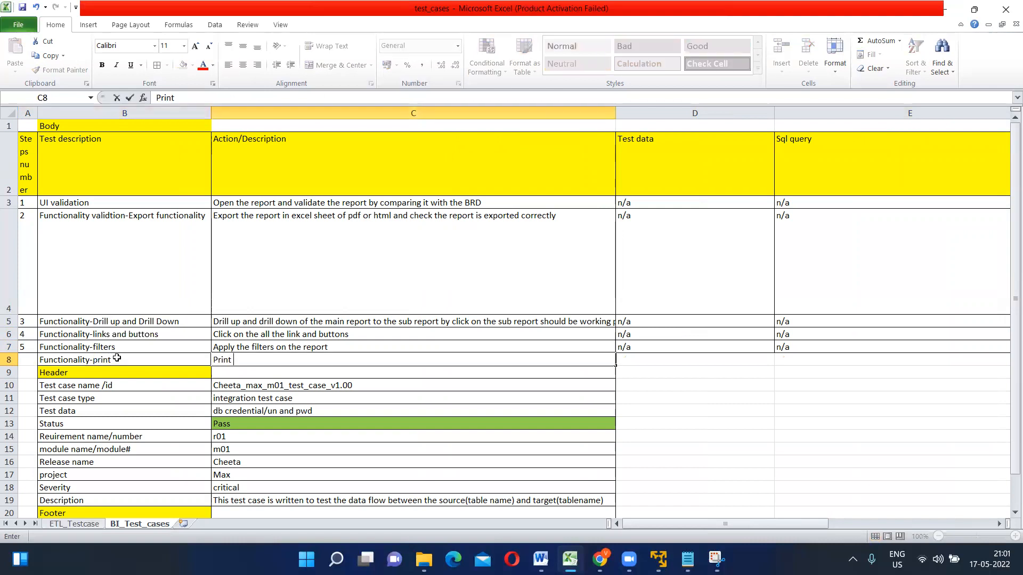
text(the report)
key(Tab)
text(n)
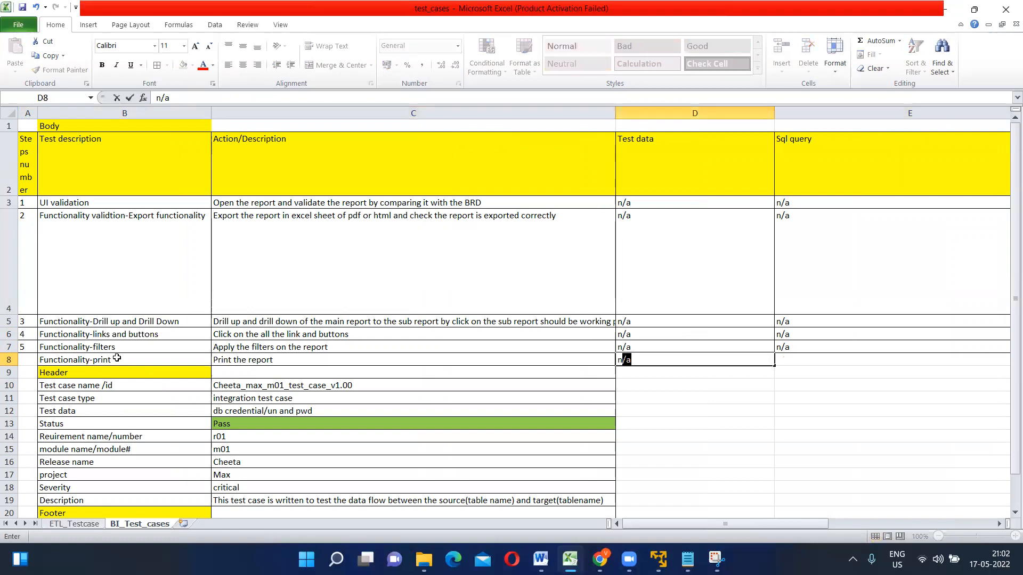
key(Tab)
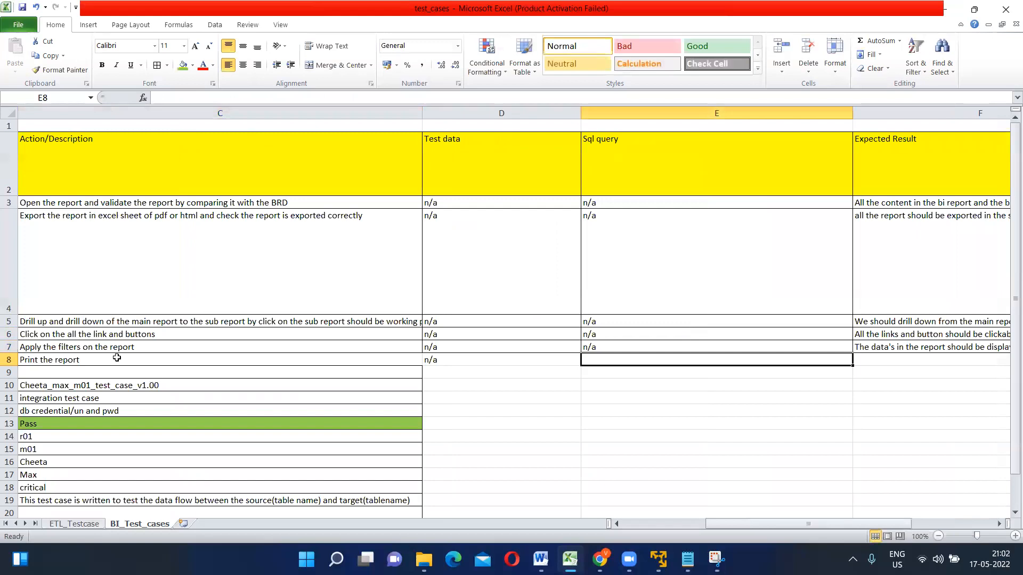
text(n/)
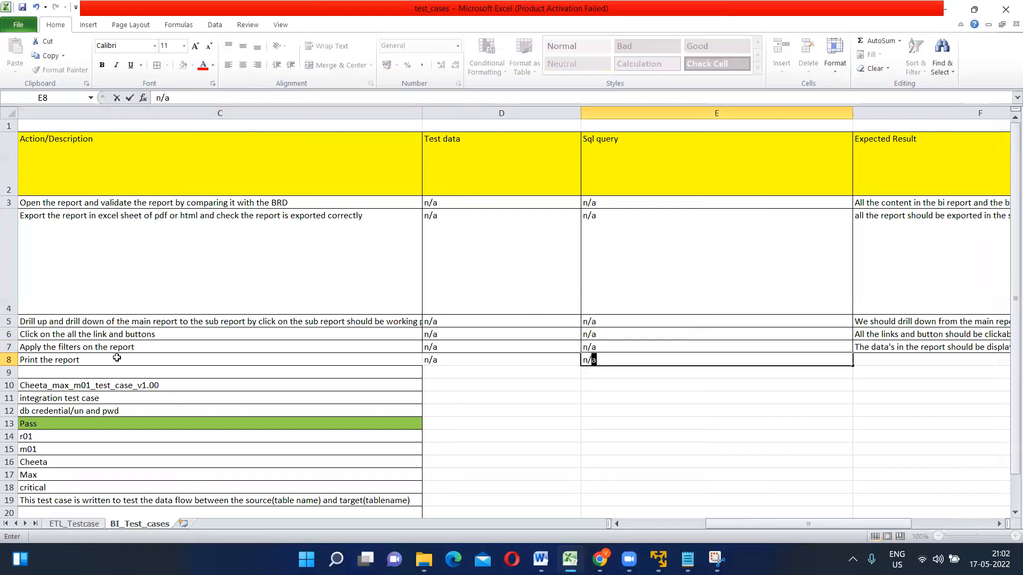
key(Tab)
Write row 8's expected result: printing should be clear without any cut on the printed report.
text(Print)
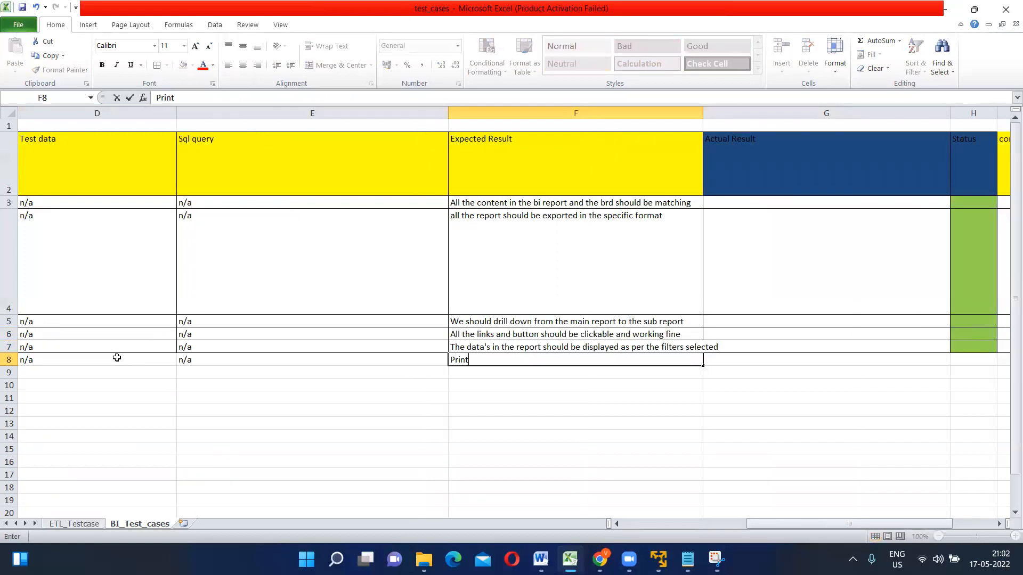
click(116, 358)
double_click(119, 358)
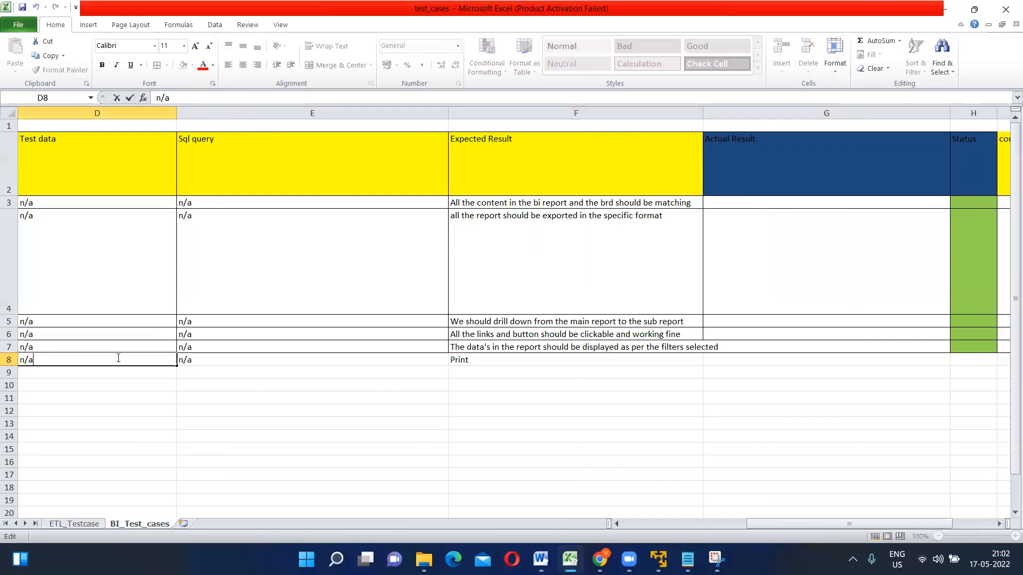
click(474, 356)
double_click(476, 357)
text(in)
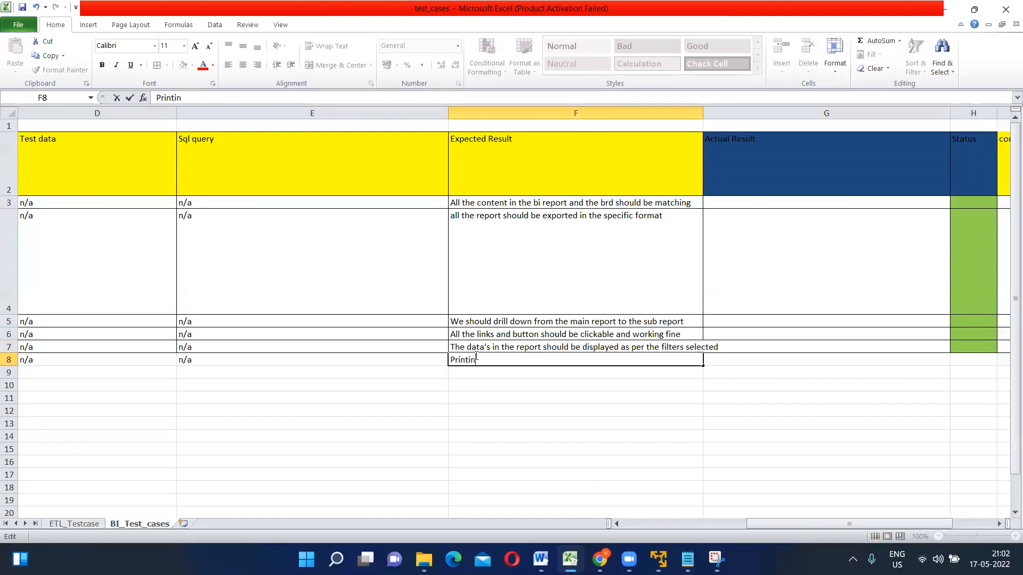
text(g of the re)
key(BackSpace)
text(eport should be )
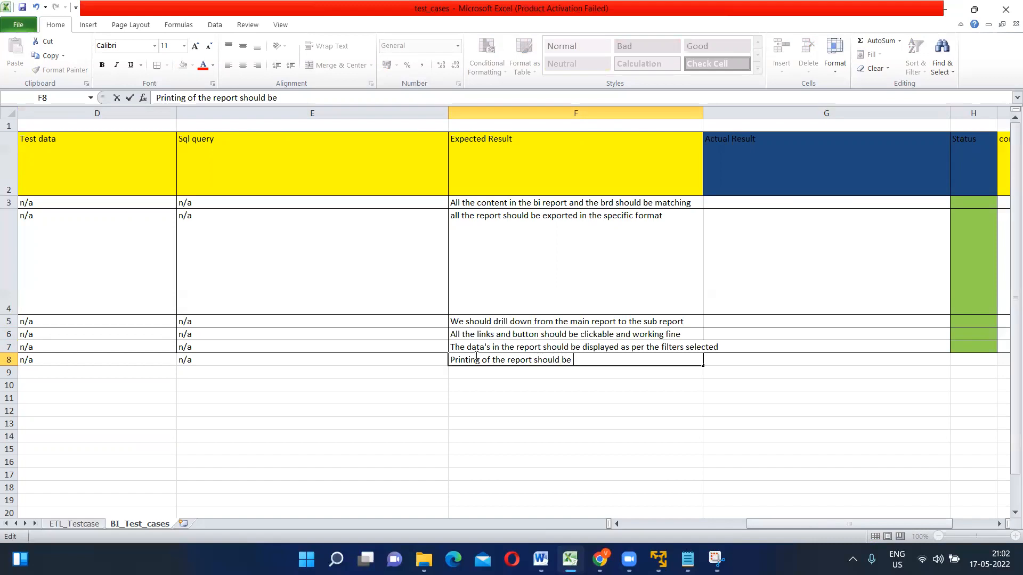
text(clear without any cut )
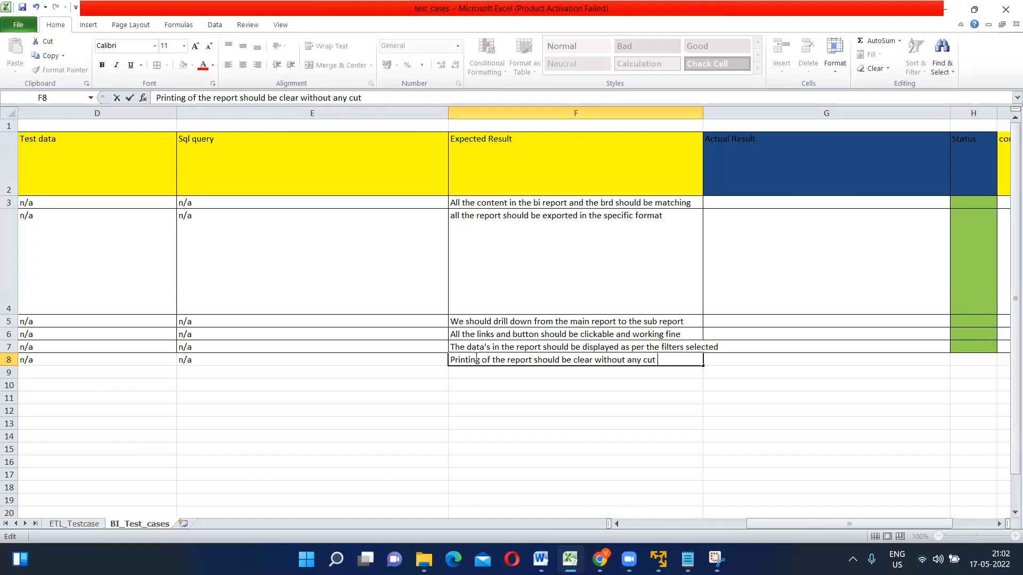
text(on the printed re)
text(port)
key(Tab)
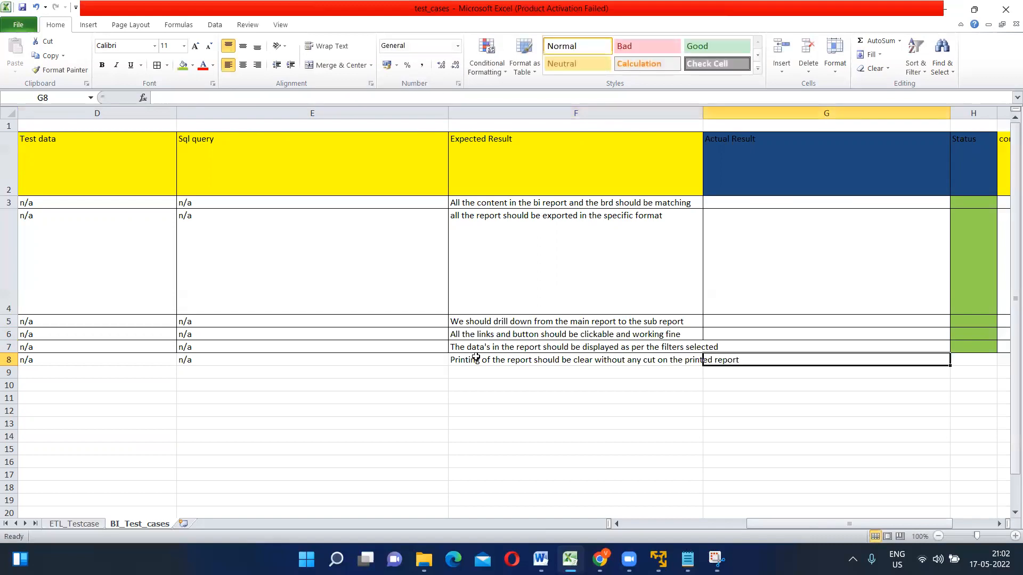
key(Left)
key(Left)
key(Left)
key(Left)
key(Left)
key(Left)
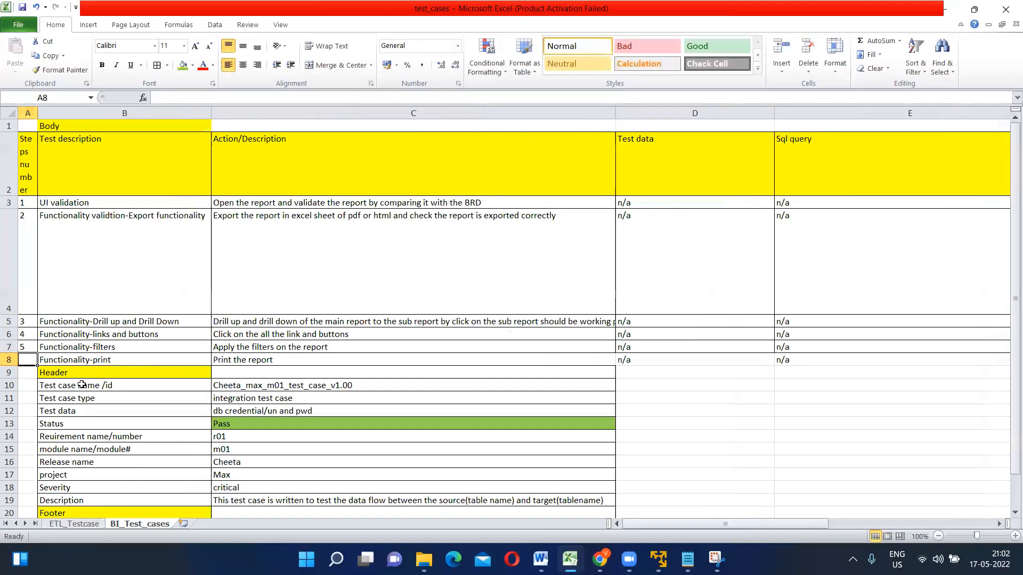
Insert three blank rows at row 9, above the Header block.
right_click(8, 373)
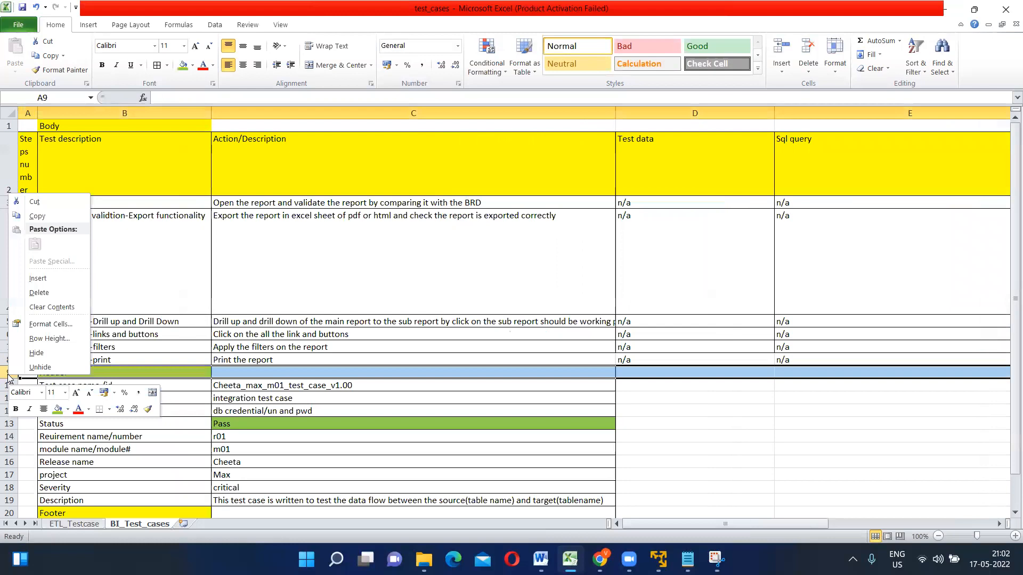
click(40, 277)
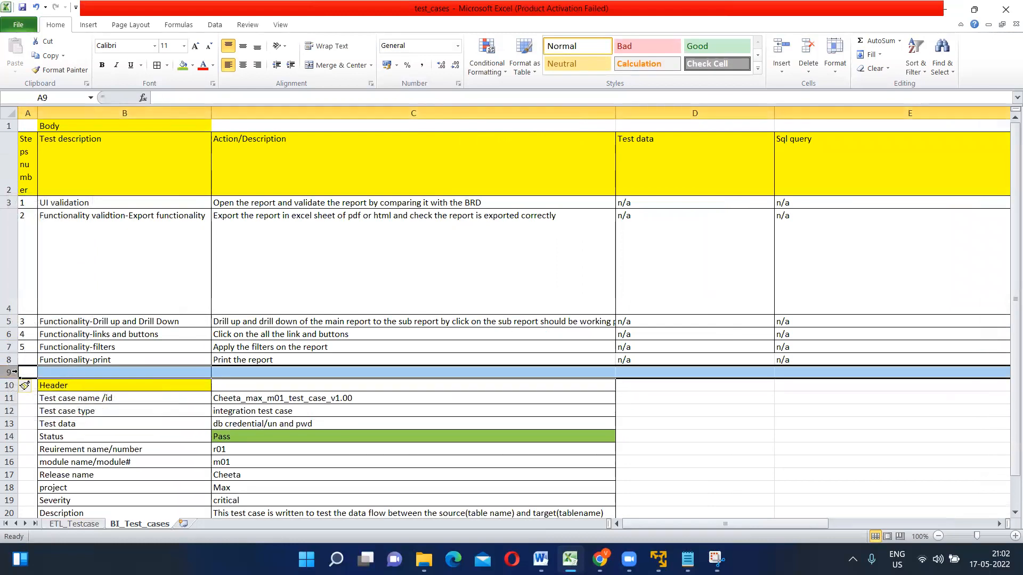
right_click(9, 373)
click(39, 276)
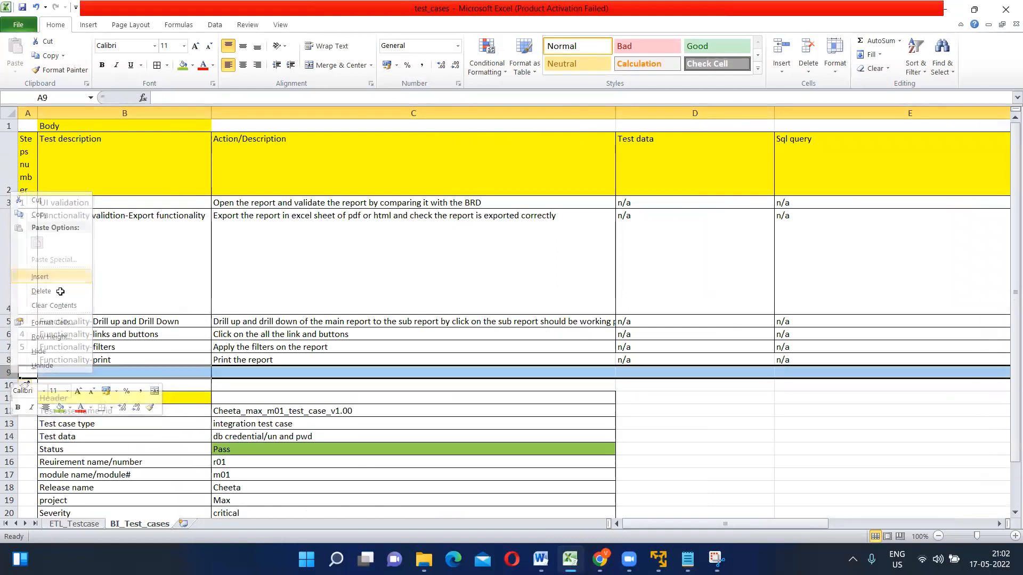
right_click(3, 372)
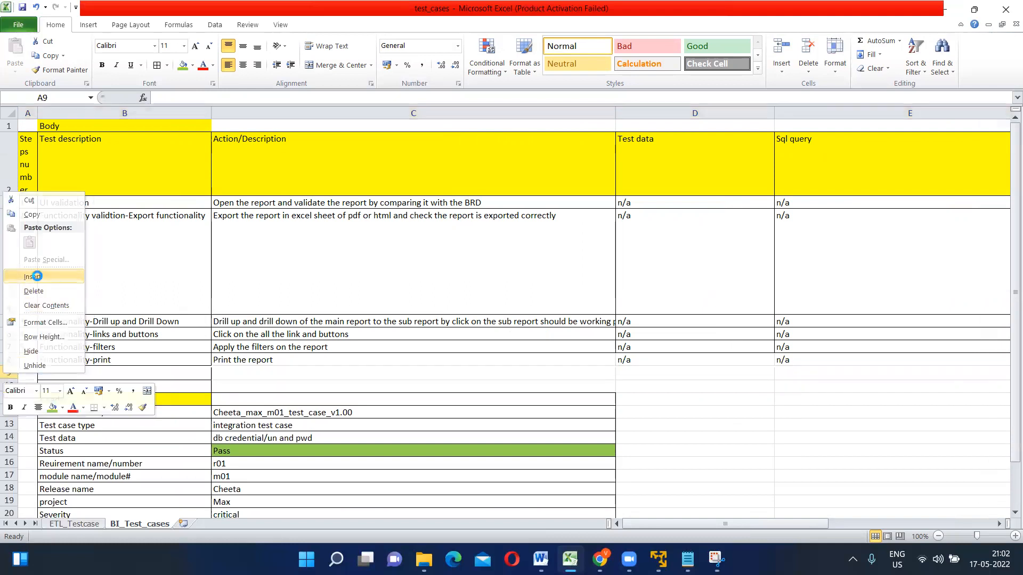
click(32, 277)
Number the print step 6 and start row 9's description as 'Data vaidation'.
click(28, 357)
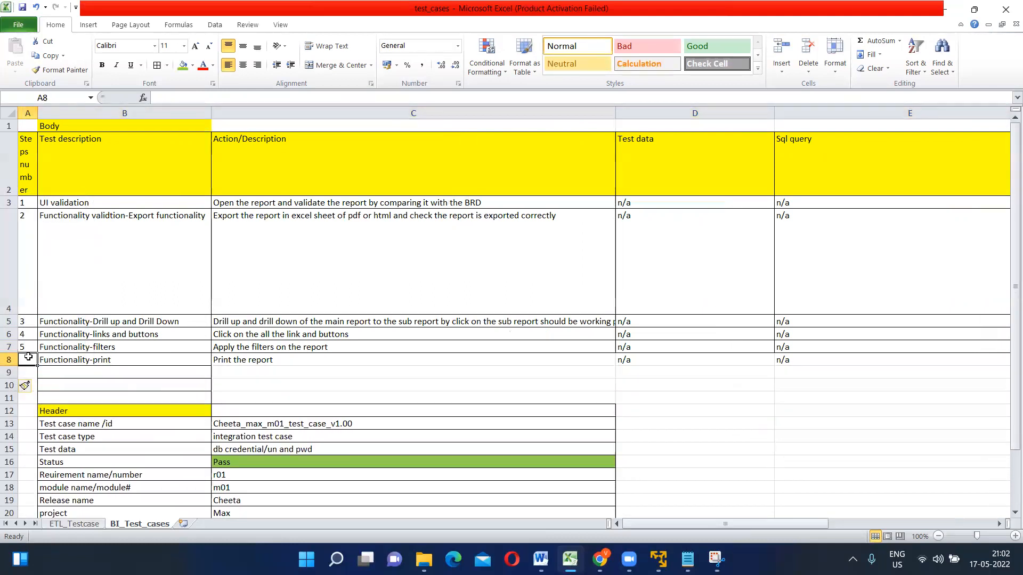
text(6)
key(Return)
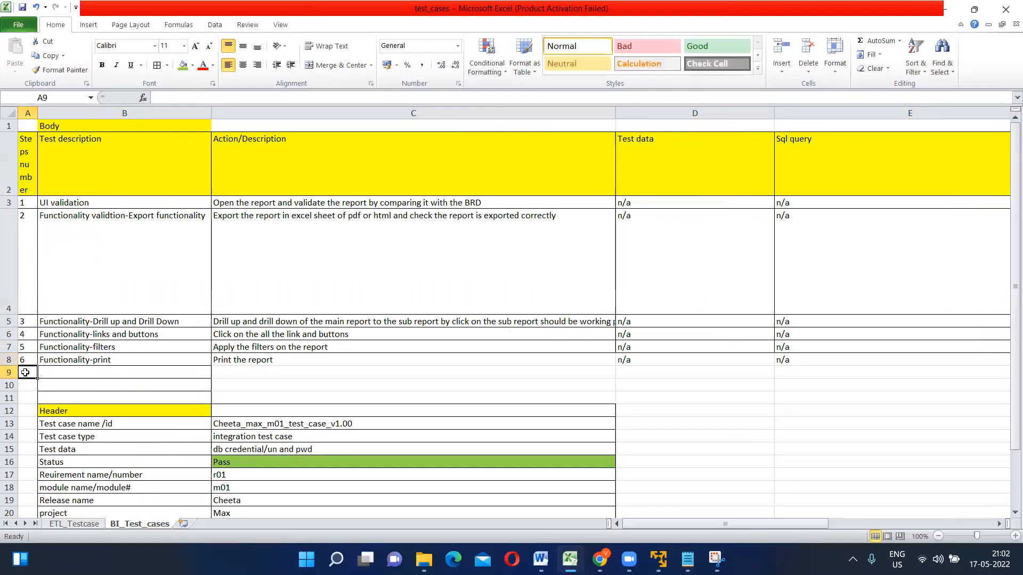
key(Tab)
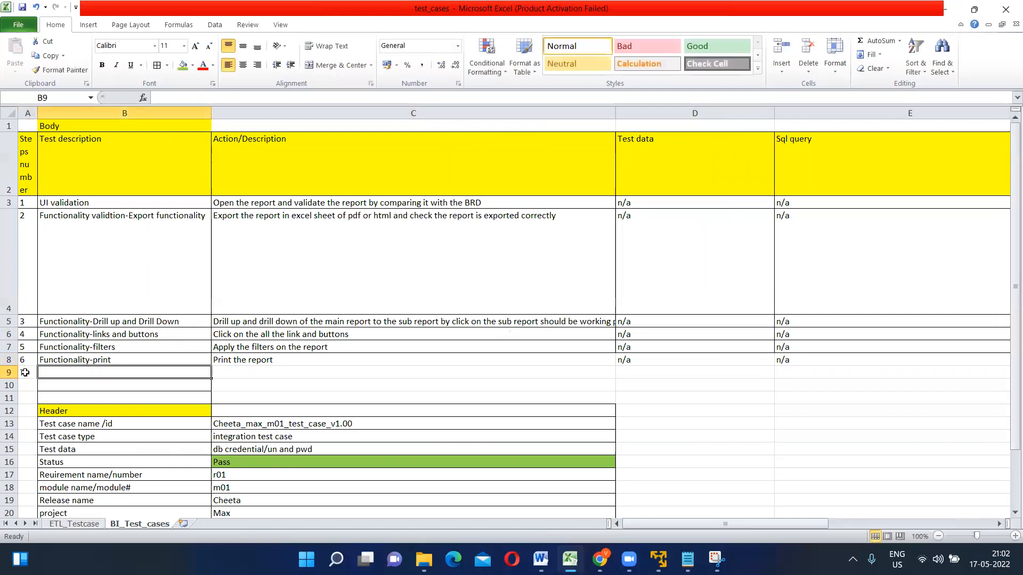
text(Data vaidation)
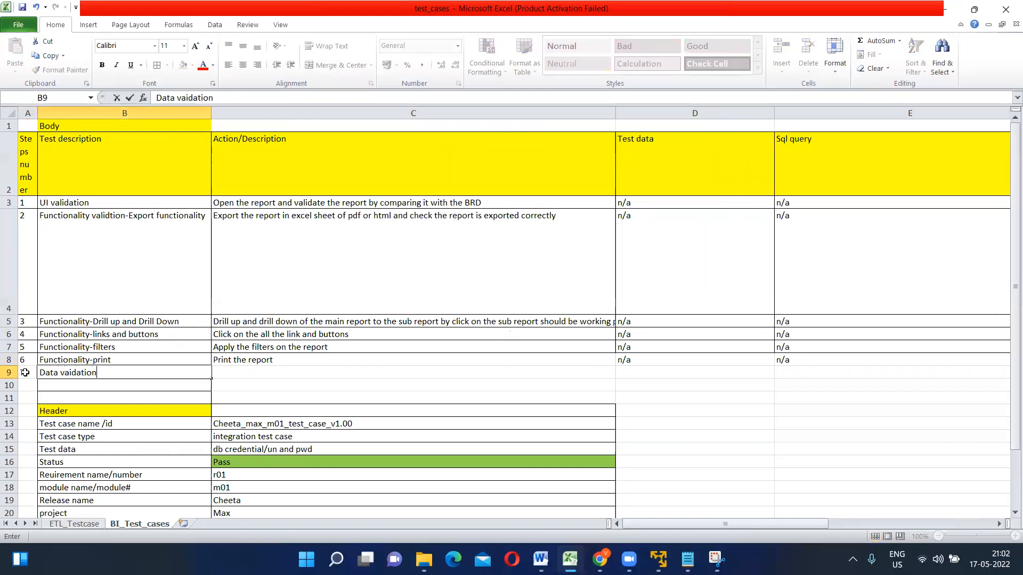
Enter row 9's action (report data matching the data warehouse) and test data 'un/prd of dwh and un and pwd of the report'.
key(Tab)
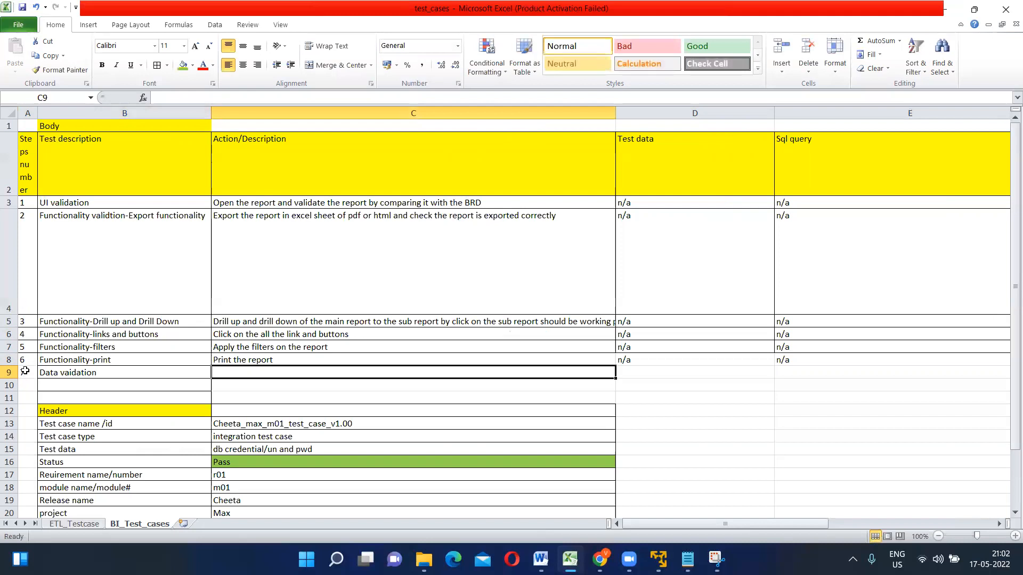
text(All )
text(the d)
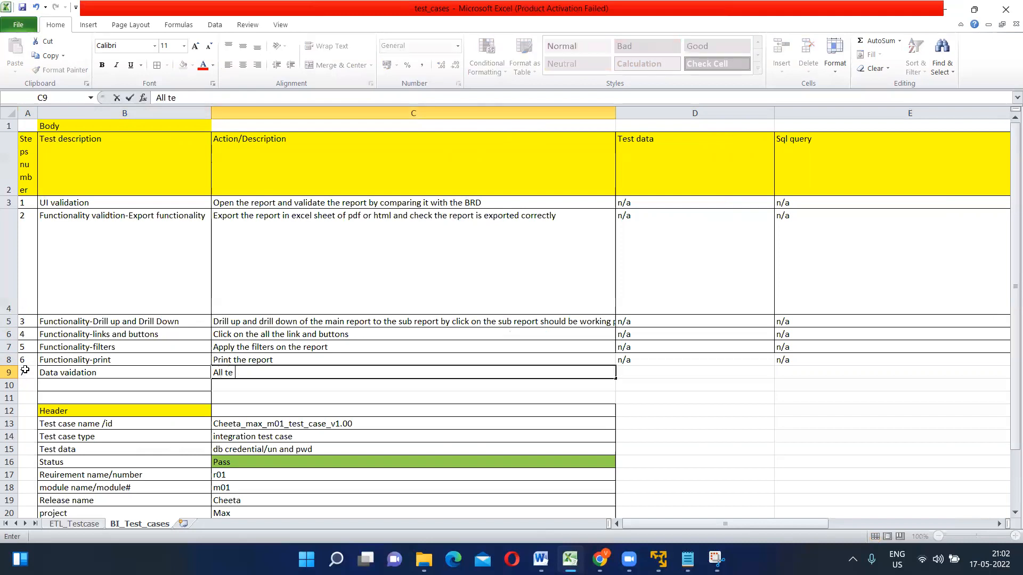
text(ata fo)
key(BackSpace)
key(BackSpace)
text(of the report )
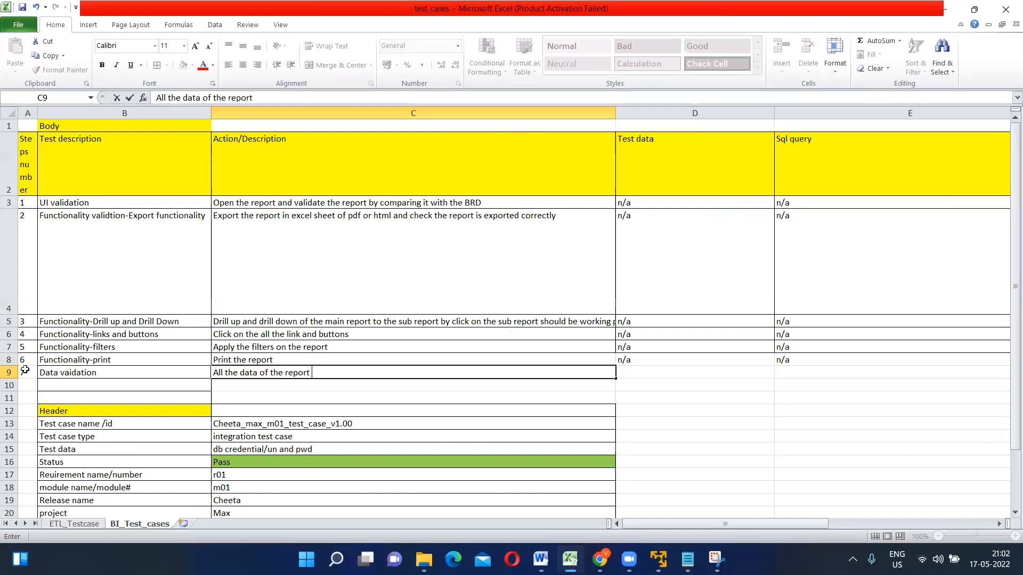
text(should be matching w)
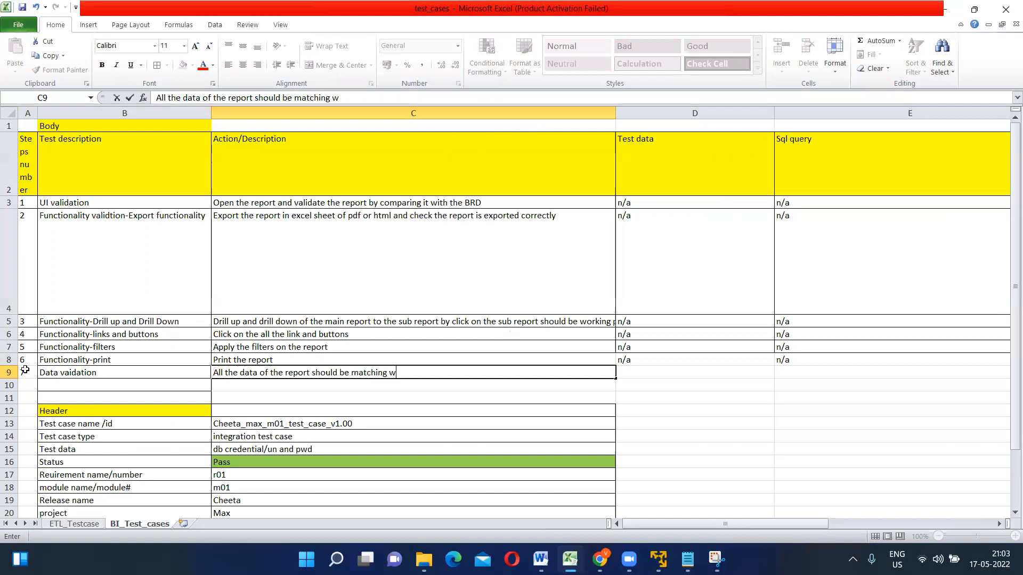
text(ith datawareshould)
key(Tab)
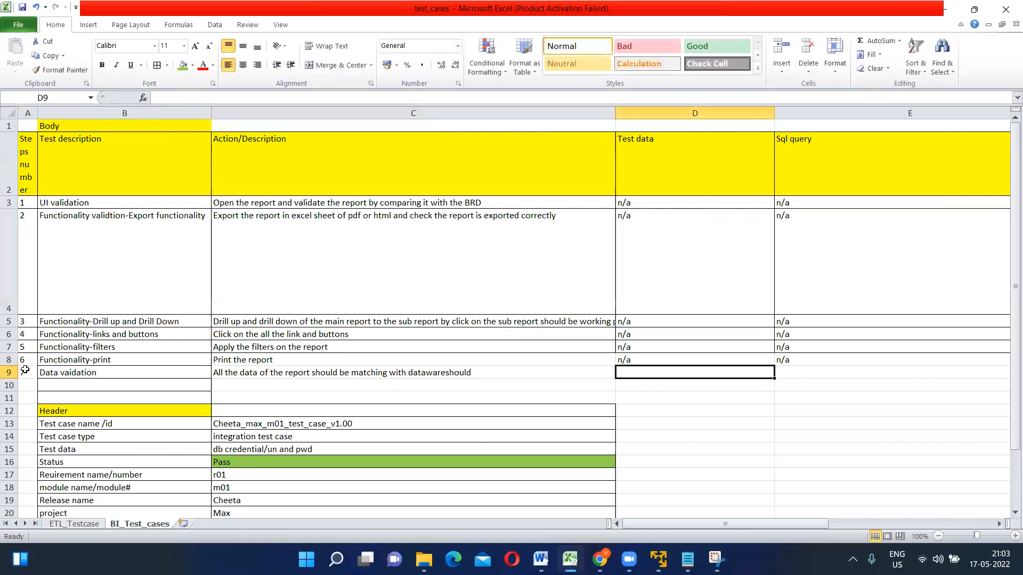
text(u)
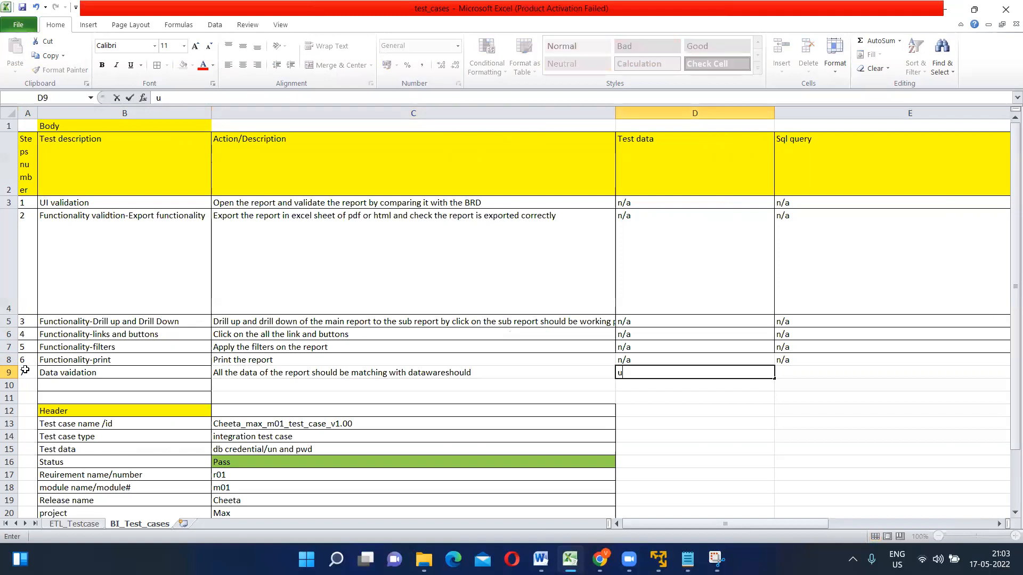
text(n/prd of dwh and )
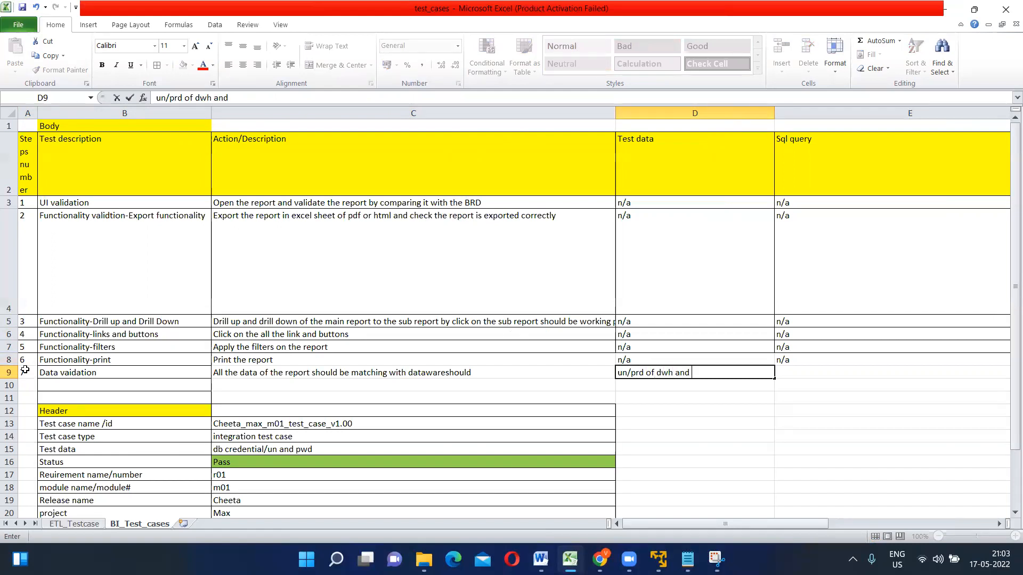
text(un and pwd of the report)
key(Tab)
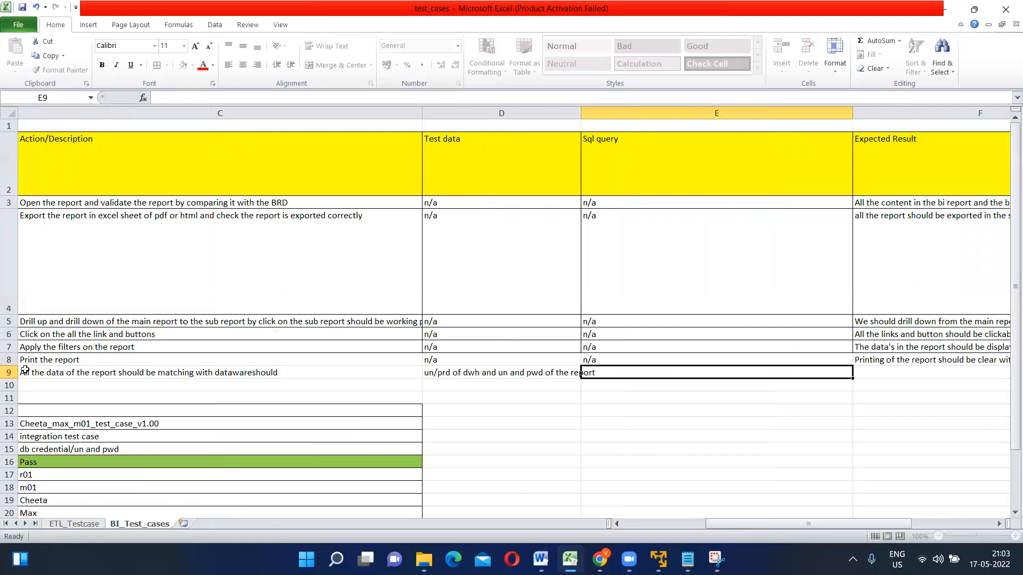
Enter the query 'select c1 ,max(sales) from fact join dimension on group by c1'.
text(select)
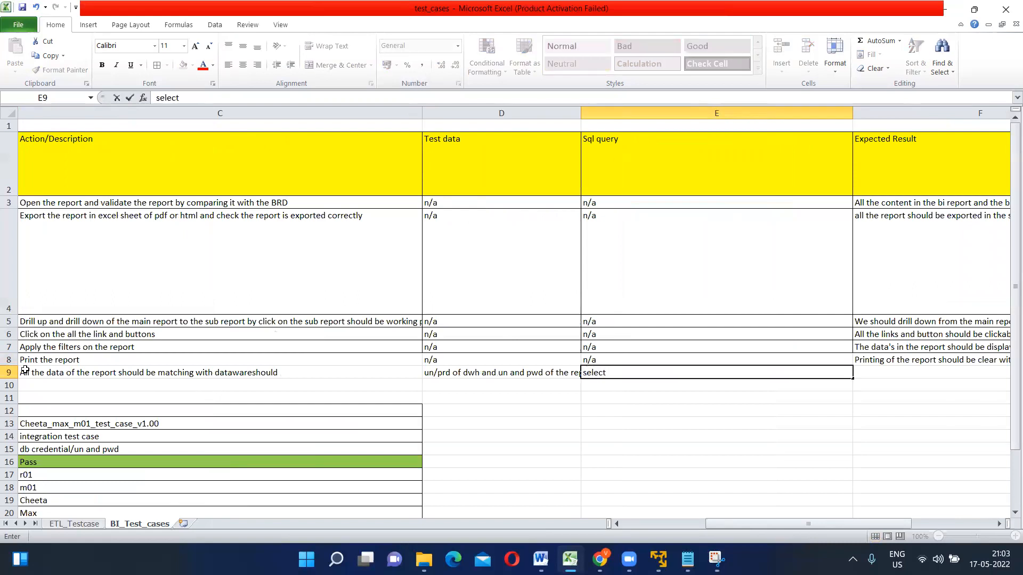
text( c)
text(1 ,max(sales) from fac)
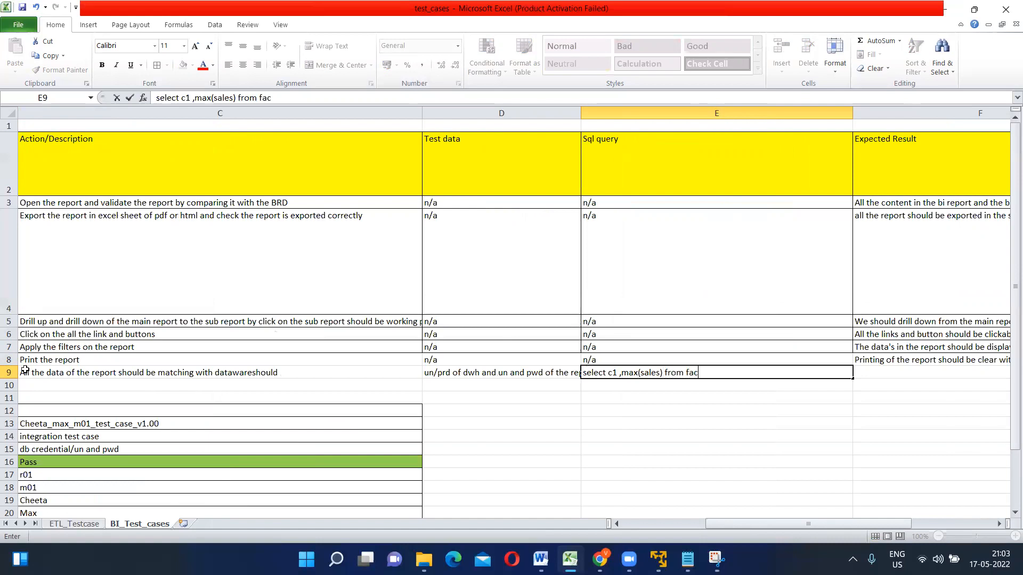
text(t join dimension on g)
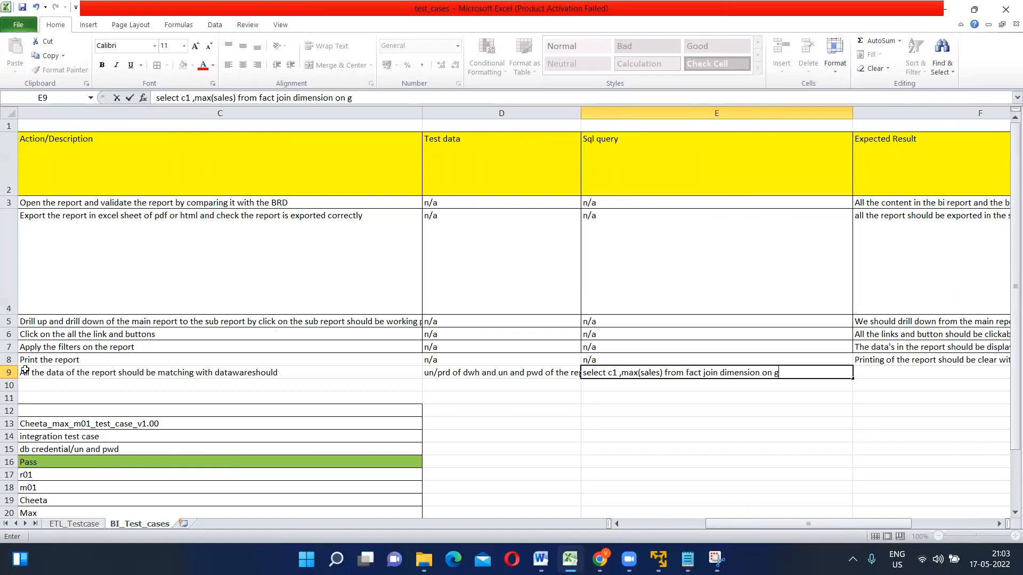
text(roup by c1)
key(Tab)
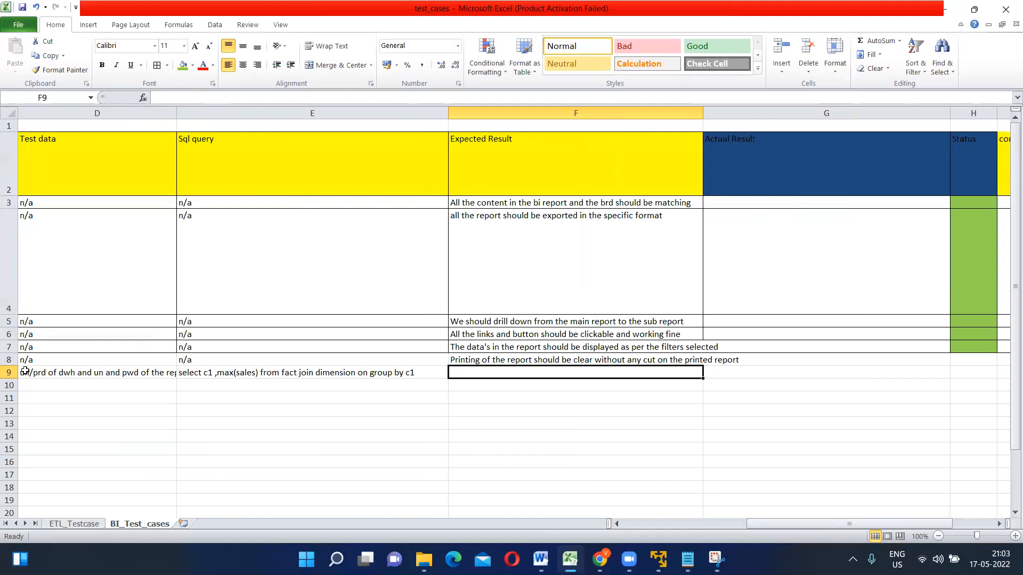
Set row 9's expected result: maximum sale for a particular region should be displayed.
text(max)
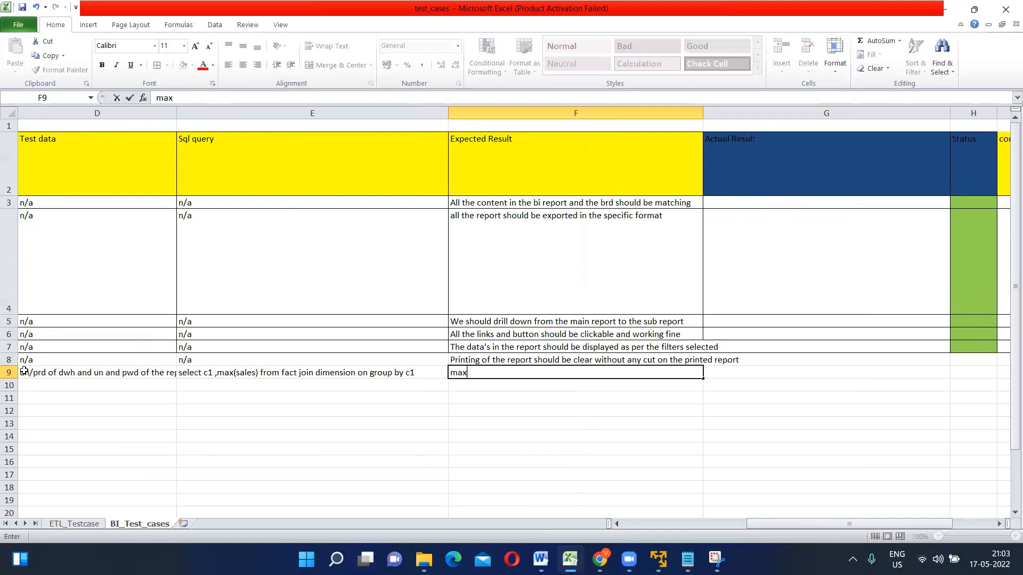
text(imum sale)
text( for a par)
text(lar refio)
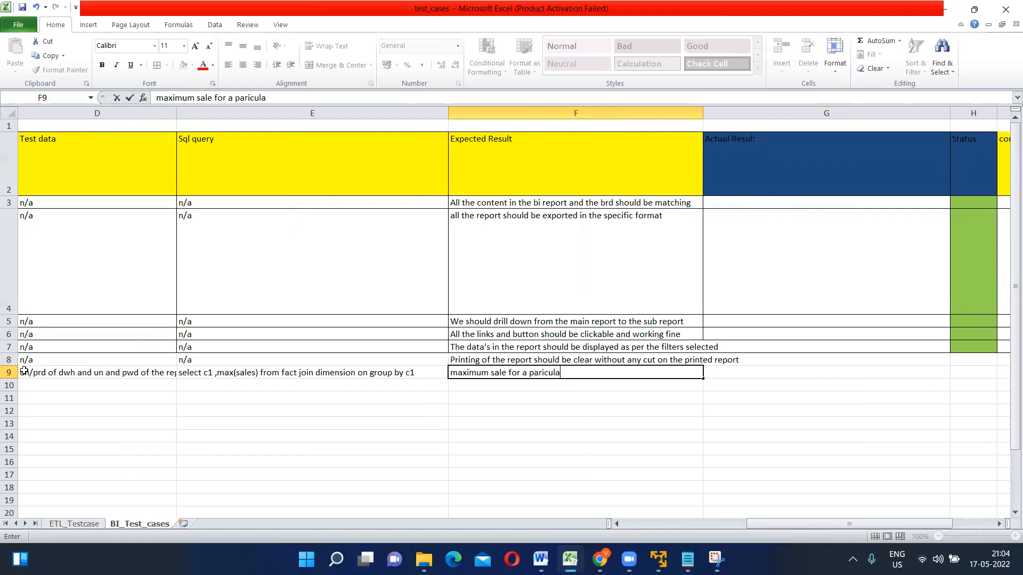
key(BackSpace)
key(BackSpace)
key(BackSpace)
text(gion shu)
key(BackSpace)
text(ould be displayed)
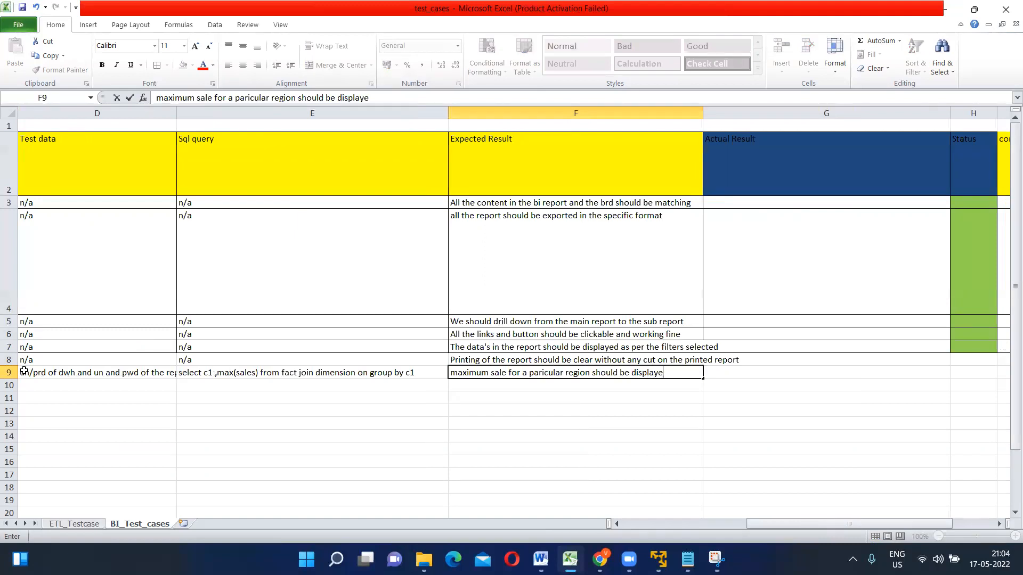
key(Tab)
key(Left)
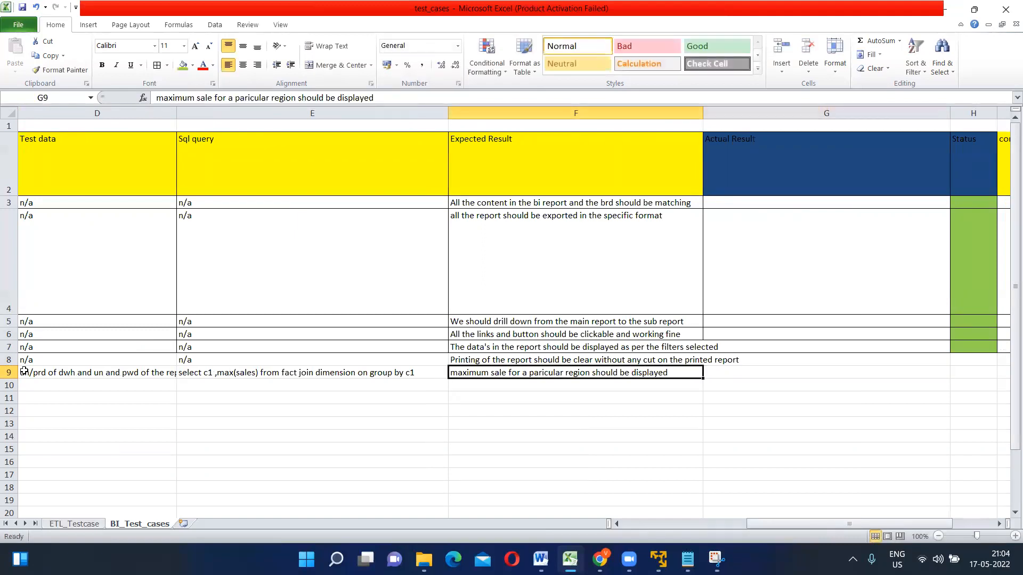
Correct the row 9 description from 'Data vaidation' to 'Data validation'.
scroll(24, 371, left, 3)
click(24, 371)
click(119, 371)
click(305, 375)
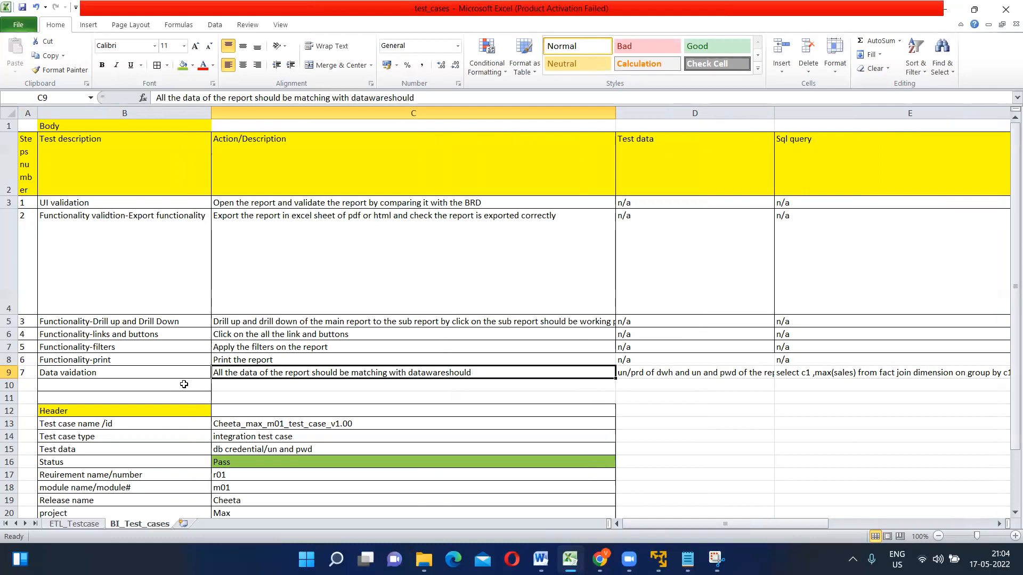
double_click(72, 373)
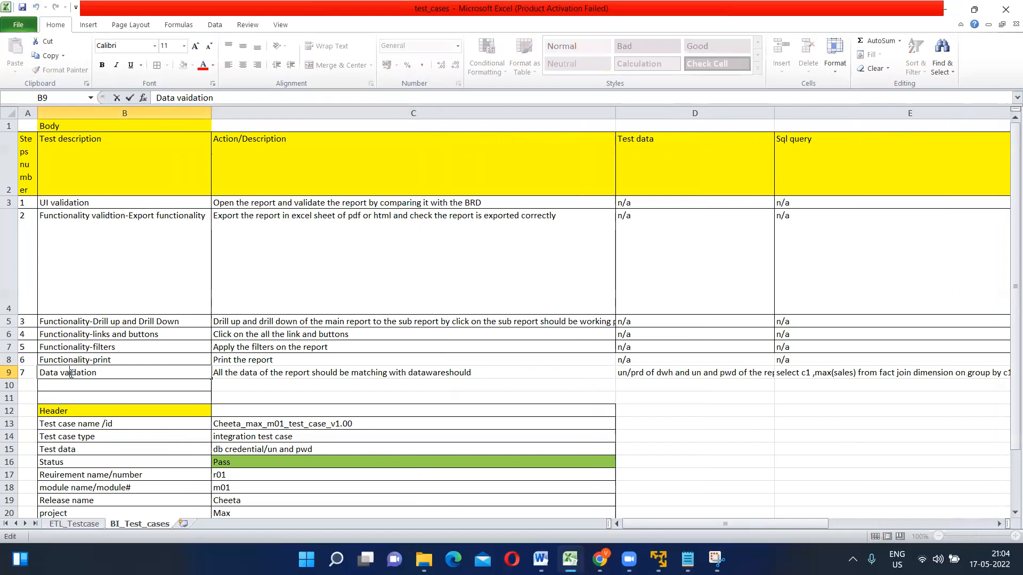
text(l)
Number row 10 as step 8 with description 'performace of the report'.
click(80, 383)
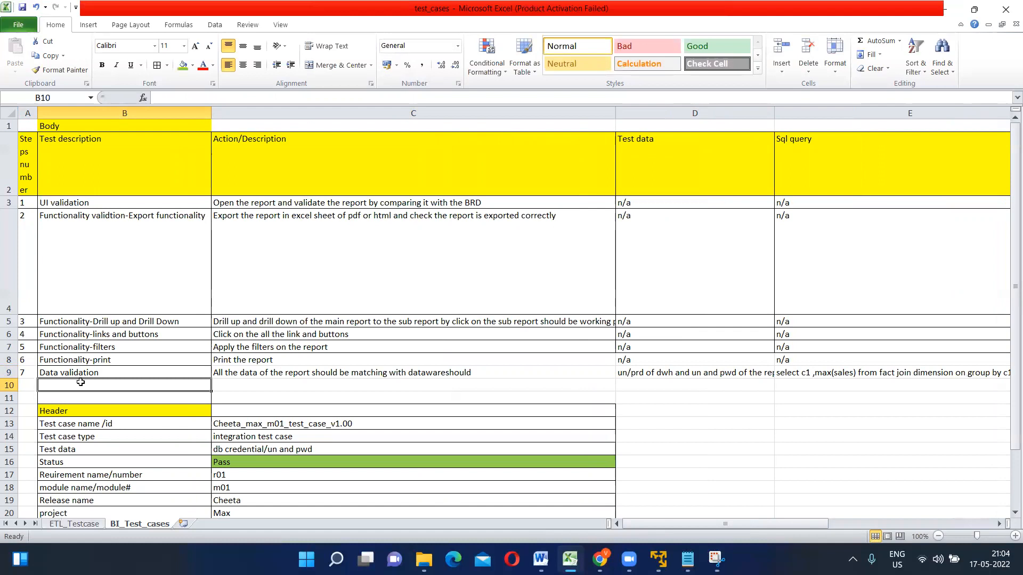
key(Left)
text(8)
key(Right)
text(Performa)
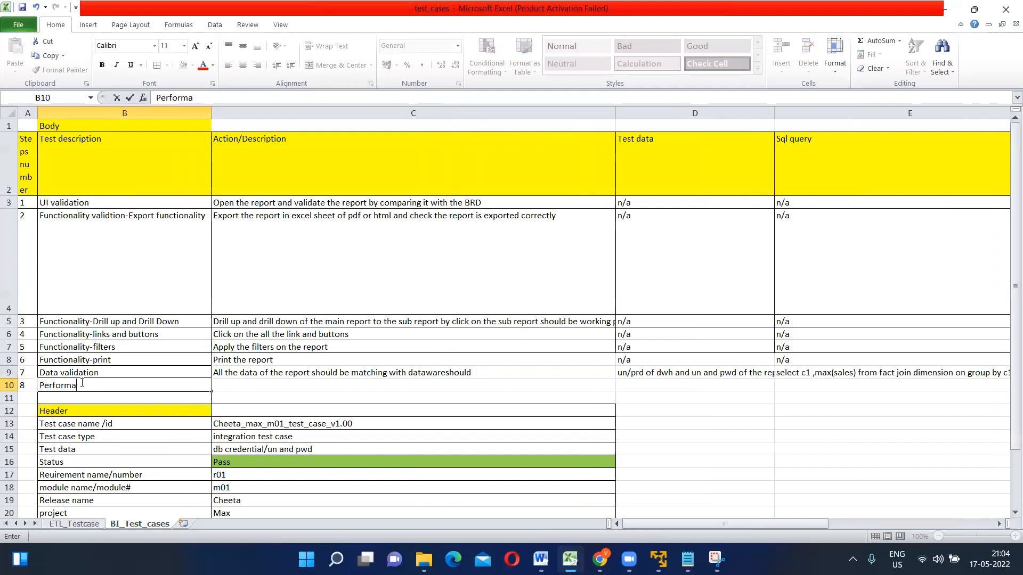
text(nce)
key(Right)
click(81, 382)
double_click(96, 383)
text(of the report)
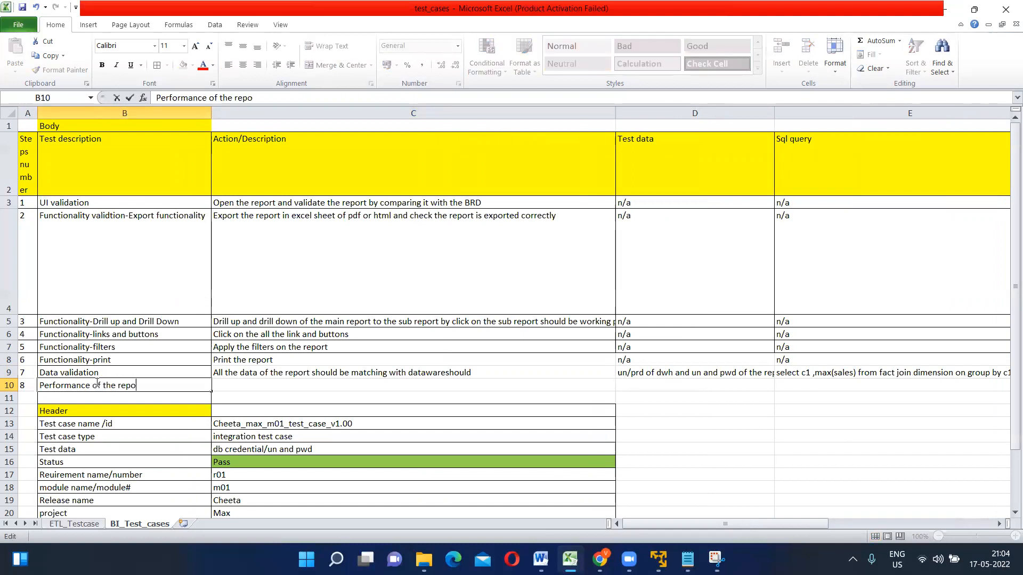
key(Tab)
click(95, 382)
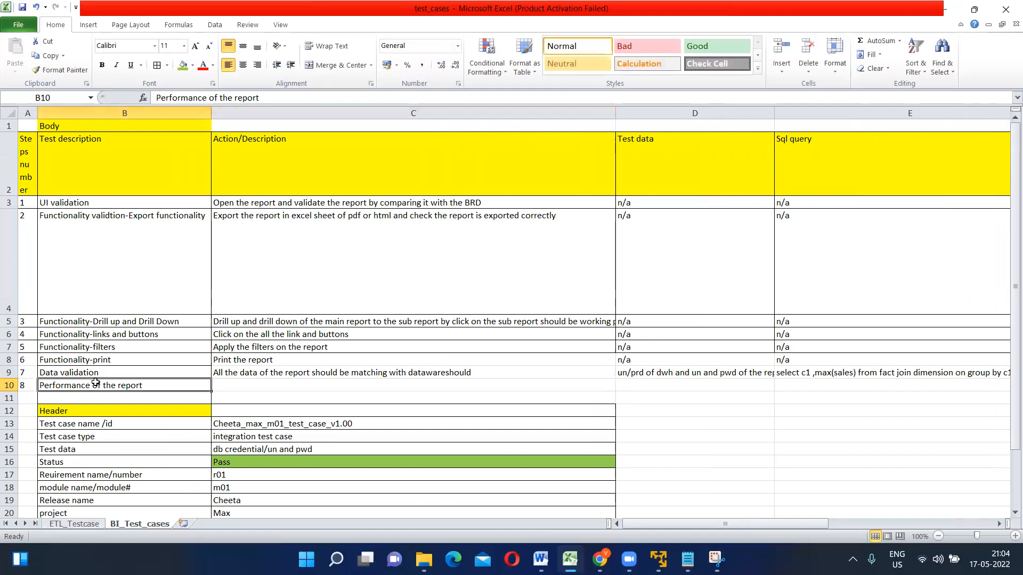
text(load)
key(BackSpace)
key(BackSpace)
key(BackSpace)
key(BackSpace)
key(Tab)
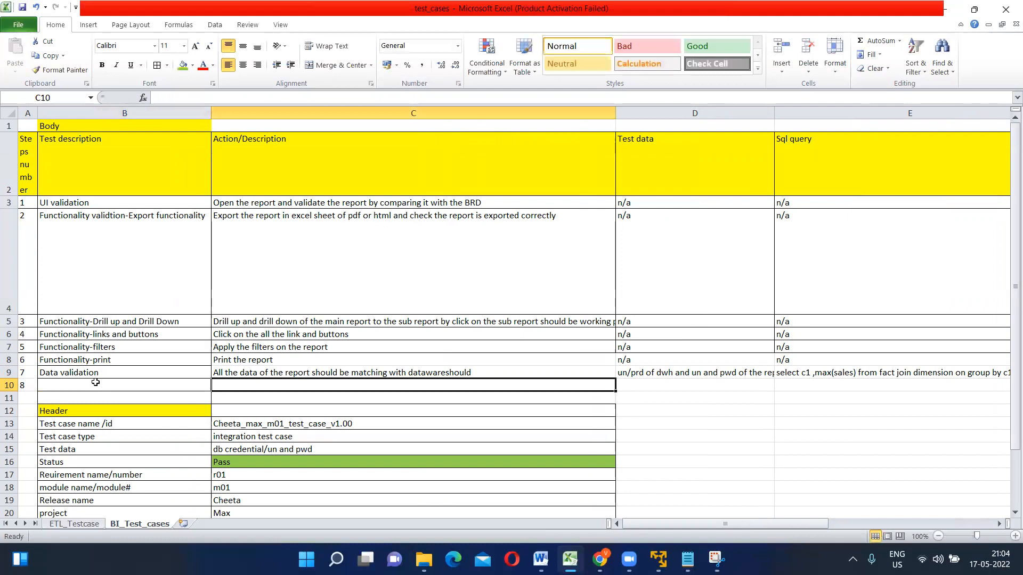
double_click(92, 383)
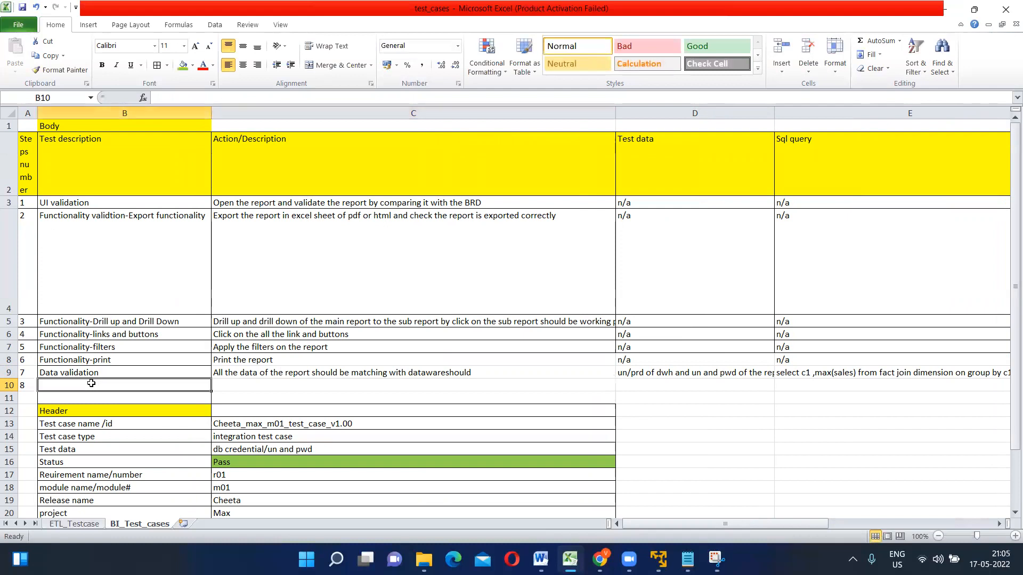
text(pe)
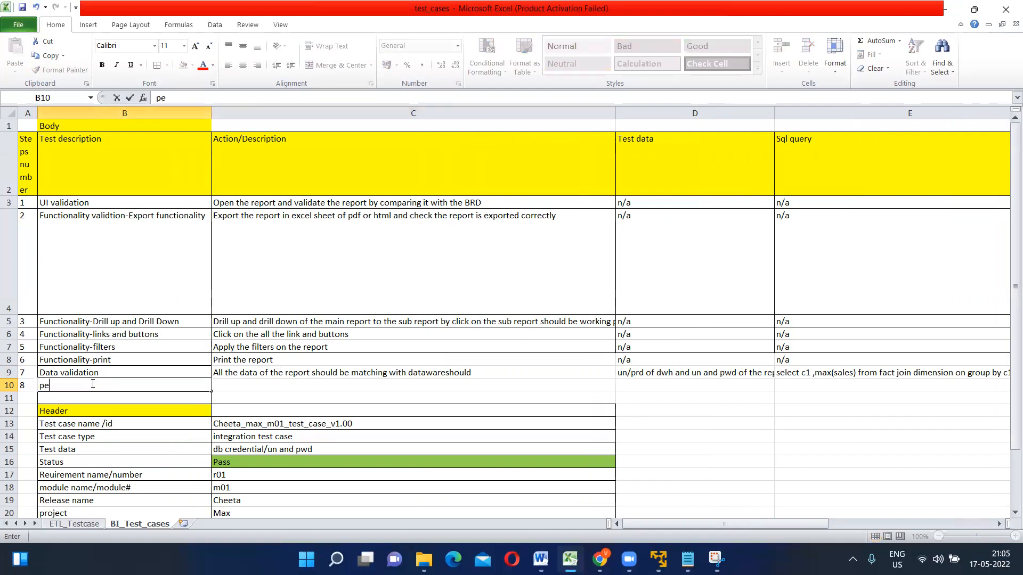
text(rformace of the report)
key(Tab)
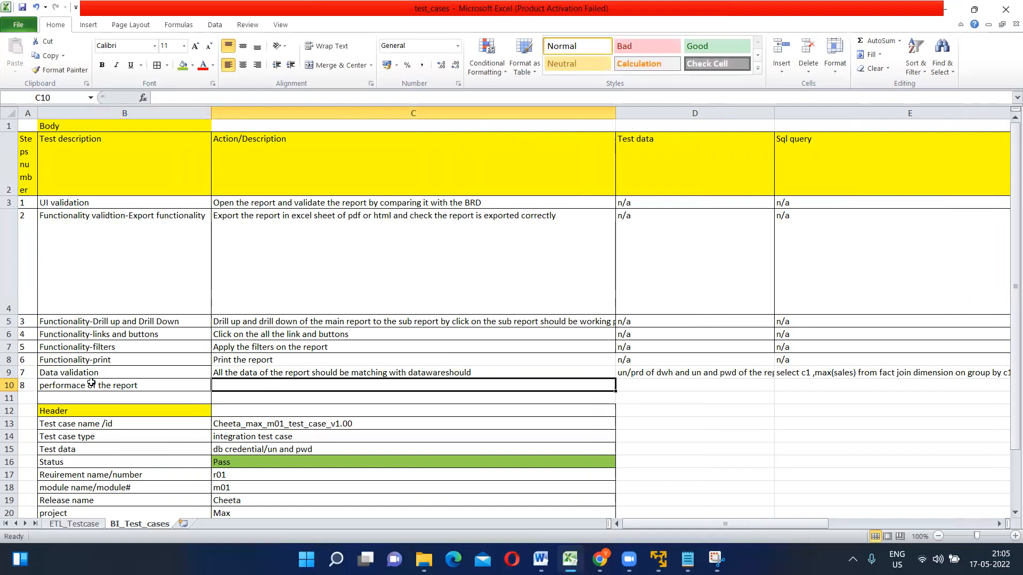
Enter step 8's action: data is loaded in the report, check stability and response time.
text(Data is loa)
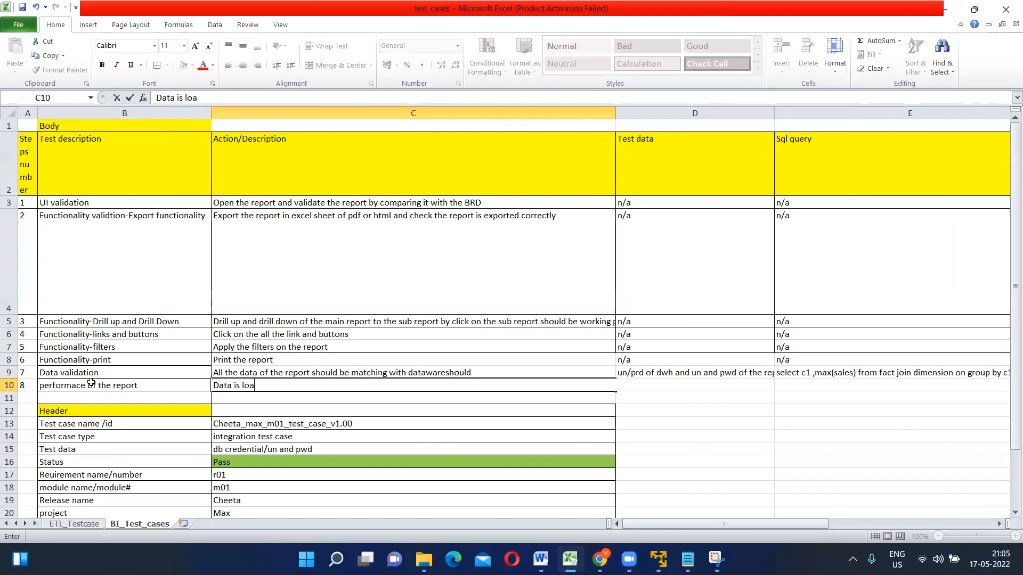
text(ded in the report check te)
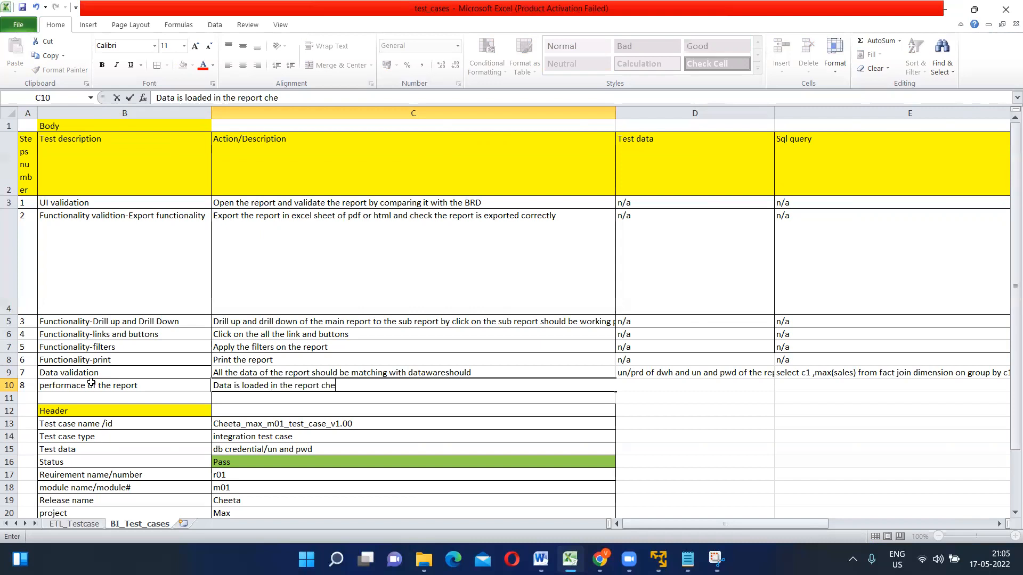
key(BackSpace)
text(he stability and er)
key(BackSpace)
key(BackSpace)
text(response time)
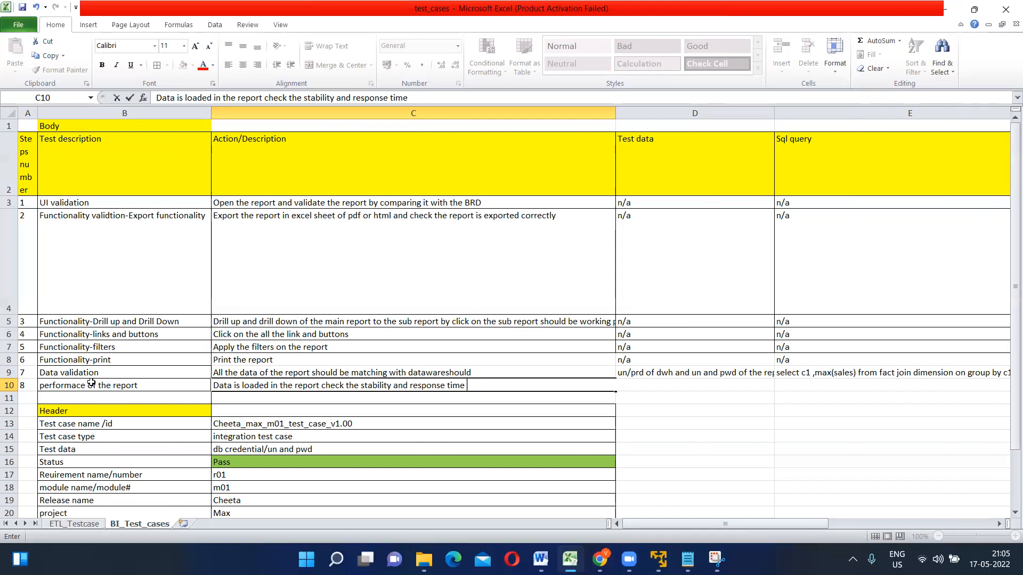
text( of the report)
key(Tab)
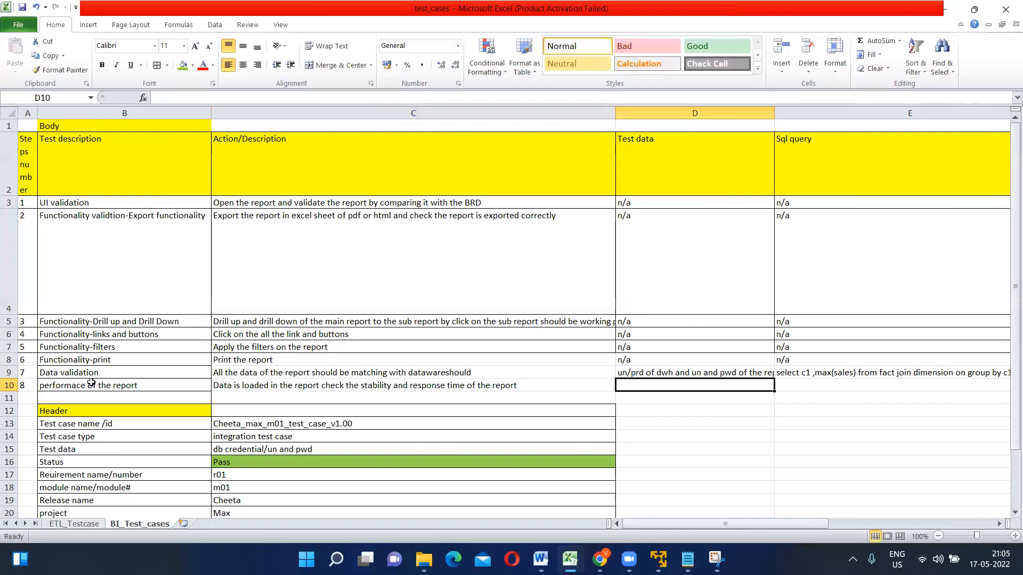
Enter step 8's test data 'un/pwd of the report' and an n/a SQL query.
click(689, 370)
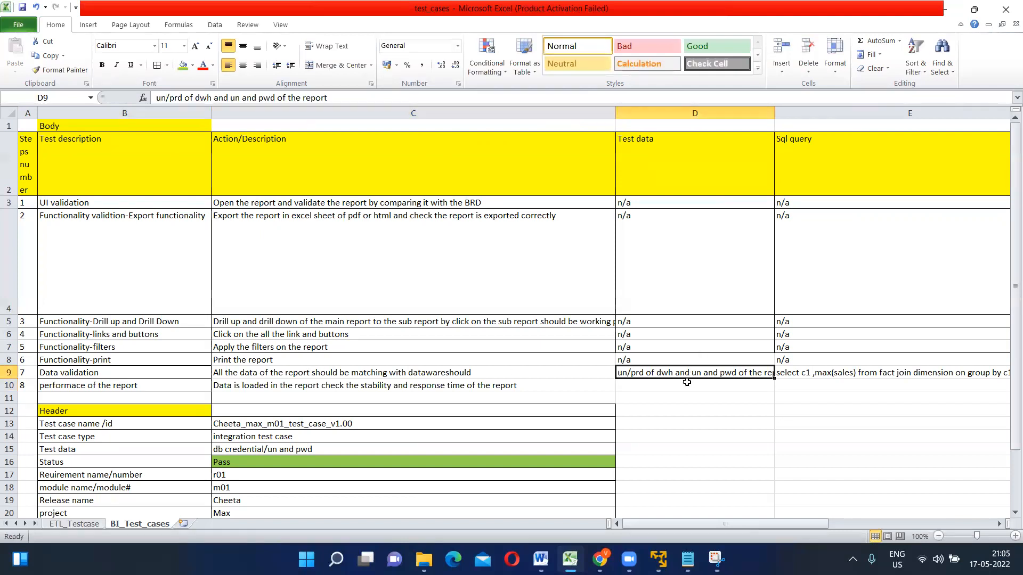
click(684, 384)
text(un)
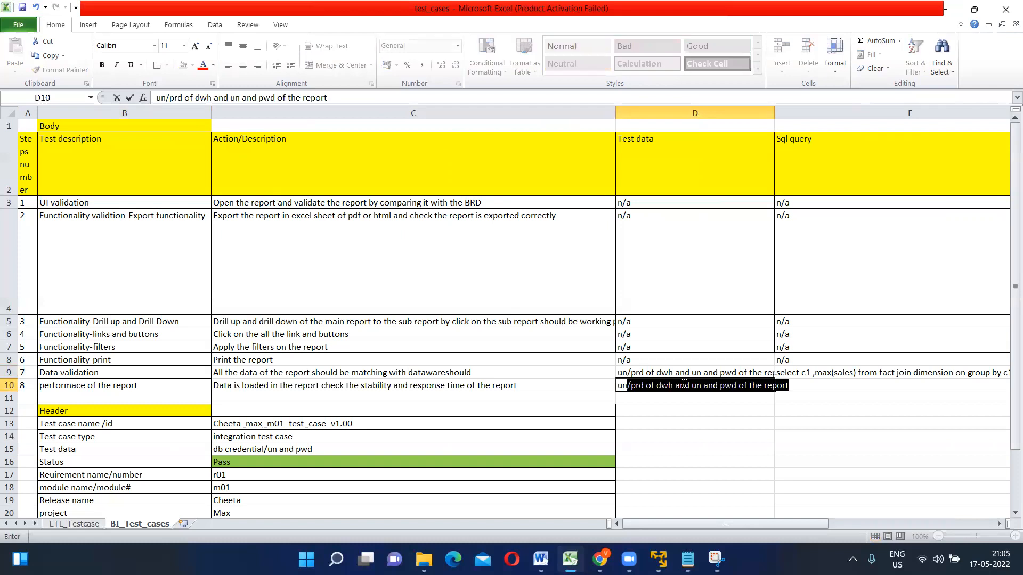
text(/pwd o)
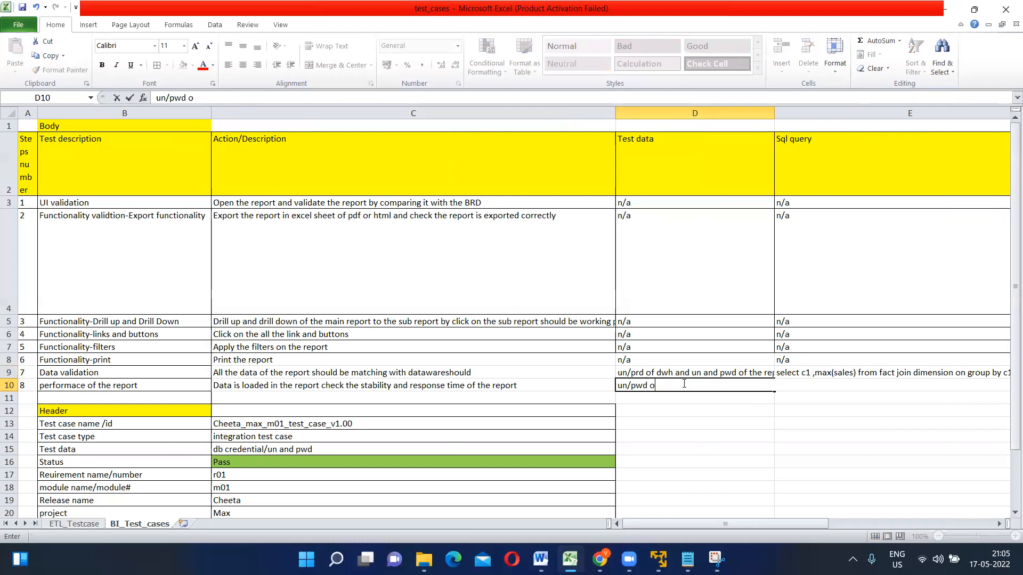
text(f the report)
key(Tab)
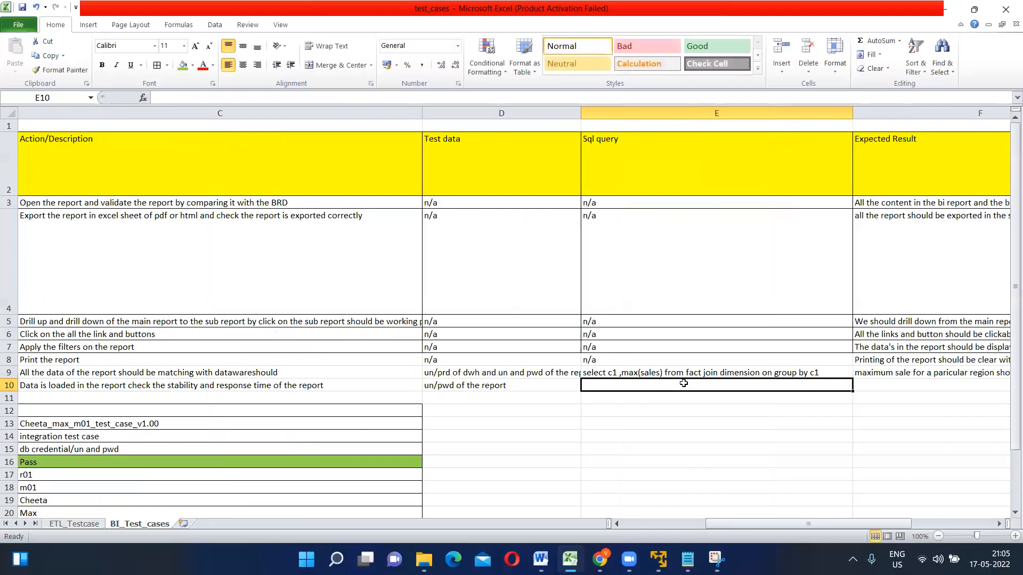
text(n/a)
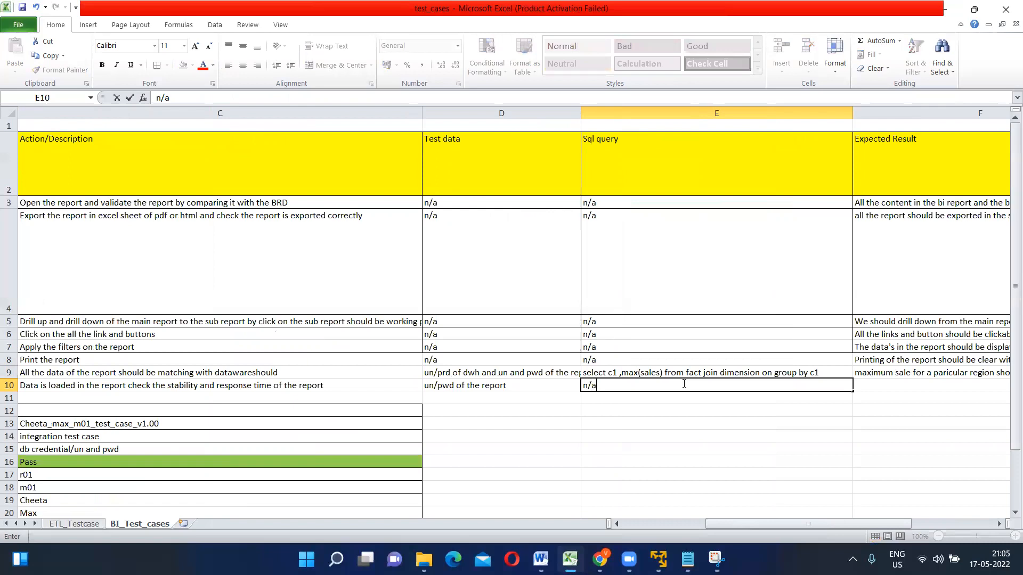
key(Tab)
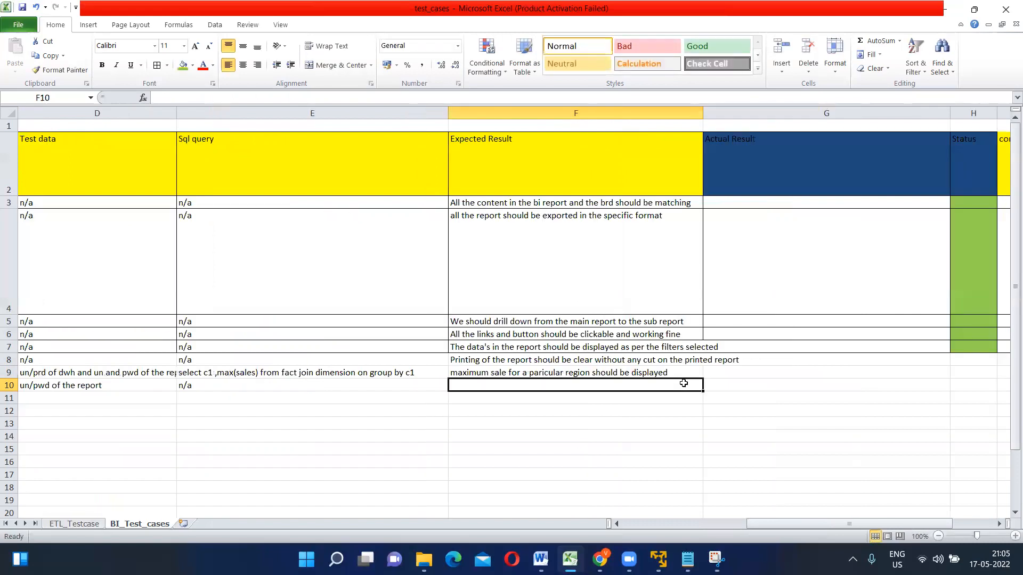
Set expected result 'response time should be very fast and the report should be stable'; autofit column F.
text(res)
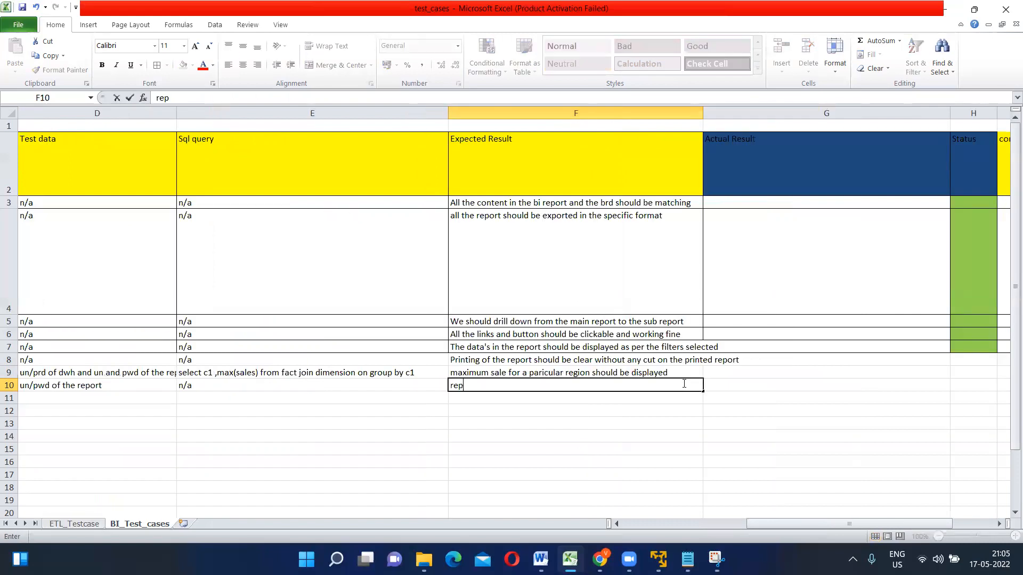
text(pose time shuou)
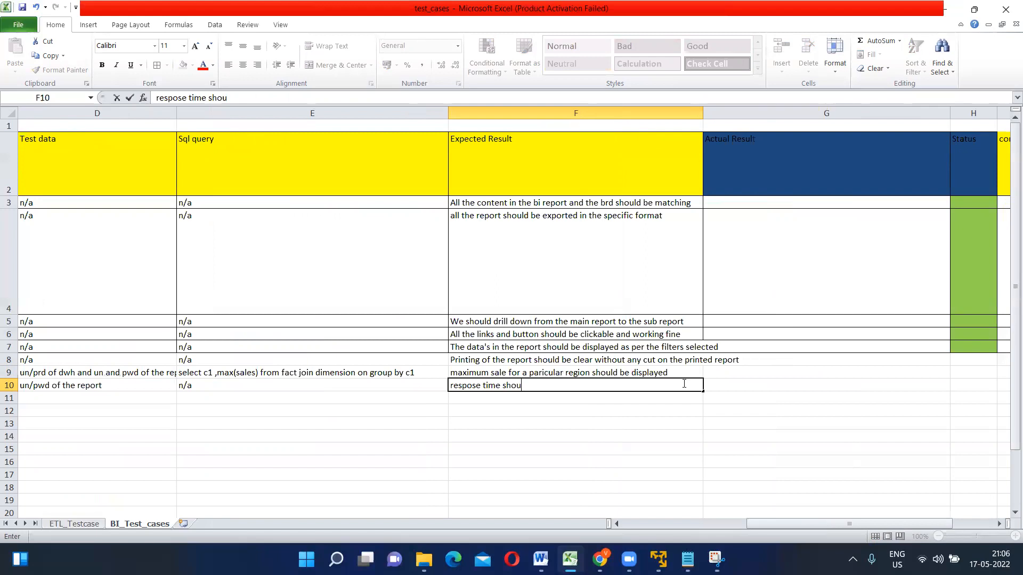
text(ld be very fase)
key(BackSpace)
text(t and the report shoul dbe s)
key(BackSpace)
key(BackSpace)
key(BackSpace)
key(BackSpace)
key(BackSpace)
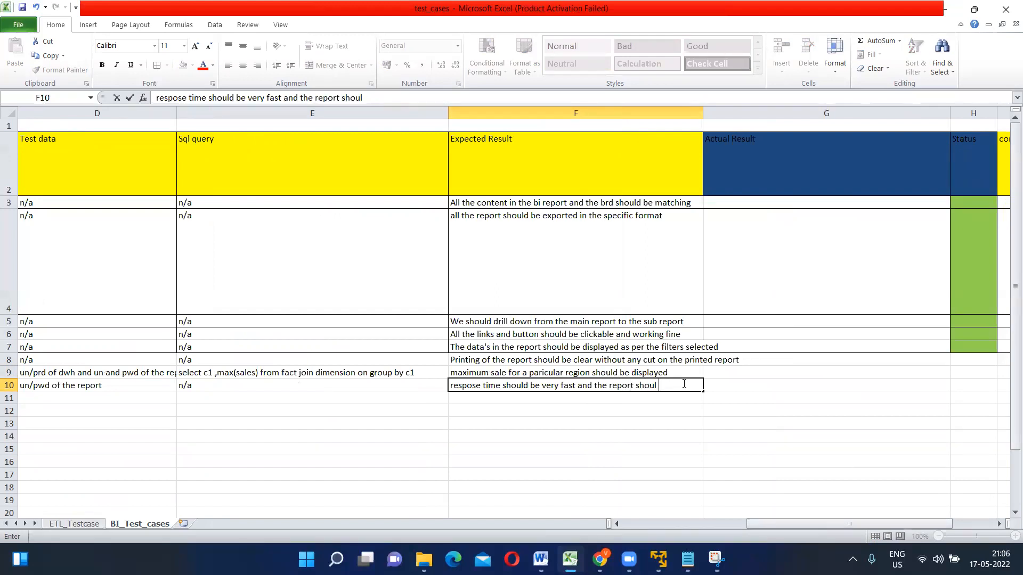
text(d be stable)
key(Tab)
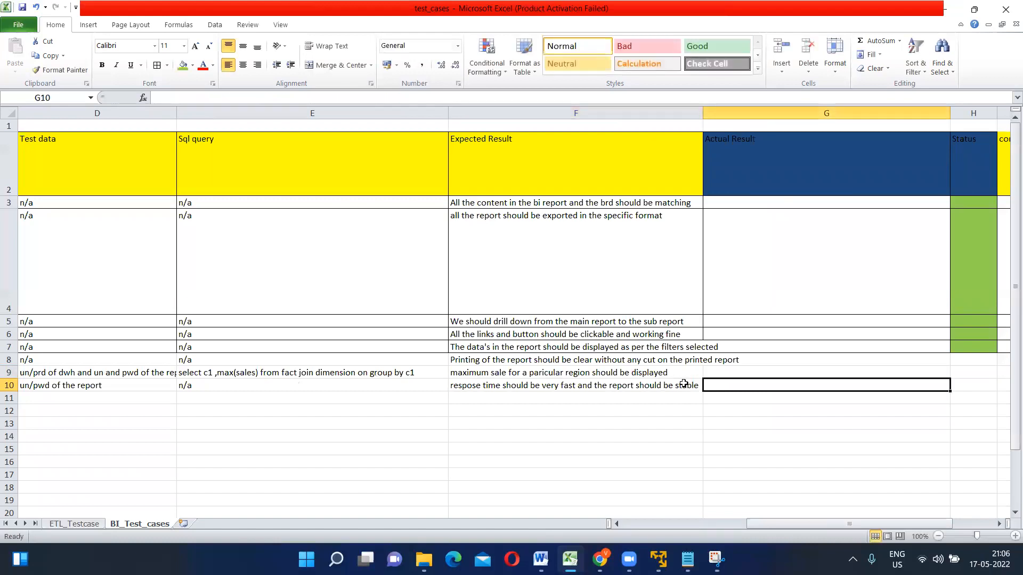
double_click(703, 113)
click(798, 205)
click(91, 363)
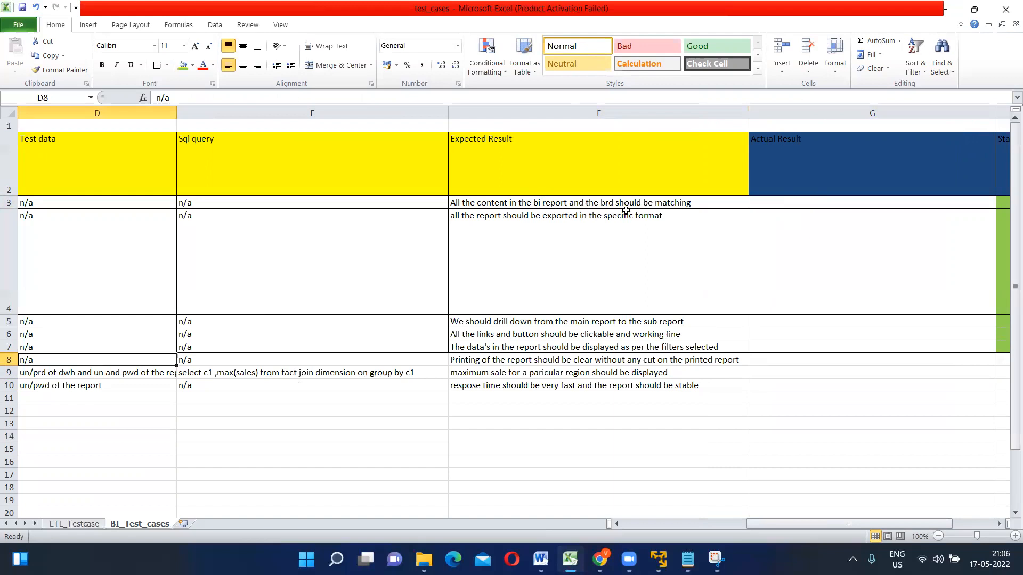
Enter 'As expected' in G3 and copy it down through G10.
click(804, 201)
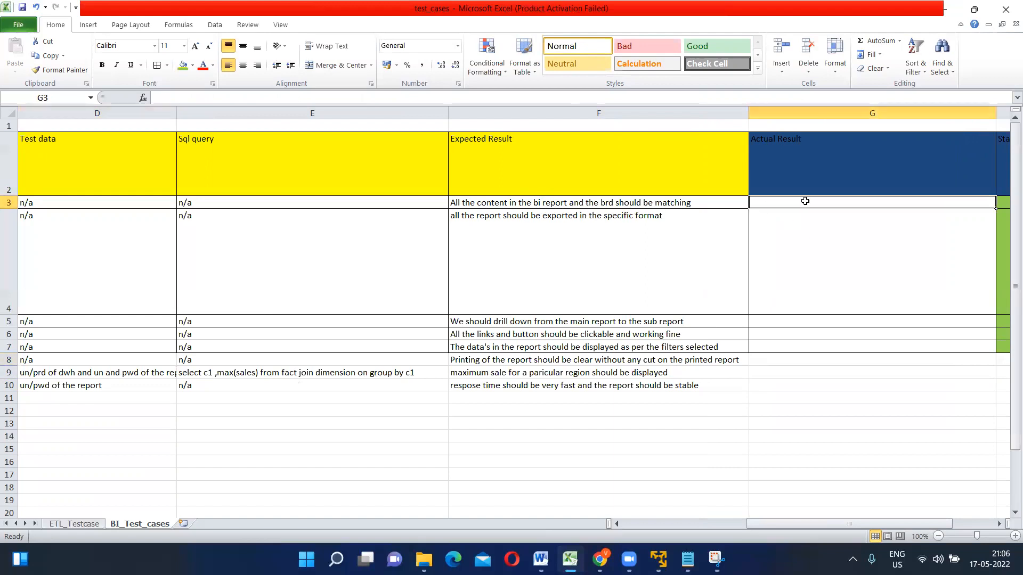
text(As expect)
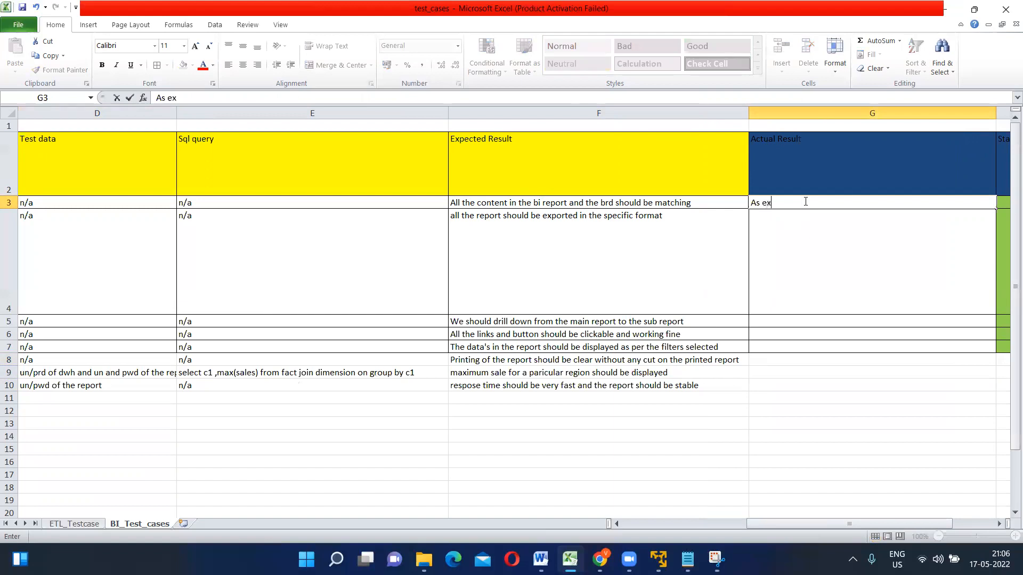
key(BackSpace)
text(ted)
key(Return)
click(900, 203)
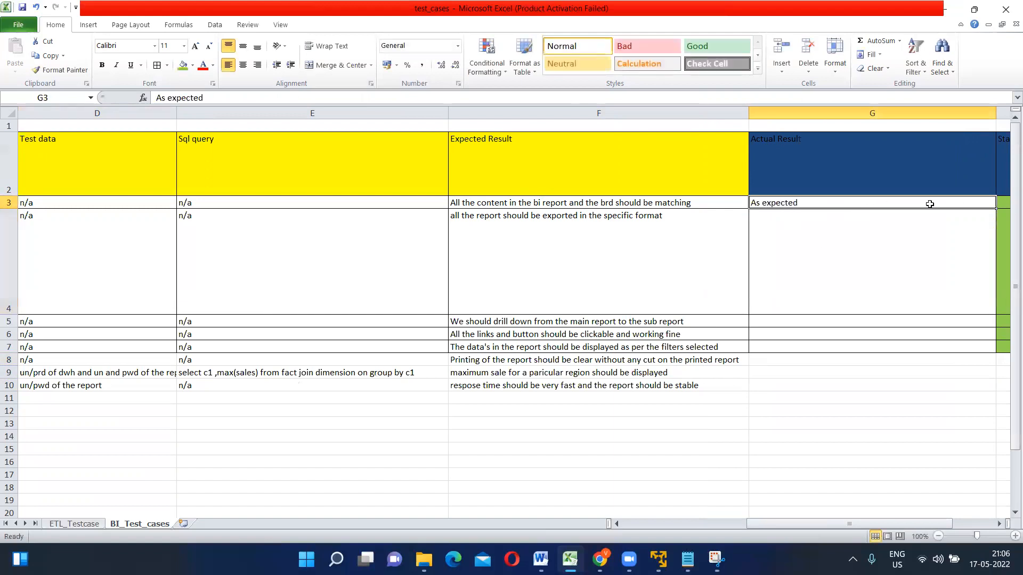
key(ctrl+c)
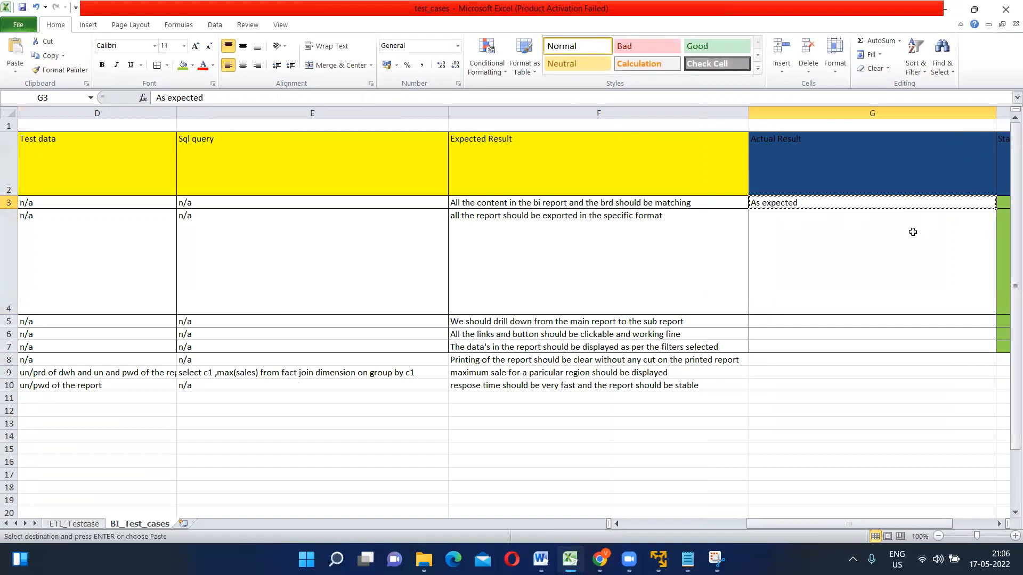
key(shift+Down)
key(shift+Down)
key(shift+Down)
key(shift+Down)
key(shift+Down)
key(shift+Down)
key(shift+Down)
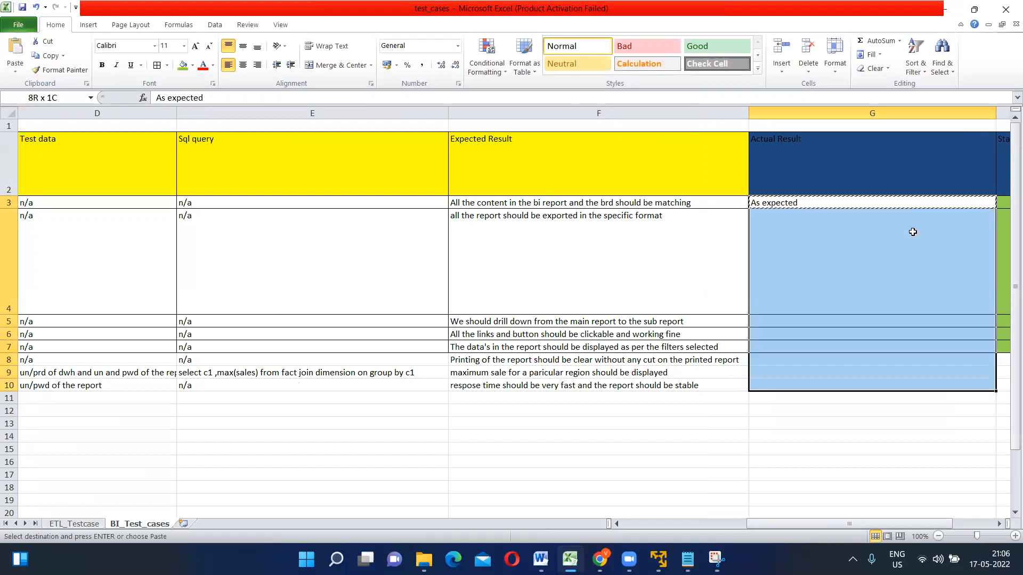
key(ctrl+v)
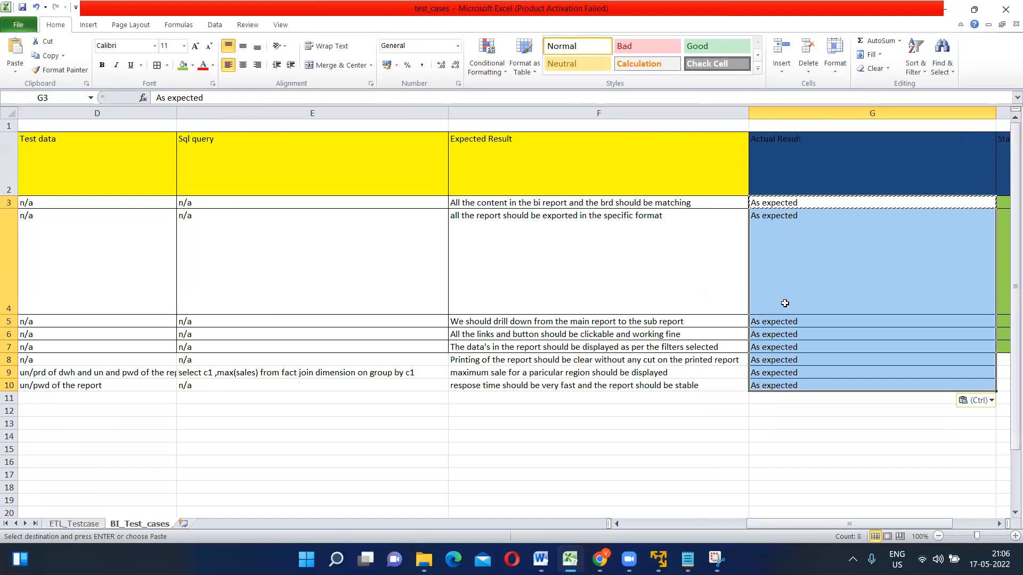
Apply All Borders to rows 8–10 across A8:G10.
click(106, 361)
key(Left)
key(Left)
key(Left)
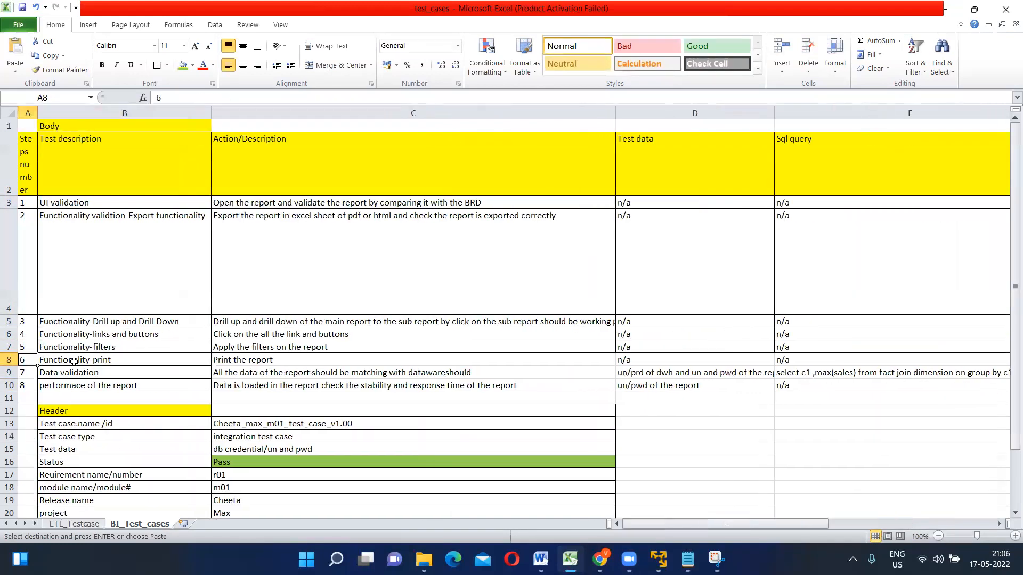
key(ctrl+shift+Right)
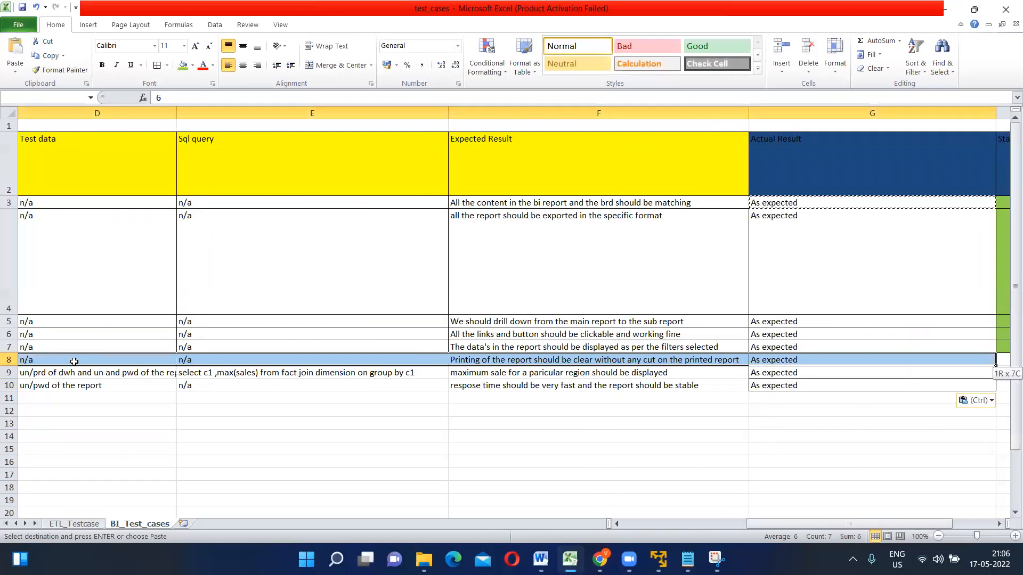
key(shift+Down)
key(shift+Down)
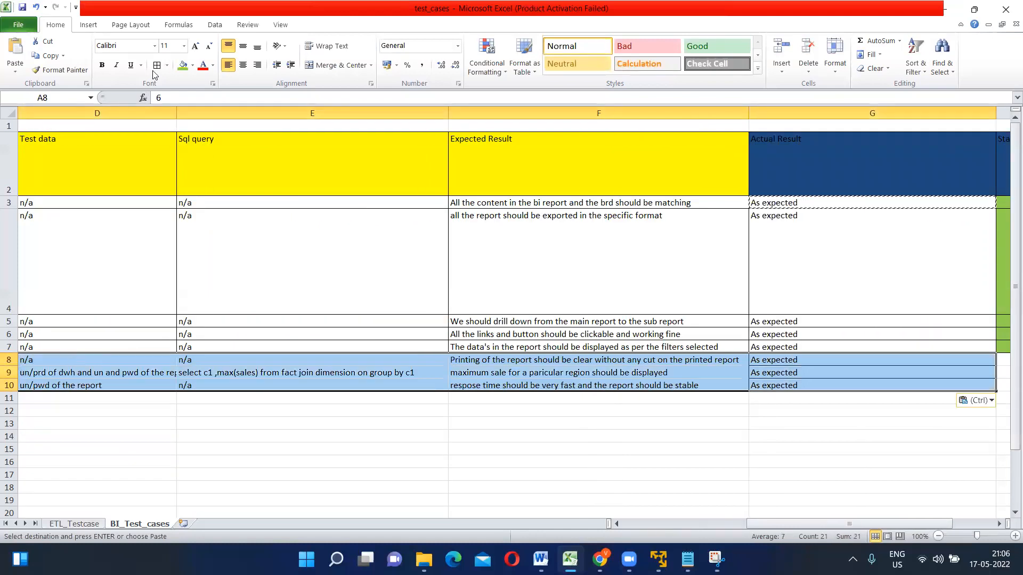
click(158, 65)
click(160, 282)
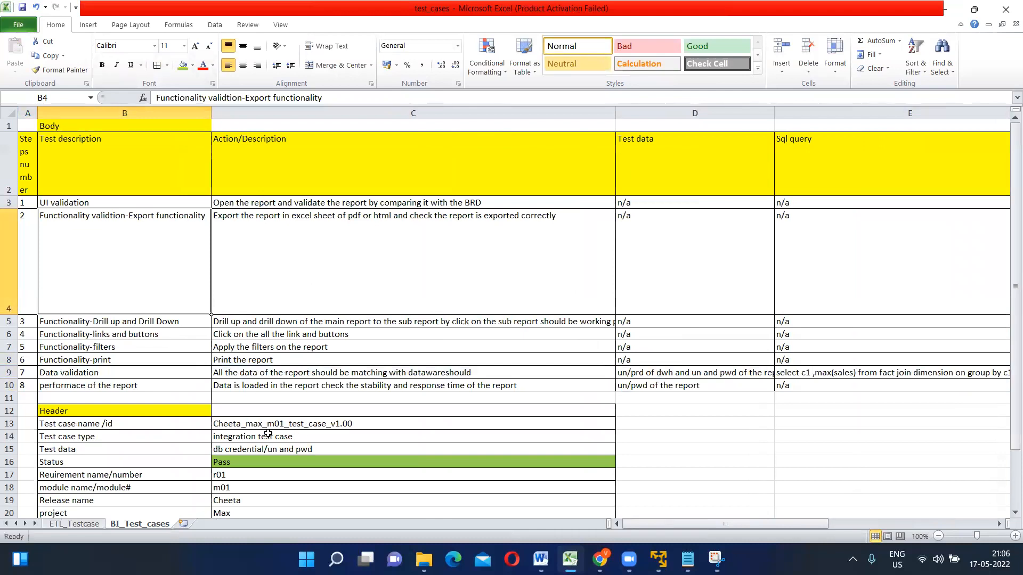
Rename the test case to tiger_max_m01_test_case_v1.00 and set its type to Report_testcase.
double_click(241, 424)
key(BackSpace)
key(BackSpace)
key(BackSpace)
key(BackSpace)
key(BackSpace)
text(tige)
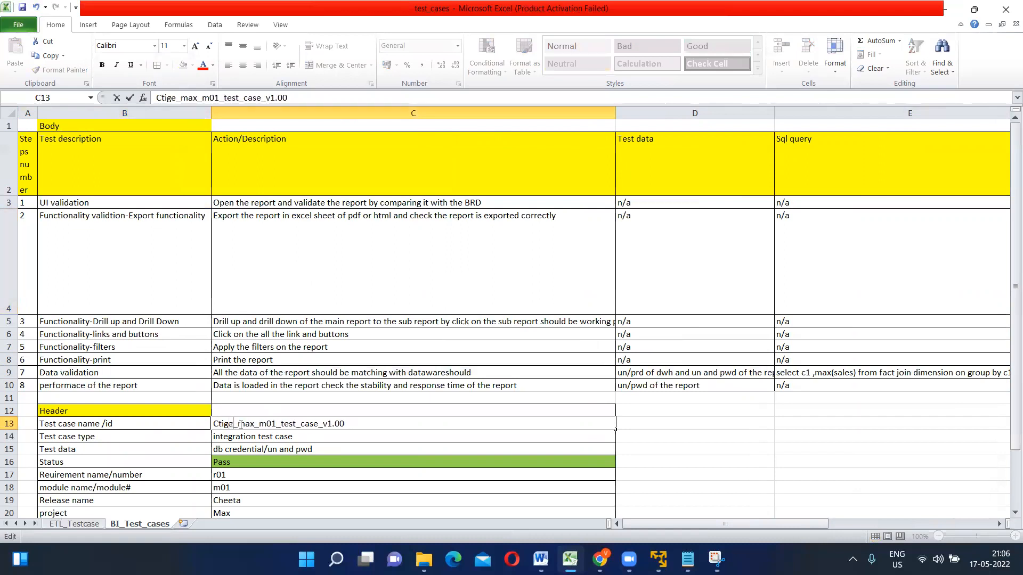
key(BackSpace)
key(BackSpace)
key(BackSpace)
key(BackSpace)
key(BackSpace)
text(tiger)
key(Return)
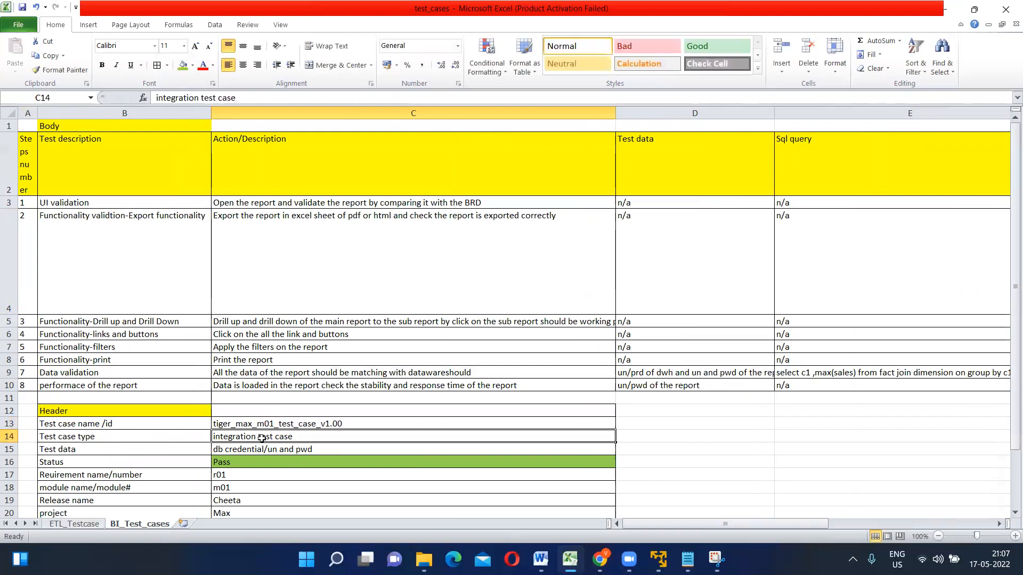
text(Report)
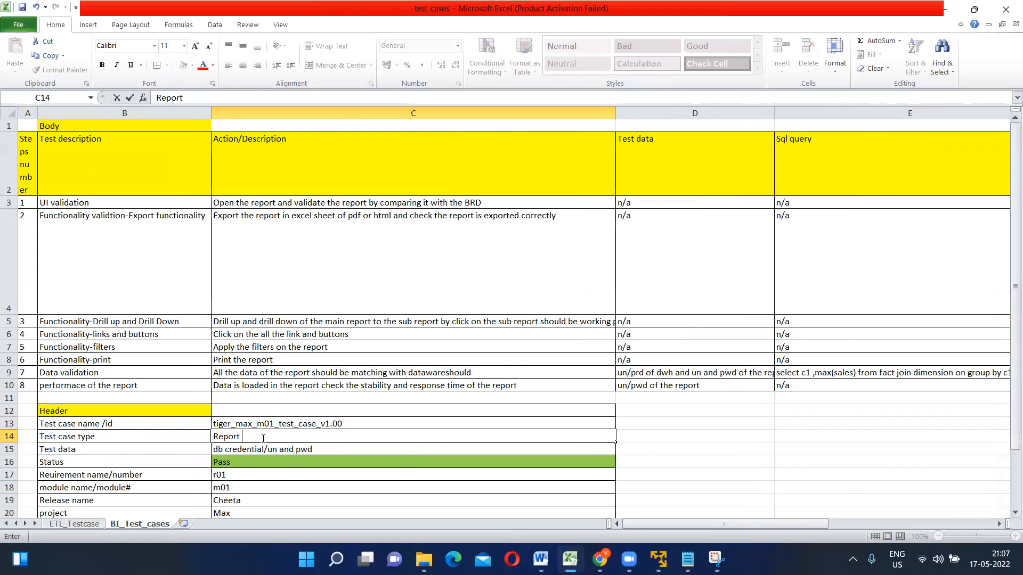
text(_testcase)
key(ctrl+Down)
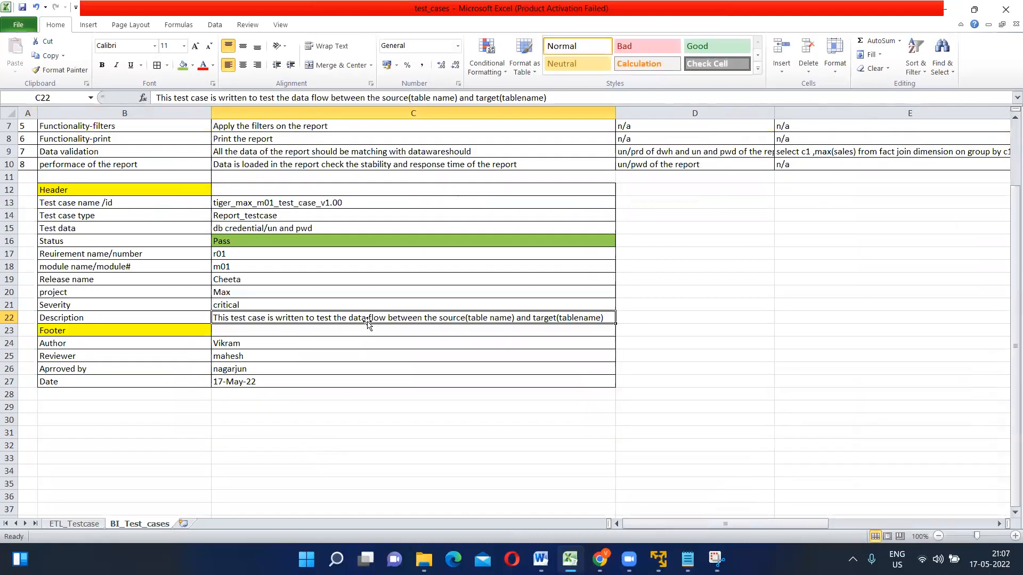
Append 'and report credentials' to the test data entry in C15.
double_click(337, 229)
text(and)
text( re)
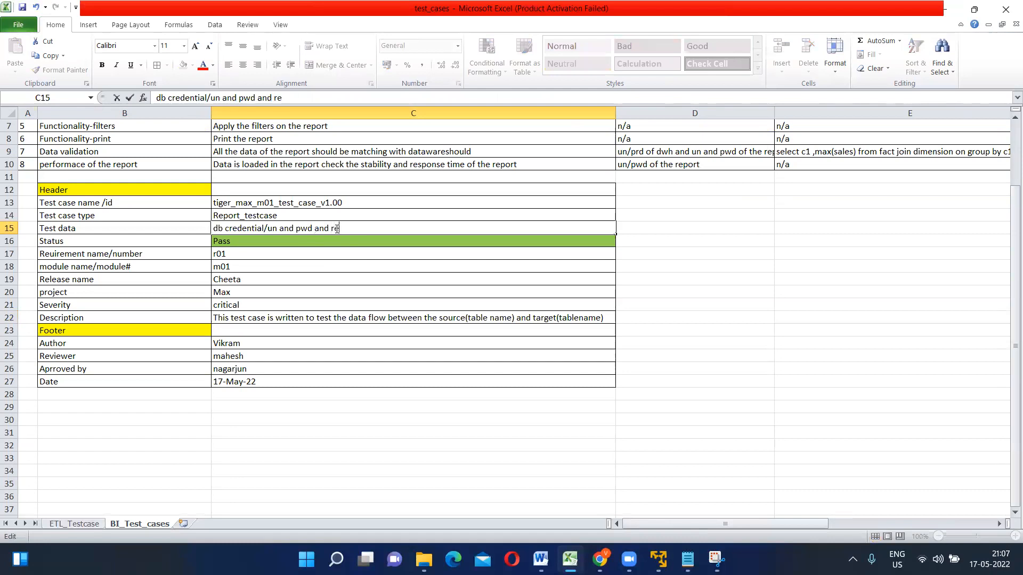
text(port credentials)
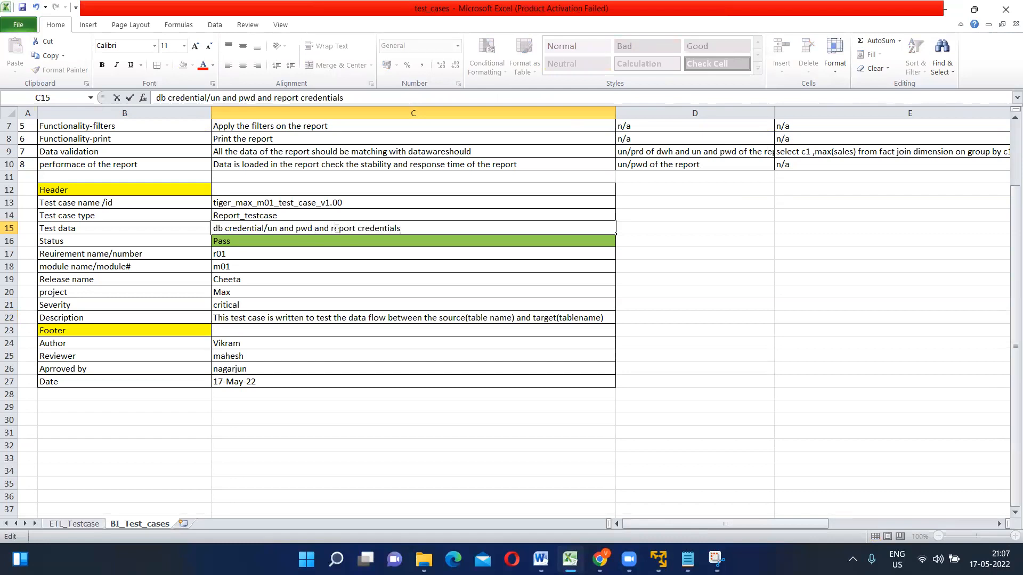
click(243, 239)
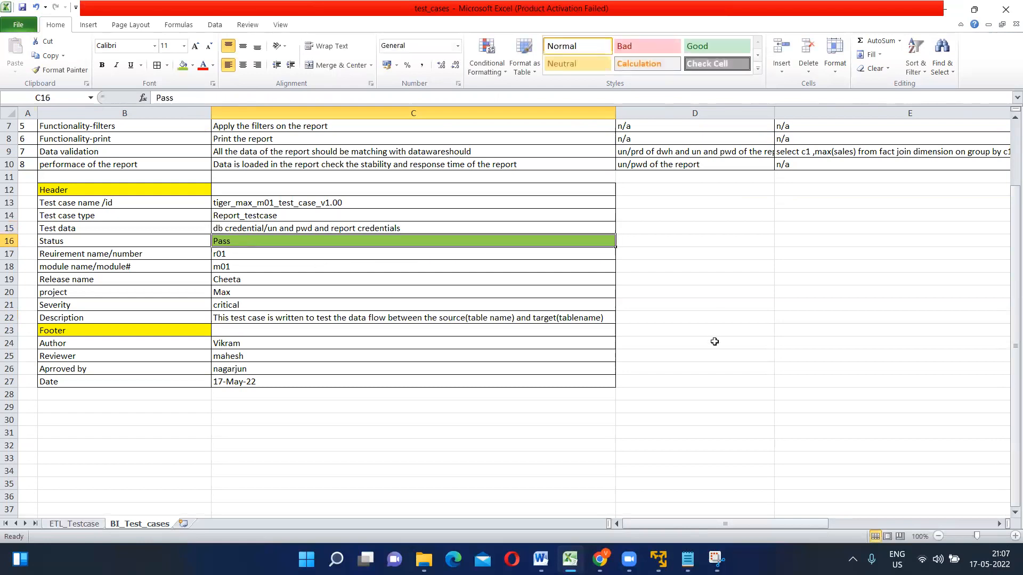
click(773, 156)
key(Right)
key(Right)
key(Right)
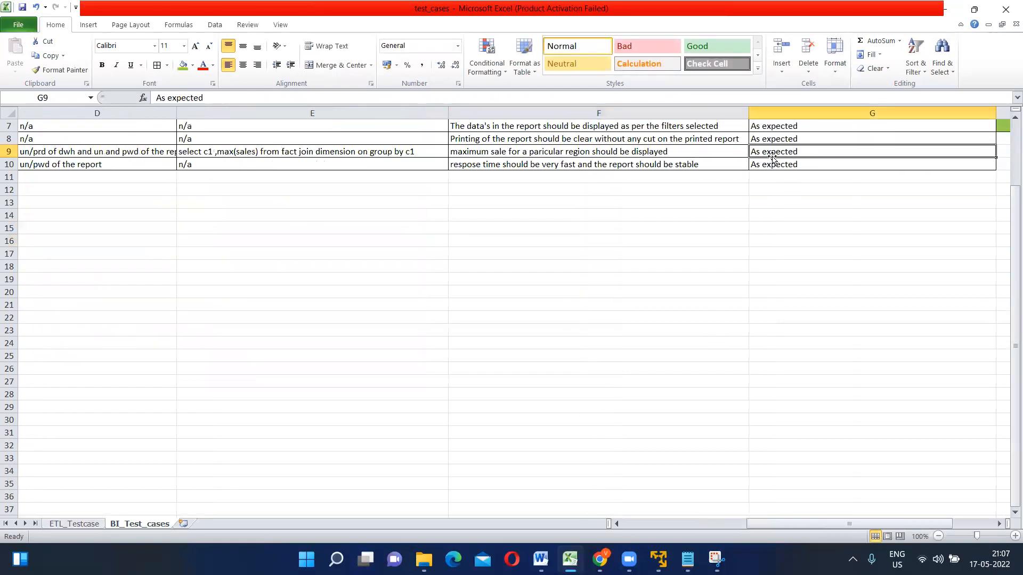
Enter 'pass' in H3 and fill it down the Status column to H10.
scroll(828, 167, up, 2)
click(875, 197)
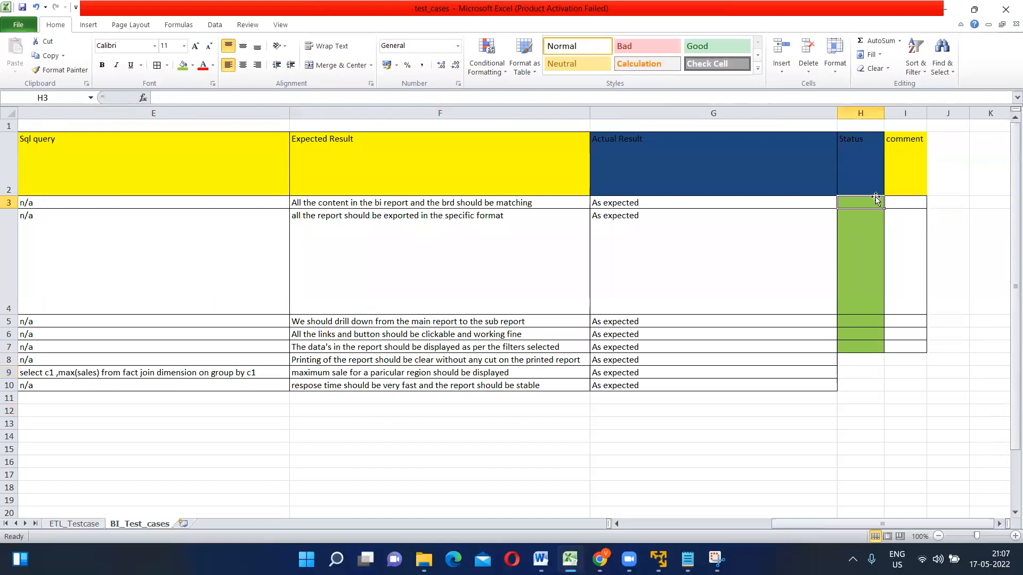
text(pass)
click(827, 249)
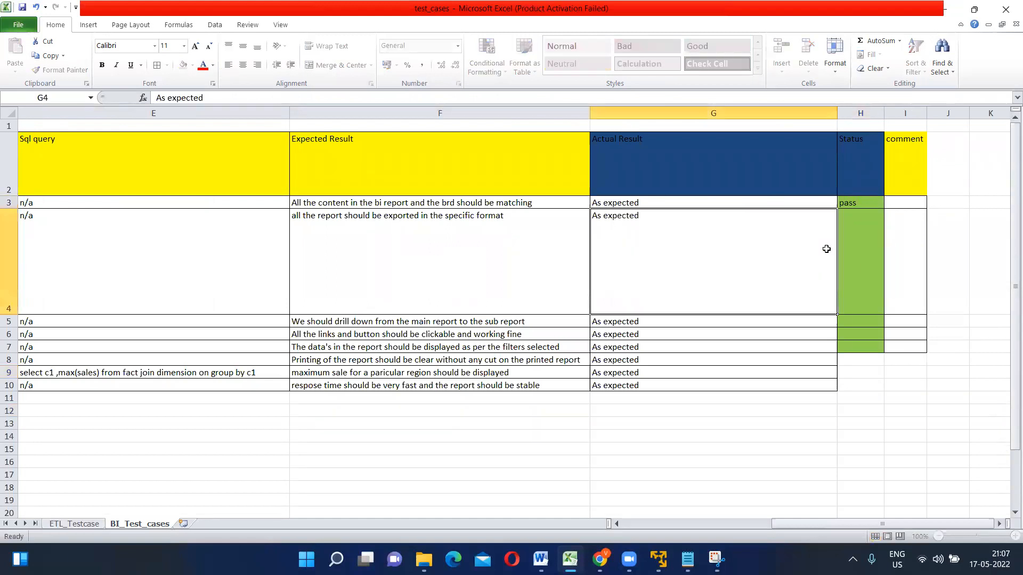
click(863, 203)
drag(885, 210, 873, 387)
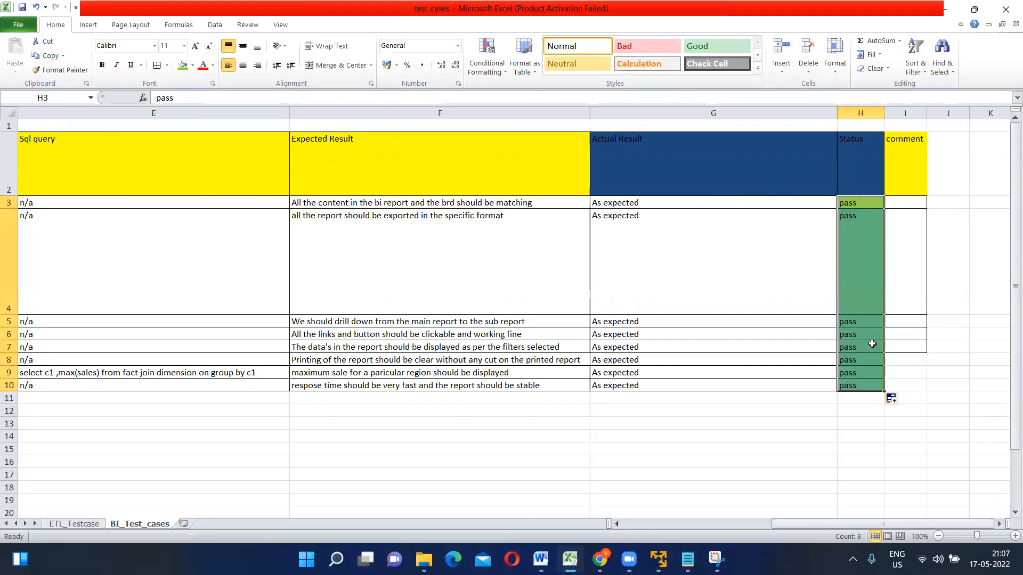
click(880, 273)
click(549, 457)
key(Left)
key(Left)
key(Left)
key(Left)
key(Left)
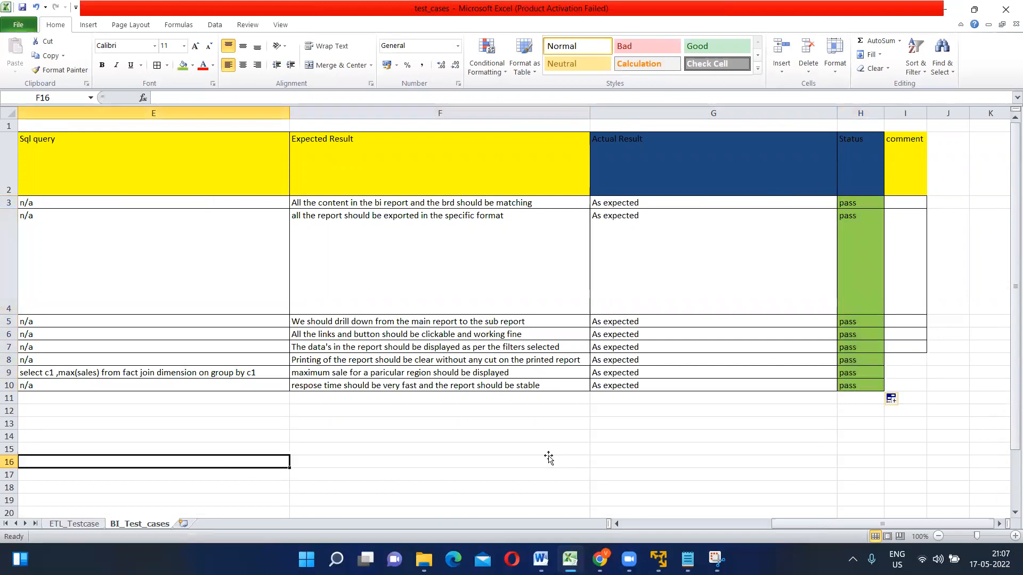
scroll(548, 456, down, 1)
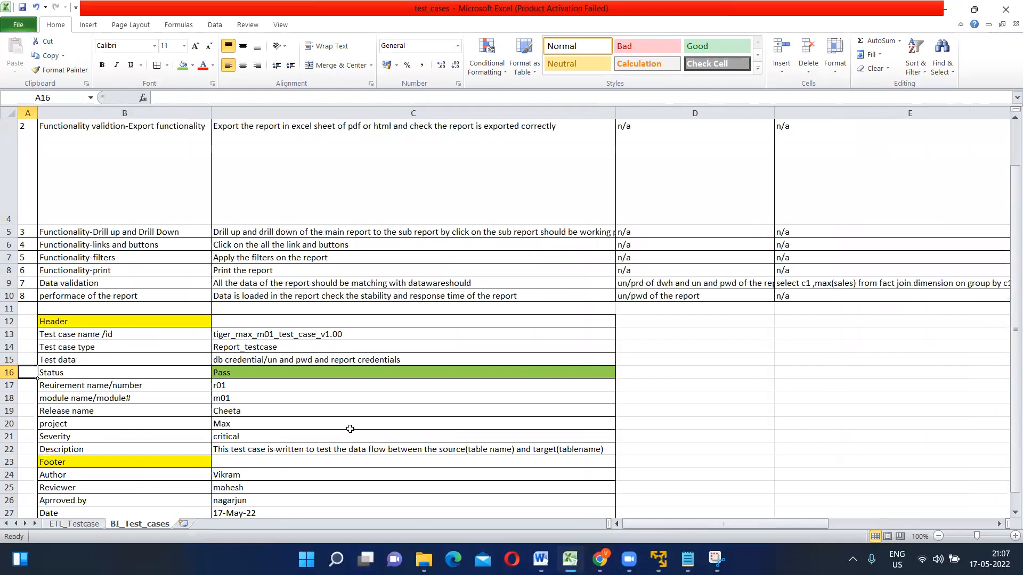
Set the Description to 'This test case is written to check the functionlaity ,data and performance of reports'.
click(254, 428)
click(261, 437)
click(277, 450)
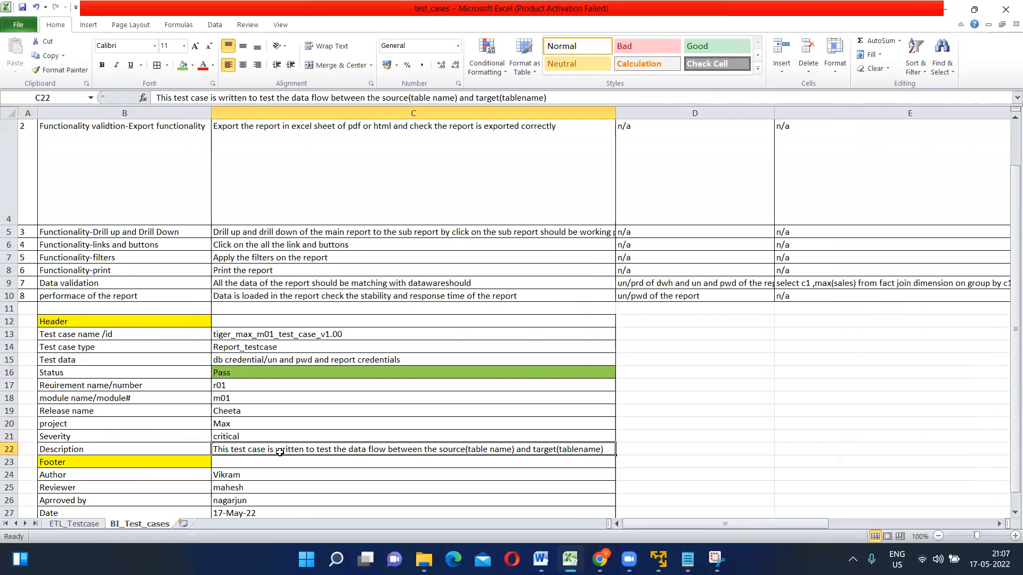
text(This test case is written to check the )
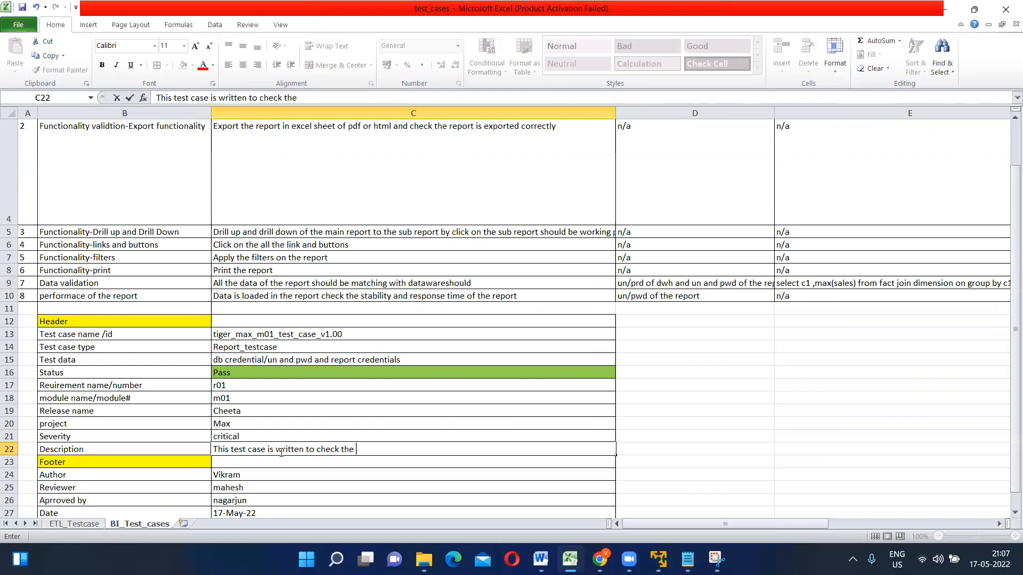
text(reports which)
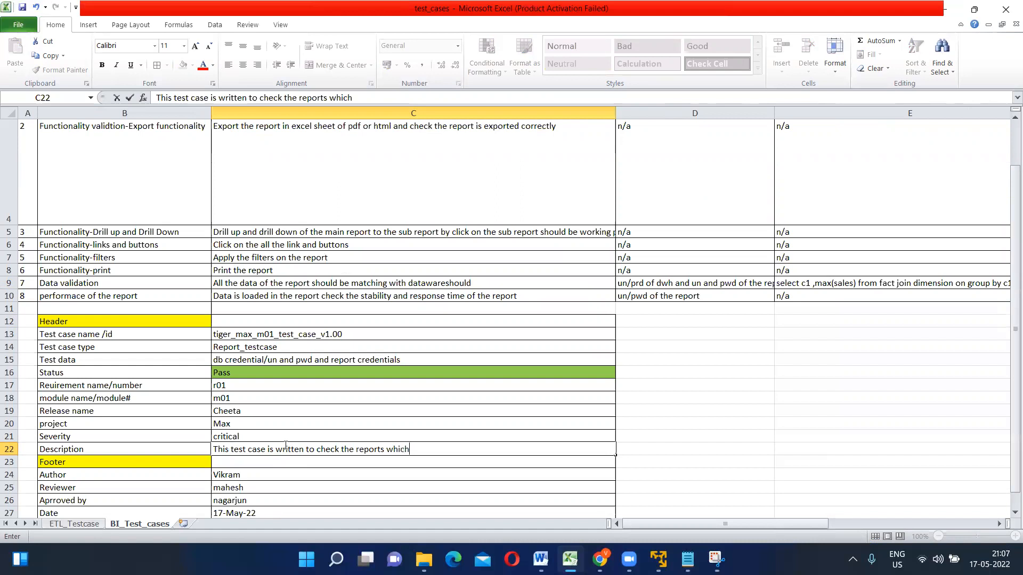
text( developed)
click(339, 449)
text(functionlaity ,data and p)
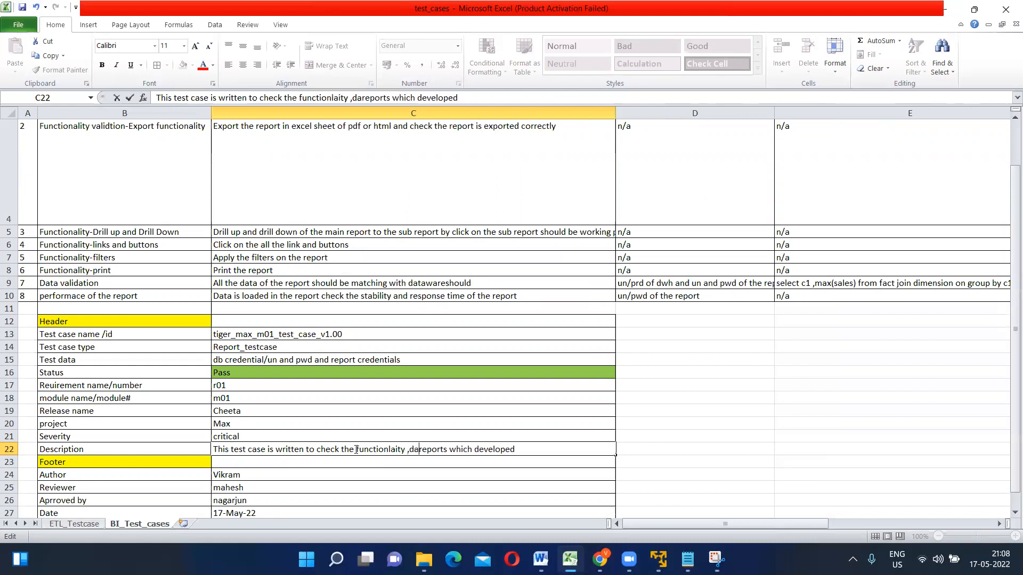
text(erforma)
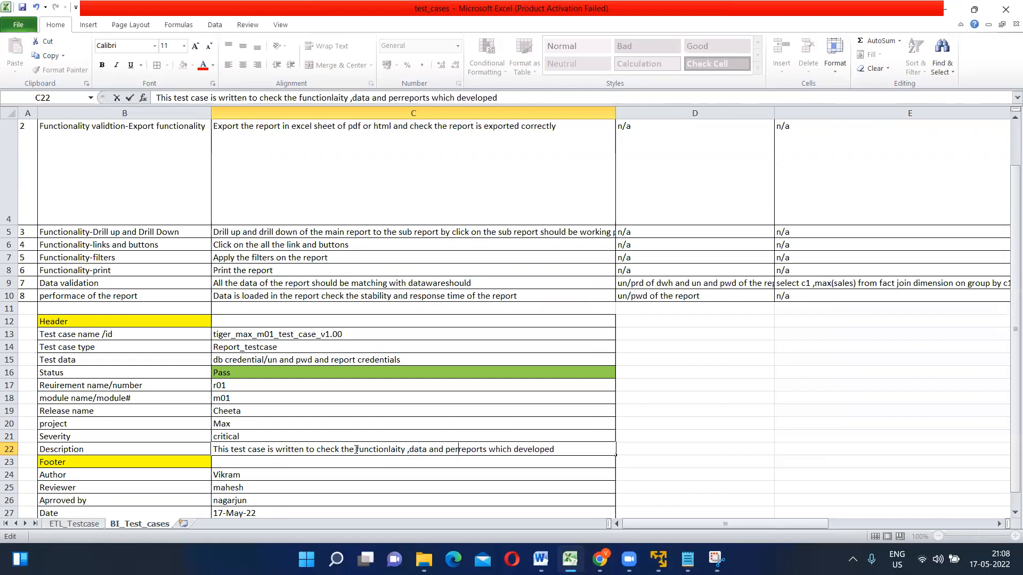
text(nce of)
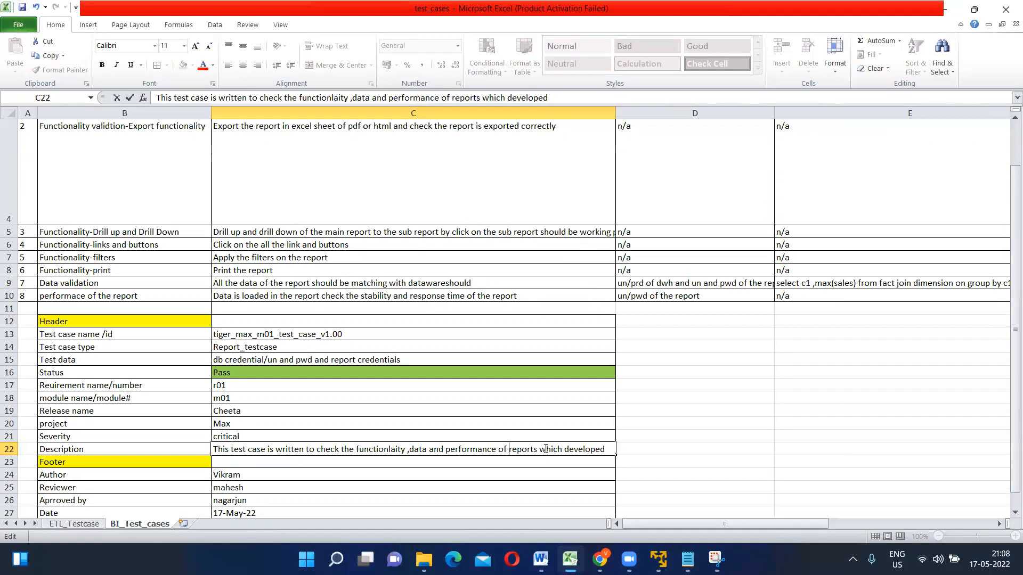
drag(540, 449, 605, 454)
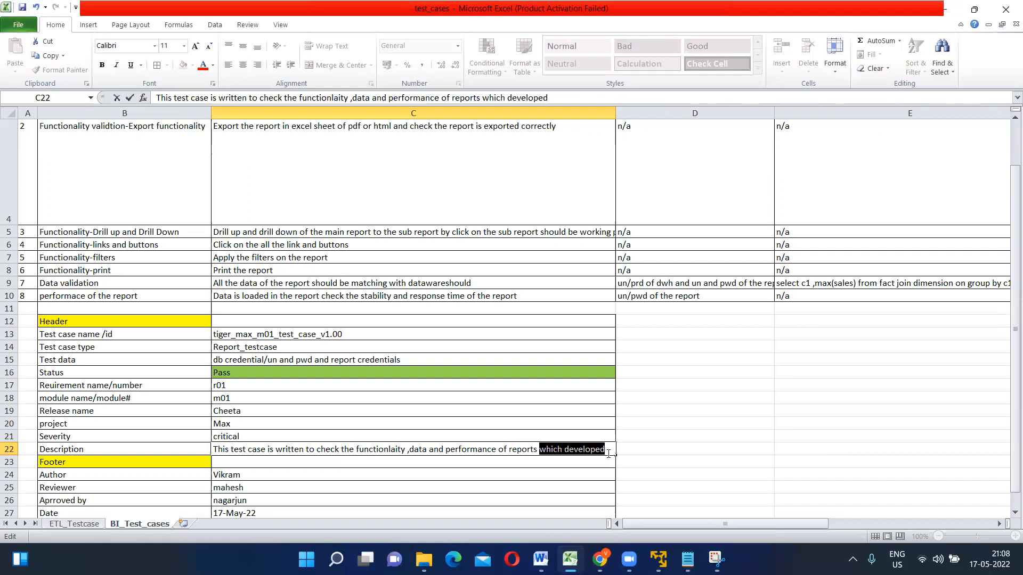
key(BackSpace)
click(676, 443)
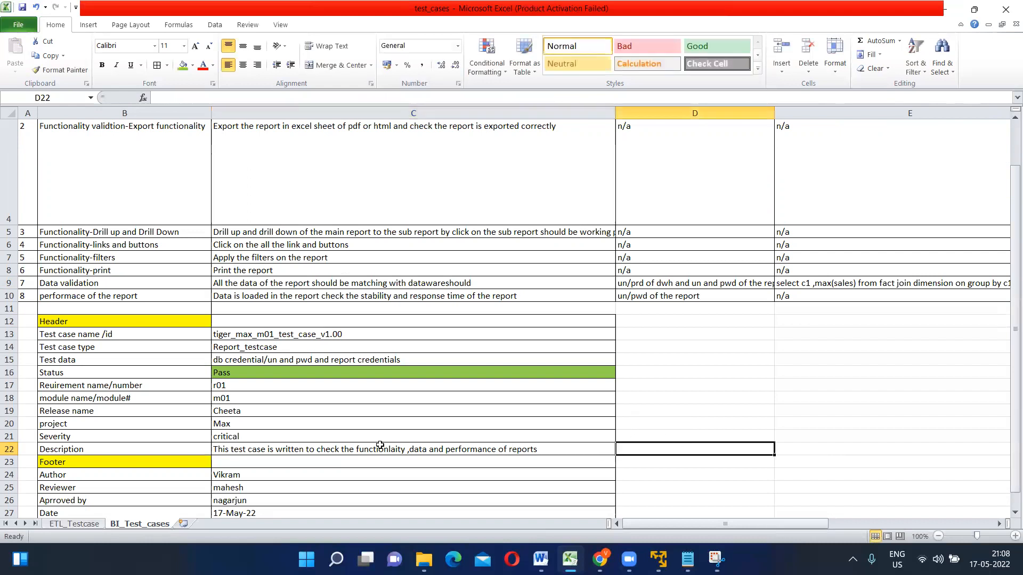
Insert 'ui,' before 'functionlaity' in the Description.
double_click(358, 450)
text(ui.)
key(BackSpace)
text(,)
click(450, 422)
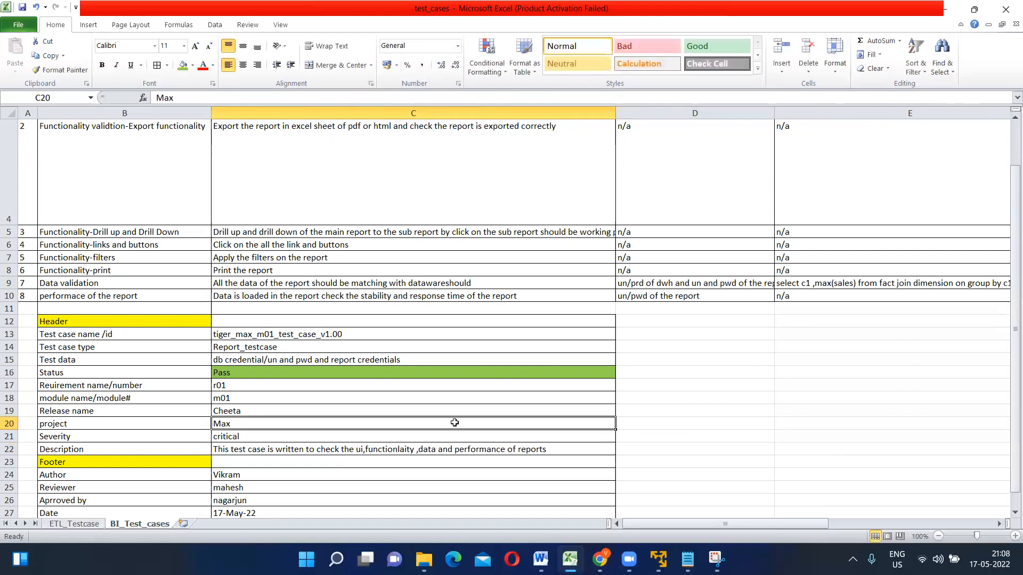
scroll(316, 473, down, 1)
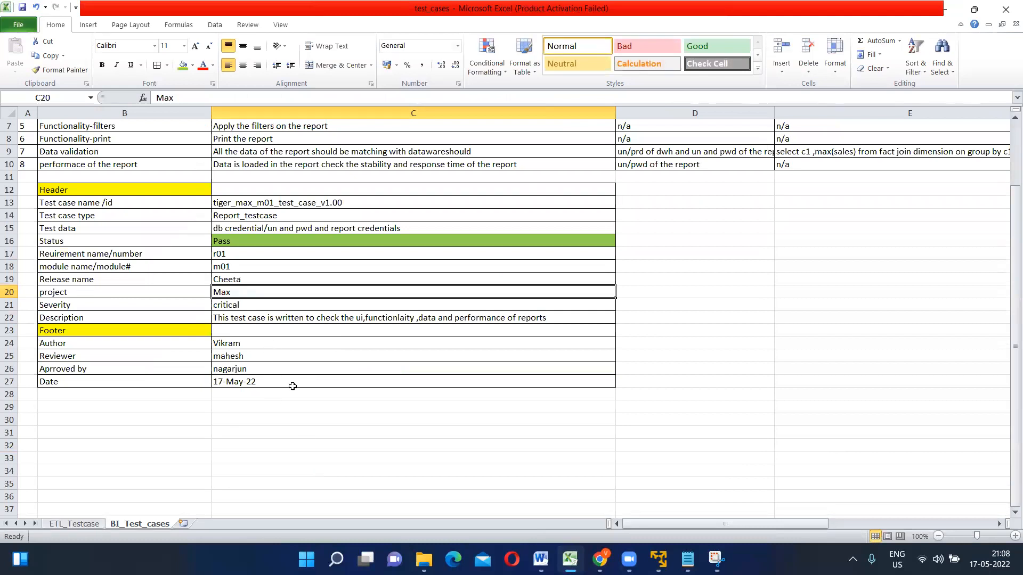
click(276, 379)
scroll(359, 407, up, 2)
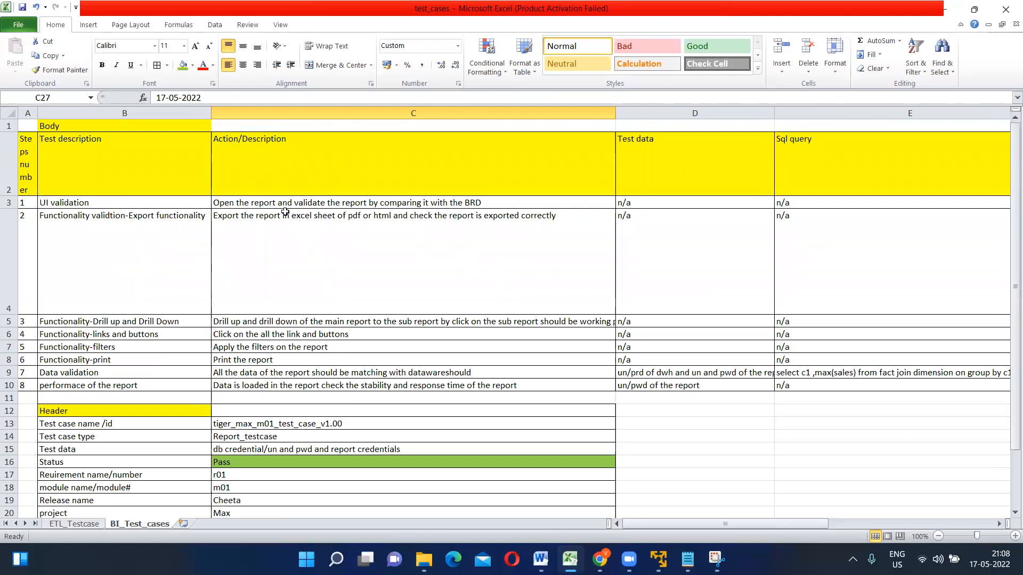
Check the ETL_Testcase and BI_Test_cases sheets, then bring up the testevidence Word document.
click(94, 527)
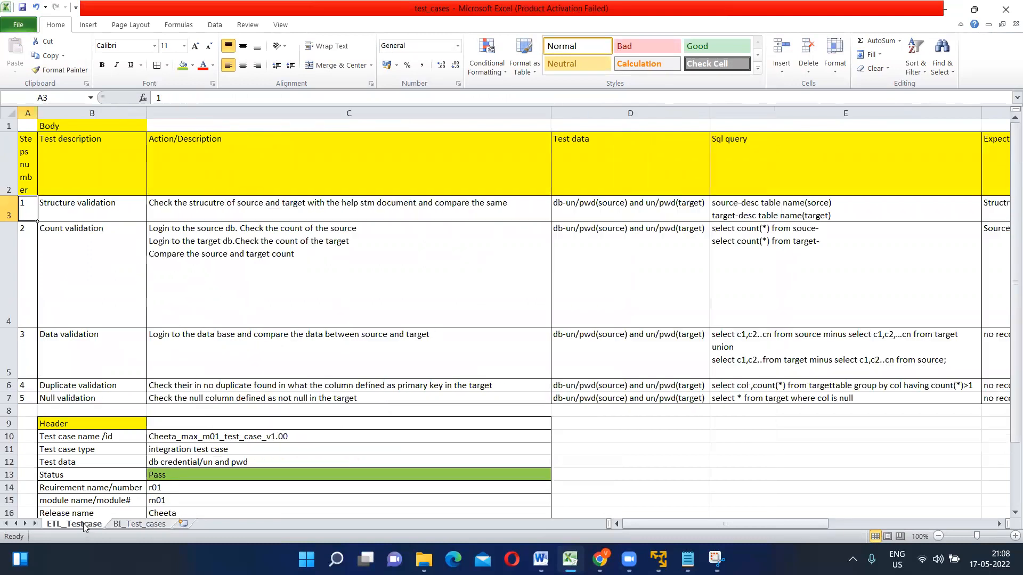
click(139, 526)
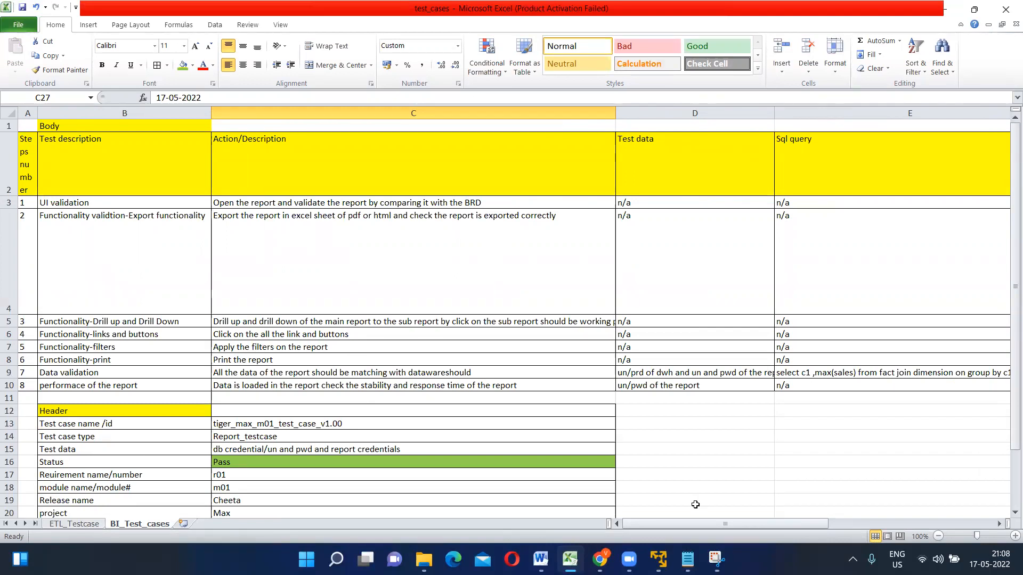
mouse_move(540, 559)
click(587, 486)
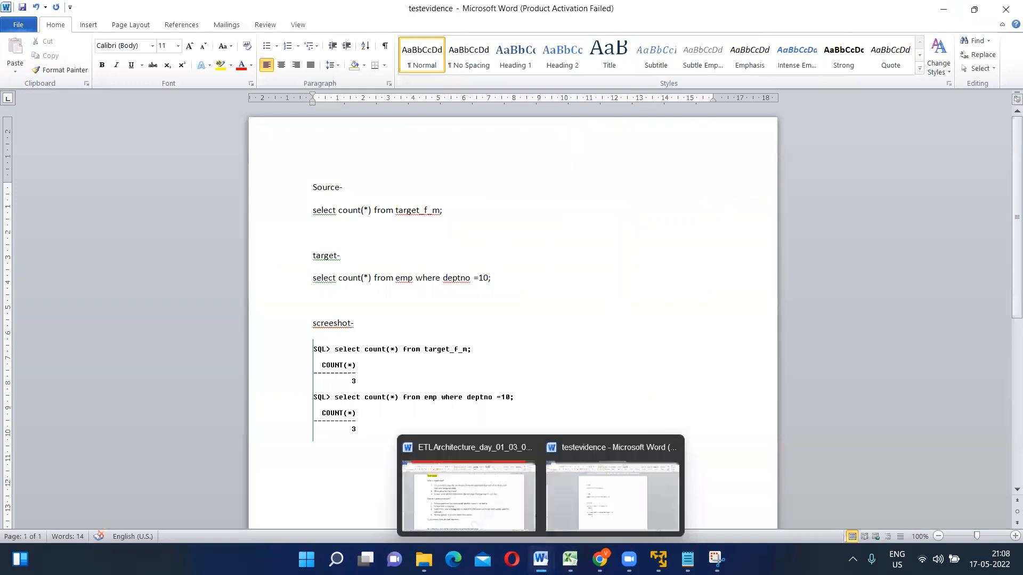
Scroll the ETL Architecture notes to the Informatica list of workflow manager, monitor and designer.
click(469, 495)
scroll(550, 256, up, 20)
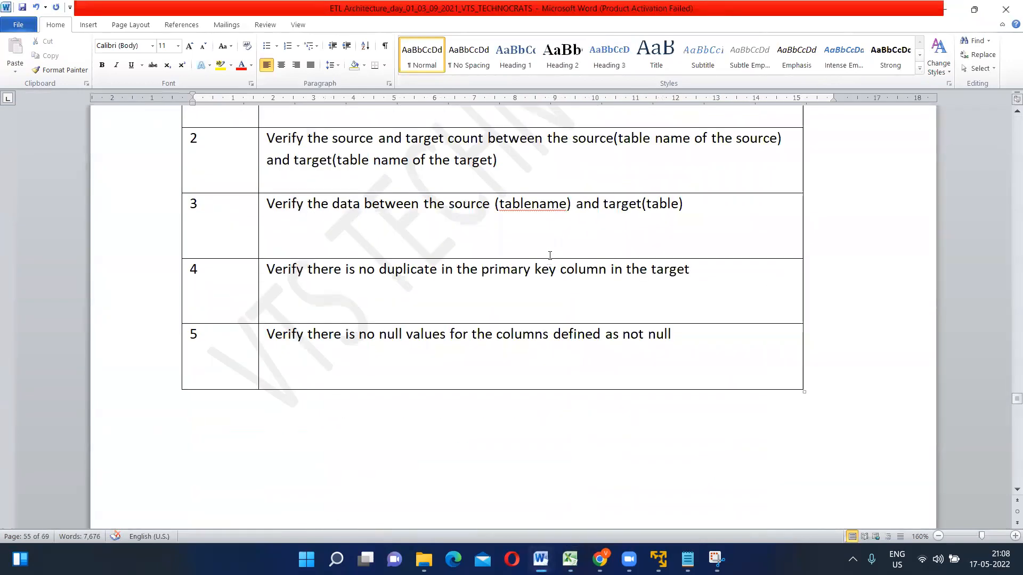
scroll(551, 260, up, 20)
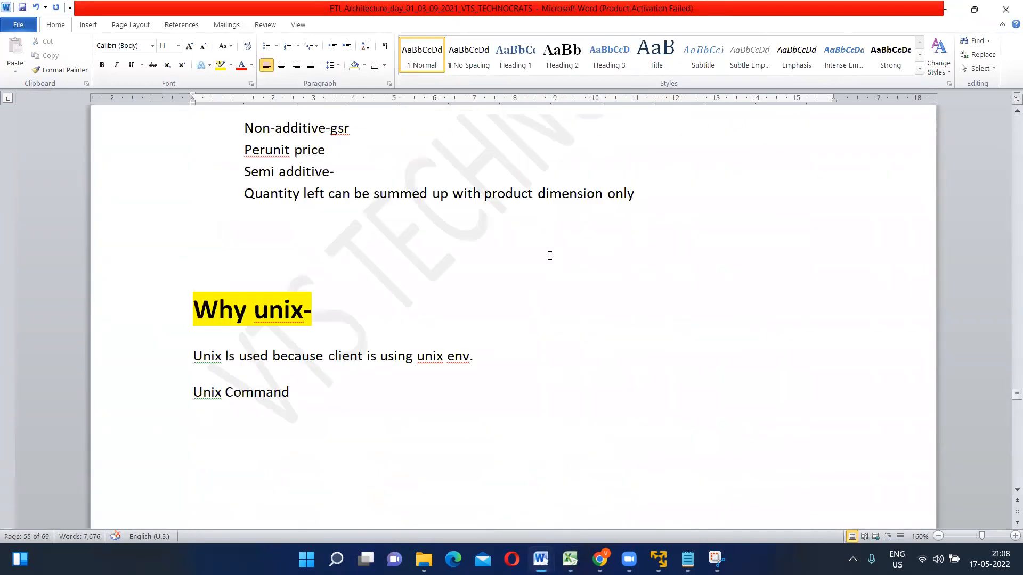
scroll(550, 256, up, 15)
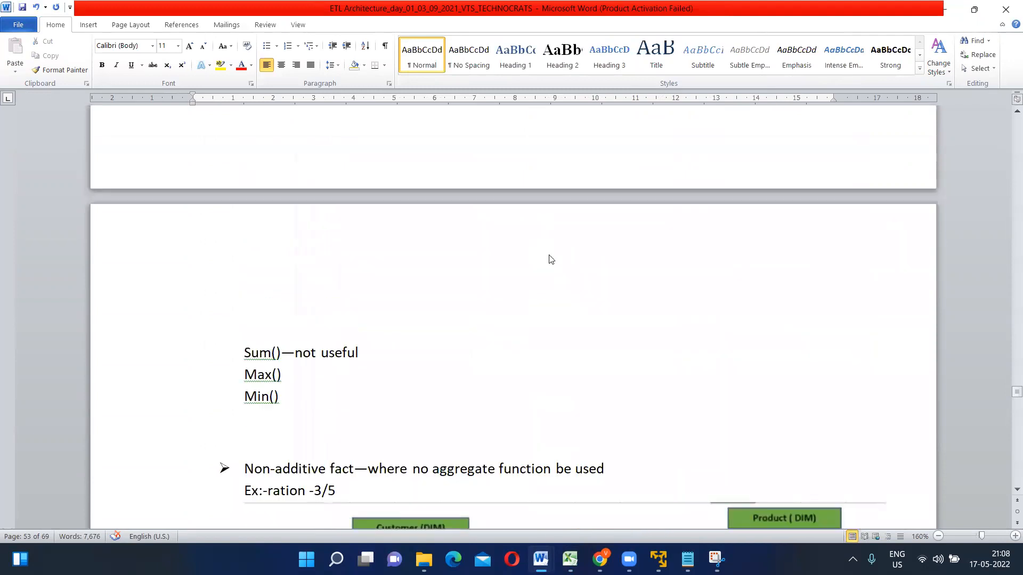
scroll(550, 256, down, 20)
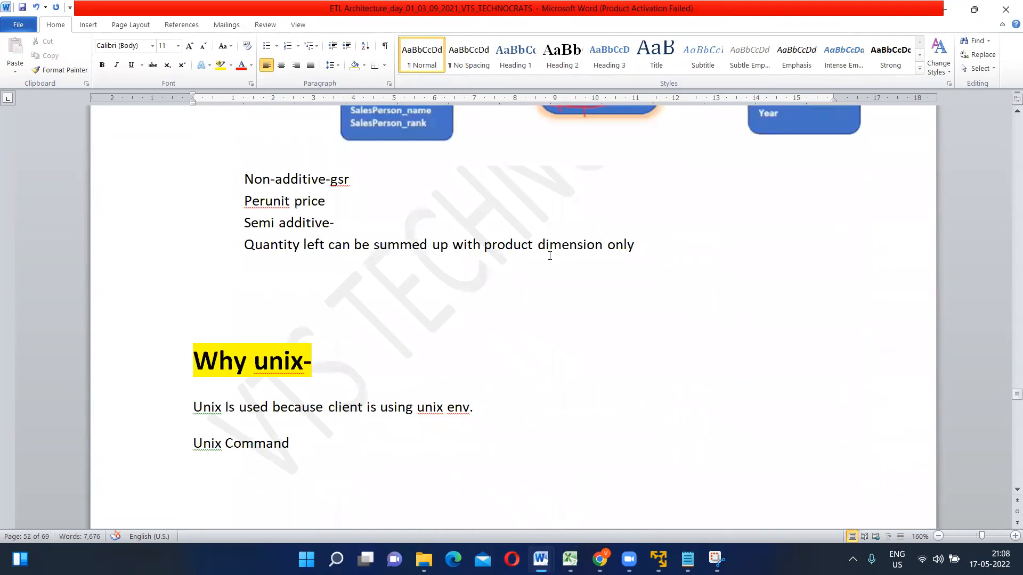
scroll(550, 255, down, 15)
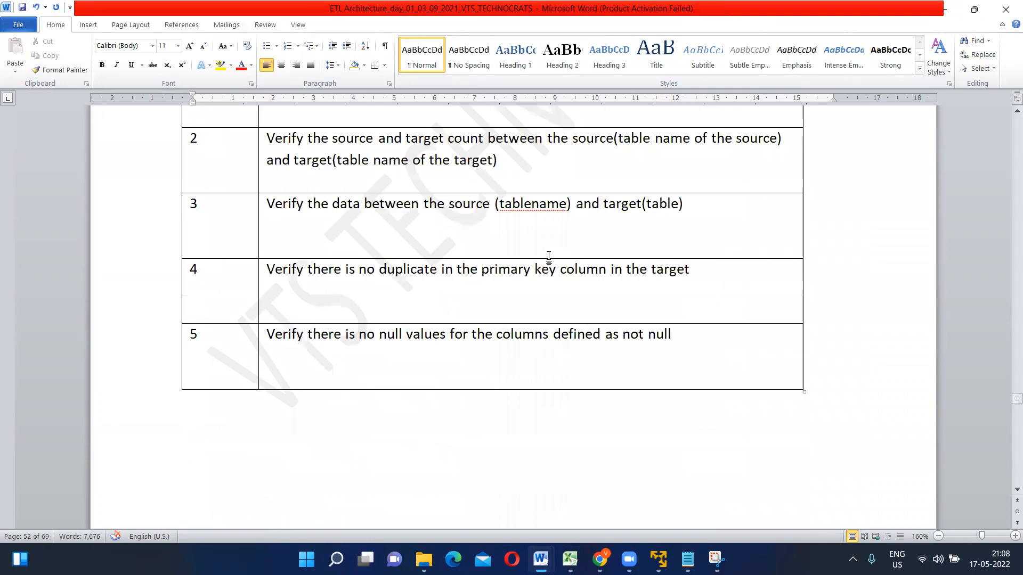
scroll(550, 255, down, 20)
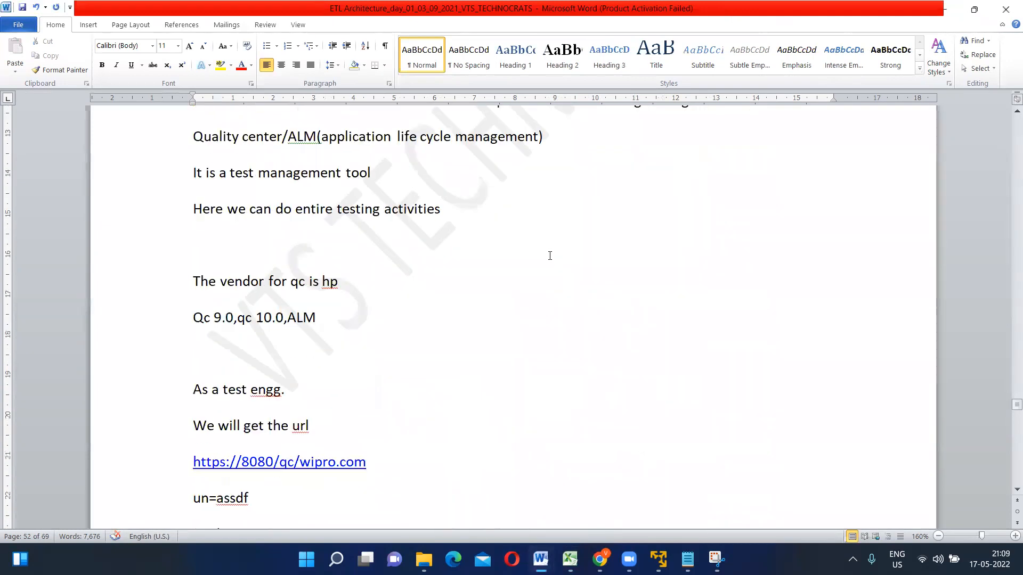
scroll(550, 256, down, 20)
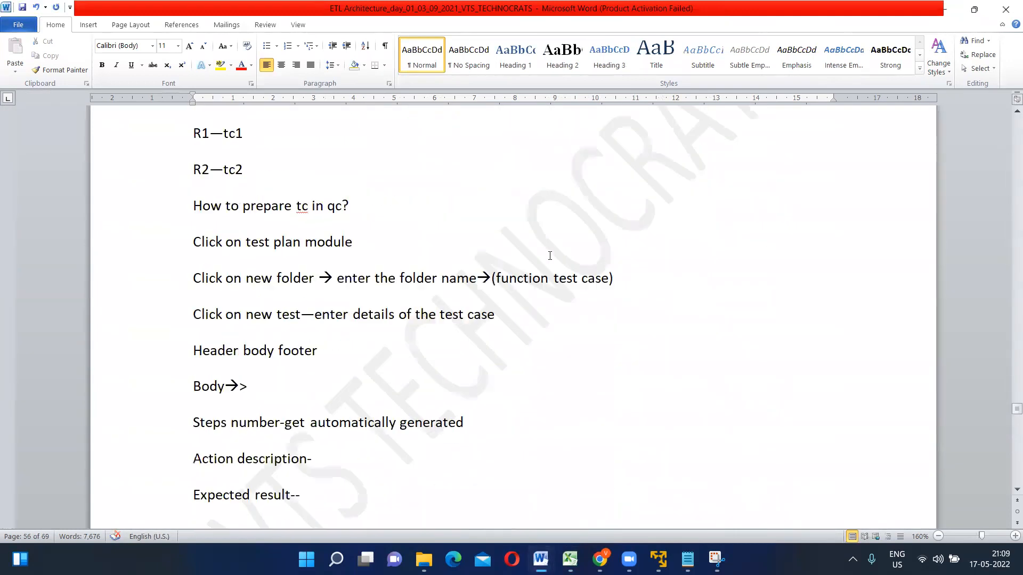
scroll(550, 256, down, 20)
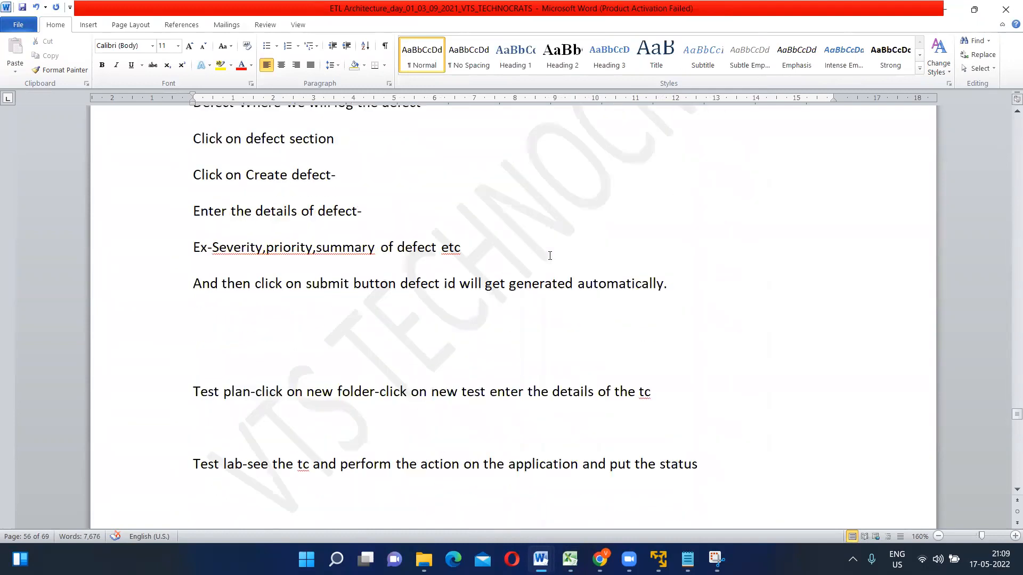
scroll(550, 256, down, 2)
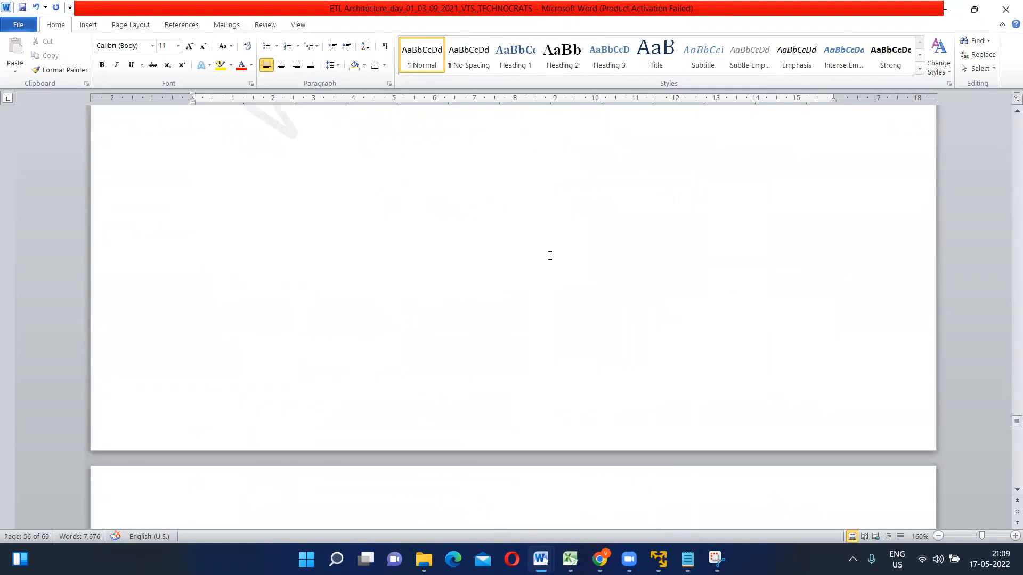
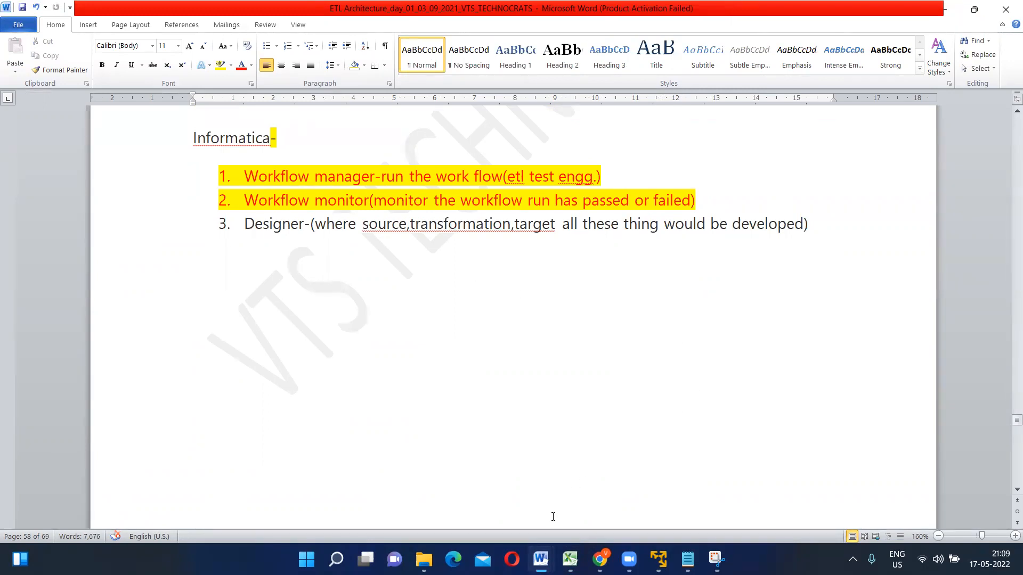
Skim the ETL Architecture notes, then bring up testevidence with source and target counts of 3.
mouse_move(541, 559)
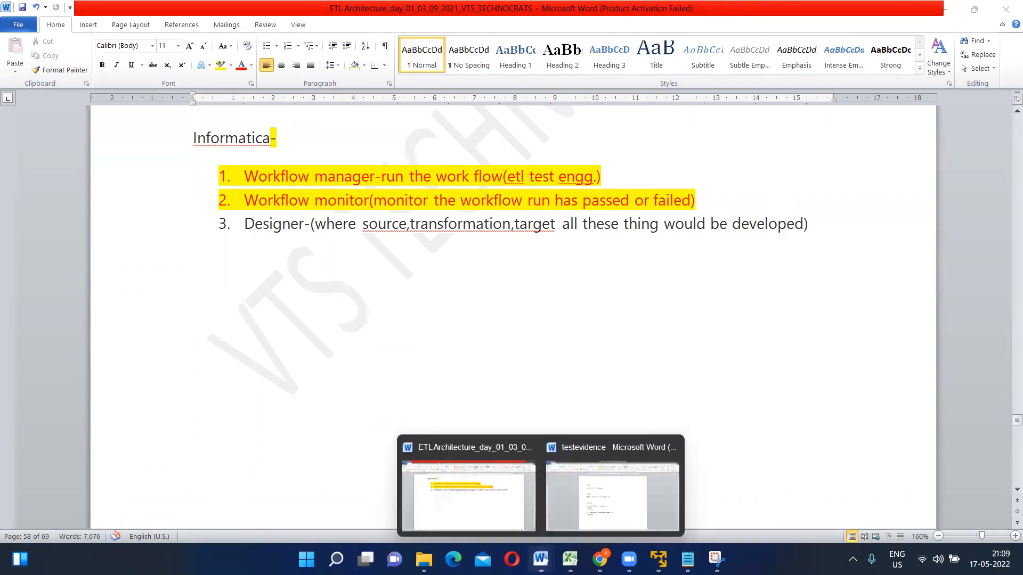
click(485, 503)
scroll(645, 246, down, 12)
scroll(645, 246, down, 20)
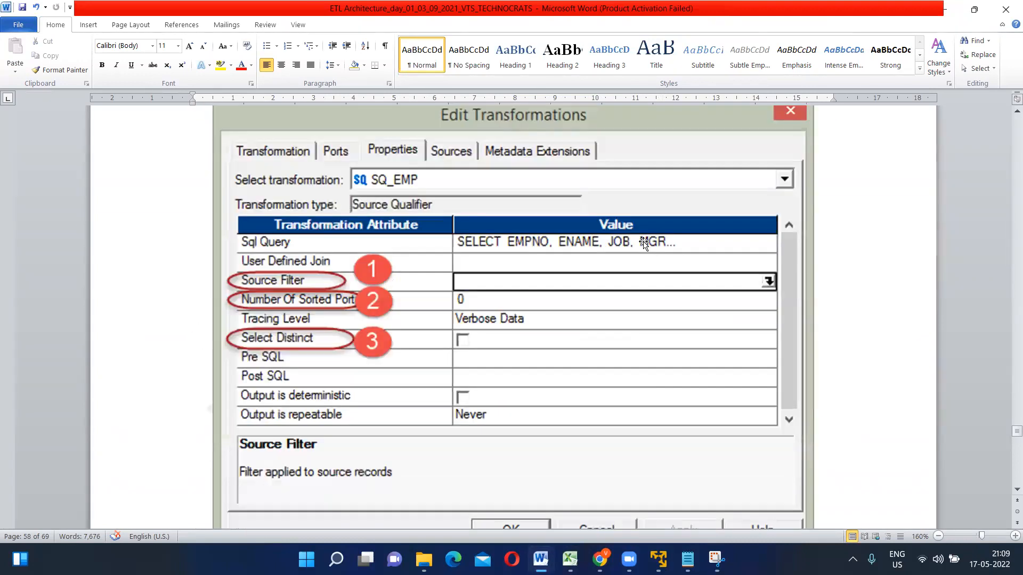
scroll(644, 245, down, 8)
scroll(645, 245, up, 15)
scroll(646, 242, up, 20)
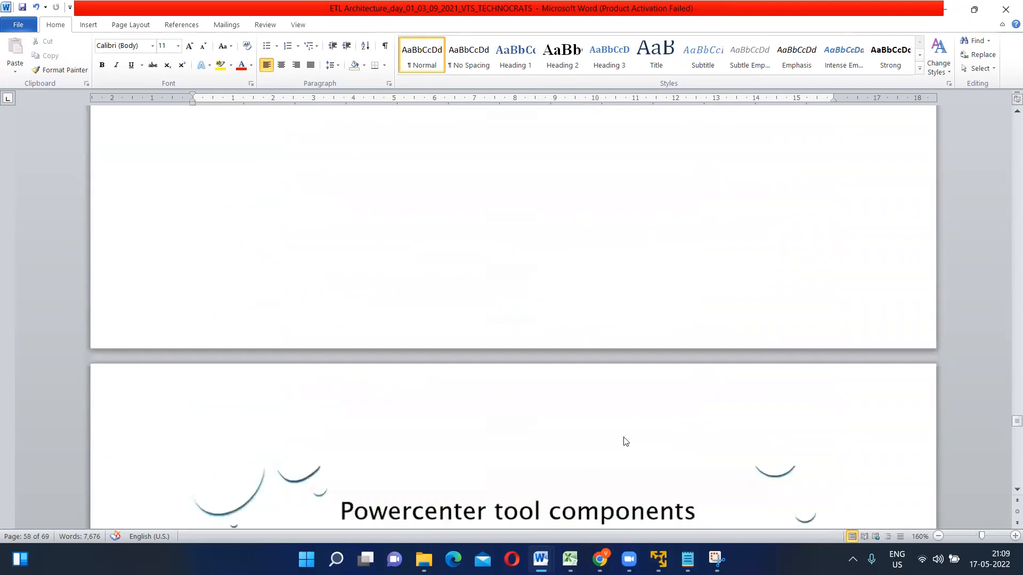
mouse_move(544, 554)
click(641, 496)
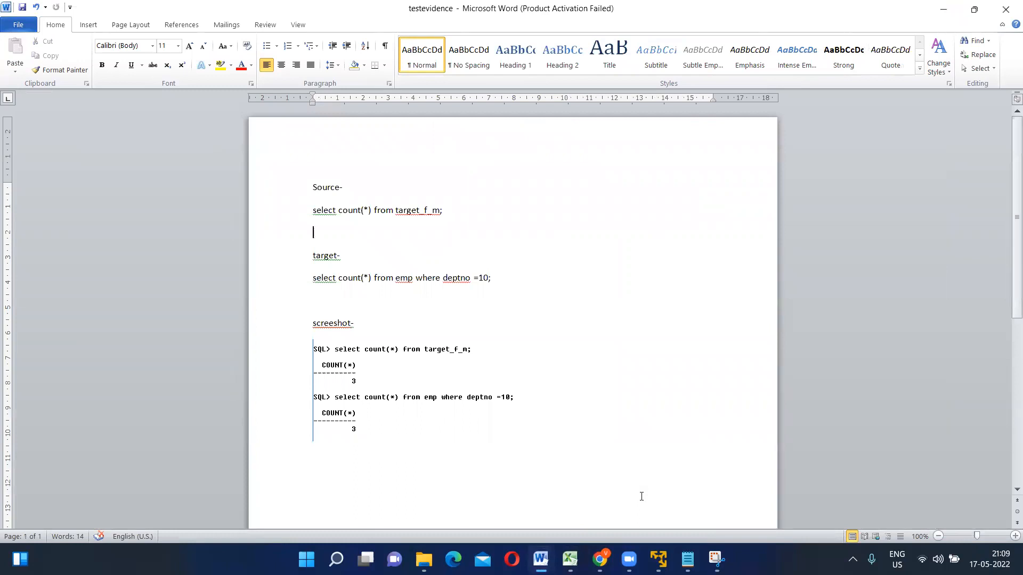
In the test_cases workbook, glance at ETL_Testcase and return to the BI_Test_cases sheet.
click(570, 559)
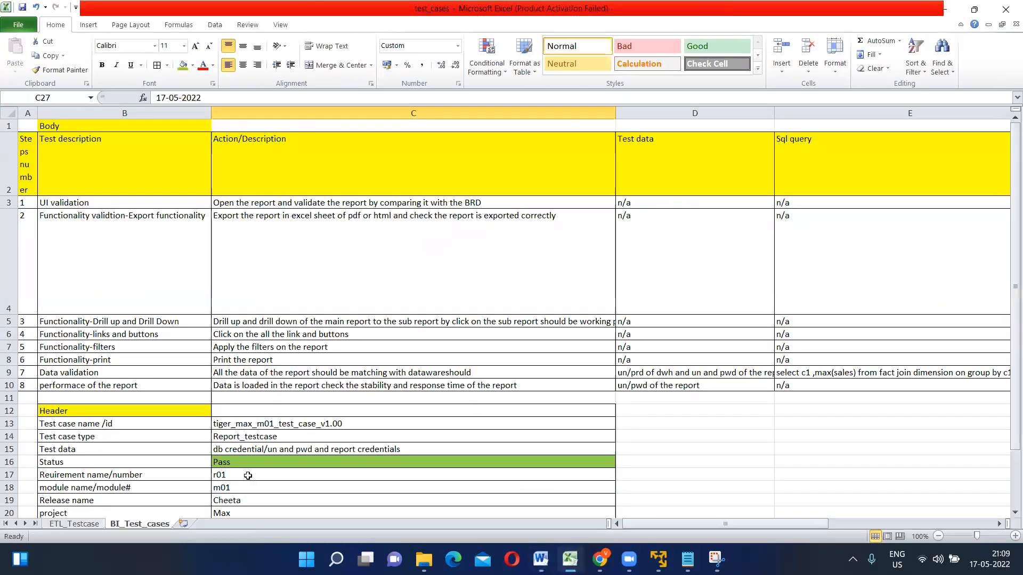
click(86, 523)
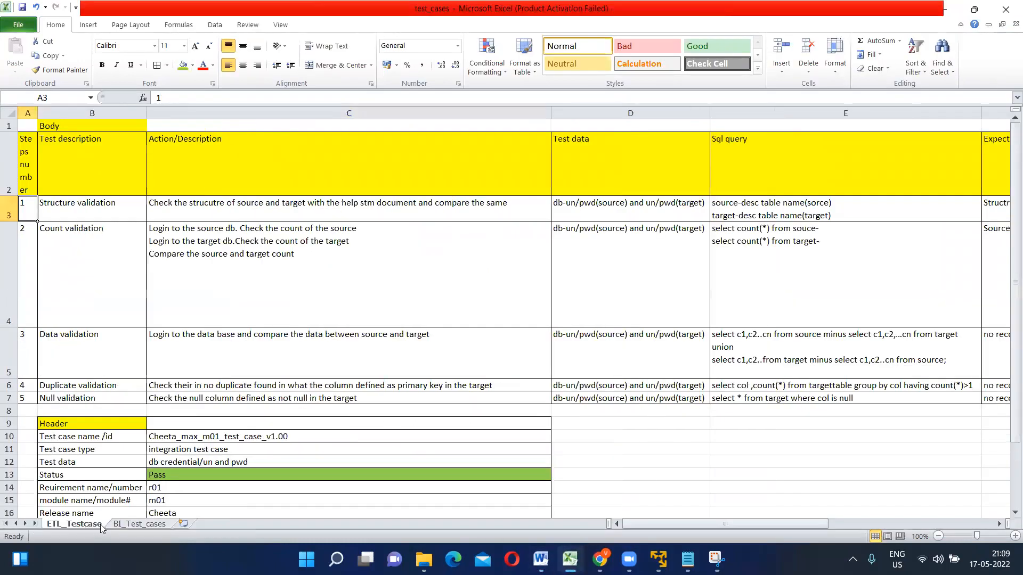
click(156, 527)
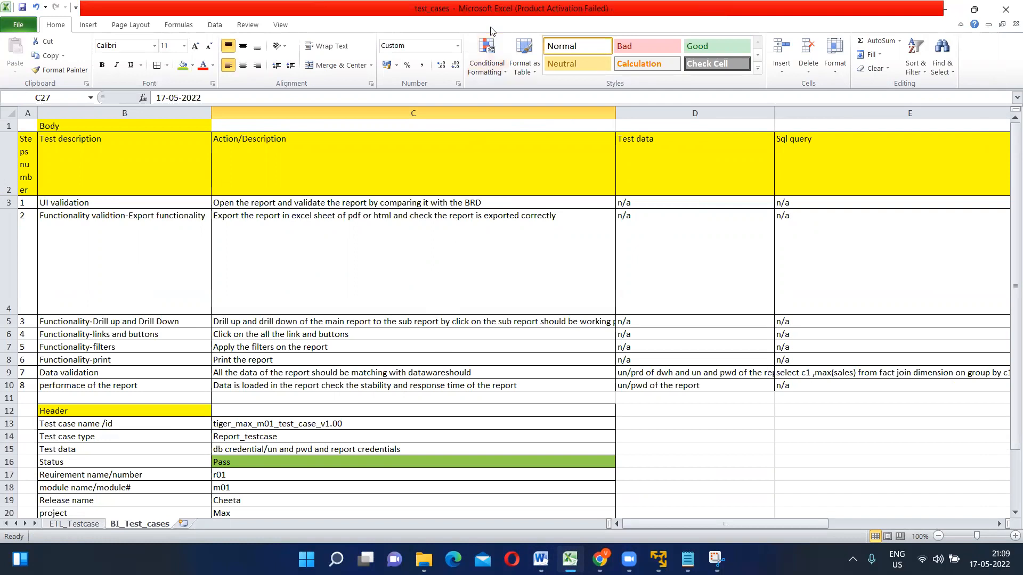
click(648, 59)
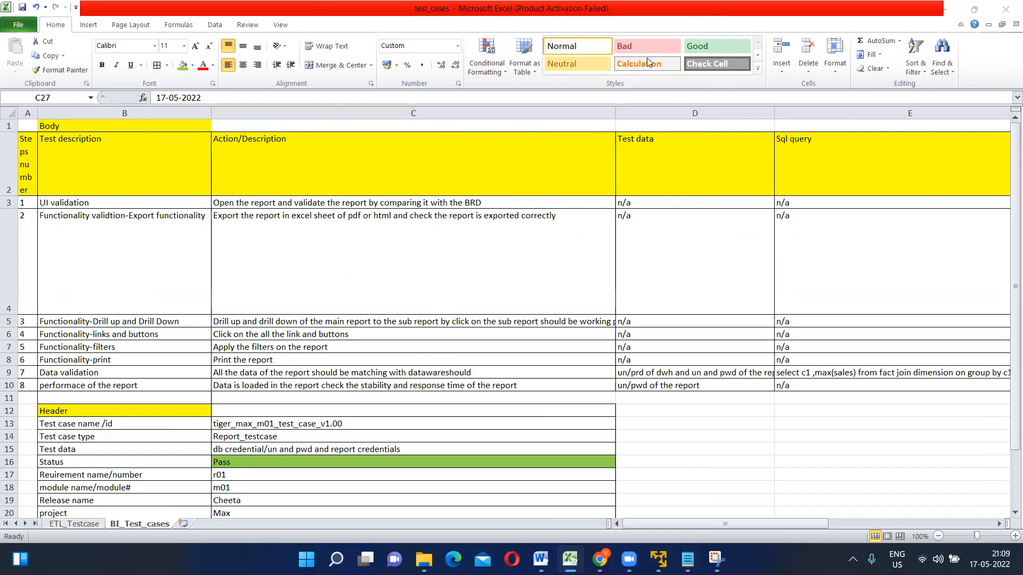